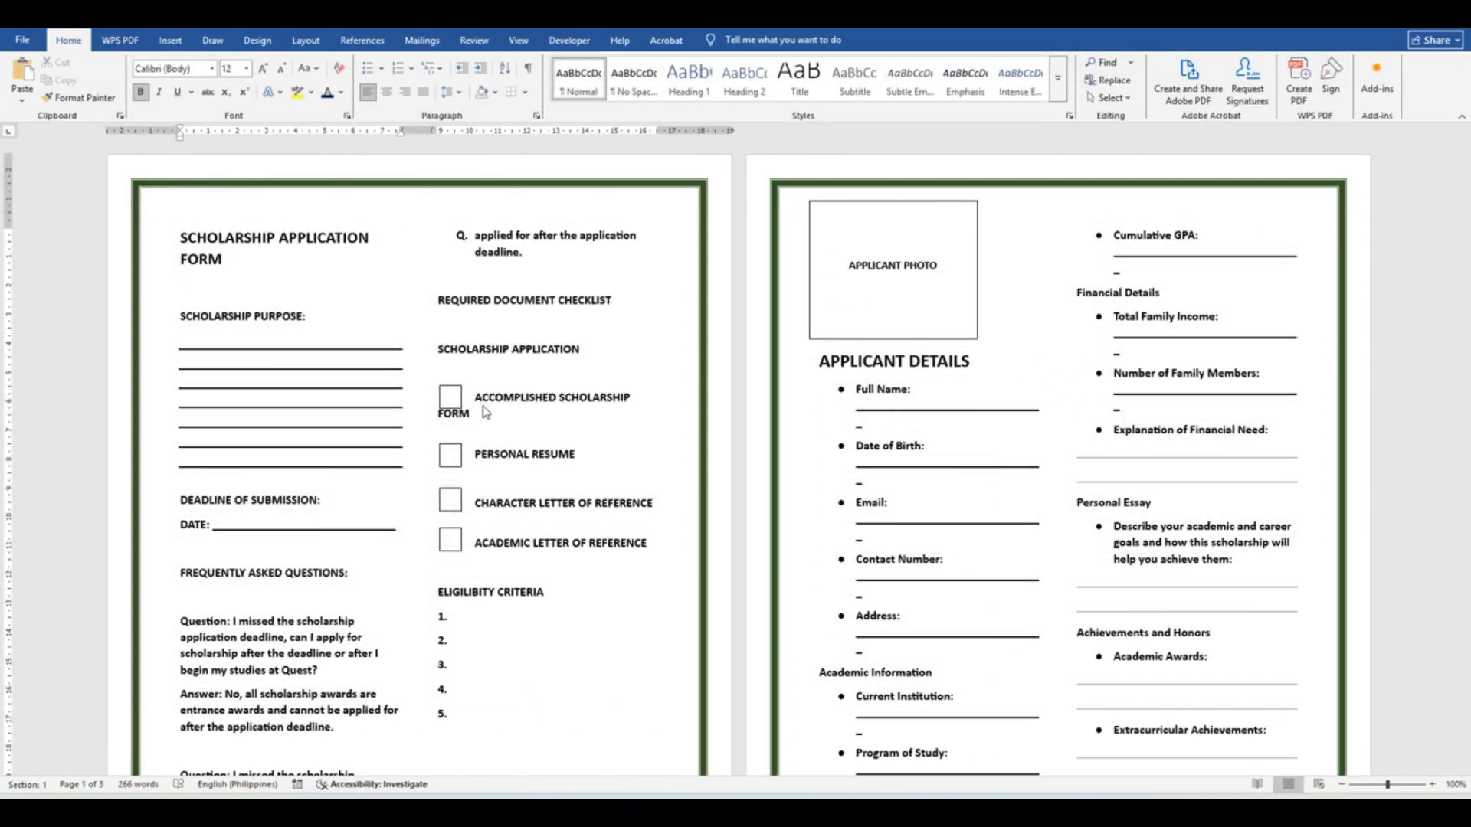
# - Look over the overall layout of the three-page scholarship application form
pyautogui.scroll(-3, 490, 414)
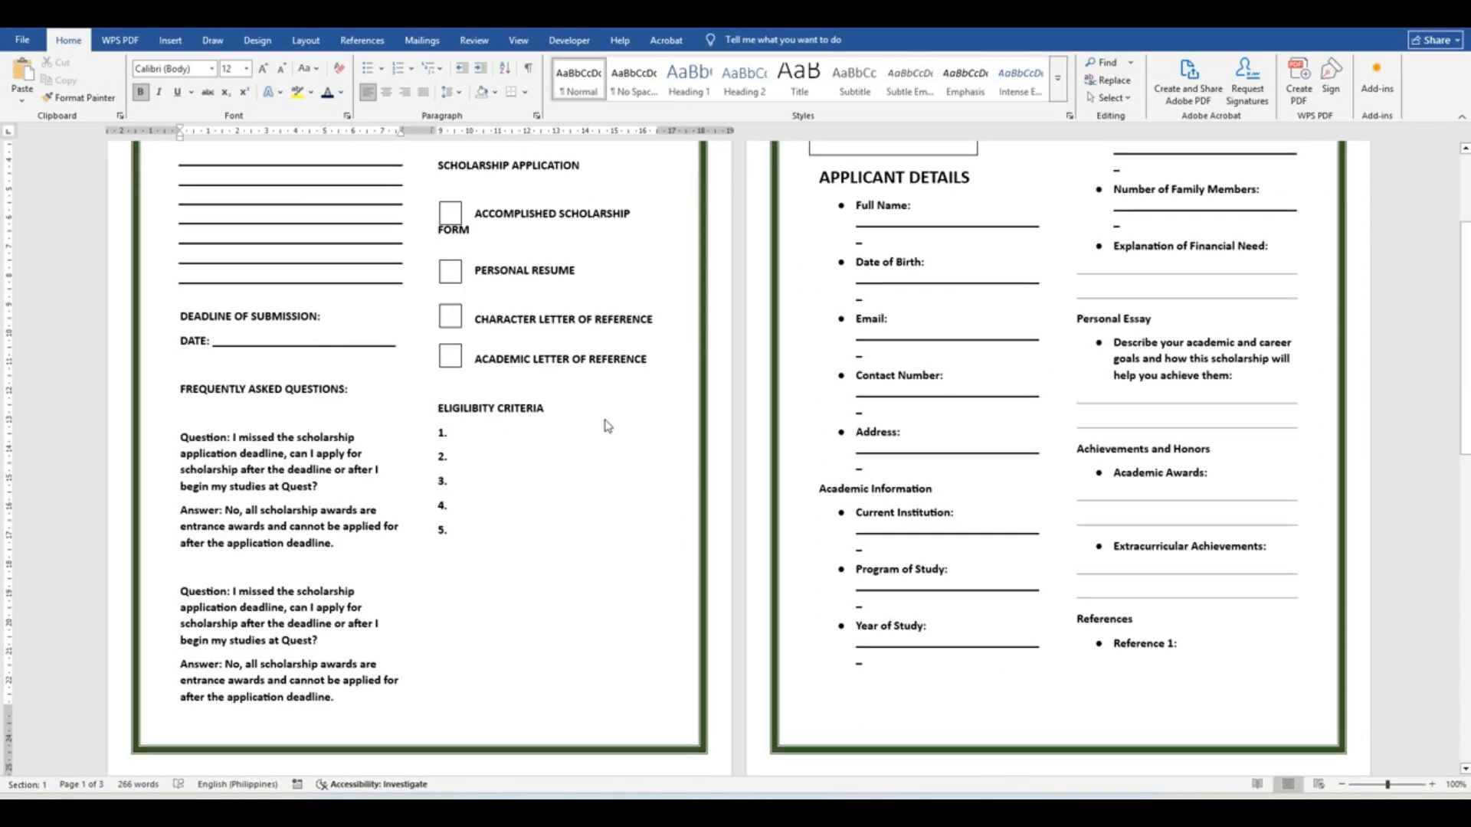
pyautogui.scroll(3, 608, 426)
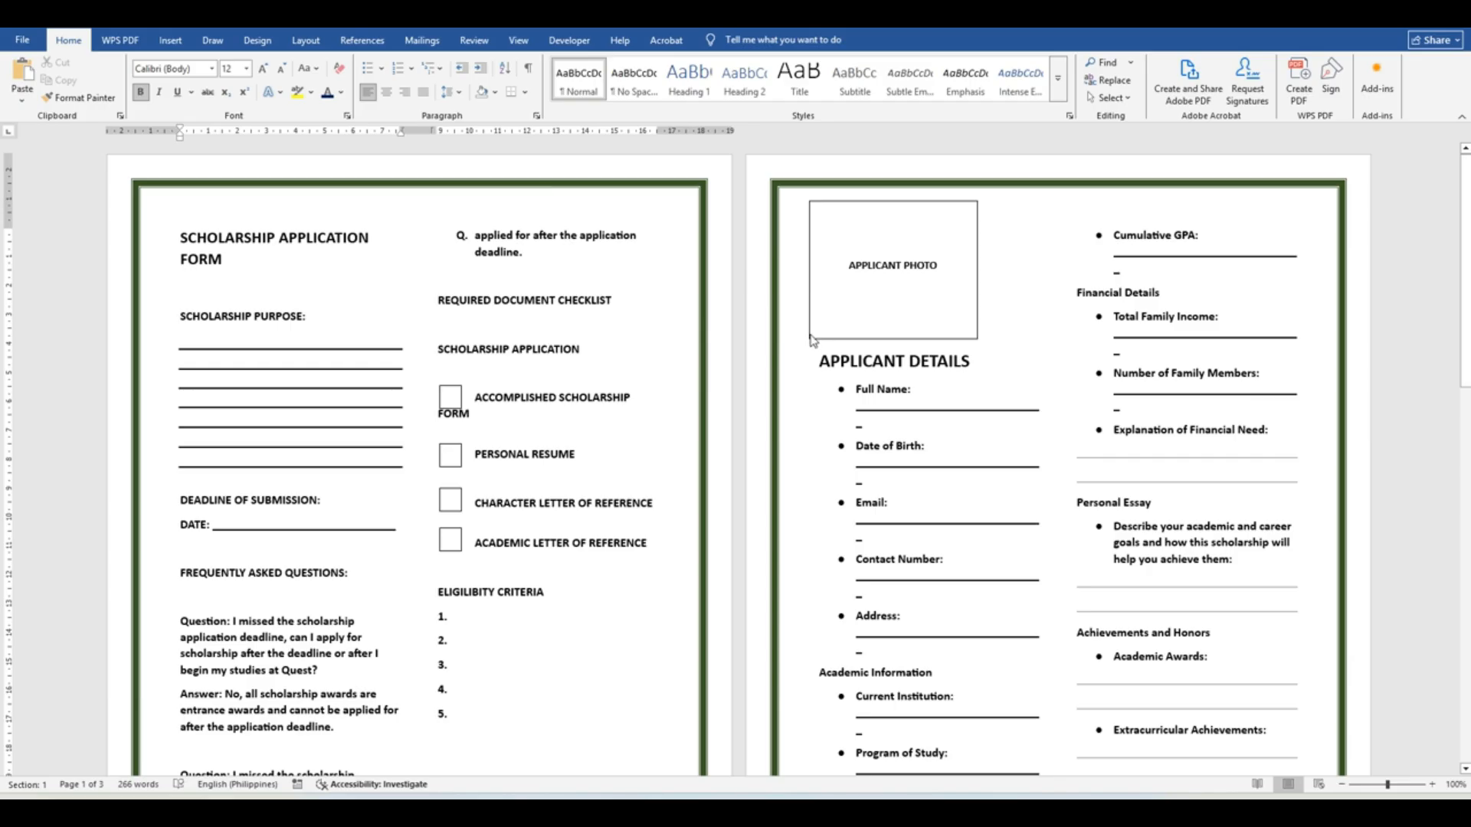
pyautogui.scroll(-12, 680, 246)
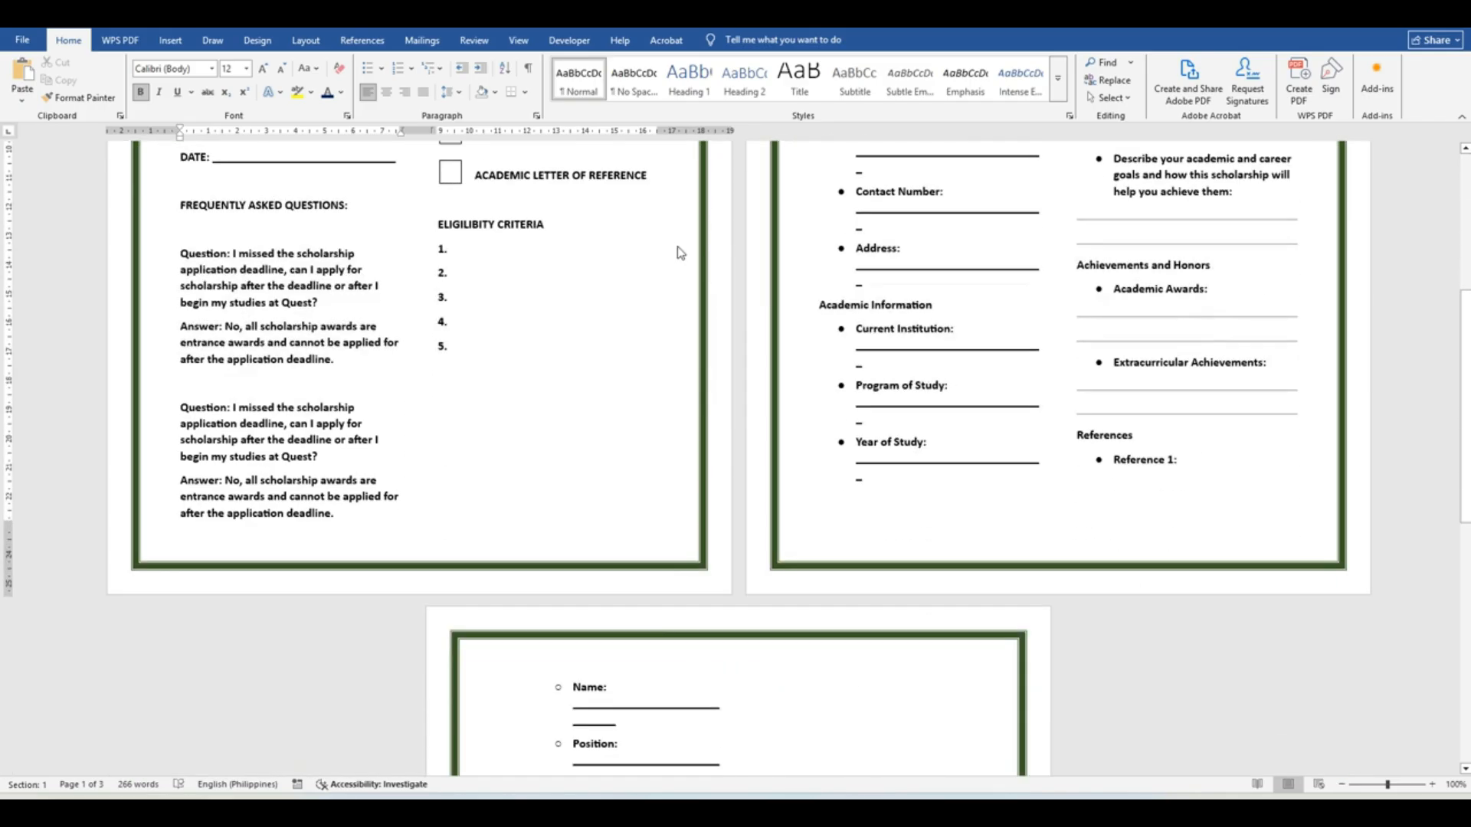
pyautogui.scroll(-4, 682, 263)
pyautogui.scroll(10, 685, 288)
pyautogui.scroll(6, 688, 291)
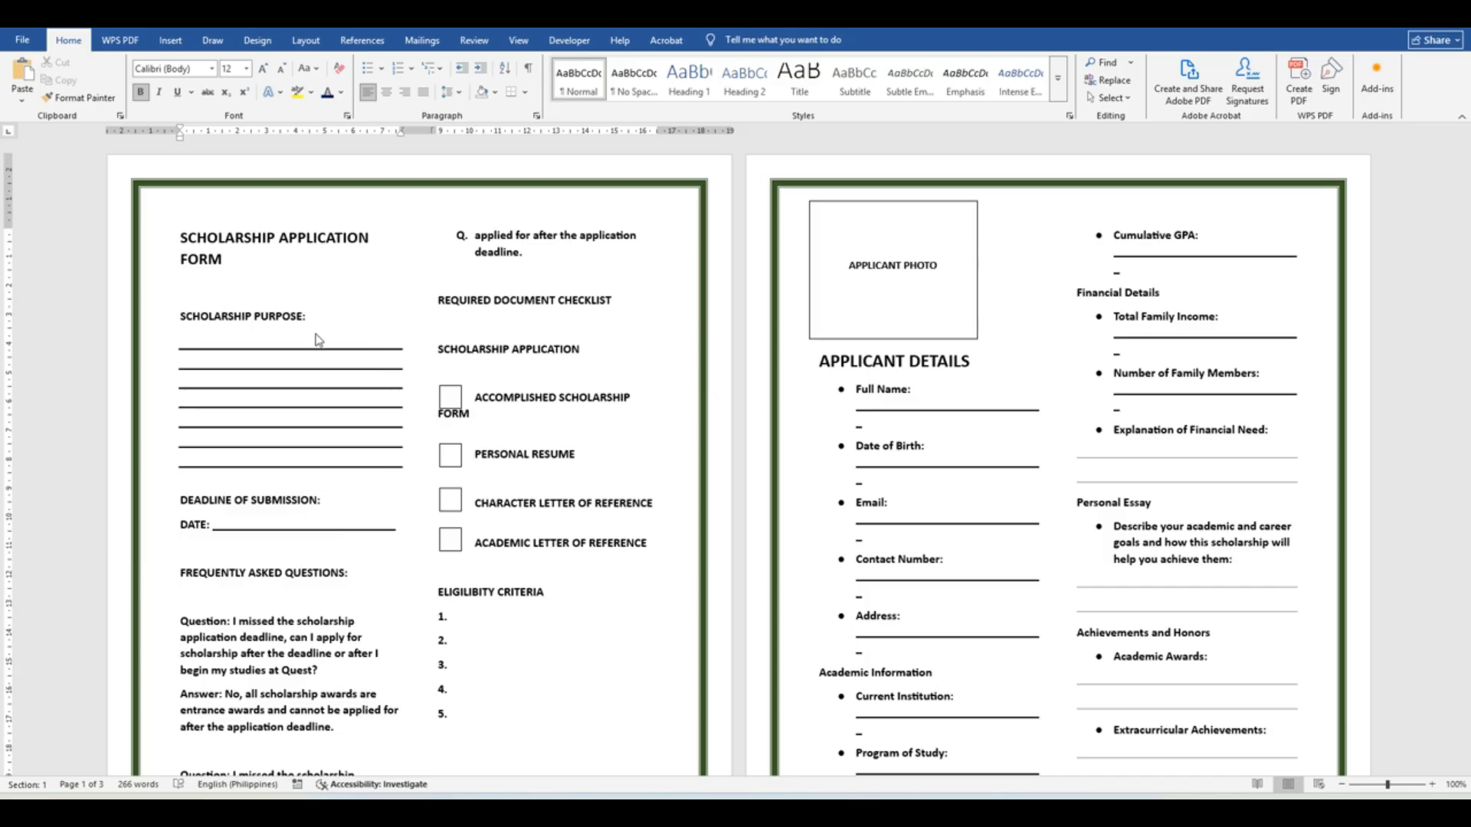
# - Review the scholarship purpose lines and the submission deadline date field on the first page
pyautogui.scroll(-4, 318, 339)
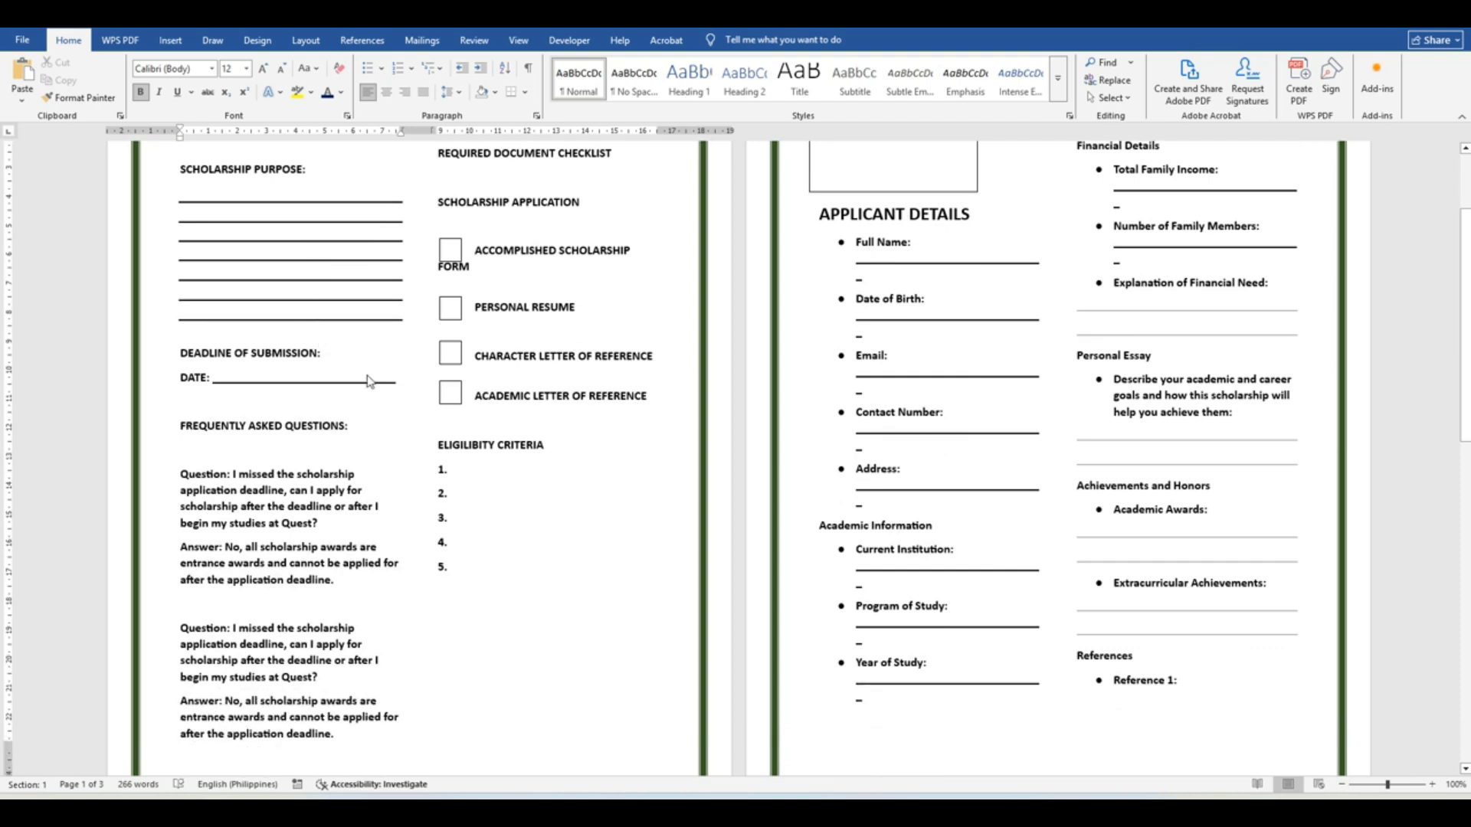
pyautogui.click(210, 374)
pyautogui.scroll(-3, 309, 438)
pyautogui.scroll(3, 309, 438)
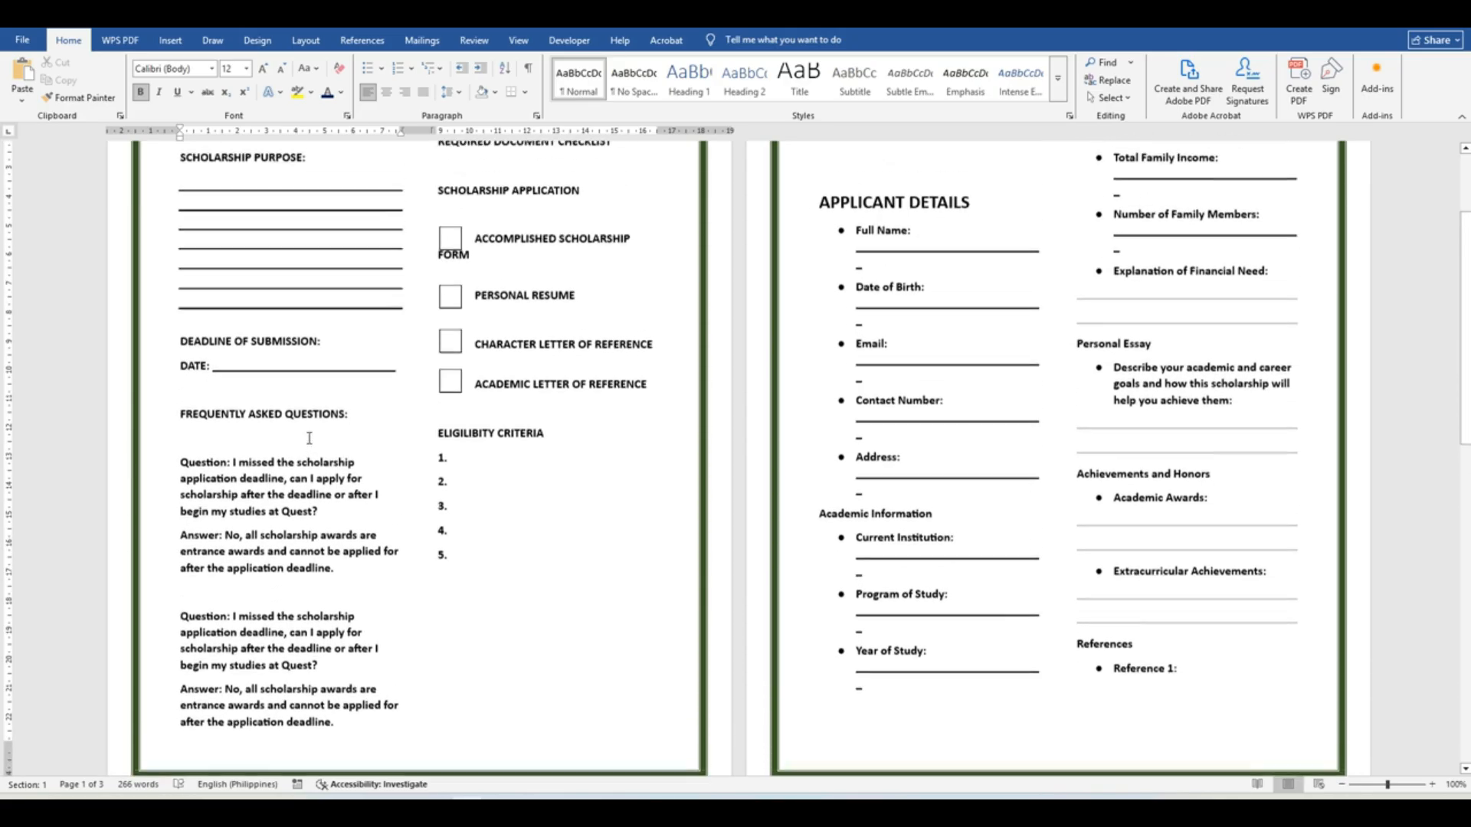
pyautogui.scroll(3, 309, 438)
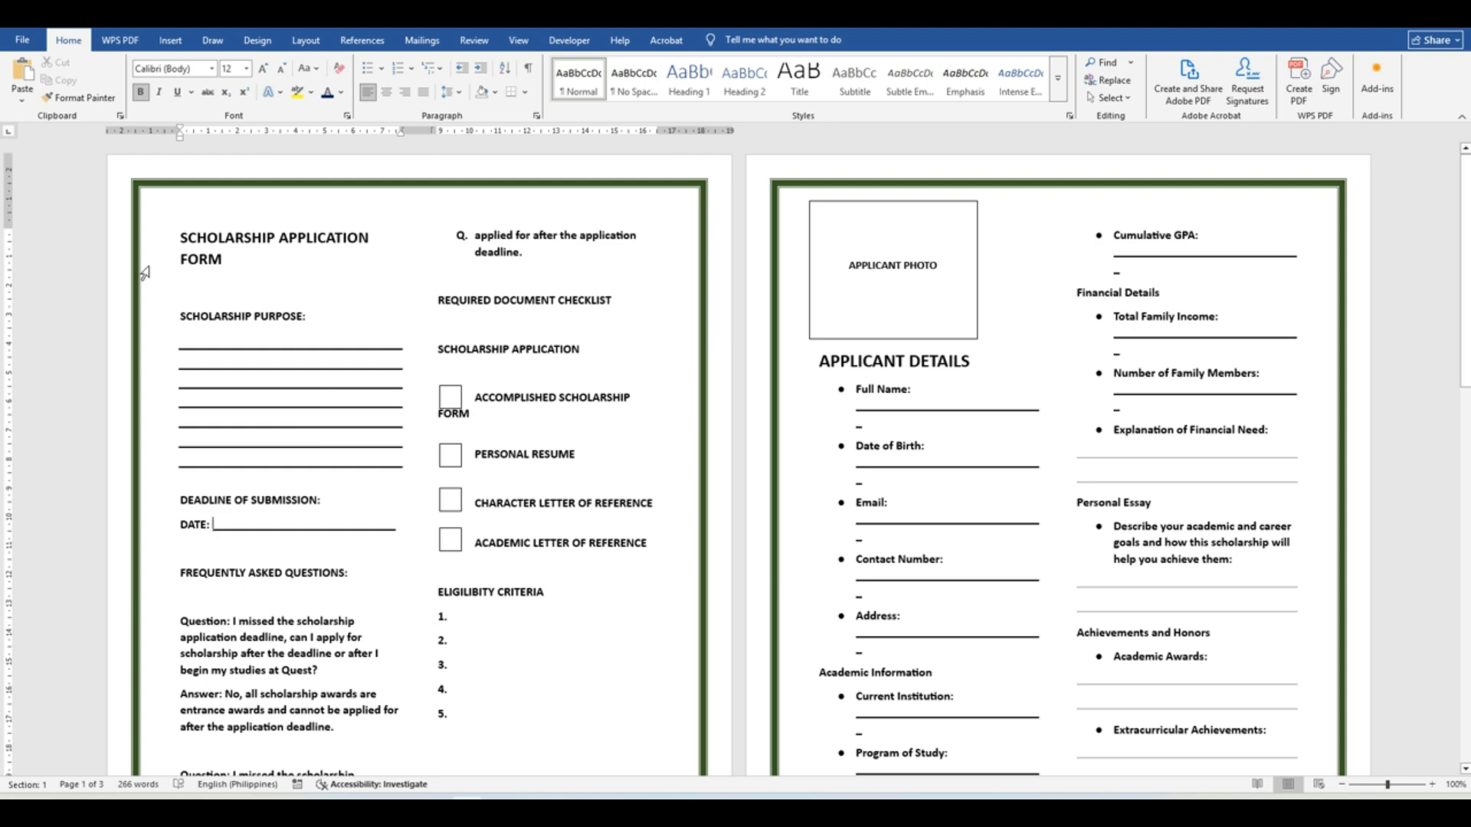
# - Examine the Frequently Asked Questions section, including its heading and the first question's answer
pyautogui.scroll(-3, 480, 373)
pyautogui.scroll(-2, 481, 373)
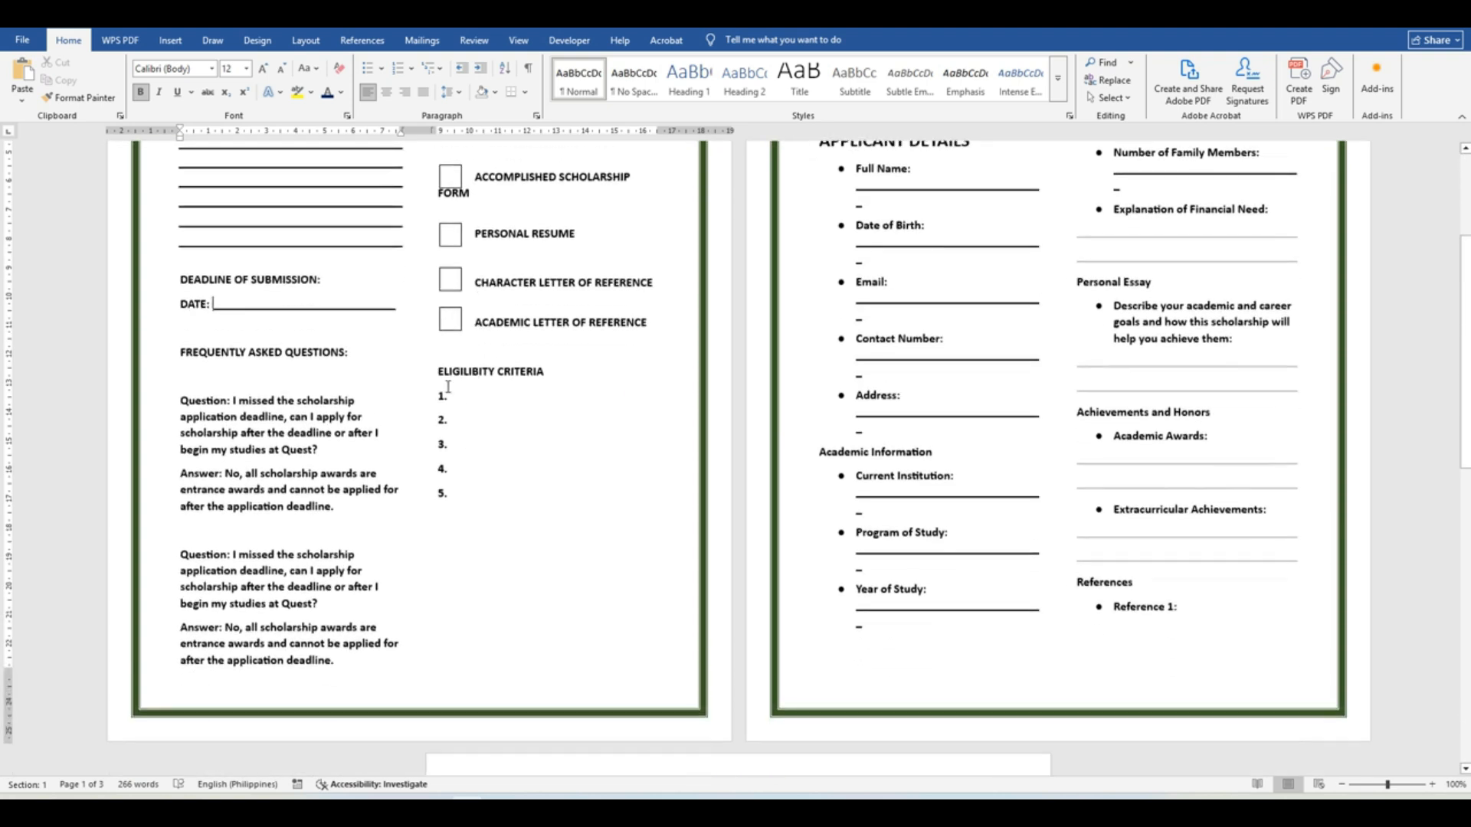
pyautogui.moveTo(181, 349); pyautogui.dragTo(357, 359)
pyautogui.click(386, 384)
pyautogui.moveTo(224, 473); pyautogui.dragTo(181, 473)
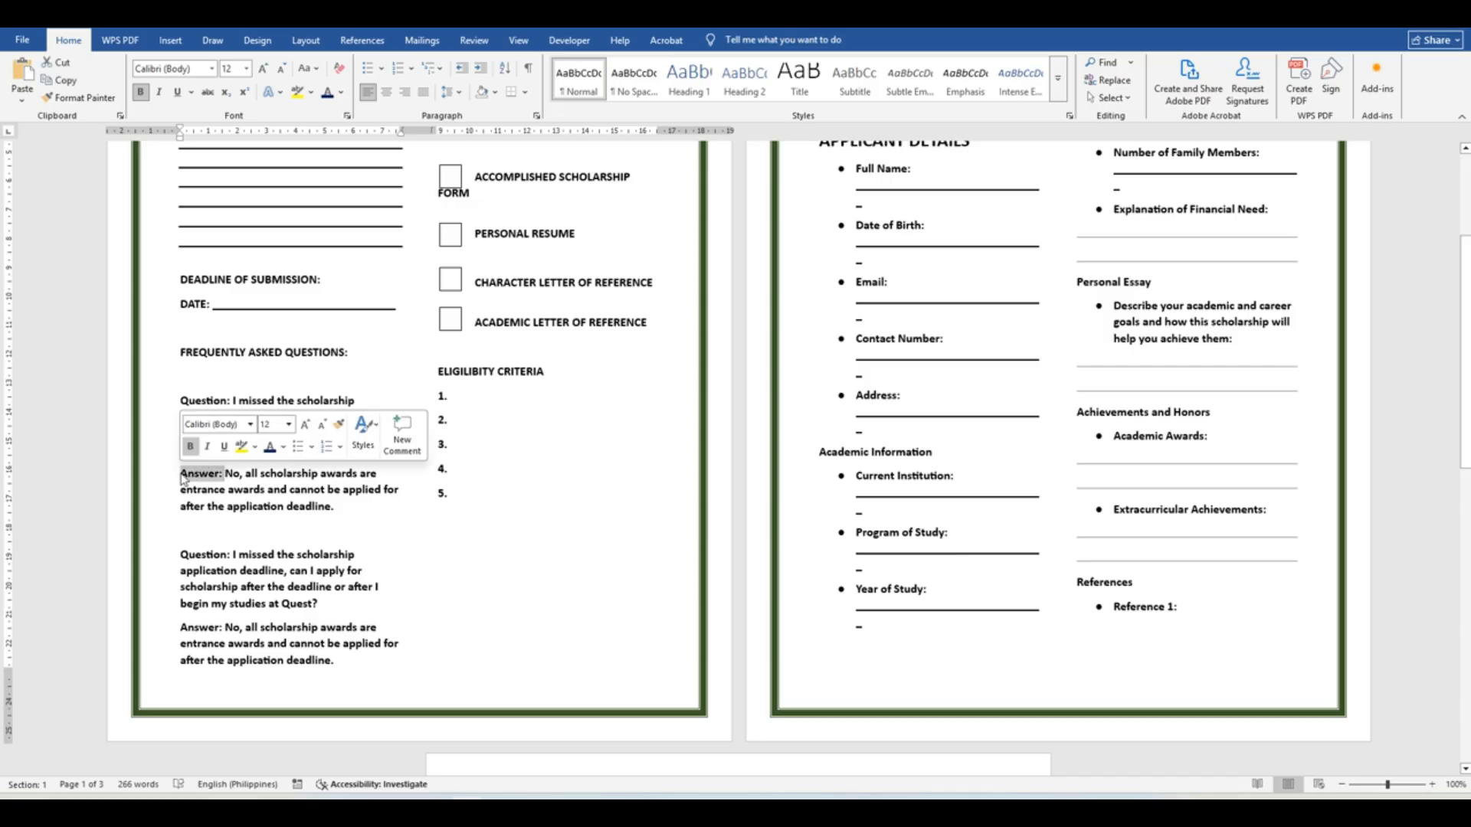
pyautogui.click(312, 507)
pyautogui.scroll(3, 512, 540)
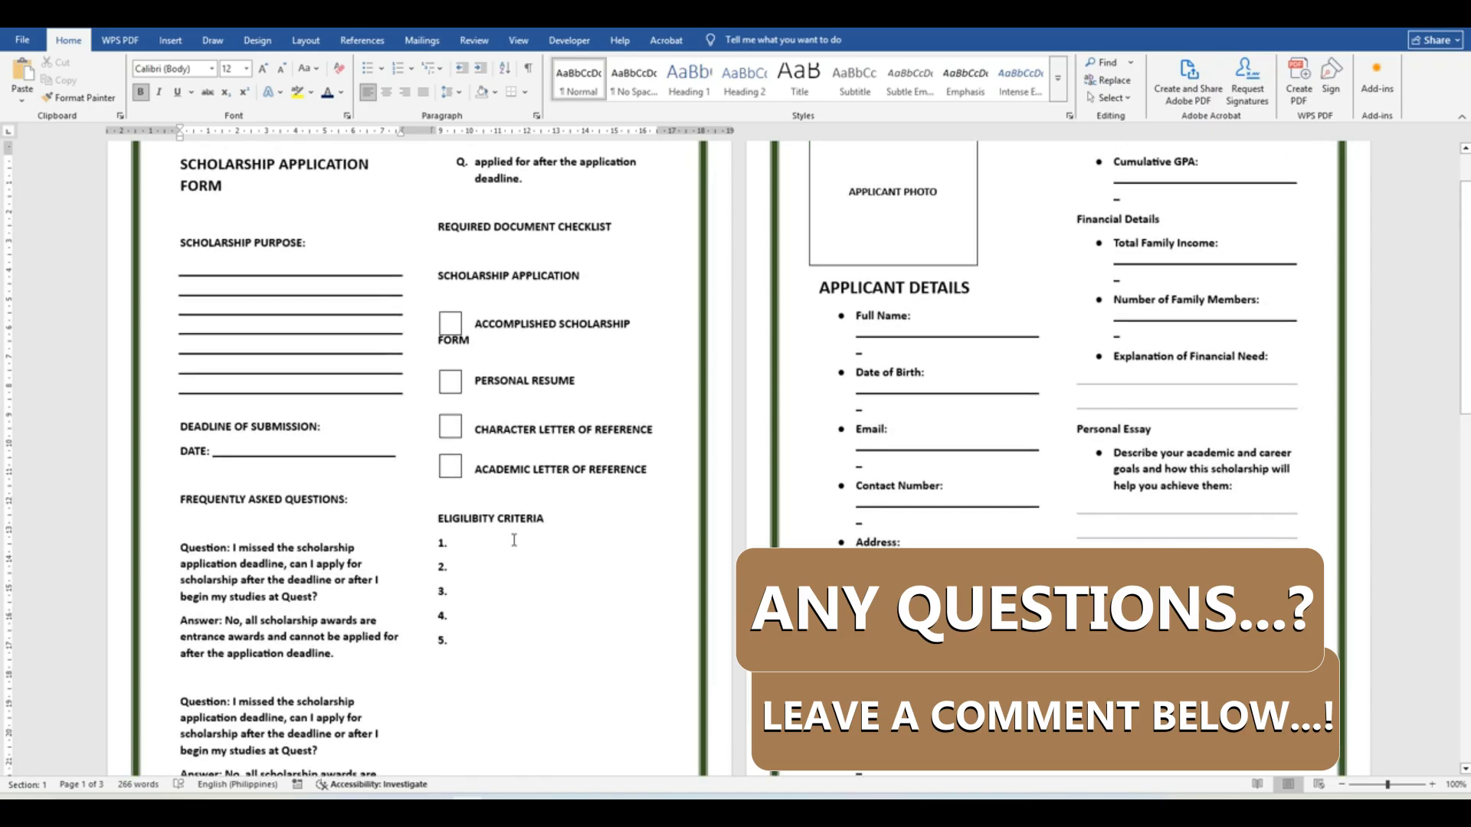
# - Review the Required Document Checklist and the numbered eligibility criteria list on the first page
pyautogui.moveTo(650, 300); pyautogui.dragTo(436, 301)
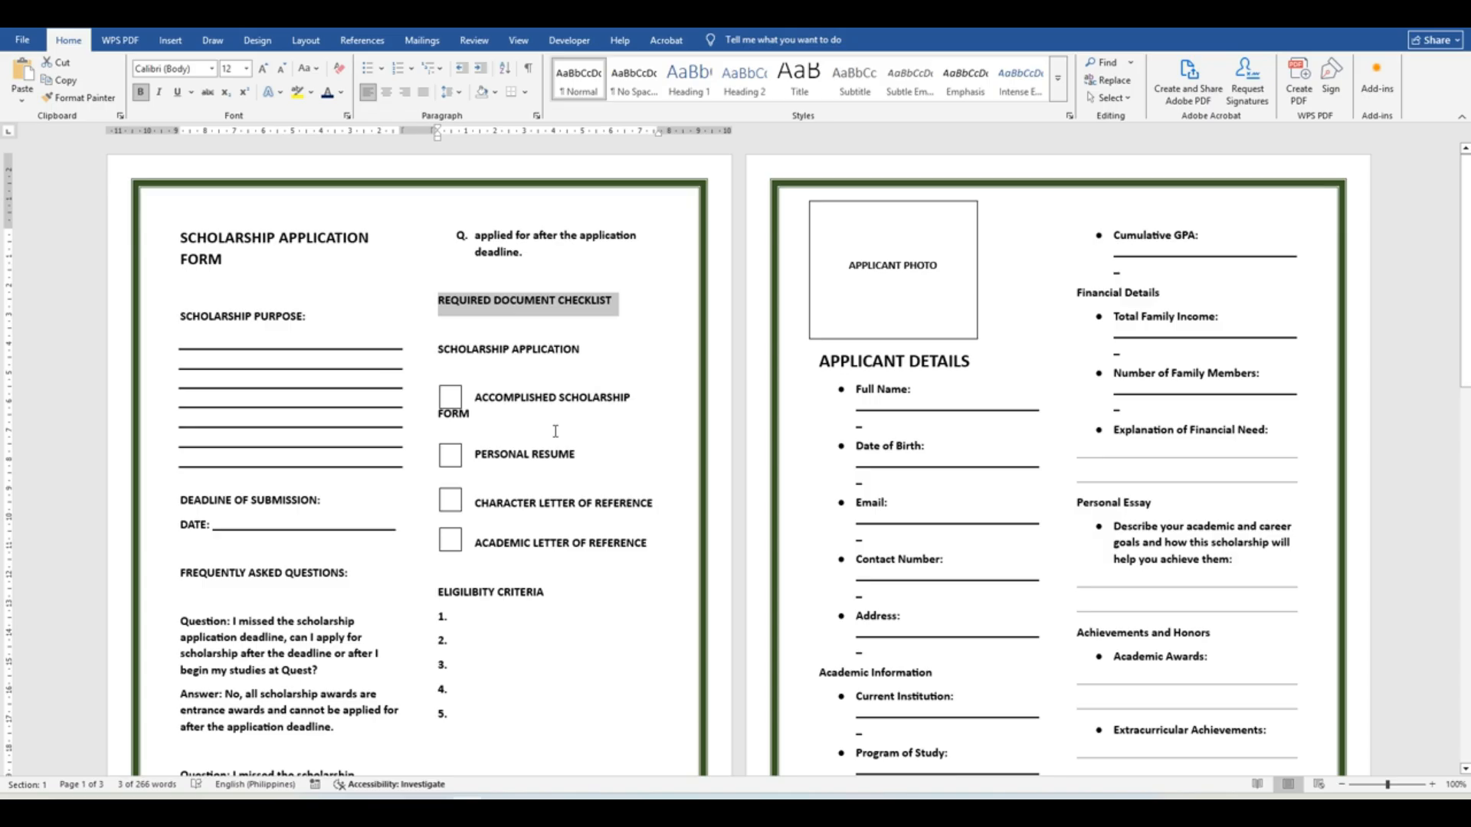
pyautogui.scroll(-3, 620, 442)
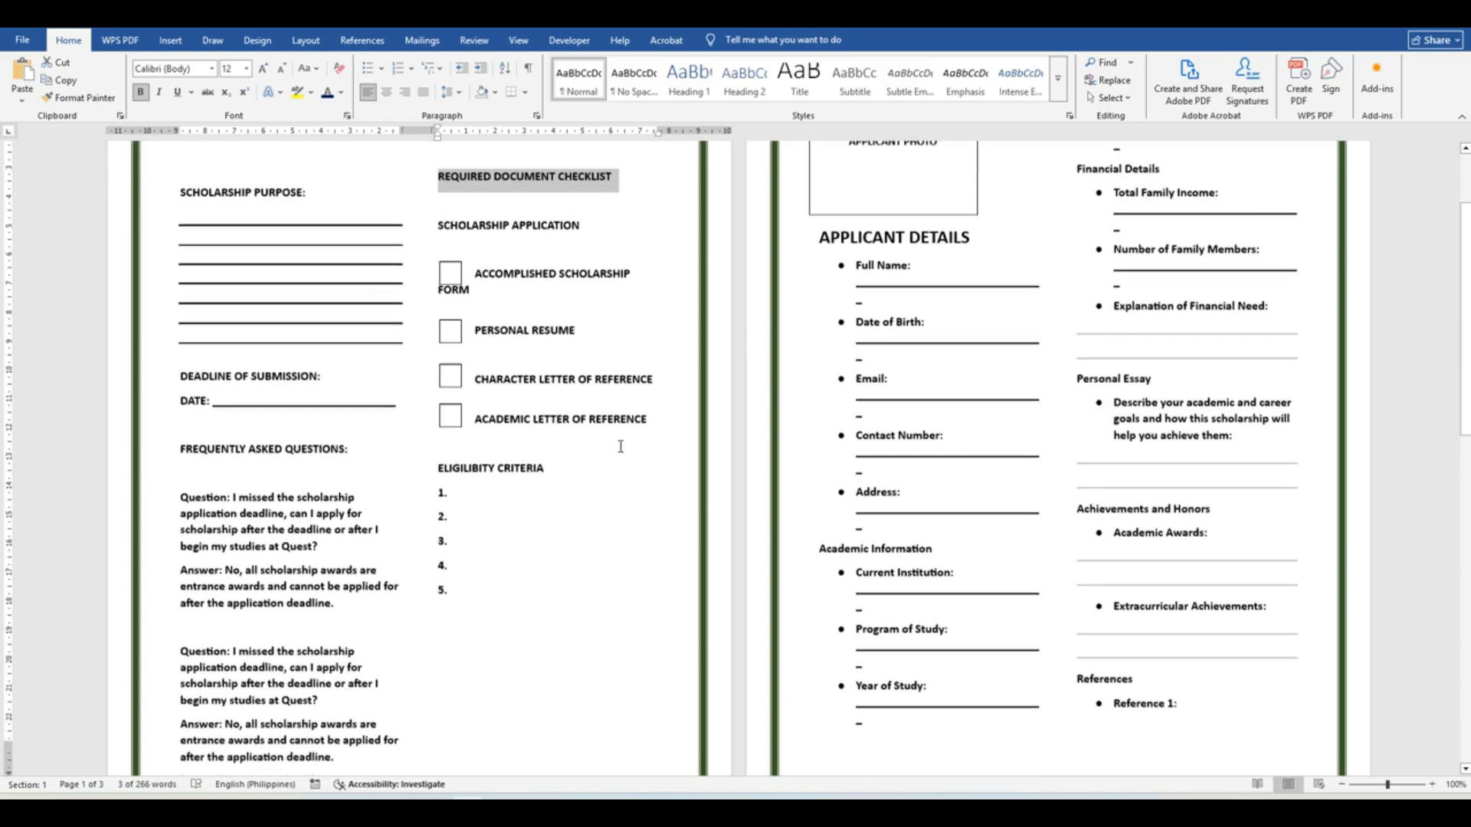
pyautogui.click(558, 374)
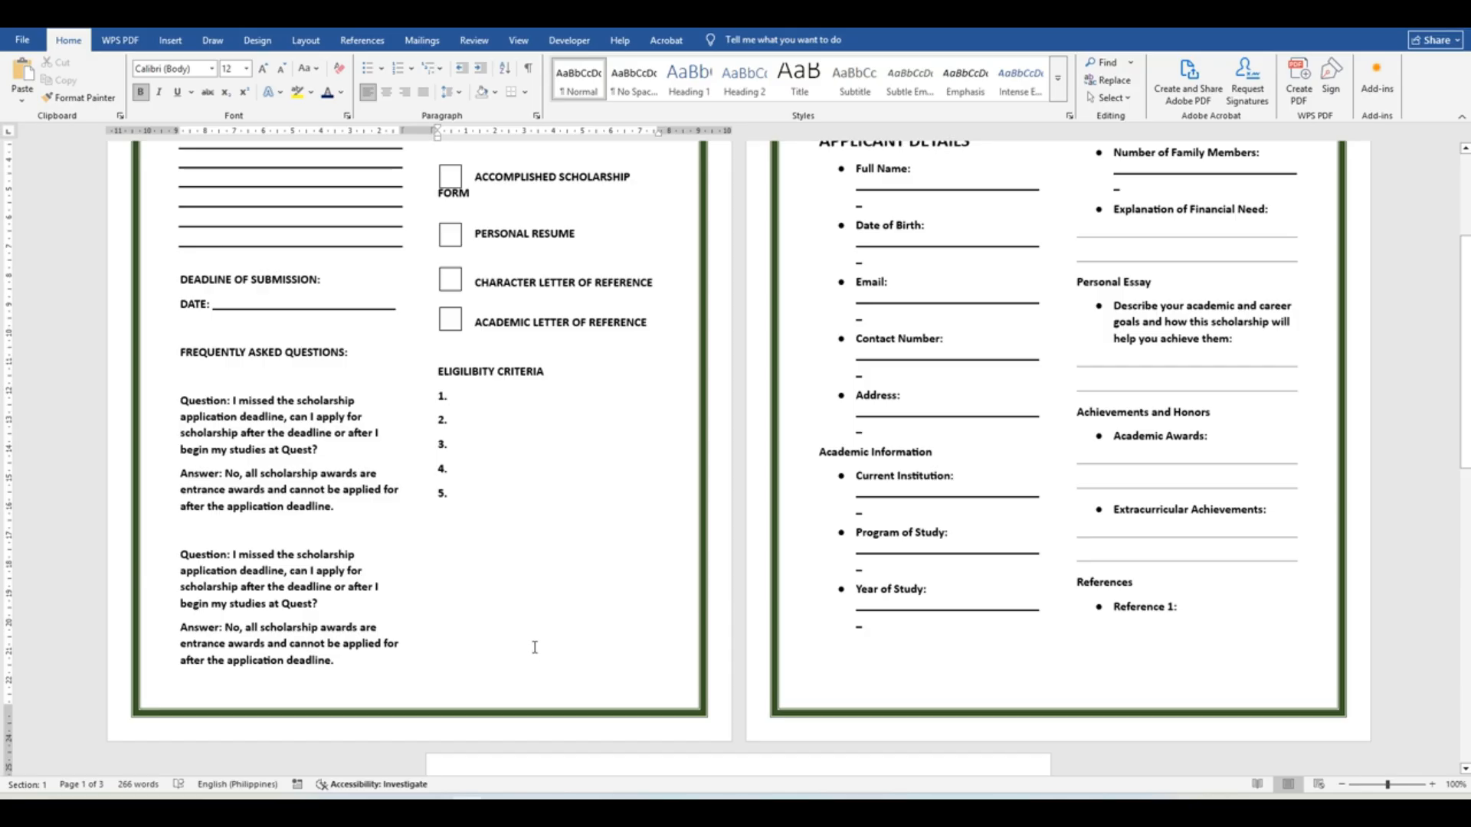
pyautogui.scroll(4, 532, 651)
pyautogui.scroll(2, 536, 300)
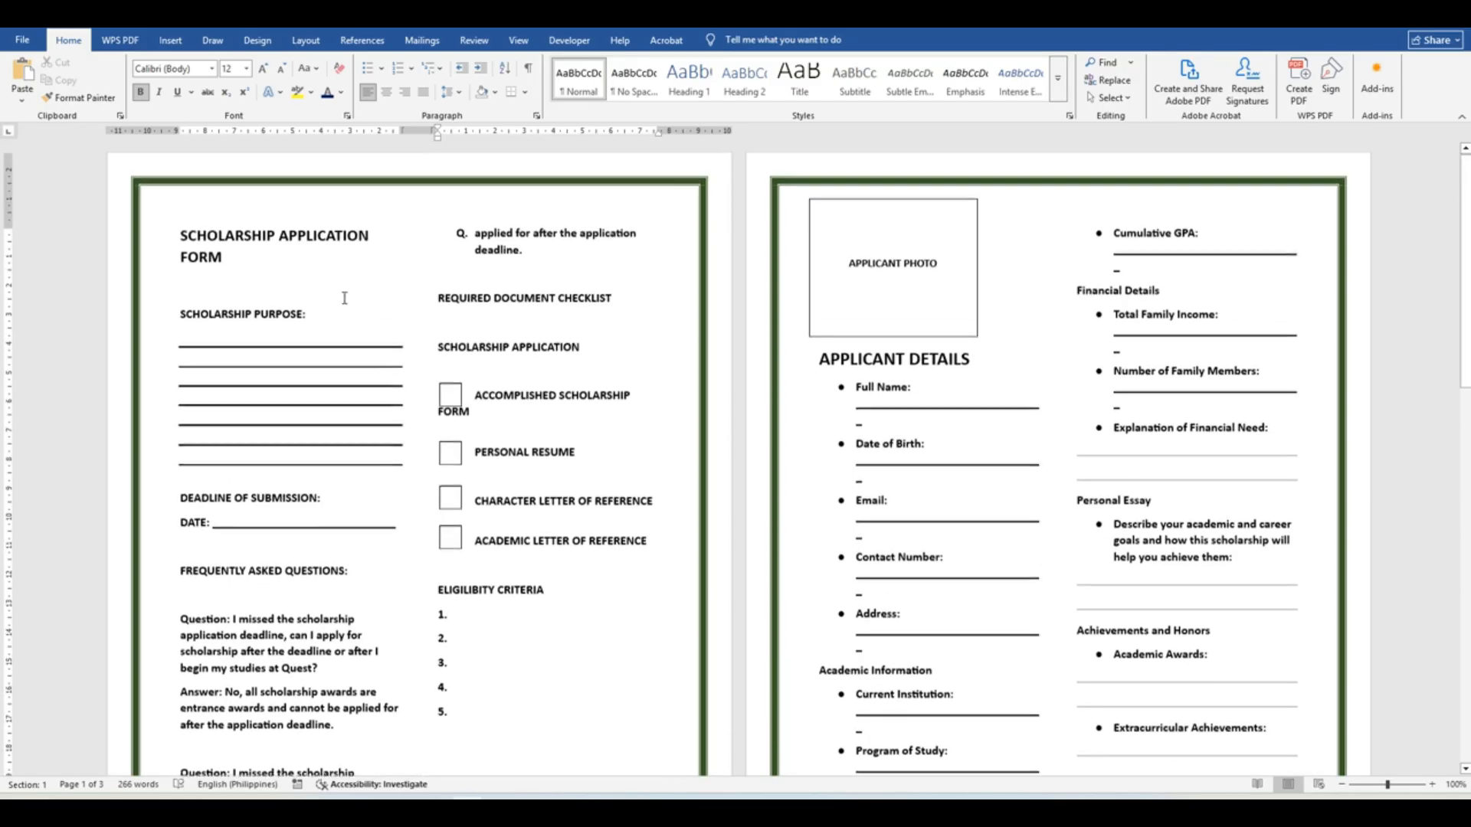
pyautogui.scroll(-4, 552, 376)
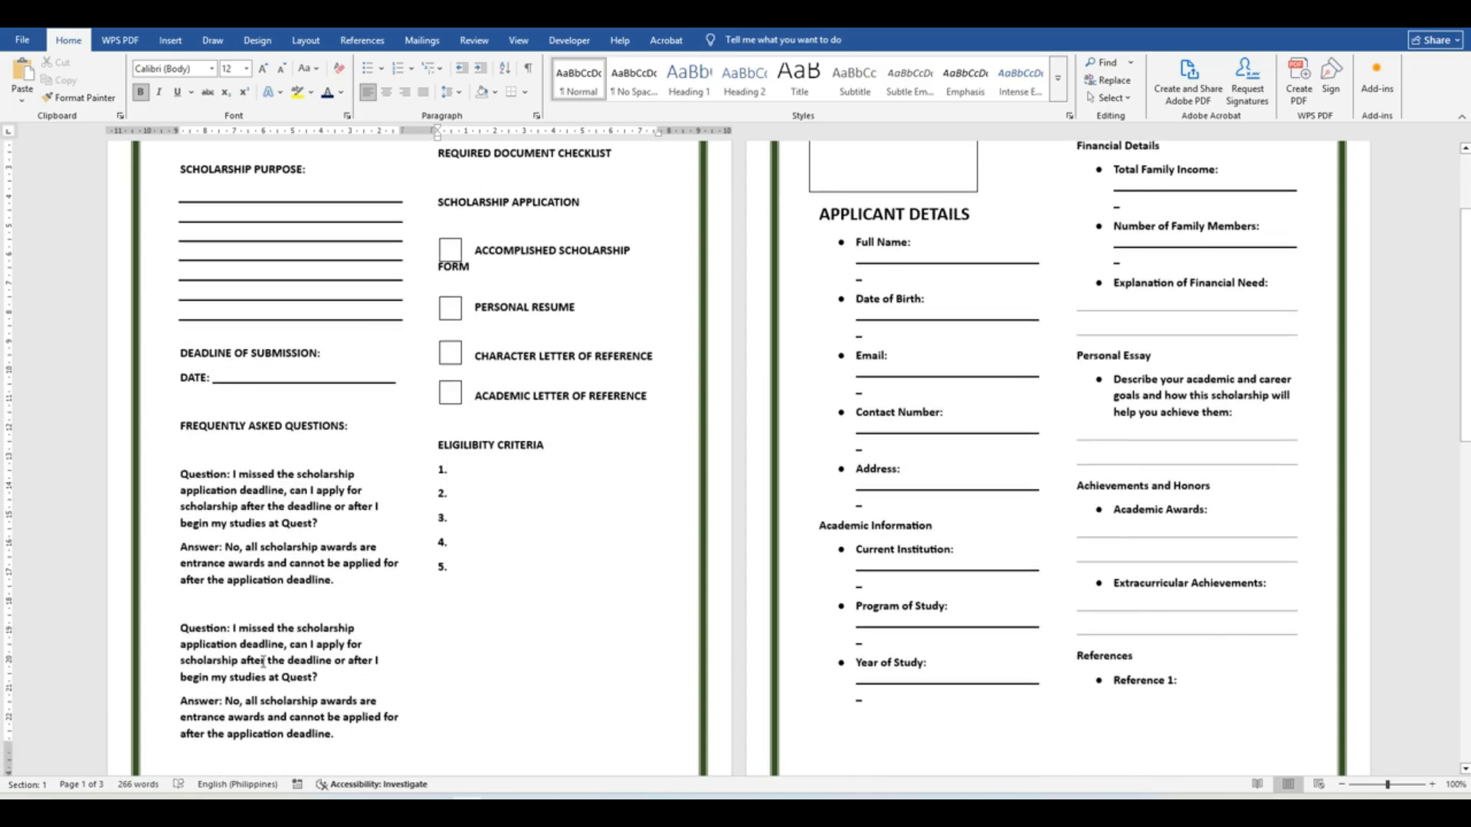
pyautogui.scroll(-4, 508, 549)
pyautogui.scroll(8, 508, 549)
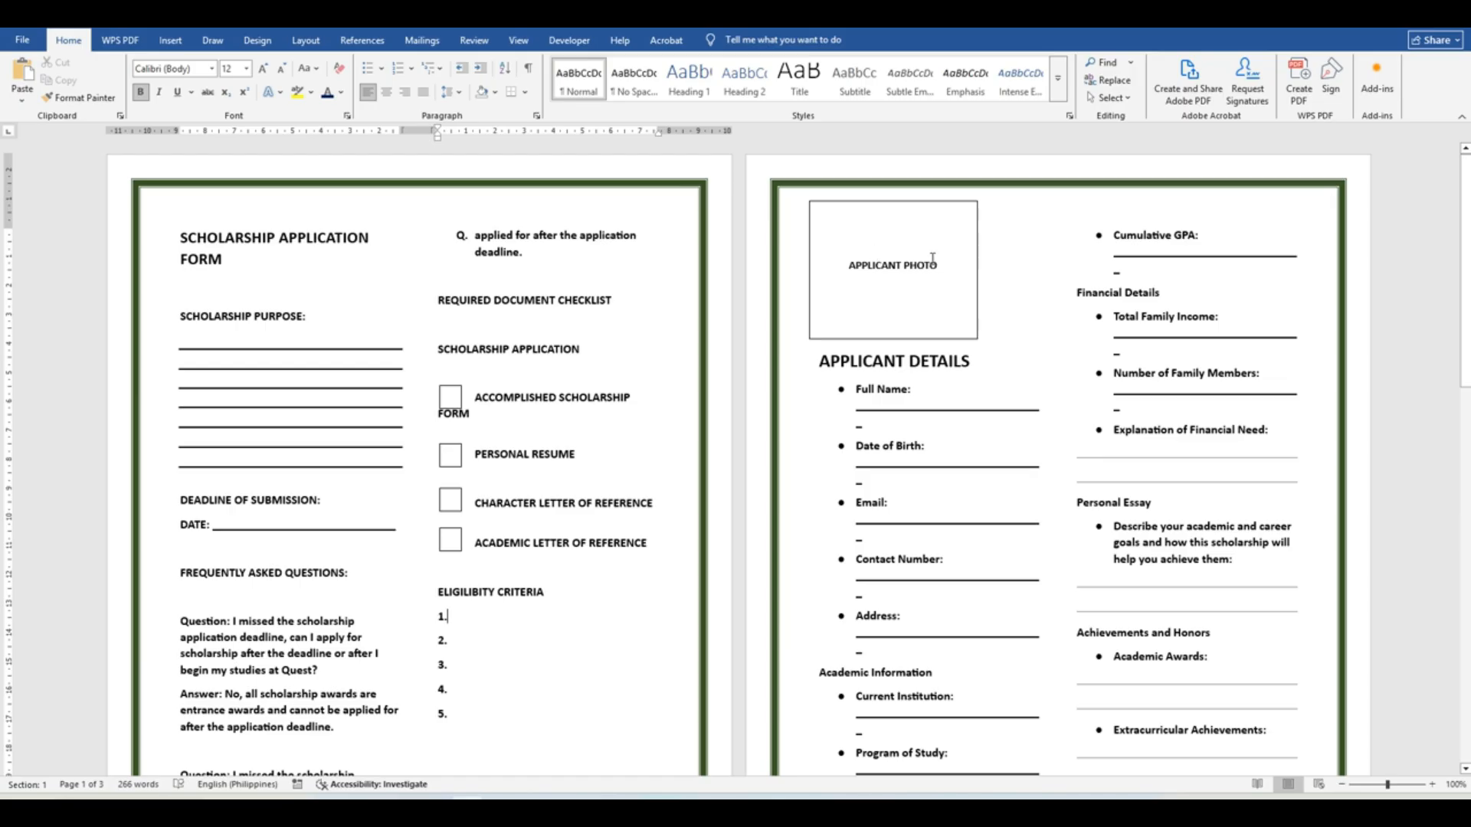
# - Examine the applicant photo box and the personal fields under Applicant Details on the second page
pyautogui.moveTo(947, 263); pyautogui.dragTo(853, 264)
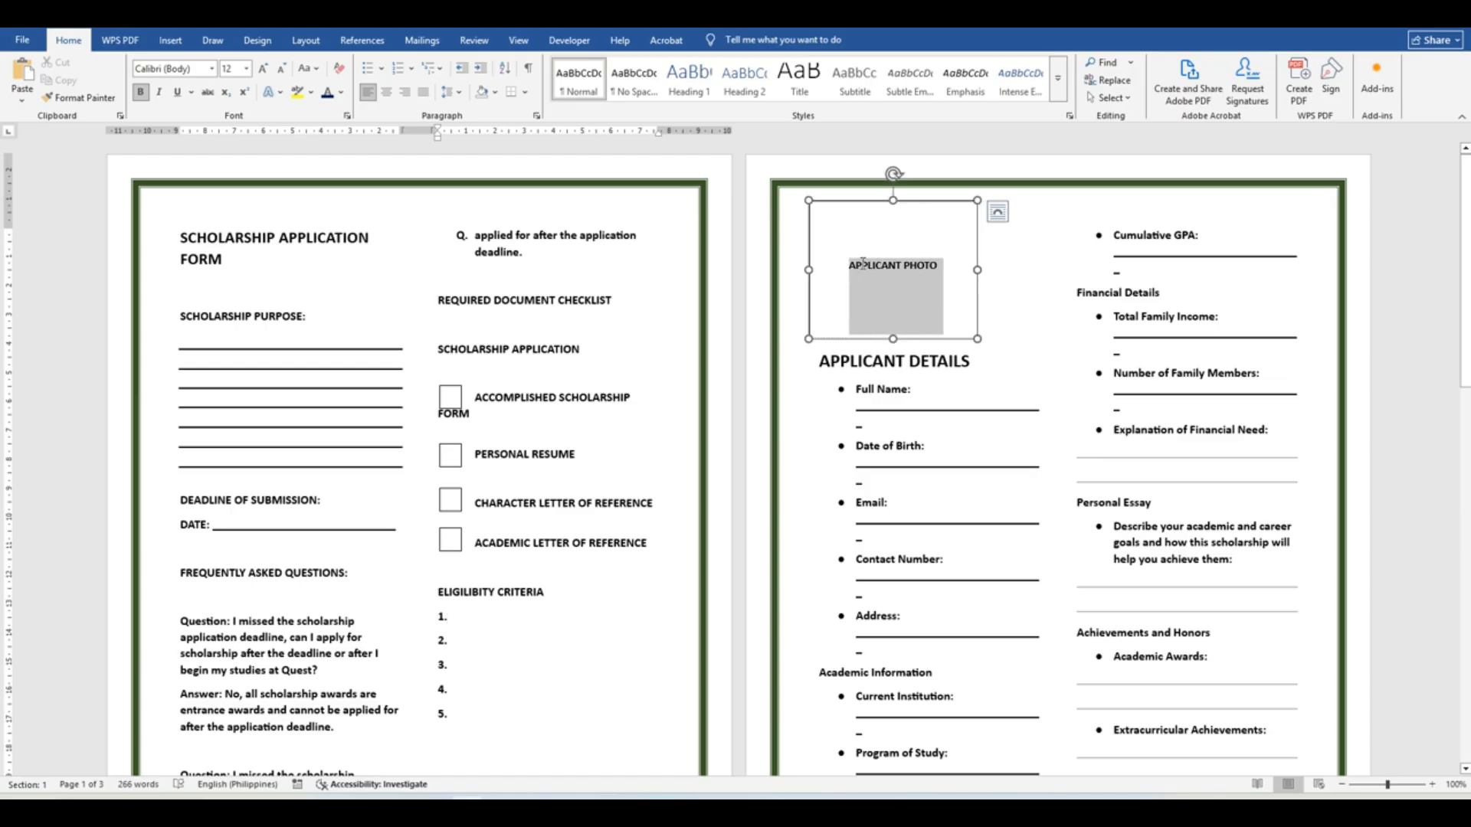
pyautogui.click(1030, 280)
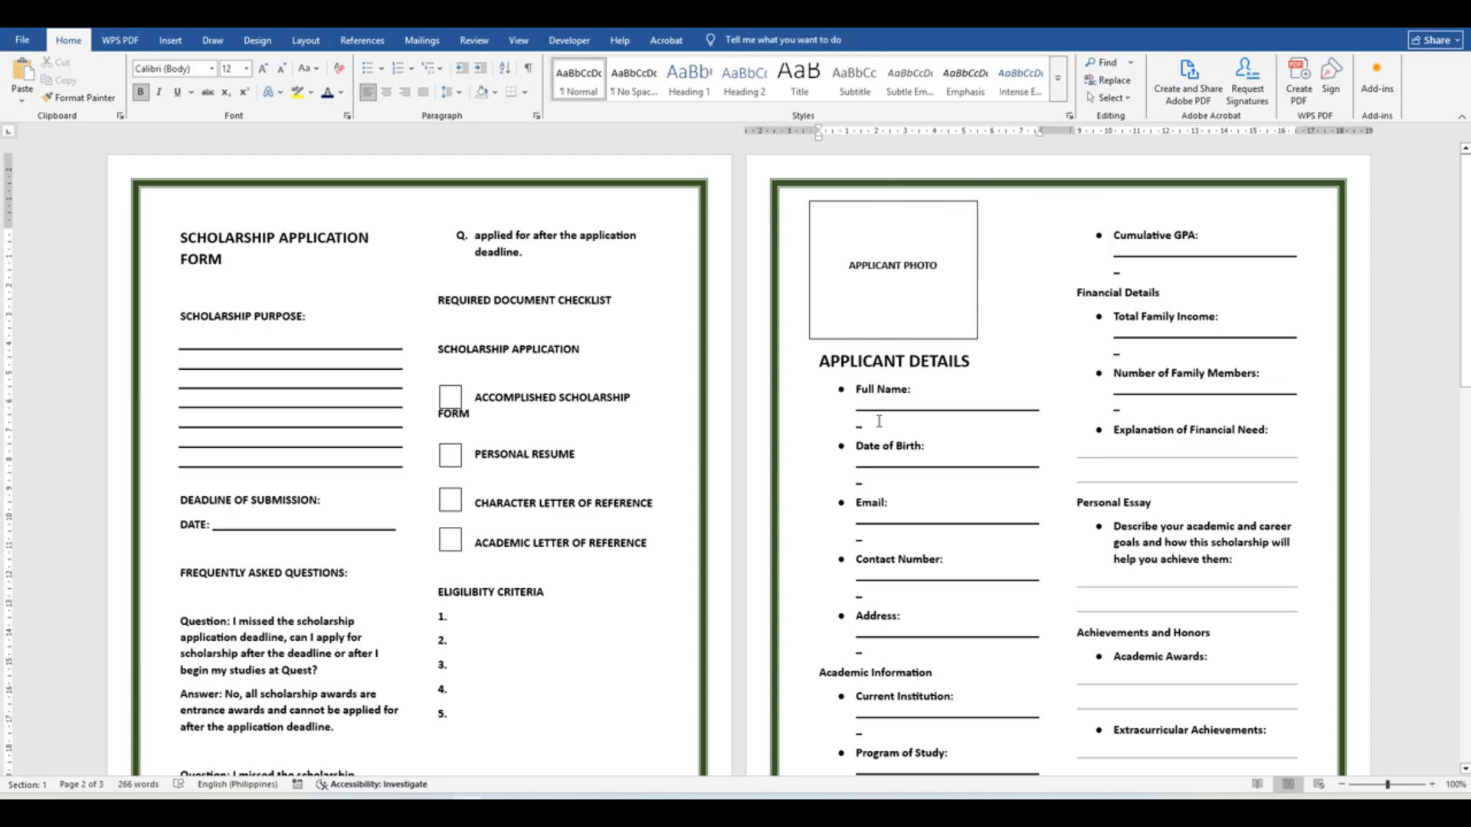
pyautogui.scroll(-2, 955, 323)
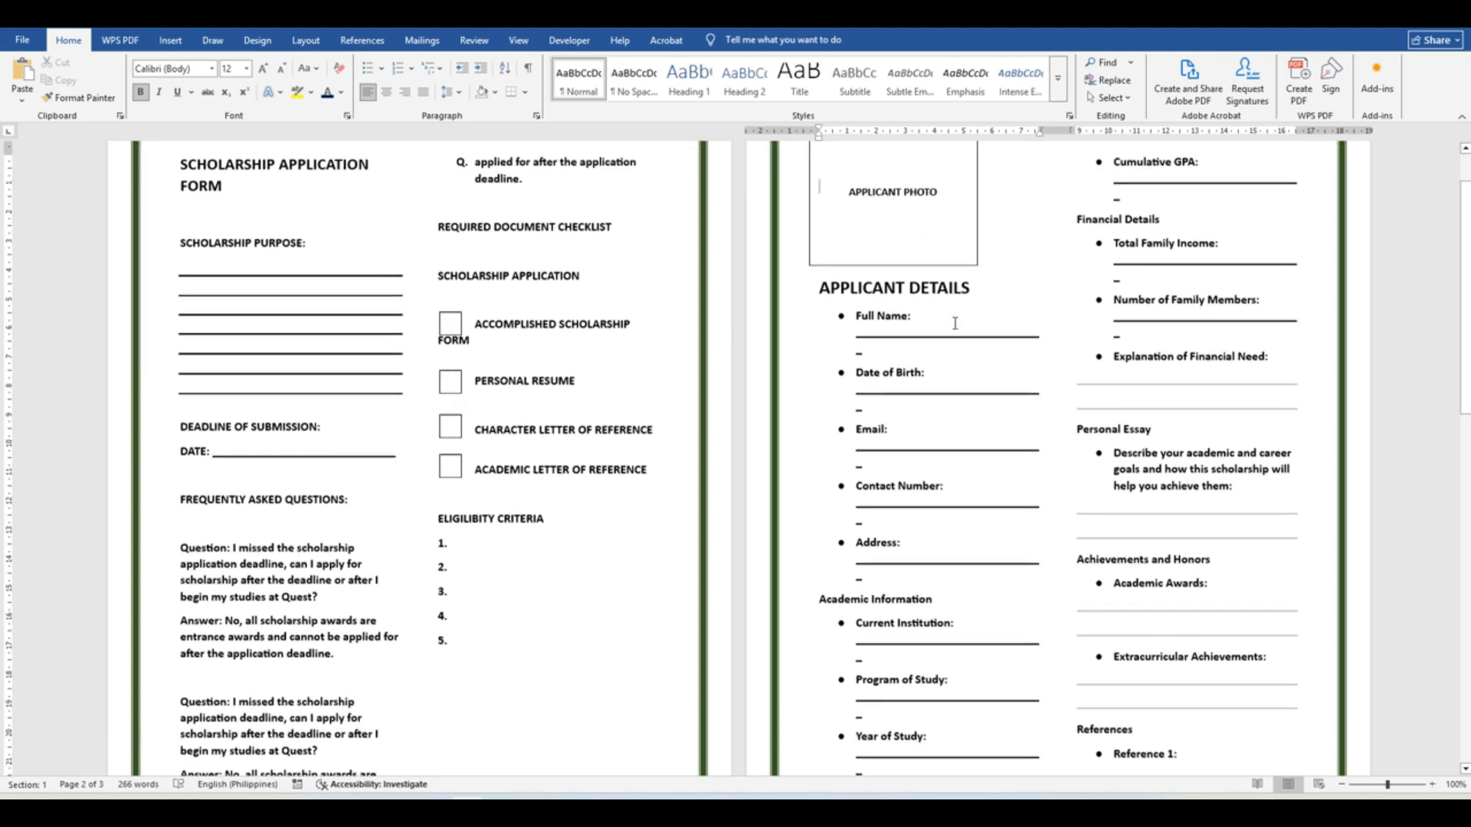
pyautogui.moveTo(820, 286); pyautogui.dragTo(972, 288)
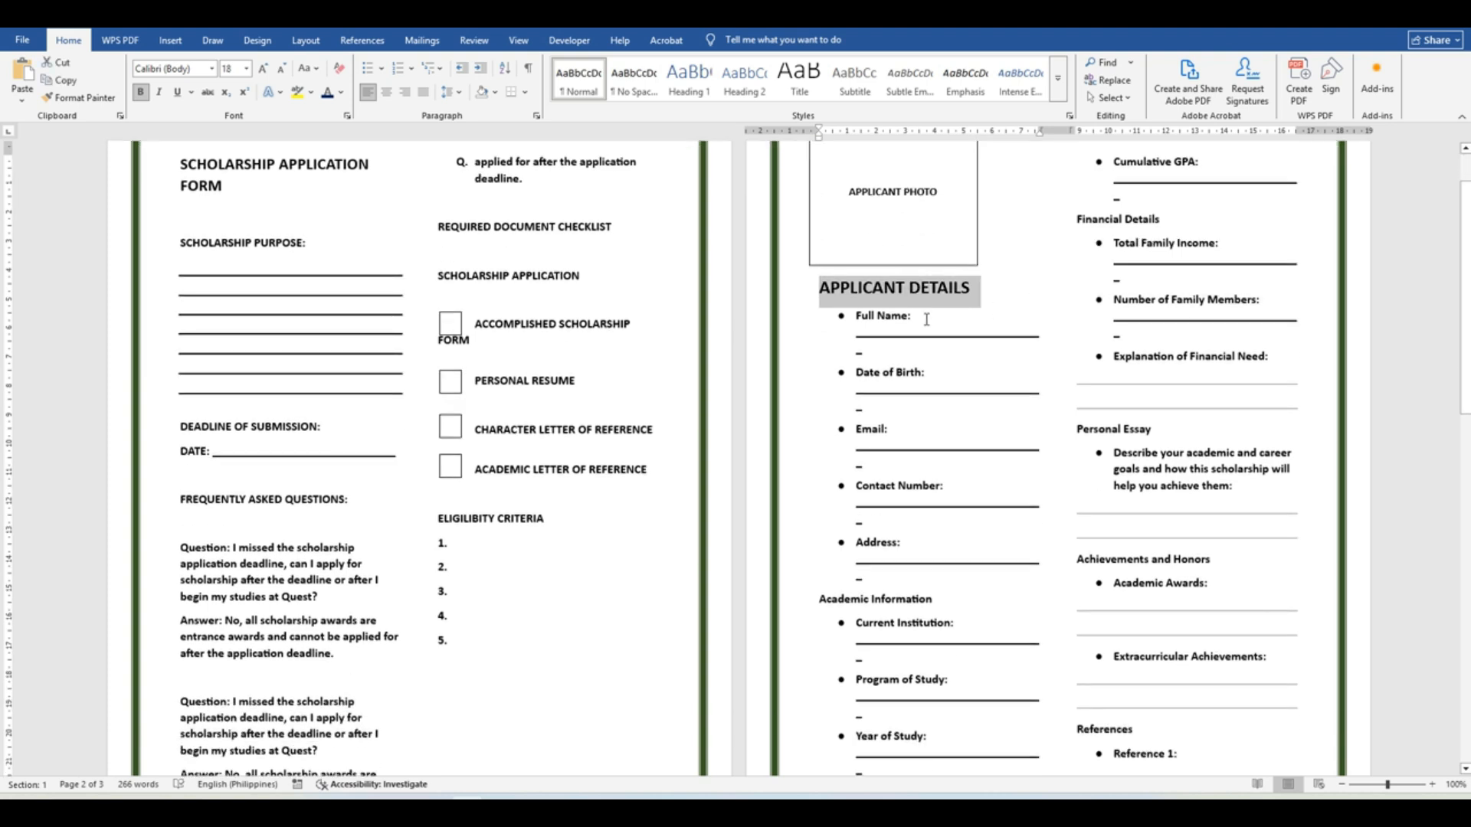
pyautogui.click(962, 377)
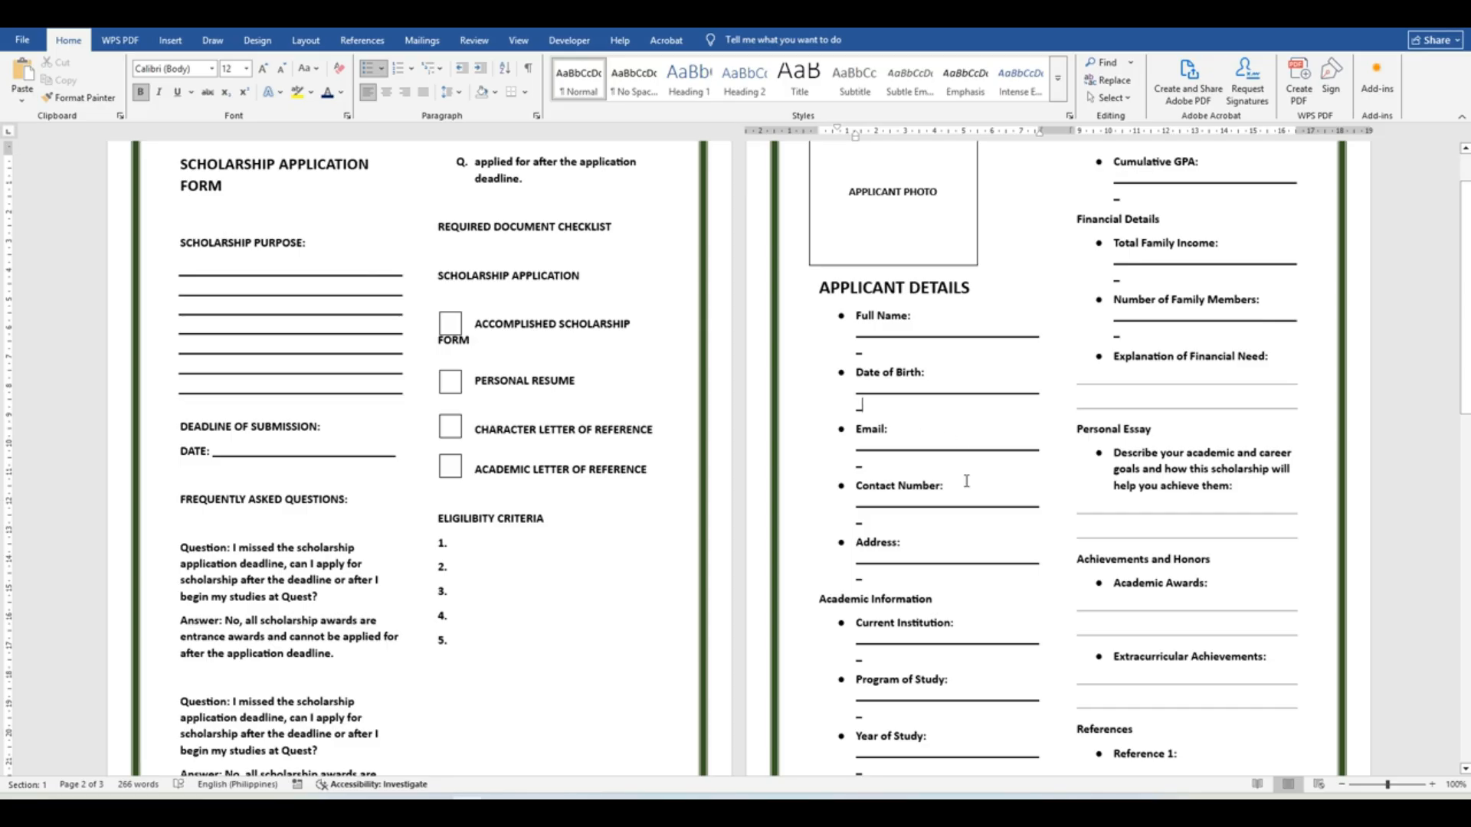
pyautogui.click(973, 551)
# - Review the Academic Information section, from the current institution field through the Cumulative GPA entry
pyautogui.scroll(-3, 967, 459)
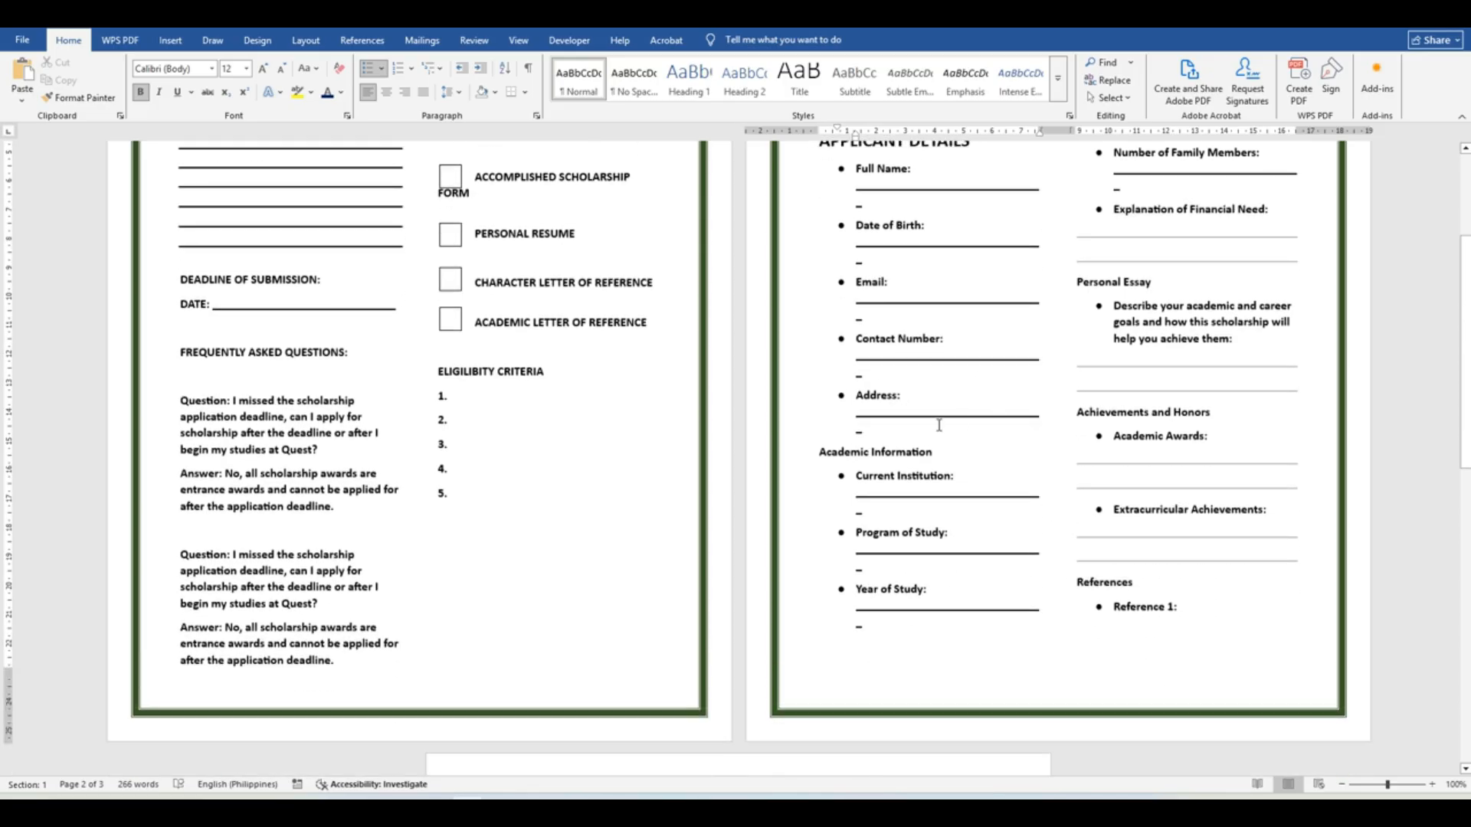
pyautogui.moveTo(963, 454); pyautogui.dragTo(820, 458)
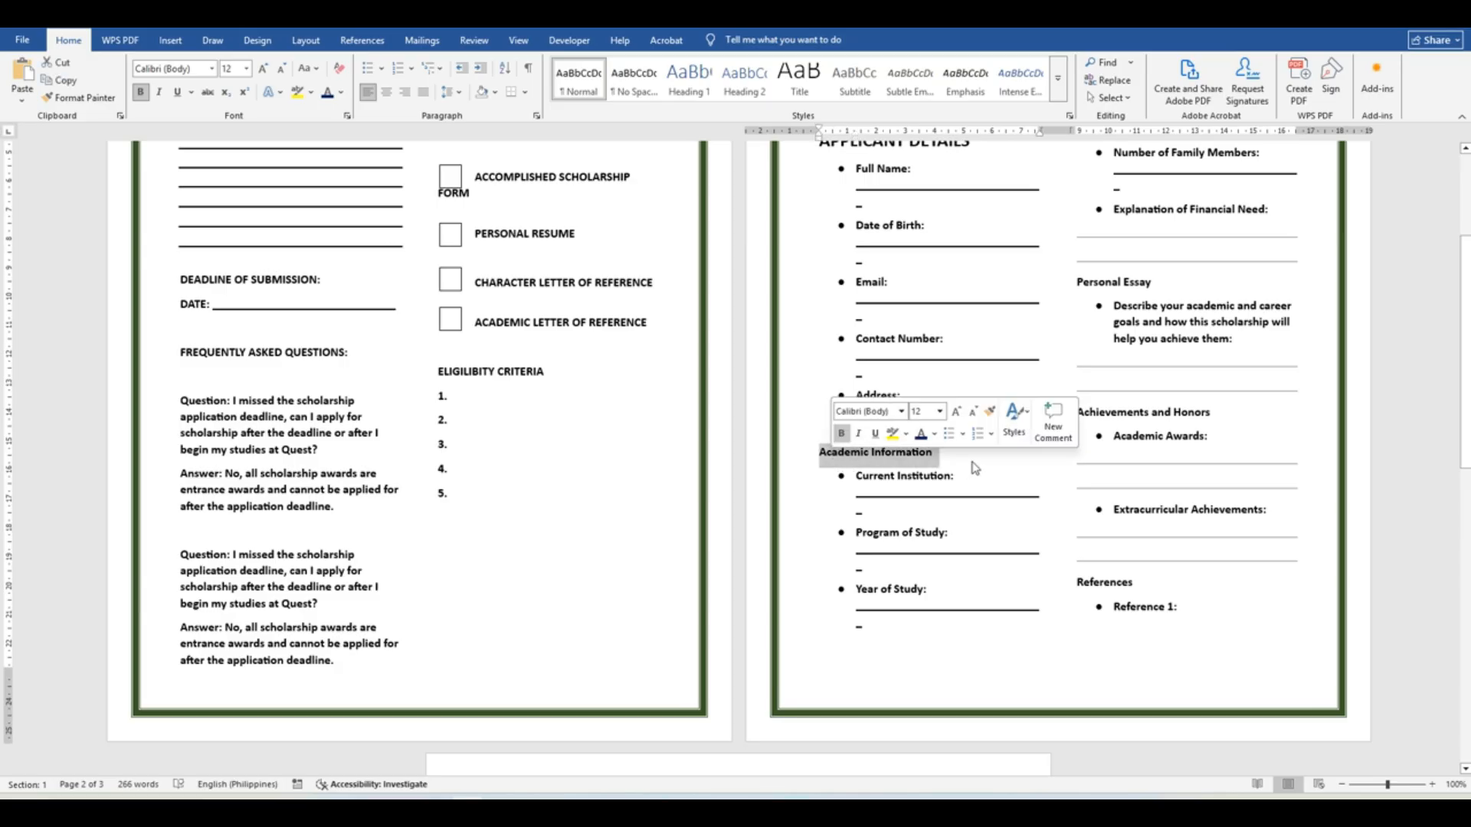
pyautogui.click(975, 467)
pyautogui.scroll(-1, 977, 452)
pyautogui.scroll(-1, 994, 427)
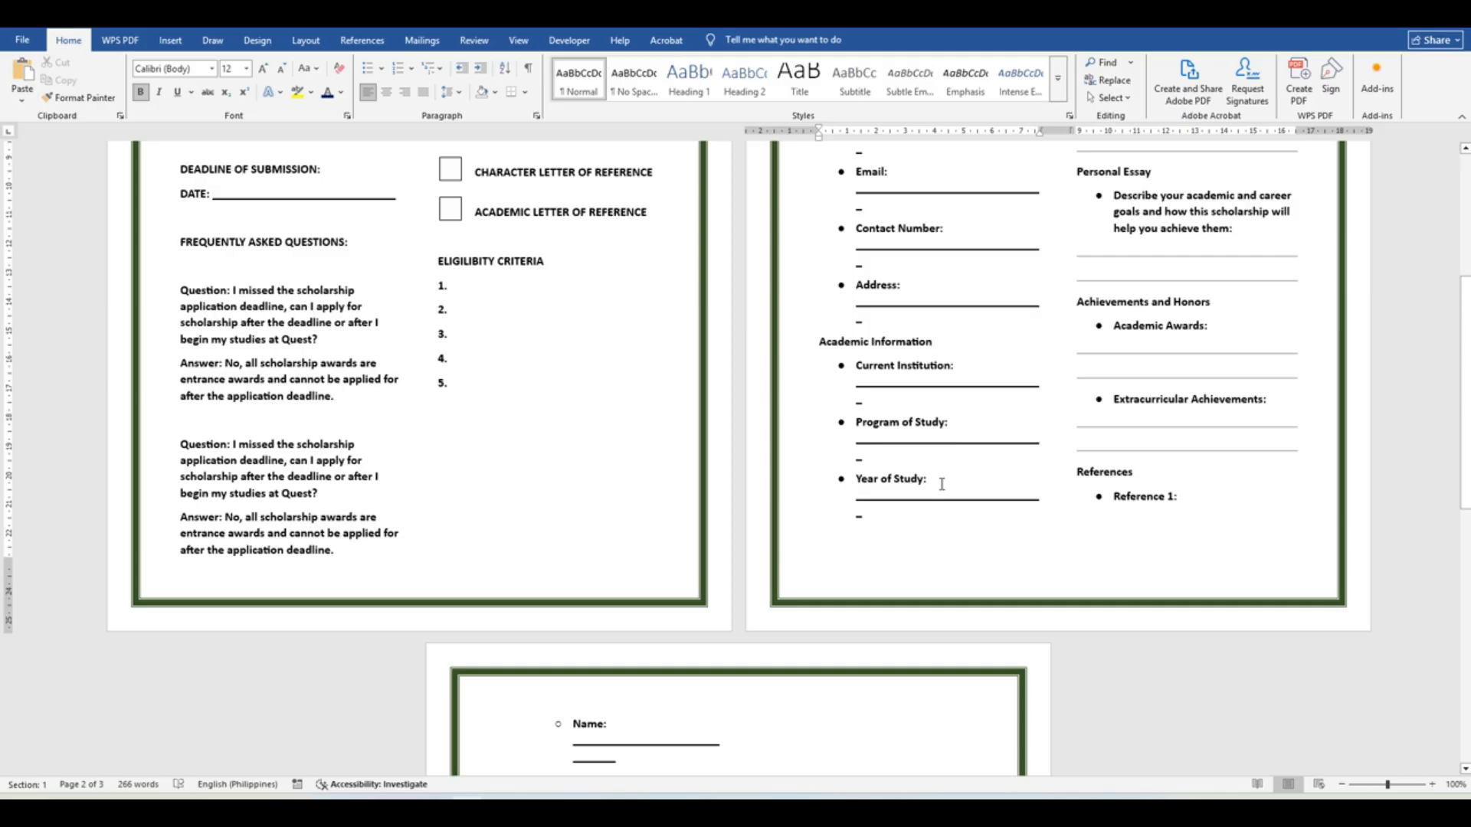
pyautogui.scroll(1, 972, 466)
pyautogui.scroll(4, 971, 466)
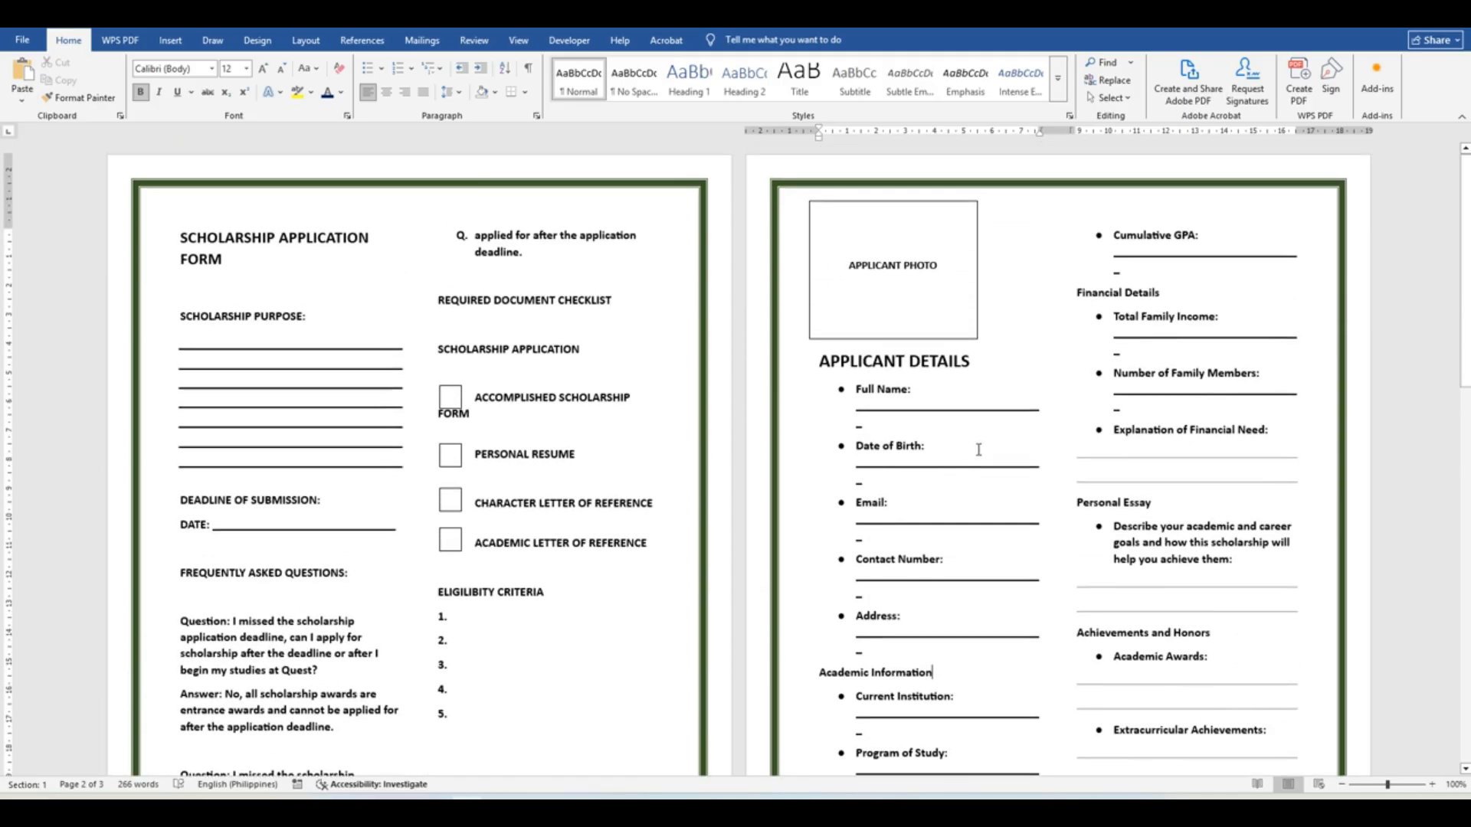
pyautogui.moveTo(1211, 238); pyautogui.dragTo(1113, 238)
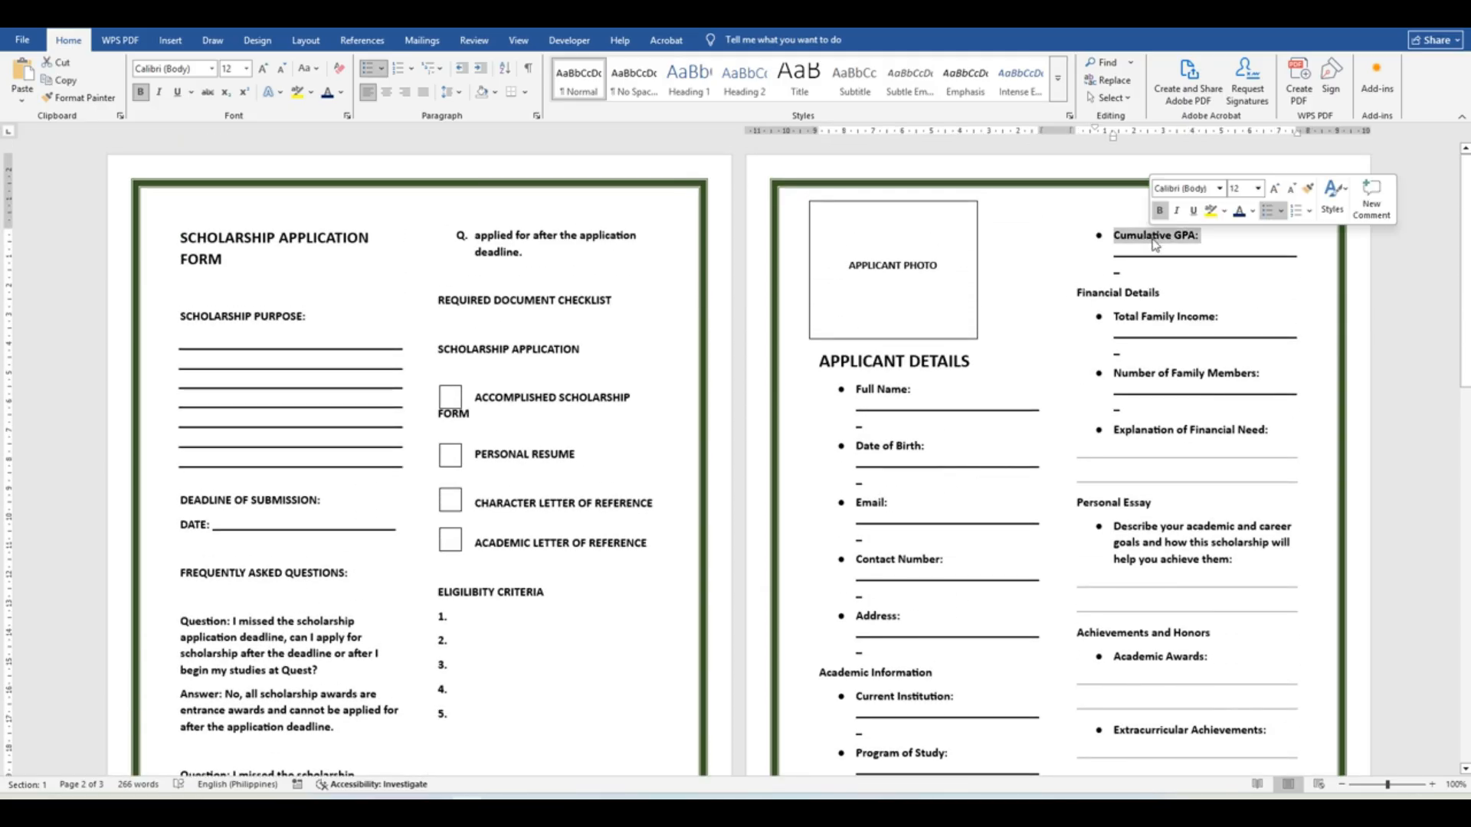
# - Examine the Financial Details section and the Personal Essay prompt on the second page
pyautogui.moveTo(1075, 293); pyautogui.dragTo(1195, 302)
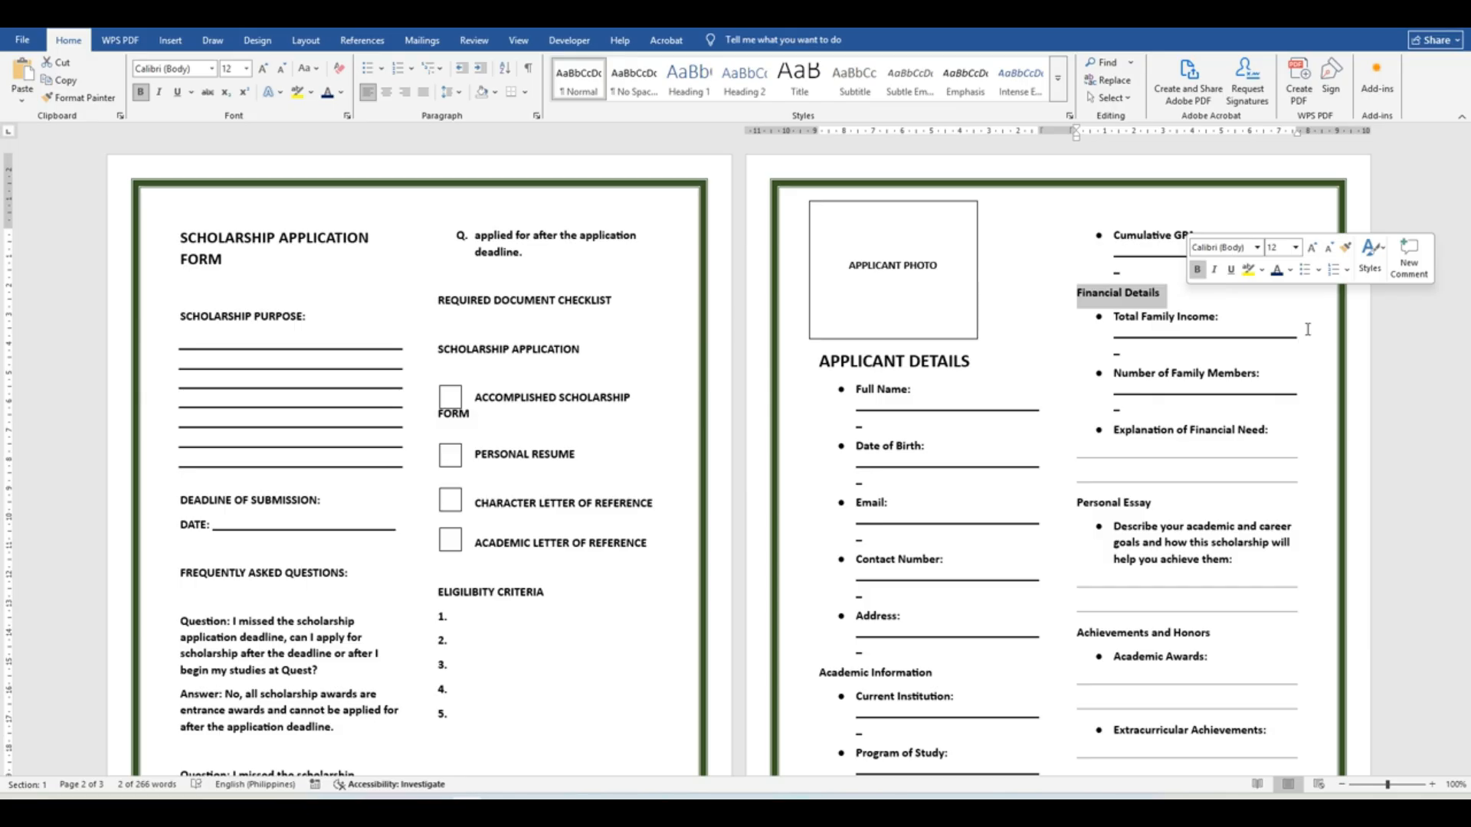
pyautogui.scroll(-4, 1184, 360)
pyautogui.click(1150, 357)
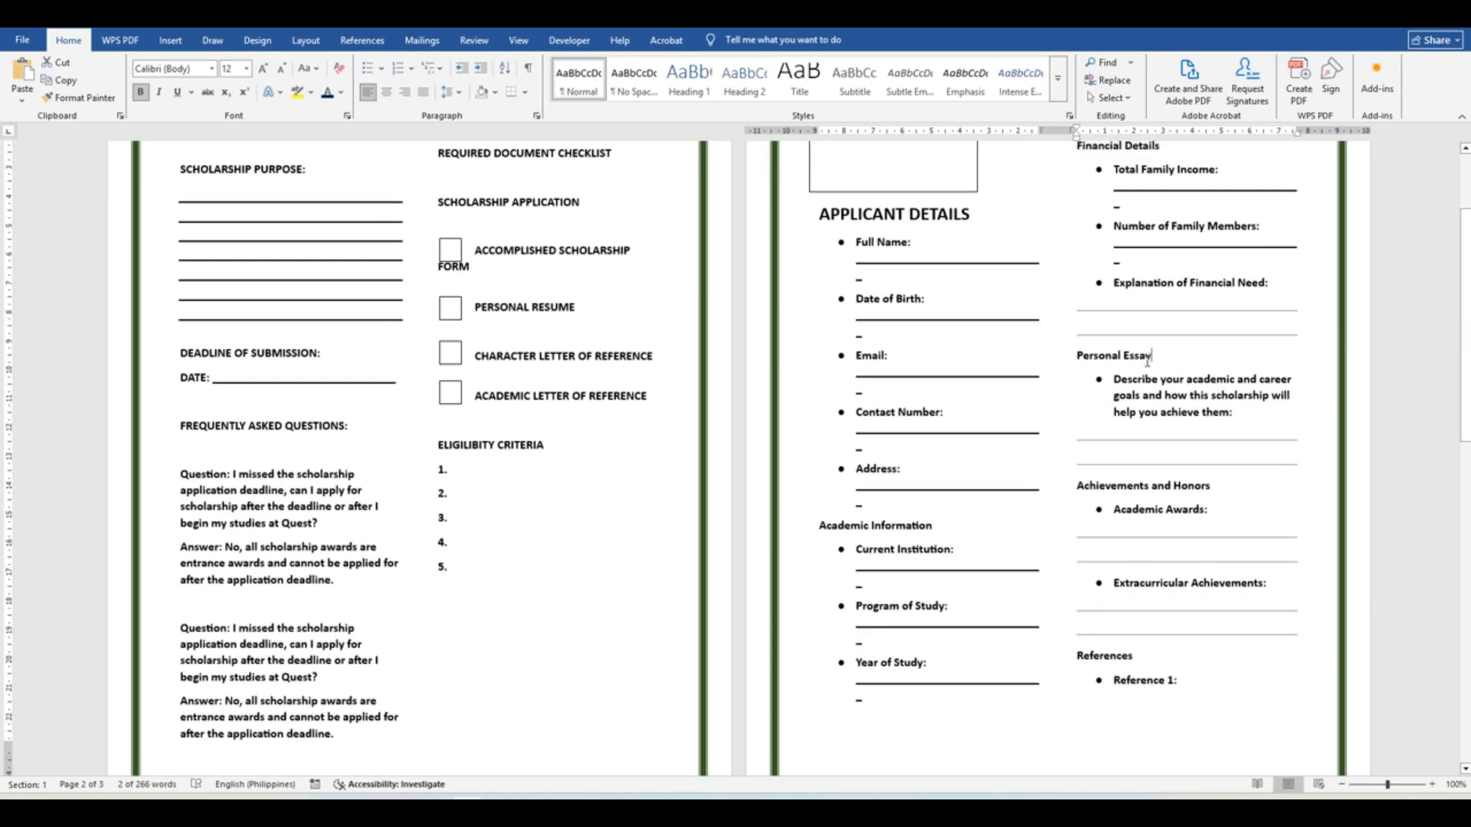
pyautogui.tripleClick(1147, 357)
pyautogui.moveTo(1115, 381); pyautogui.dragTo(1195, 445)
pyautogui.click(1209, 358)
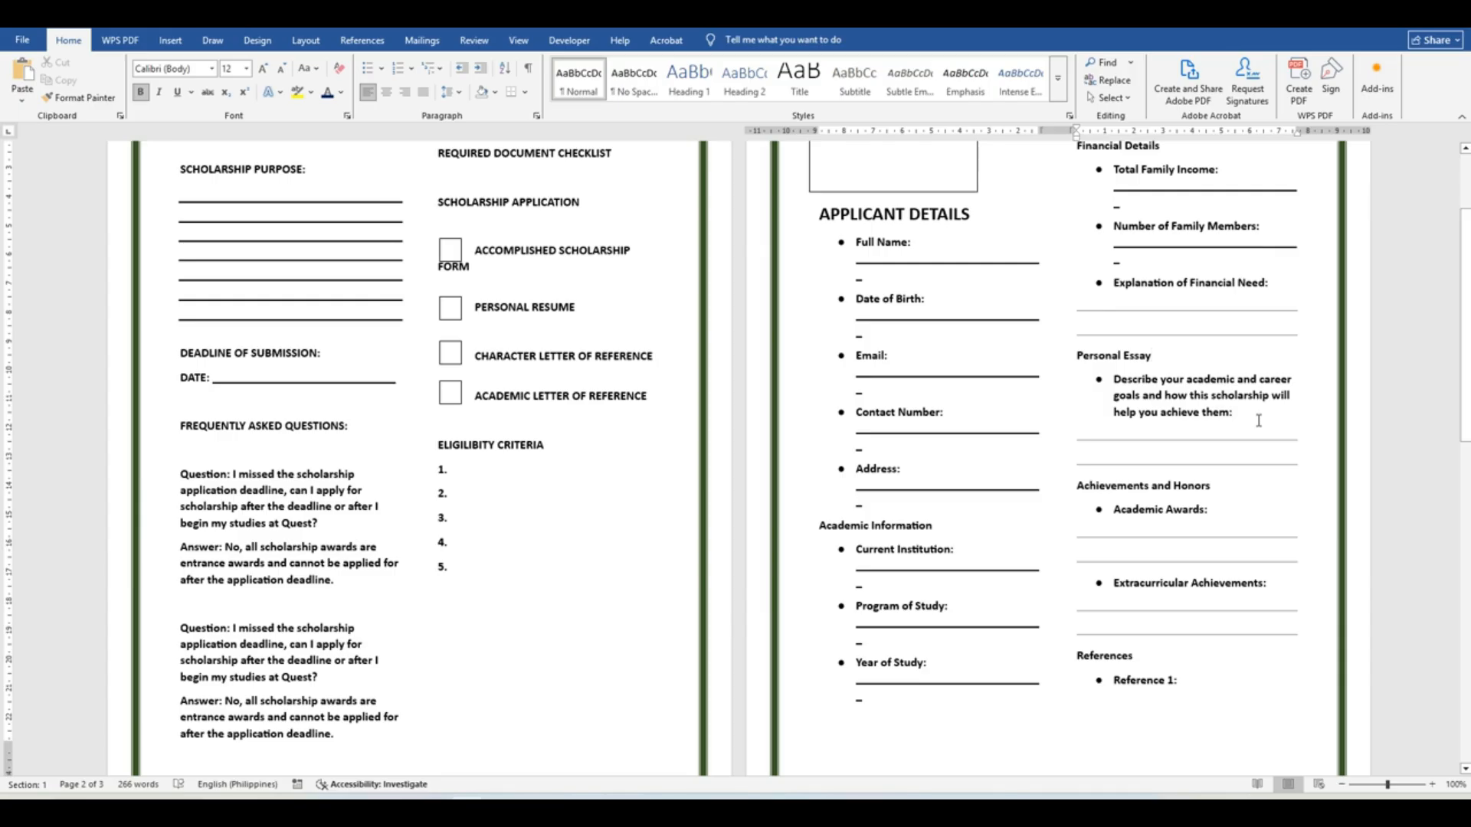
# - Review the Achievements and Honors section, covering the academic awards and extracurricular achievements entries
pyautogui.scroll(-3, 1259, 421)
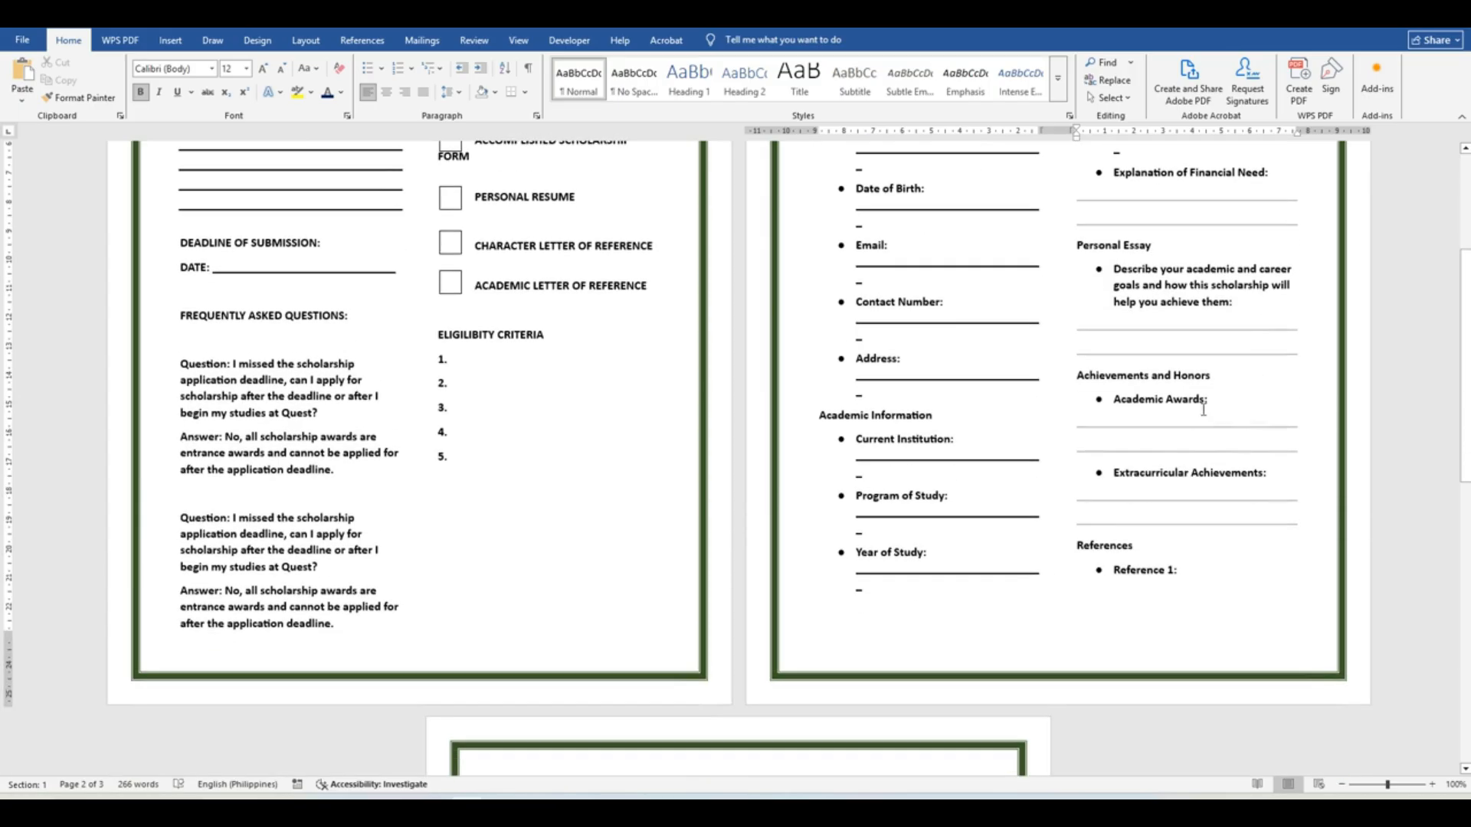
pyautogui.moveTo(1078, 378); pyautogui.dragTo(1229, 380)
pyautogui.click(1222, 401)
pyautogui.moveTo(1110, 472); pyautogui.dragTo(1274, 480)
pyautogui.click(1293, 485)
# - Examine the References section and the Declaration and Signature block through to the end of the form
pyautogui.scroll(-5, 1178, 415)
pyautogui.click(1073, 293)
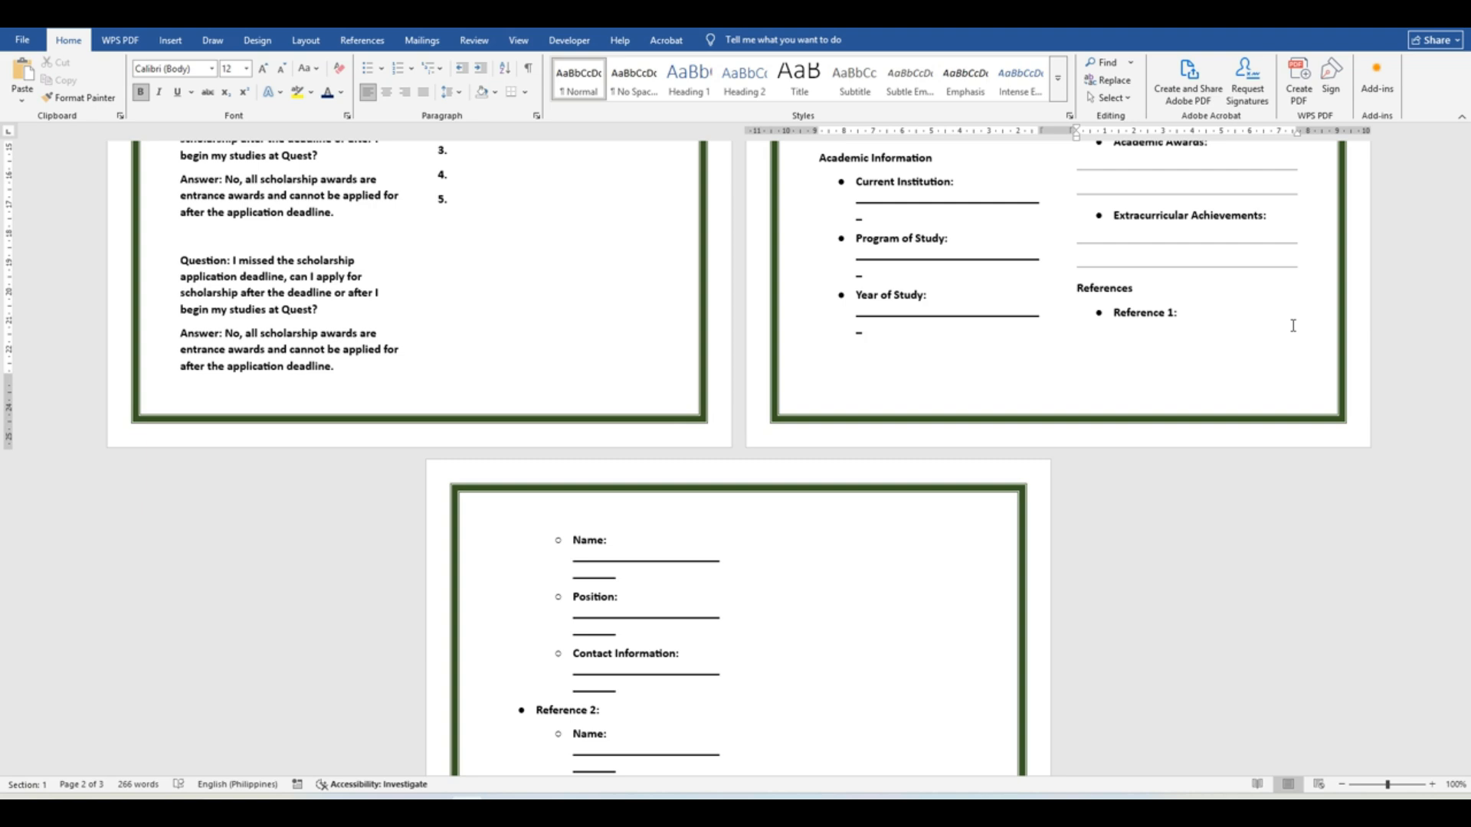
pyautogui.scroll(-5, 822, 486)
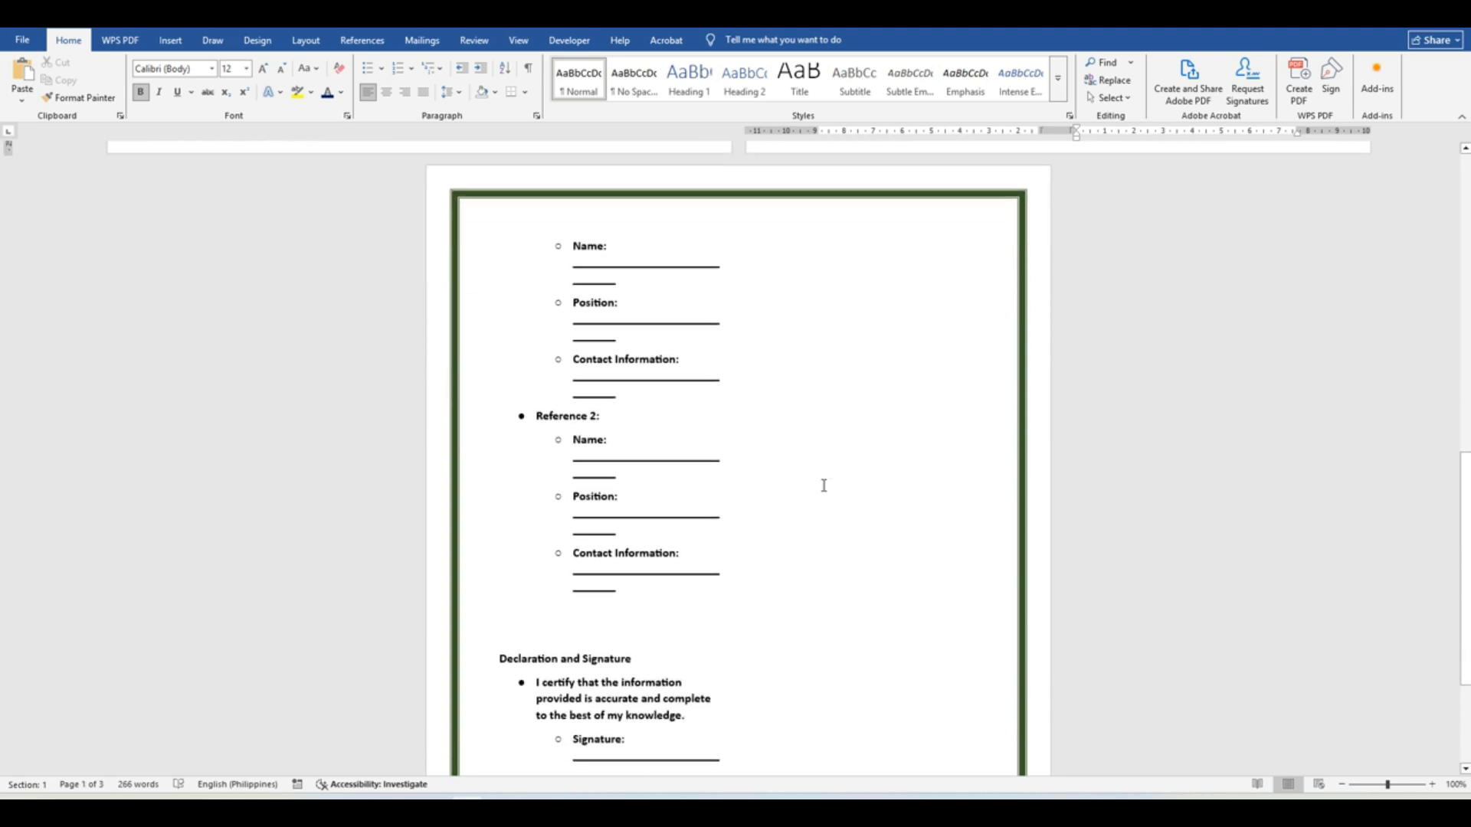
pyautogui.scroll(-4, 739, 542)
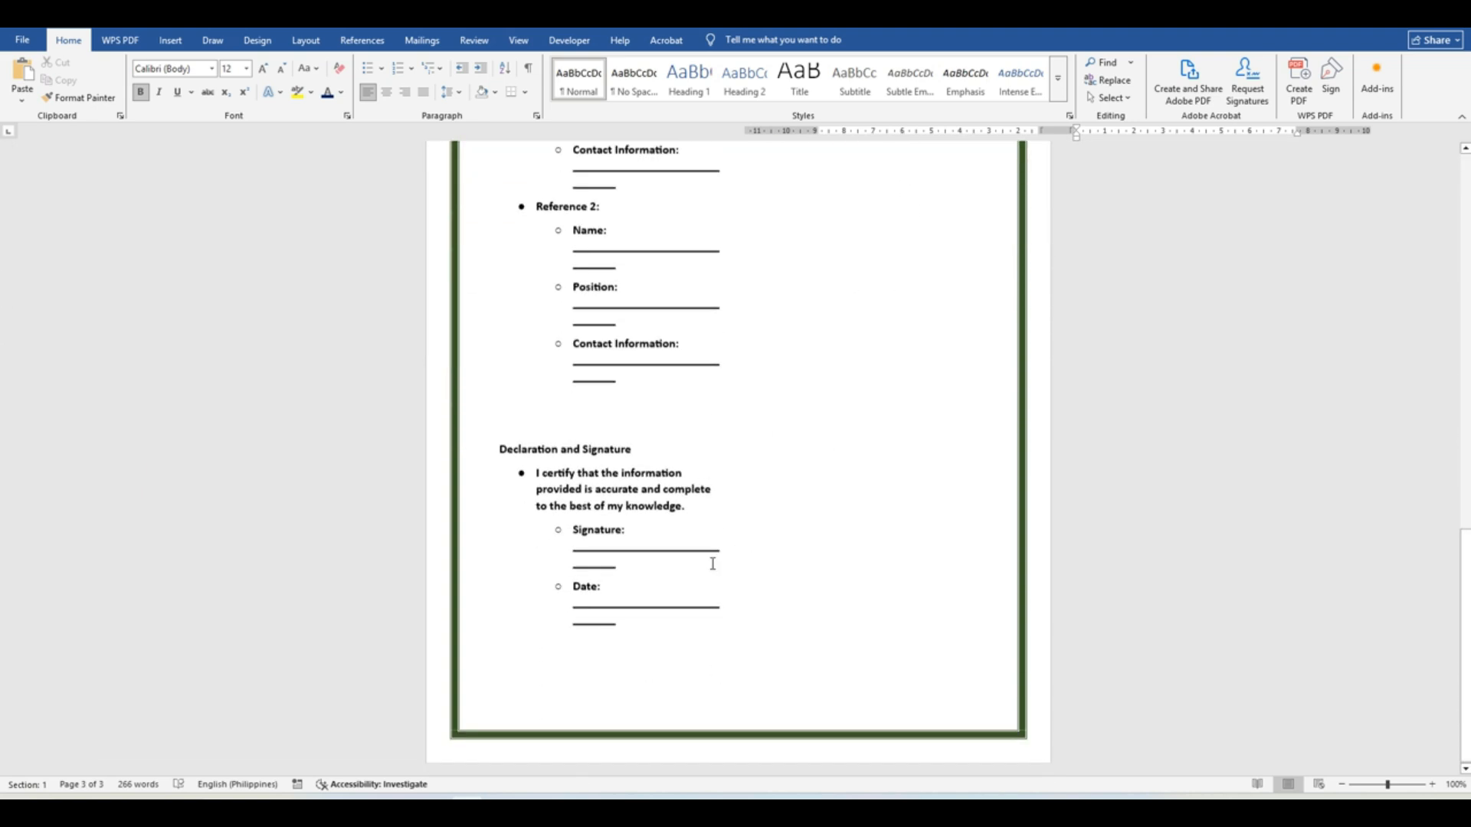
pyautogui.click(494, 446)
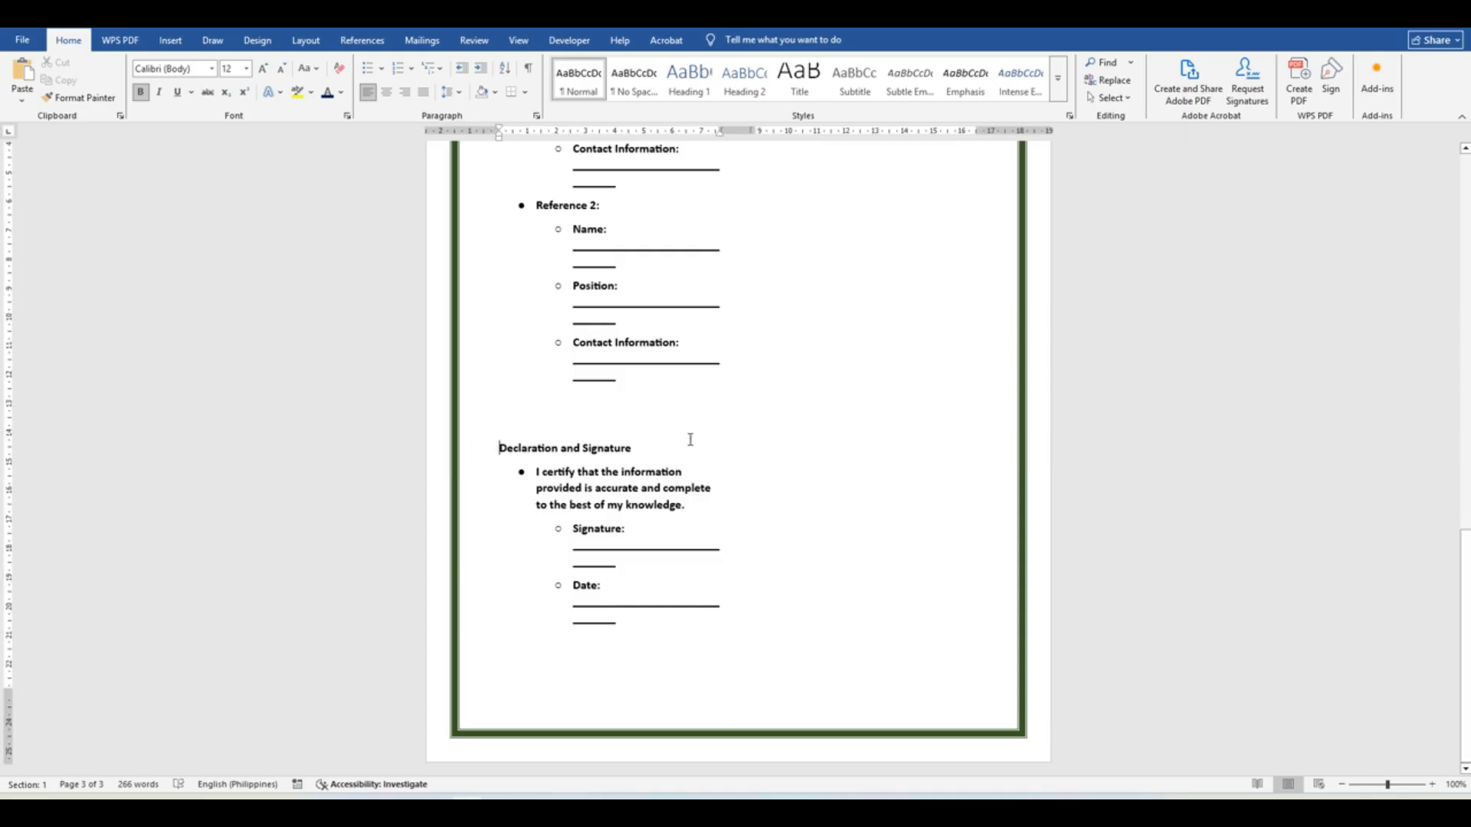
pyautogui.click(658, 636)
pyautogui.scroll(3, 910, 481)
pyautogui.scroll(15, 910, 481)
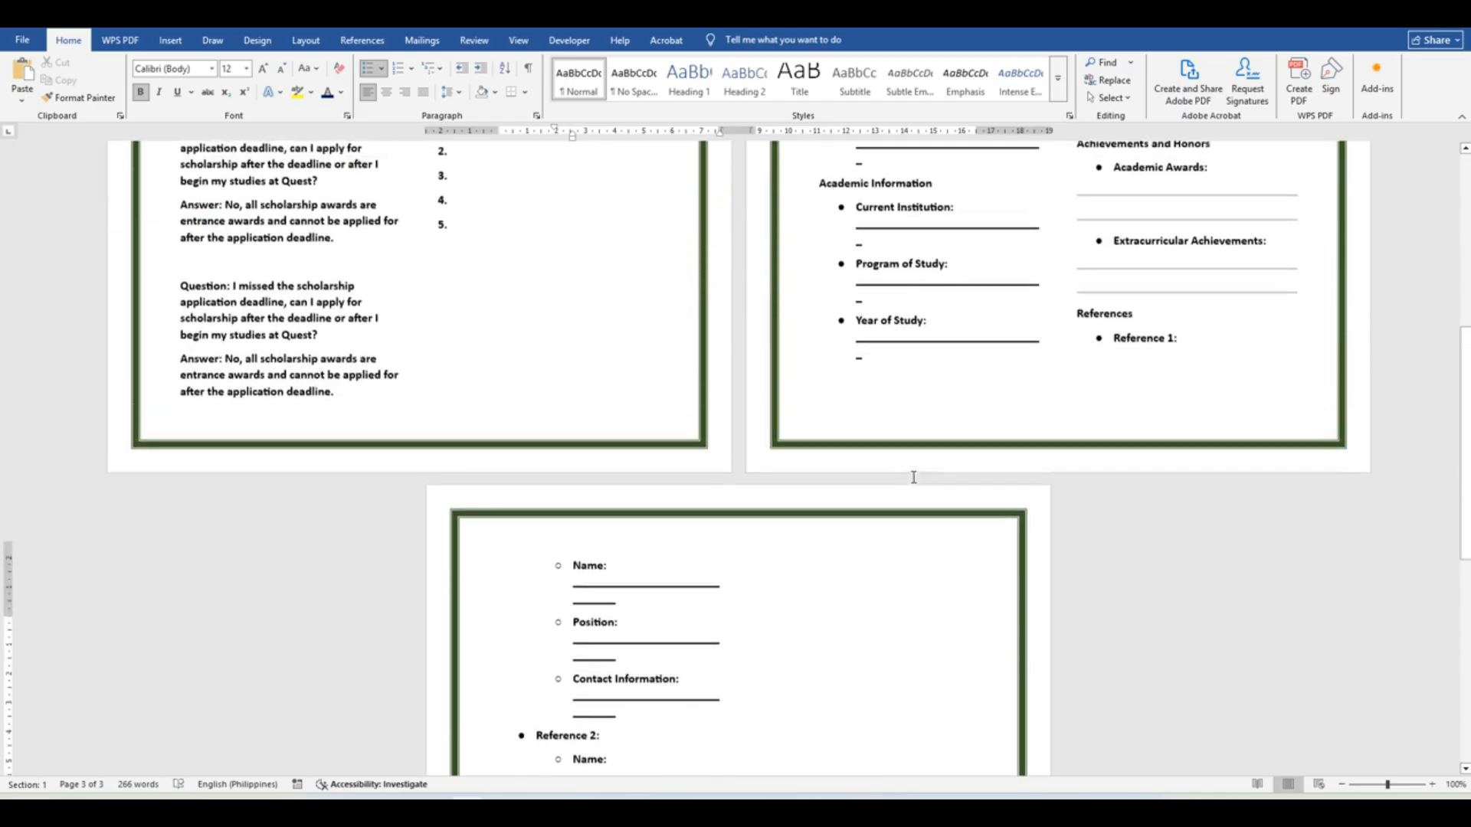
# - Open a new blank Word document alongside the scholarship form template
pyautogui.scroll(1, 718, 342)
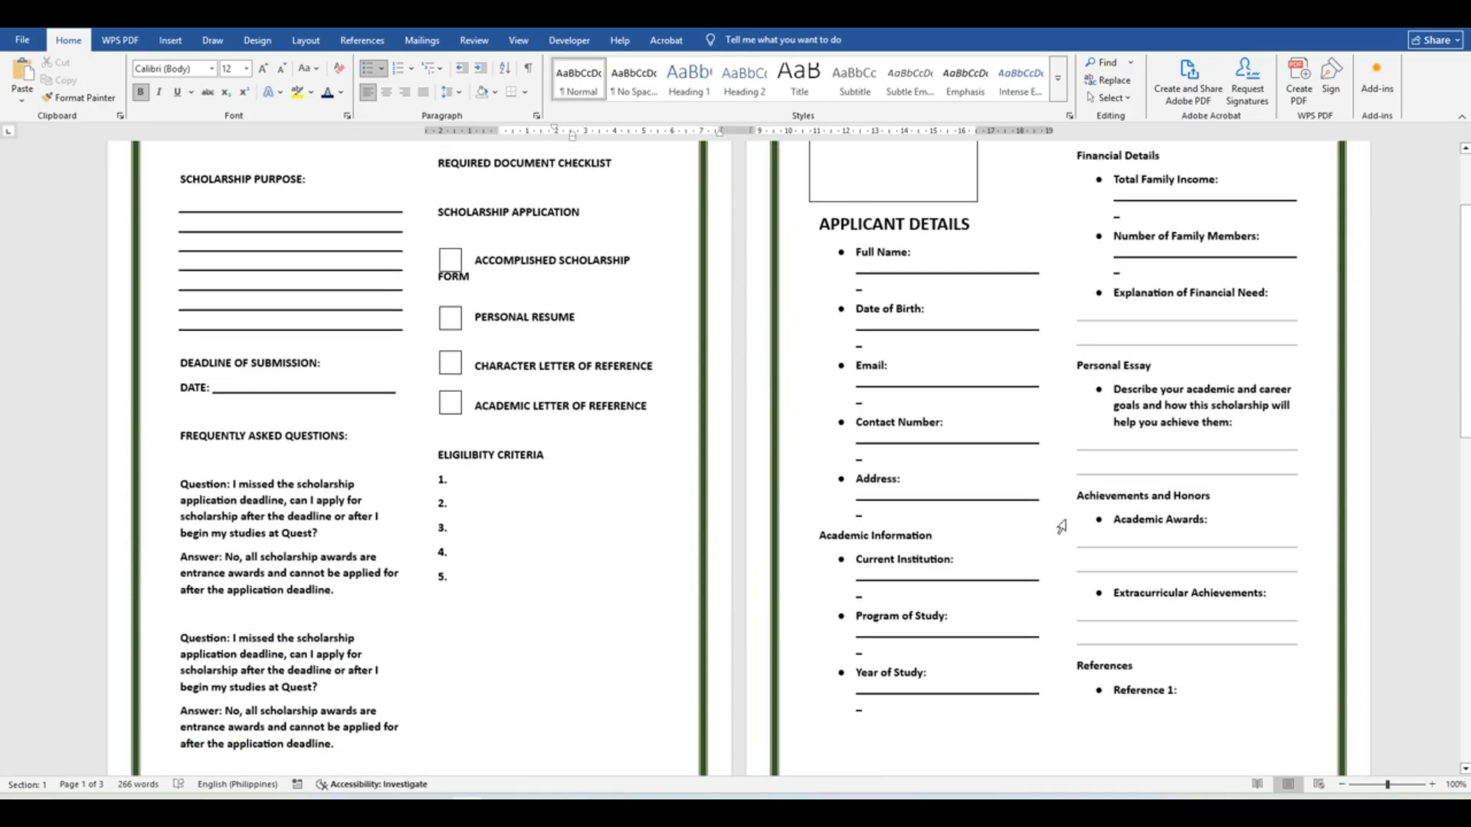
pyautogui.scroll(-5, 1071, 483)
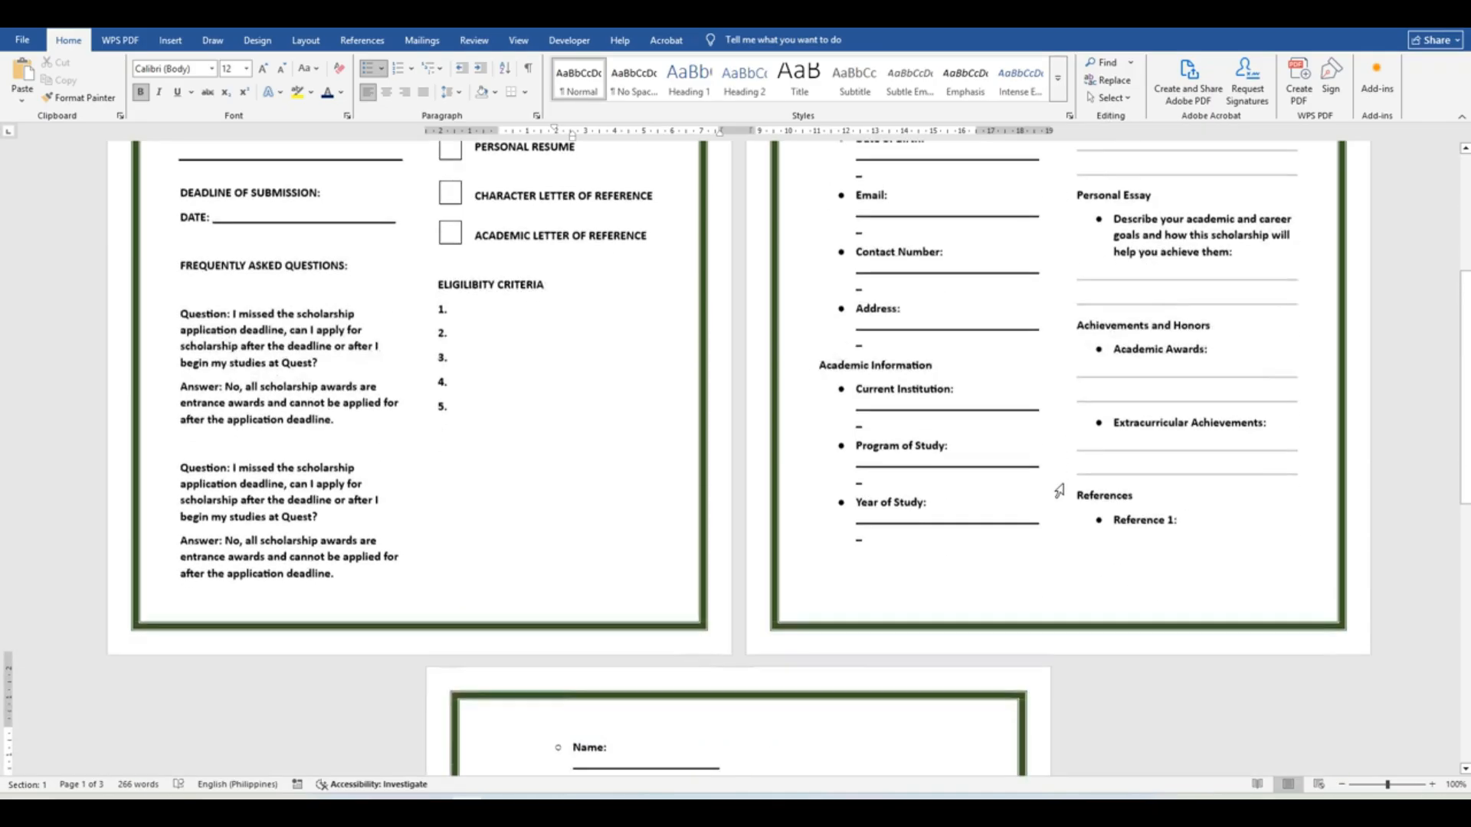
pyautogui.scroll(8, 1042, 511)
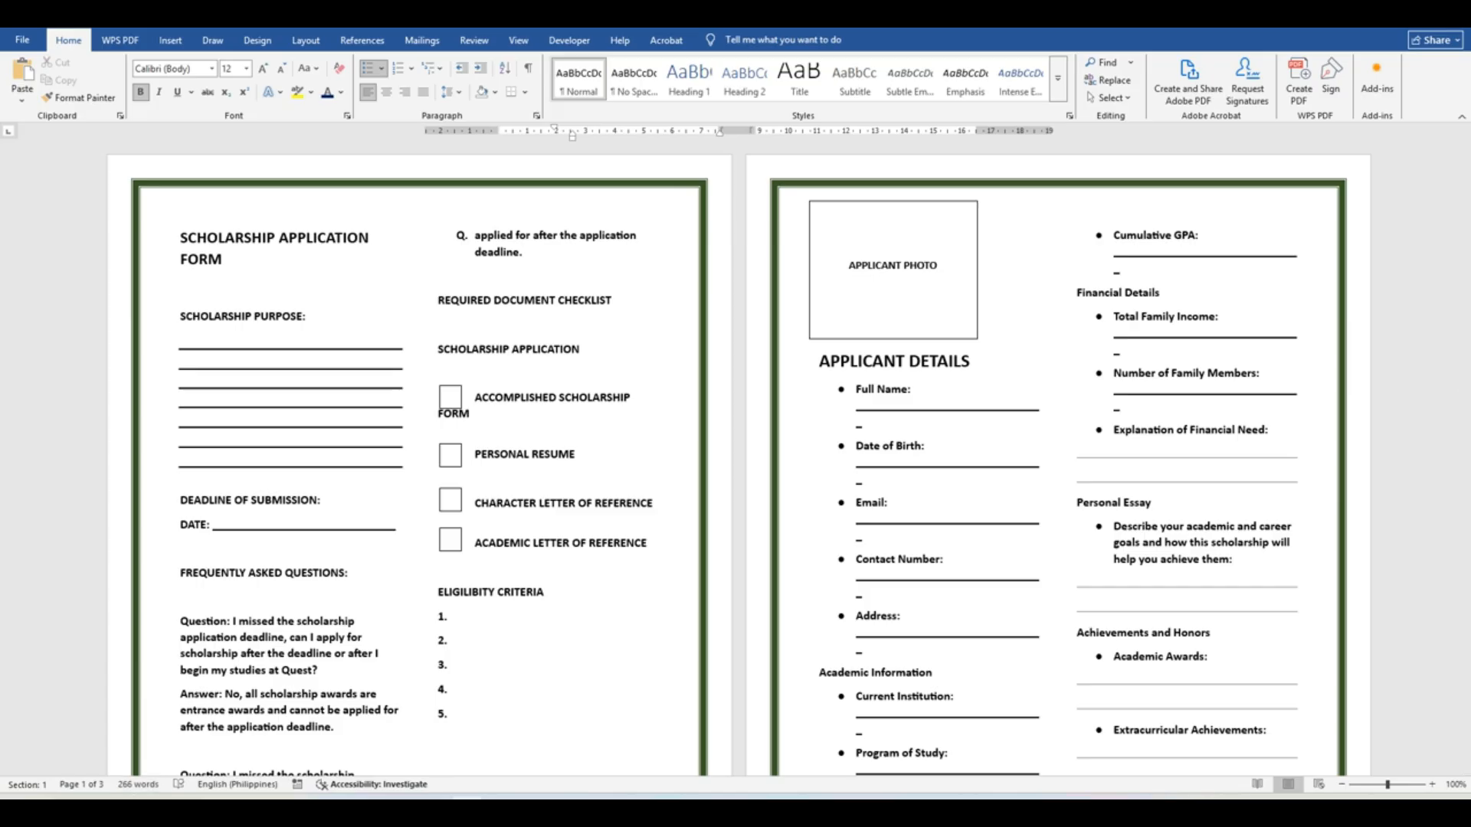
pyautogui.press('super')
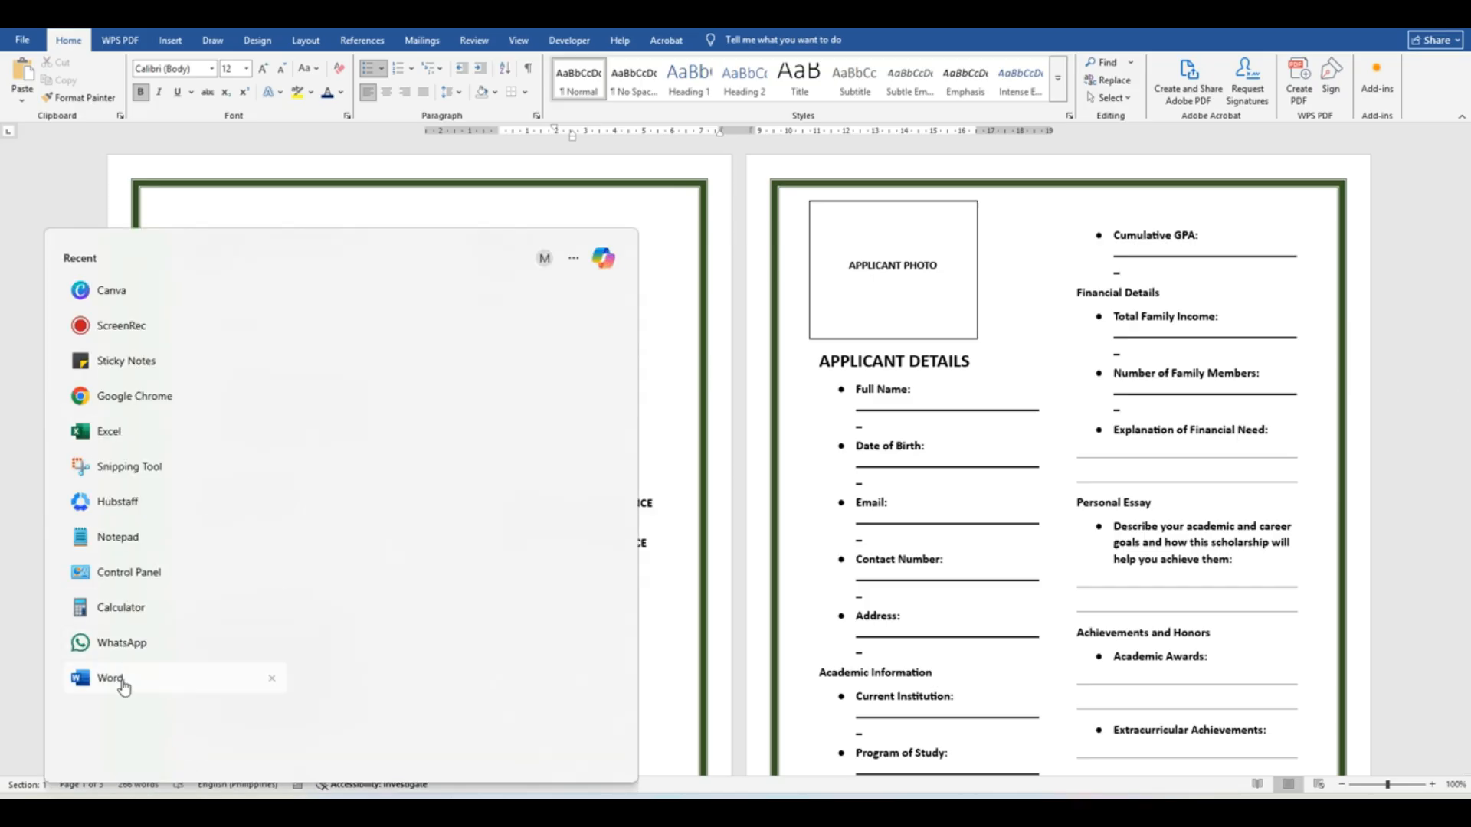
pyautogui.click(115, 678)
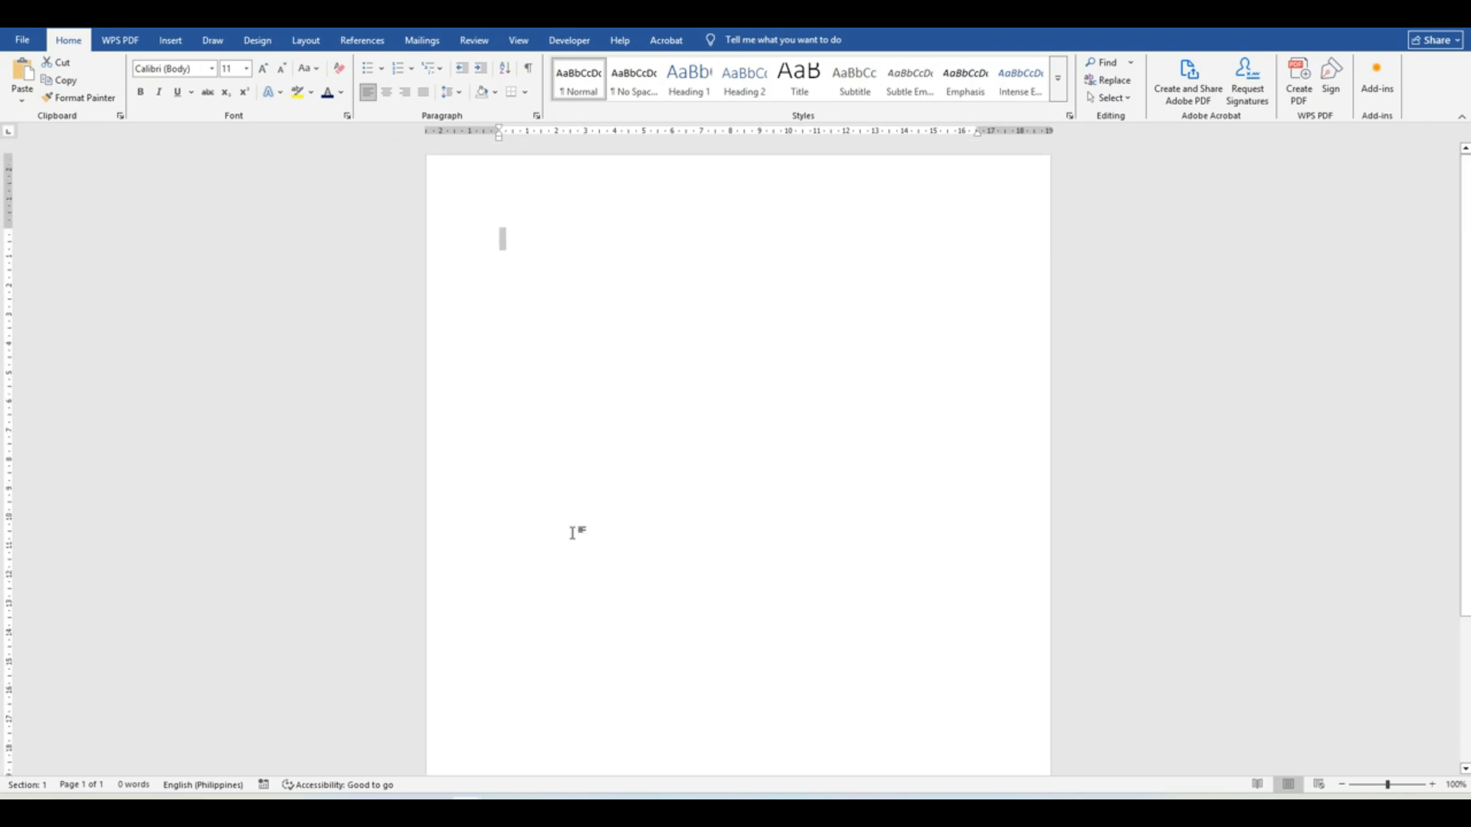
# - Check the scholarship form template's page border and layout, and return to the blank document
pyautogui.moveTo(498, 799)
pyautogui.click(457, 751)
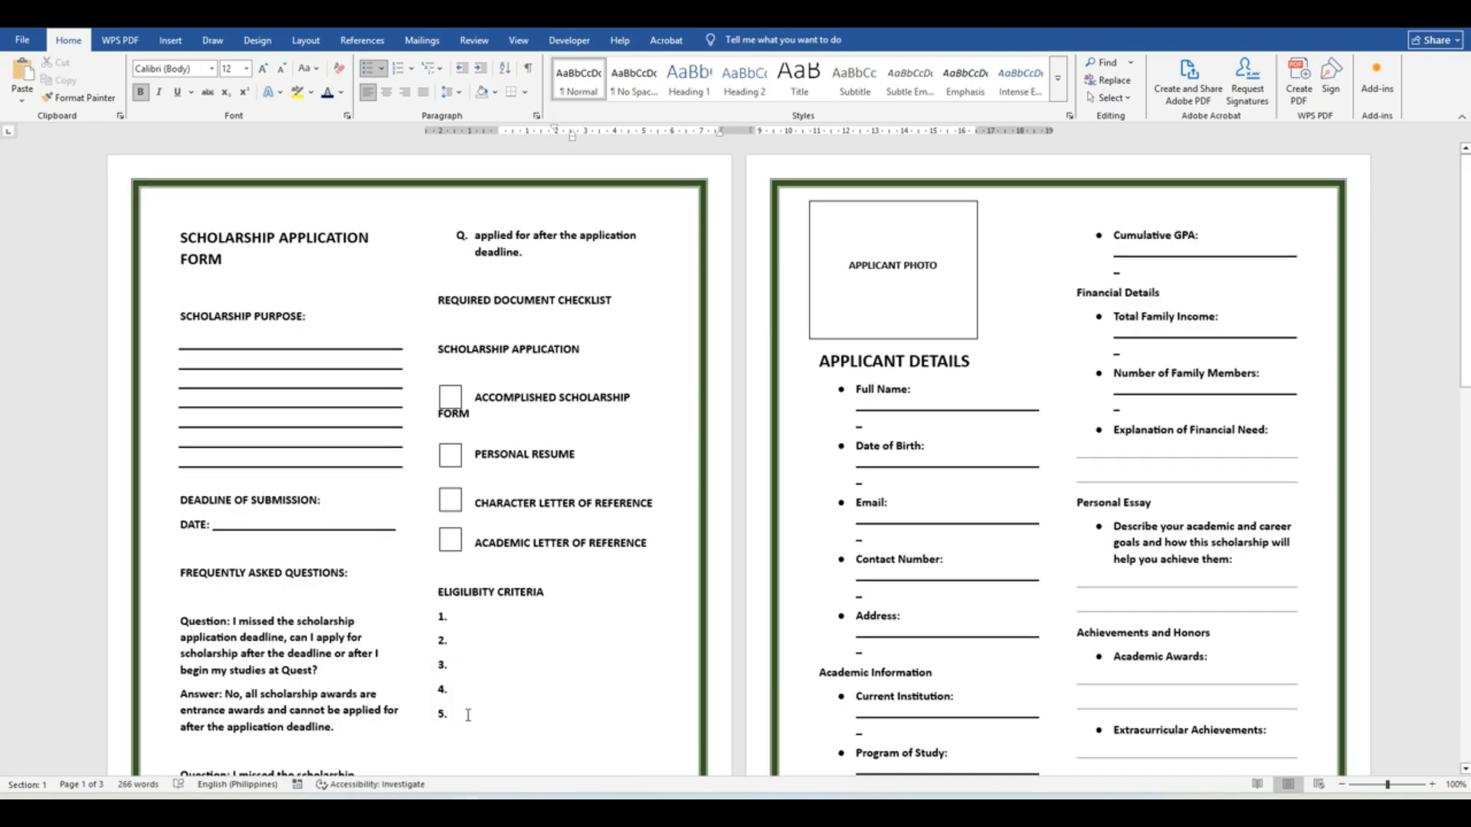
pyautogui.scroll(-1, 396, 395)
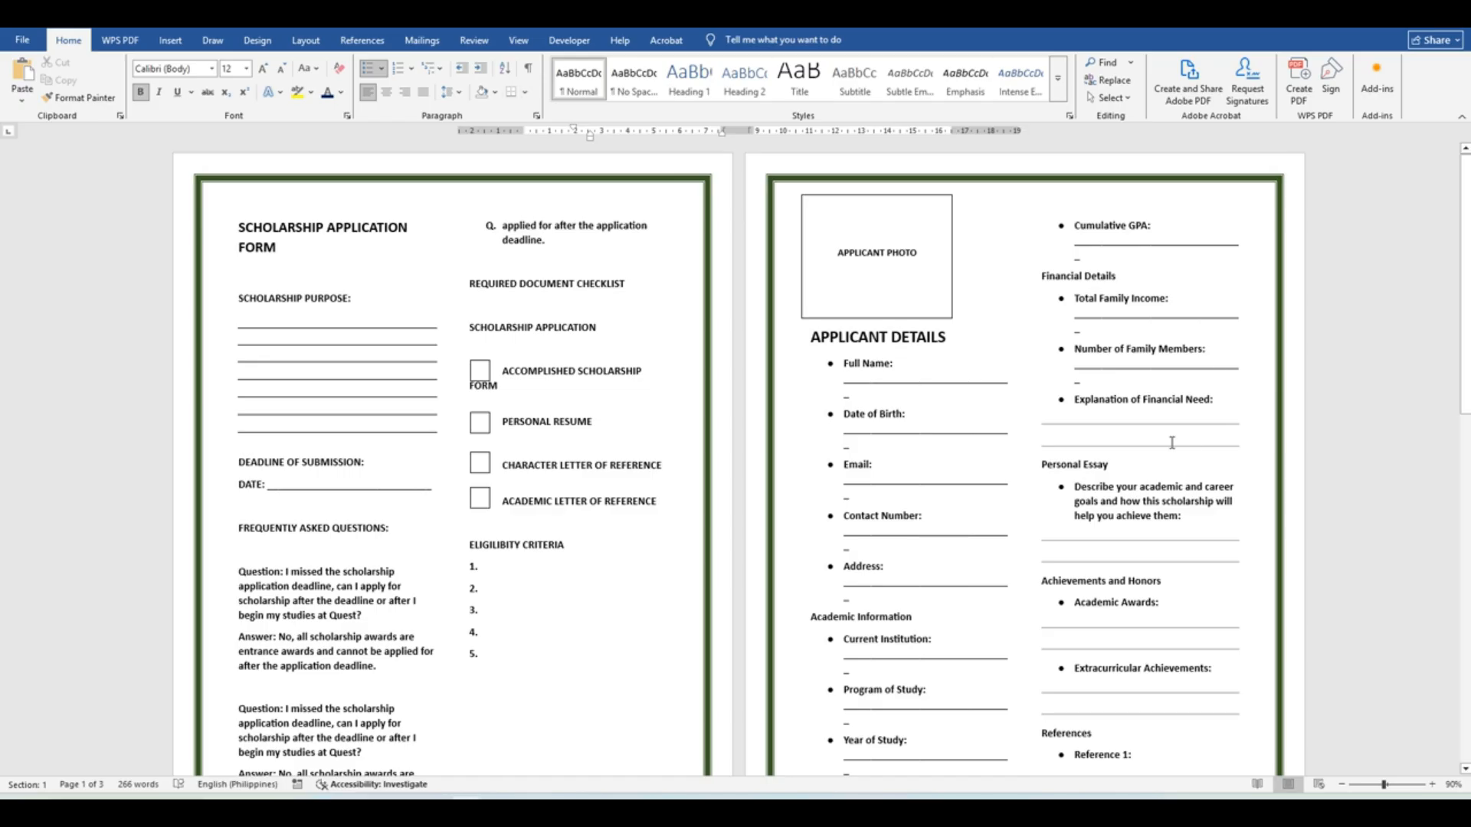
pyautogui.moveTo(467, 811)
pyautogui.click(559, 759)
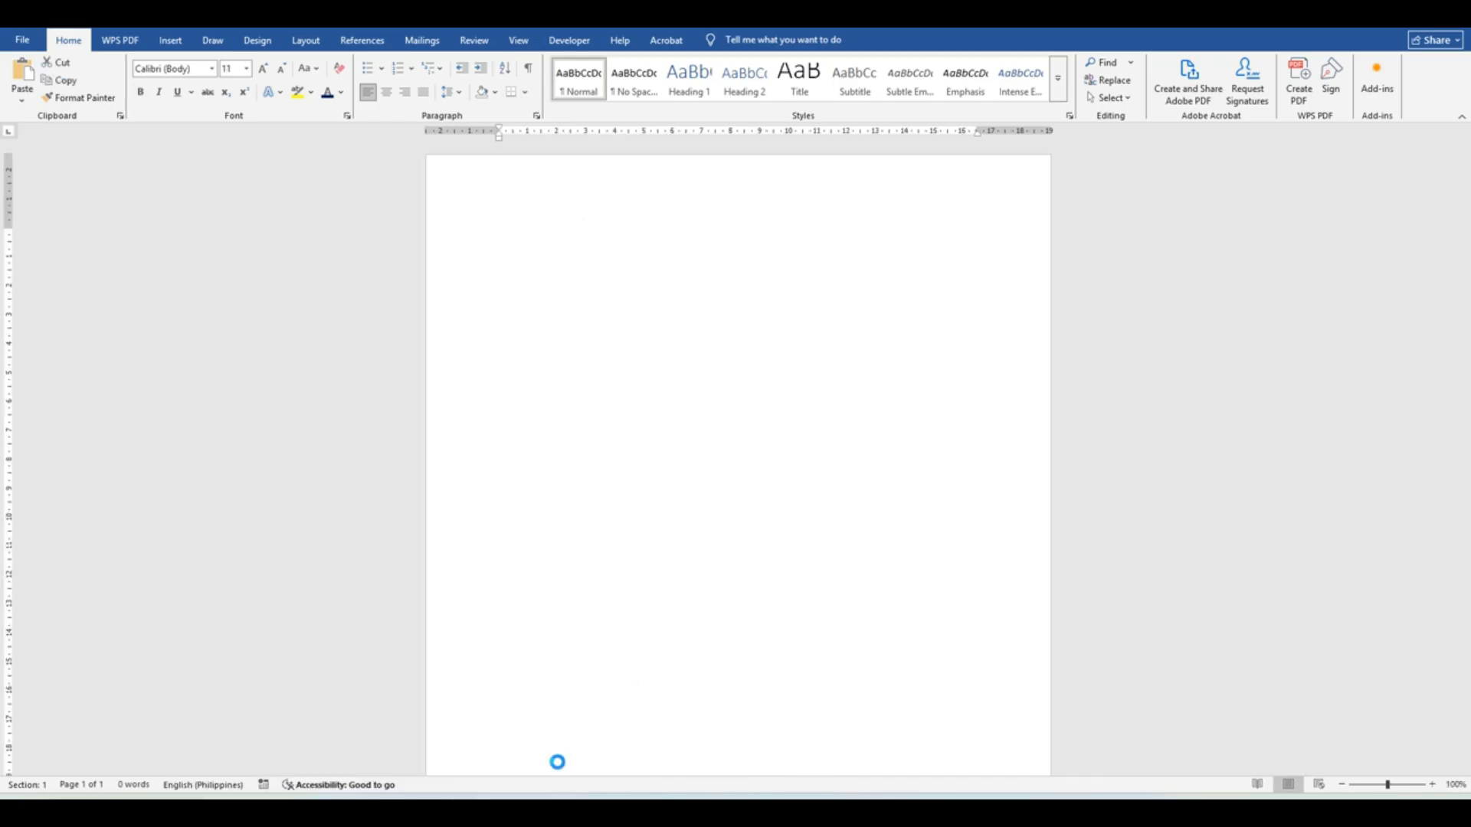
# - Set up a page border for the blank document with the 3-D setting and a thick-and-thin line style
pyautogui.click(253, 44)
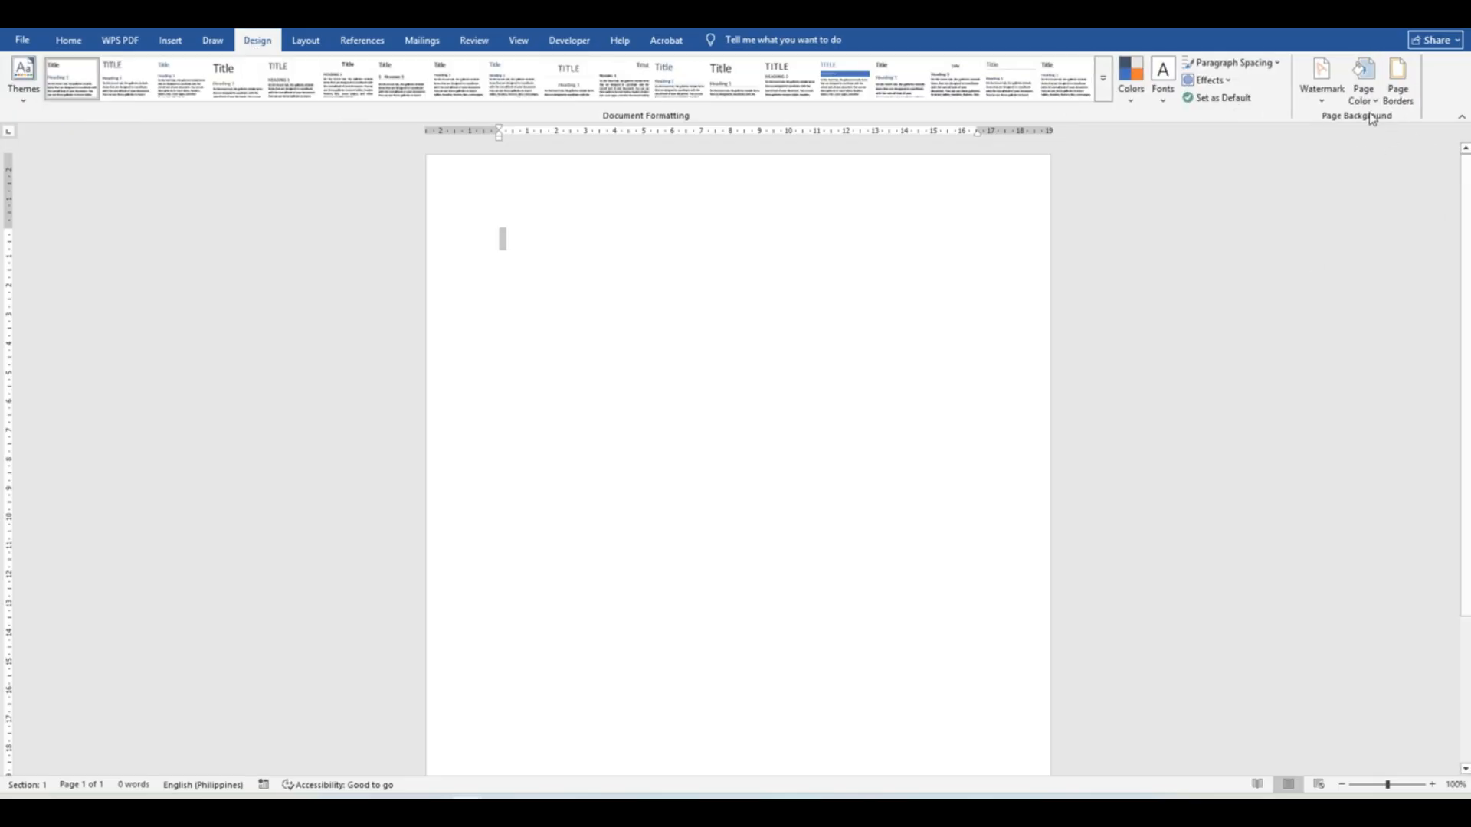
pyautogui.click(1405, 89)
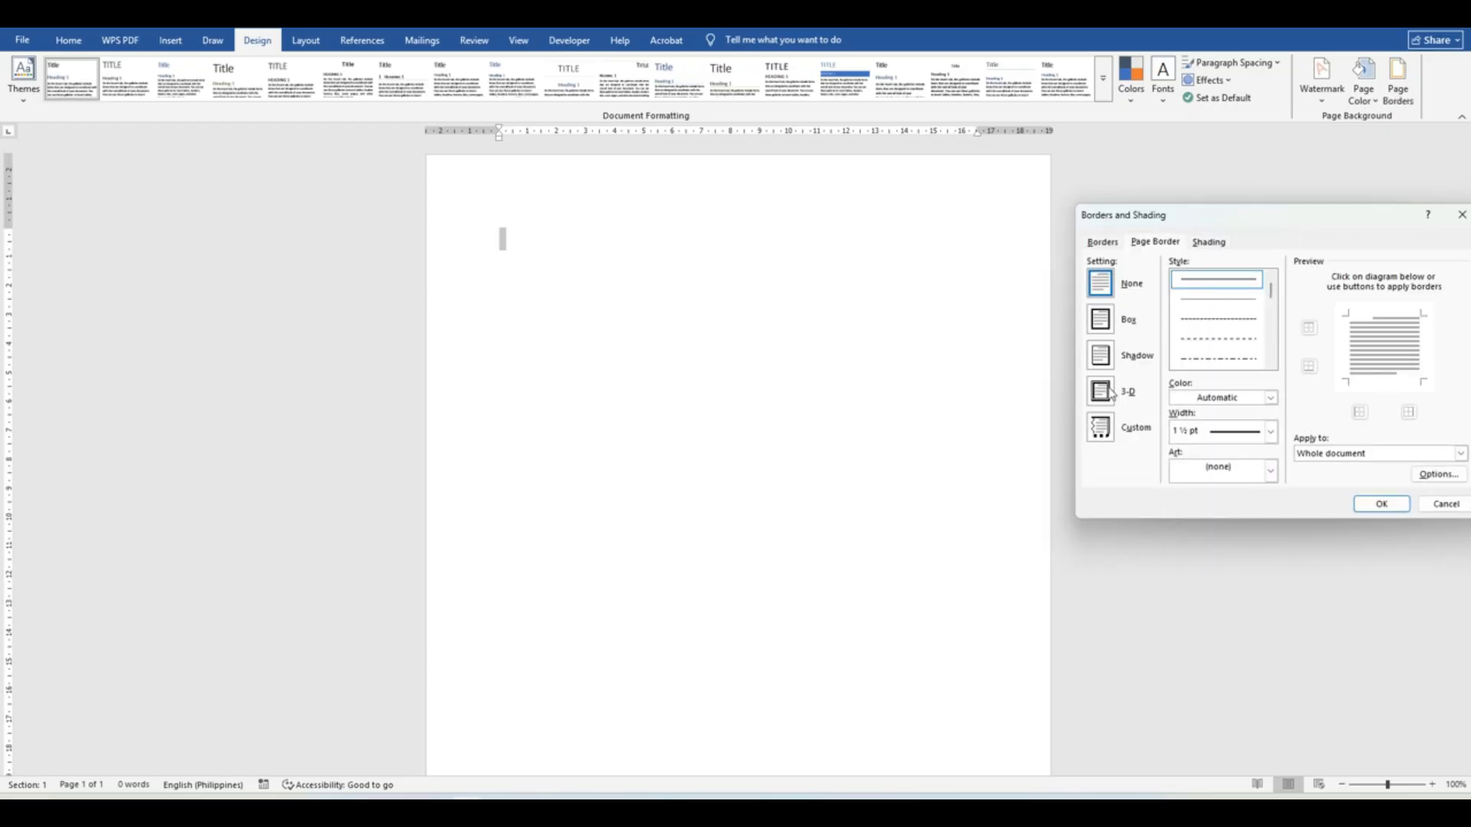
pyautogui.click(1110, 390)
pyautogui.click(1100, 320)
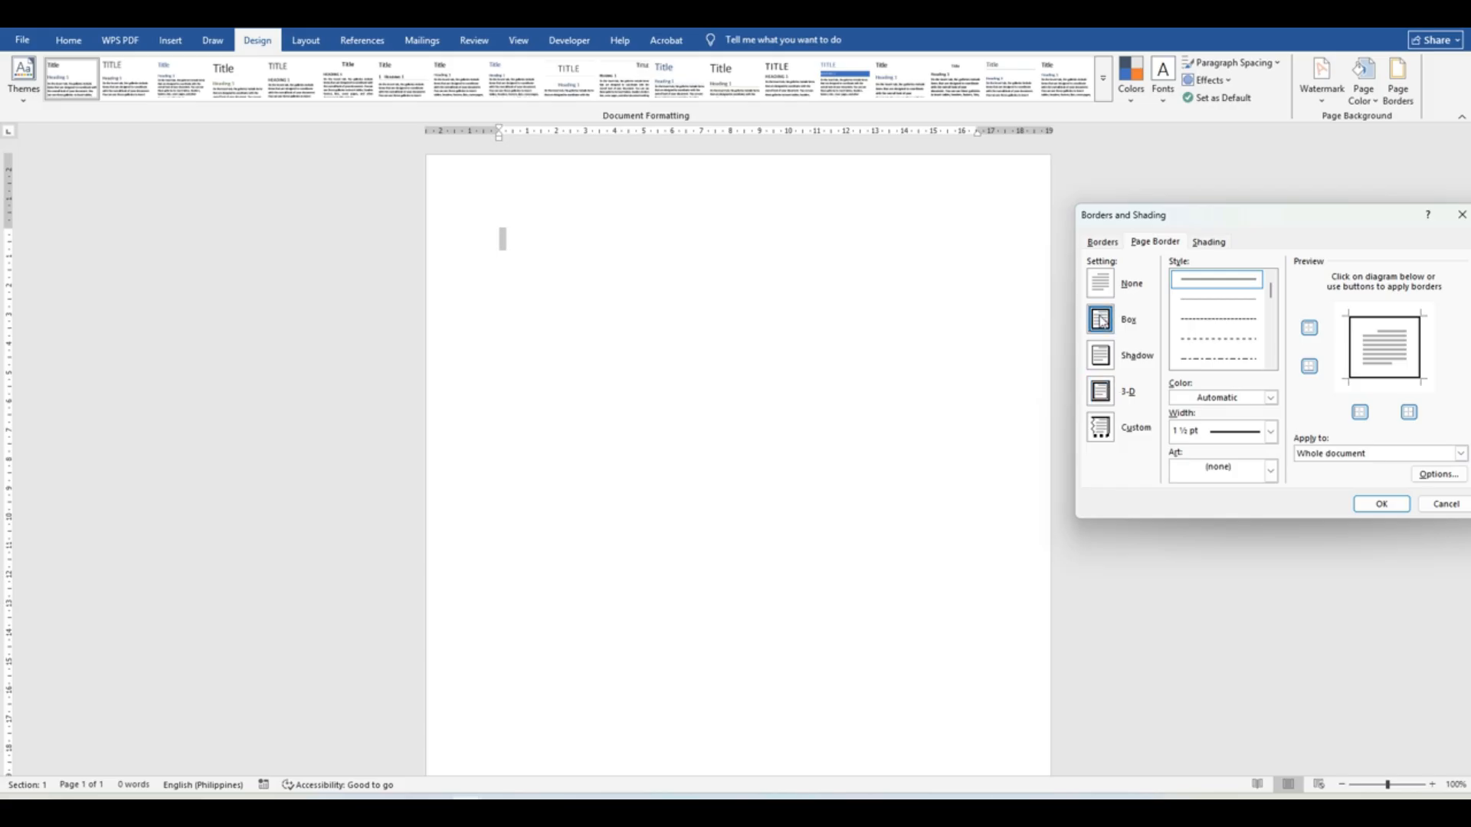
pyautogui.click(1101, 391)
pyautogui.moveTo(1271, 289); pyautogui.dragTo(1275, 313)
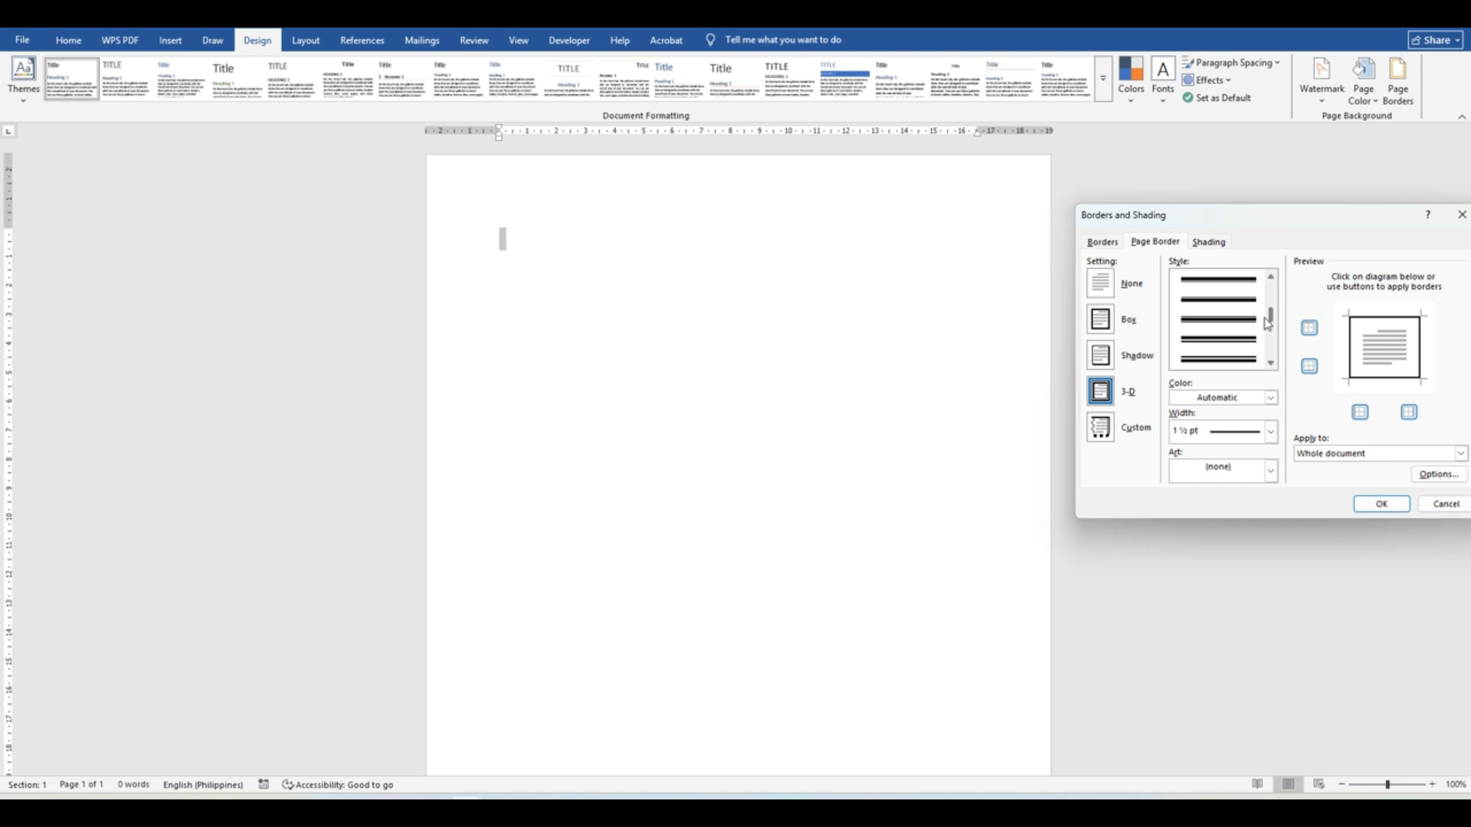
pyautogui.click(1224, 306)
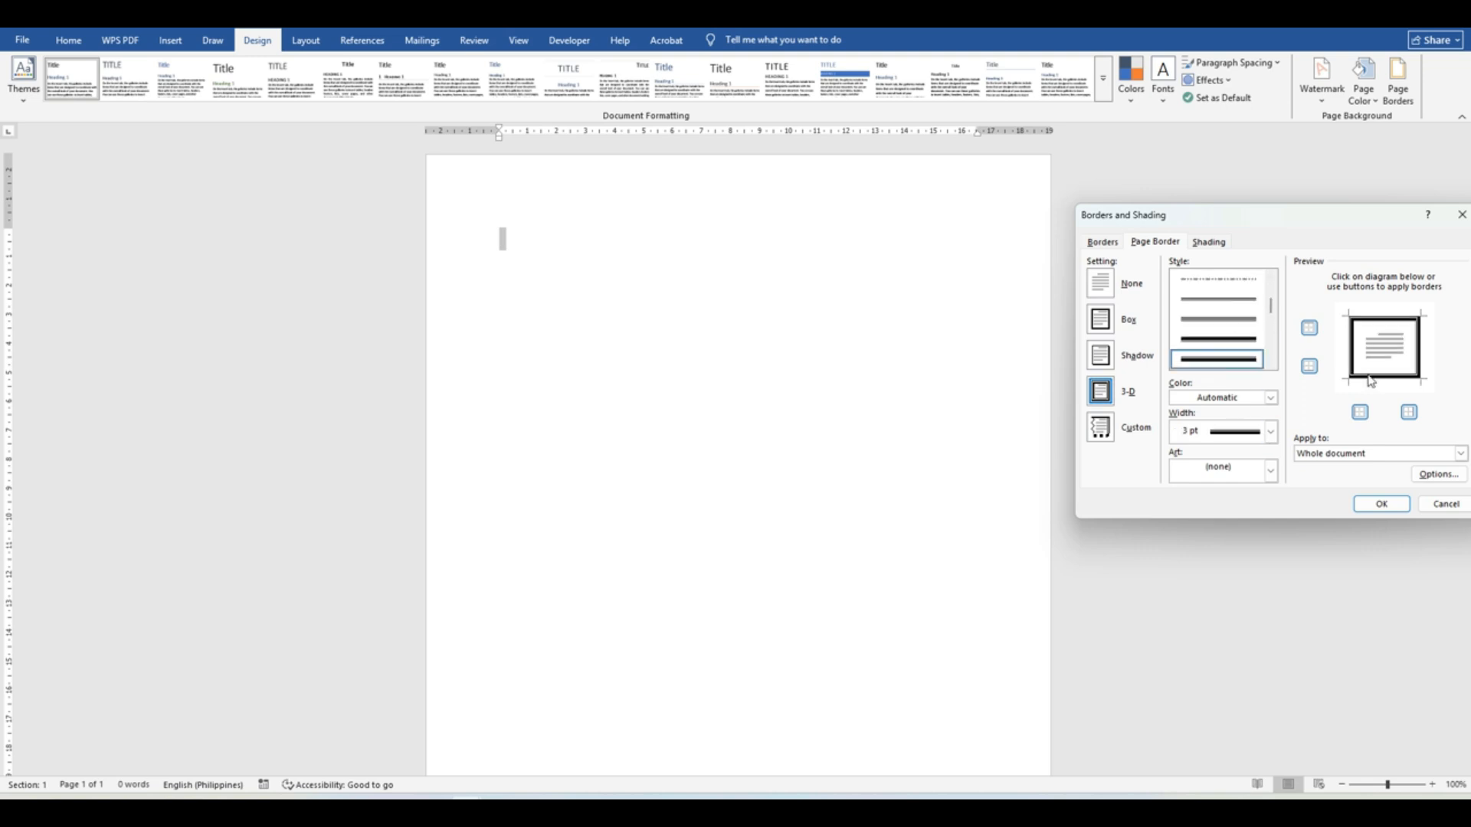
# - Set the page border to 6 pt wide and black, and apply it to the whole document
pyautogui.click(1271, 433)
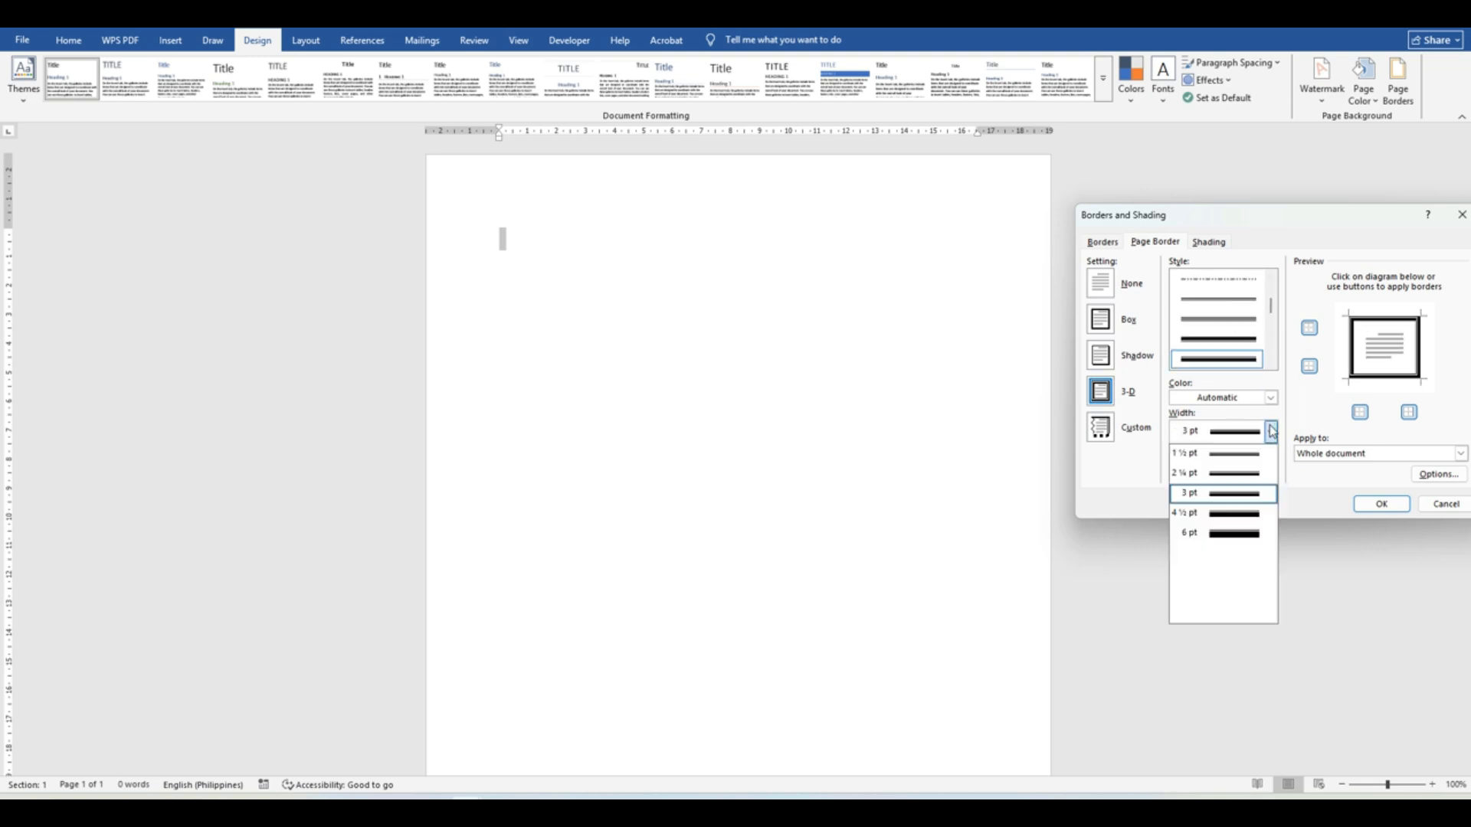
pyautogui.click(1245, 536)
pyautogui.click(1271, 397)
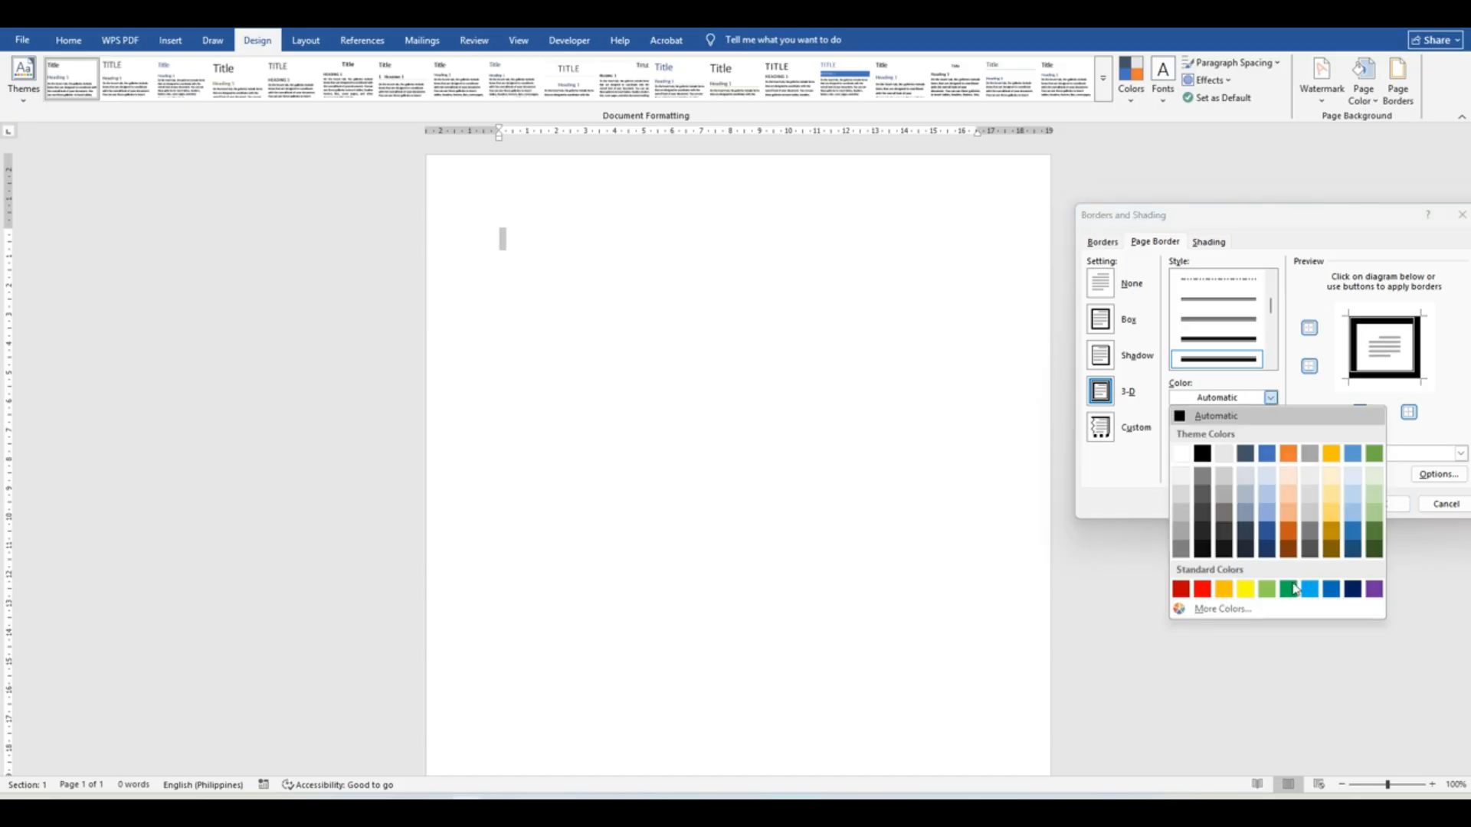
pyautogui.click(1353, 589)
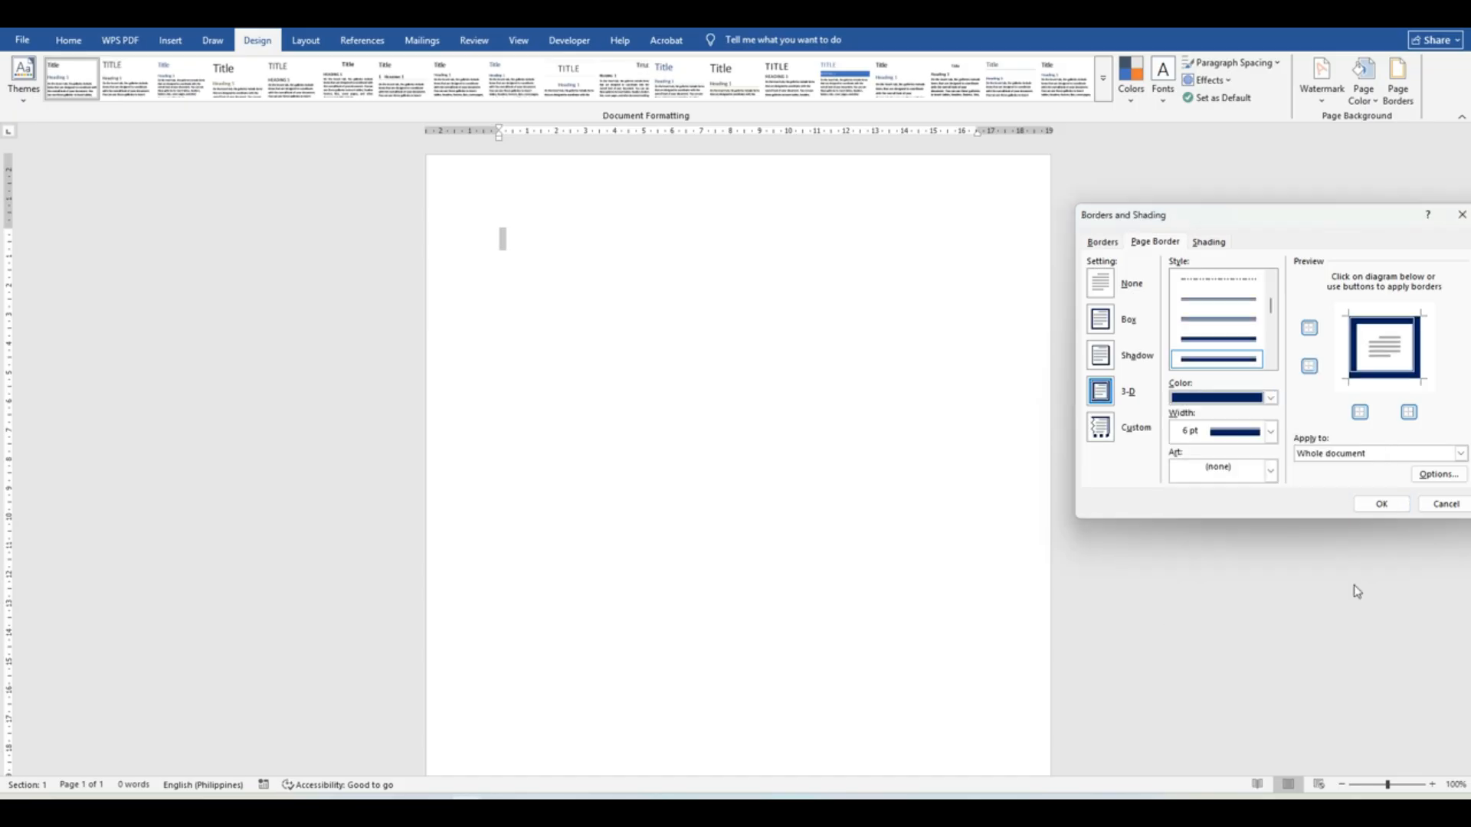
pyautogui.click(1271, 397)
pyautogui.click(1203, 454)
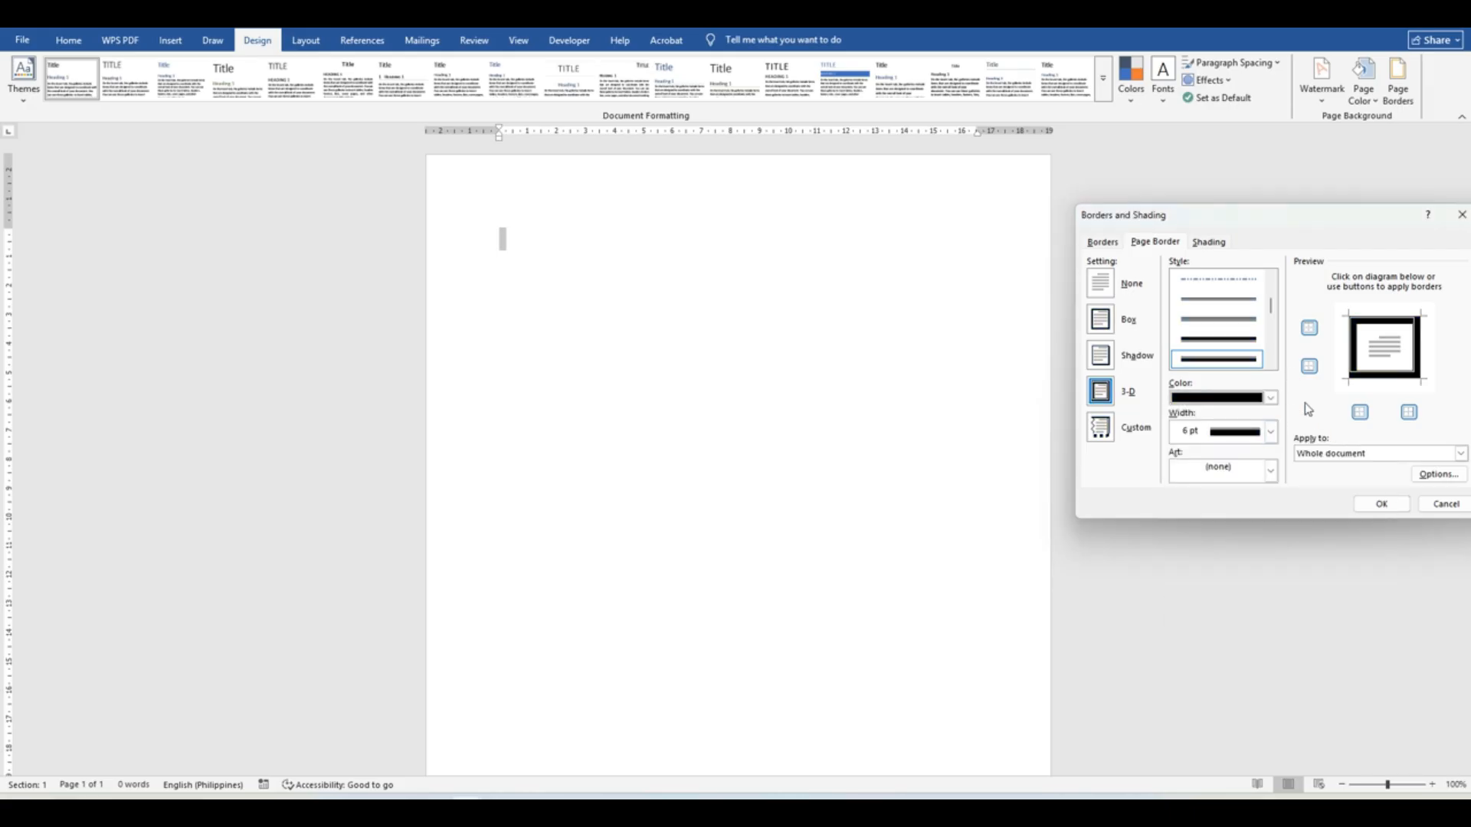
pyautogui.click(1382, 504)
pyautogui.scroll(-5, 845, 459)
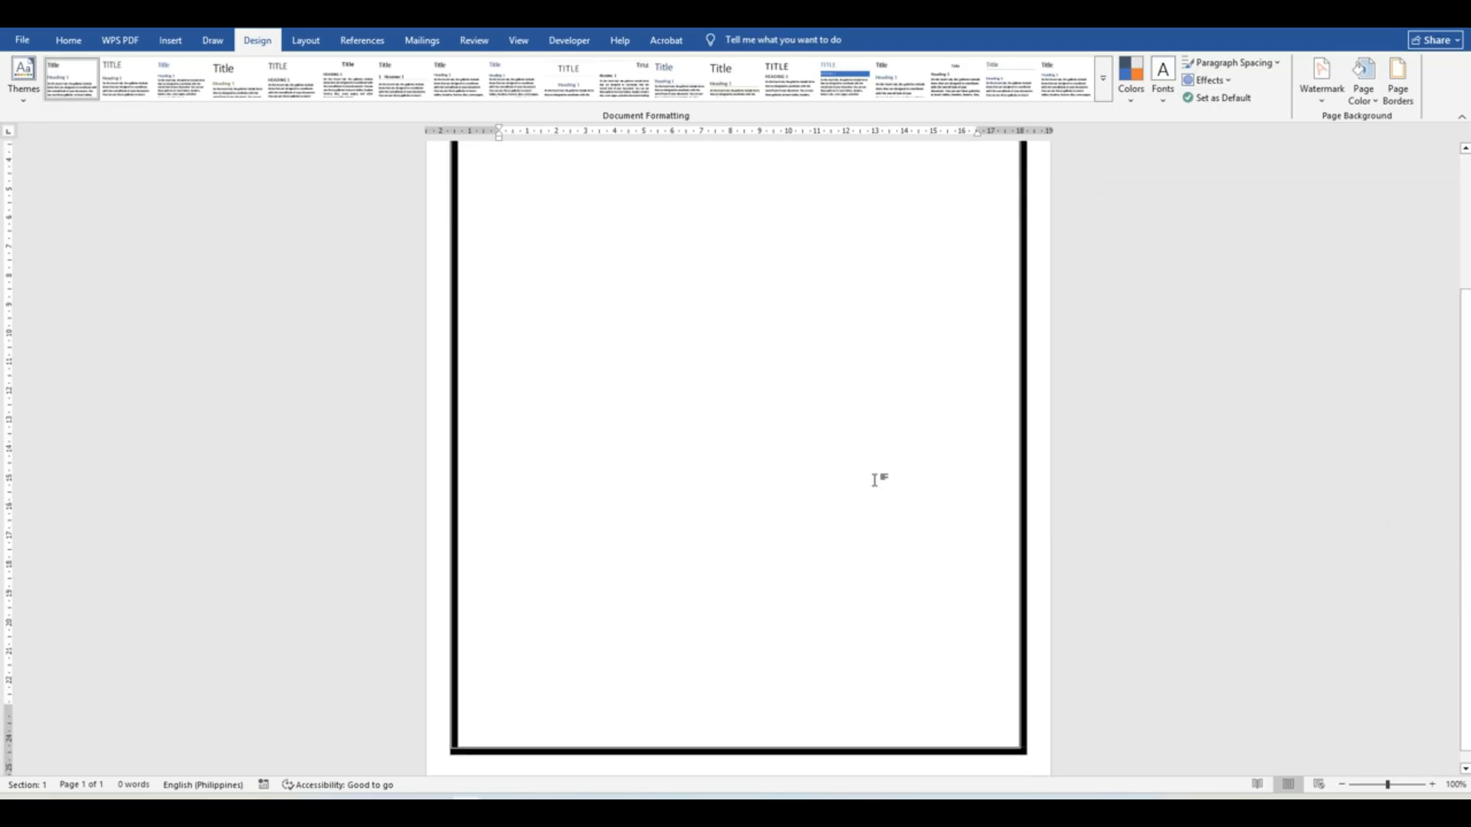
pyautogui.scroll(5, 876, 516)
pyautogui.scroll(-2, 877, 509)
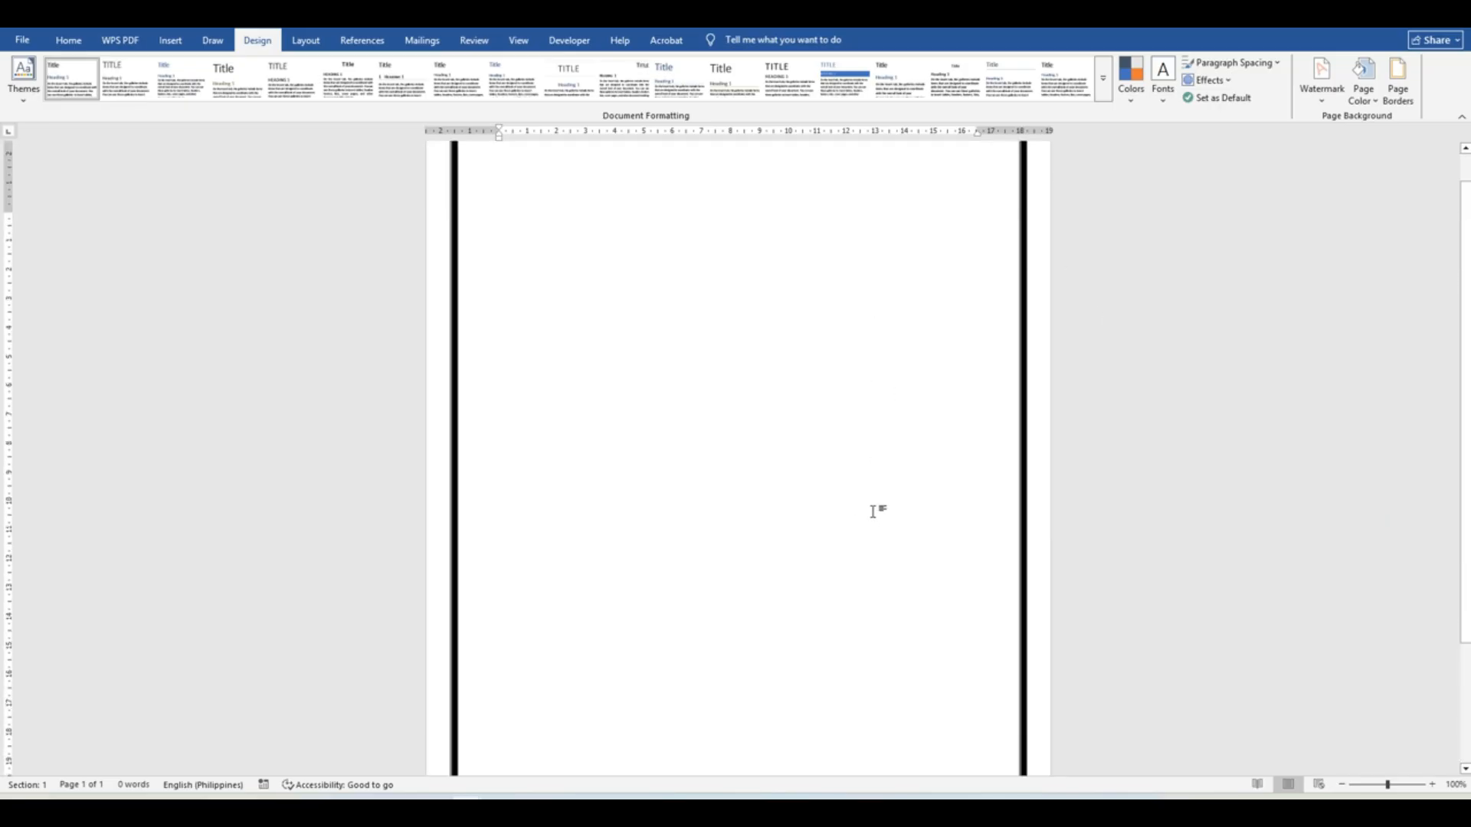
pyautogui.scroll(2, 874, 512)
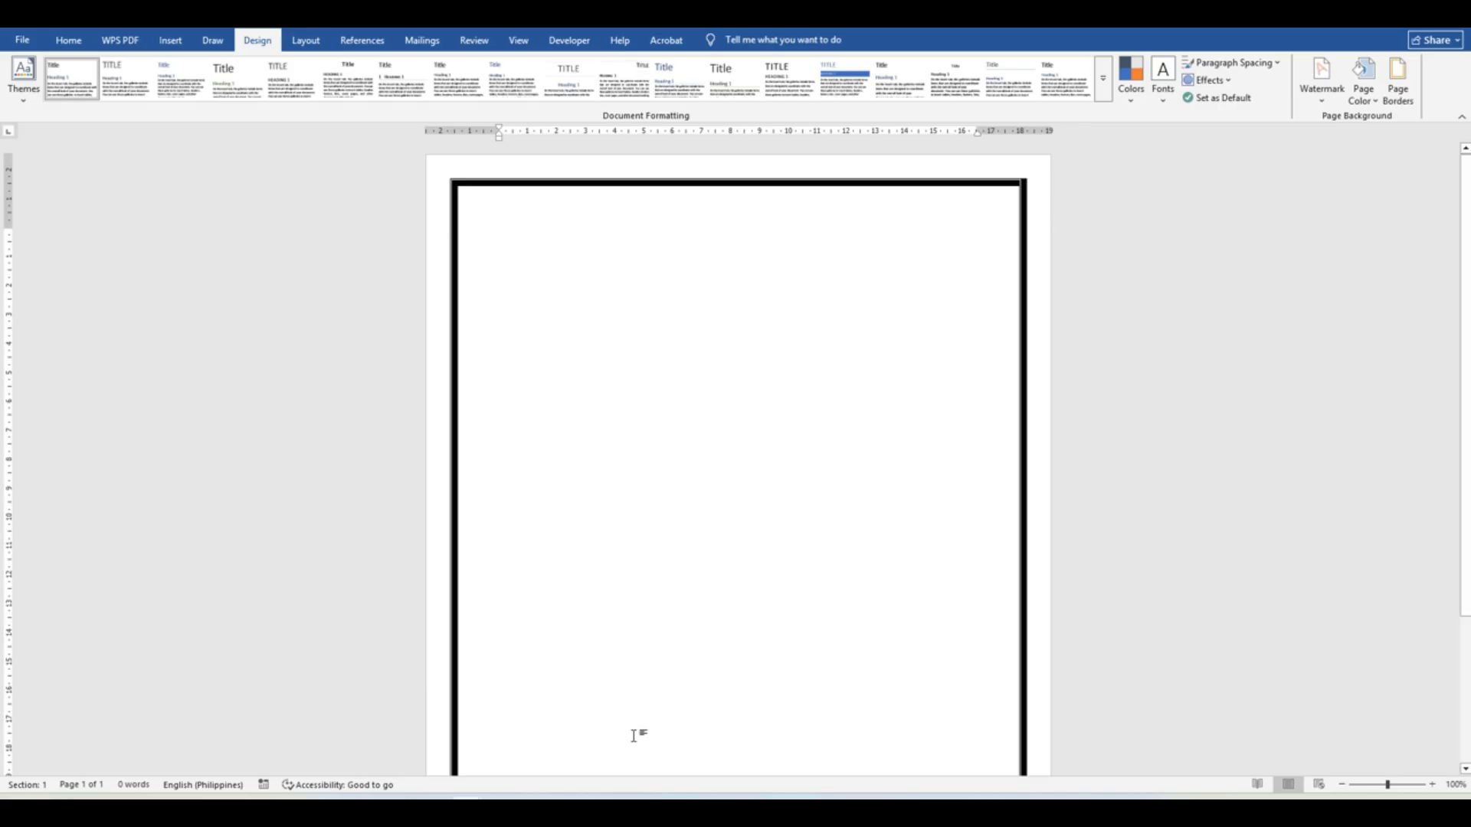
# - Look through the template's pages for their column arrangement, and return to the new bordered document
pyautogui.moveTo(467, 812)
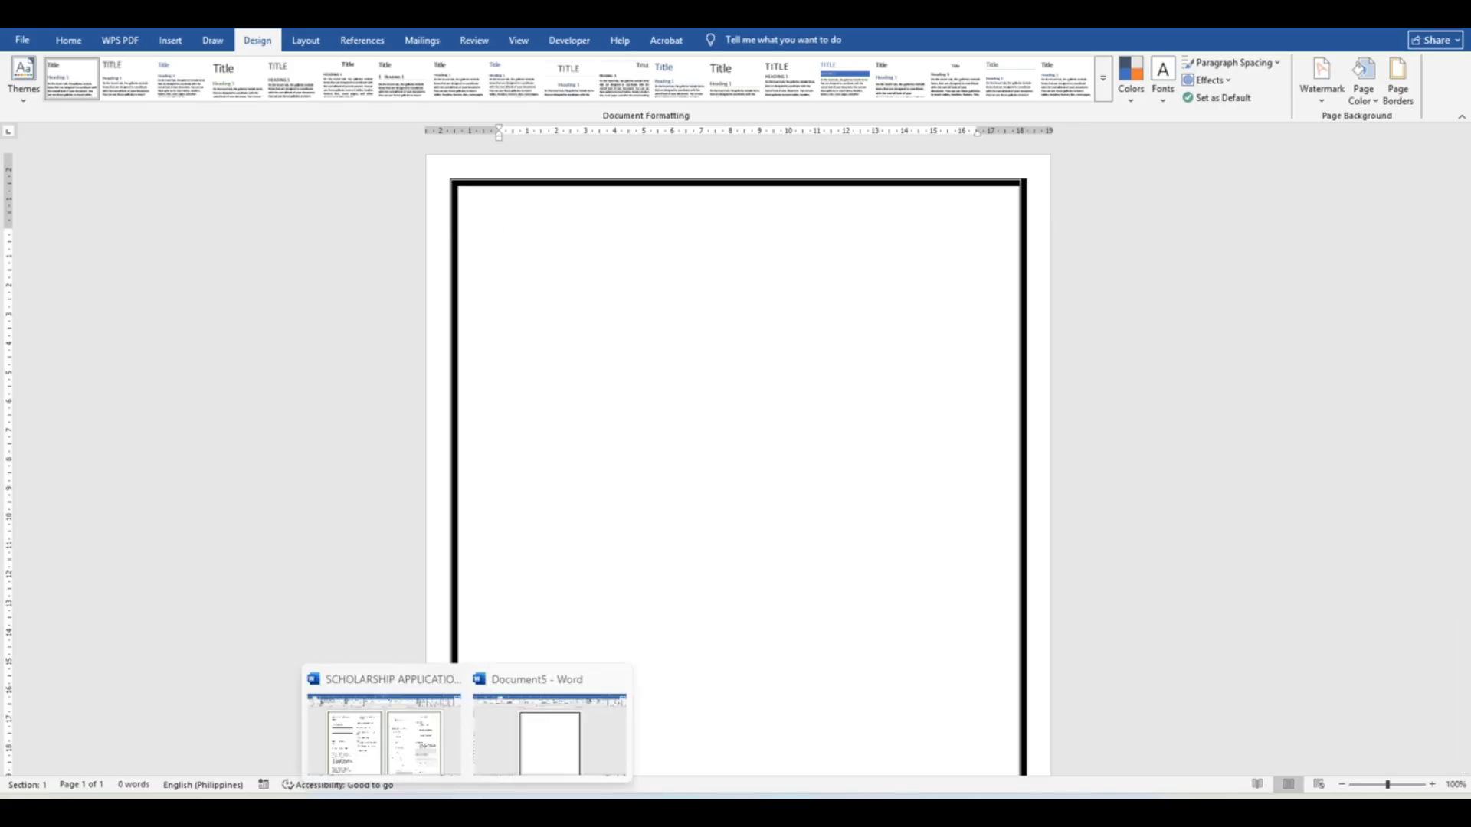
pyautogui.click(448, 772)
pyautogui.scroll(-3, 1019, 575)
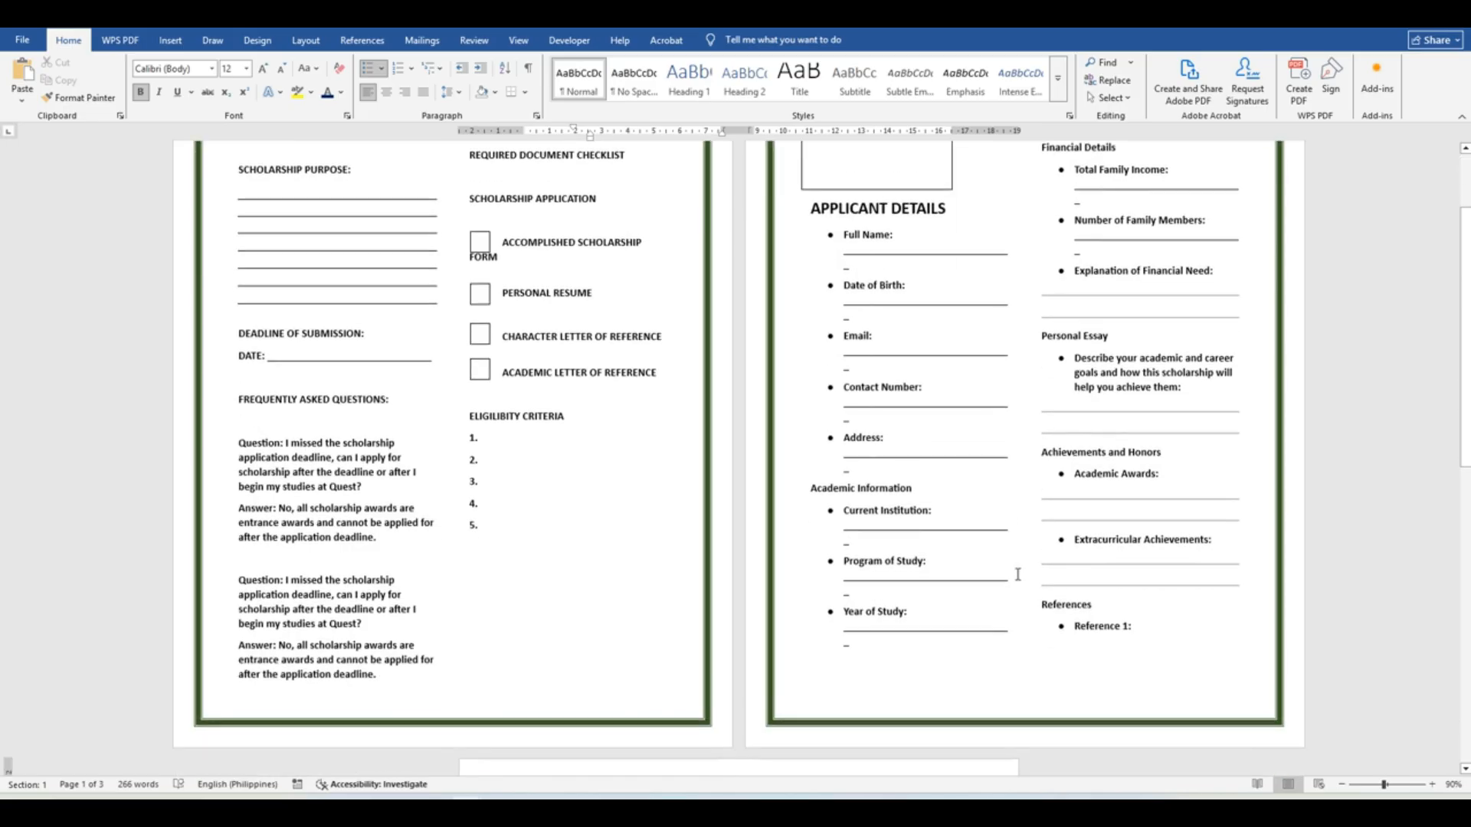
pyautogui.scroll(-10, 1018, 560)
pyautogui.scroll(10, 1008, 566)
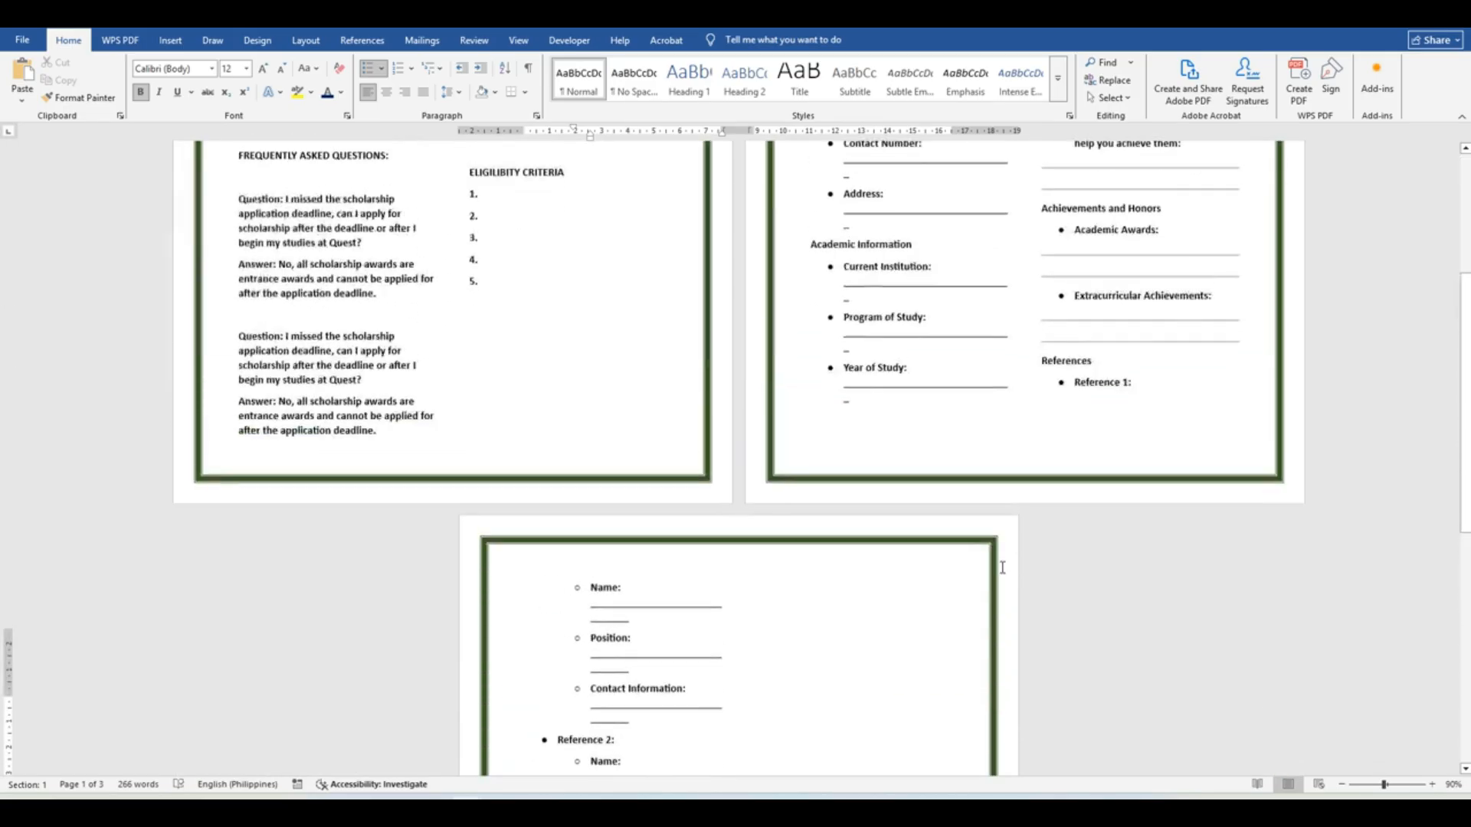
pyautogui.scroll(2, 1002, 567)
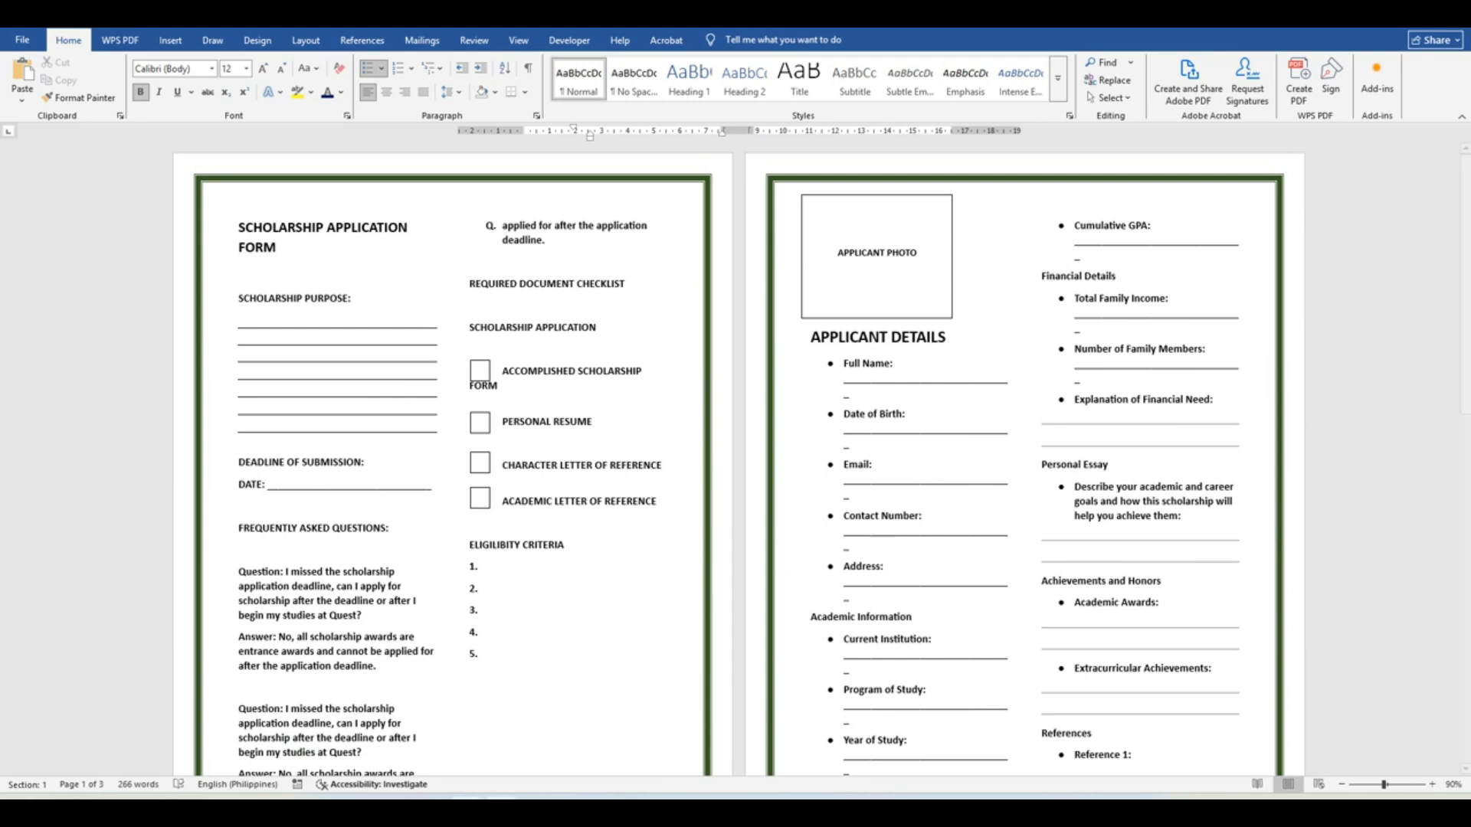
pyautogui.click(567, 736)
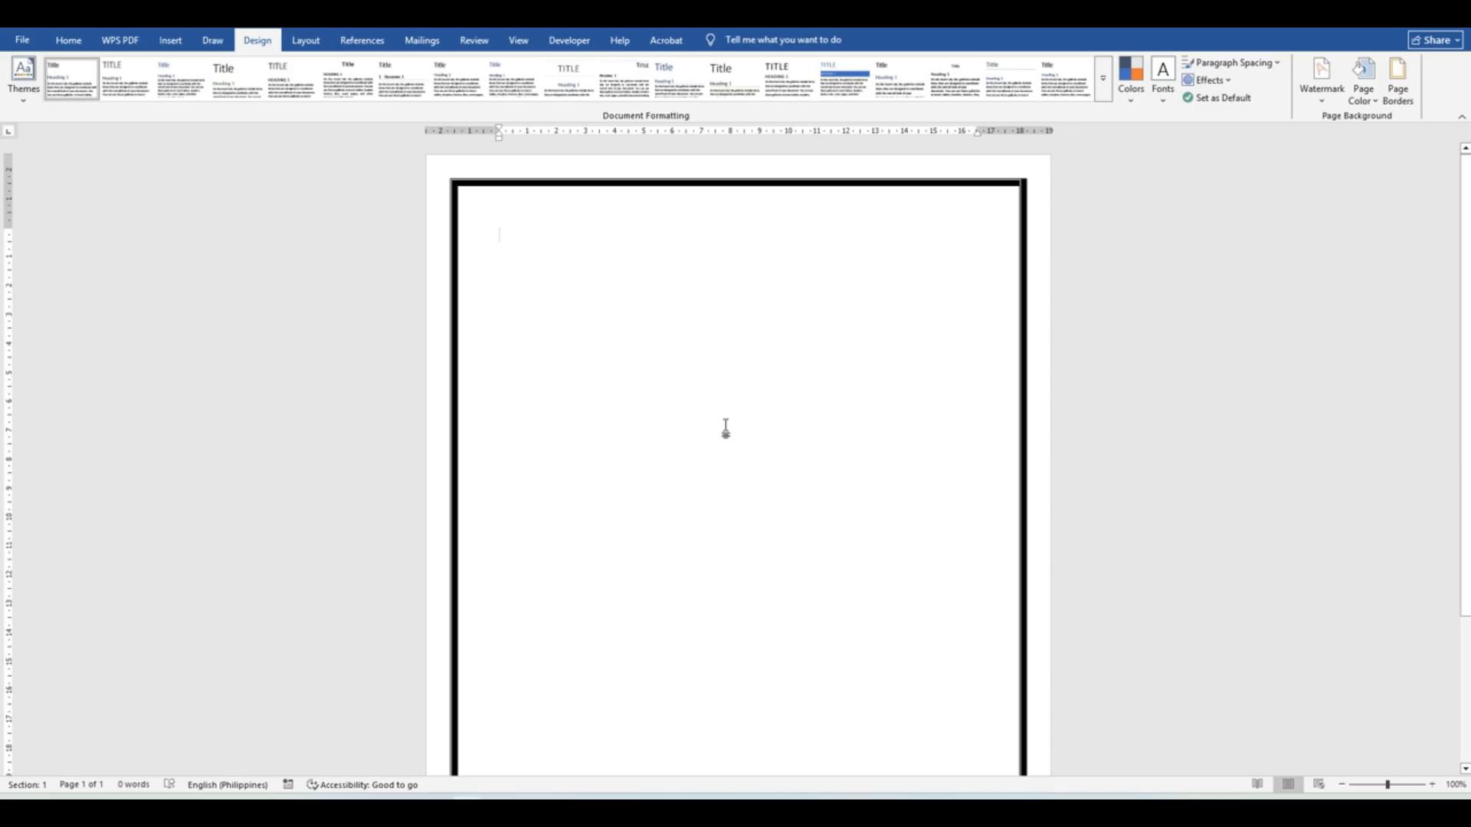
# - Lay out the new document's page in two columns
pyautogui.click(307, 45)
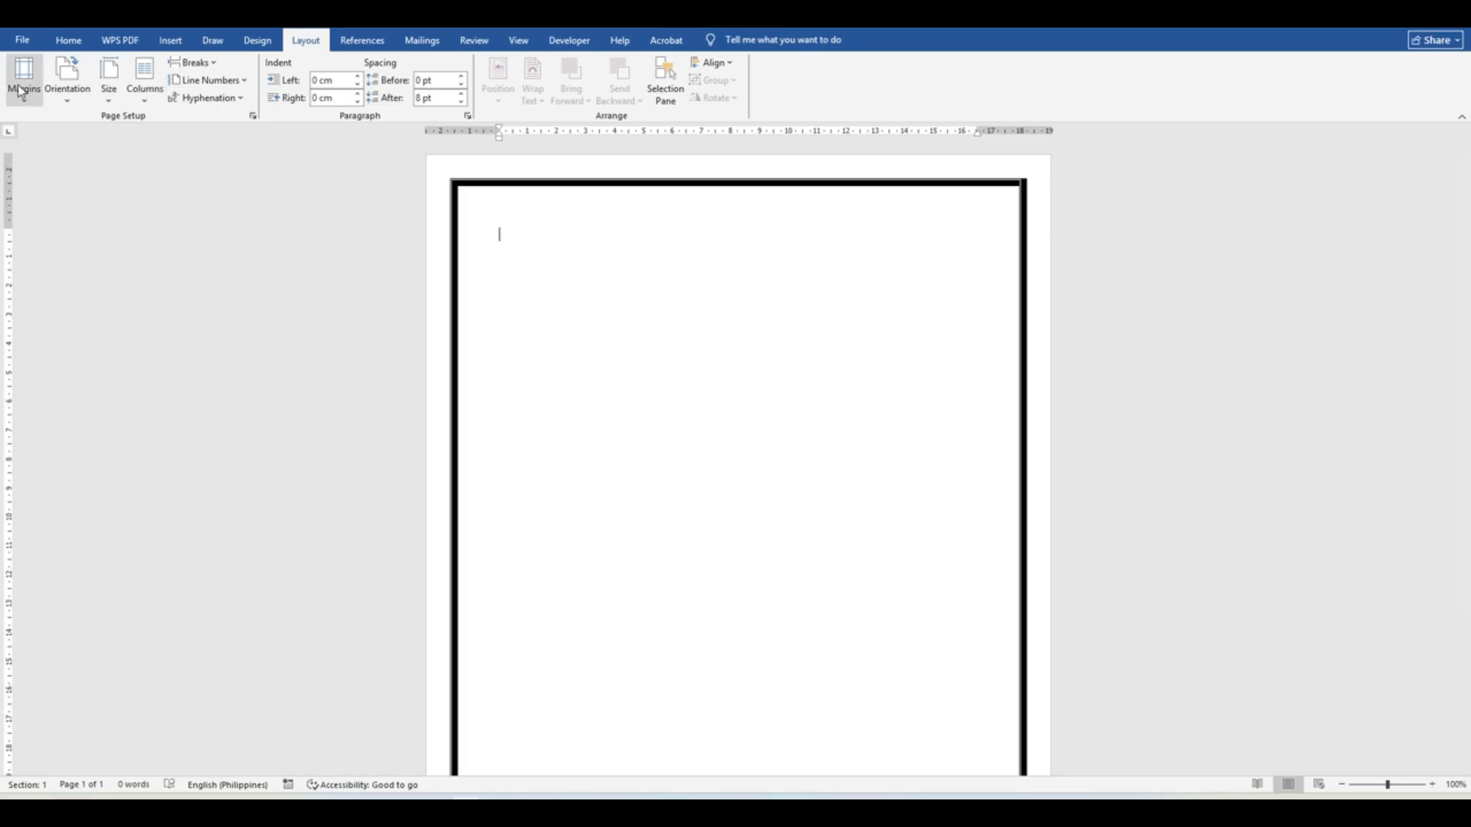
pyautogui.click(148, 85)
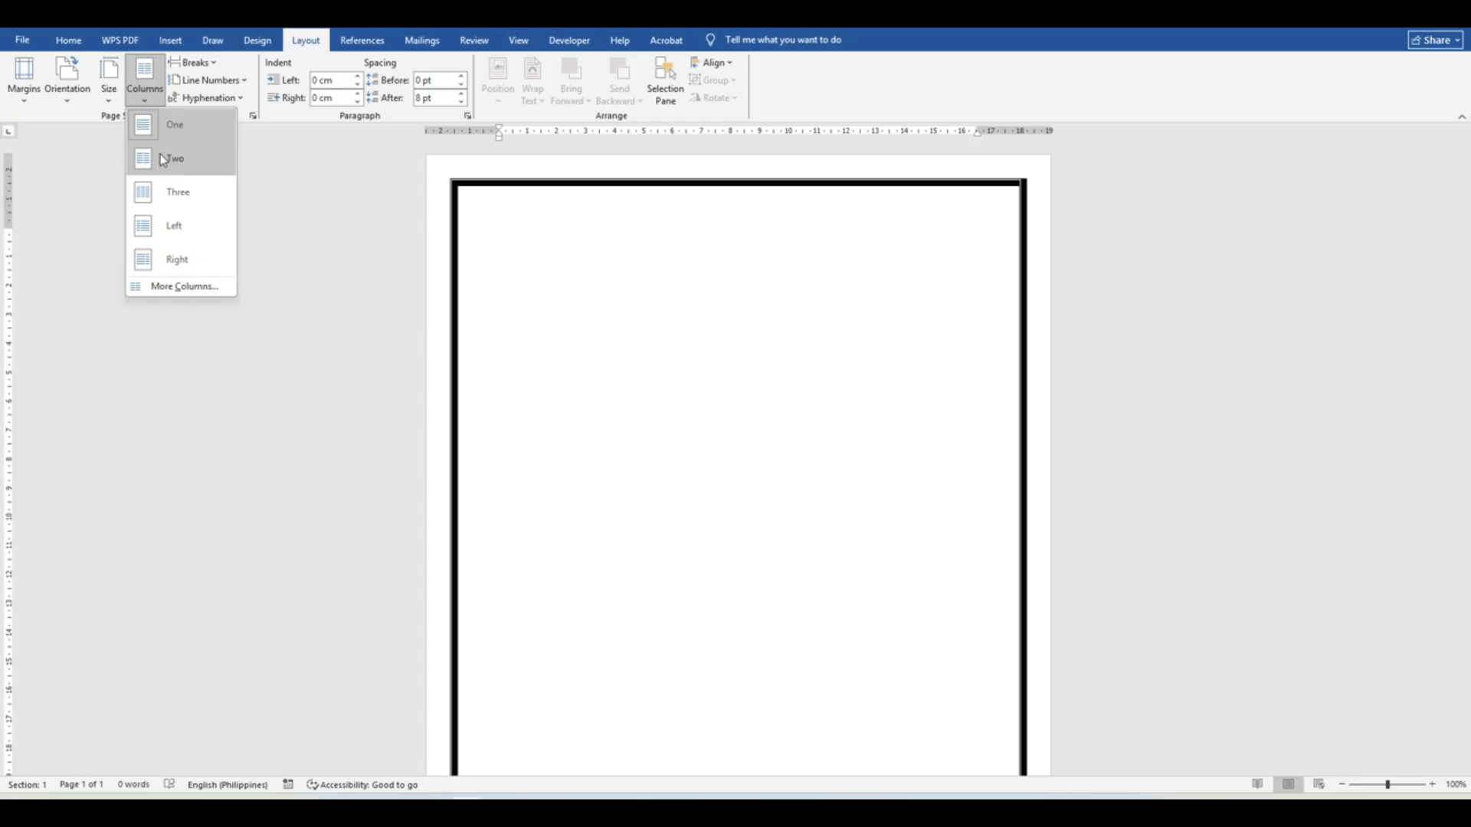
pyautogui.click(164, 163)
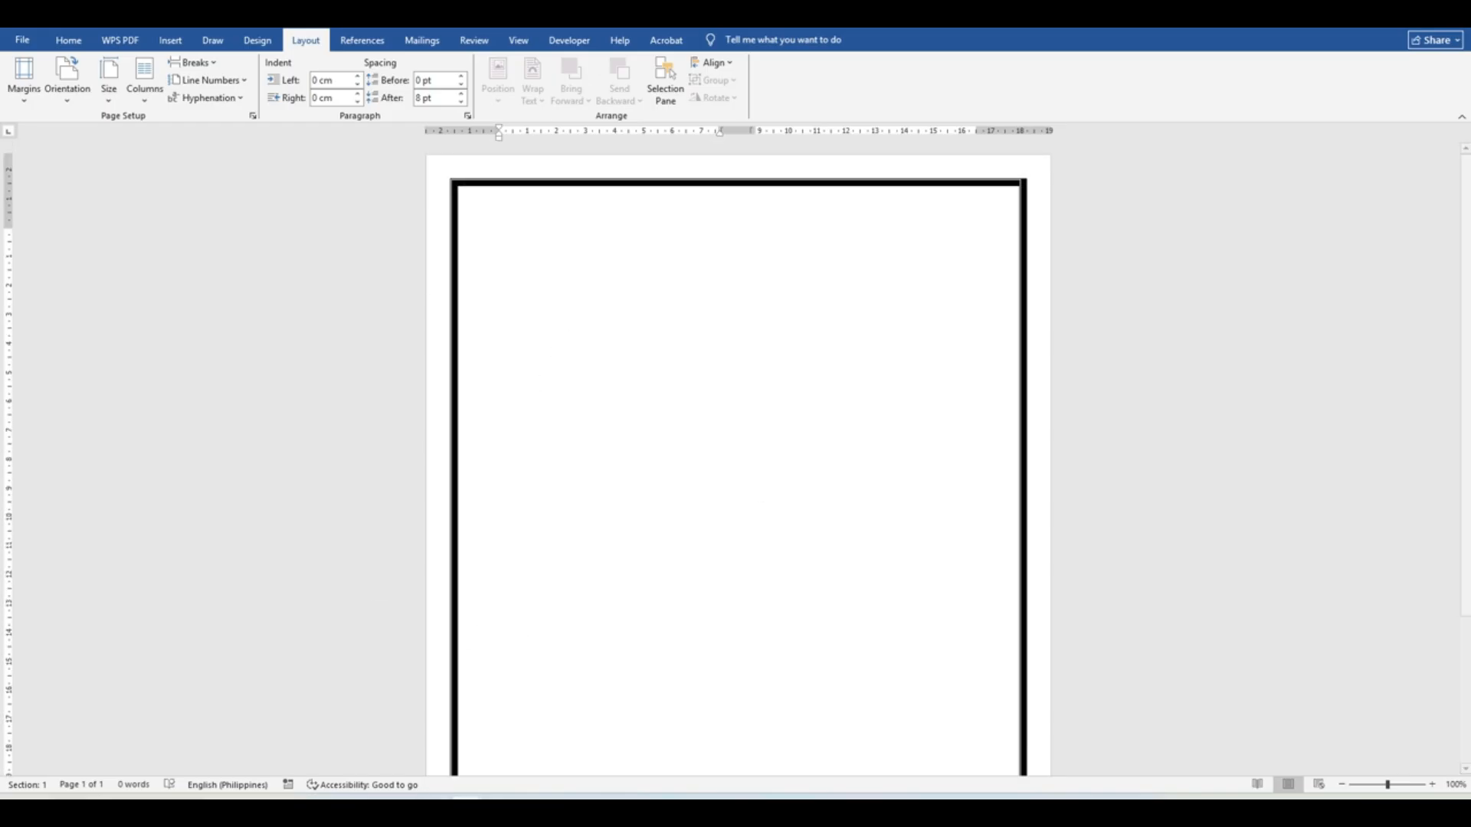
# - Check the template's title and enter SCHOLARSHIP APPLICATION FORM as the first line of the new document
pyautogui.click(391, 736)
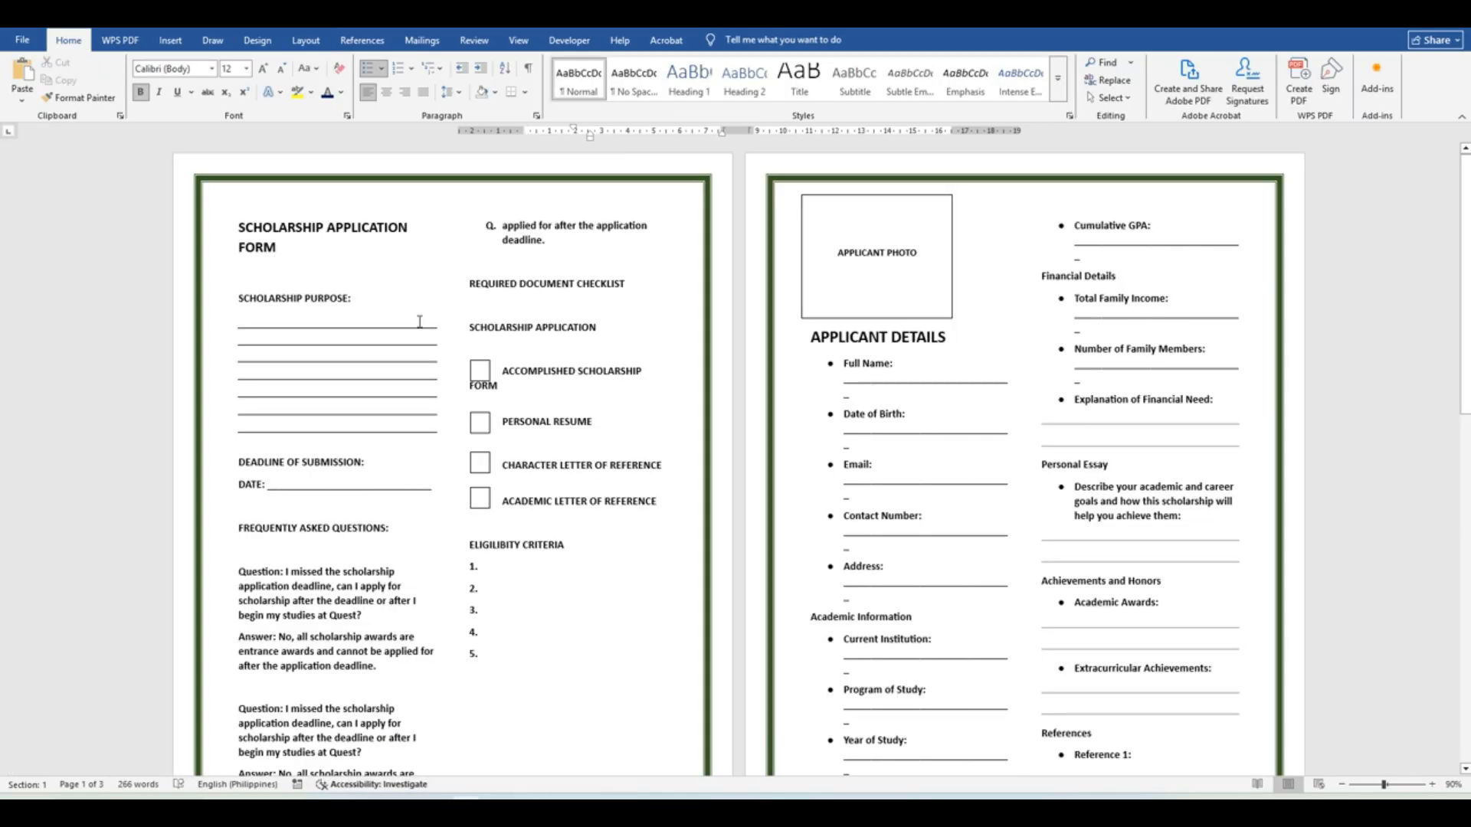
pyautogui.hotkey('alt', 'Tab')
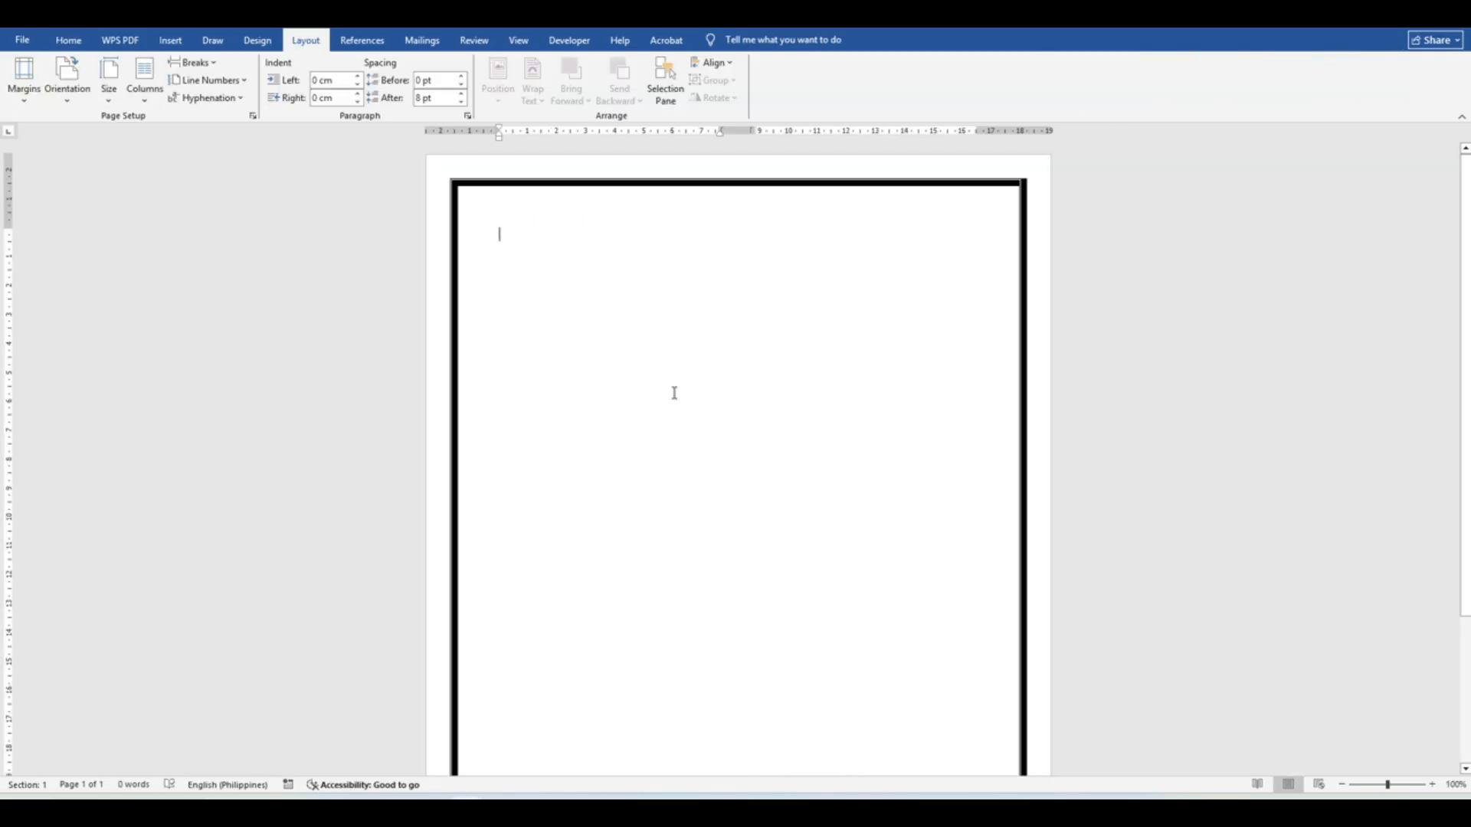
pyautogui.write('HOLAR APPL')
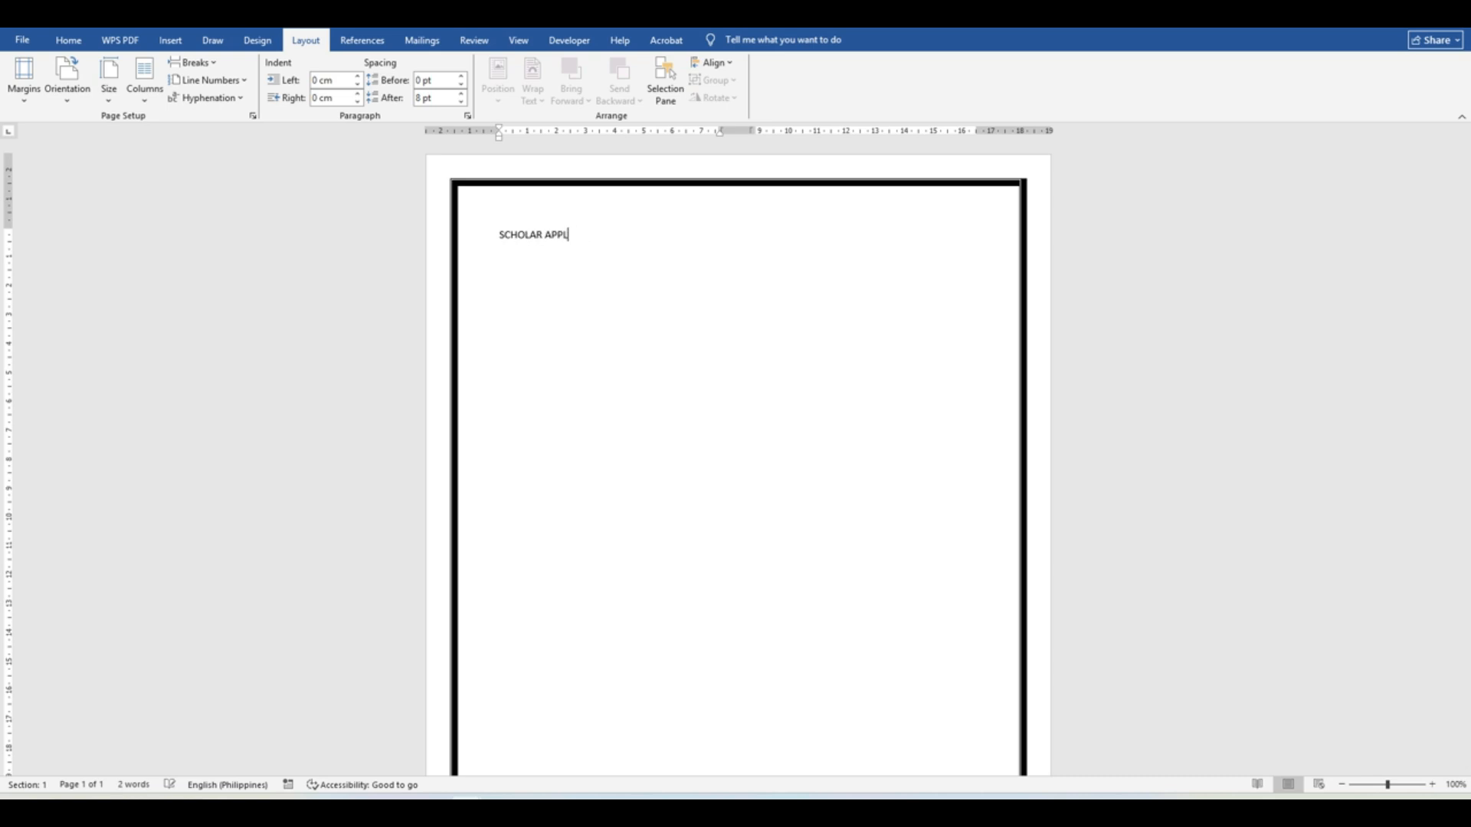
pyautogui.write('RM')
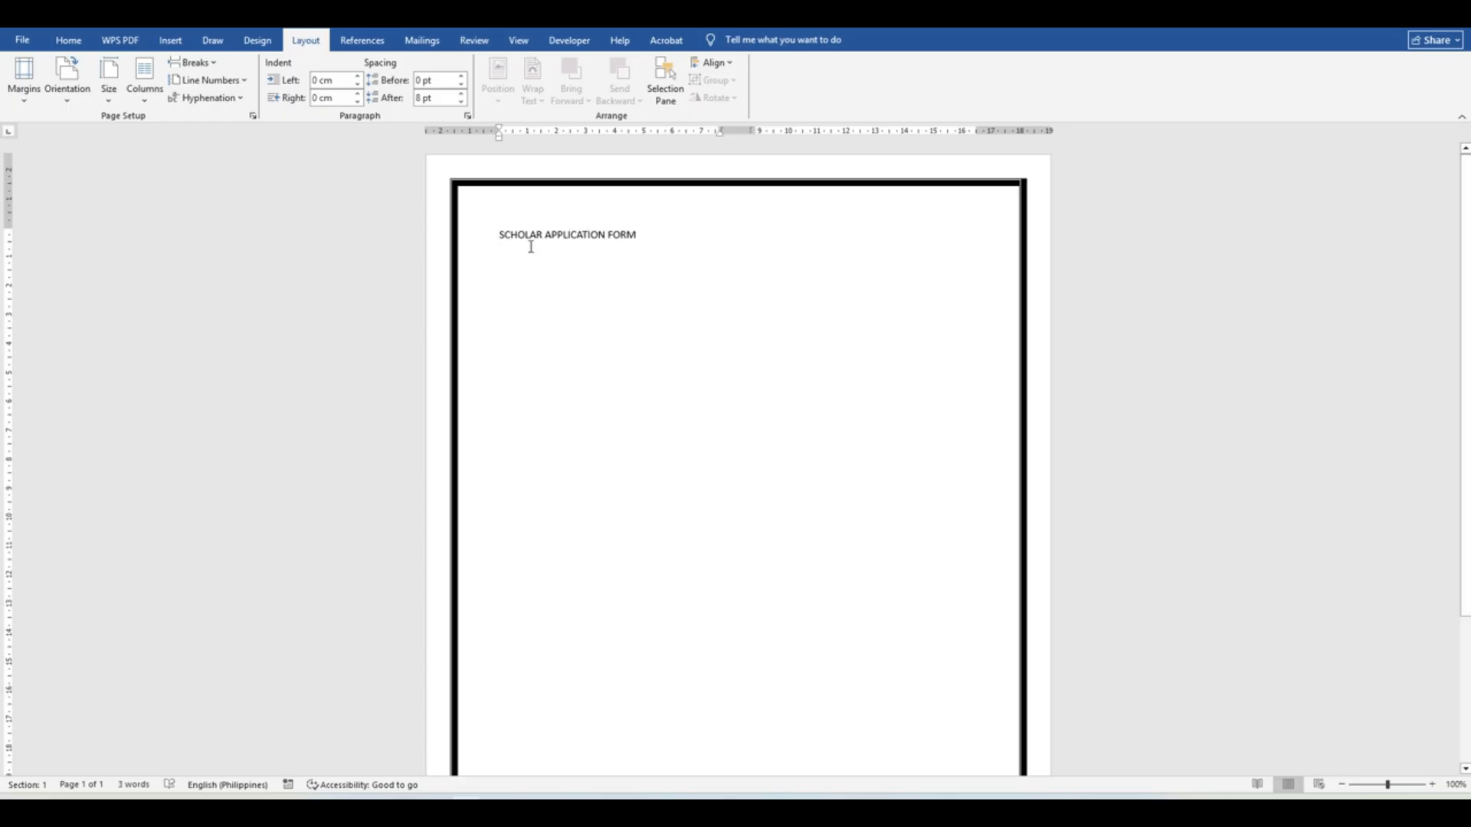
pyautogui.write('SHIP')
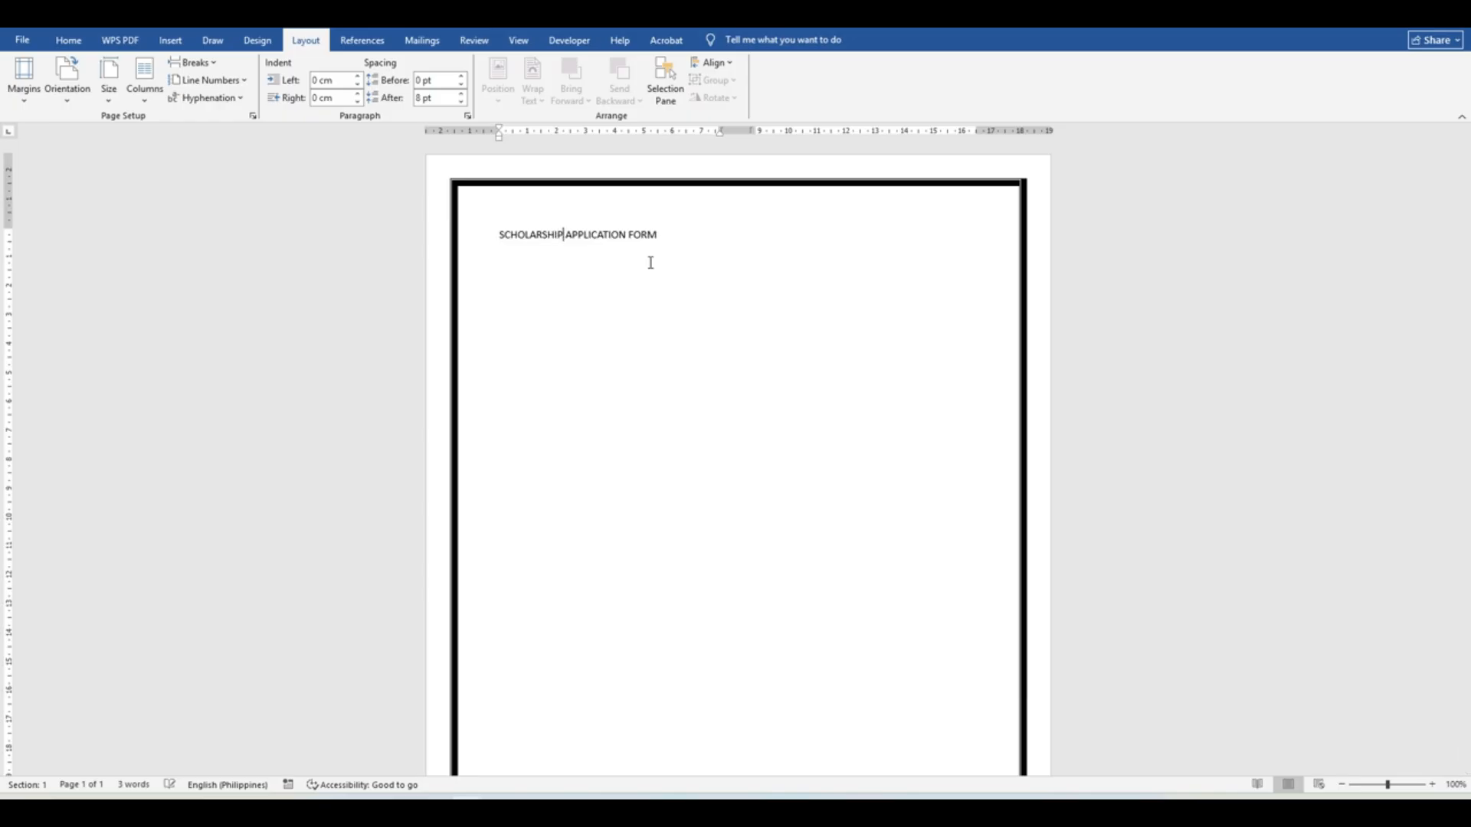
# - Apply the Heading 1 style to the SCHOLARSHIP APPLICATION FORM title
pyautogui.moveTo(669, 242); pyautogui.dragTo(499, 235)
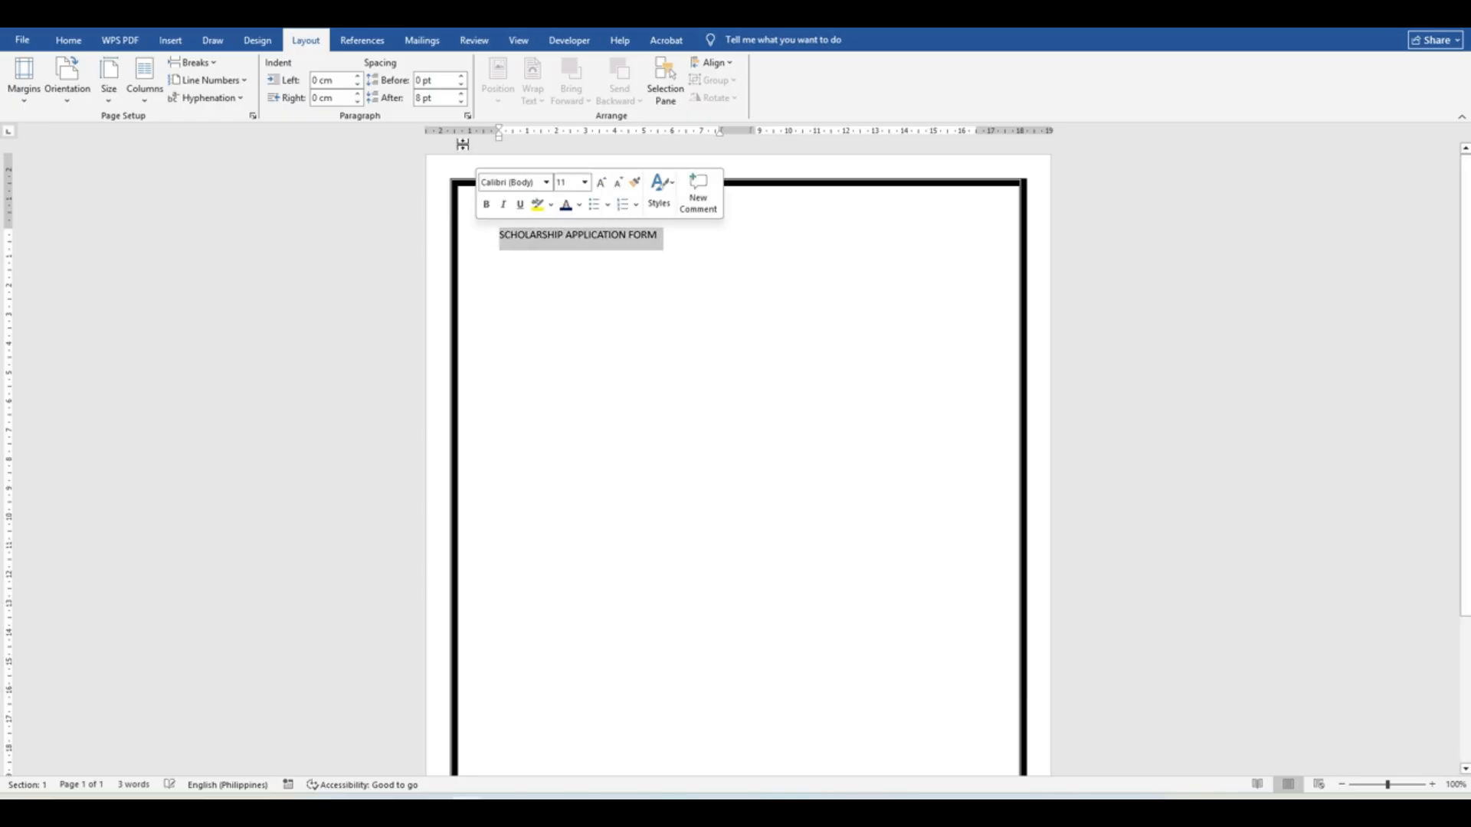
pyautogui.click(74, 43)
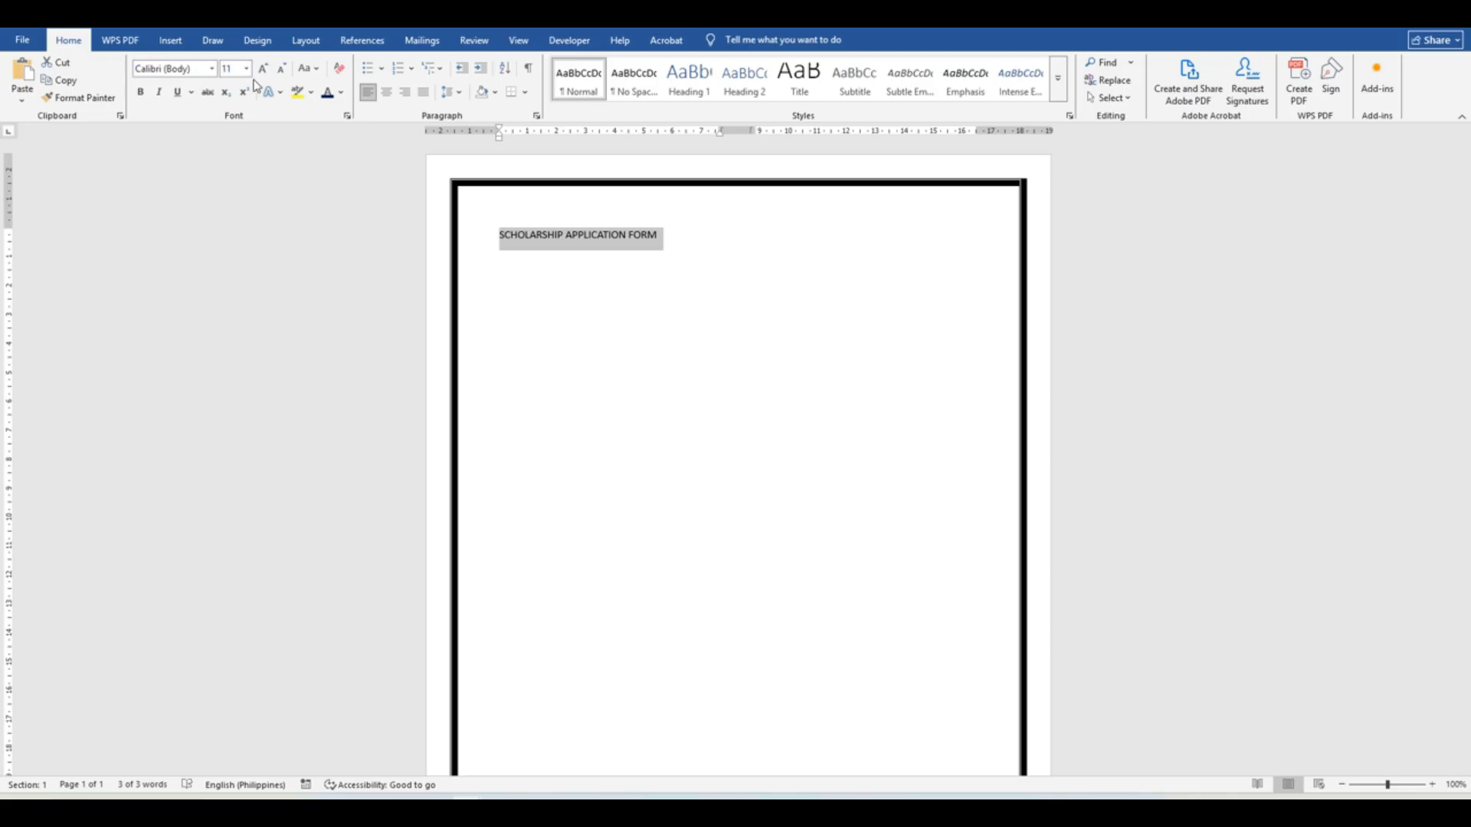
pyautogui.click(724, 316)
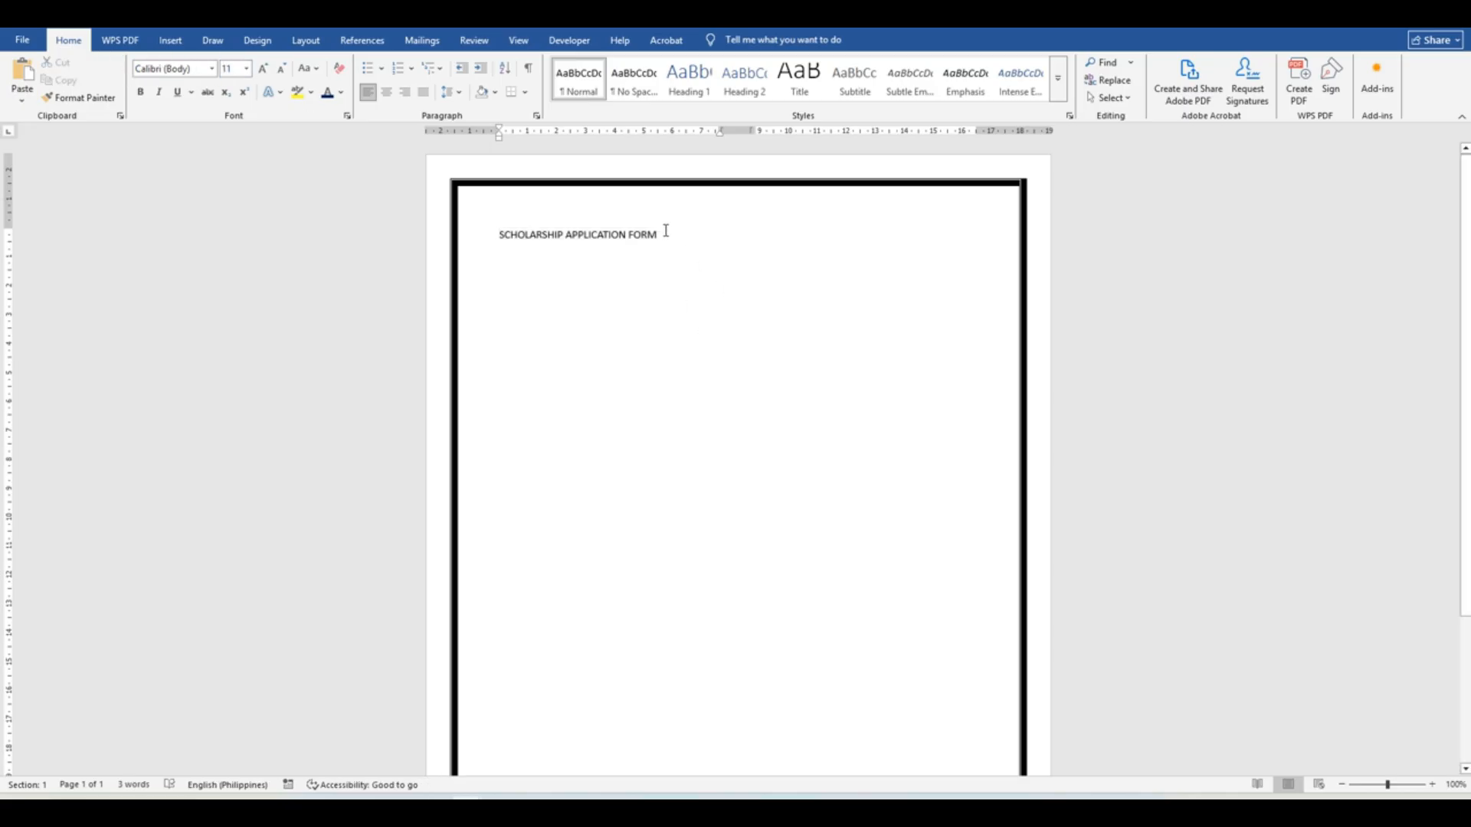
pyautogui.moveTo(667, 235); pyautogui.dragTo(495, 233)
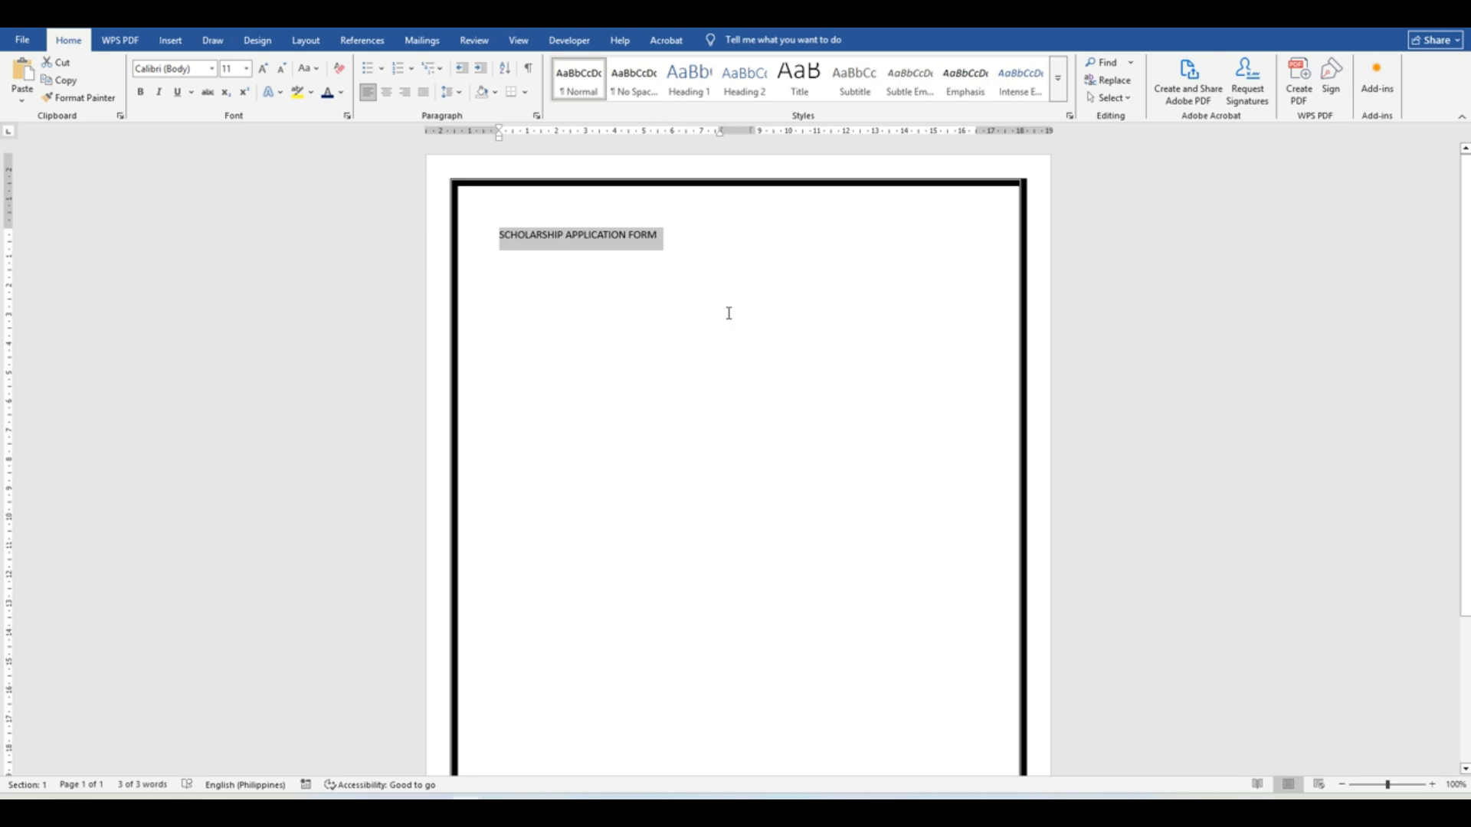
pyautogui.click(680, 234)
pyautogui.moveTo(680, 233); pyautogui.dragTo(502, 237)
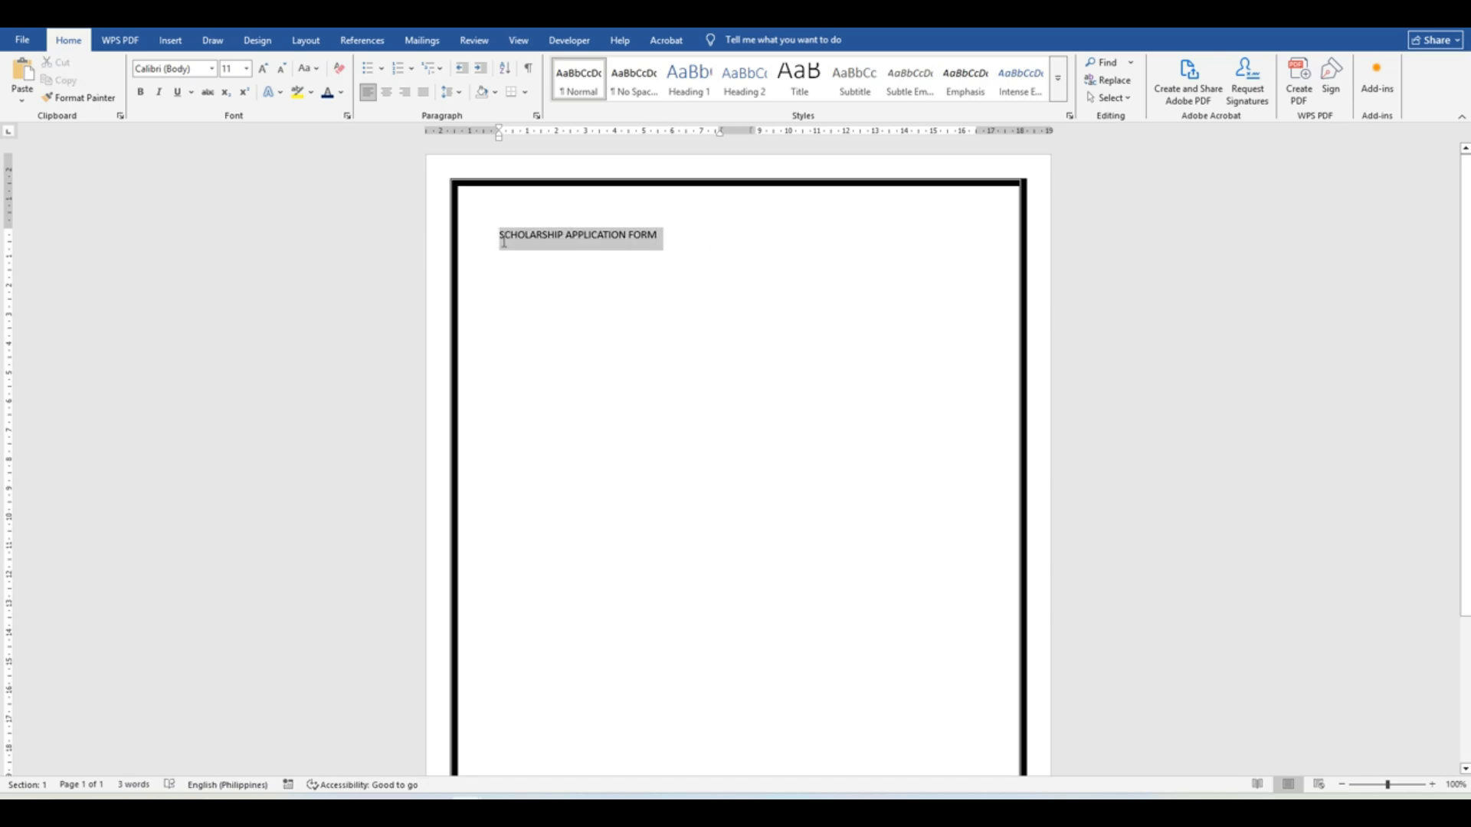
pyautogui.click(698, 82)
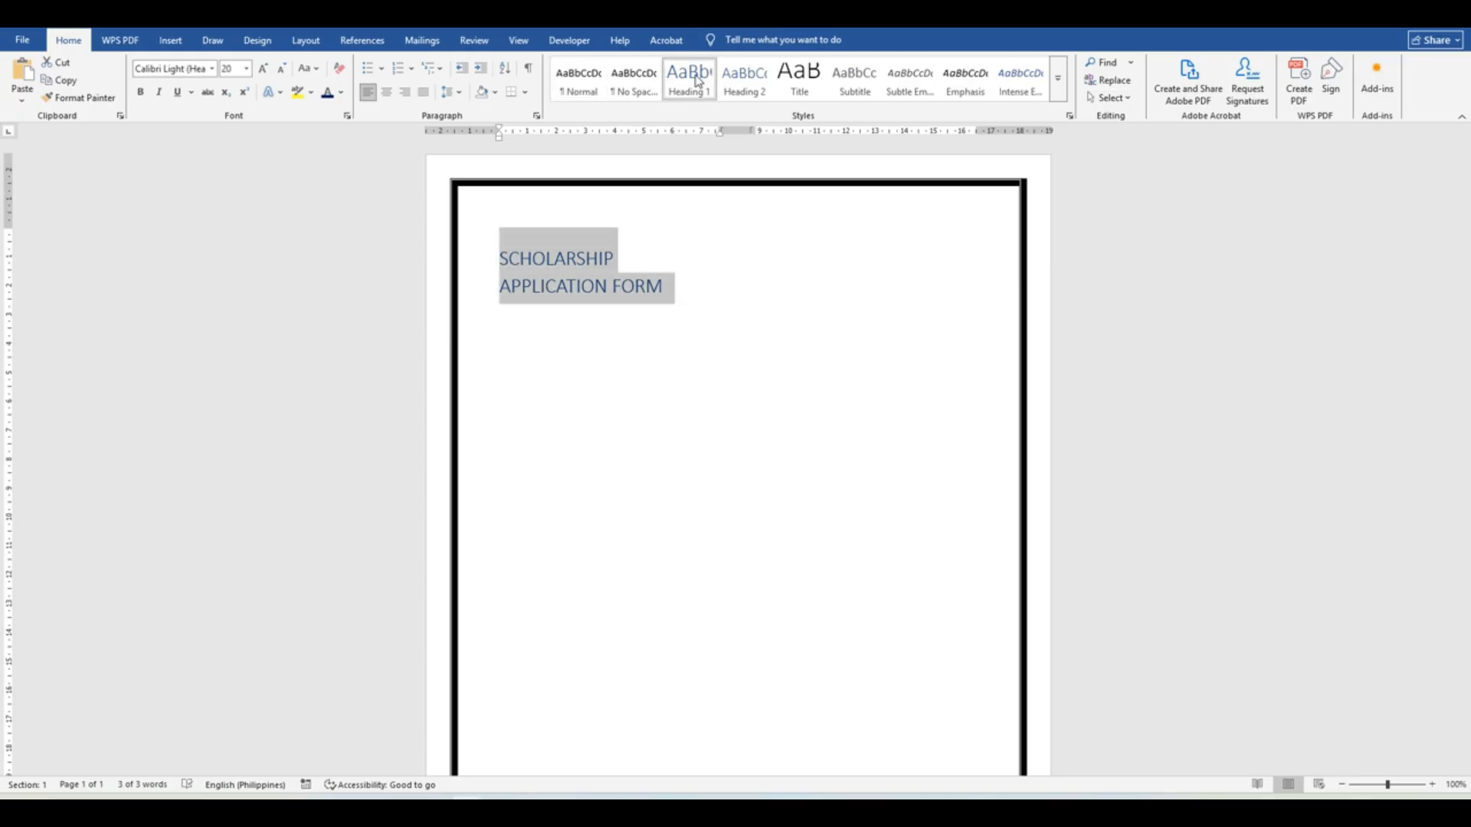
# - Modify the Heading 1 style, making its text bold and setting the font colour to Automatic
pyautogui.rightClick(698, 82)
pyautogui.click(728, 102)
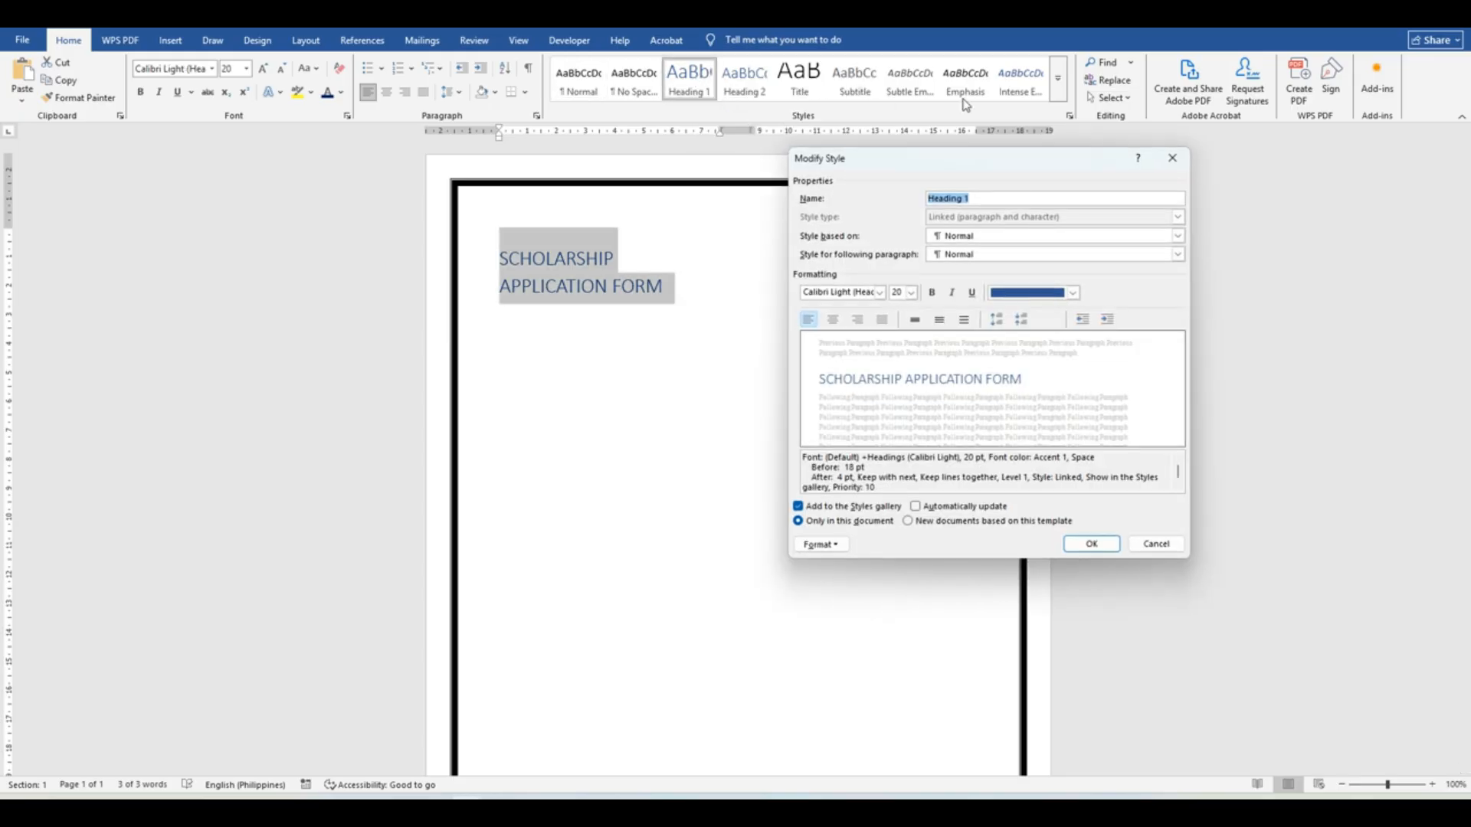
pyautogui.moveTo(1043, 162); pyautogui.dragTo(1092, 169)
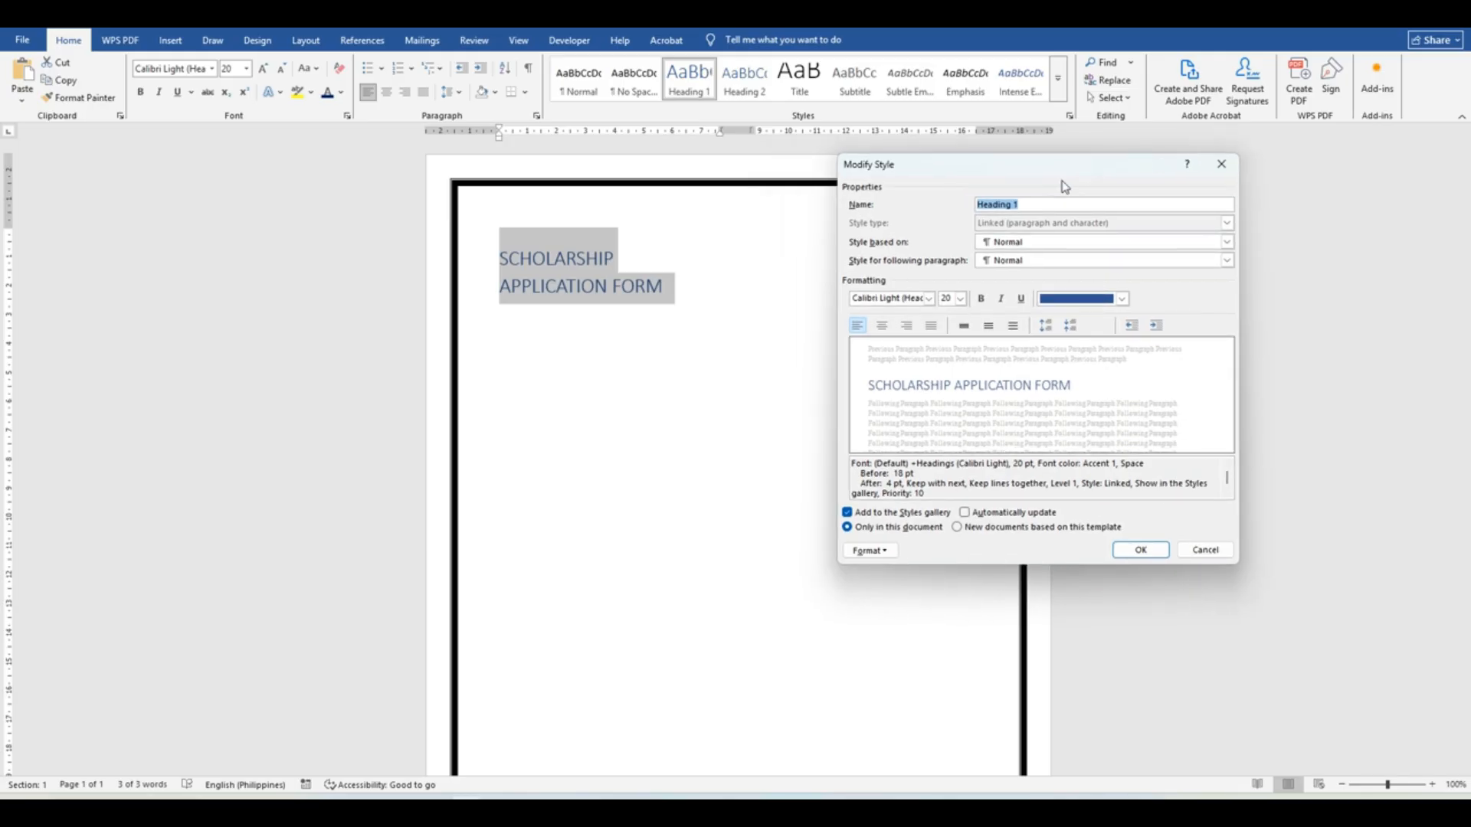
pyautogui.click(981, 300)
pyautogui.click(1122, 299)
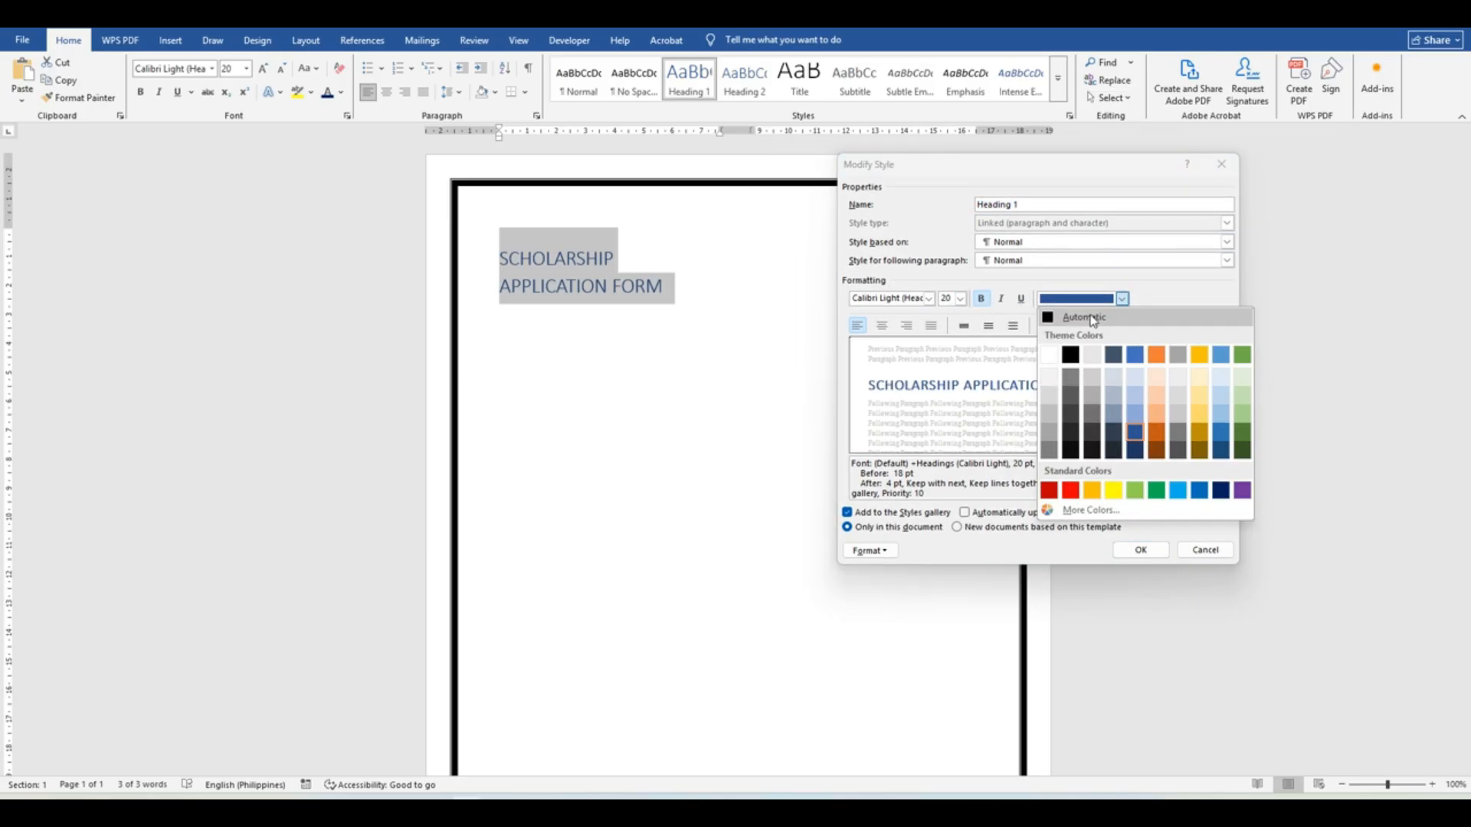
pyautogui.click(1093, 317)
# - Set the Heading 1 font to Arial, turn on automatic updating for the style, and apply the changes
pyautogui.click(928, 299)
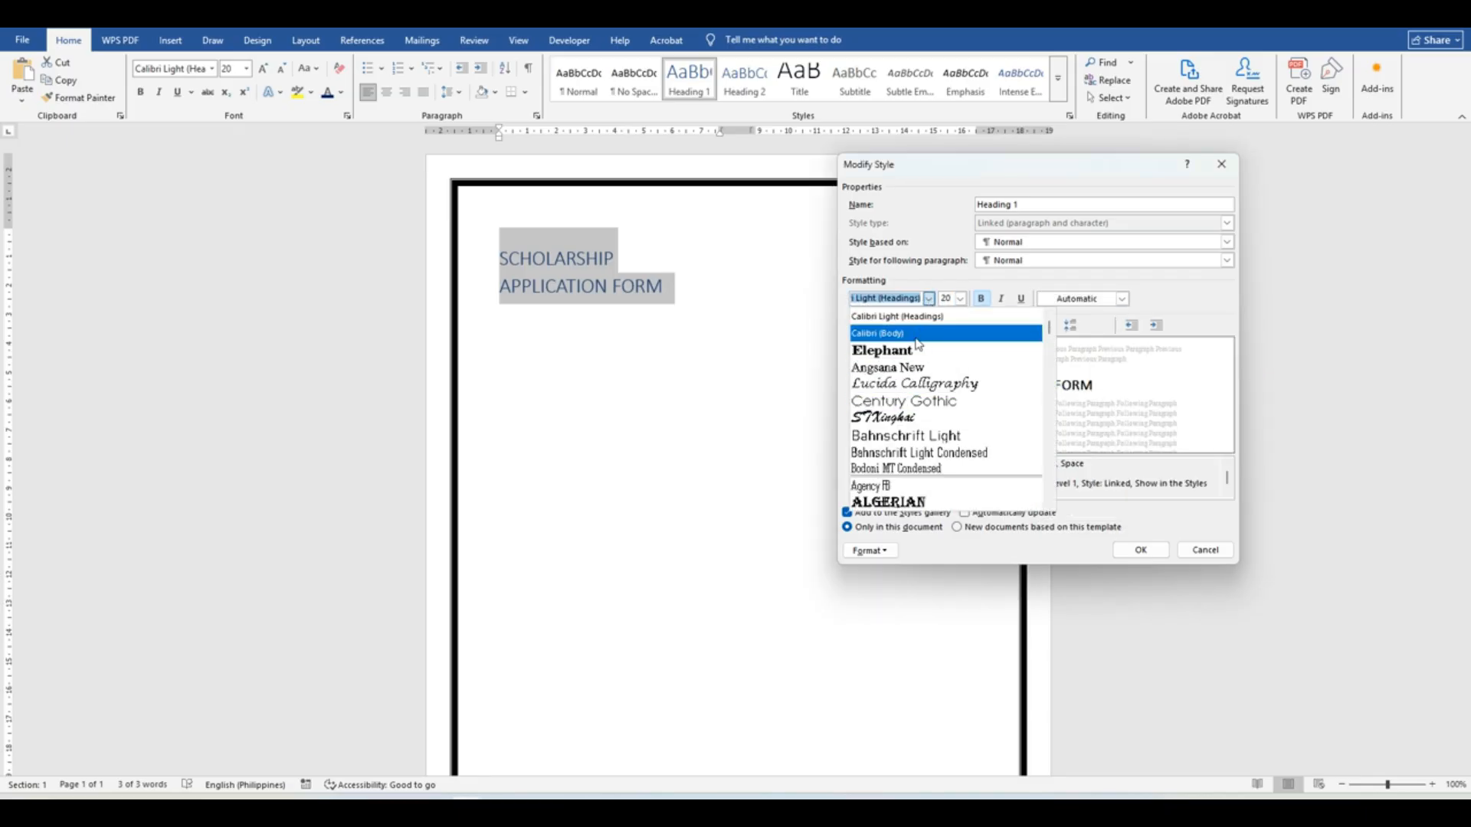
pyautogui.click(972, 317)
pyautogui.click(891, 296)
pyautogui.write('A')
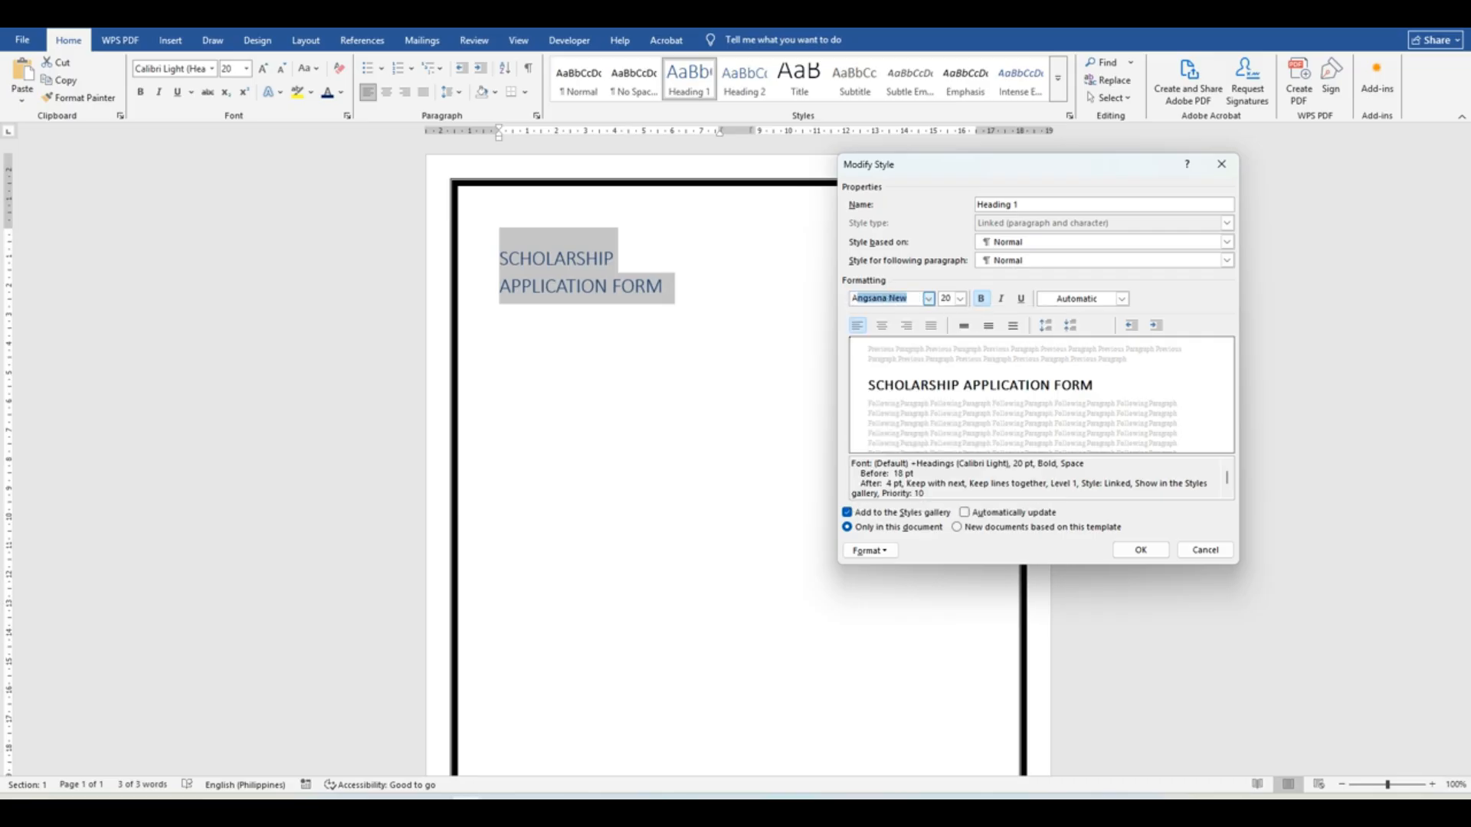
pyautogui.write('rial')
pyautogui.press('Return')
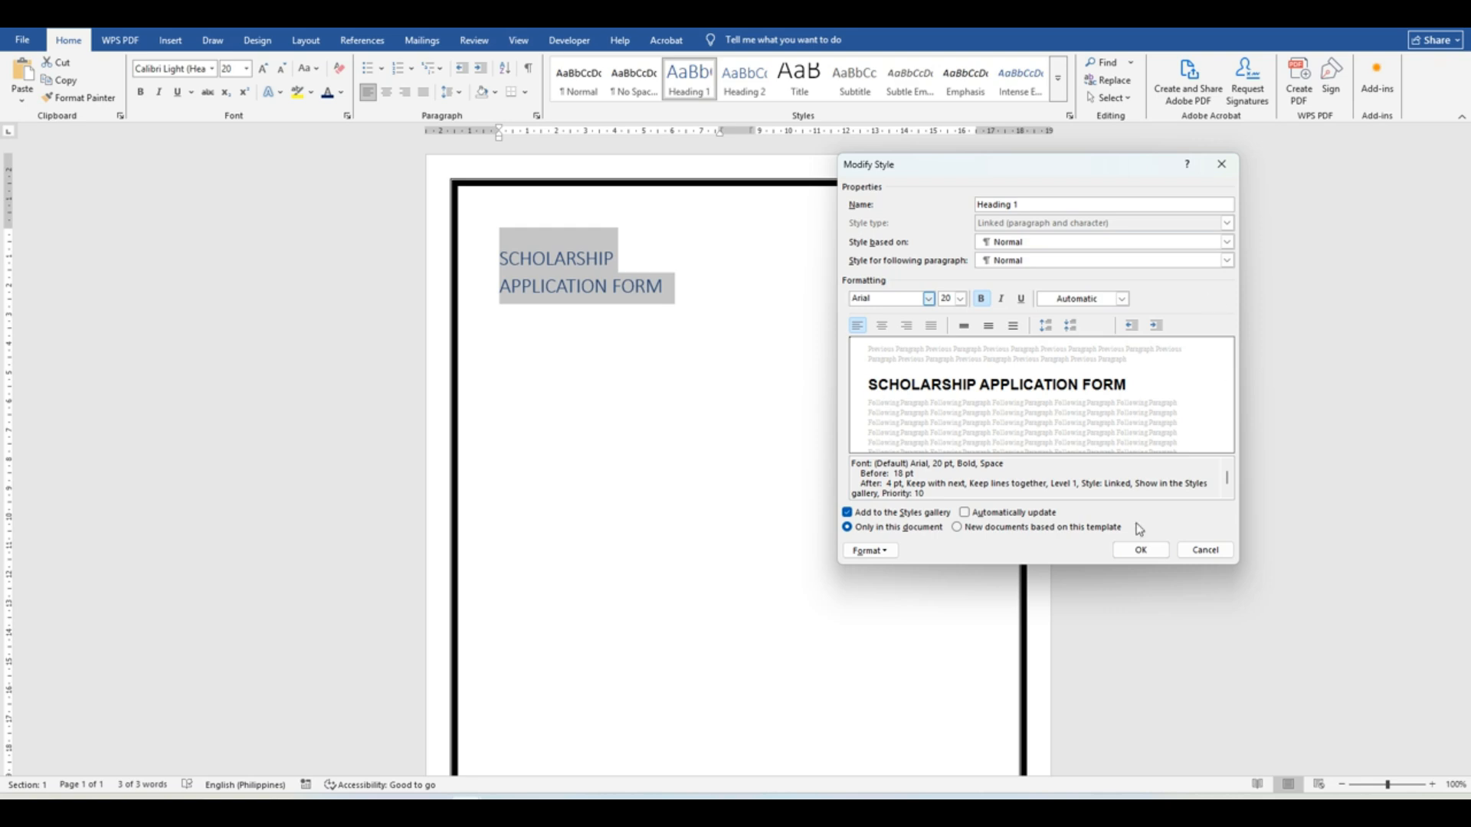
pyautogui.click(964, 512)
pyautogui.click(1141, 552)
pyautogui.click(652, 337)
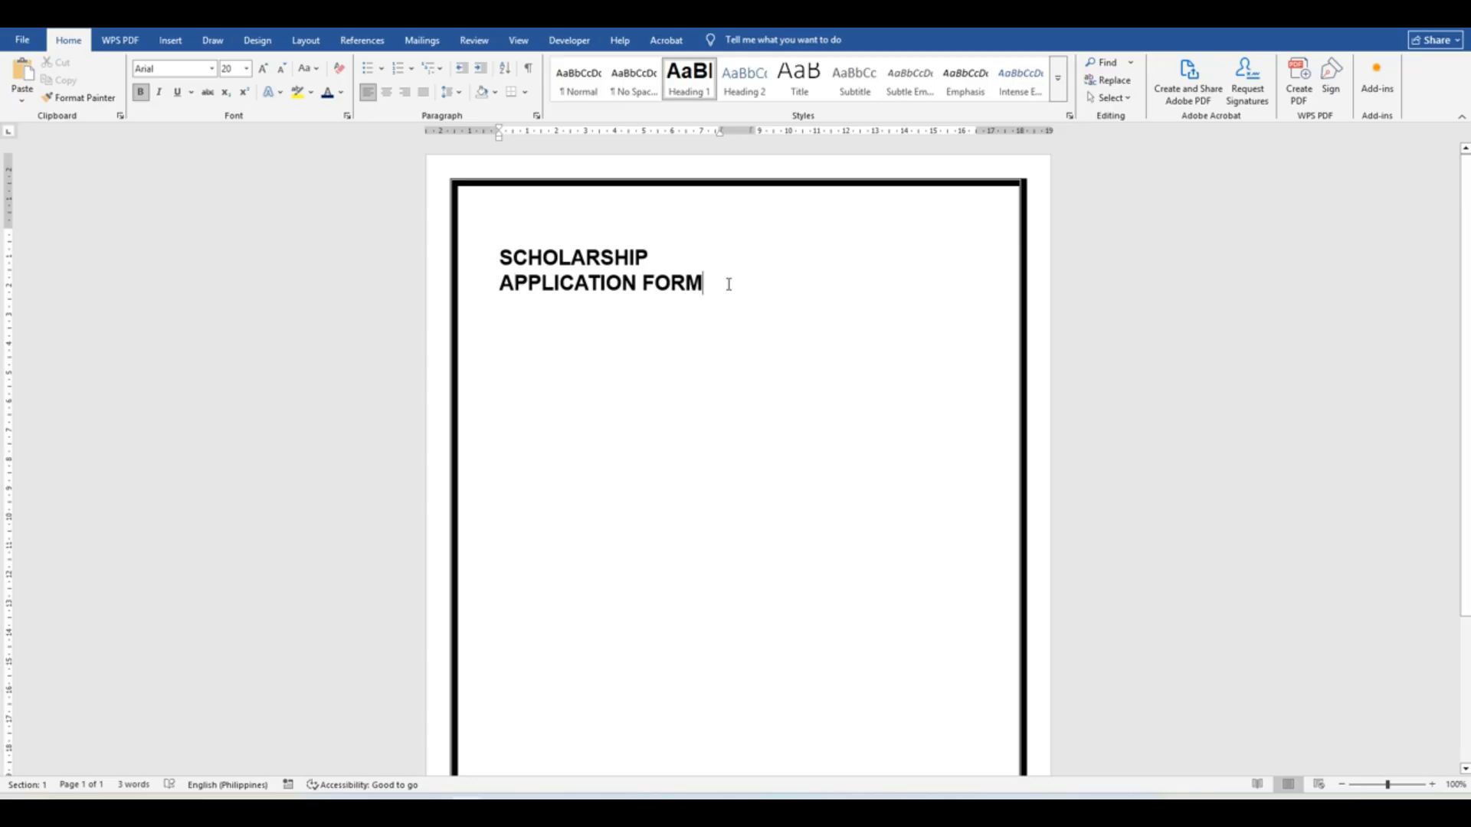
# - Copy the SCHOLARSHIP PURPOSE: line from the template and paste it on a new line below the title
pyautogui.press('Return')
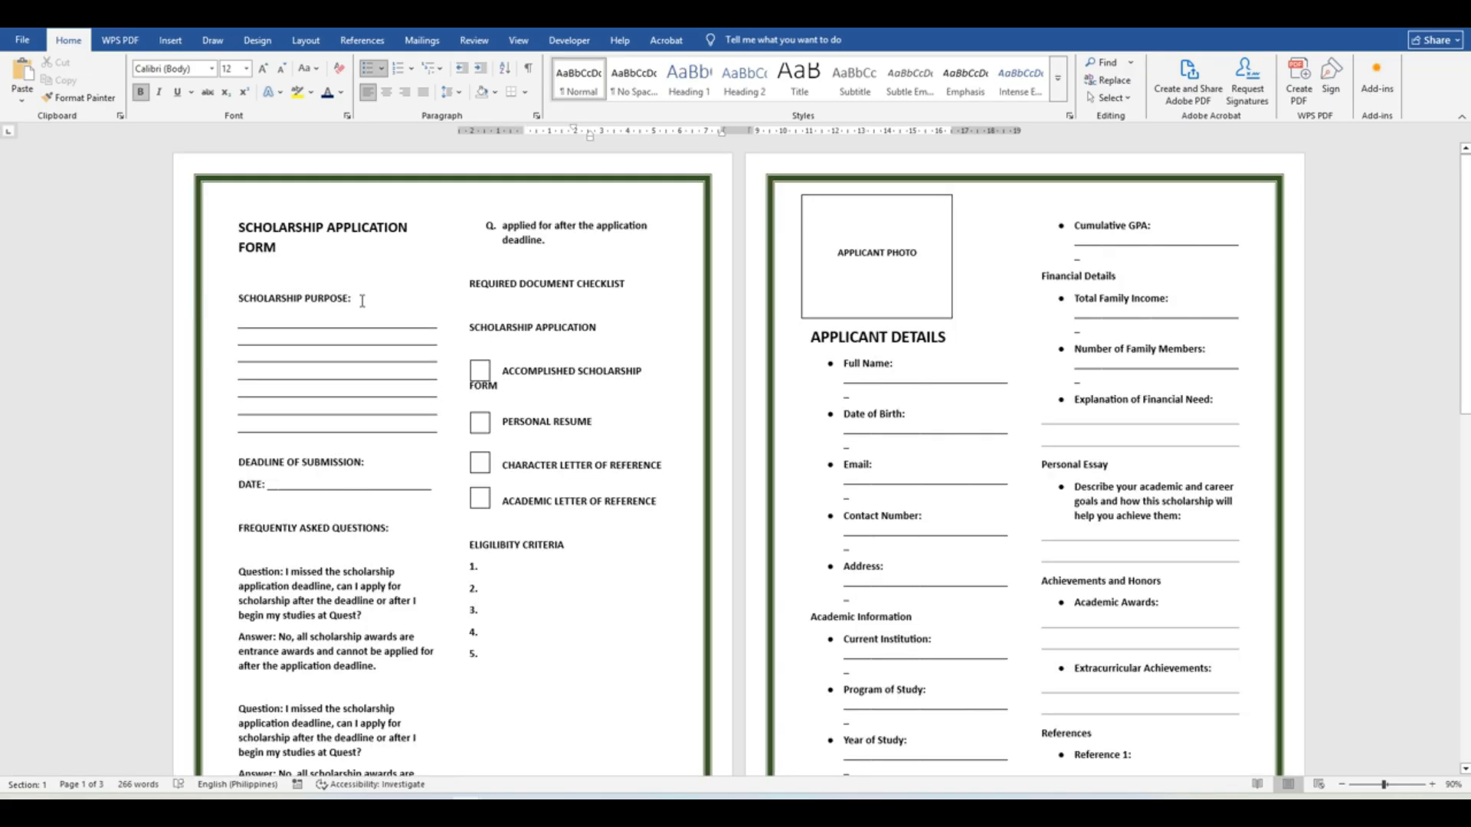
pyautogui.tripleClick(362, 301)
pyautogui.hotkey('ctrl', 'c')
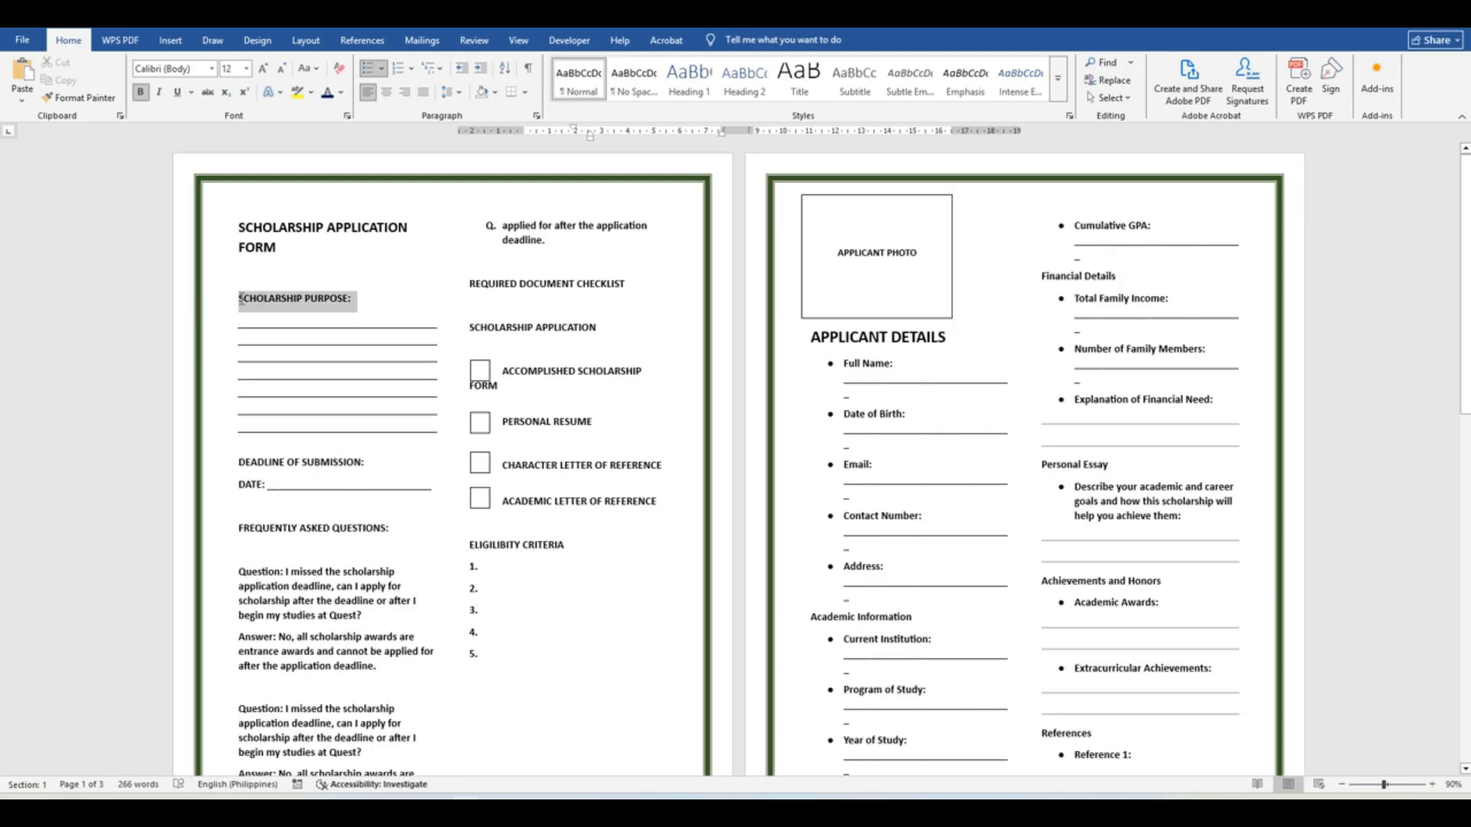
pyautogui.hotkey('alt', 'Tab')
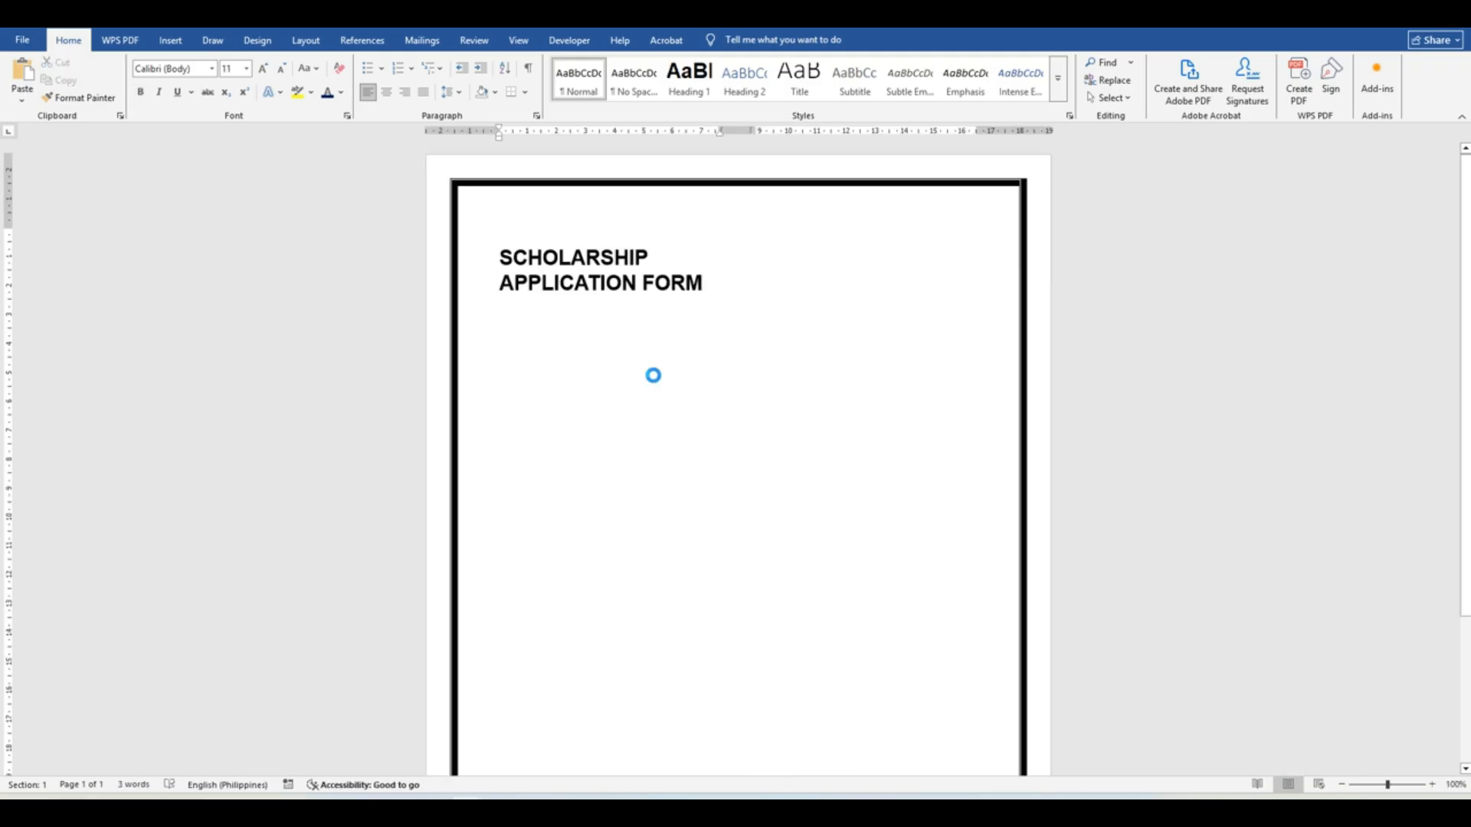
pyautogui.hotkey('ctrl', 'v')
# - Apply the Heading 2 style to the SCHOLARSHIP PURPOSE: line and set that style's font colour to Automatic
pyautogui.moveTo(643, 333); pyautogui.dragTo(509, 337)
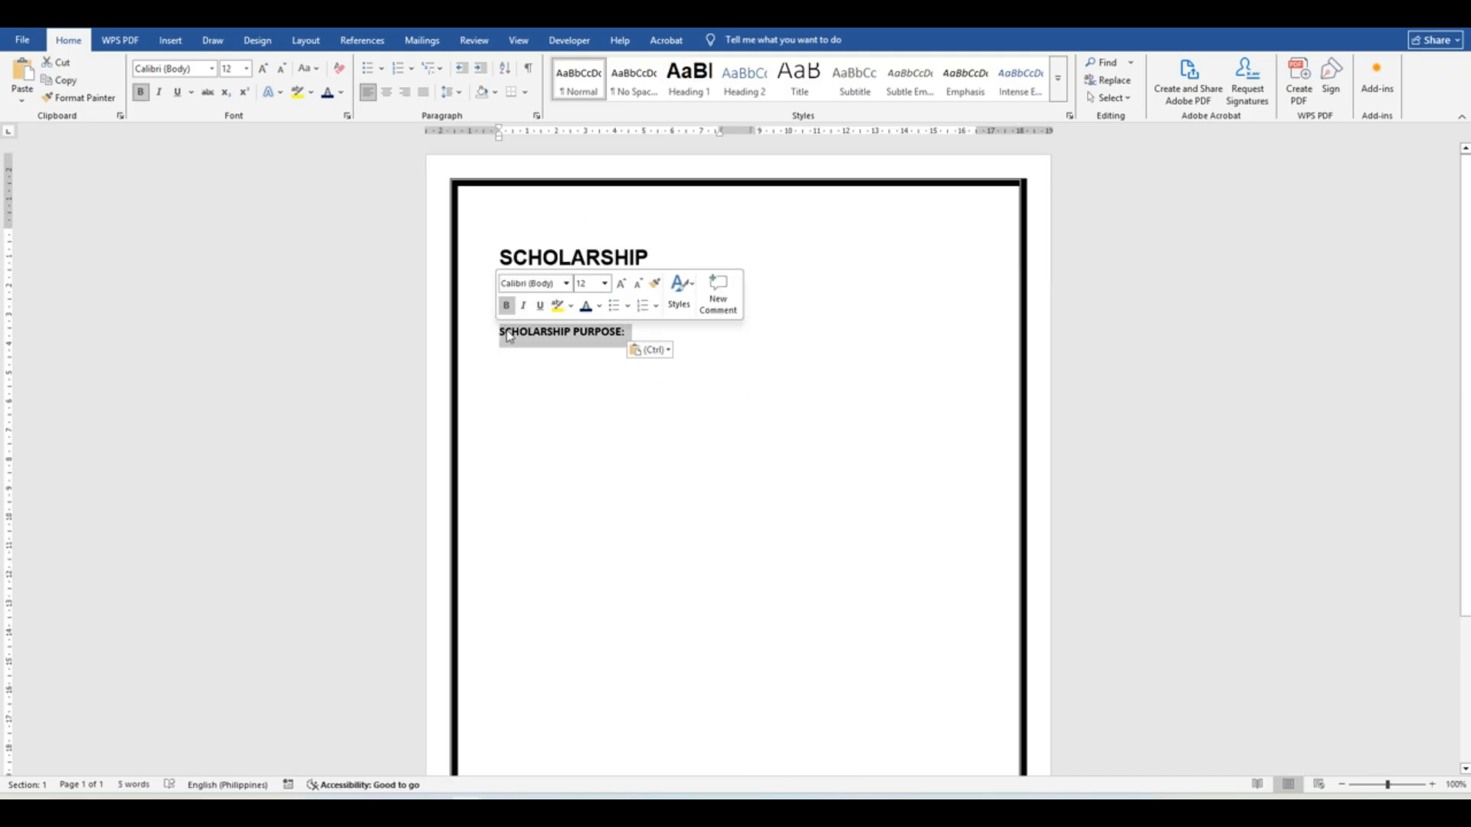
pyautogui.click(744, 76)
pyautogui.rightClick(747, 80)
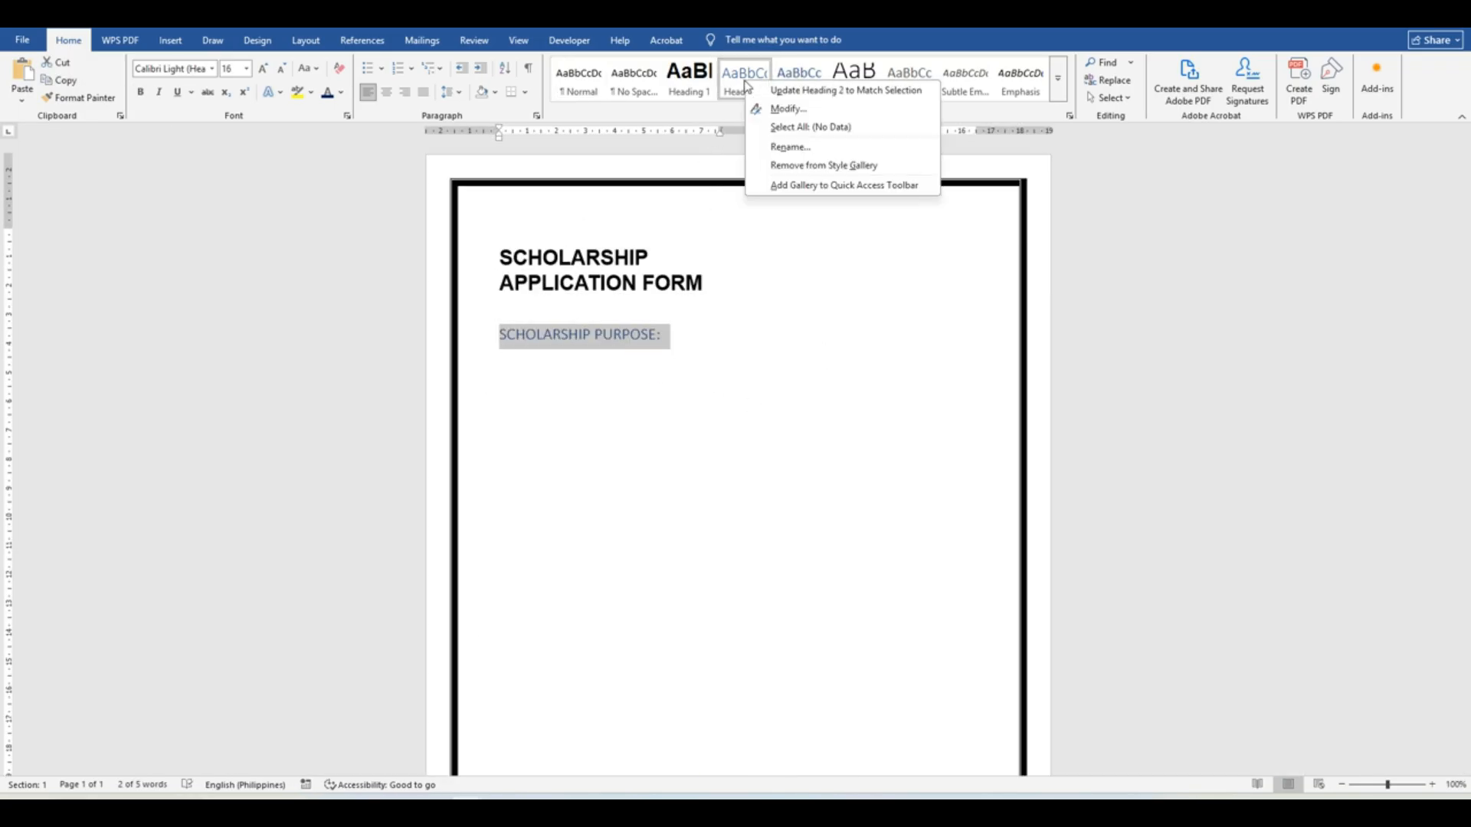
pyautogui.click(786, 108)
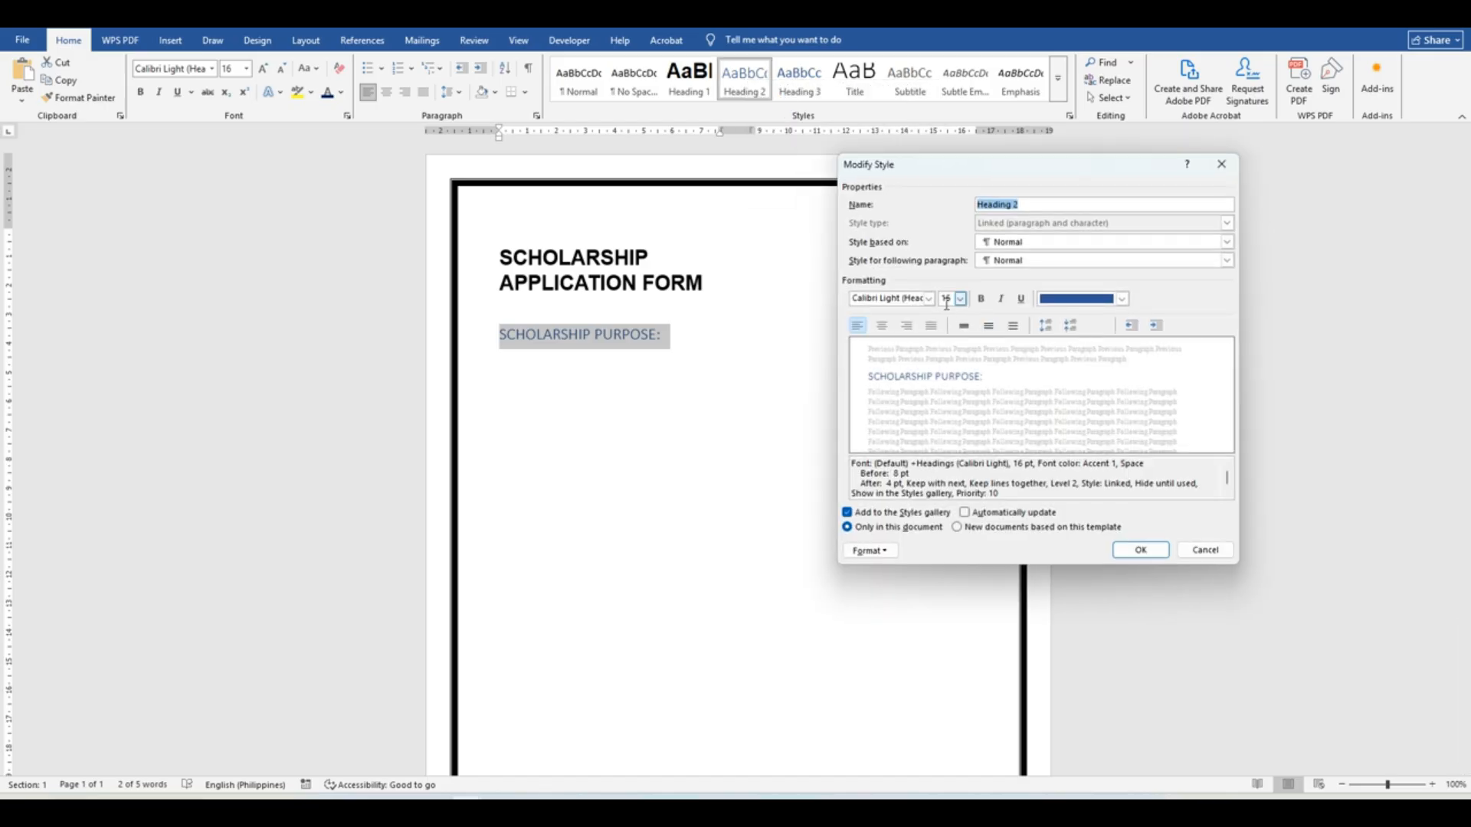
pyautogui.click(1122, 299)
pyautogui.click(1081, 318)
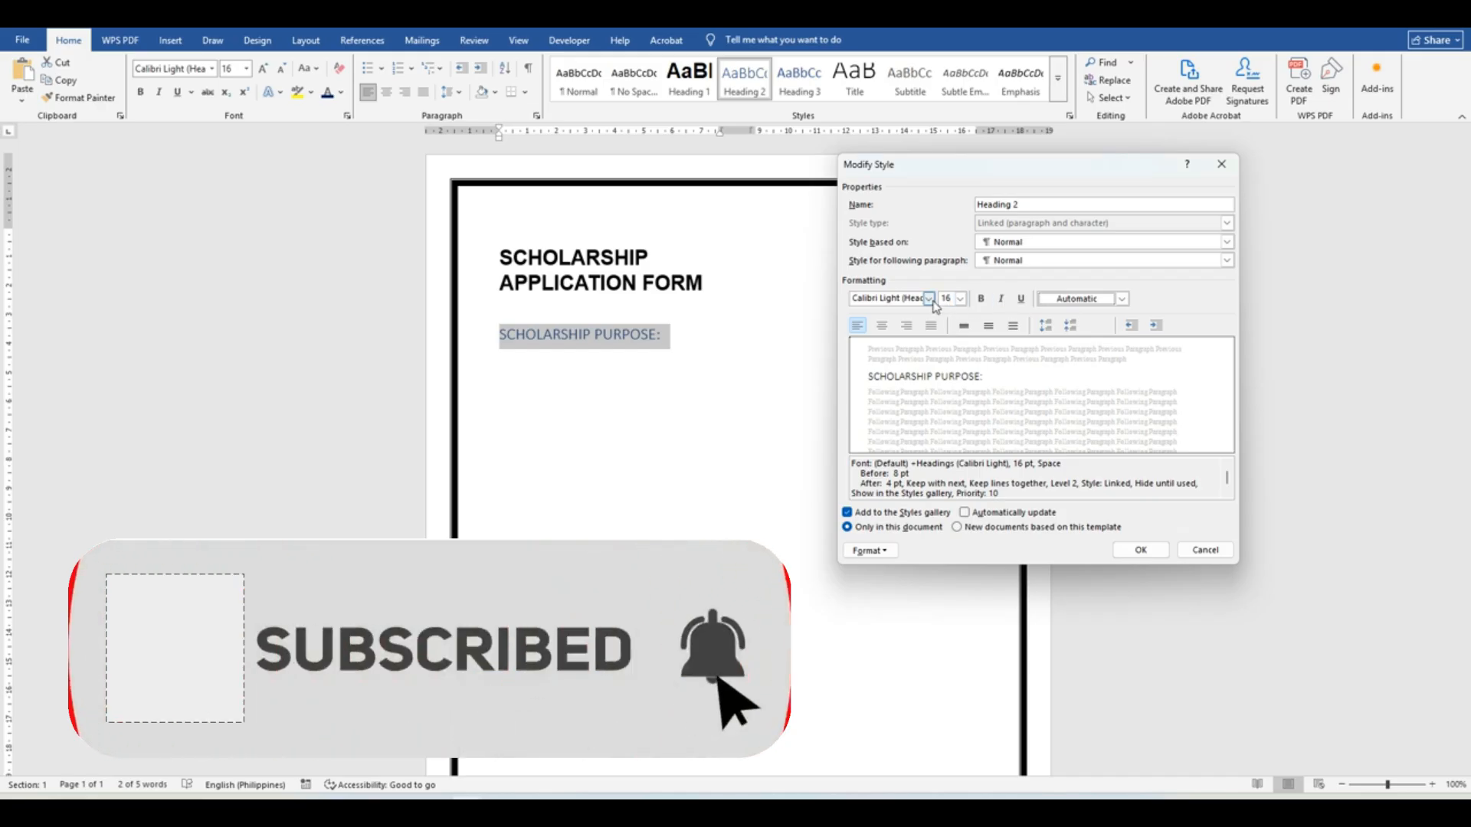
# - Set the Heading 2 style to bold Arial, turn on automatic updating, and apply the changes
pyautogui.click(929, 299)
pyautogui.click(866, 350)
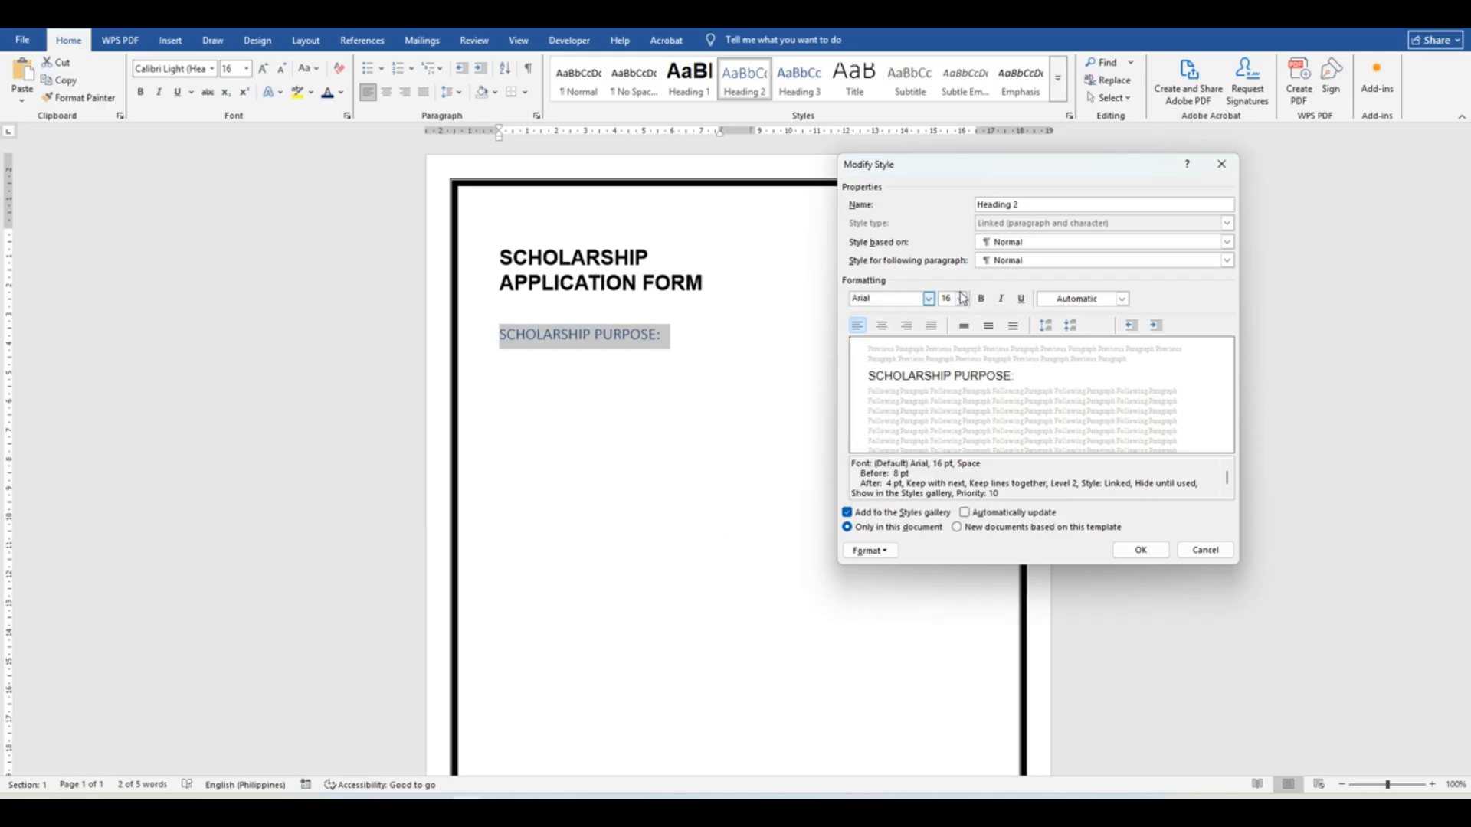
pyautogui.click(981, 299)
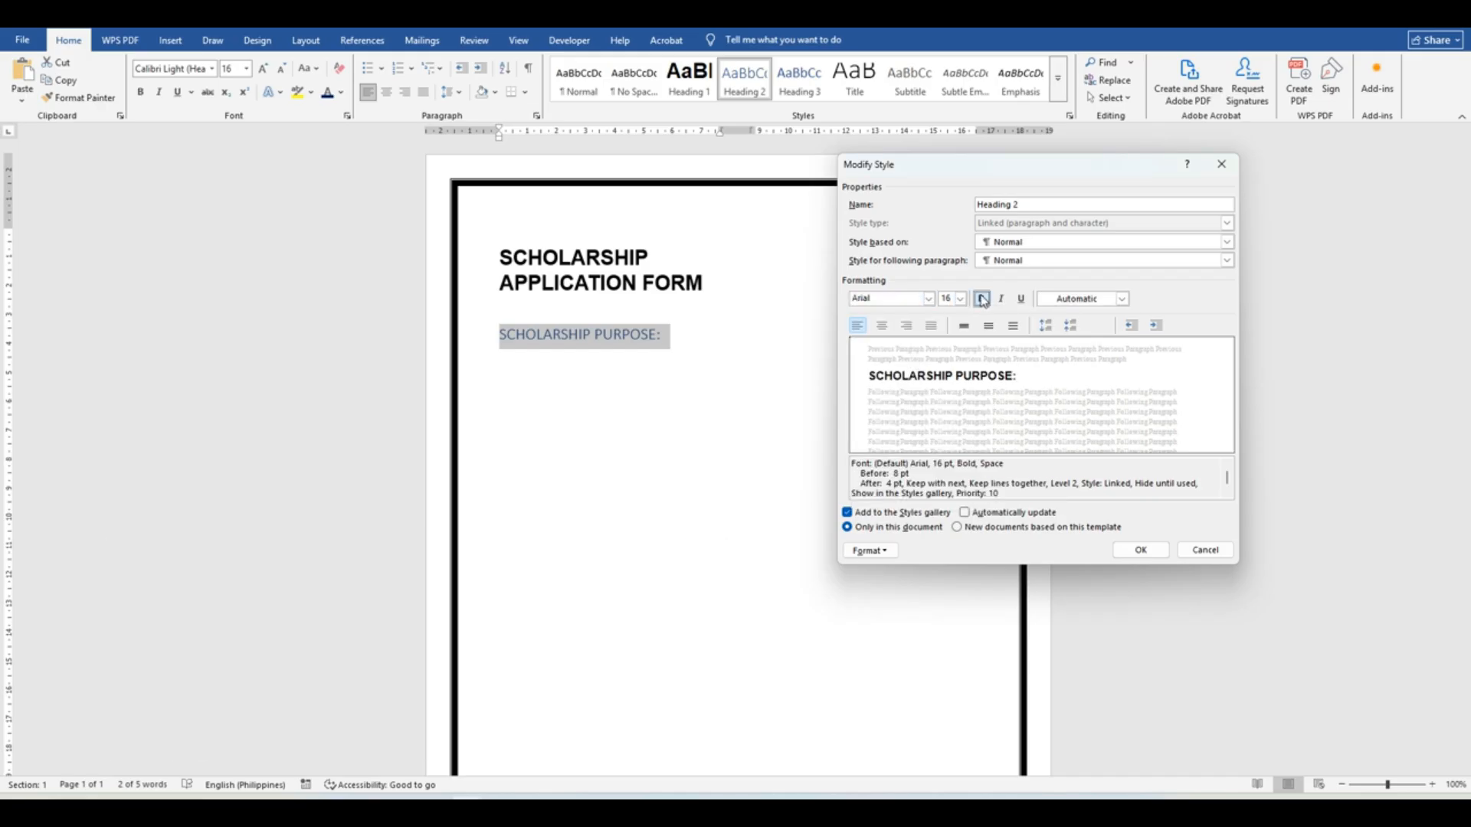
pyautogui.click(964, 513)
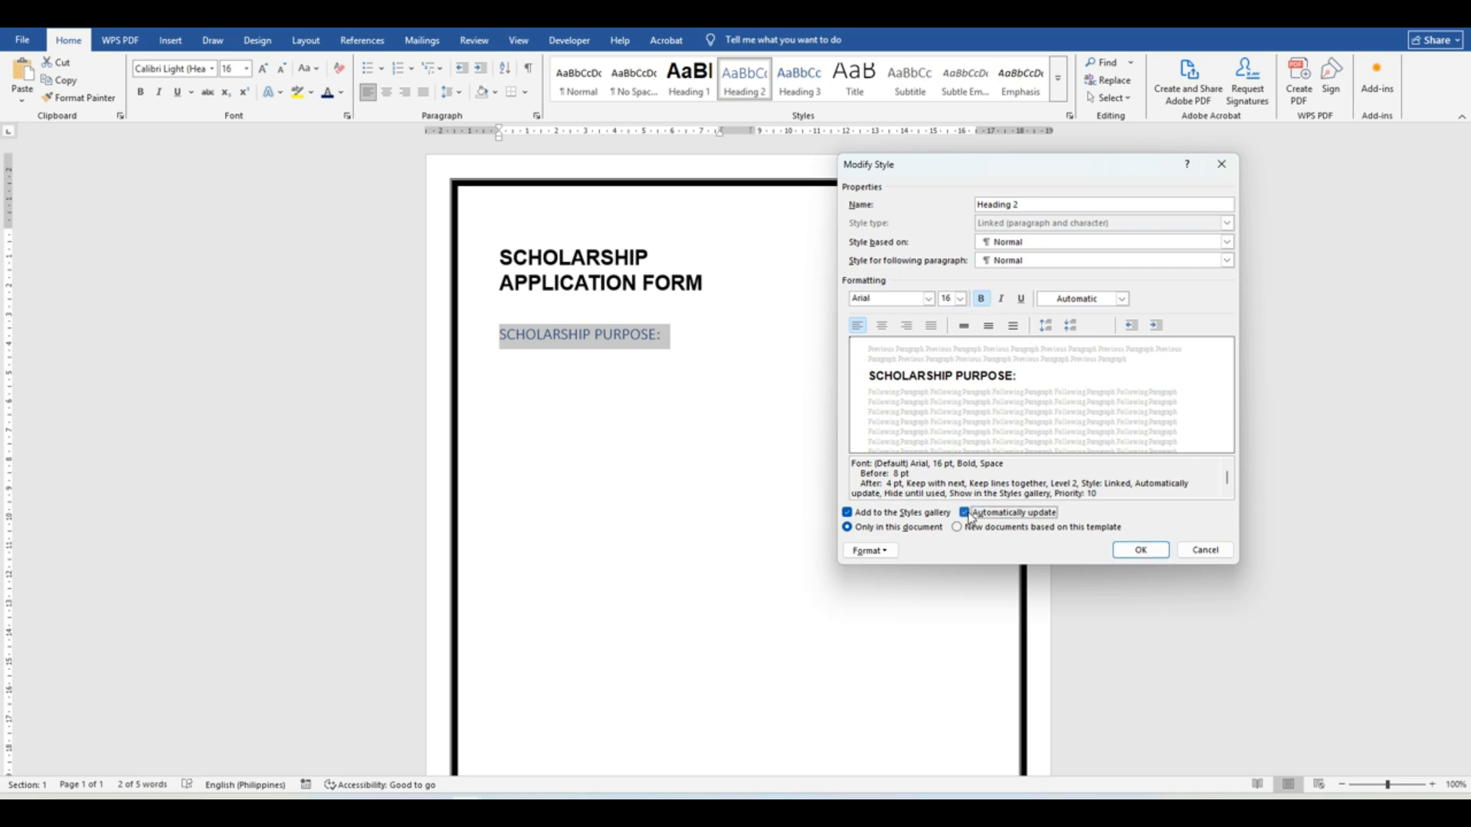
pyautogui.click(1160, 557)
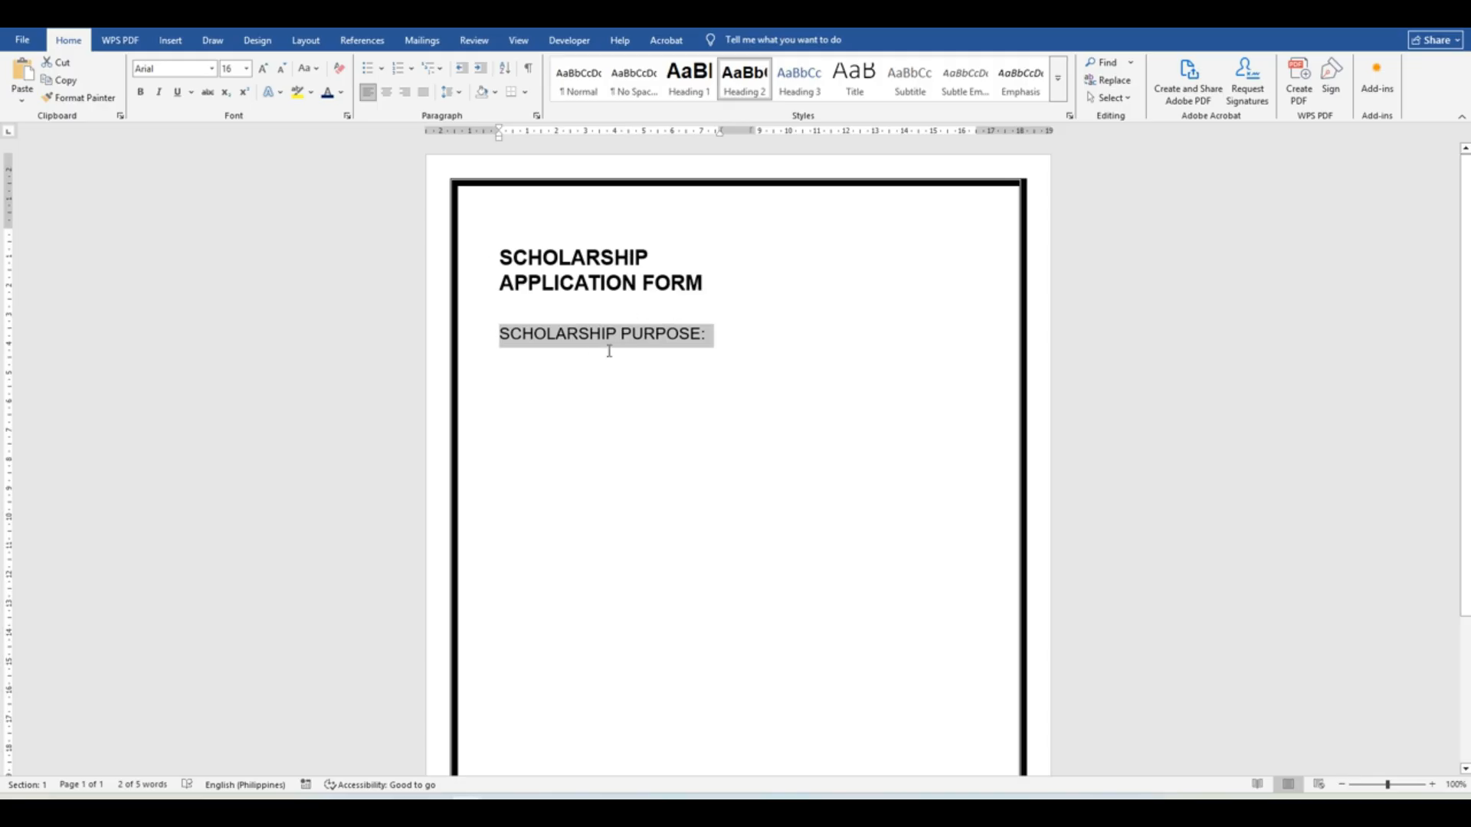
# - Modify the Heading 2 style again to 14 pt bold so that SCHOLARSHIP PURPOSE: takes on the formatting
pyautogui.rightClick(743, 82)
pyautogui.click(788, 119)
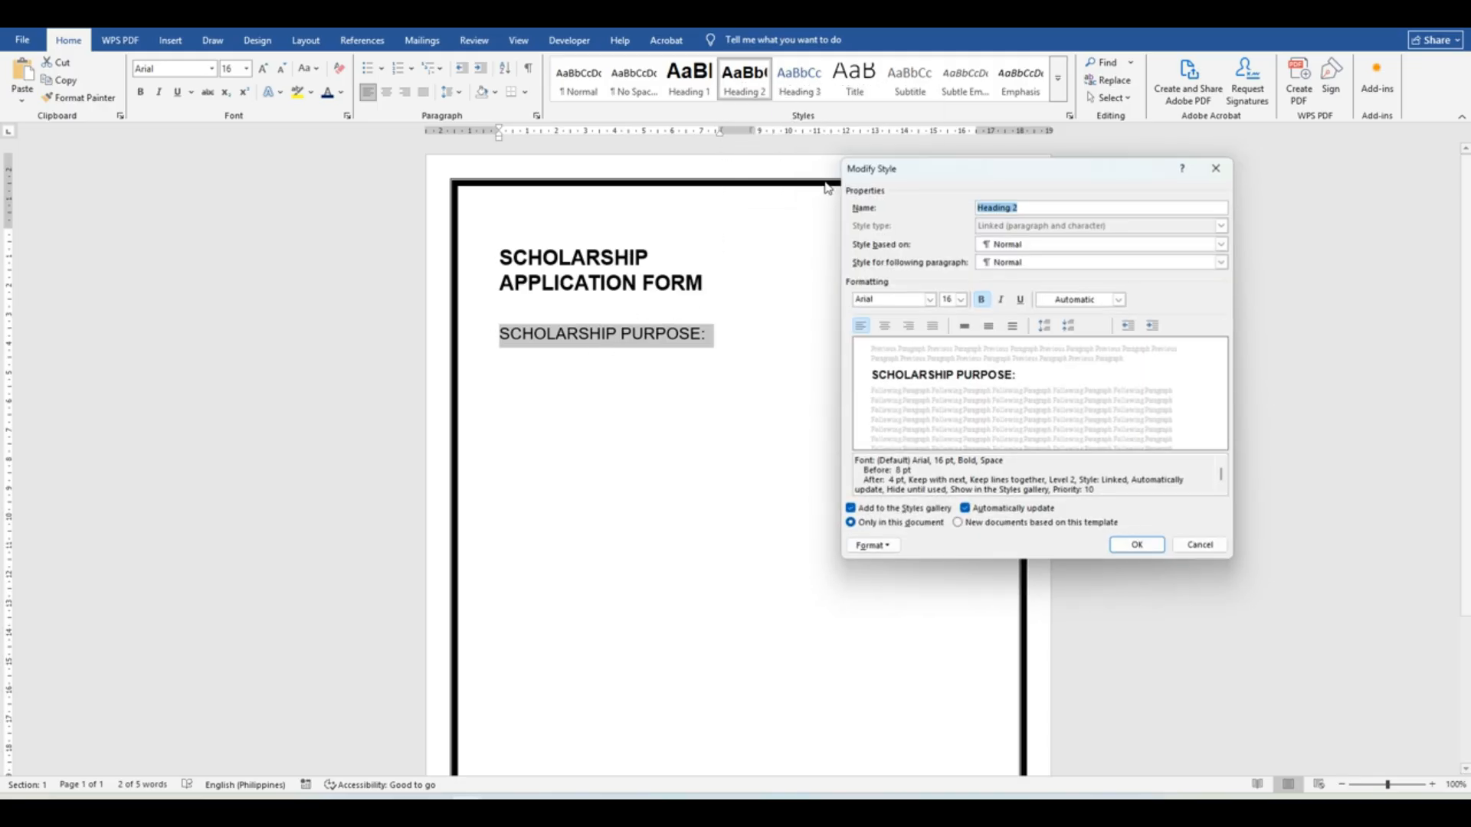
pyautogui.click(981, 299)
pyautogui.click(960, 299)
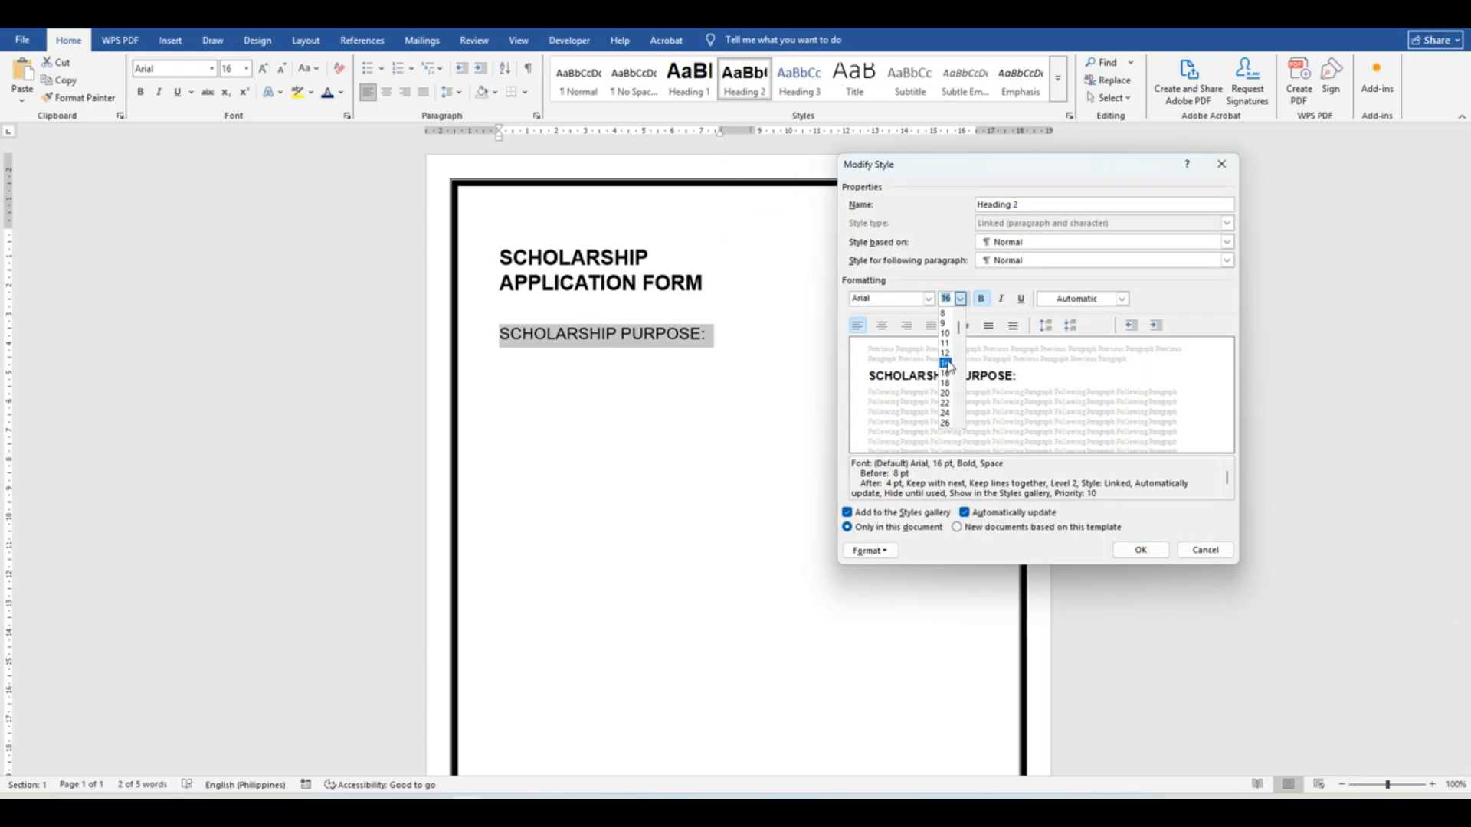
pyautogui.click(948, 368)
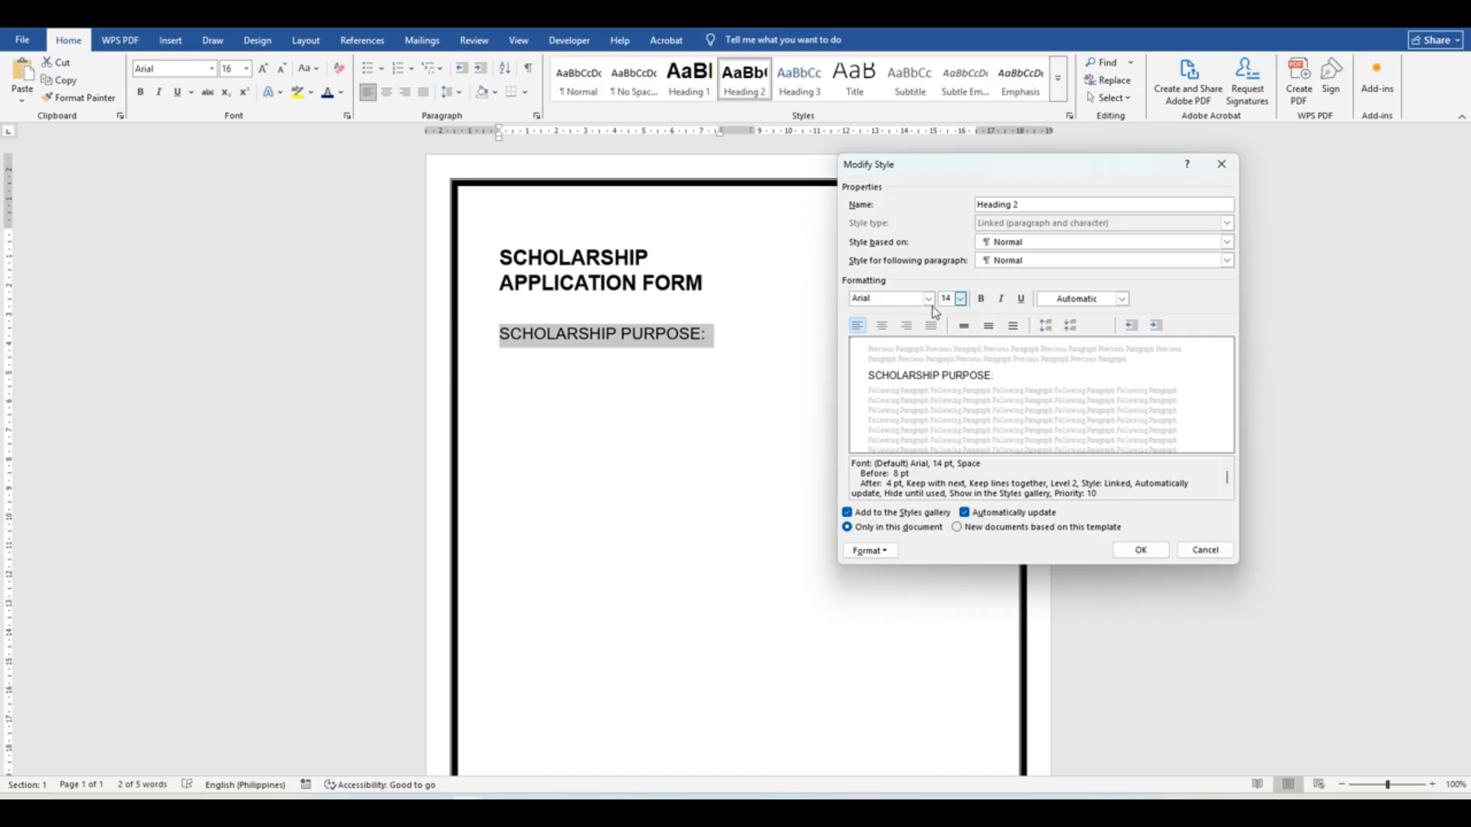
pyautogui.click(981, 299)
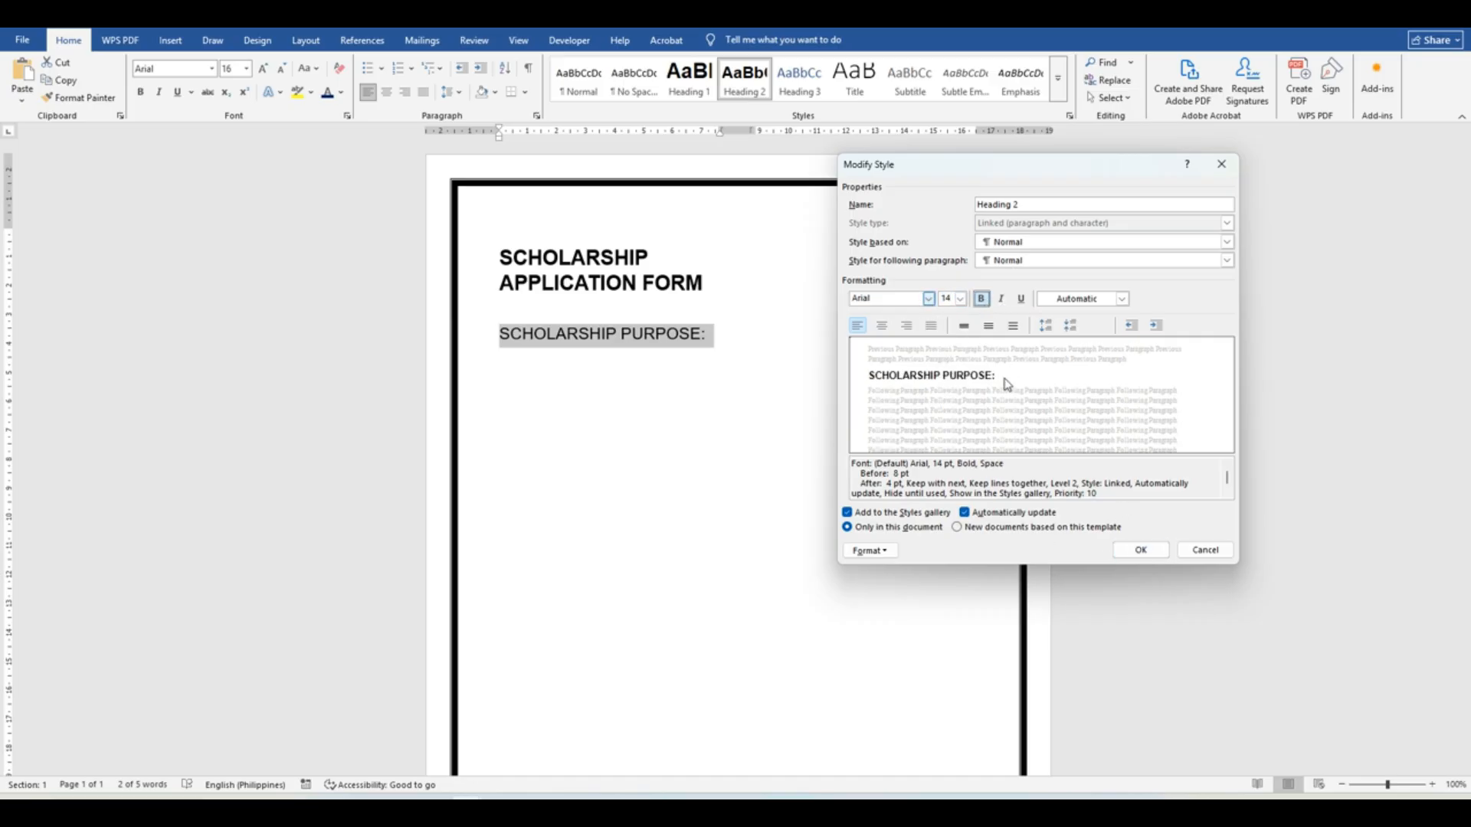
pyautogui.click(1125, 557)
pyautogui.click(821, 410)
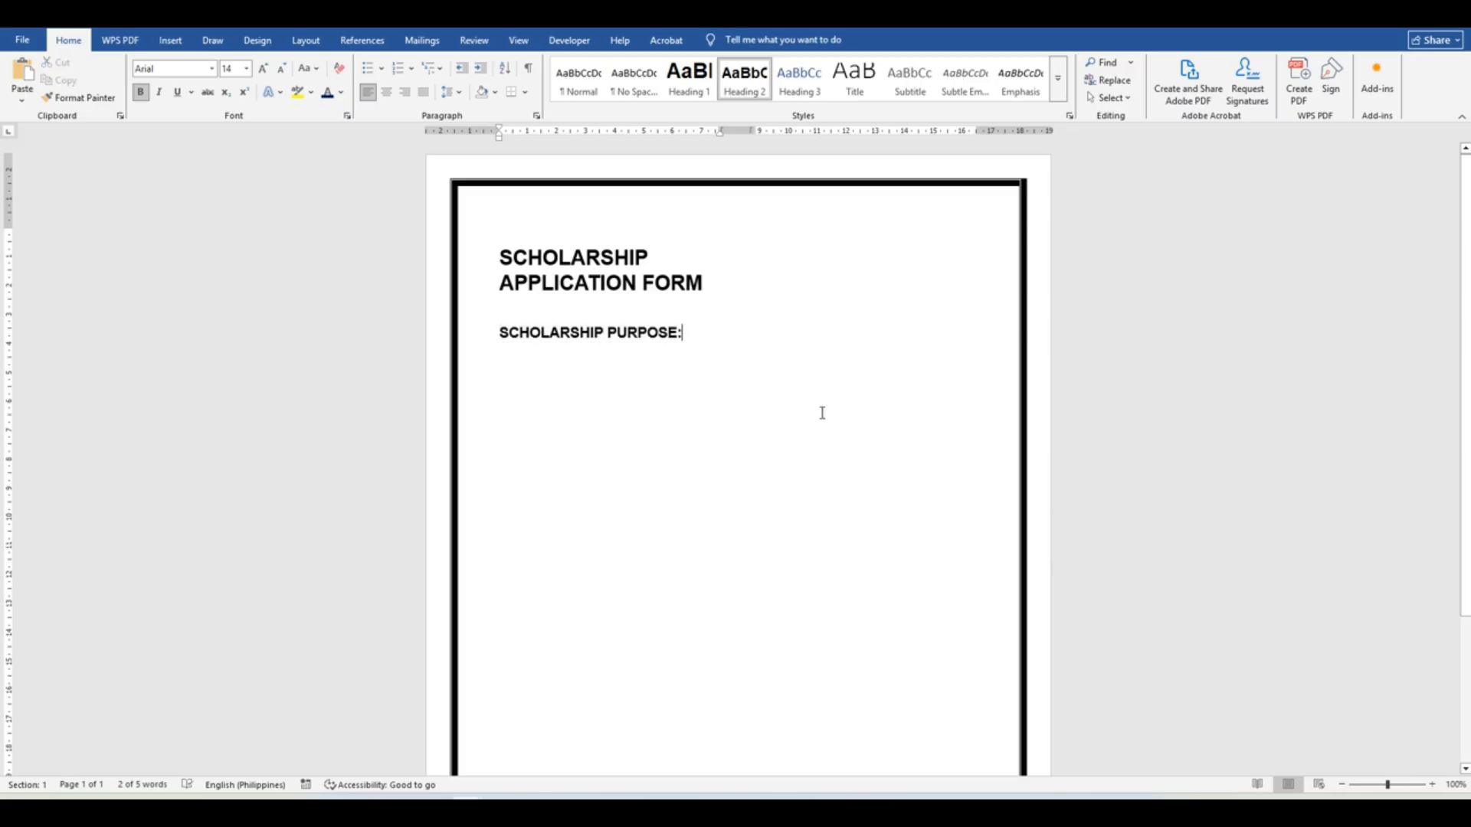
# - Add six column-wide horizontal writing lines below the SCHOLARSHIP PURPOSE: heading
pyautogui.press('Return')
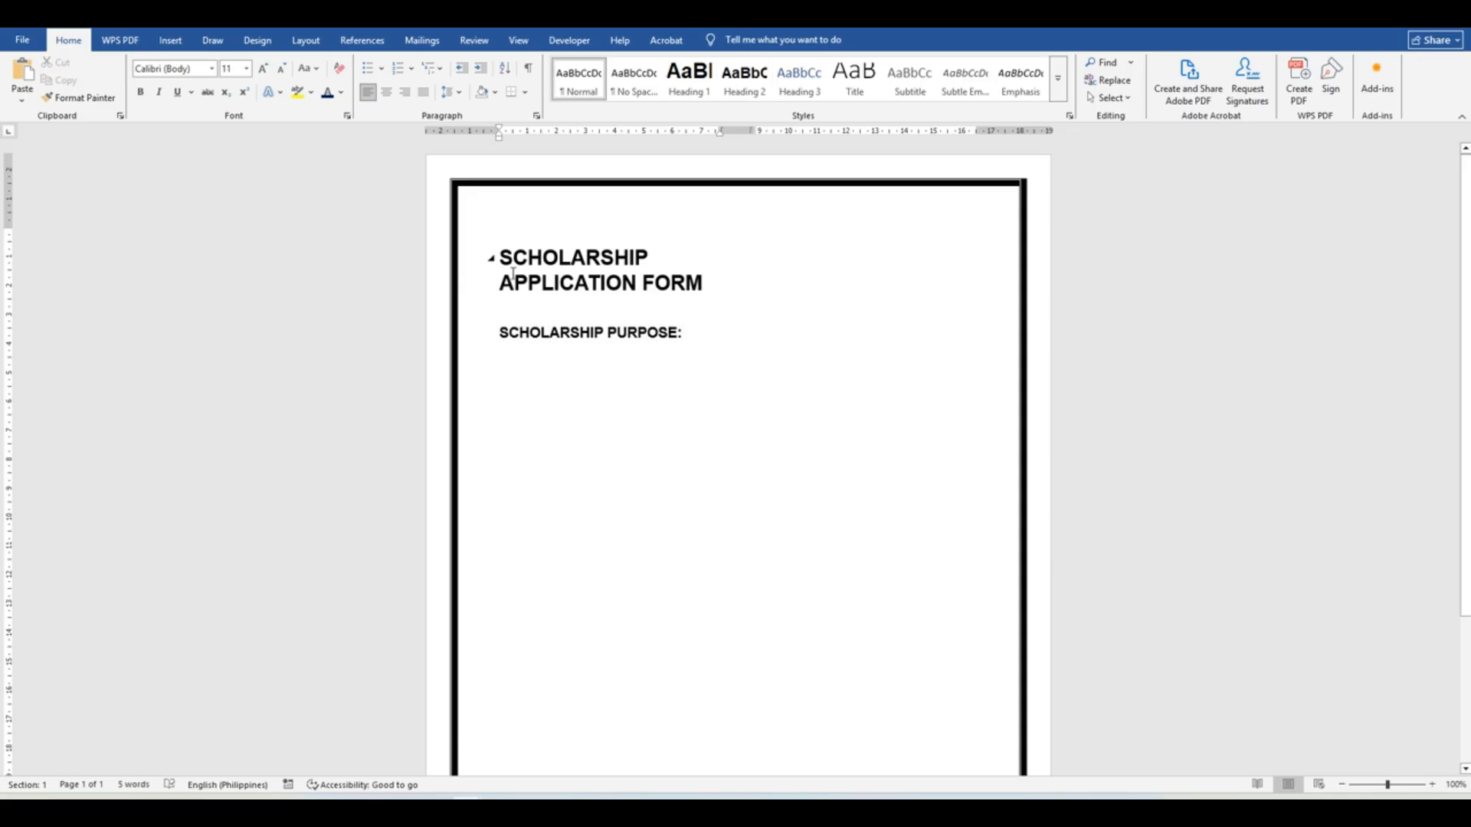
pyautogui.press('Return')
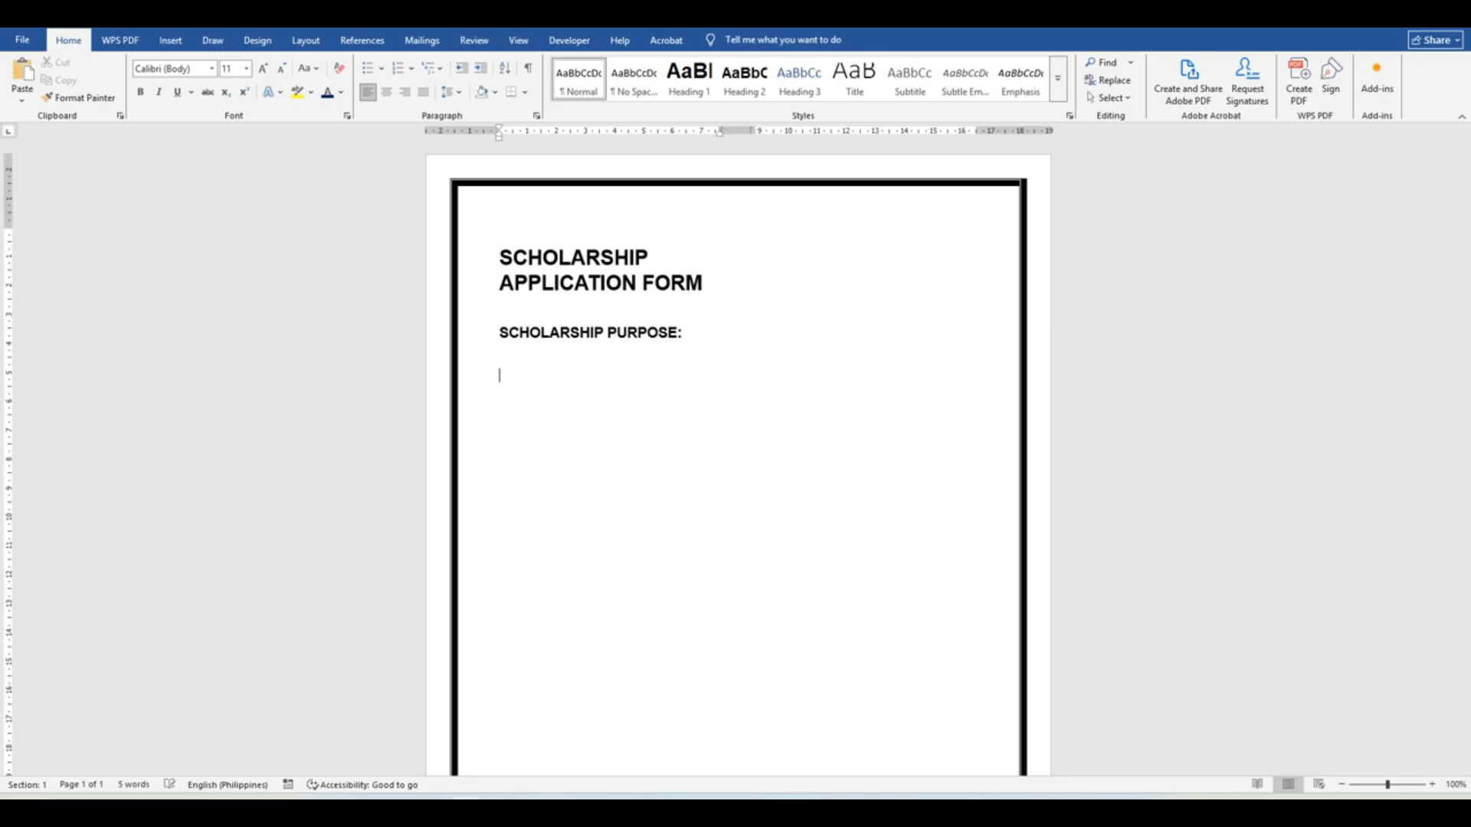
pyautogui.write('___________________________________')
pyautogui.press('Return')
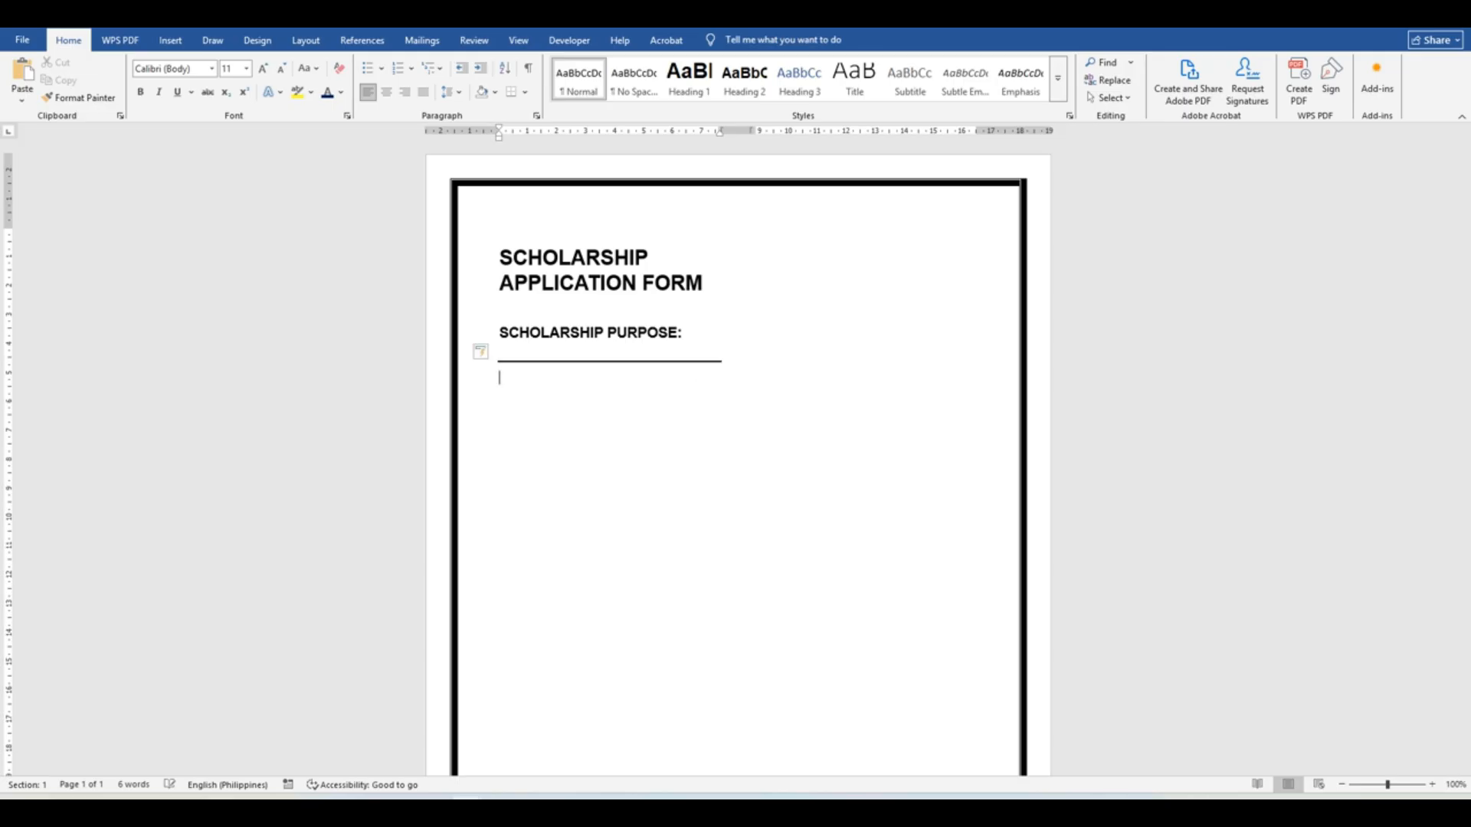
pyautogui.write('_________')
pyautogui.press('Return')
pyautogui.write('_____________________________________')
pyautogui.press('Return')
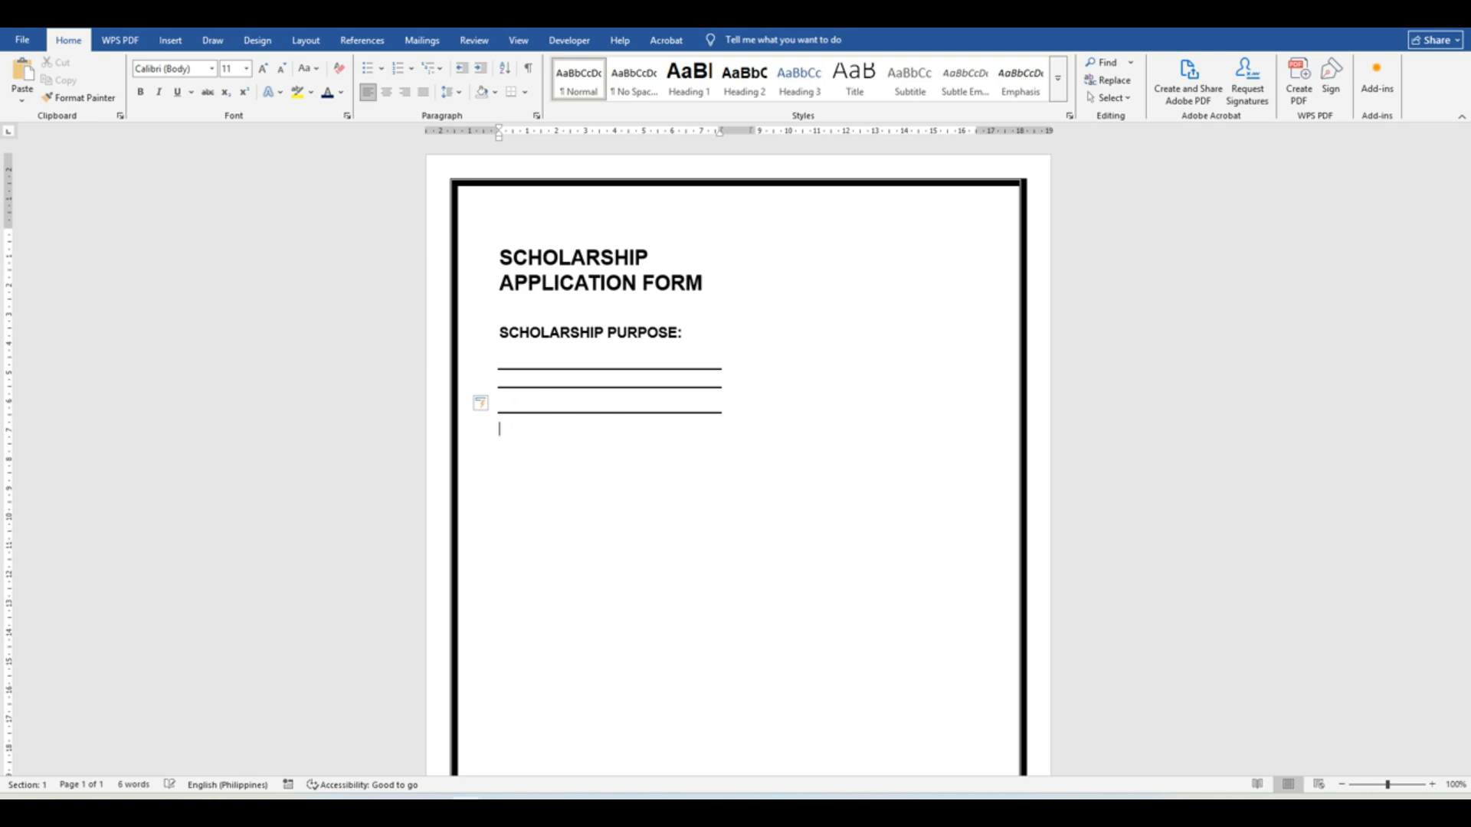
pyautogui.write('______________________')
pyautogui.press('Return')
pyautogui.write('________________')
pyautogui.press('Return')
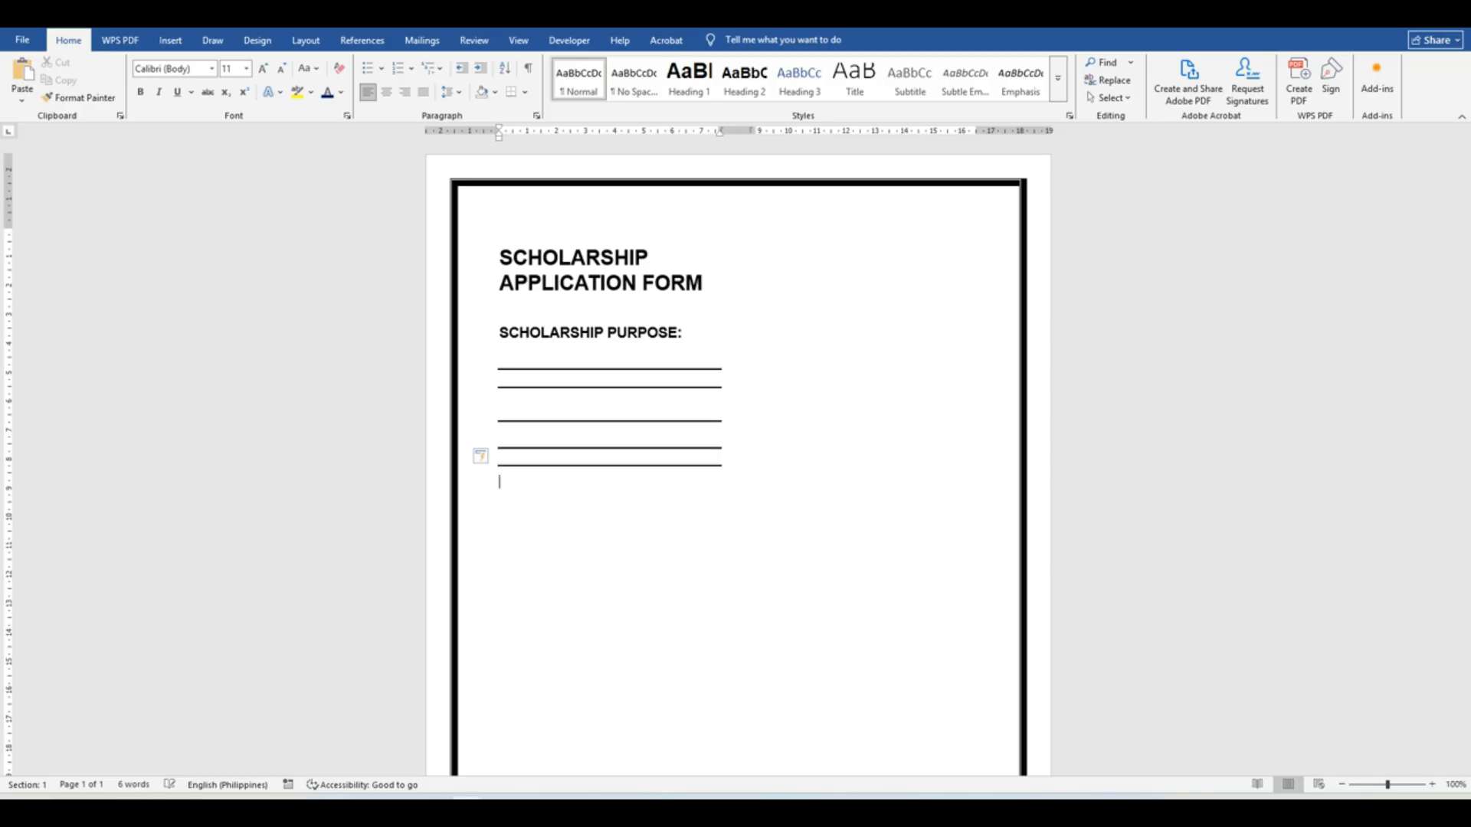
pyautogui.write('_________________________')
pyautogui.press('Return')
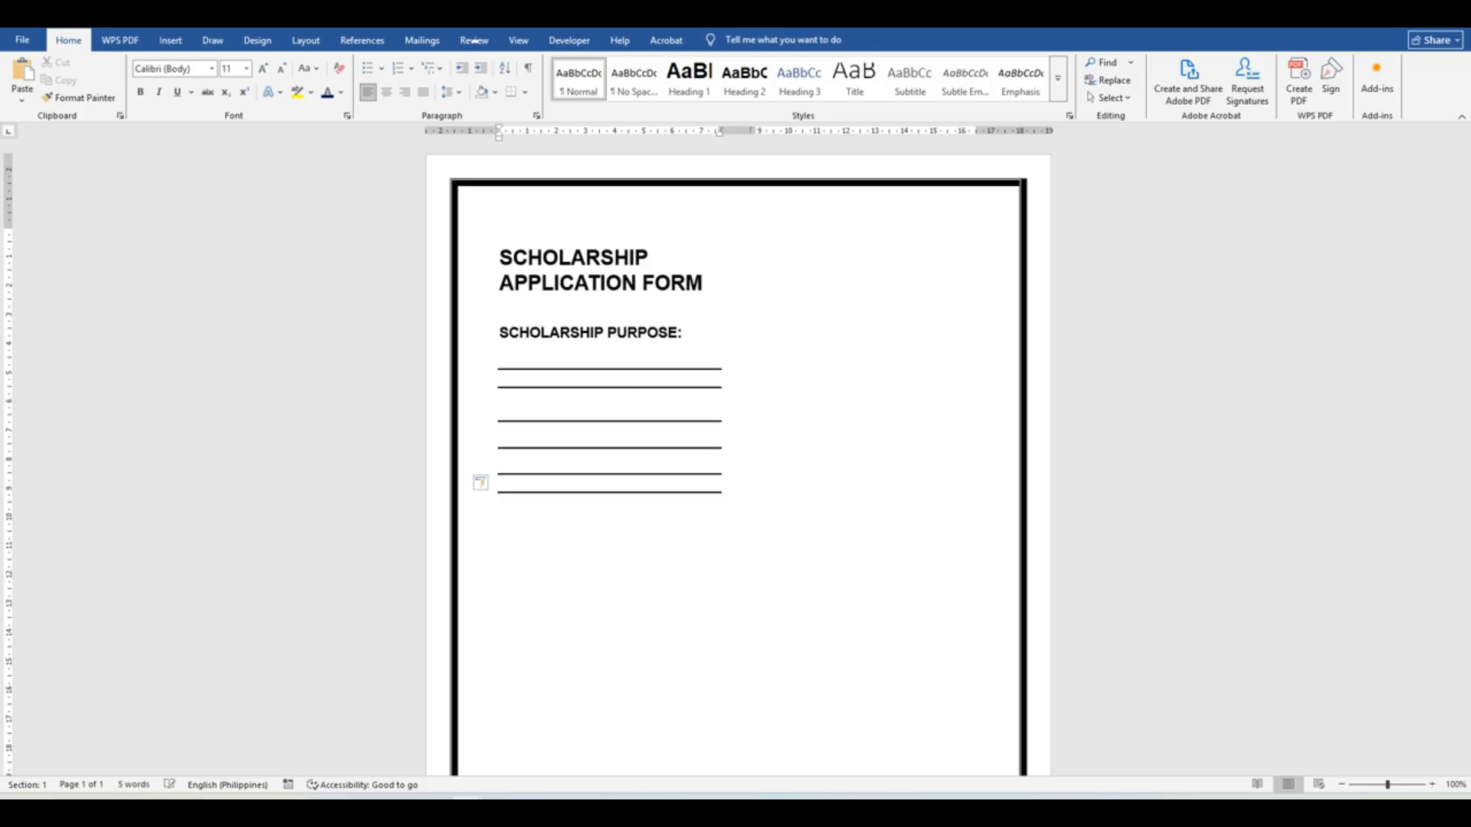
# - Remove the space after paragraph from the six writing lines under SCHOLARSHIP PURPOSE:
pyautogui.moveTo(736, 494); pyautogui.dragTo(541, 379)
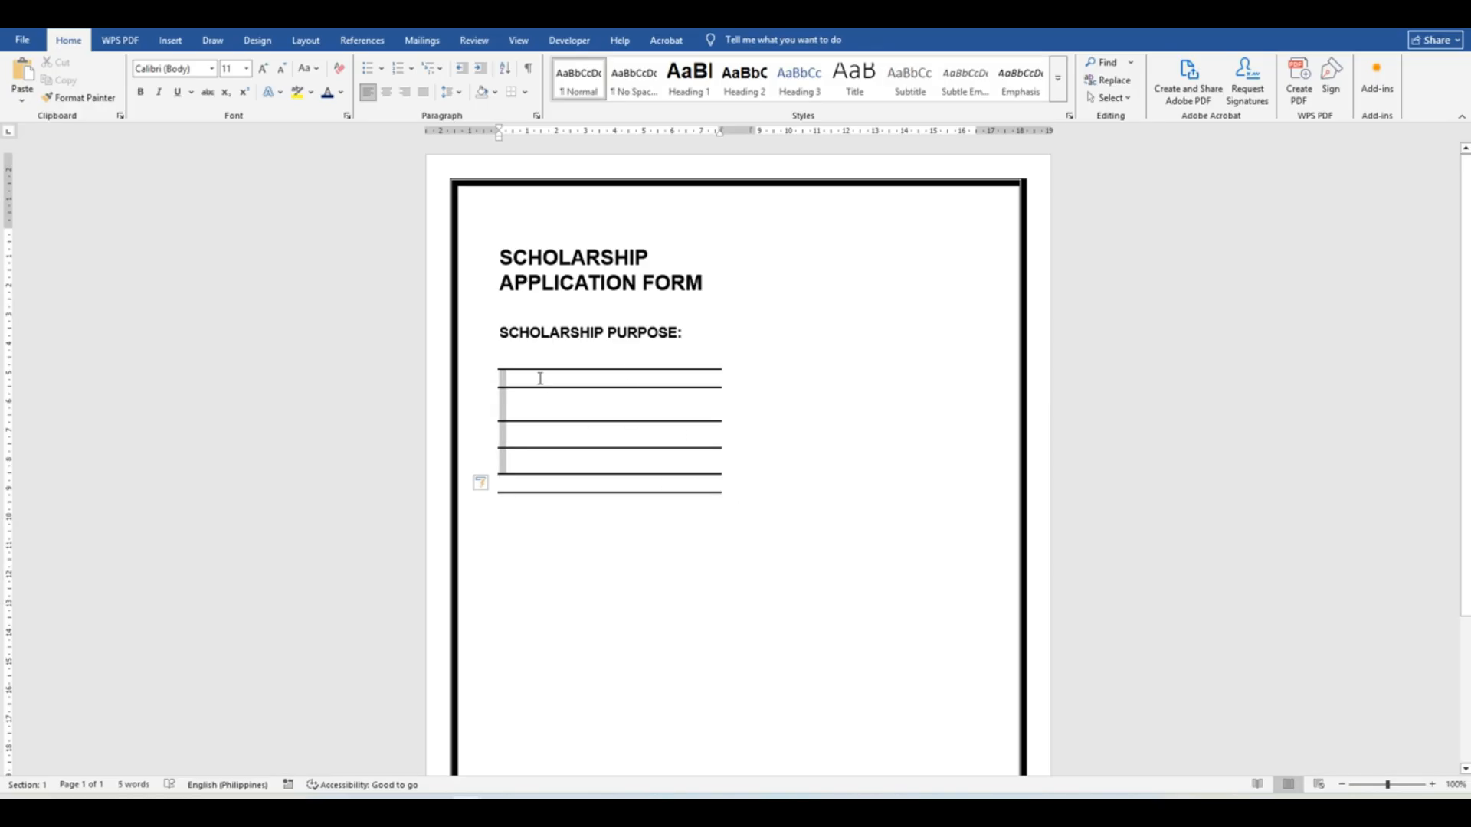
pyautogui.click(519, 537)
pyautogui.moveTo(504, 491); pyautogui.dragTo(500, 371)
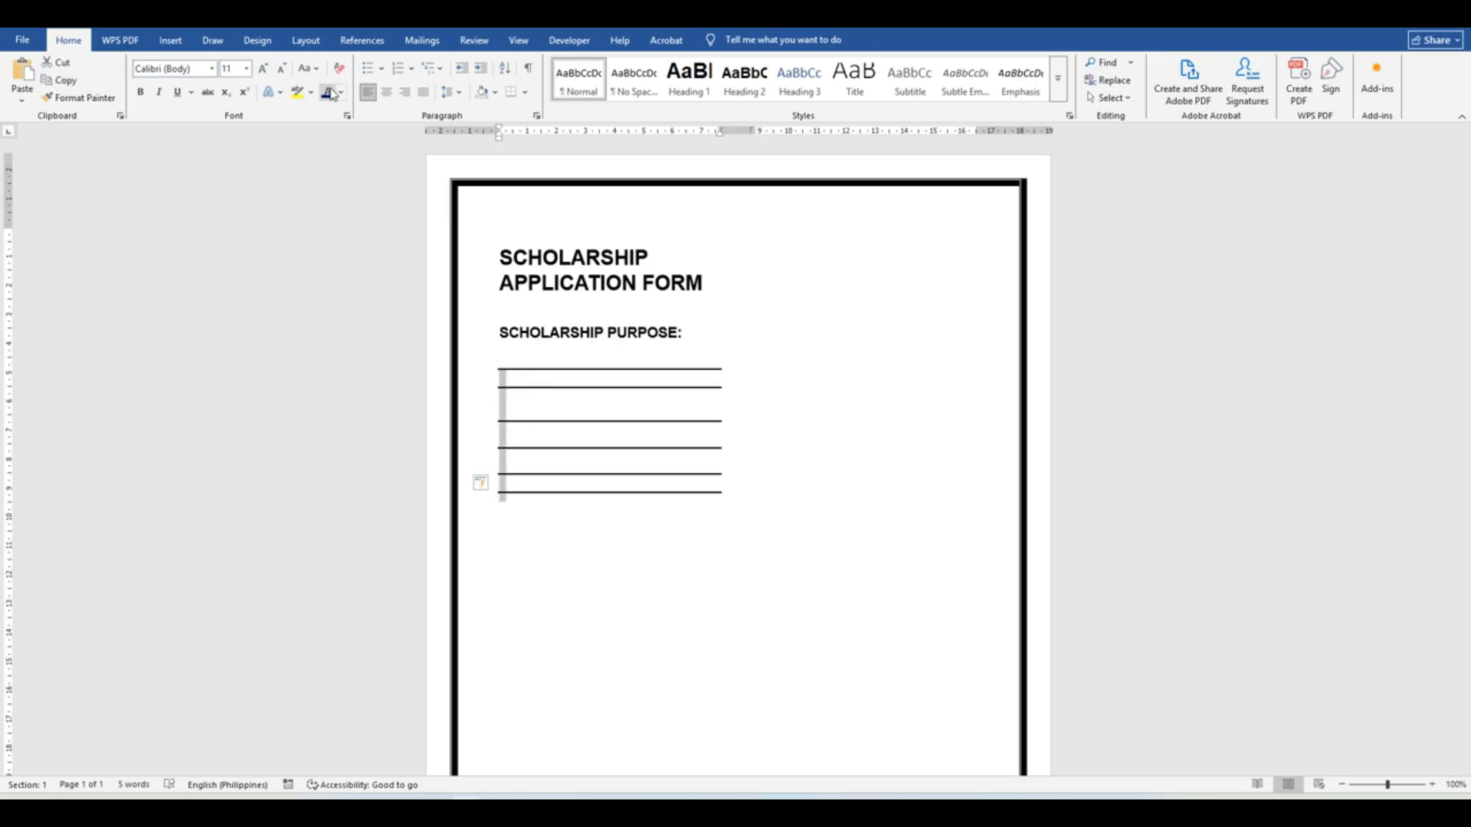
pyautogui.click(452, 93)
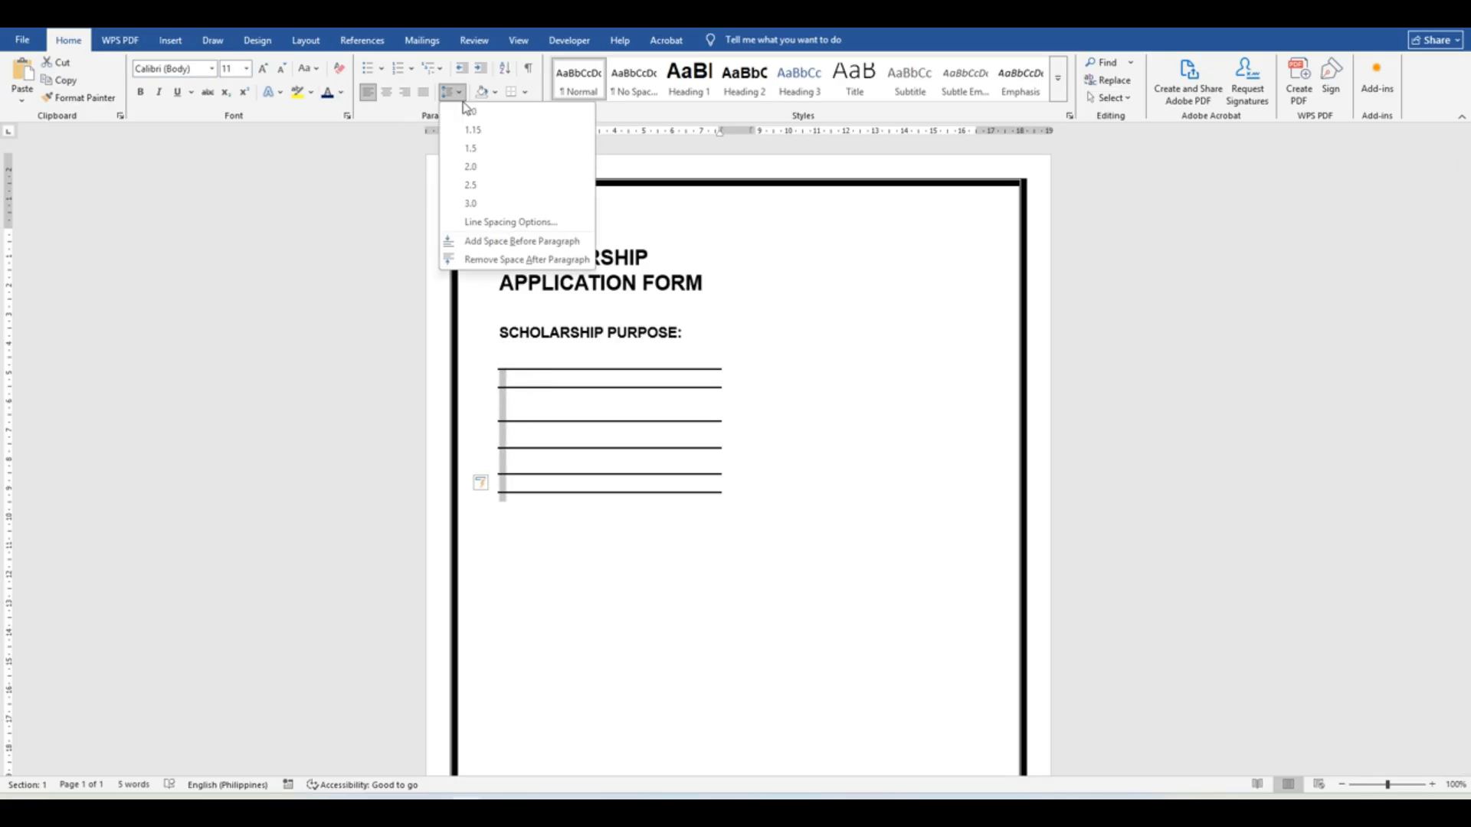
pyautogui.click(509, 260)
pyautogui.click(658, 502)
# - Modify the Heading 2 style of the SCHOLARSHIP PURPOSE: heading to a 12 pt font size
pyautogui.click(711, 334)
pyautogui.tripleClick(631, 322)
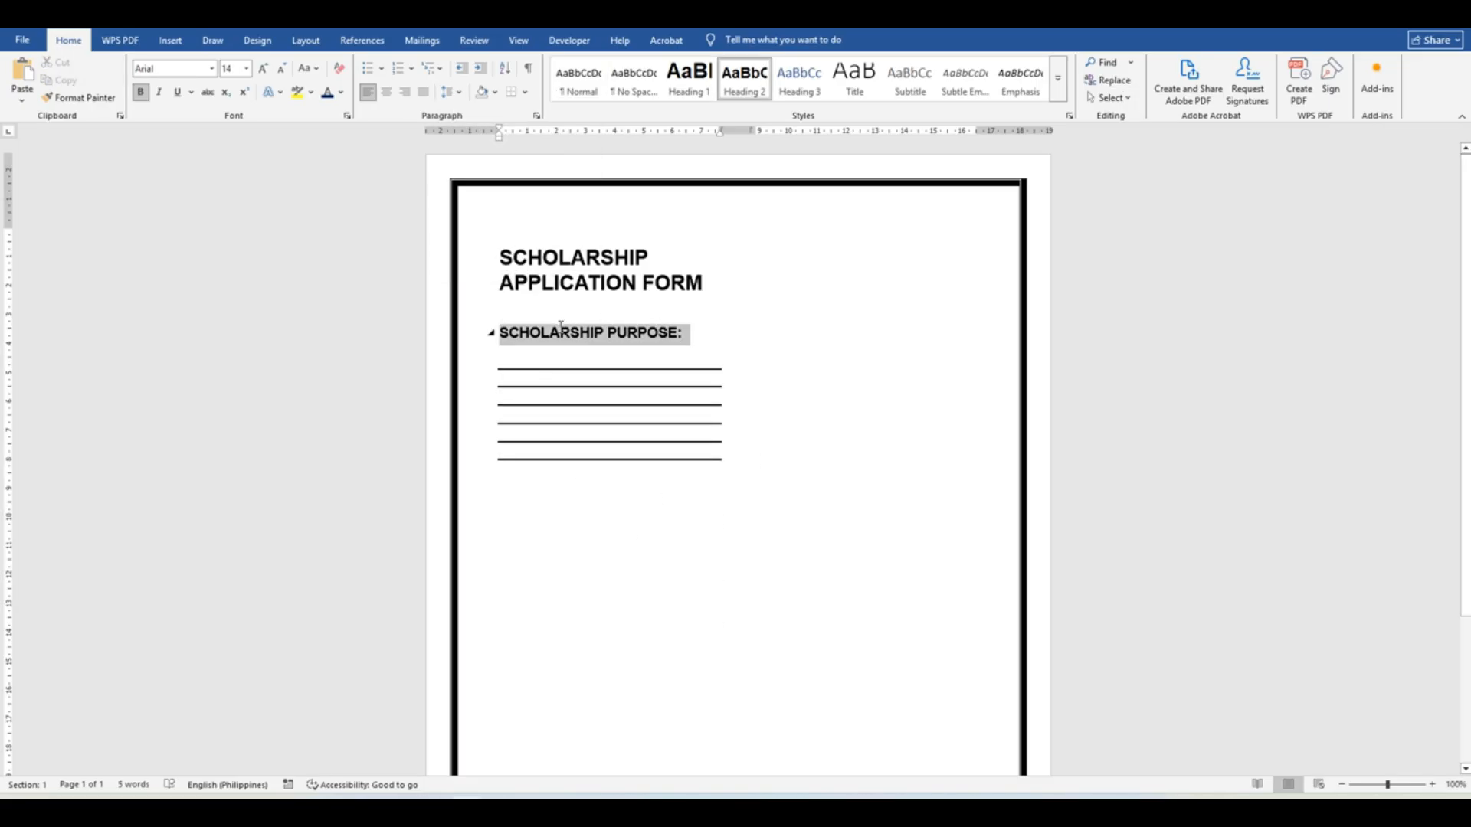
pyautogui.rightClick(744, 77)
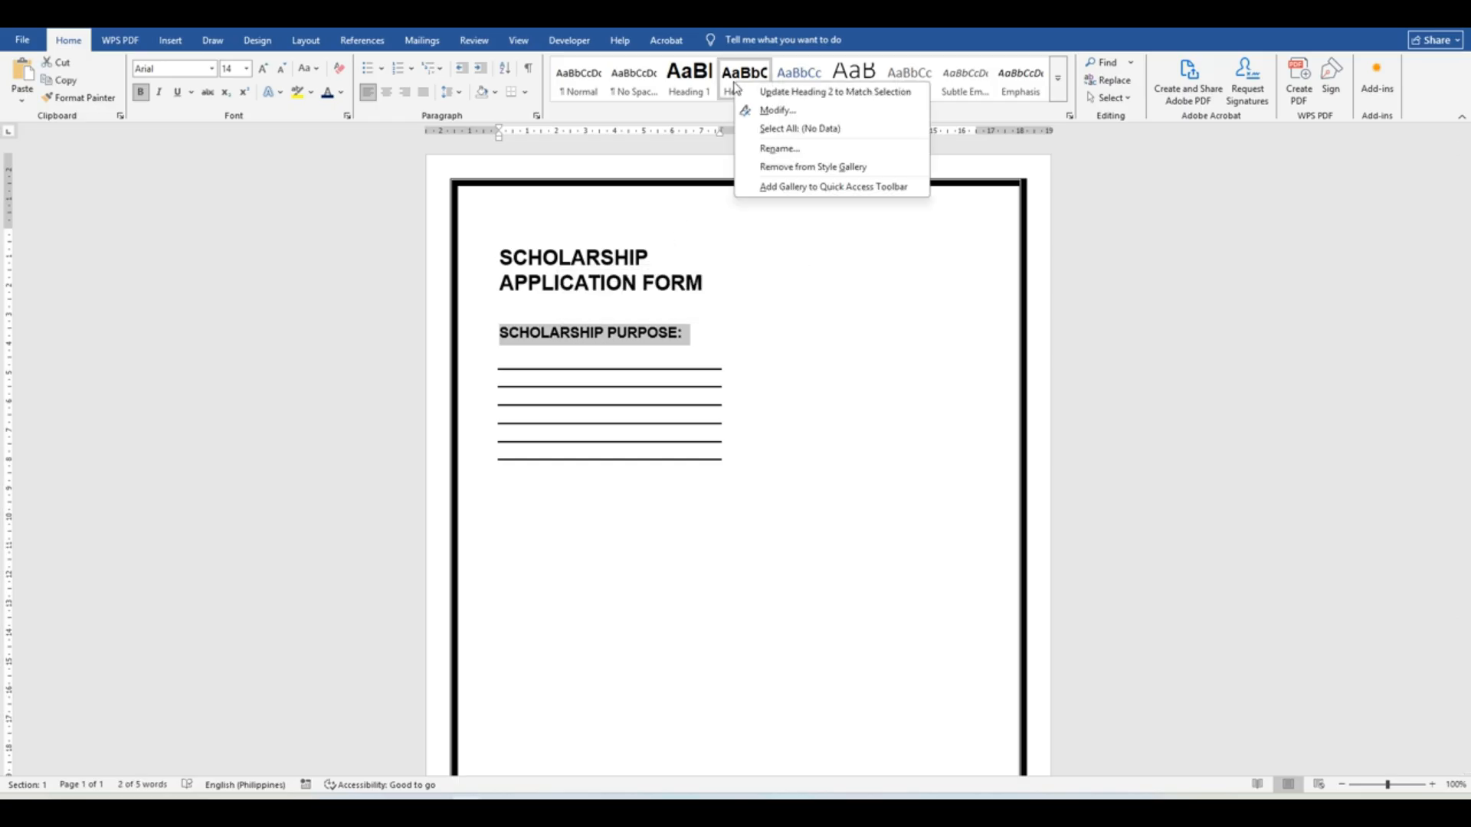
pyautogui.click(766, 109)
pyautogui.click(961, 298)
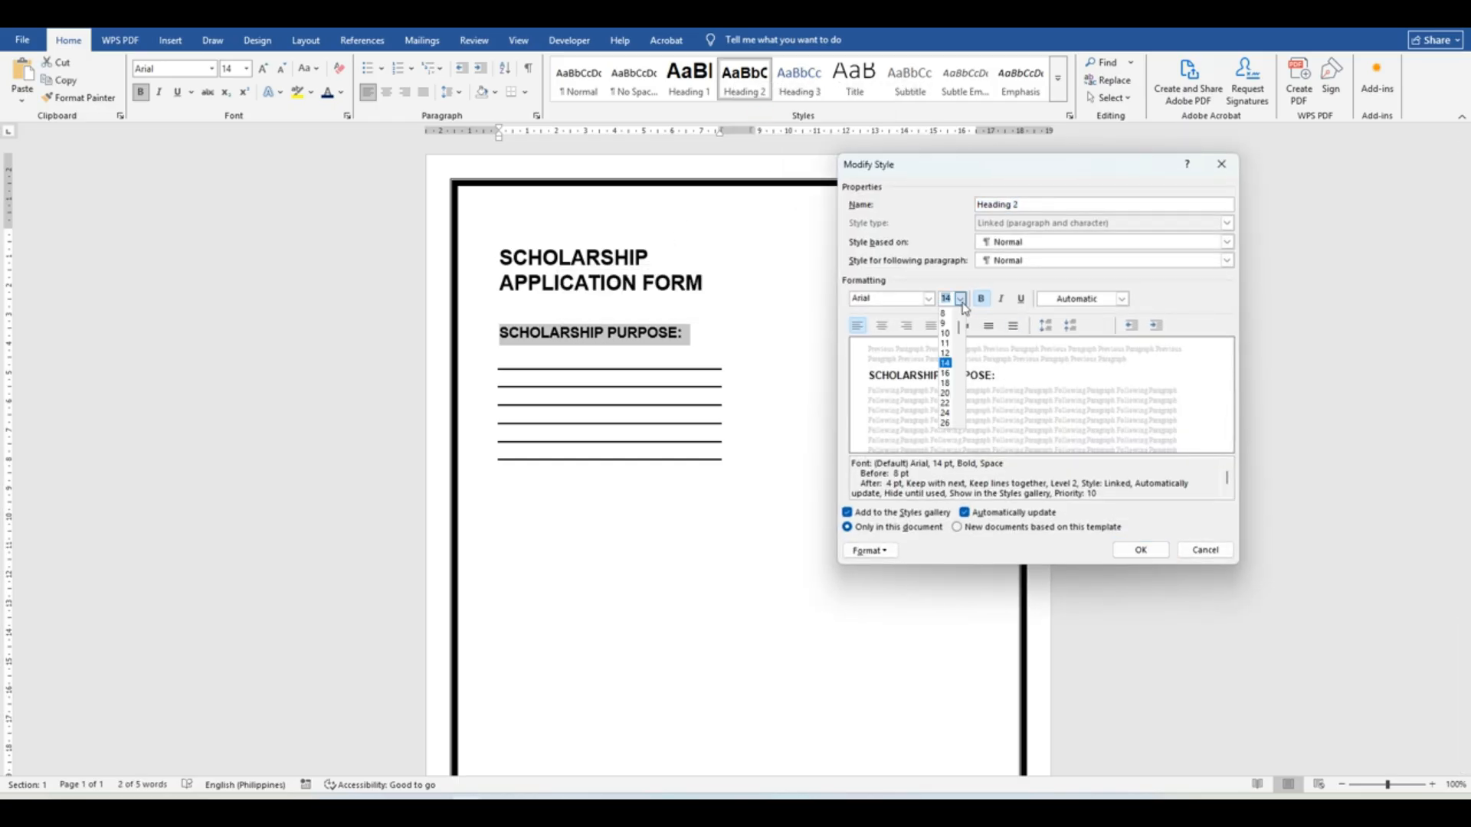
pyautogui.click(946, 353)
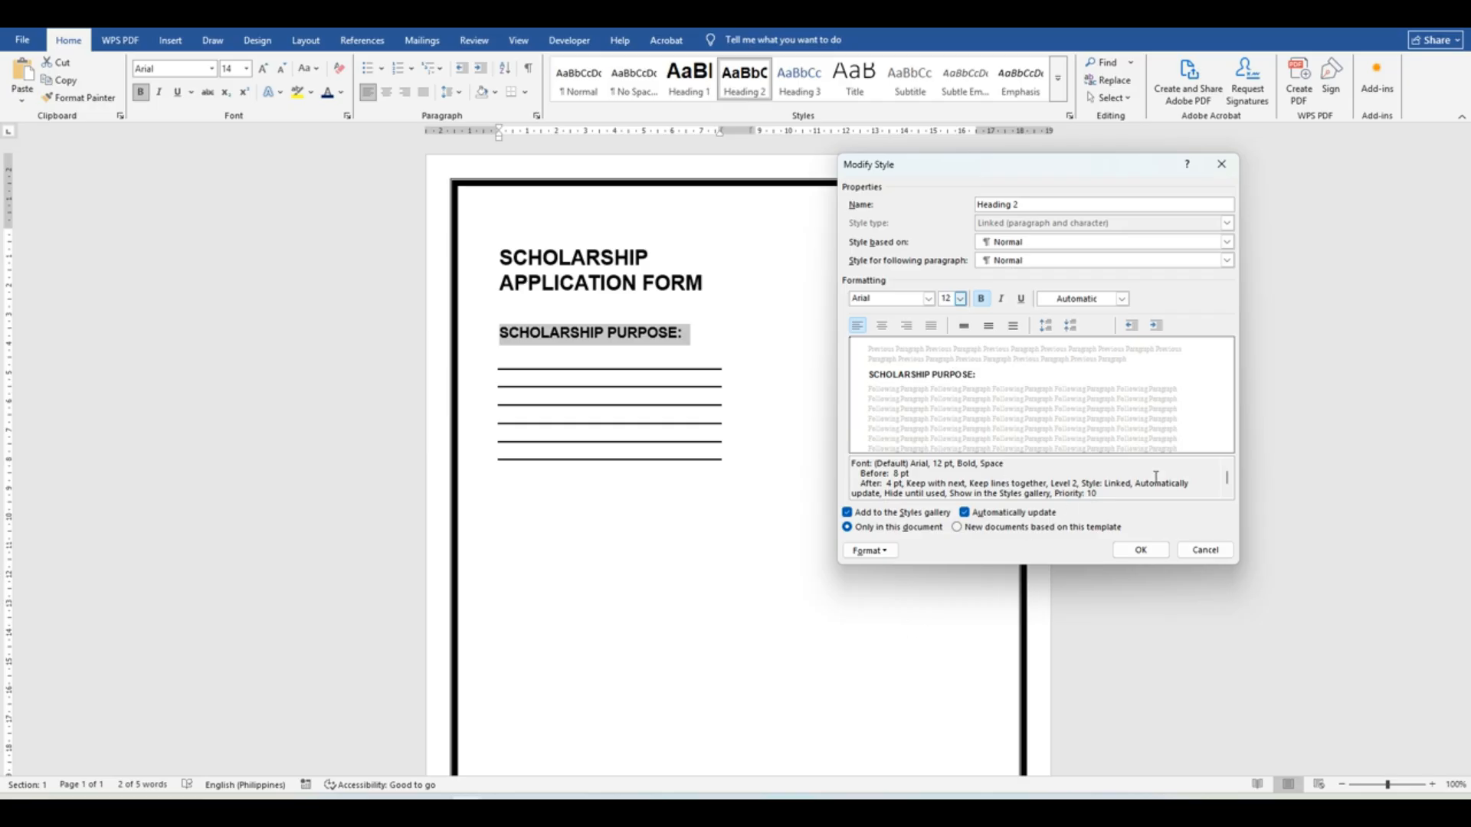
pyautogui.click(1148, 549)
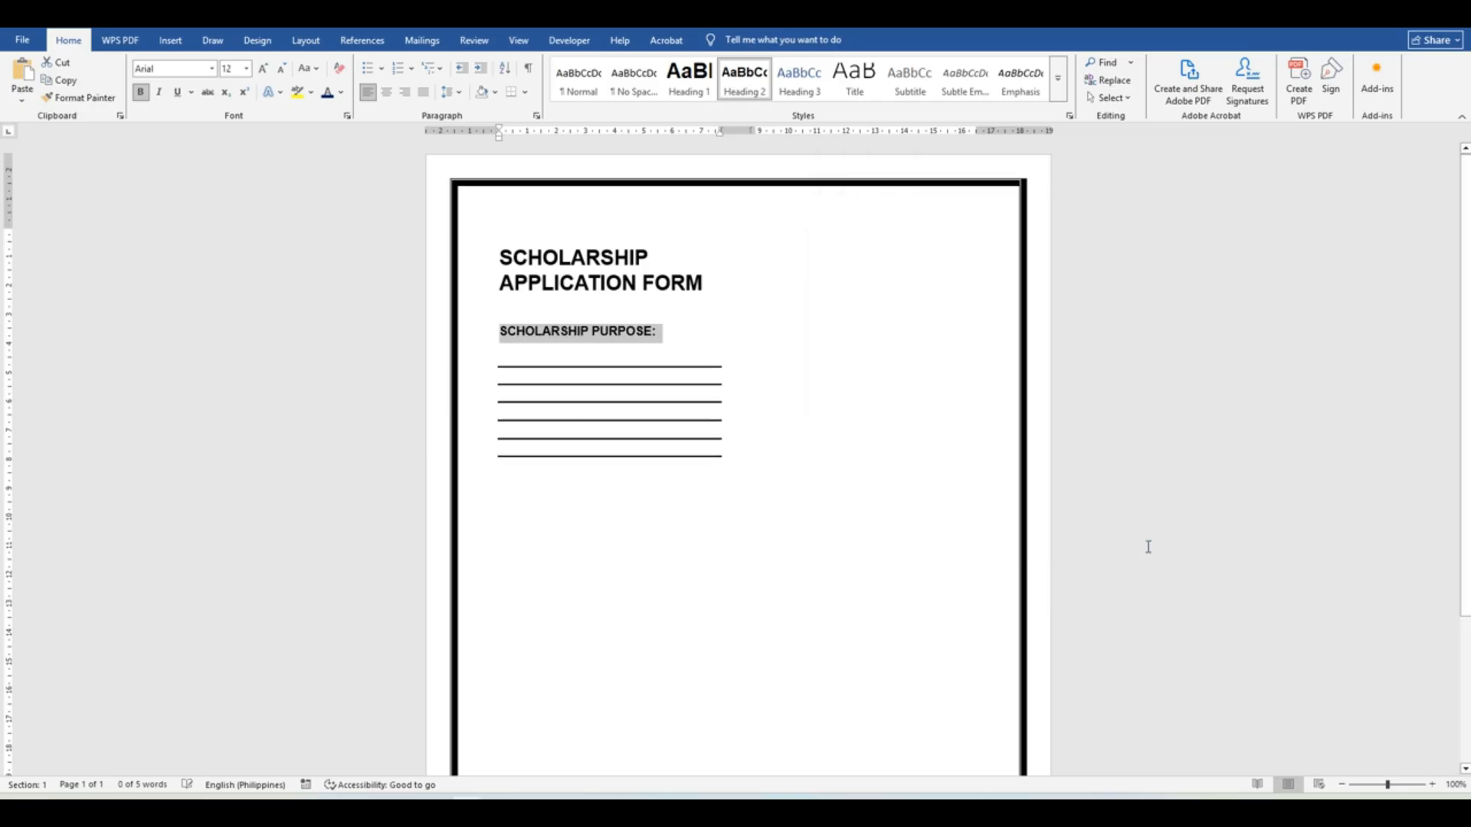
# - Add the text DEADLINE OF SUBMISSION on its own line below the writing lines, checking against the open windows
pyautogui.click(694, 502)
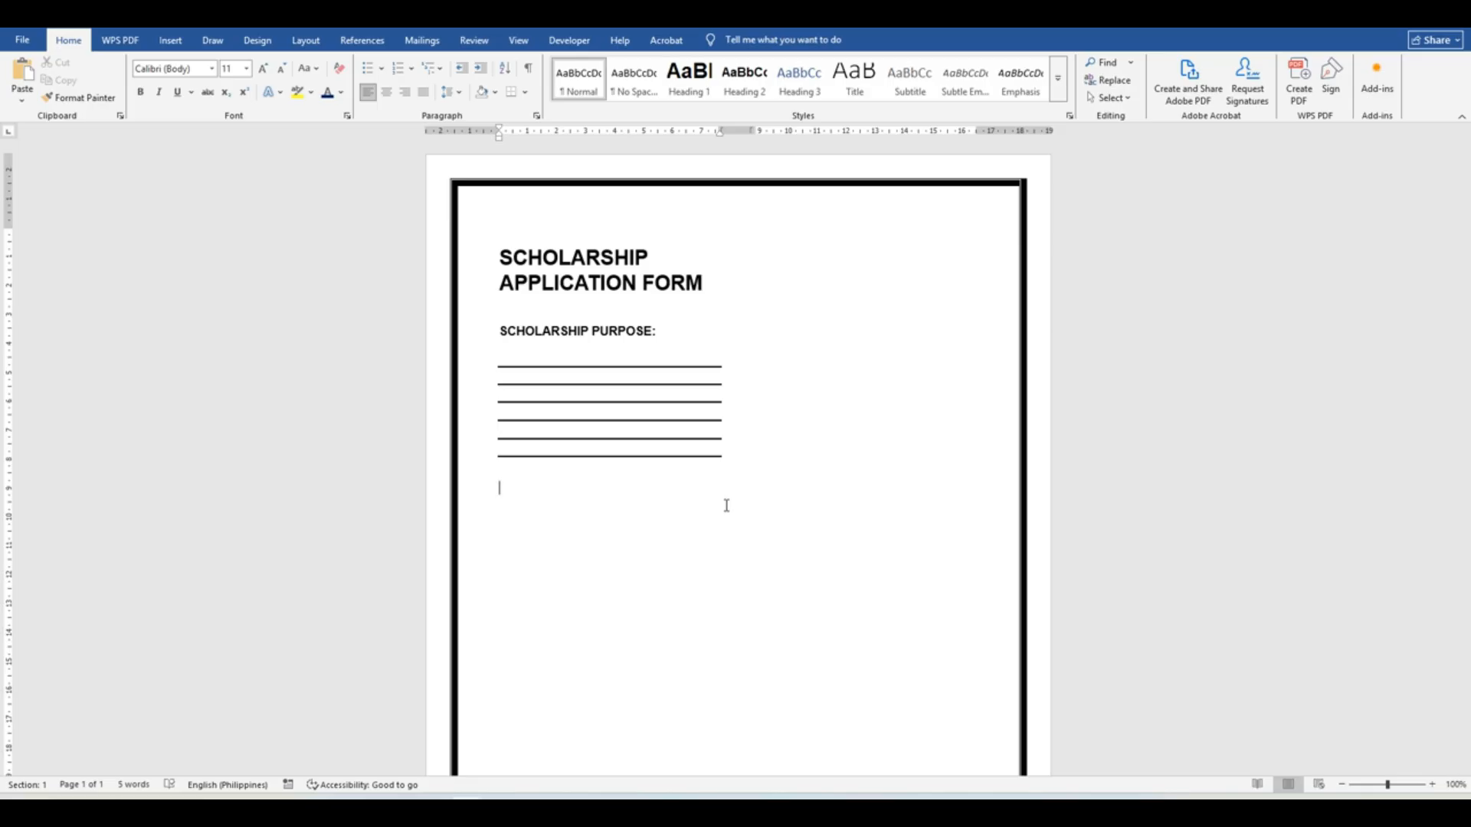
pyautogui.hotkey('alt', 'Tab')
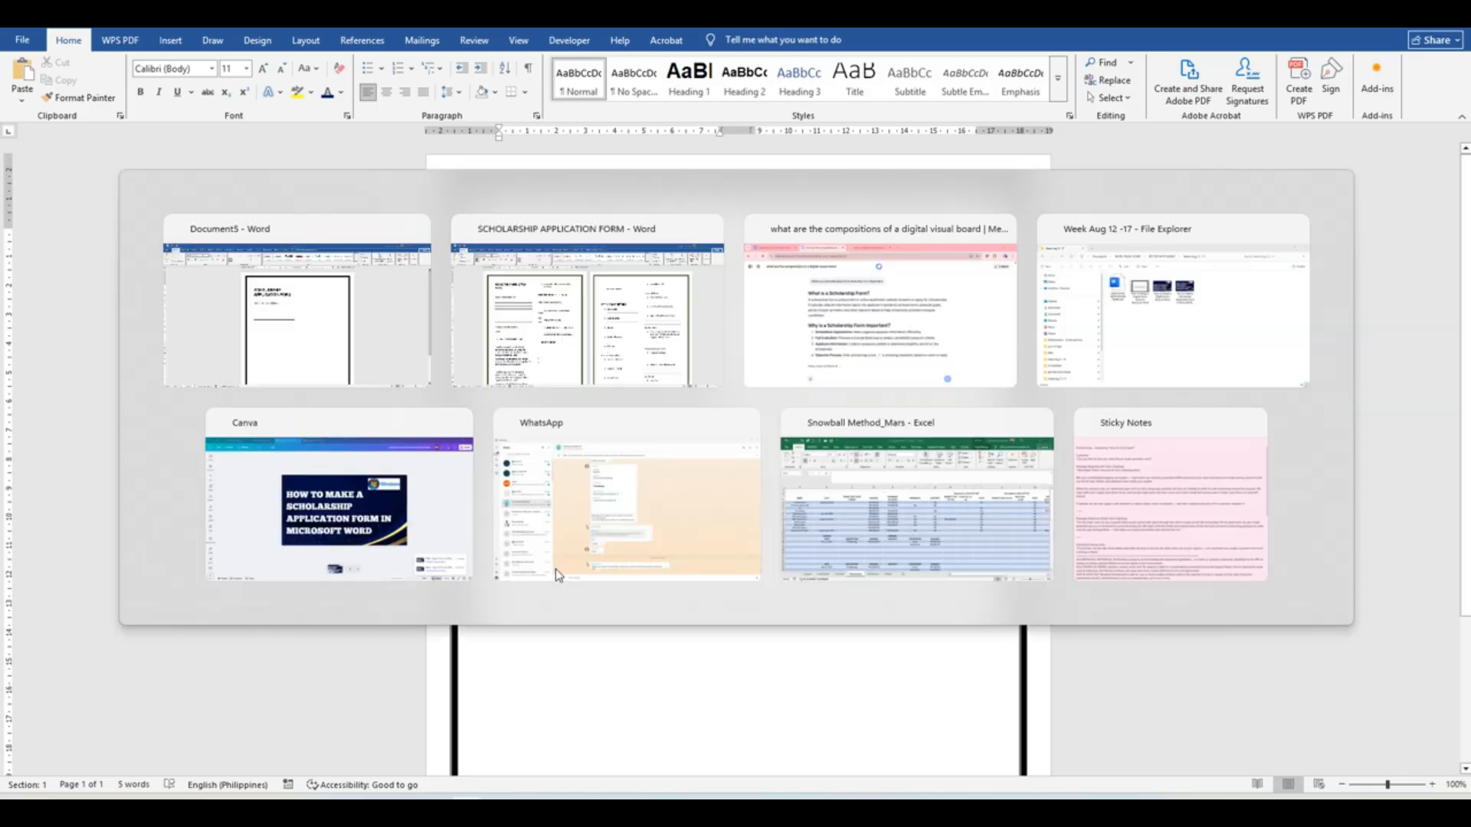
pyautogui.hotkey('alt', 'Tab')
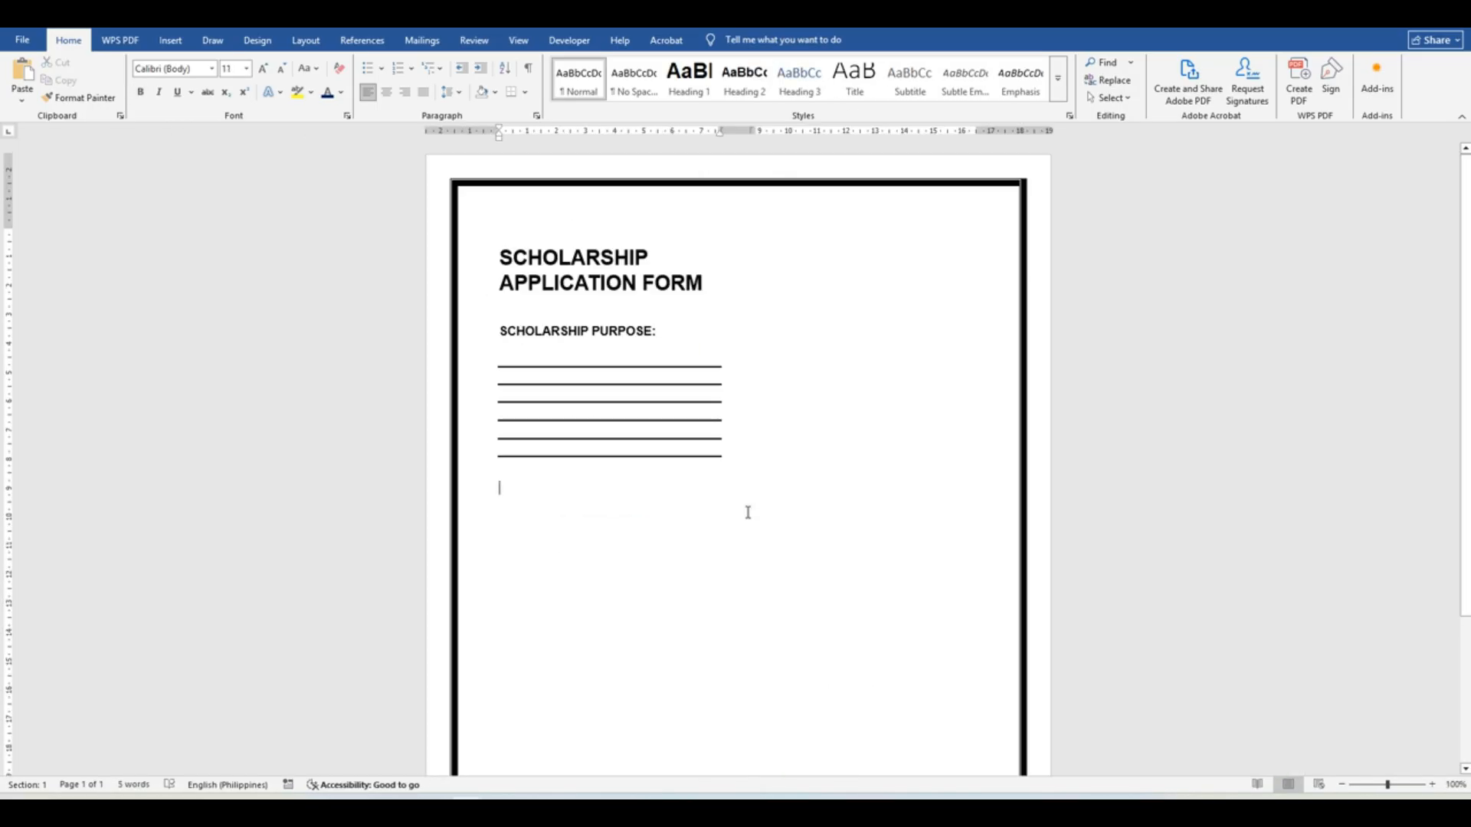
pyautogui.write('DEADLINE')
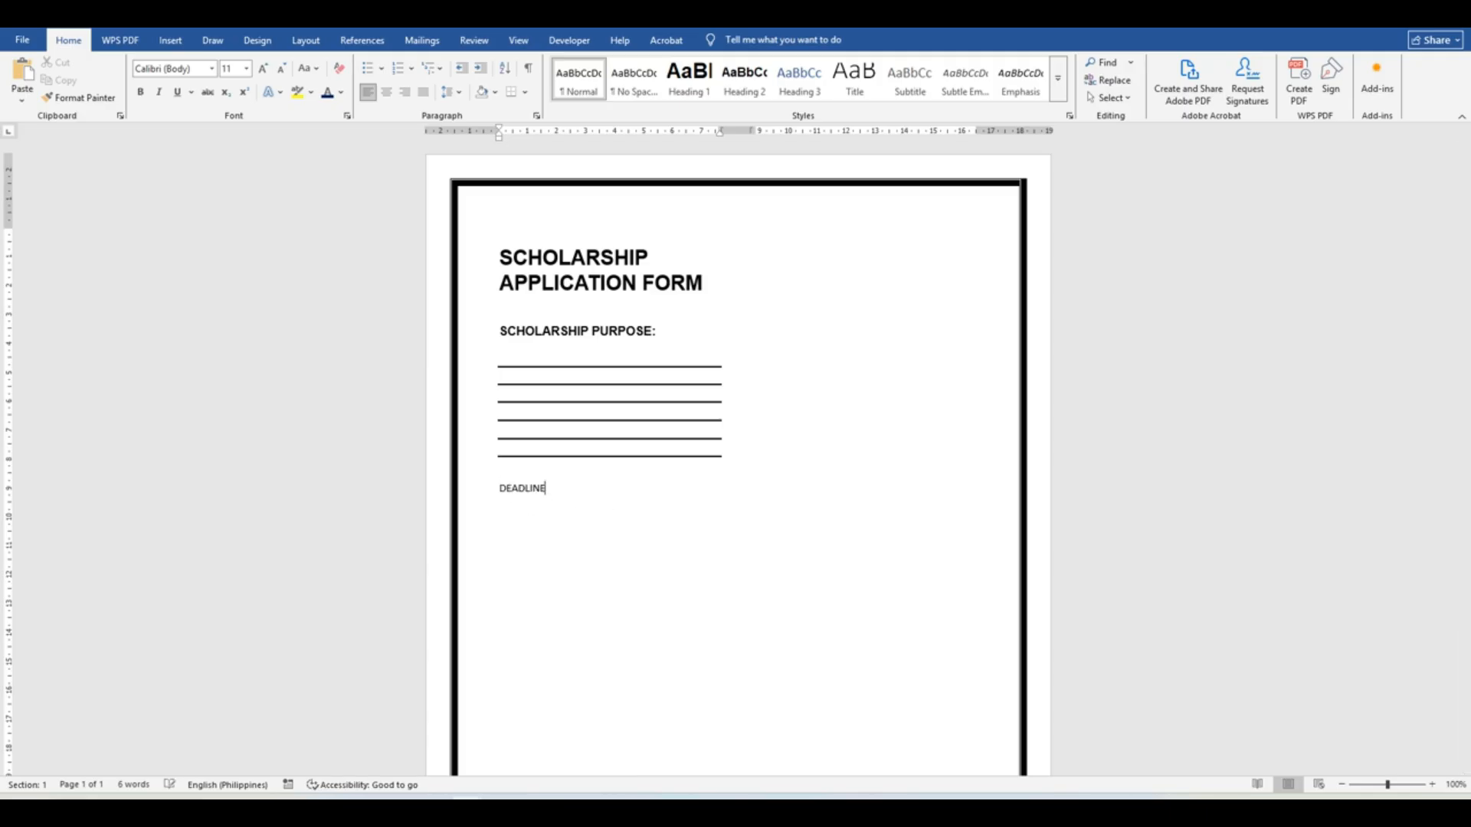
pyautogui.write(' OF SUBMISSION')
pyautogui.press('Return')
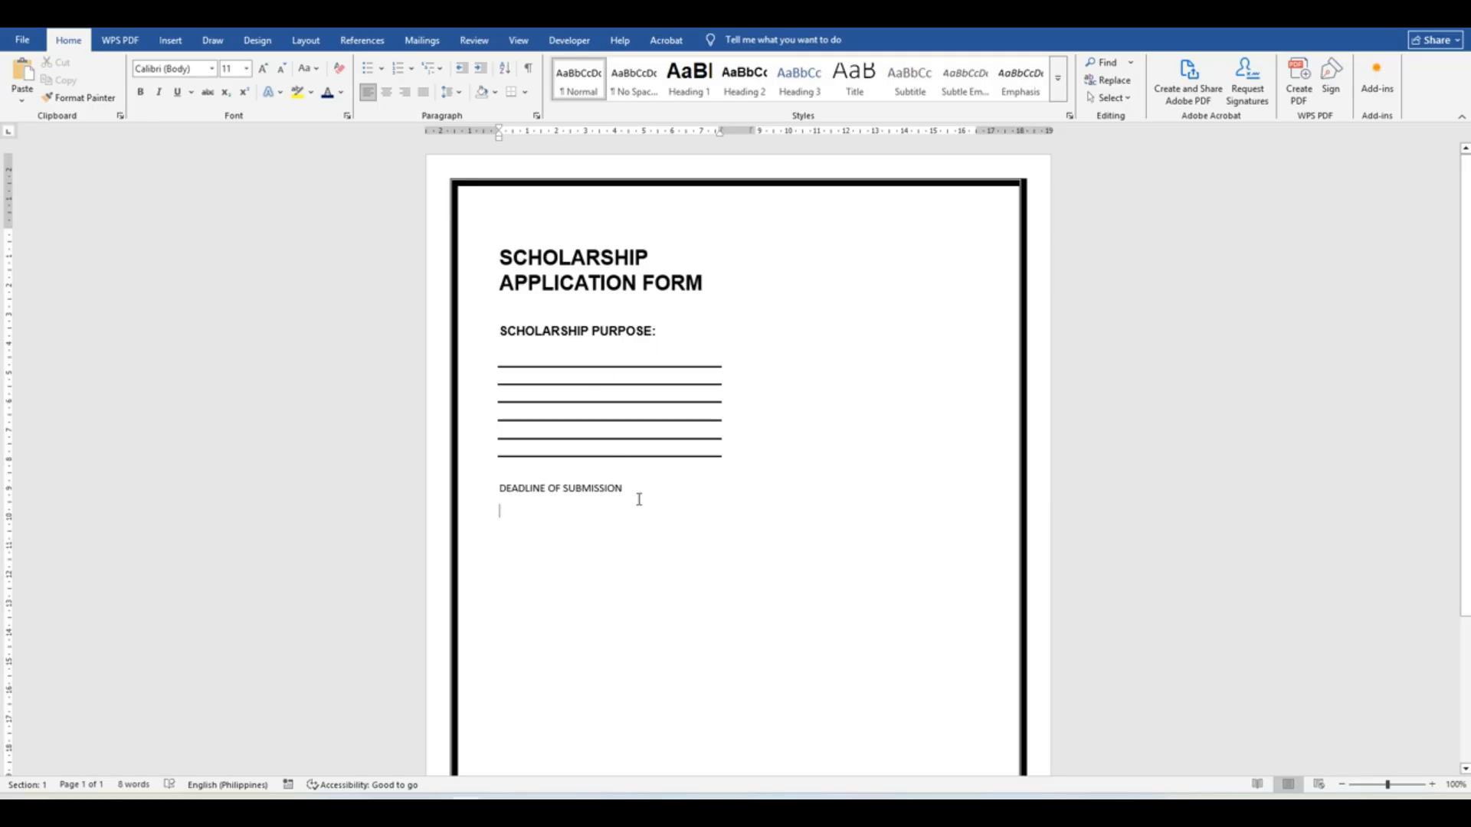
# - Apply the Heading 2 style to the DEADLINE OF SUBMISSION line
pyautogui.moveTo(650, 487); pyautogui.dragTo(500, 488)
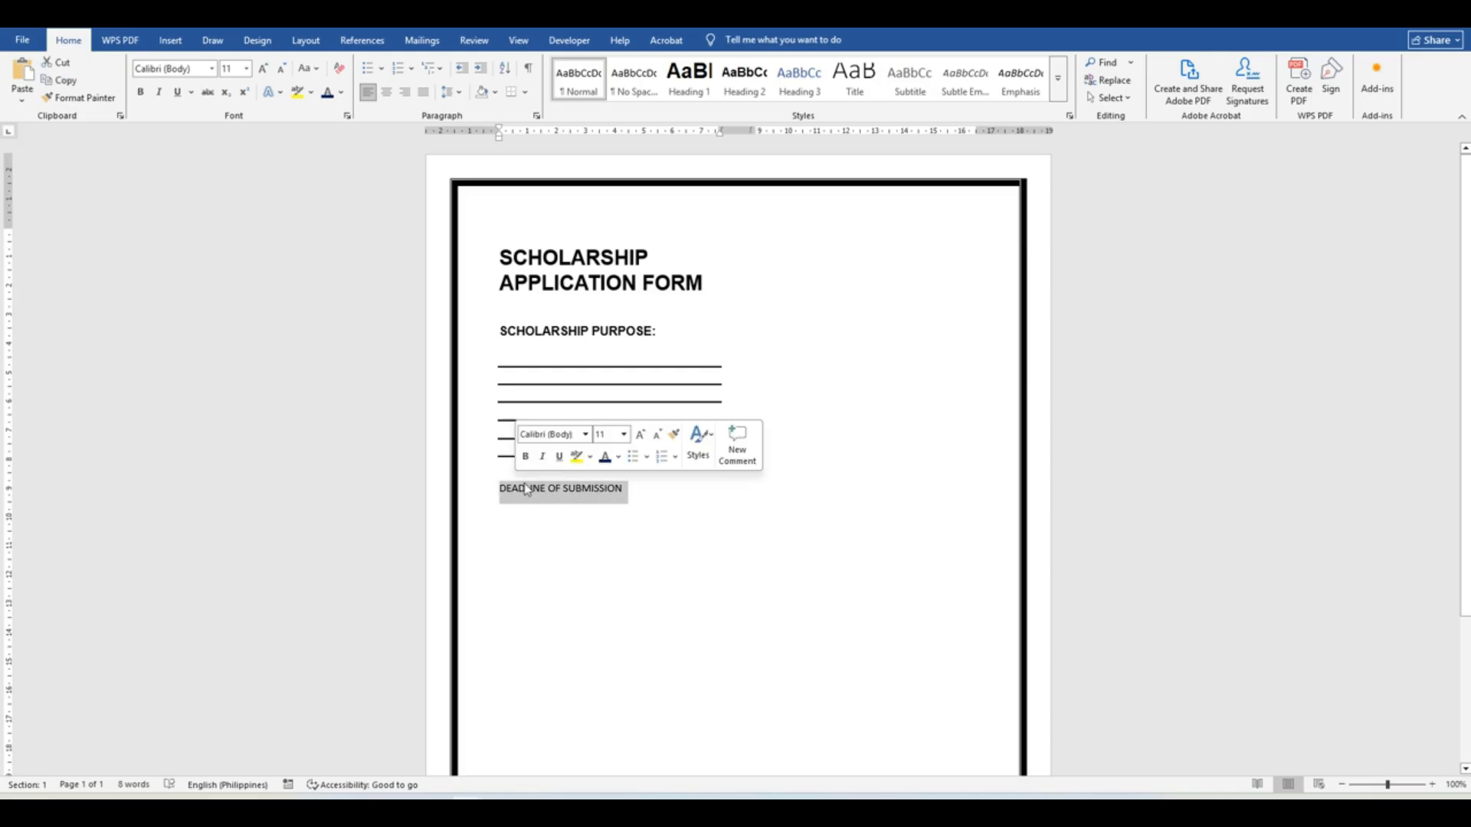
pyautogui.click(655, 515)
pyautogui.moveTo(650, 491); pyautogui.dragTo(479, 487)
pyautogui.click(744, 77)
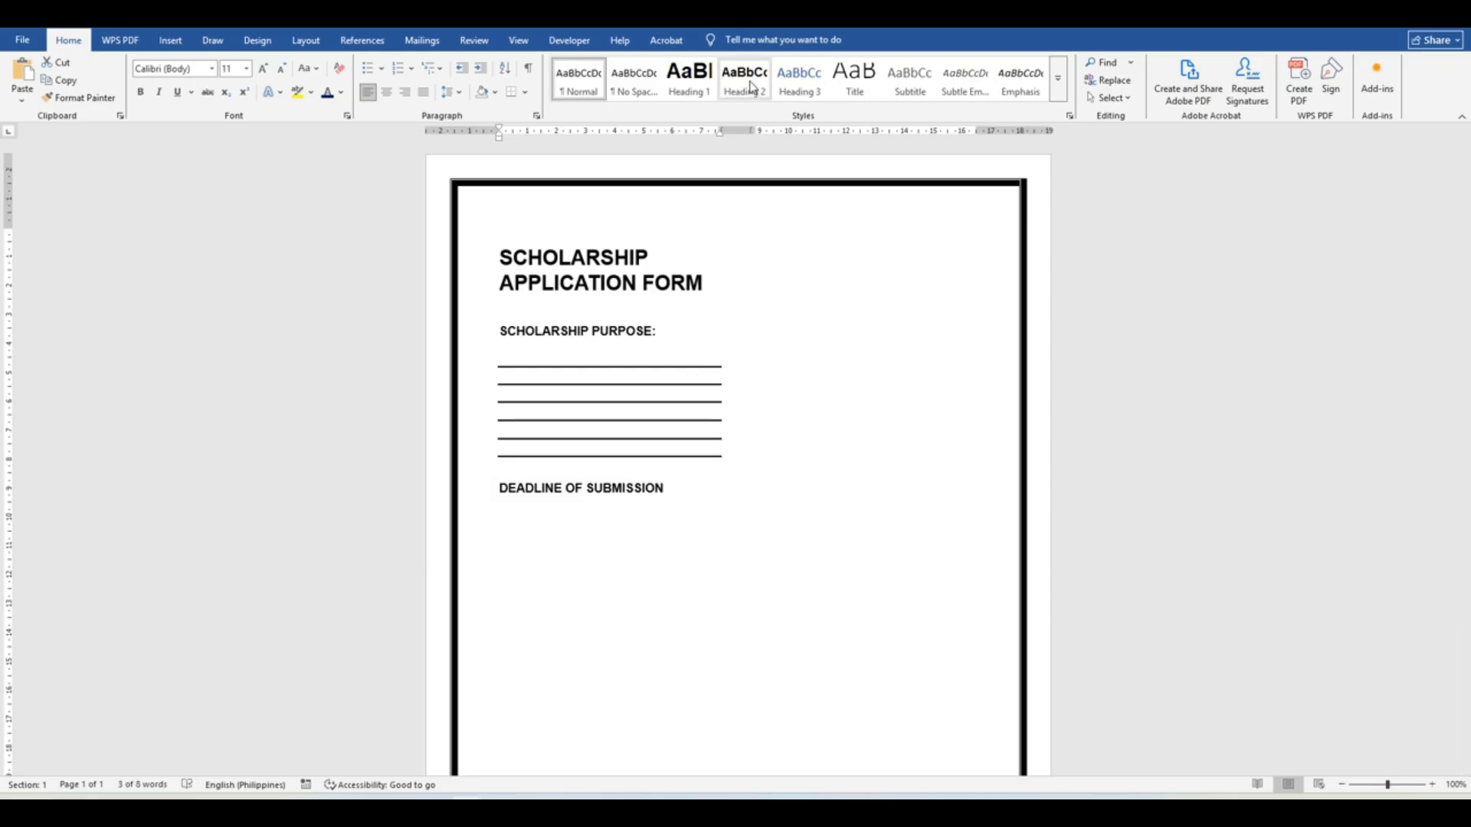
pyautogui.click(695, 539)
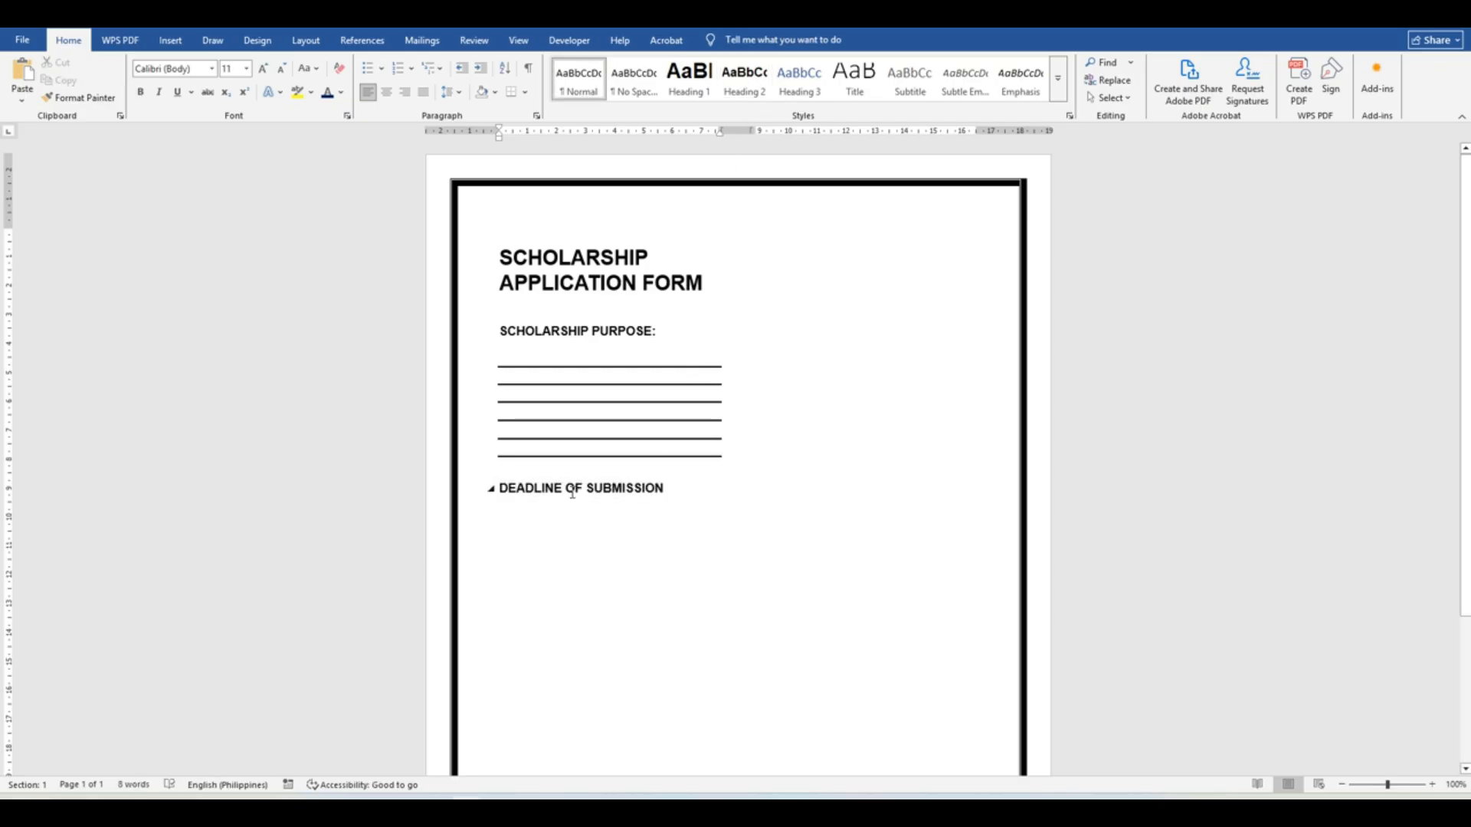
# - End the DEADLINE OF SUBMISSION heading with a colon and add "Date:" with an underscore blank reaching the column edge beneath it
pyautogui.click(681, 490)
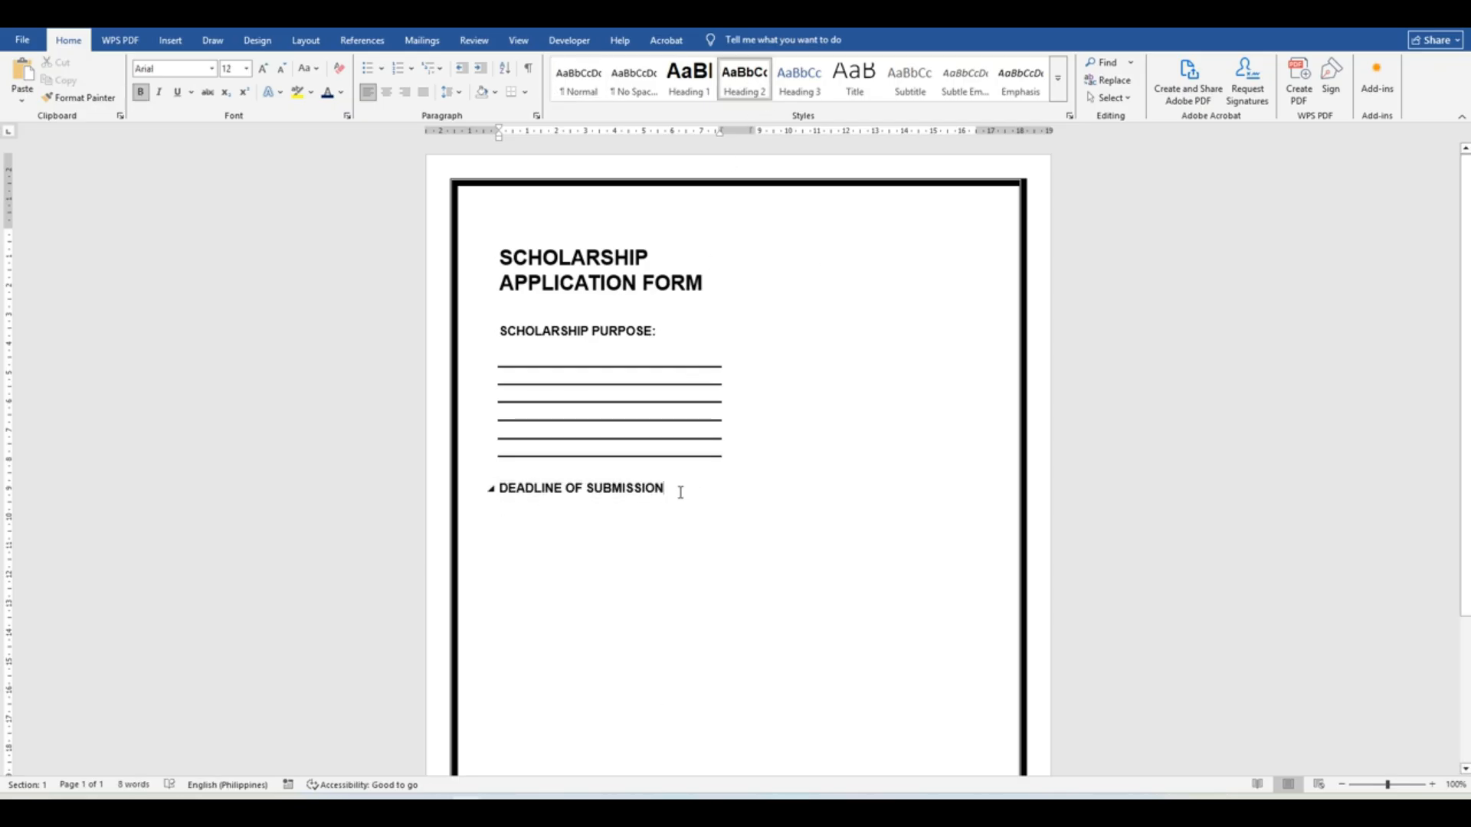
pyautogui.press('Return')
pyautogui.write('D')
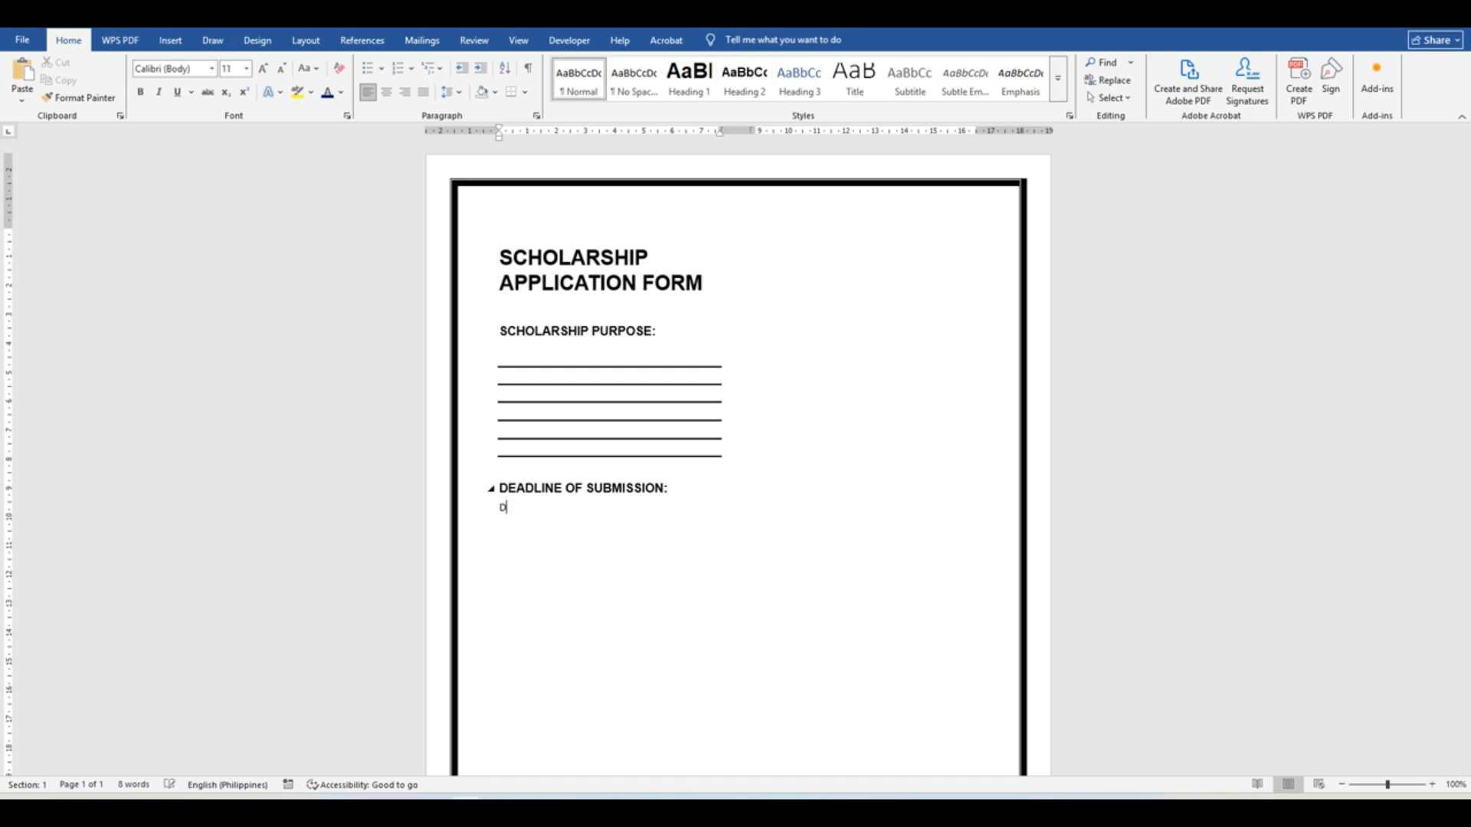
pyautogui.write('Ate: ______________________')
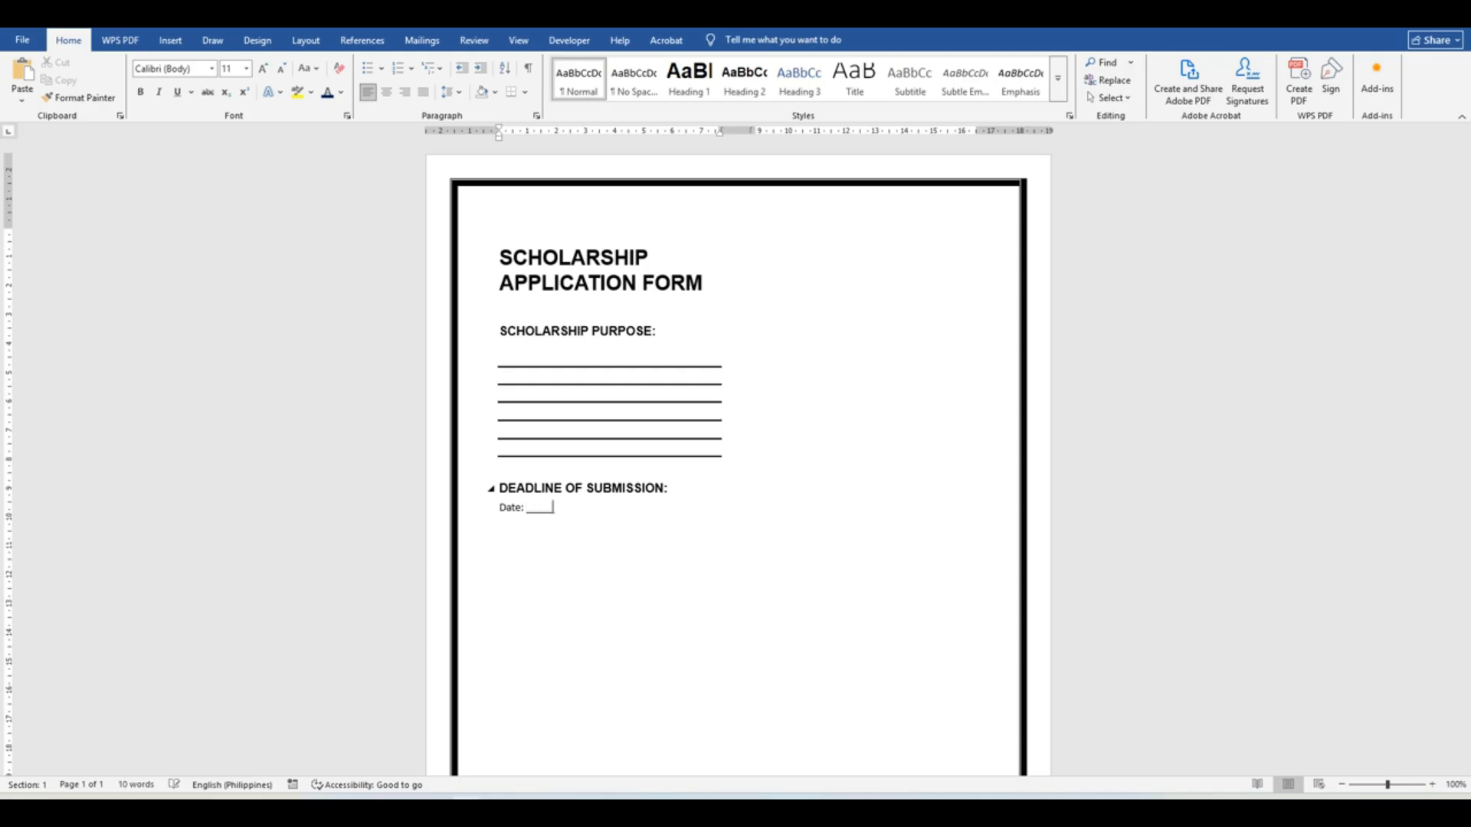
pyautogui.write('__________')
pyautogui.press('BackSpace')
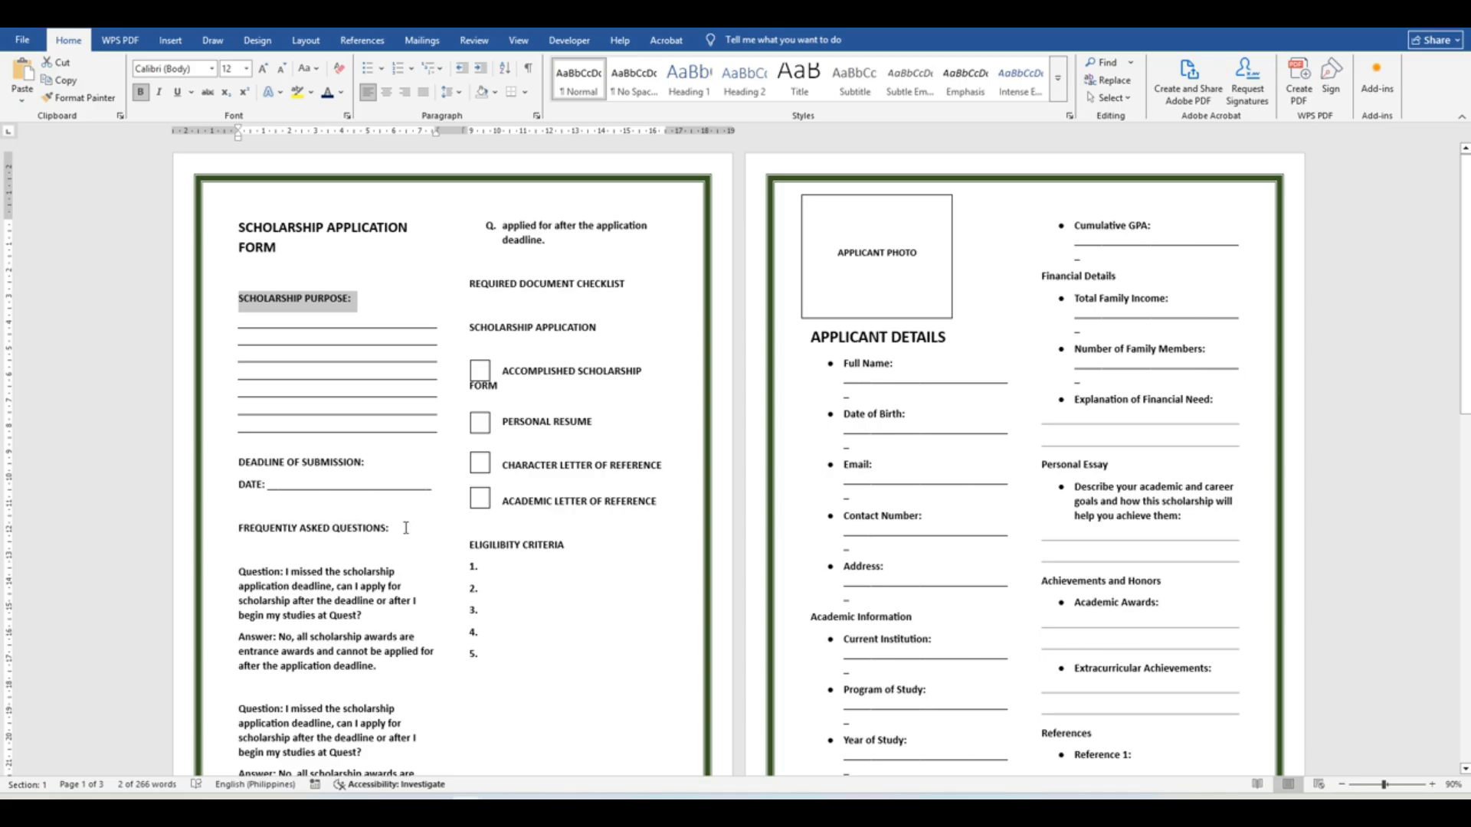
# - Copy the FREQUENTLY ASKED QUESTIONS: heading from the SCHOLARSHIP APPLICATION FORM document to below the date line and apply Heading 2
pyautogui.moveTo(406, 528); pyautogui.dragTo(239, 530)
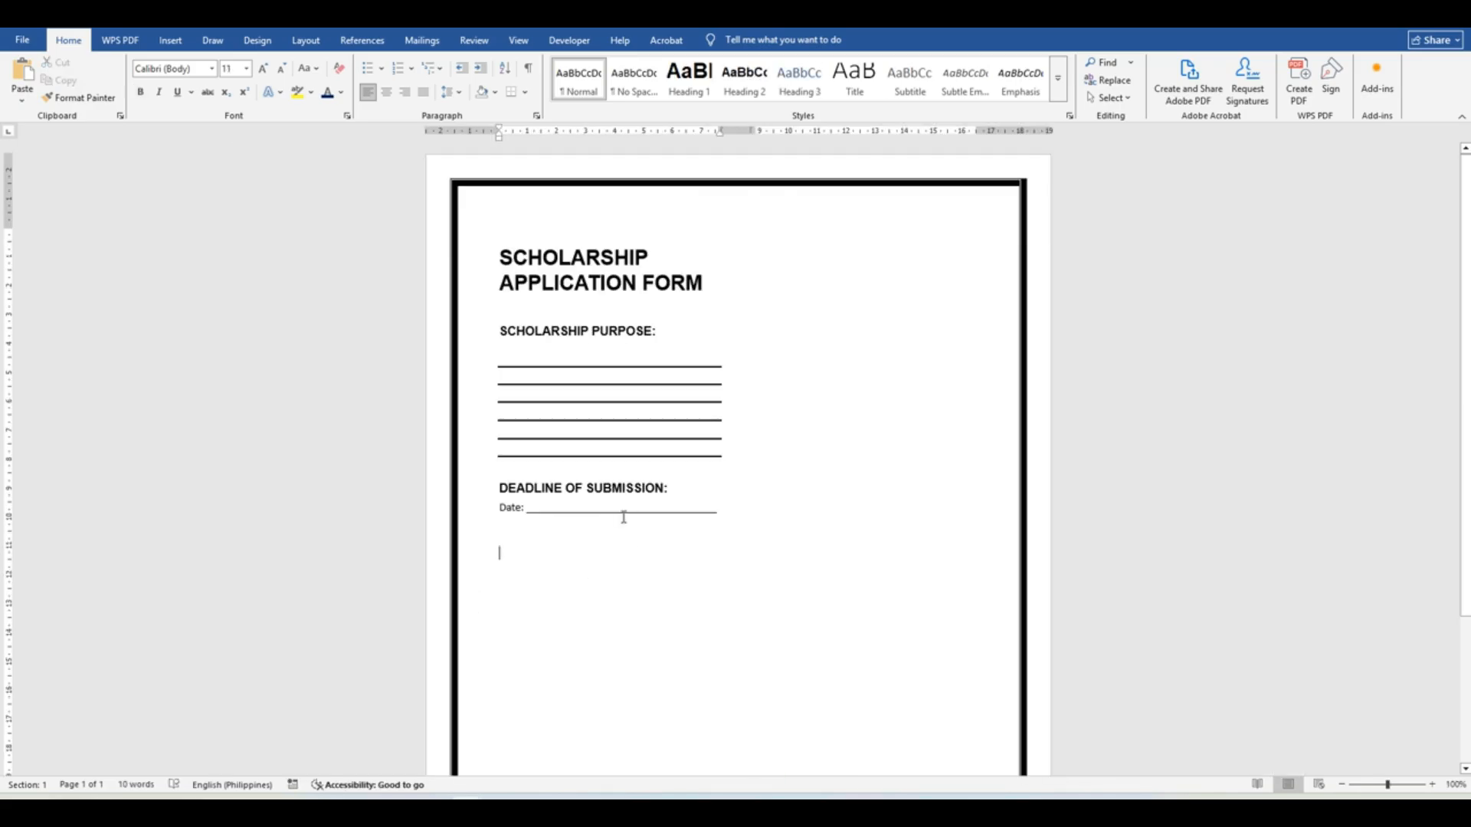
pyautogui.write('FREQUENTLY ASKED QUESTIONS:')
pyautogui.moveTo(617, 554); pyautogui.dragTo(519, 551)
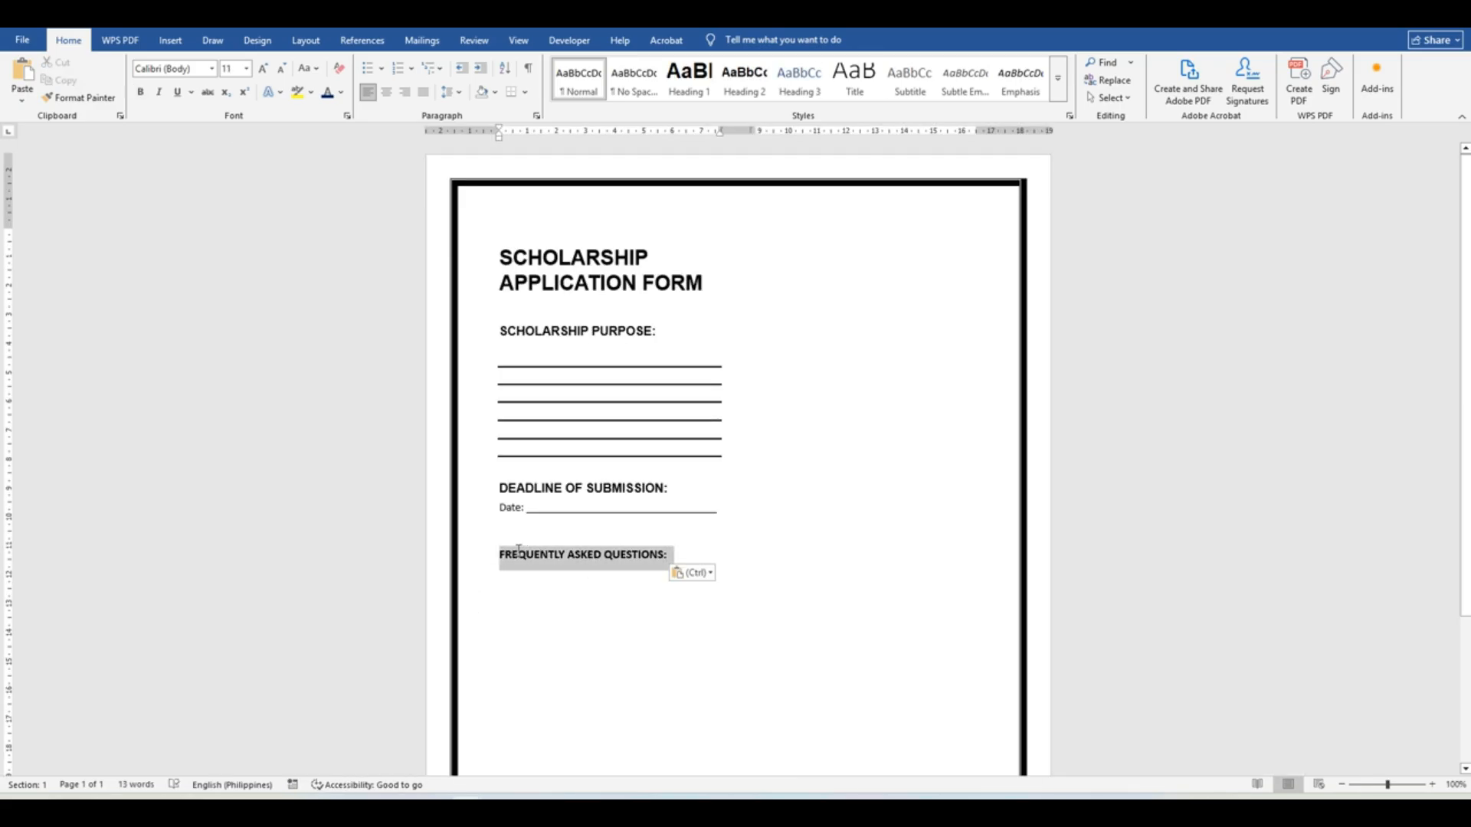
pyautogui.click(744, 82)
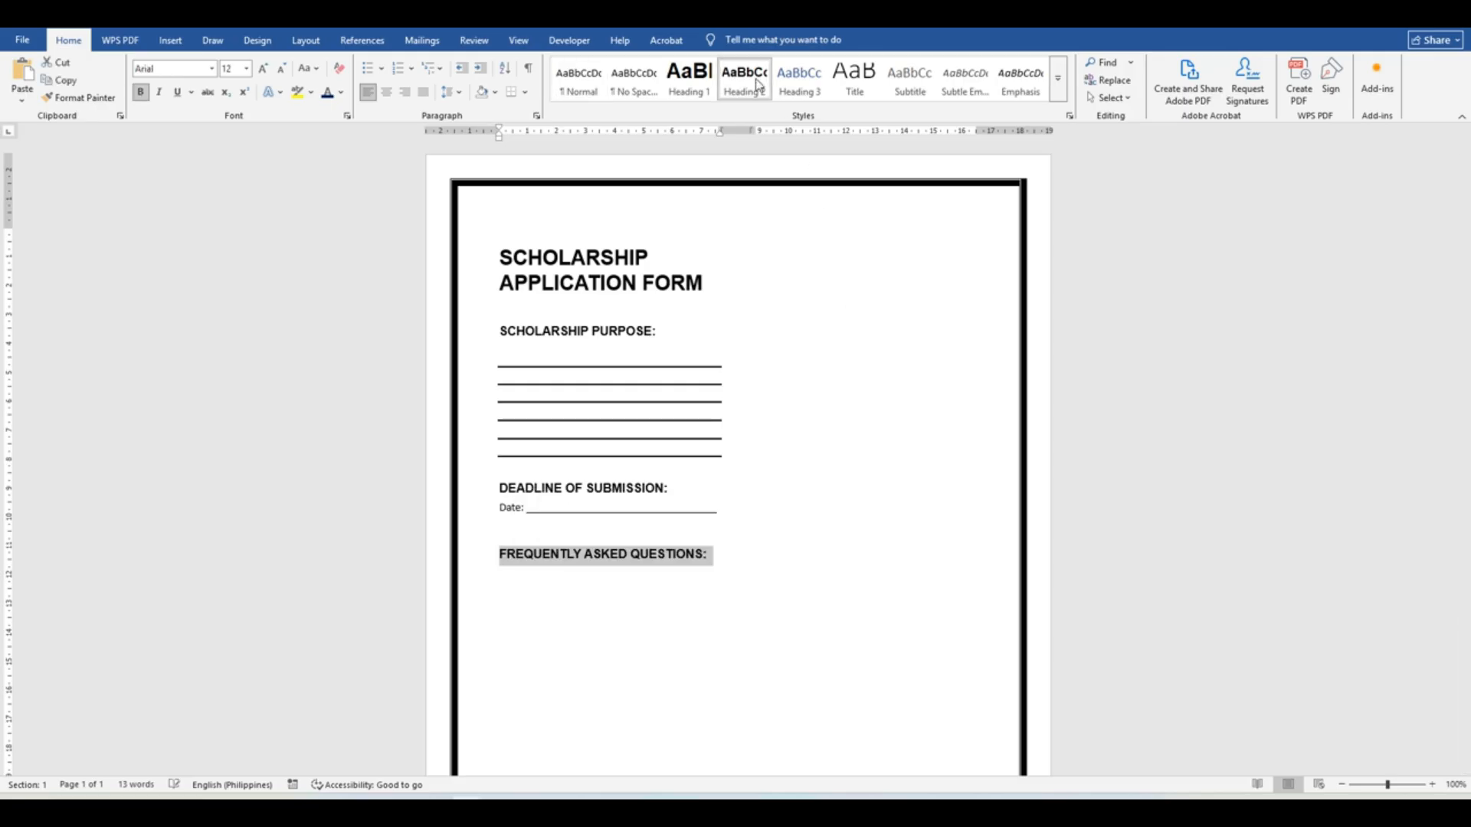
pyautogui.click(732, 564)
pyautogui.press('Return')
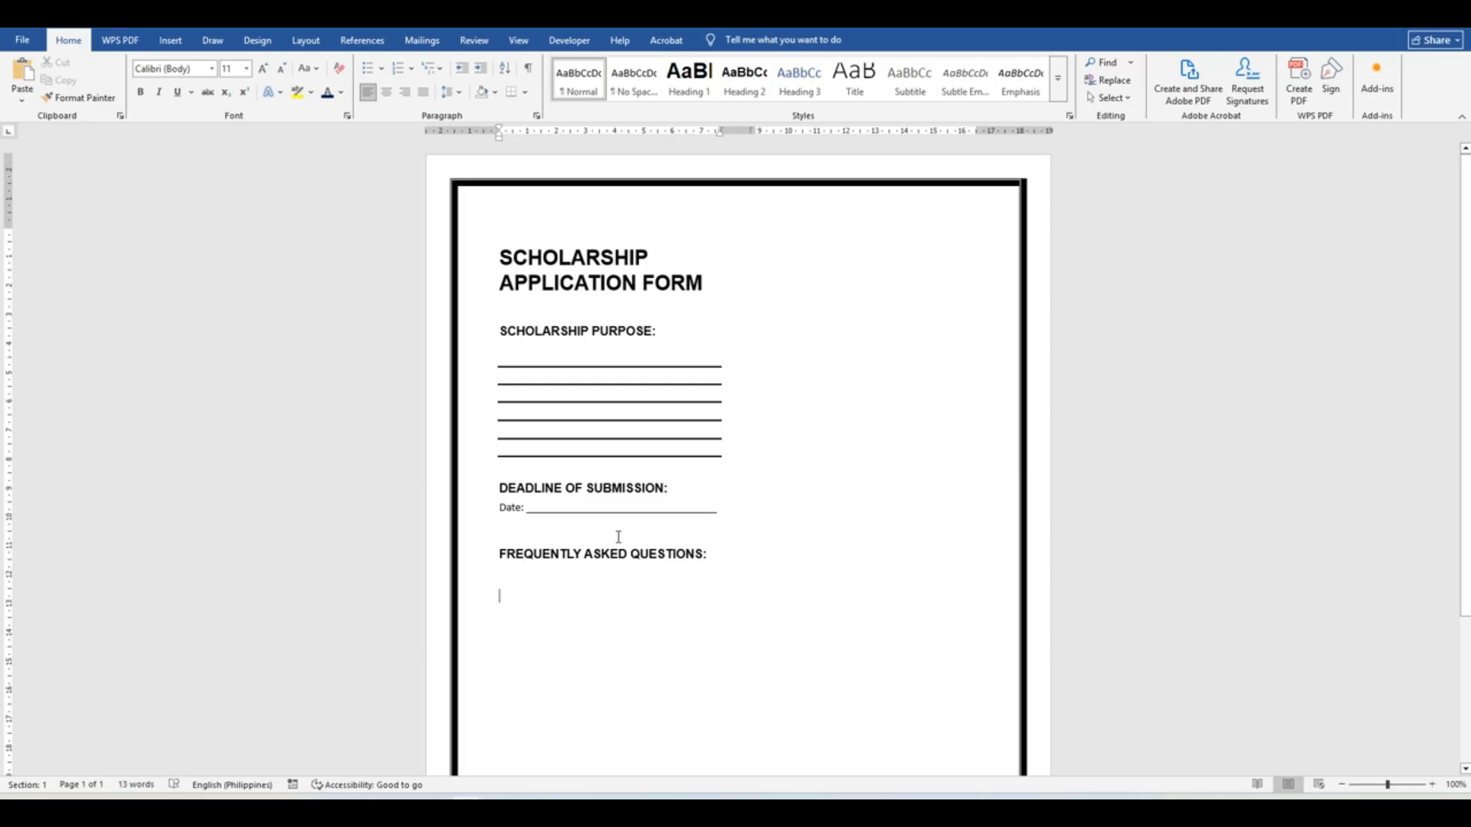
# - Add a "Questions:" label under the FAQ heading and paste in the template's question about applying after a missed scholarship deadline
pyautogui.write('Questions:')
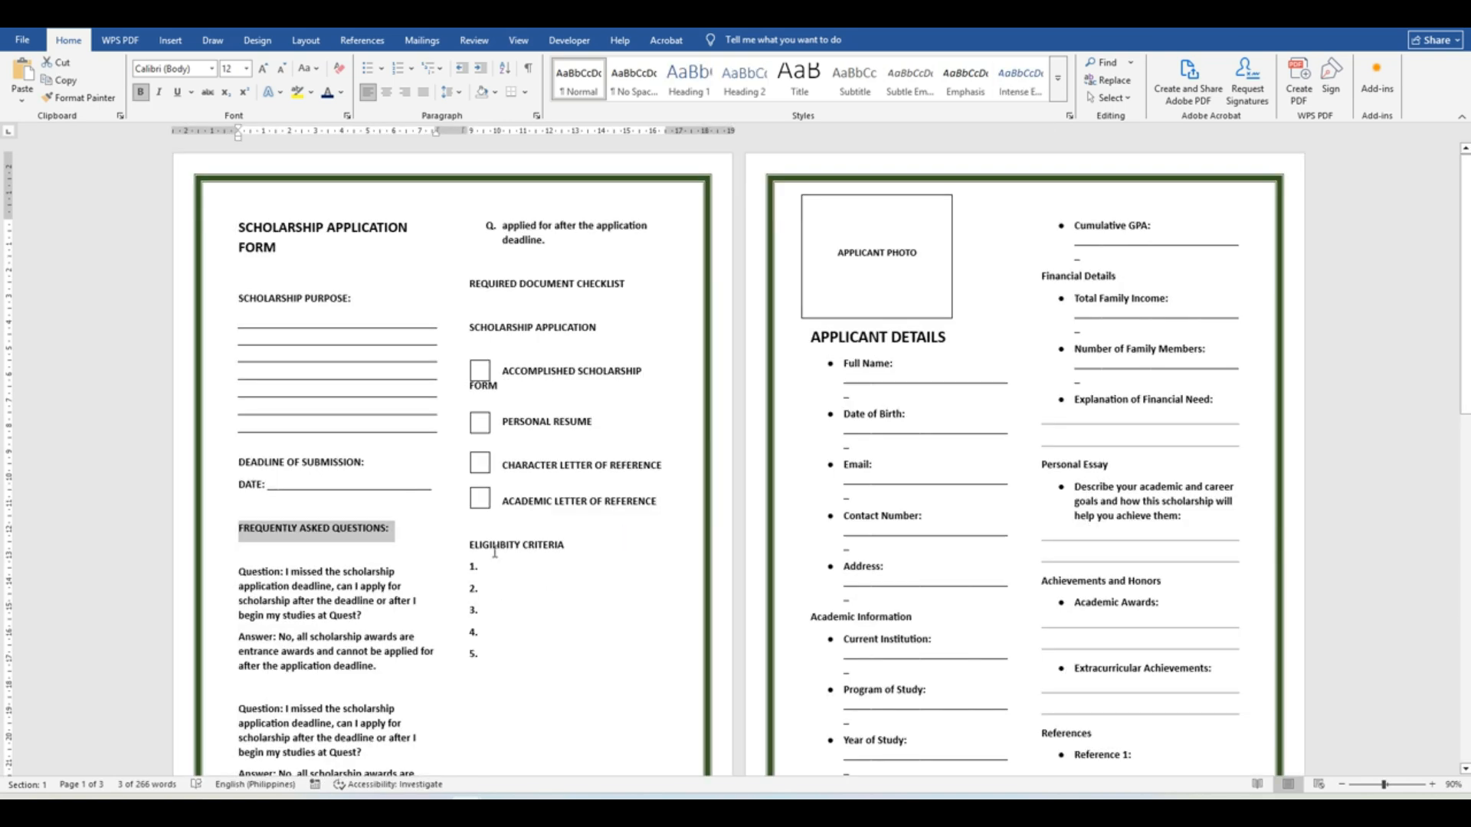
pyautogui.click(345, 573)
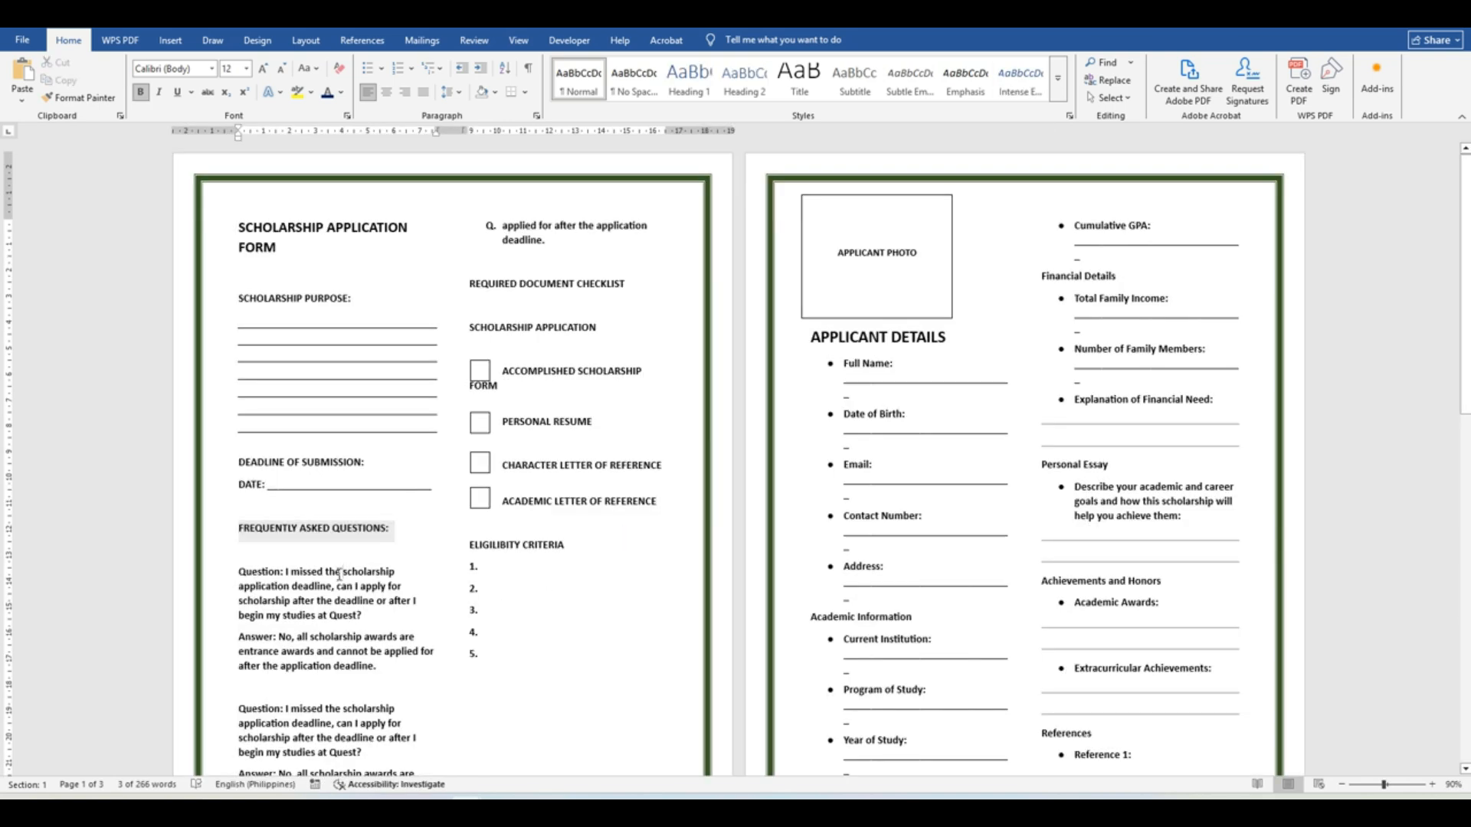
pyautogui.moveTo(286, 575); pyautogui.dragTo(392, 623)
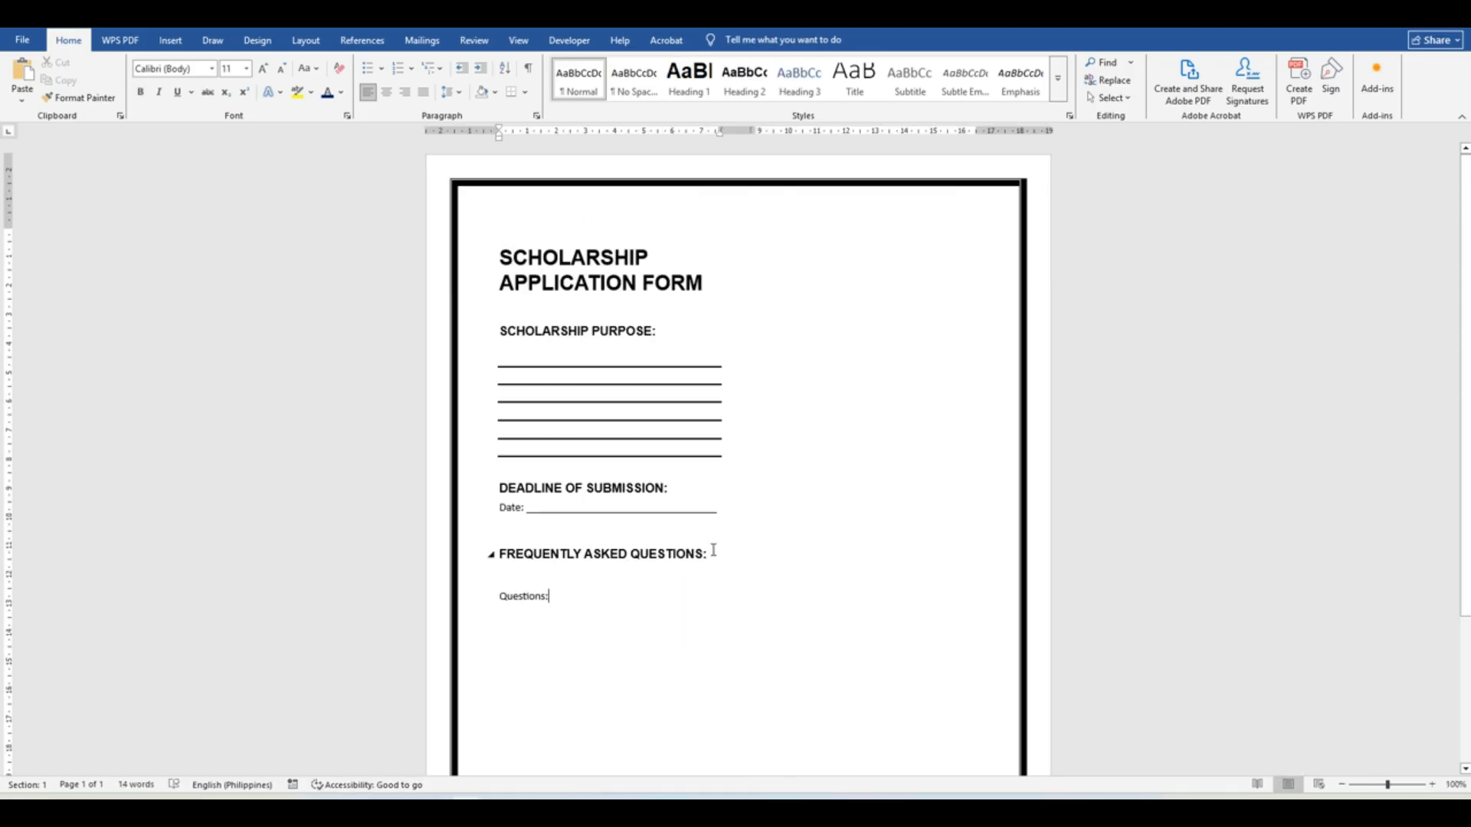
pyautogui.write(': I missed the scholarship application deadline, can I apply for scholarship after the deadline or after I begin my studies at Quest?')
# - Add an "Answer:" label below the question and paste in the template's answer about entrance awards
pyautogui.write('Answer:')
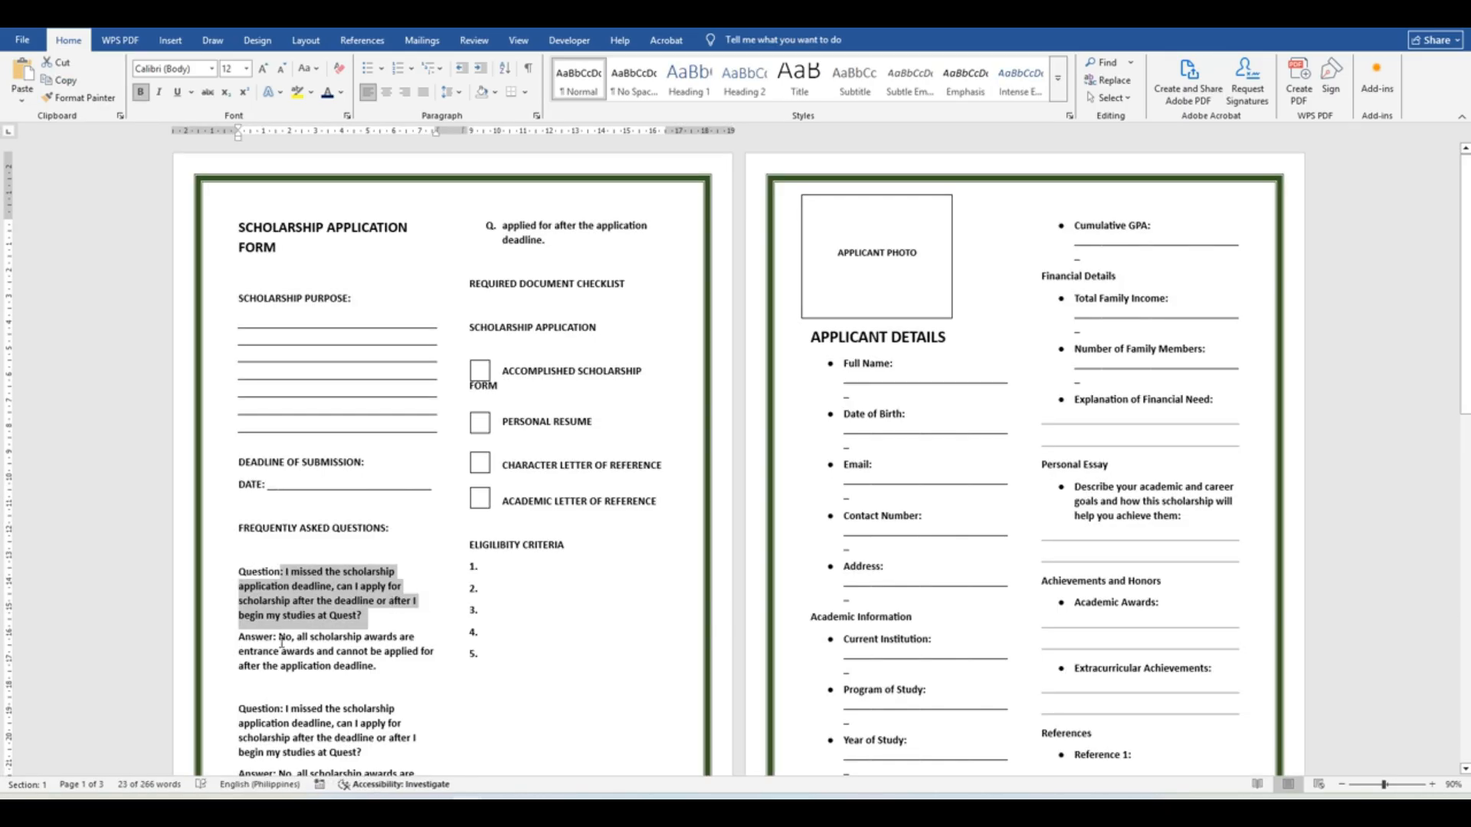
pyautogui.moveTo(281, 642); pyautogui.dragTo(395, 673)
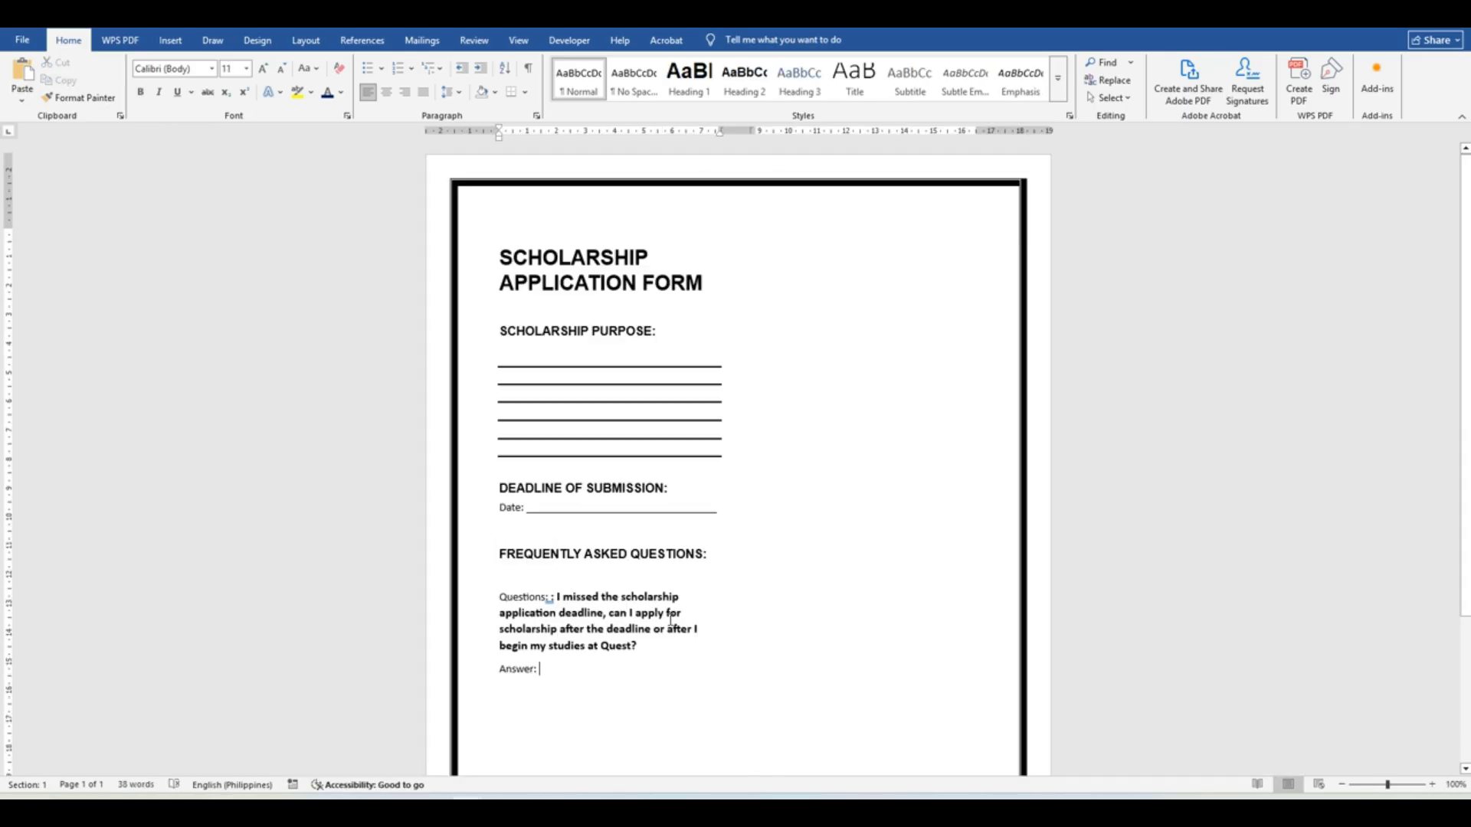
pyautogui.write('No, all scholarship awards are entrance awards and cannot be applied for after the application deadline.')
# - Set the question and answer paragraphs to Arial and justify them
pyautogui.scroll(-3, 631, 576)
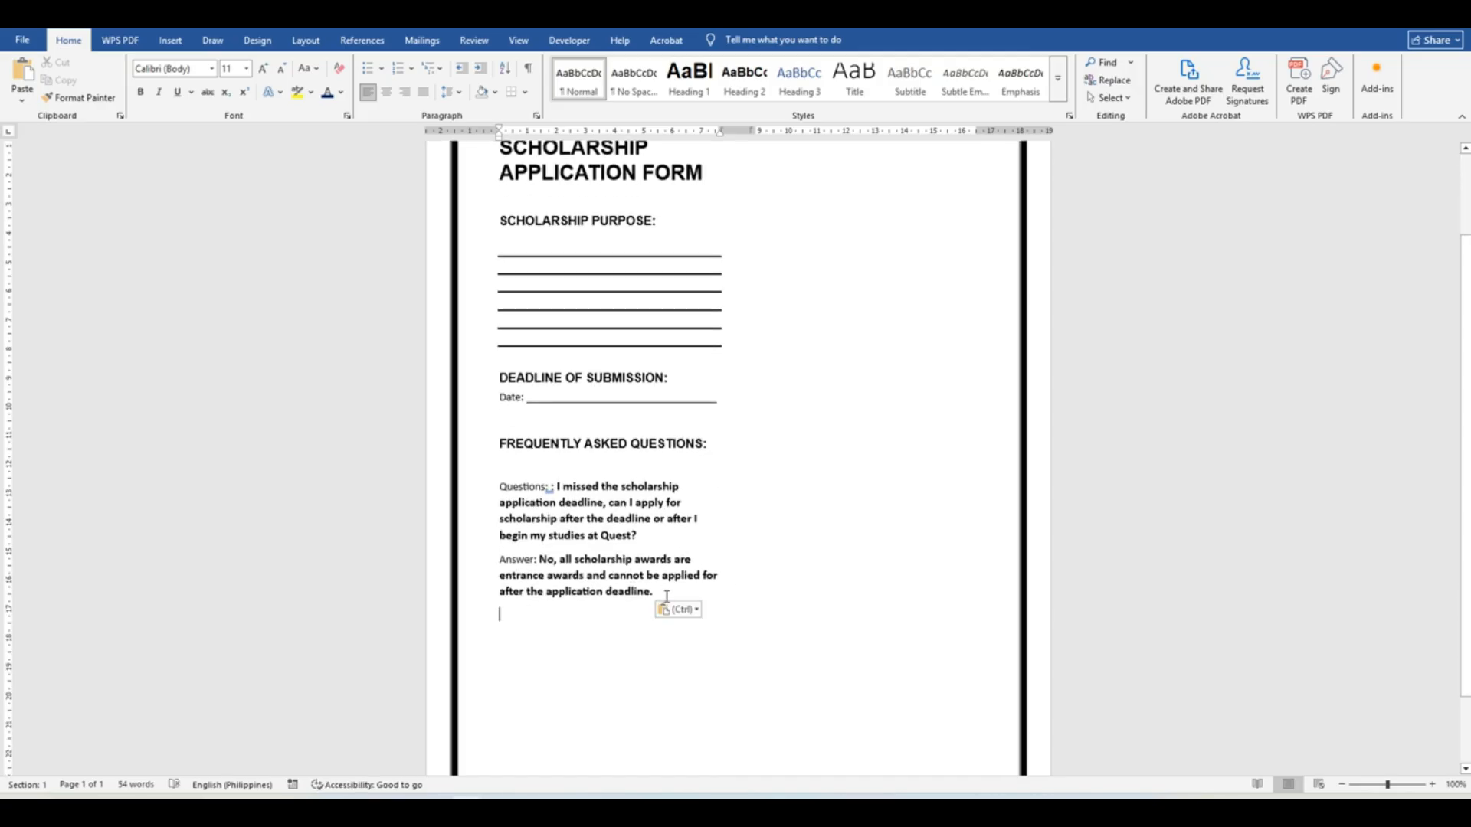
pyautogui.click(640, 442)
pyautogui.moveTo(663, 593); pyautogui.dragTo(518, 498)
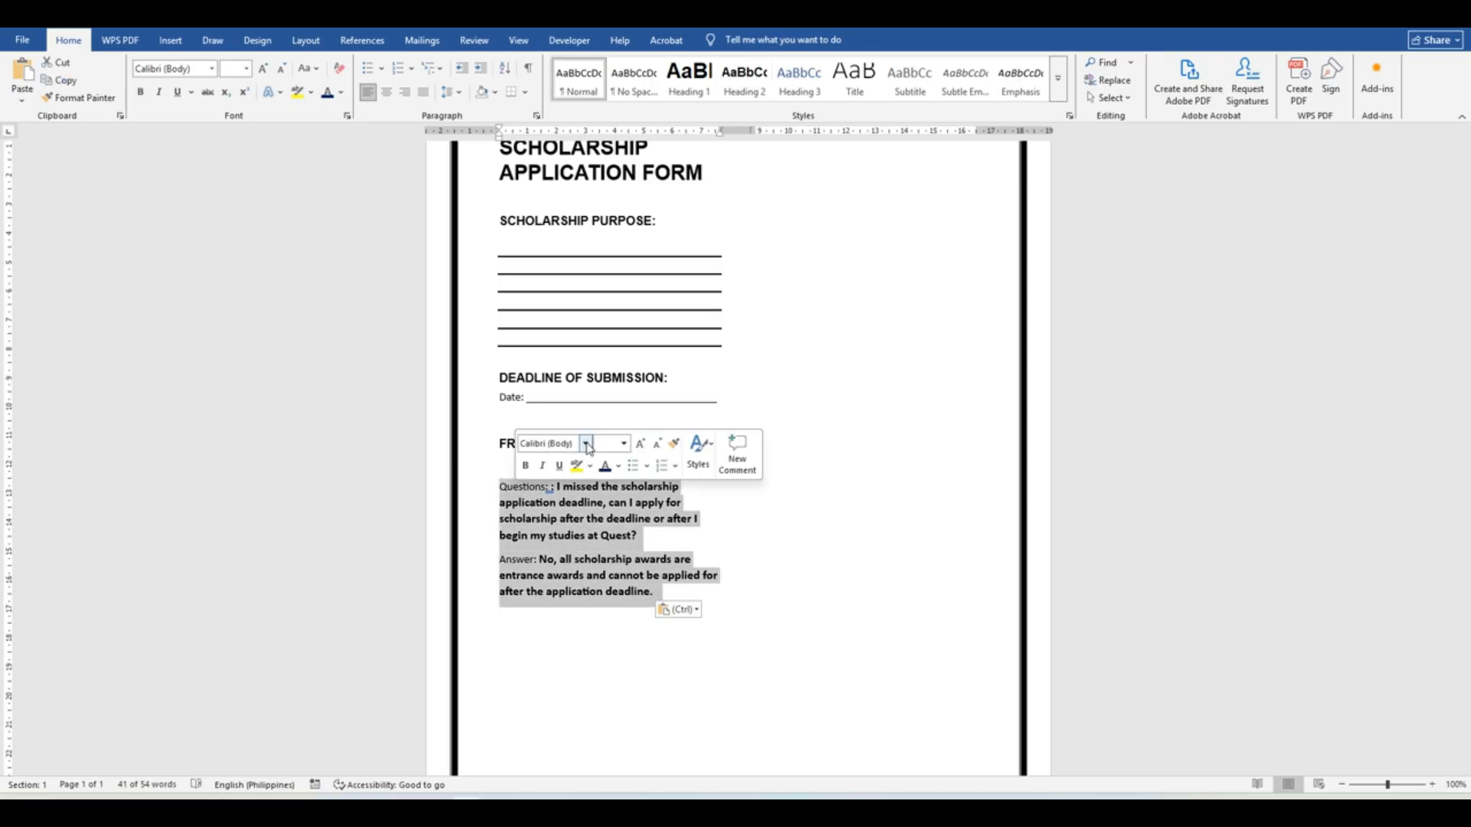
pyautogui.click(585, 443)
pyautogui.click(541, 84)
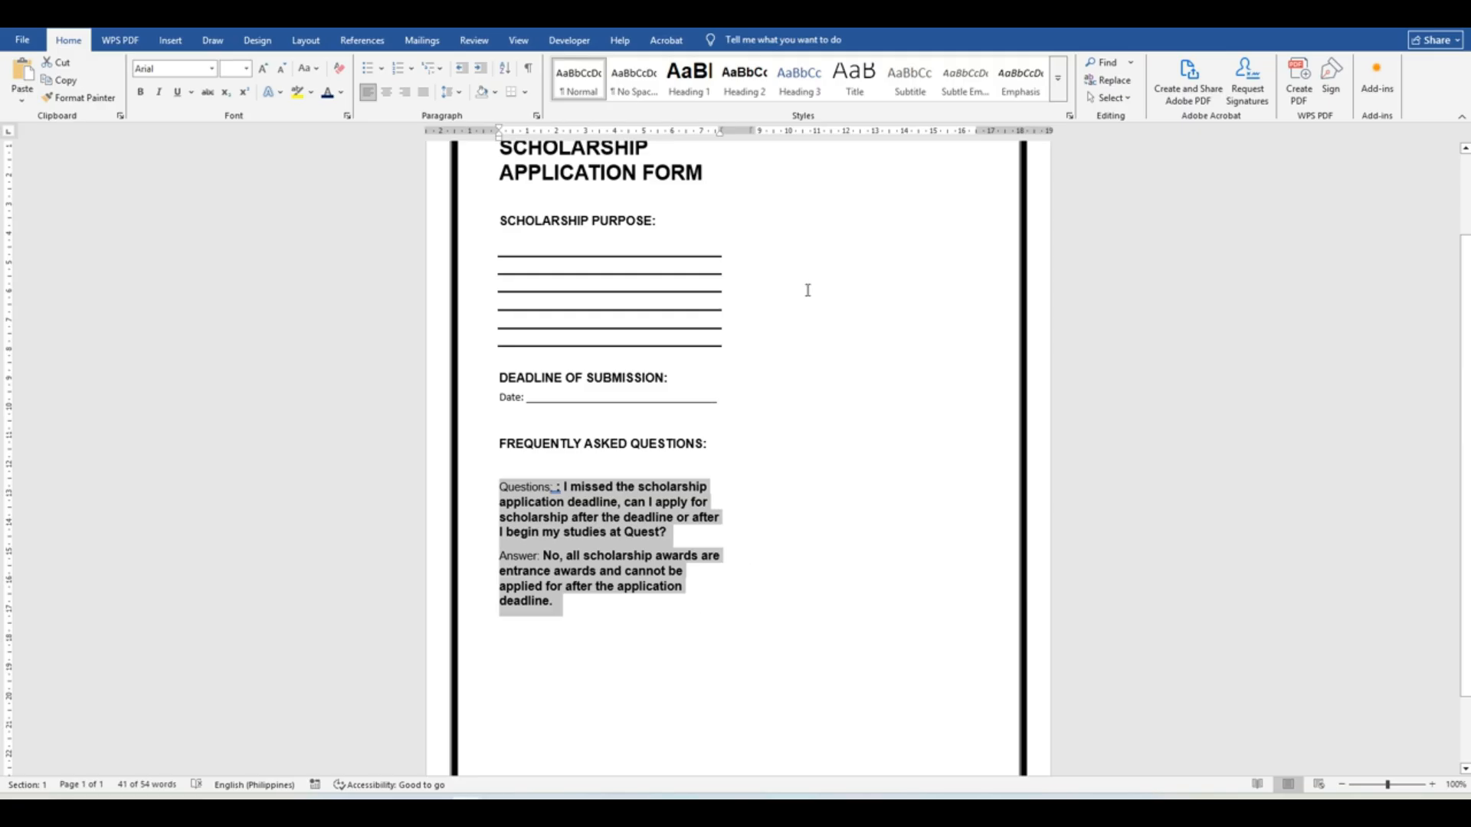
pyautogui.click(423, 92)
pyautogui.click(639, 653)
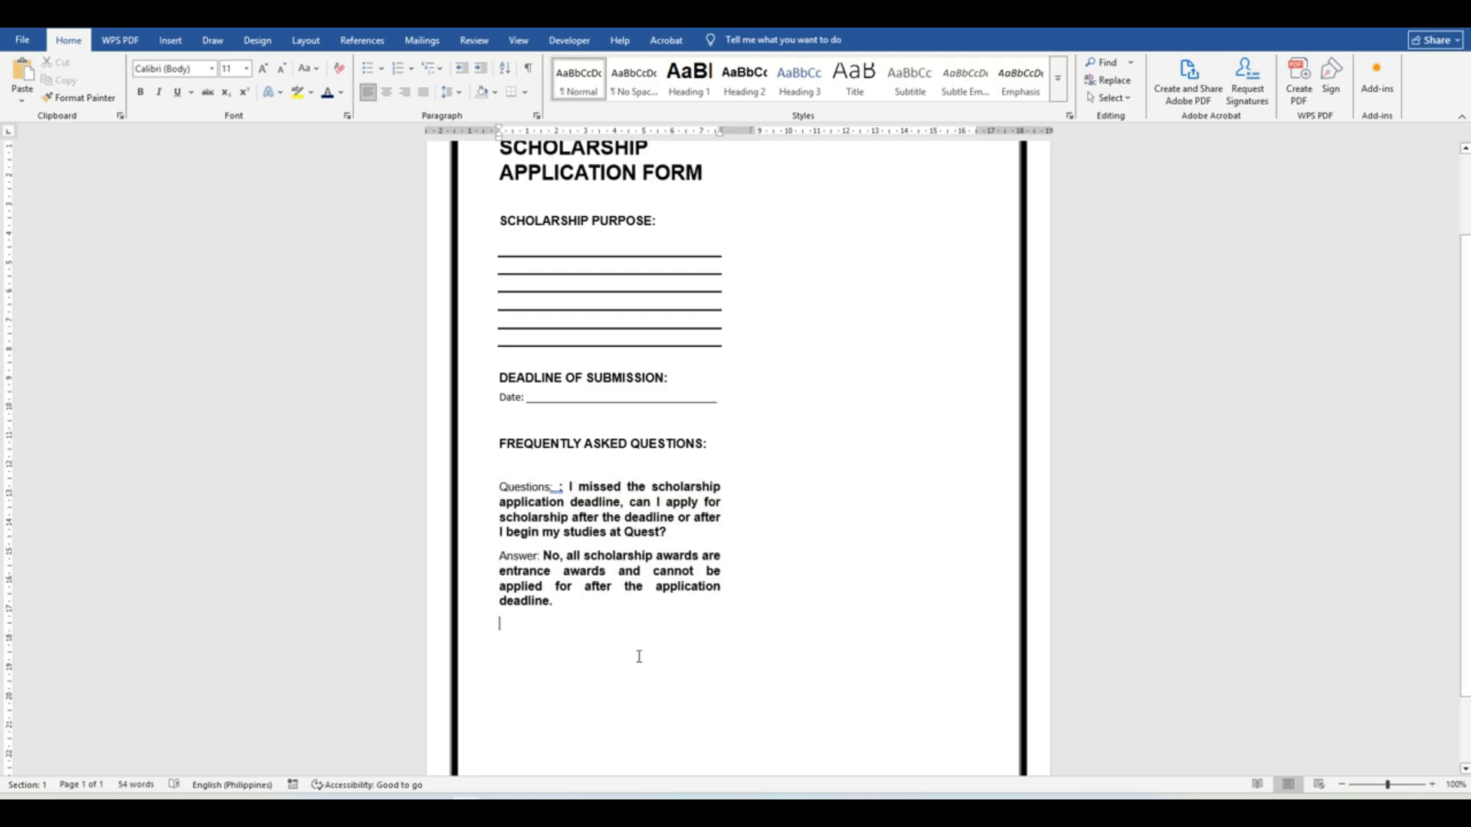
# - Duplicate the question and answer block below the first one, leaving a blank line between them
pyautogui.moveTo(574, 623); pyautogui.dragTo(503, 469)
pyautogui.moveTo(586, 604); pyautogui.dragTo(500, 487)
pyautogui.hotkey('ctrl', 'c')
pyautogui.click(501, 640)
pyautogui.hotkey('ctrl', 'v')
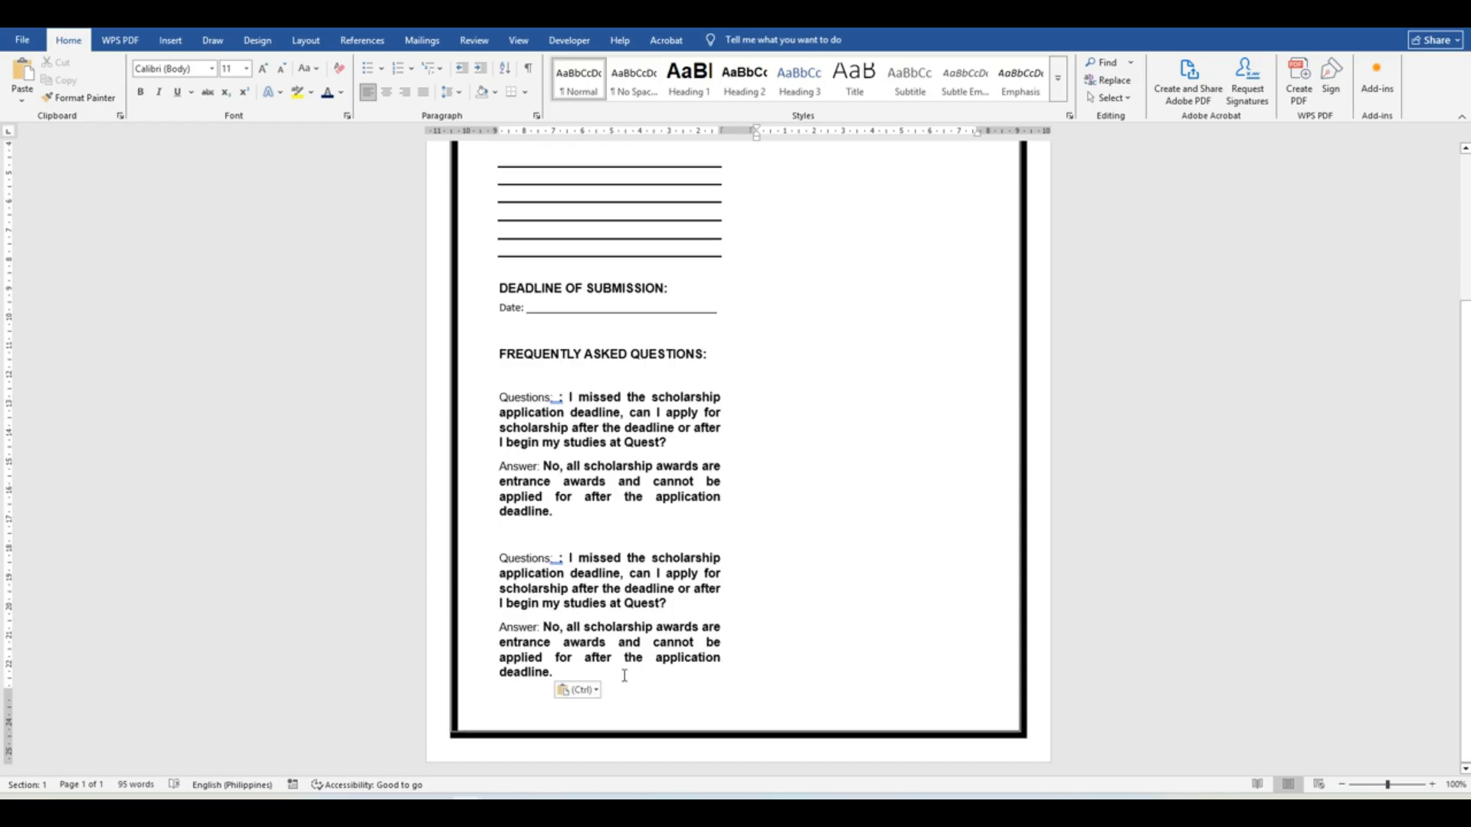
pyautogui.click(624, 676)
pyautogui.scroll(3, 741, 598)
pyautogui.scroll(-3, 741, 603)
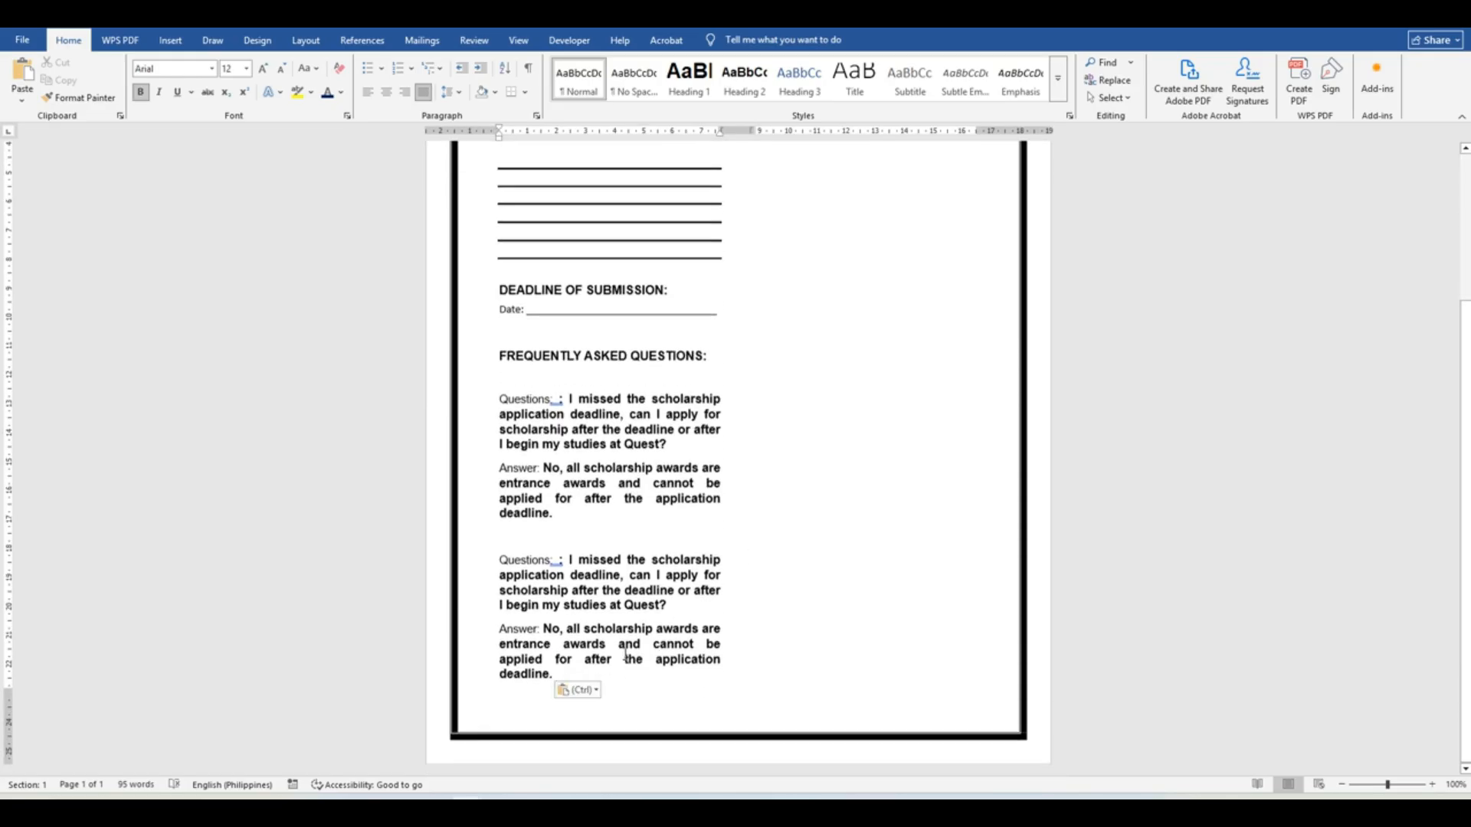
# - Copy the template's "REQUIRED DOCUMENT CHECKLIST" heading into the second column of the new form, level with the scholarship purpose heading
pyautogui.click(596, 690)
pyautogui.click(621, 677)
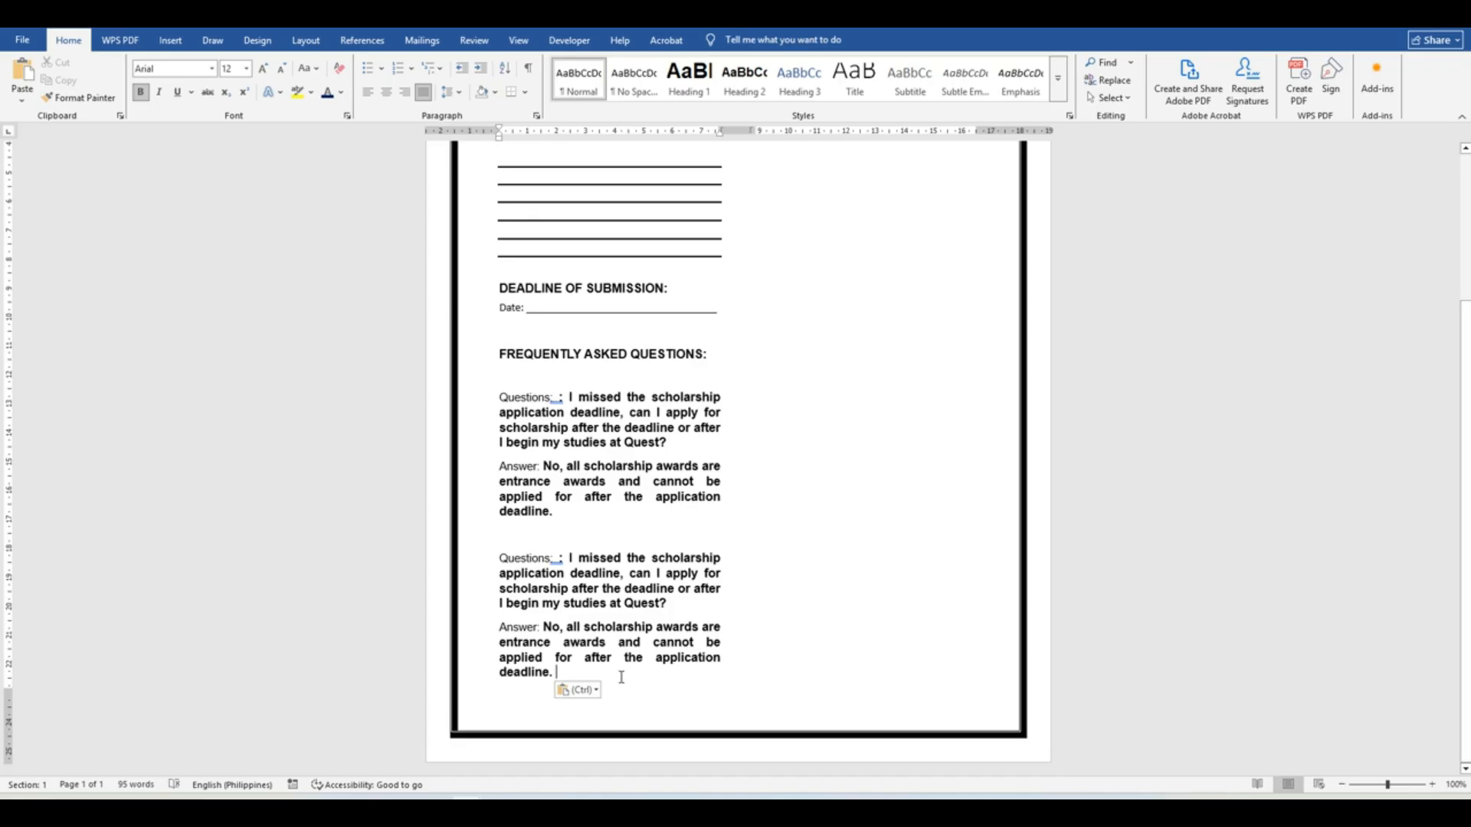
pyautogui.scroll(3, 621, 651)
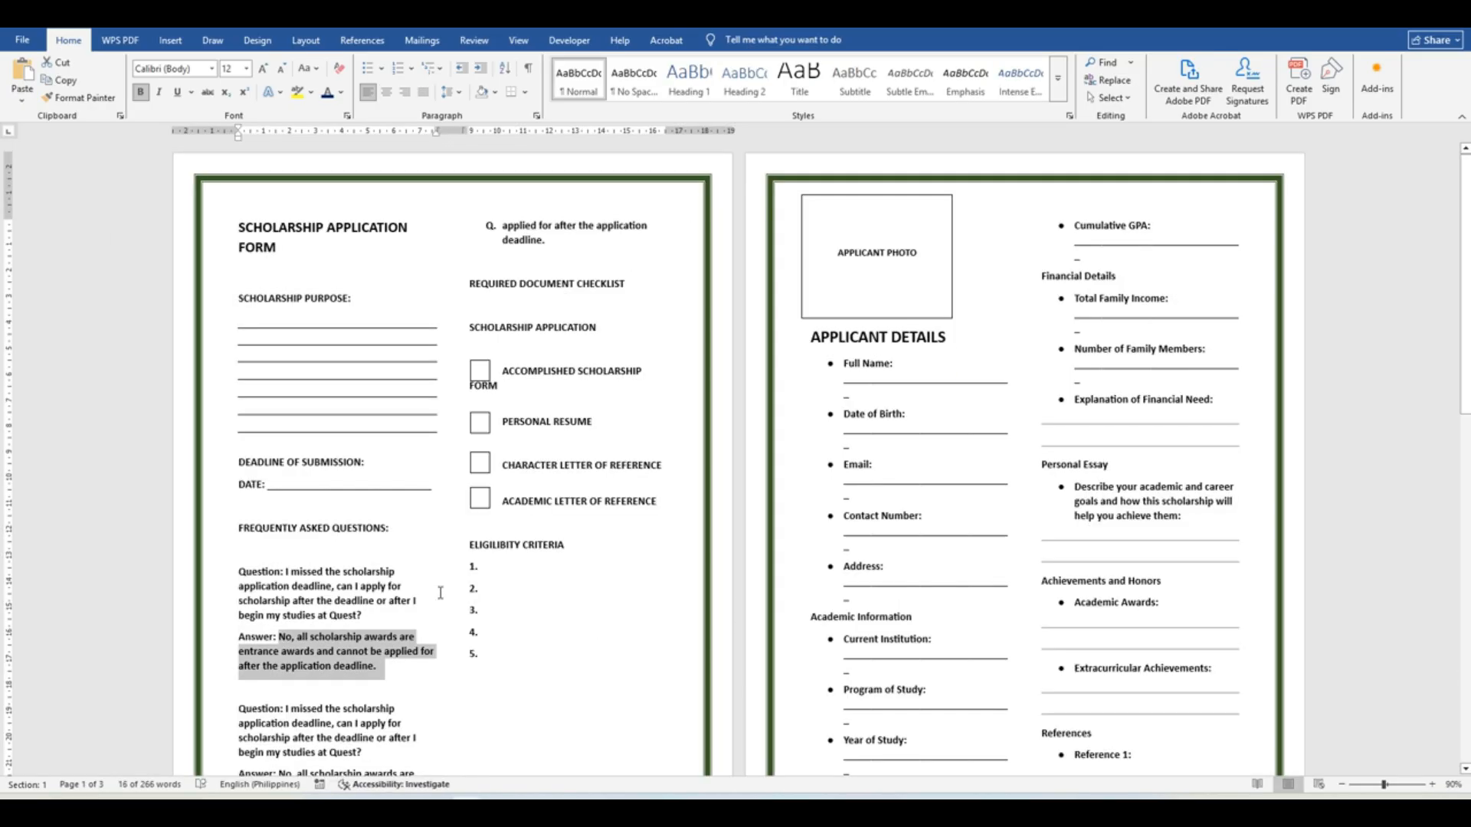
pyautogui.scroll(-3, 424, 596)
pyautogui.scroll(3, 424, 595)
pyautogui.moveTo(622, 286); pyautogui.dragTo(476, 273)
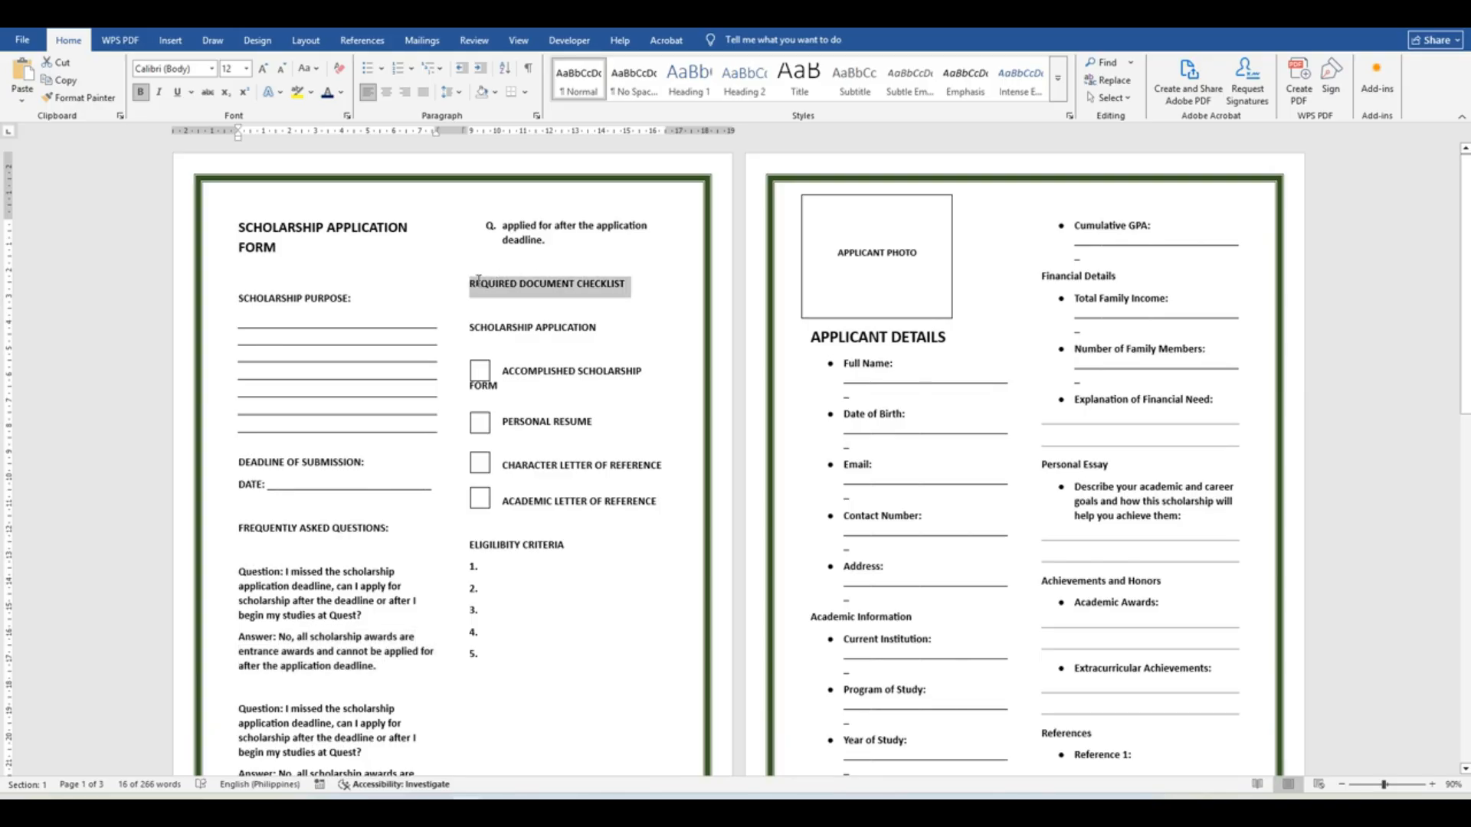
pyautogui.hotkey('ctrl', 'c')
pyautogui.hotkey('alt', 'Tab')
pyautogui.hotkey('ctrl', 'v')
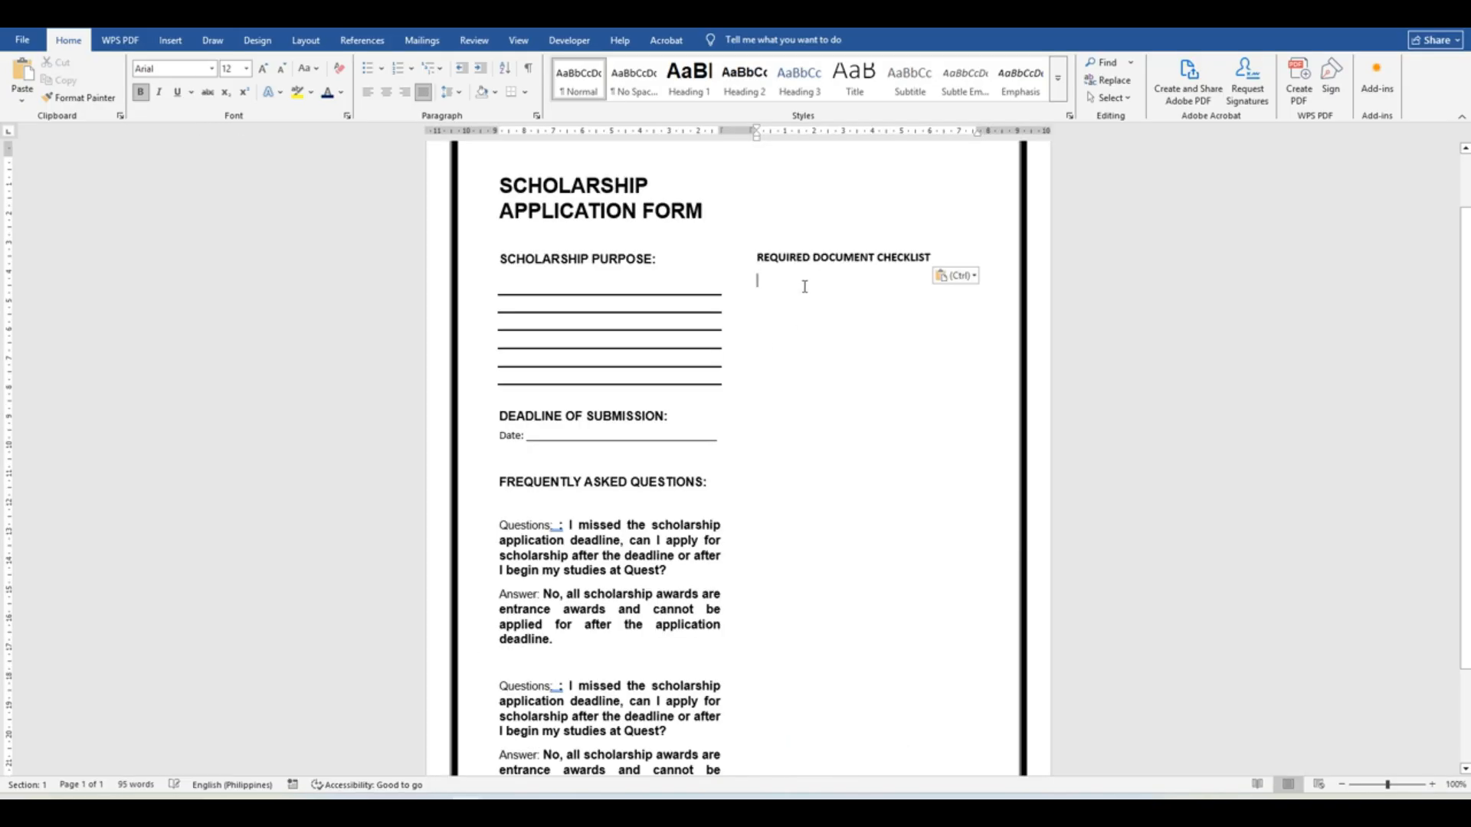
# - Apply the Heading 2 style to the required document checklist heading and add a colon at its end
pyautogui.moveTo(931, 259); pyautogui.dragTo(756, 258)
pyautogui.click(754, 78)
pyautogui.click(870, 310)
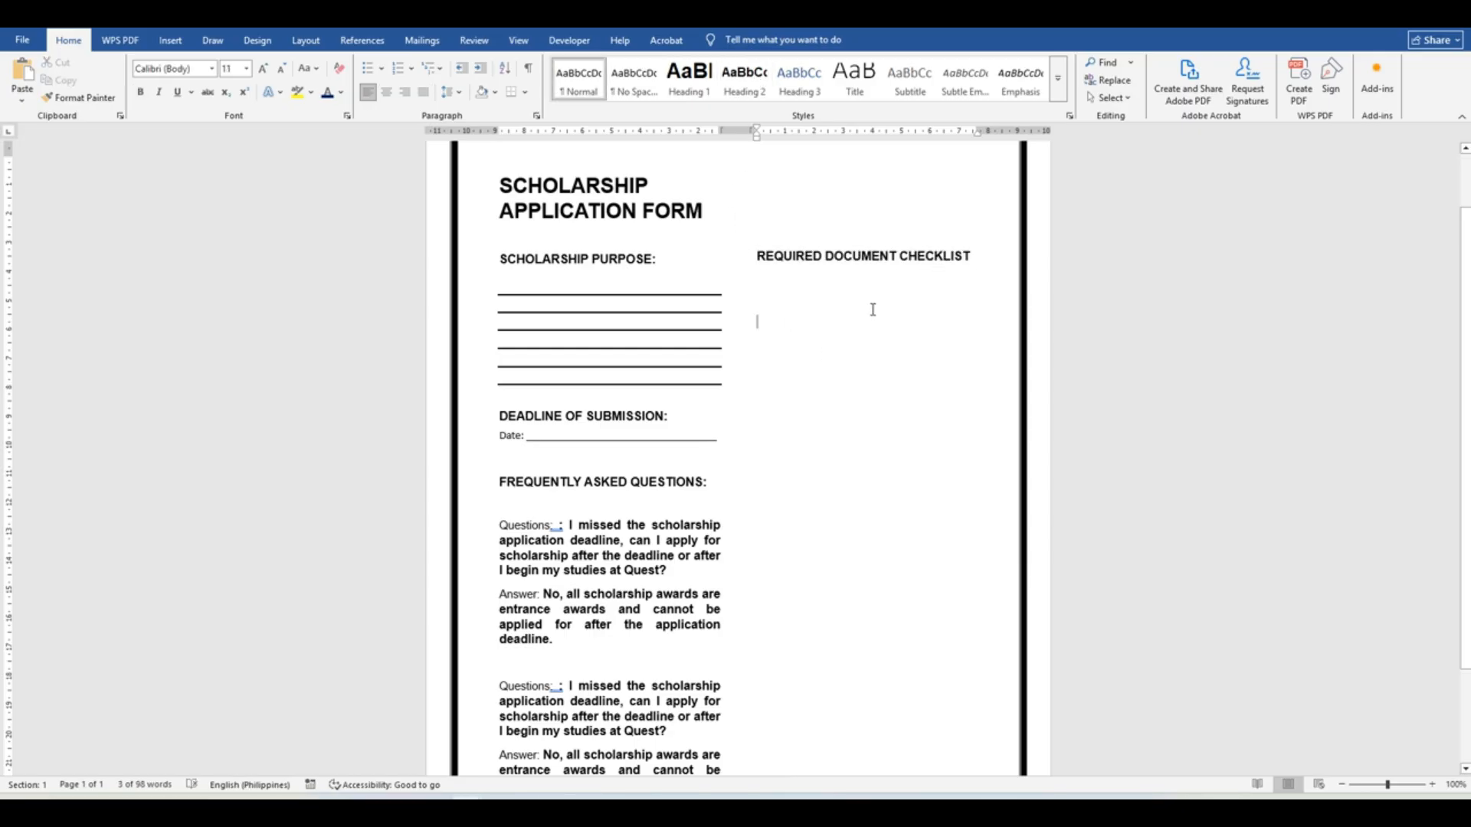
pyautogui.click(975, 256)
pyautogui.write(':')
pyautogui.press('Return')
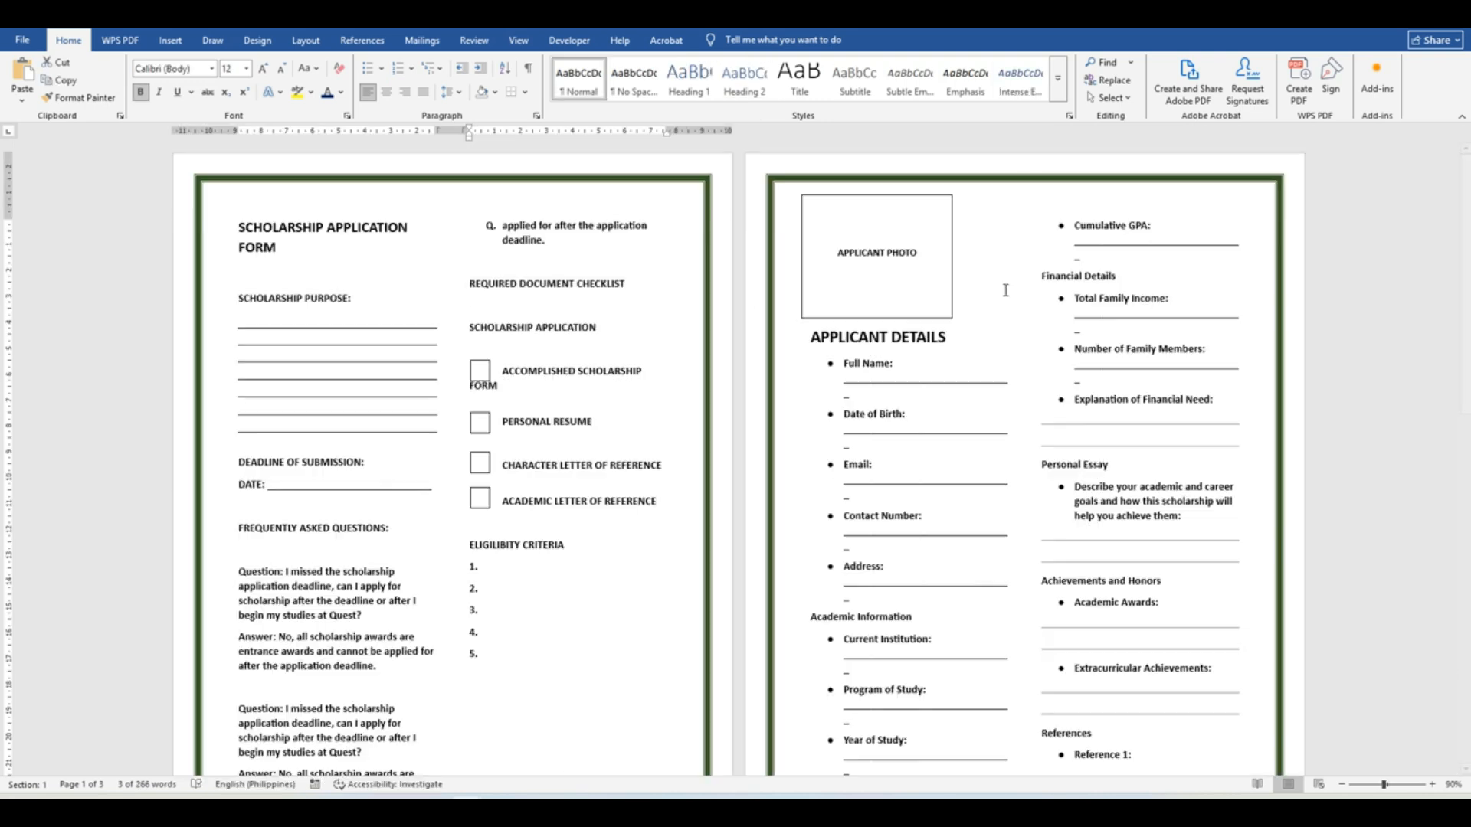
pyautogui.click(460, 283)
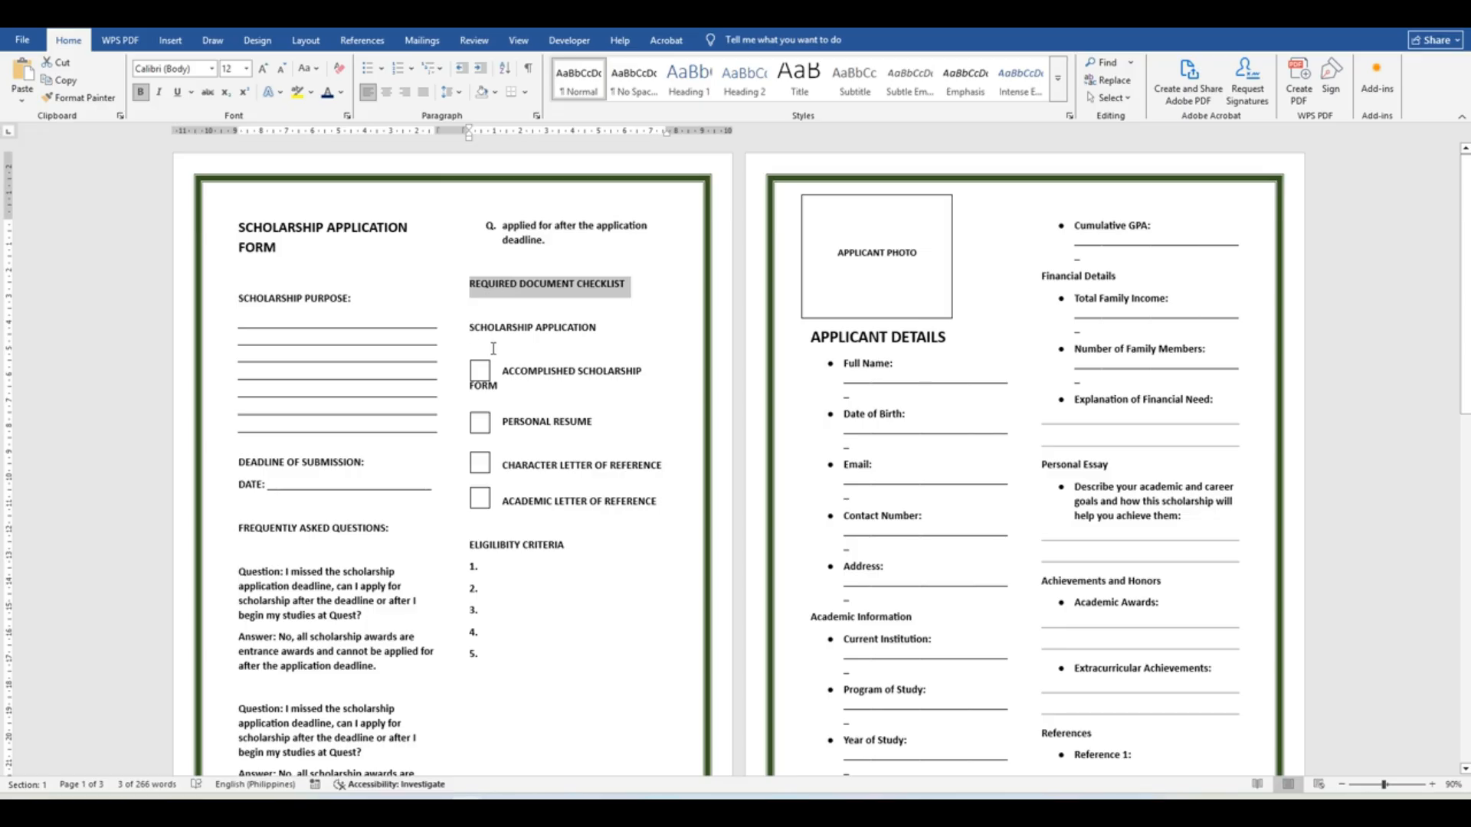
pyautogui.doubleClick(505, 369)
pyautogui.click(471, 371)
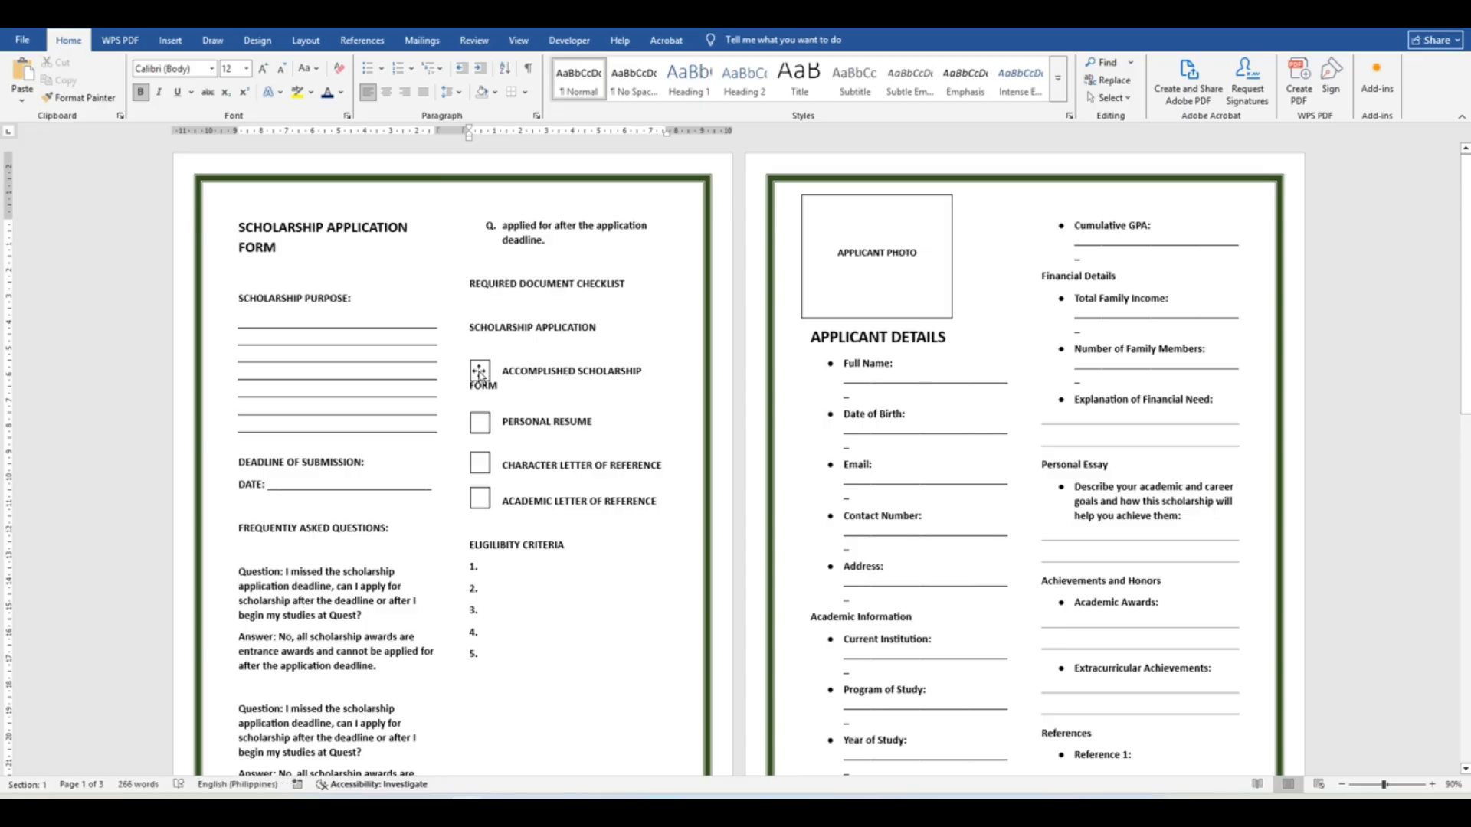
pyautogui.click(511, 371)
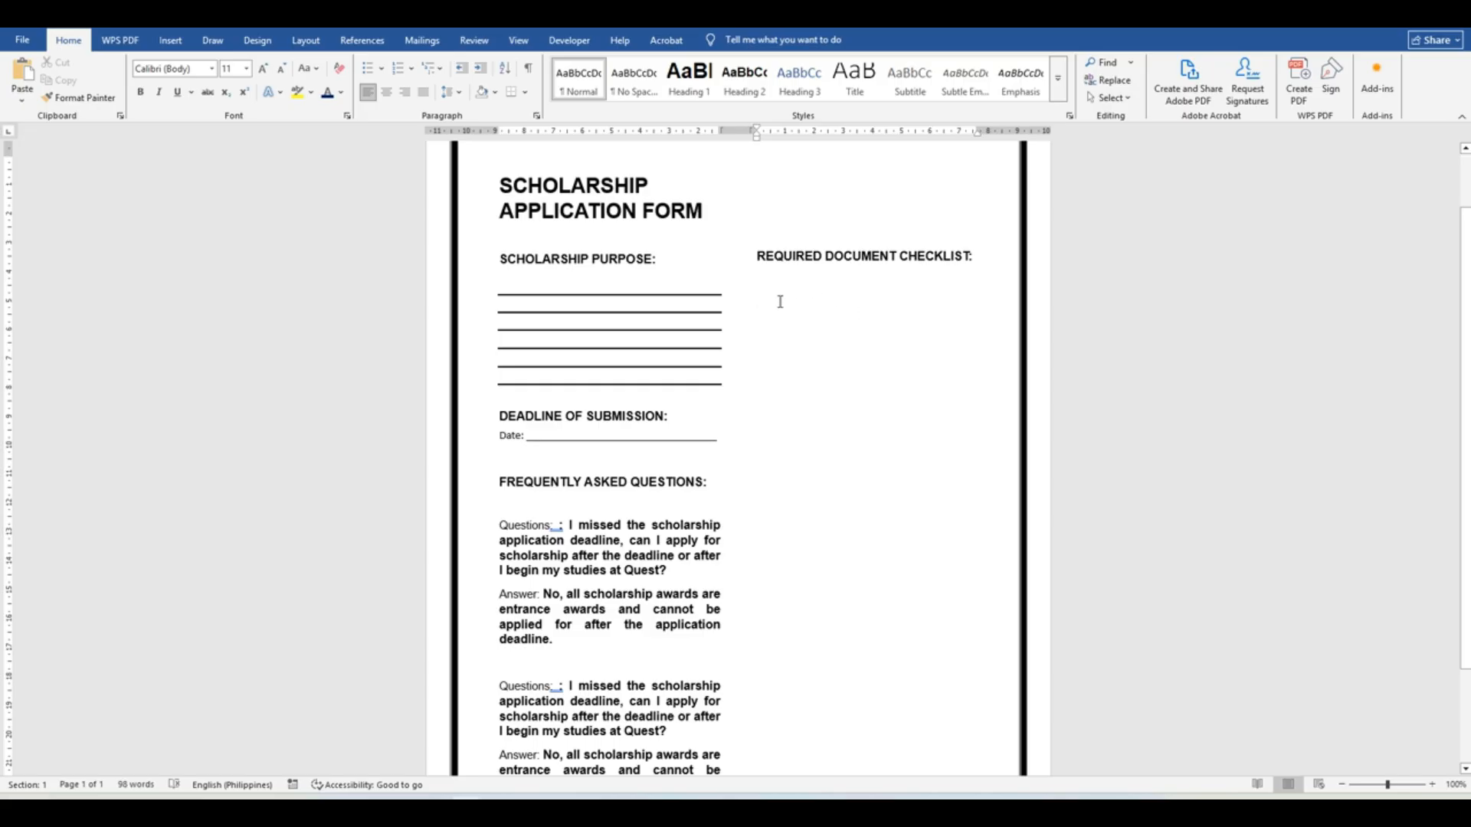
# - Insert a two-column, one-row table under the checklist heading and narrow its first column to checkbox width
pyautogui.click(170, 40)
pyautogui.click(131, 80)
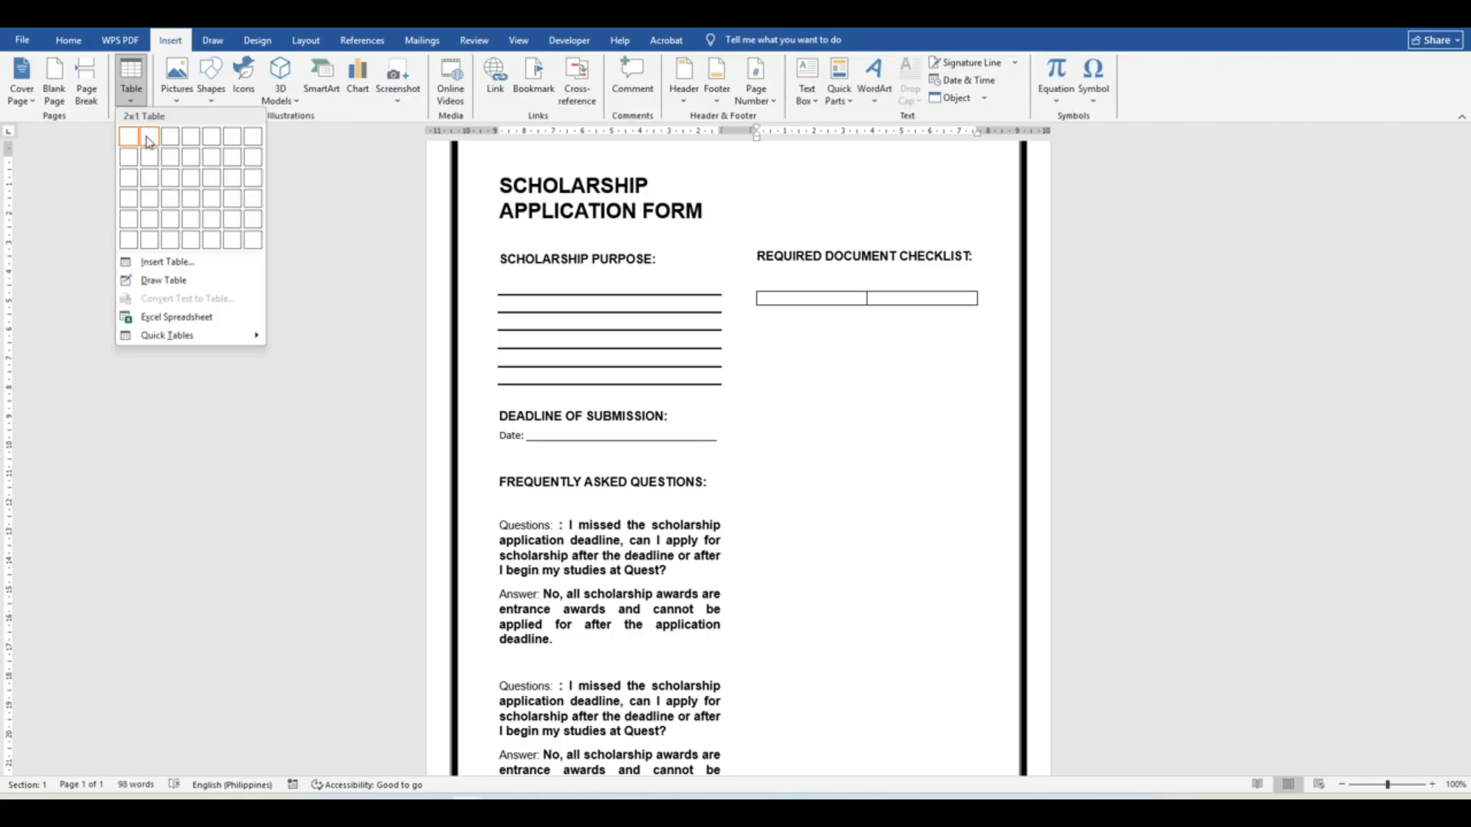
pyautogui.click(145, 140)
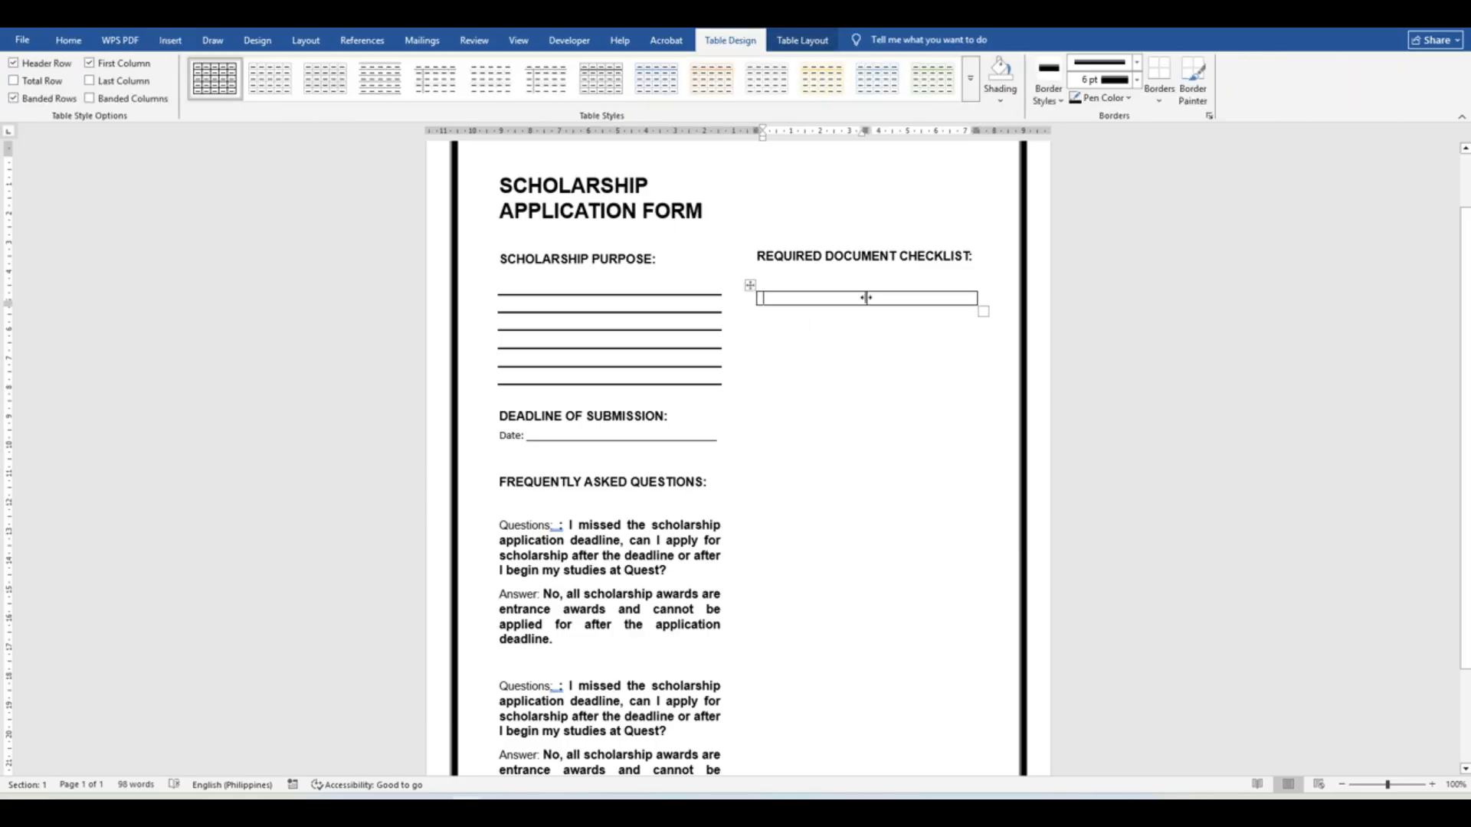
pyautogui.moveTo(867, 298); pyautogui.dragTo(786, 298)
pyautogui.click(831, 351)
# - Extend the checklist table to seven rows
pyautogui.click(793, 298)
pyautogui.press('Tab')
pyautogui.press('Tab')
pyautogui.press('Tab')
pyautogui.press('Tab')
pyautogui.press('Tab')
pyautogui.press('Tab')
pyautogui.press('Tab')
pyautogui.press('Tab')
pyautogui.press('Tab')
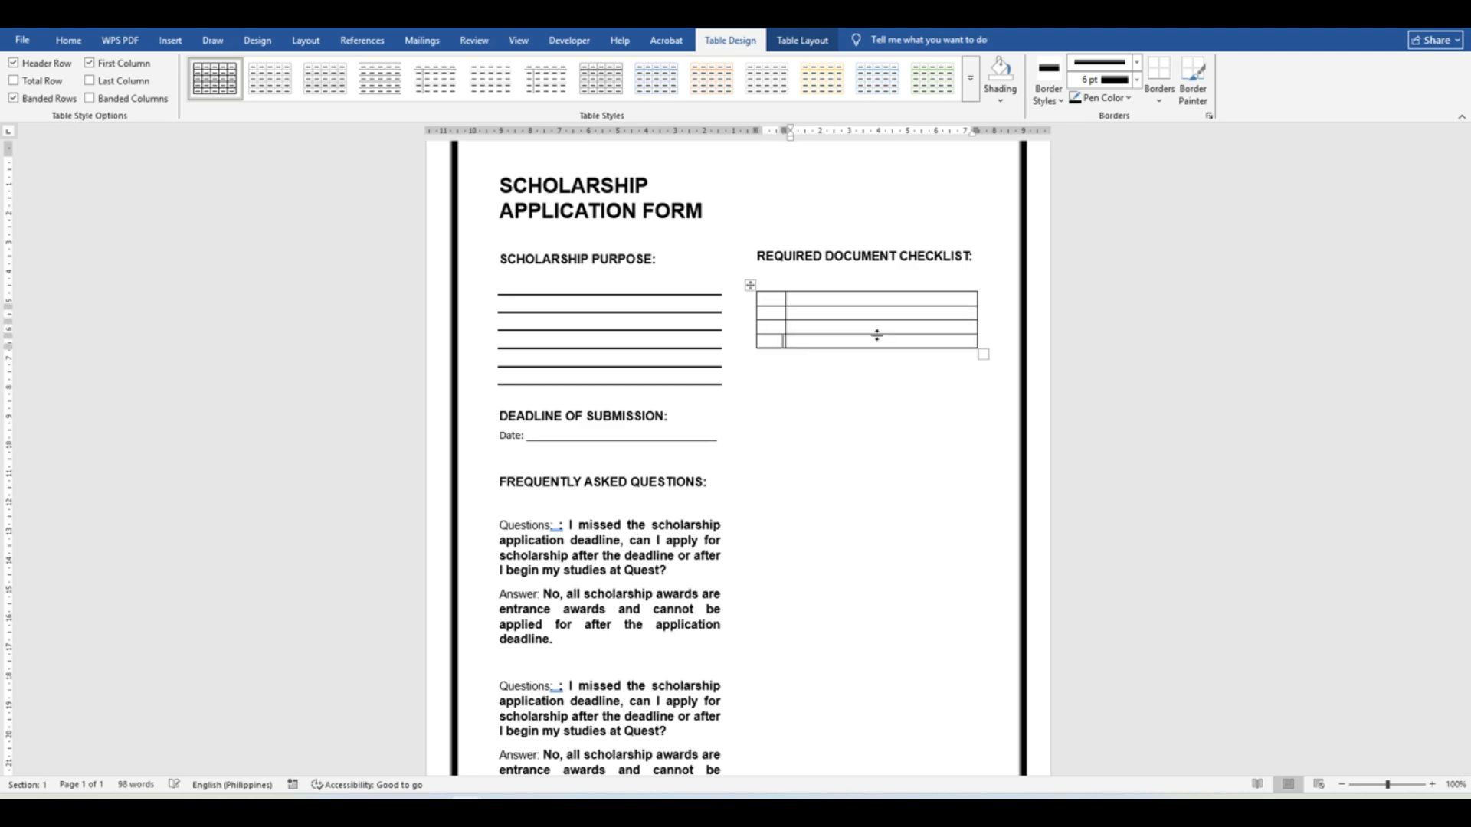
pyautogui.press('Tab')
pyautogui.press('Tab')
pyautogui.press('Tab')
pyautogui.click(879, 477)
# - Copy "ACCOMPLISHED SCHOLARSHIP FORM" and "PERSONAL RESUME" from the template into the wide column's first two rows, removing the extra line break
pyautogui.click(832, 307)
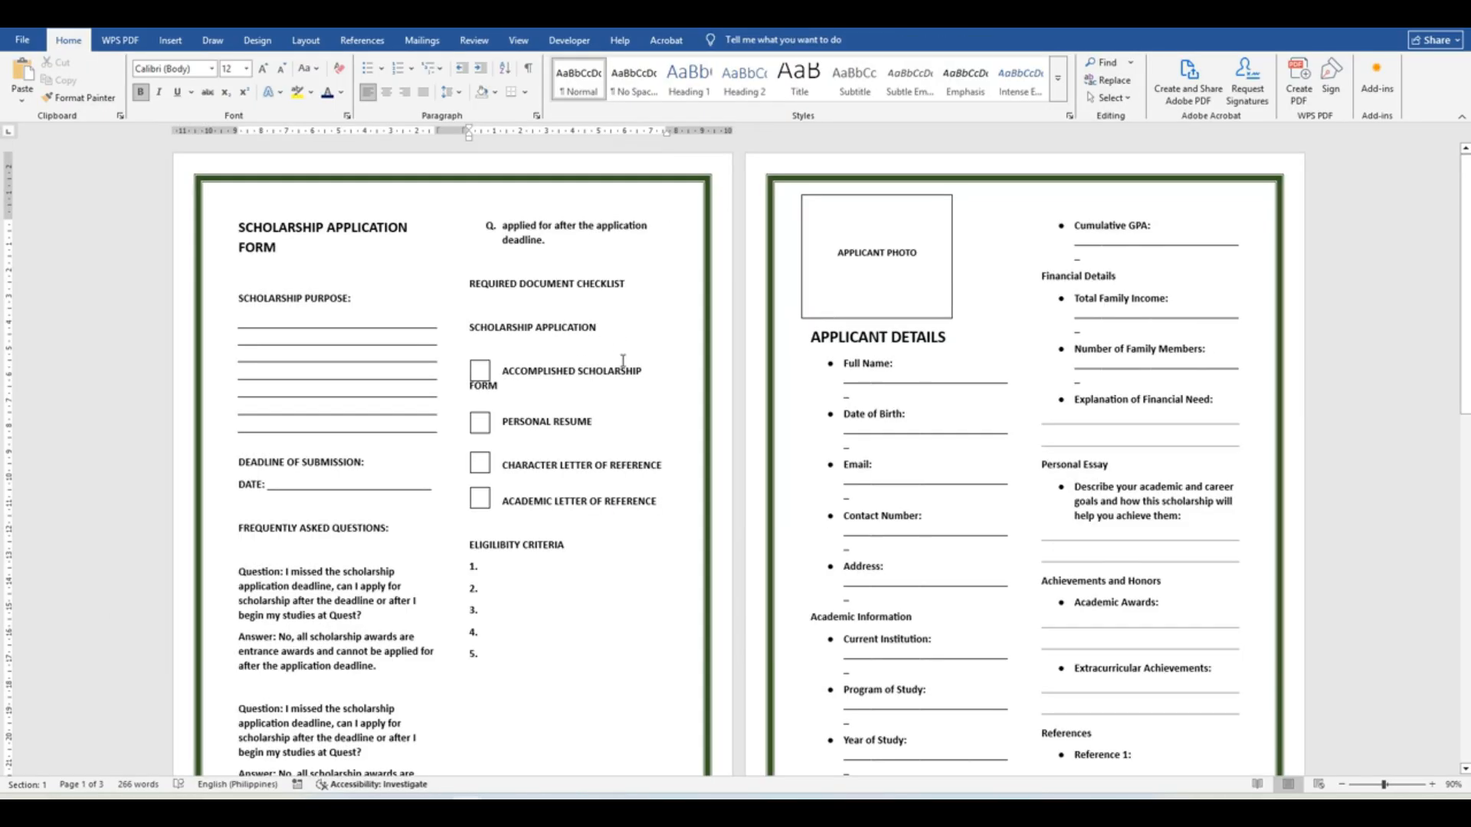
pyautogui.moveTo(505, 371); pyautogui.dragTo(628, 381)
pyautogui.click(778, 380)
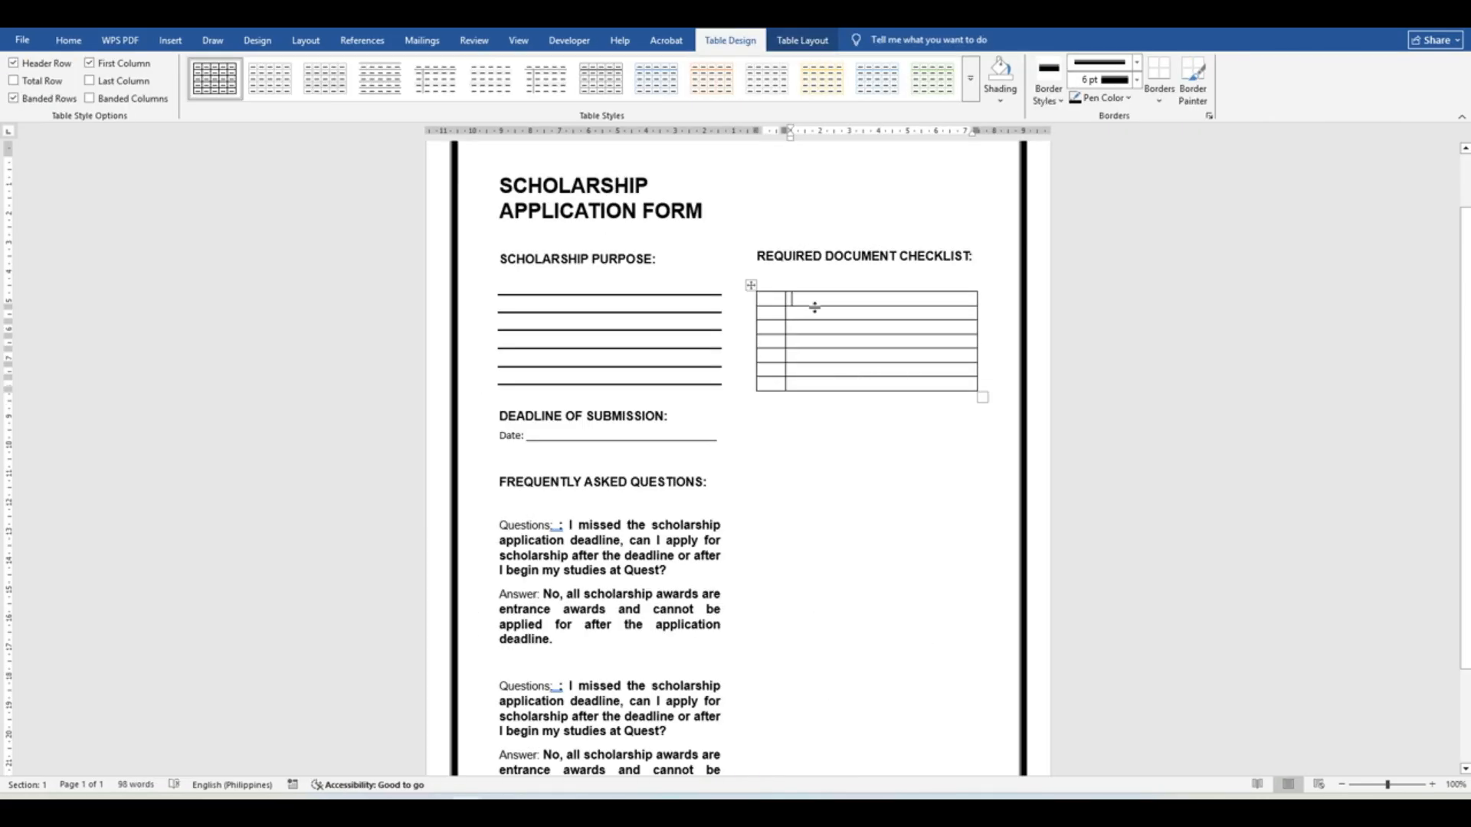
pyautogui.hotkey('ctrl', 'v')
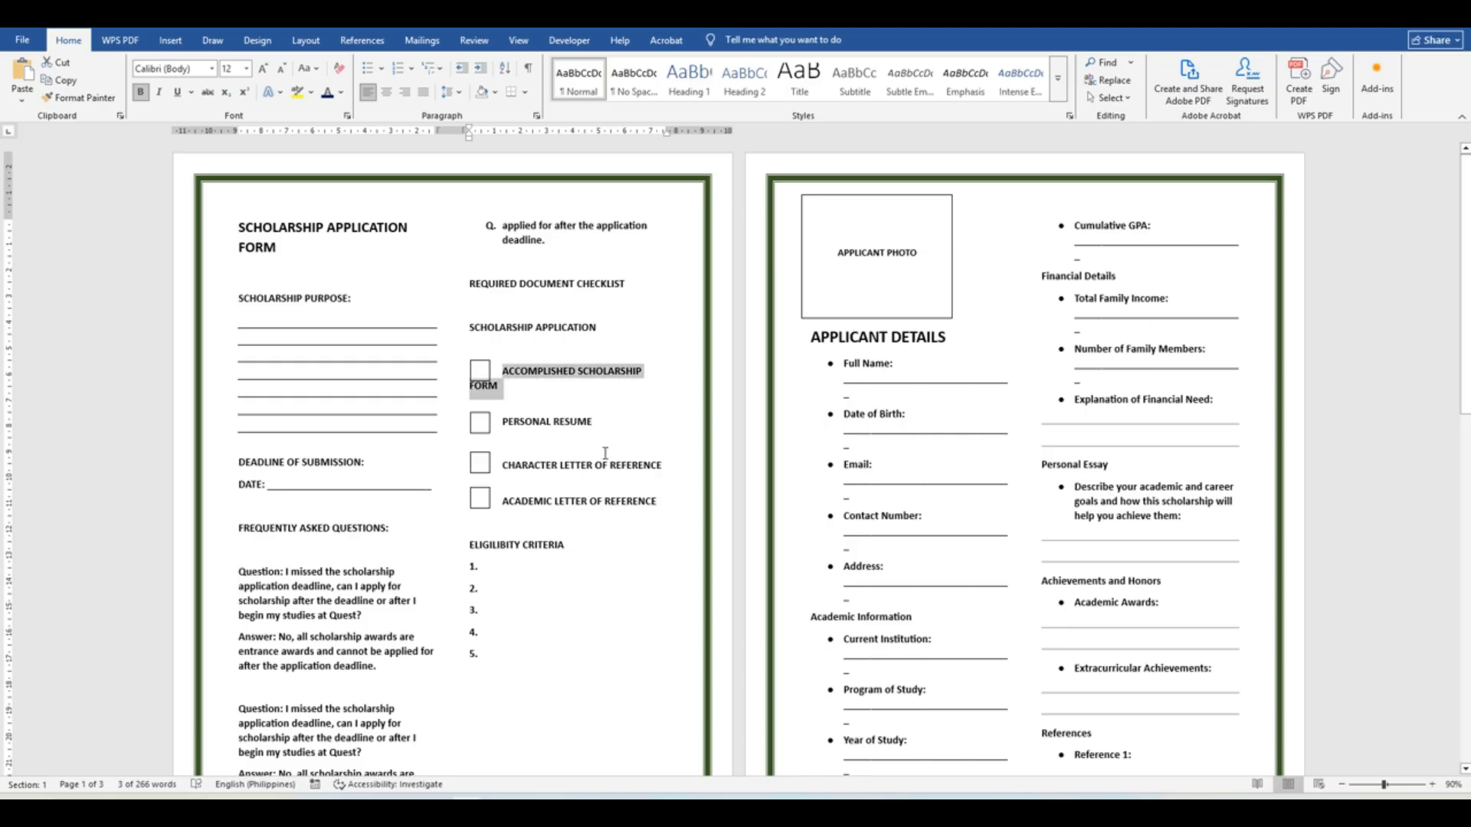
pyautogui.moveTo(505, 422); pyautogui.dragTo(594, 439)
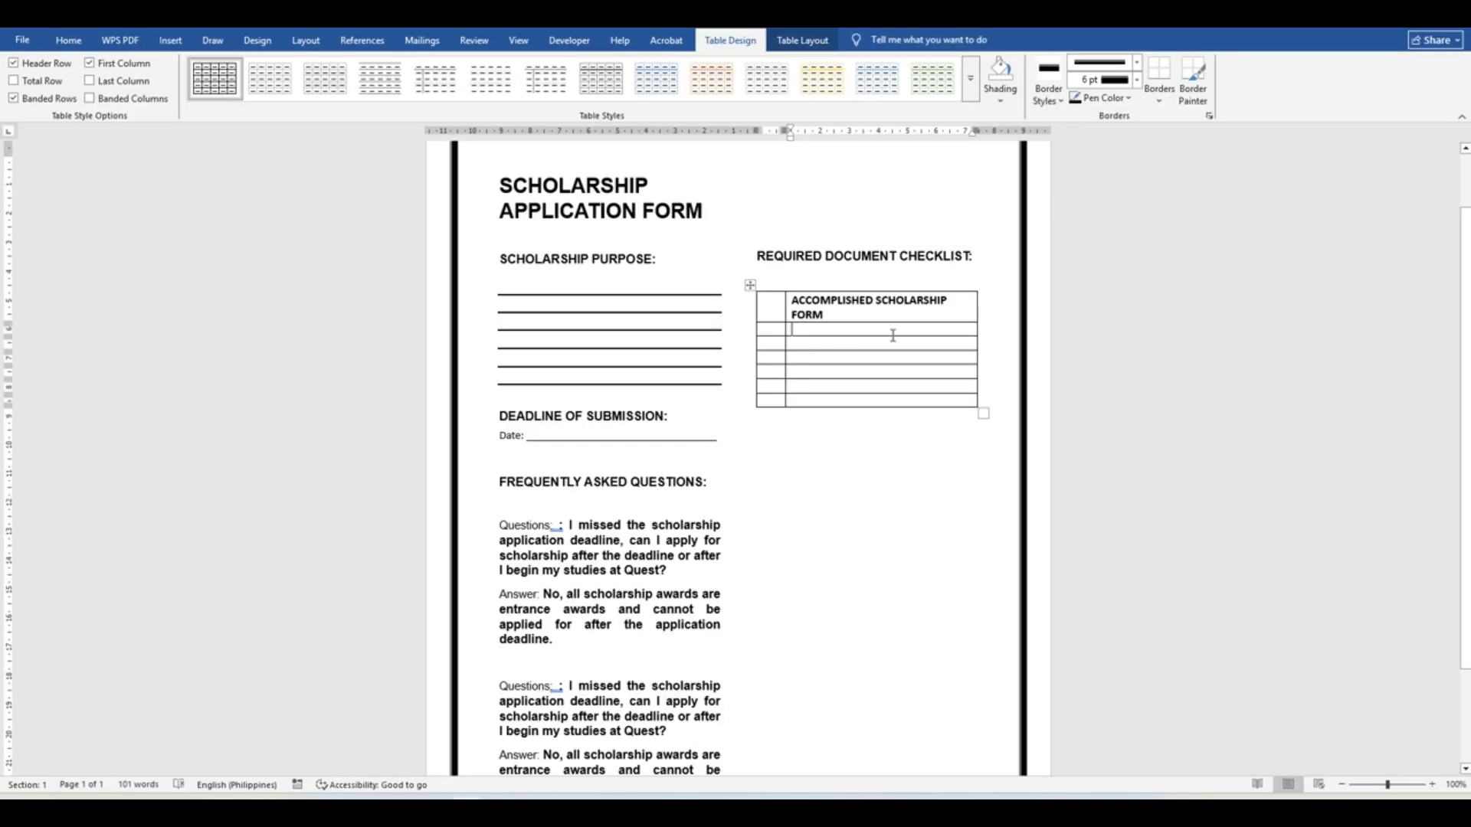
pyautogui.hotkey('ctrl', 'v')
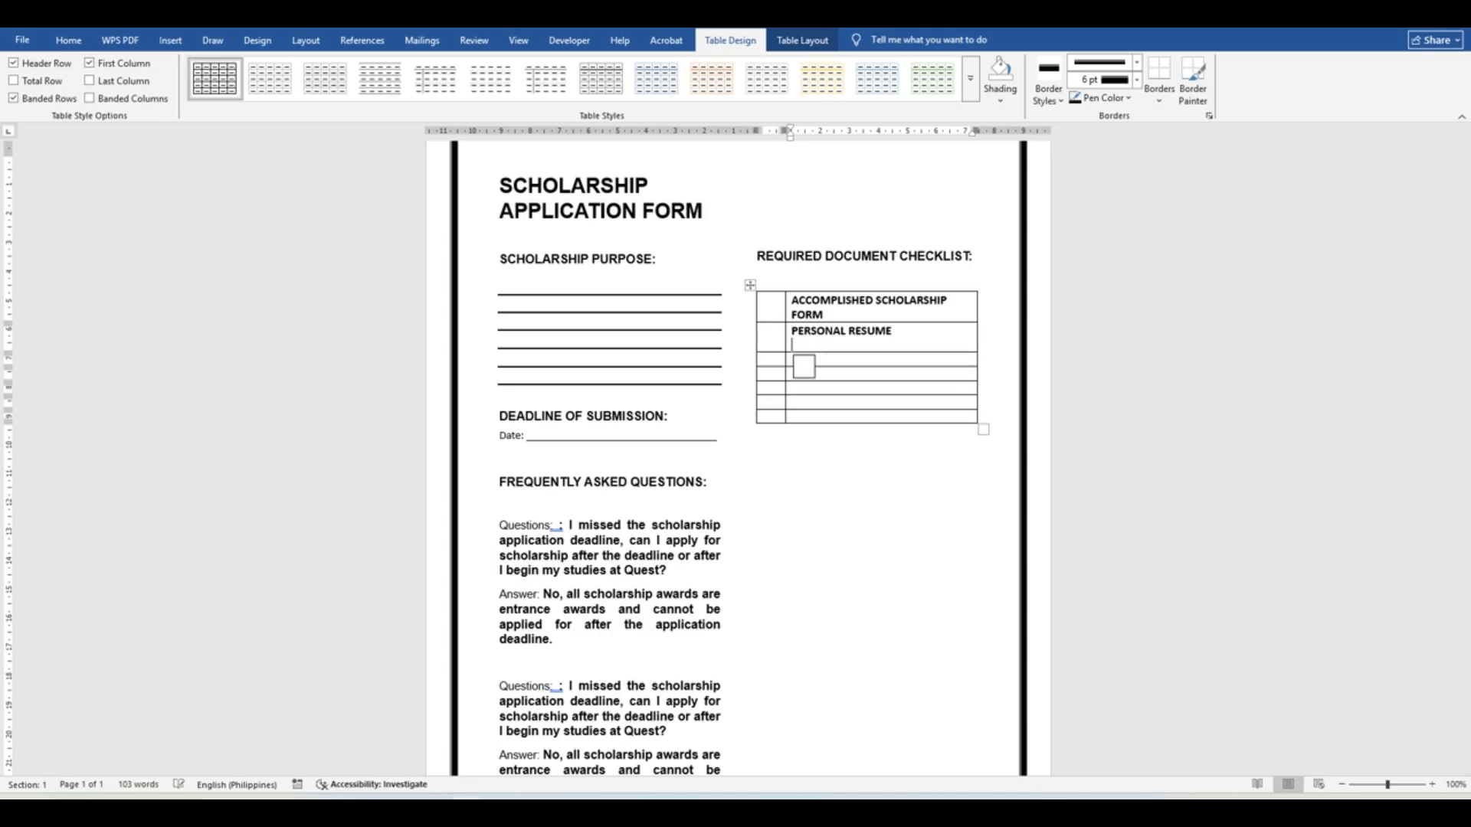
pyautogui.press('BackSpace')
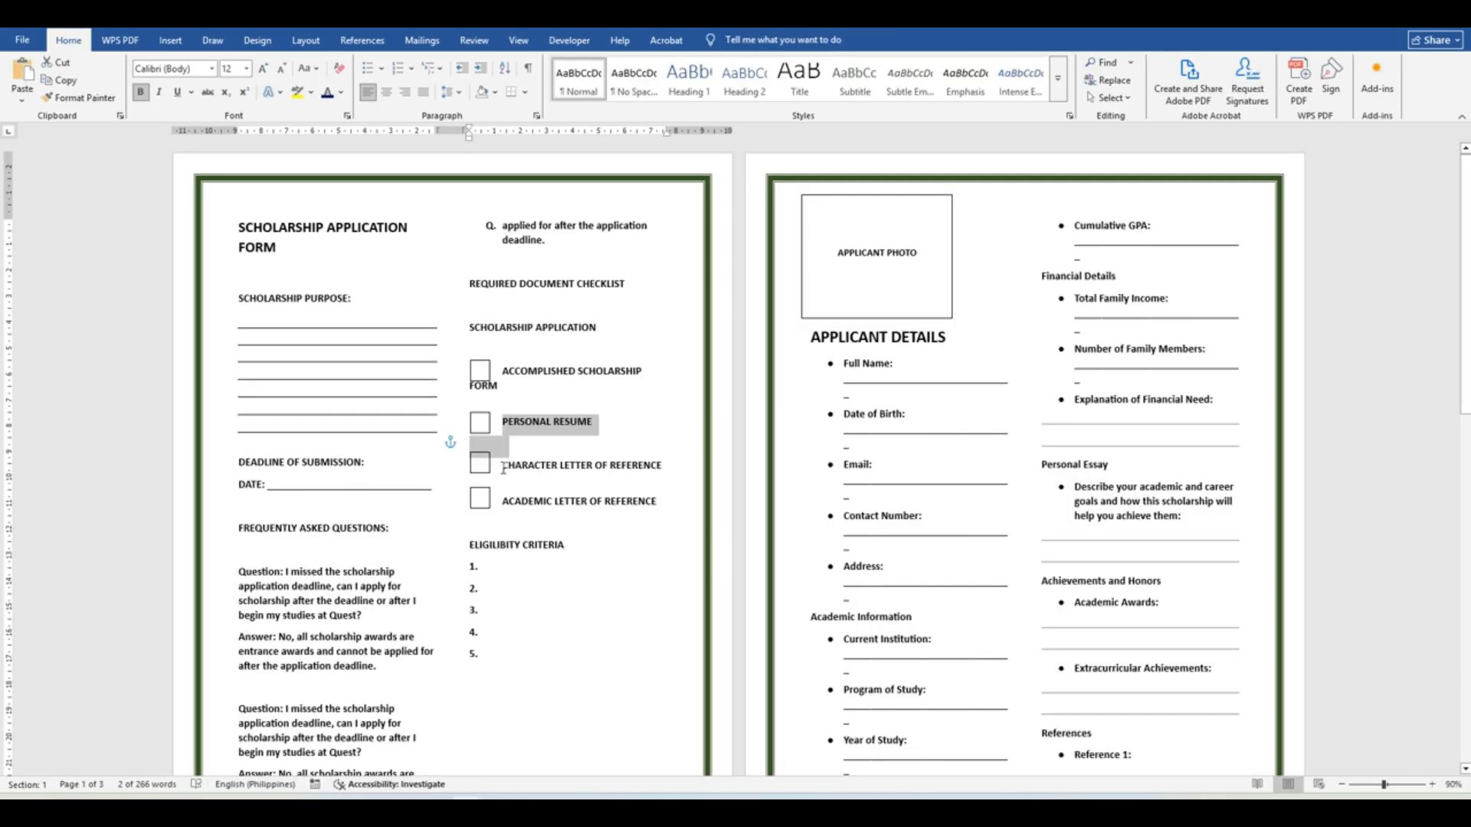
# - Copy "CHARACTER LETTER OF REFERENCE" and "ACADEMIC LETTER OF REFERENCE" from the template into the third and fourth rows
pyautogui.moveTo(506, 465); pyautogui.dragTo(733, 473)
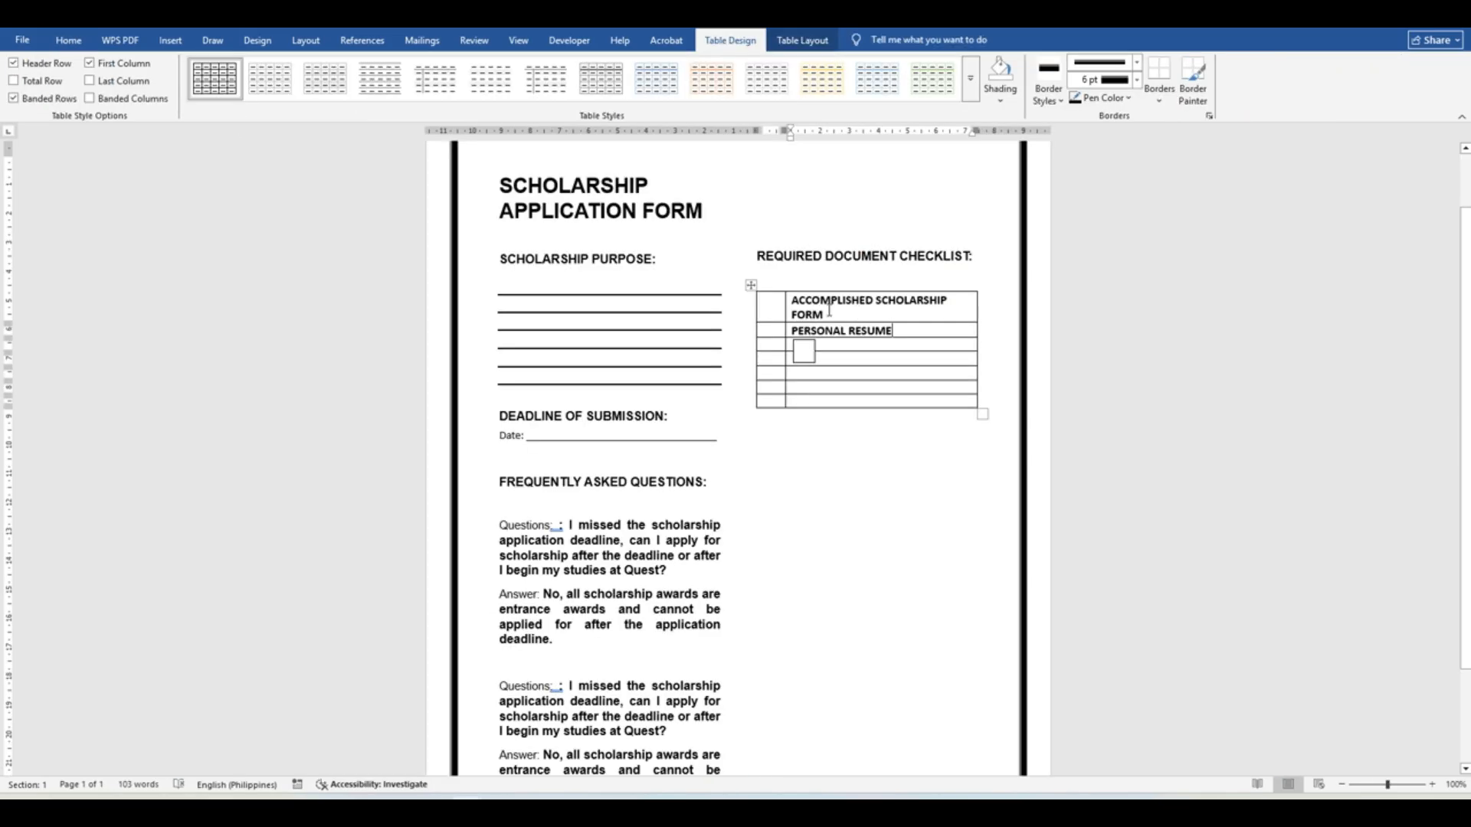
pyautogui.hotkey('ctrl', 'v')
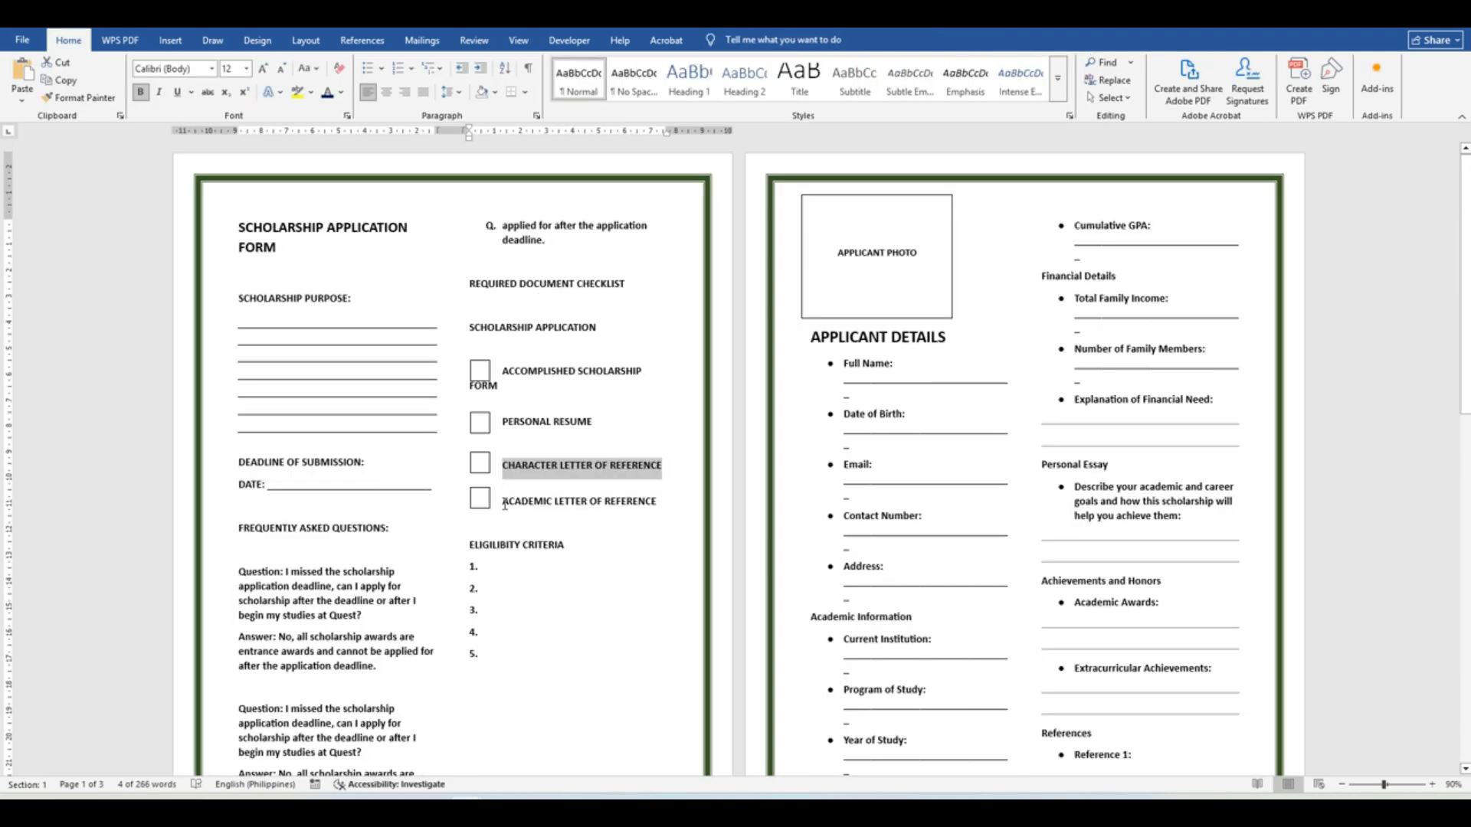
pyautogui.moveTo(504, 505); pyautogui.dragTo(640, 501)
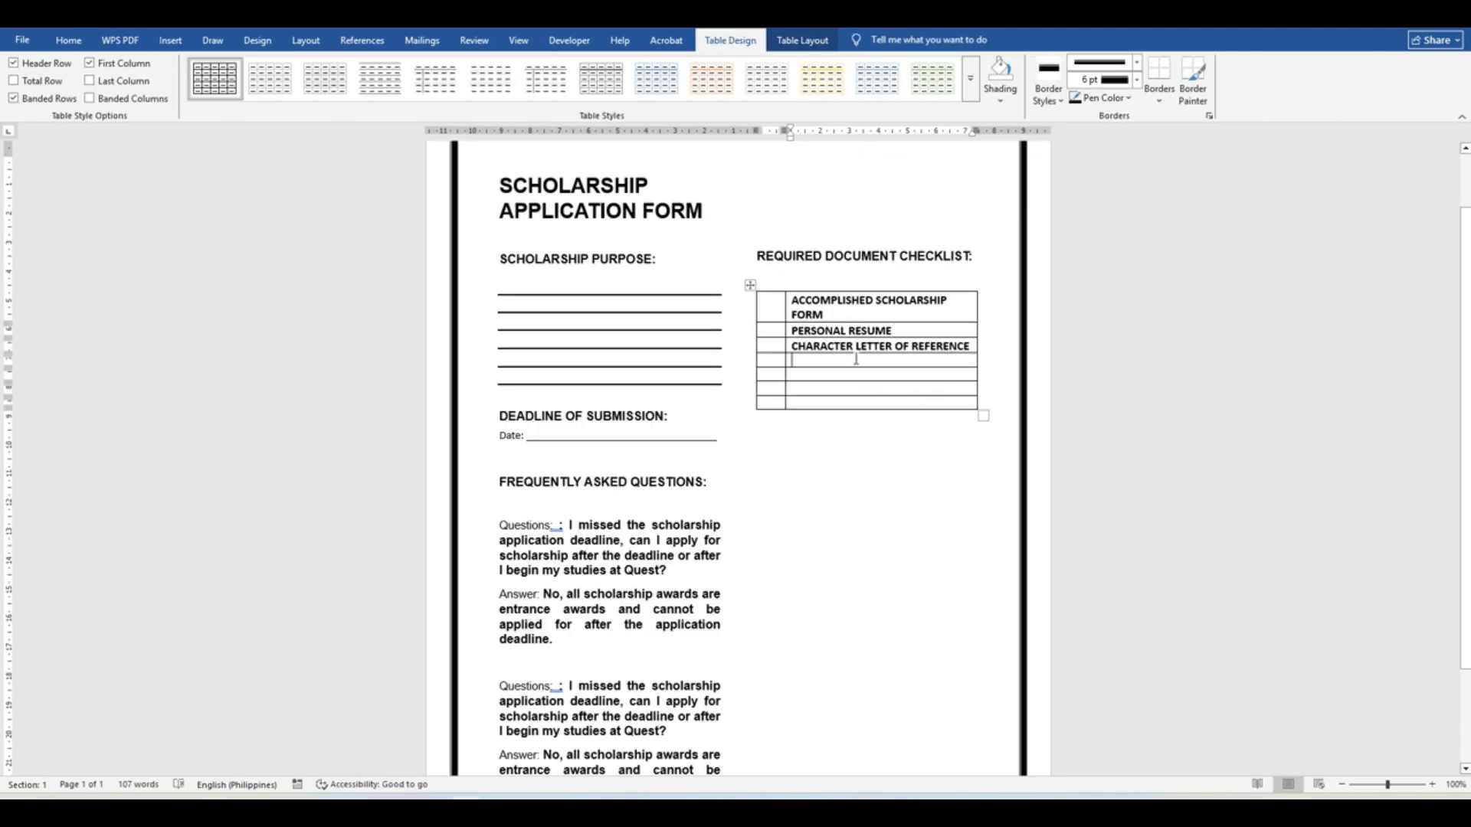
pyautogui.rightClick(856, 358)
pyautogui.click(842, 452)
# - Insert a check box content control in the narrow first column beside each of the four checklist items
pyautogui.click(774, 311)
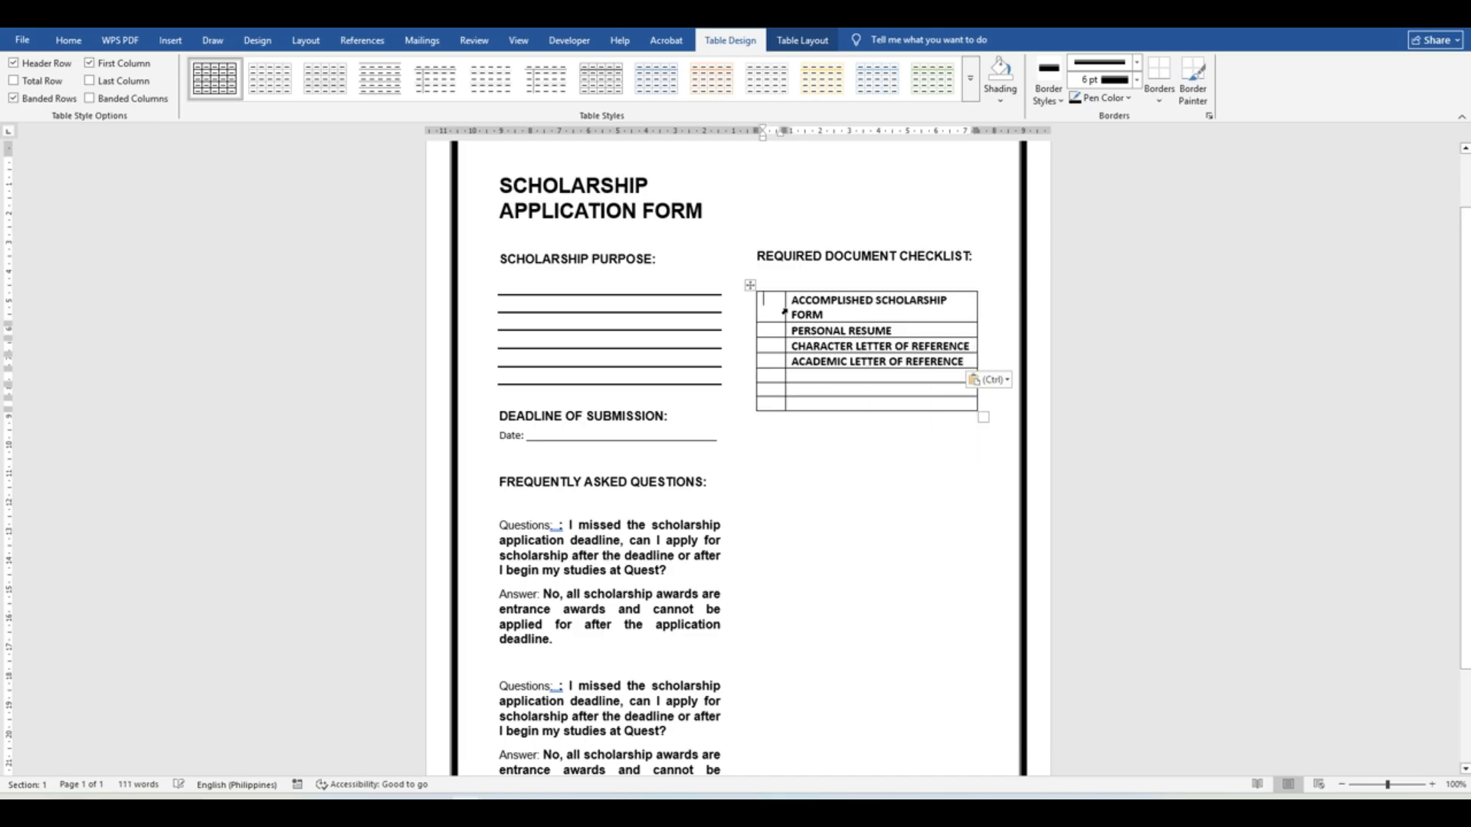
pyautogui.click(583, 35)
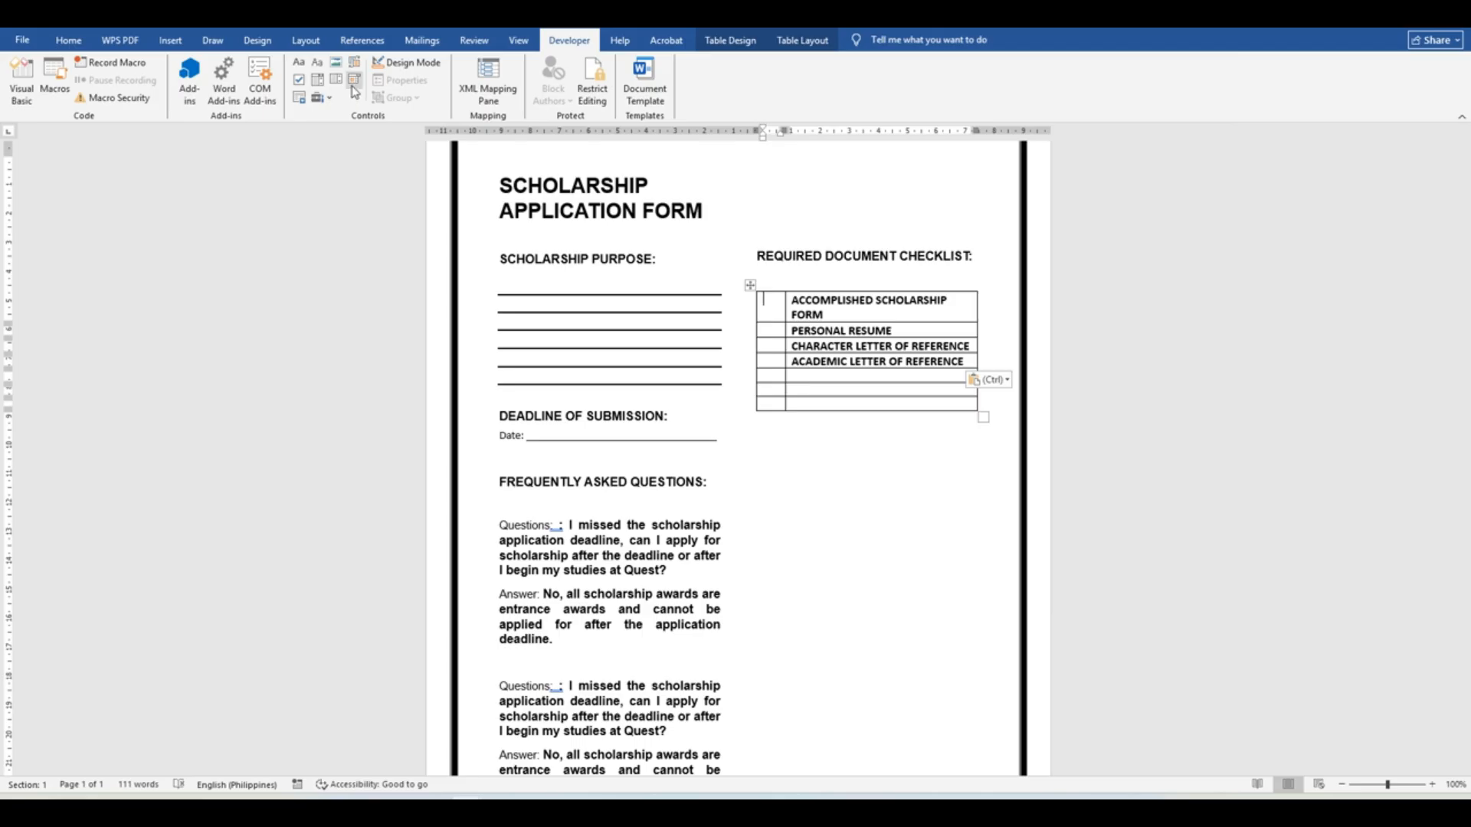
pyautogui.click(299, 79)
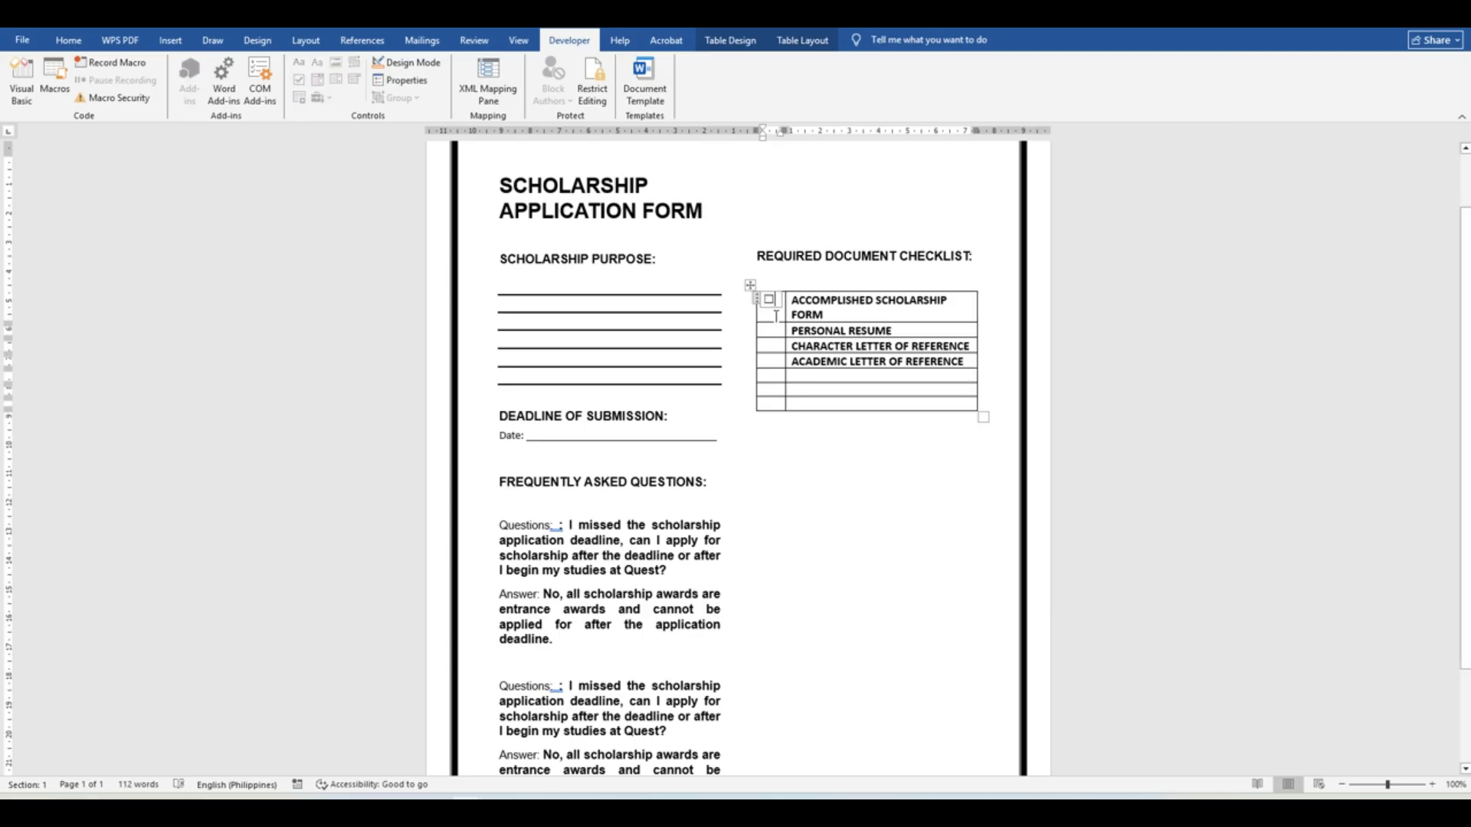
pyautogui.click(750, 285)
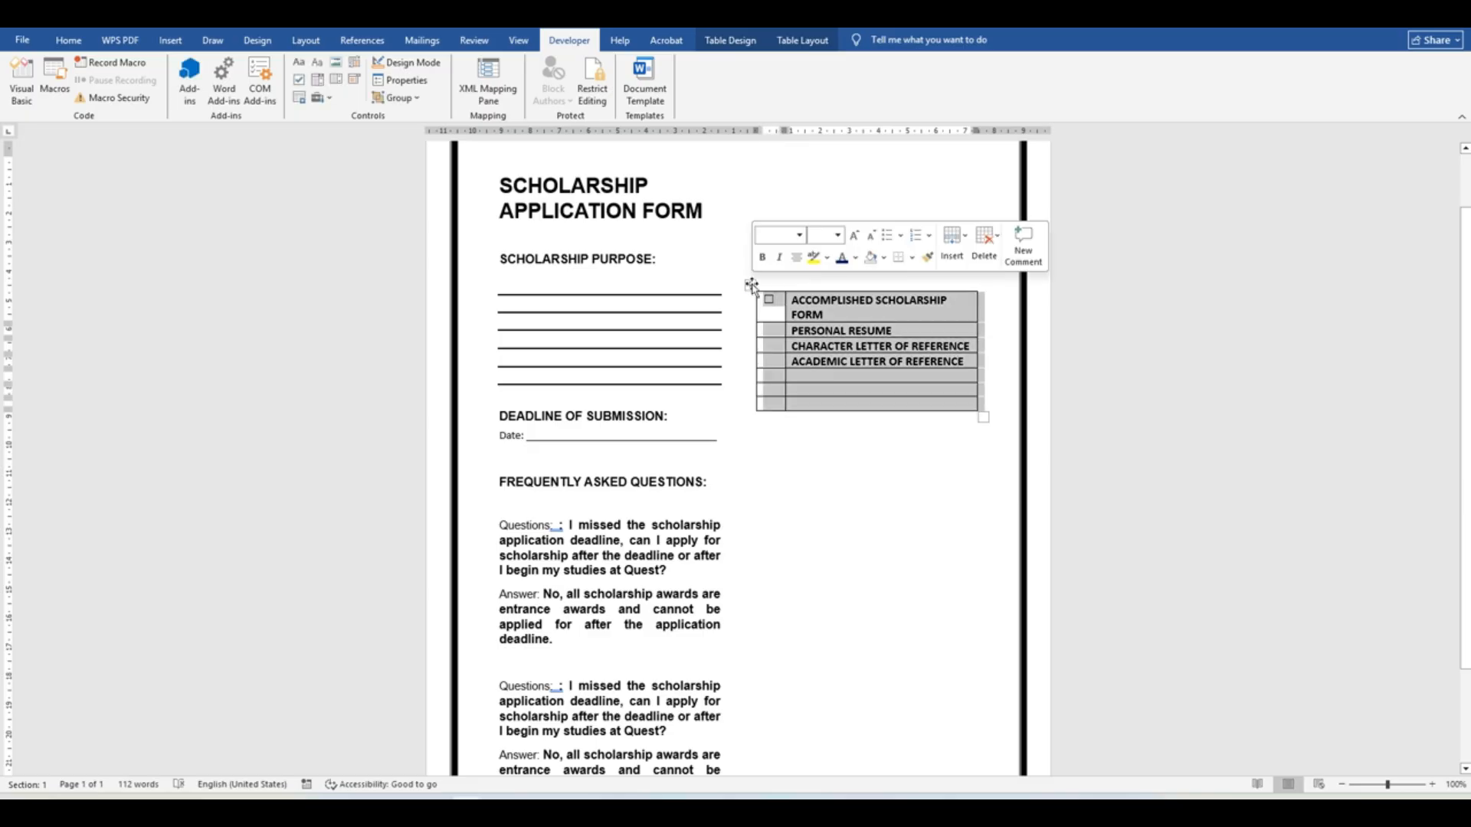
pyautogui.click(772, 330)
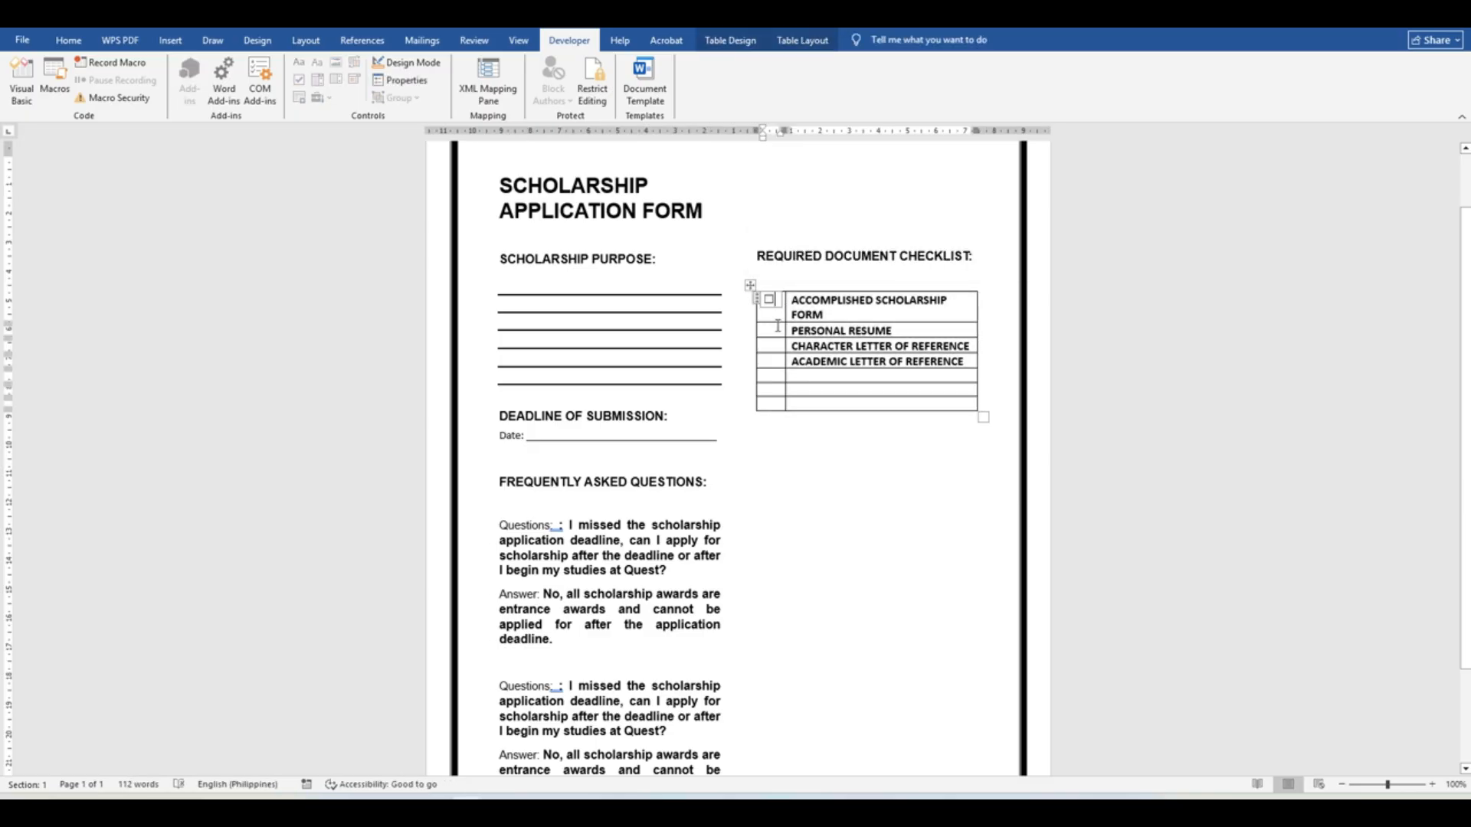
pyautogui.click(303, 86)
pyautogui.click(774, 347)
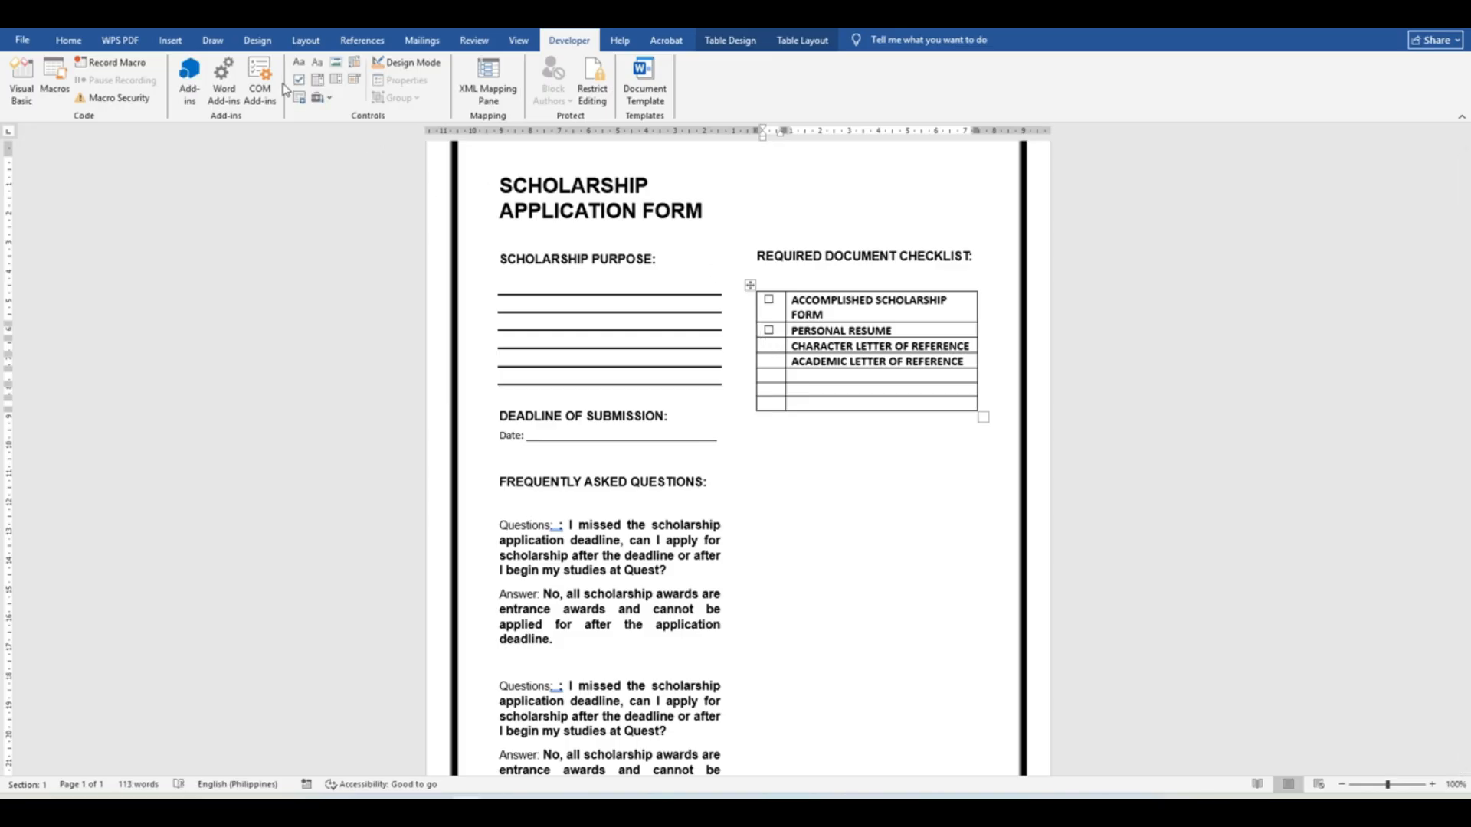
pyautogui.click(299, 79)
pyautogui.click(781, 363)
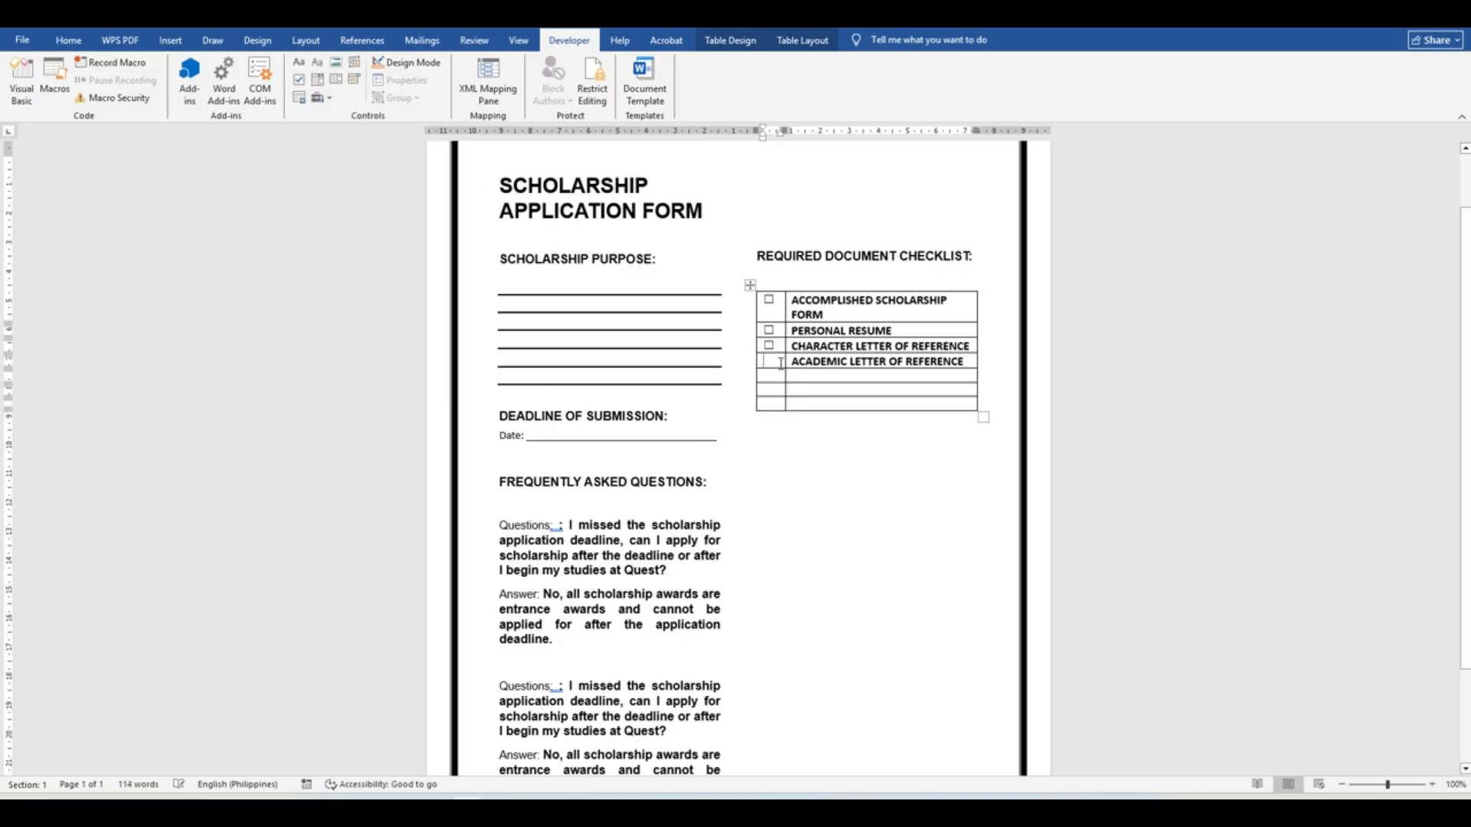
pyautogui.click(299, 80)
pyautogui.click(859, 488)
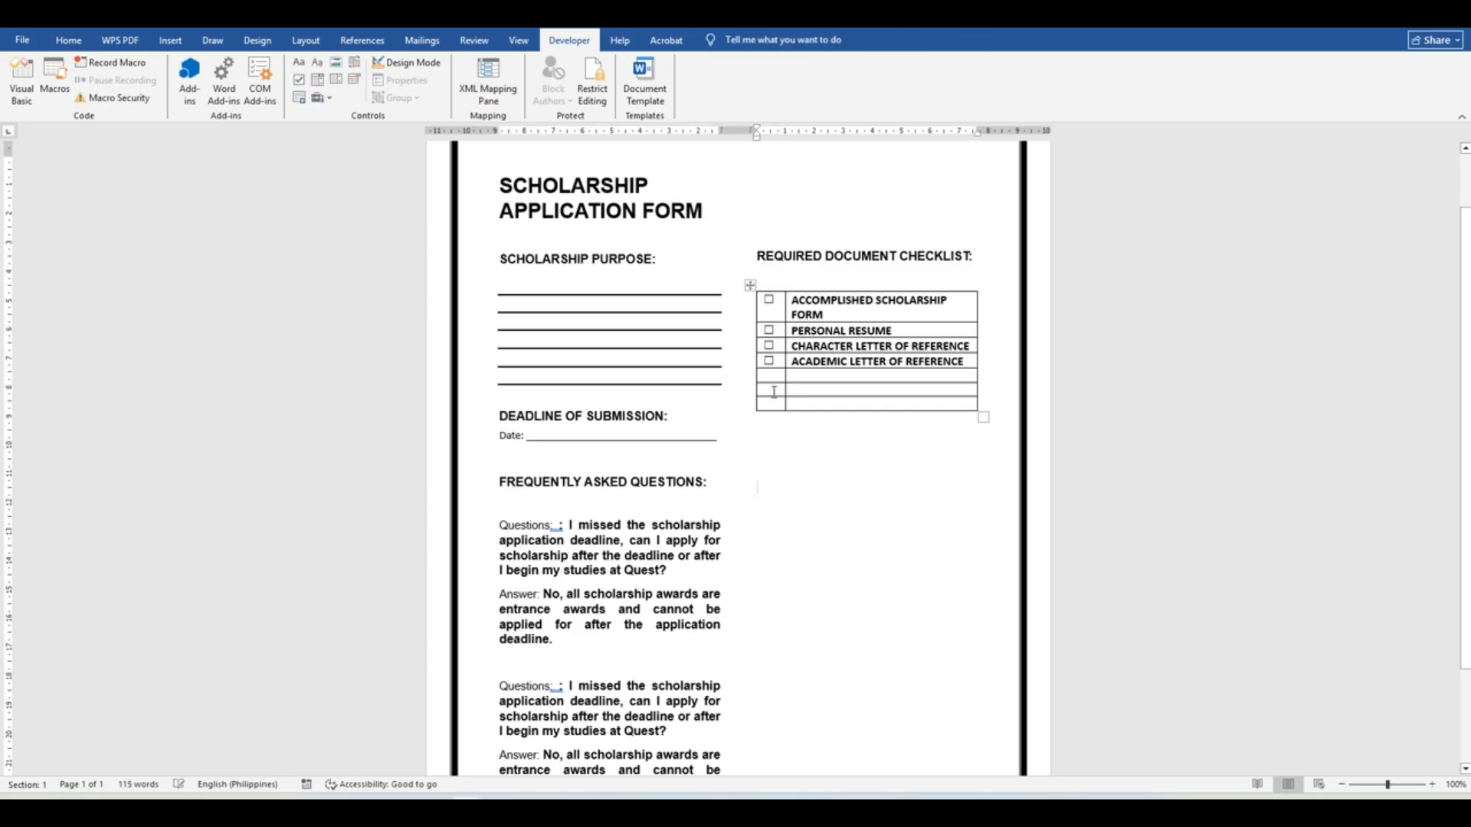
# - Delete the three empty rows at the end of the checklist table
pyautogui.moveTo(770, 375); pyautogui.dragTo(875, 406)
pyautogui.rightClick(875, 412)
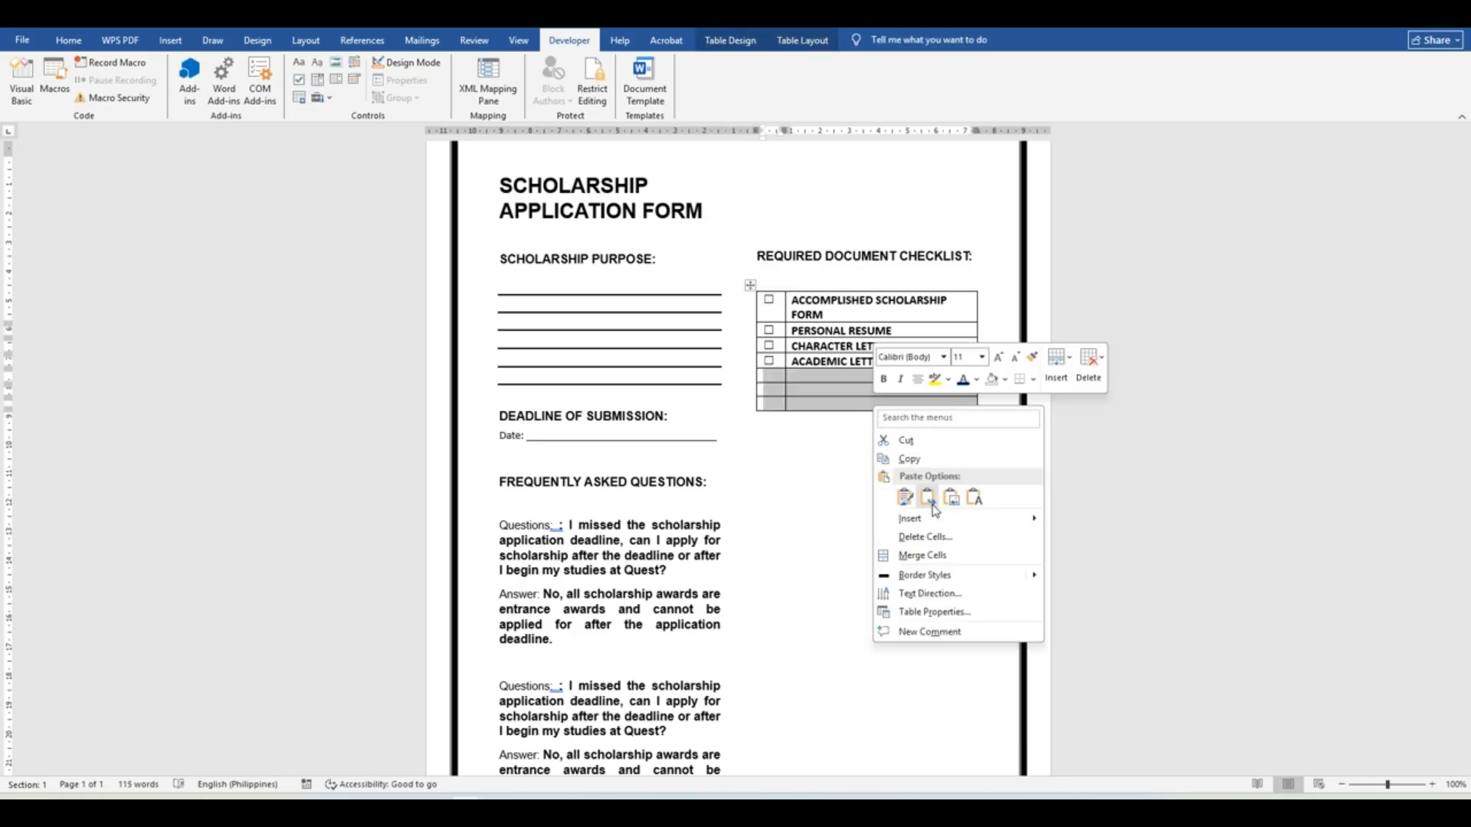
pyautogui.click(916, 537)
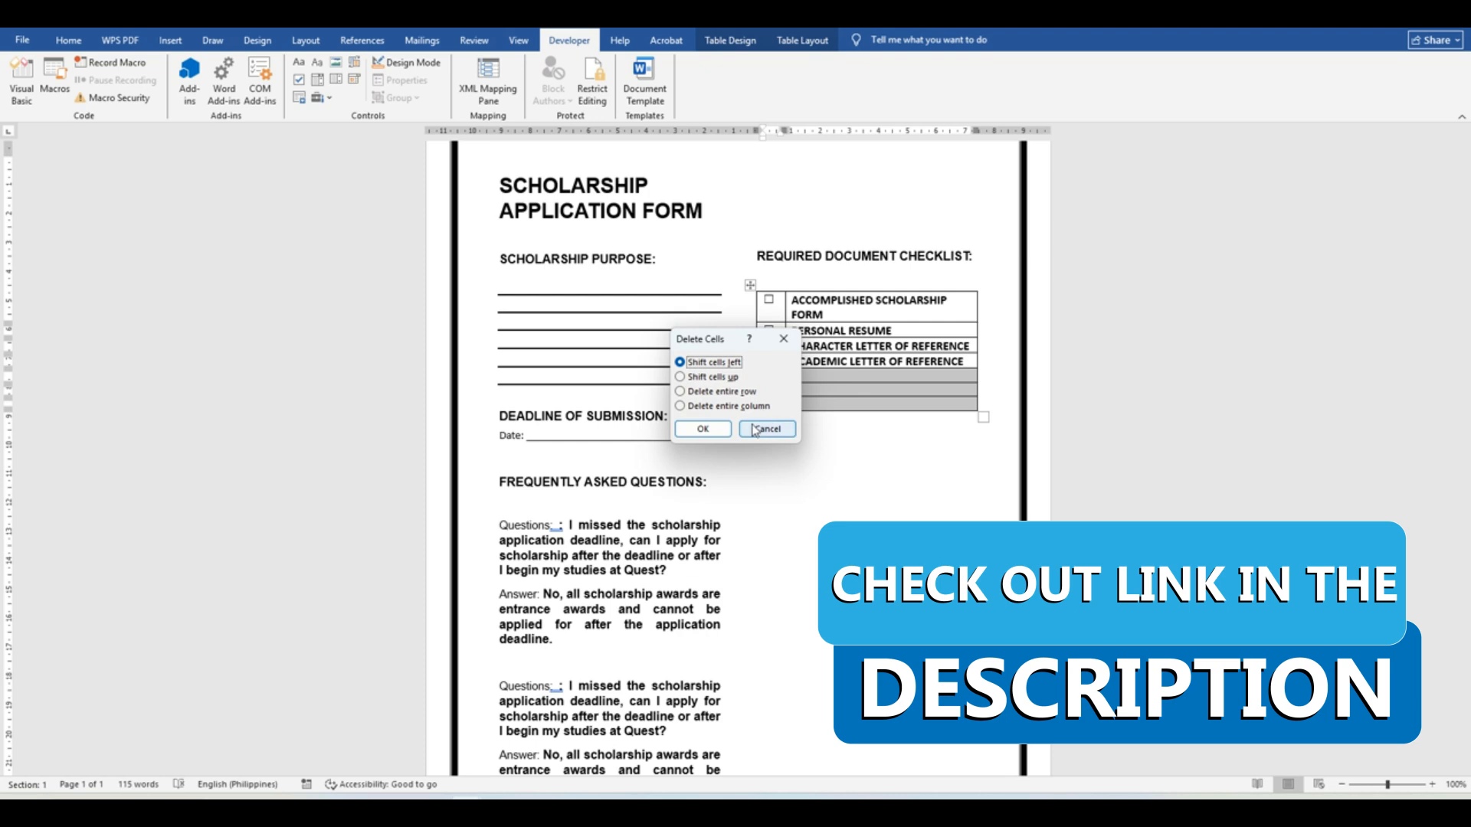
pyautogui.click(706, 428)
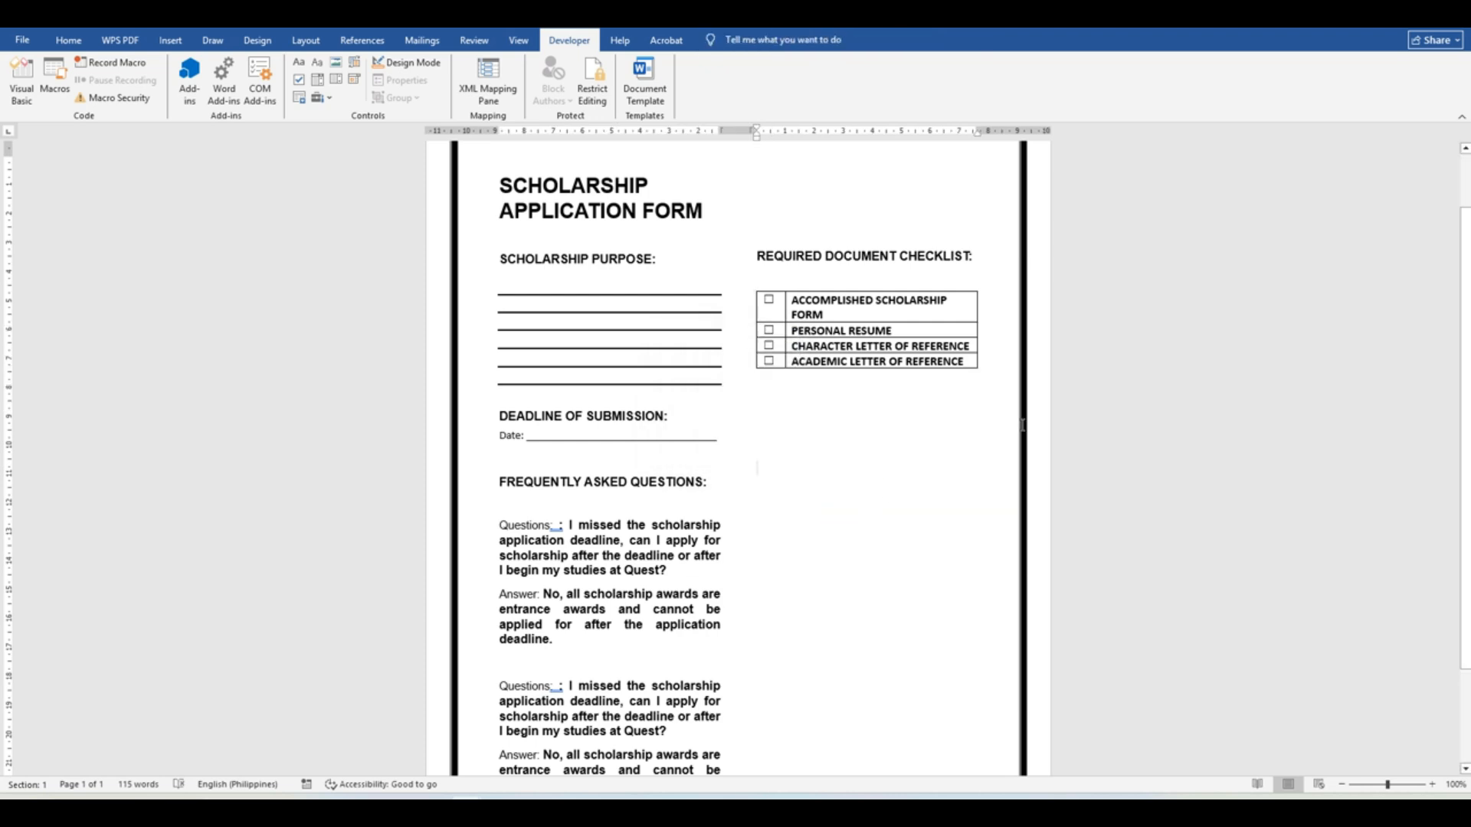
# - Remove all borders from the required document checklist table
pyautogui.click(748, 285)
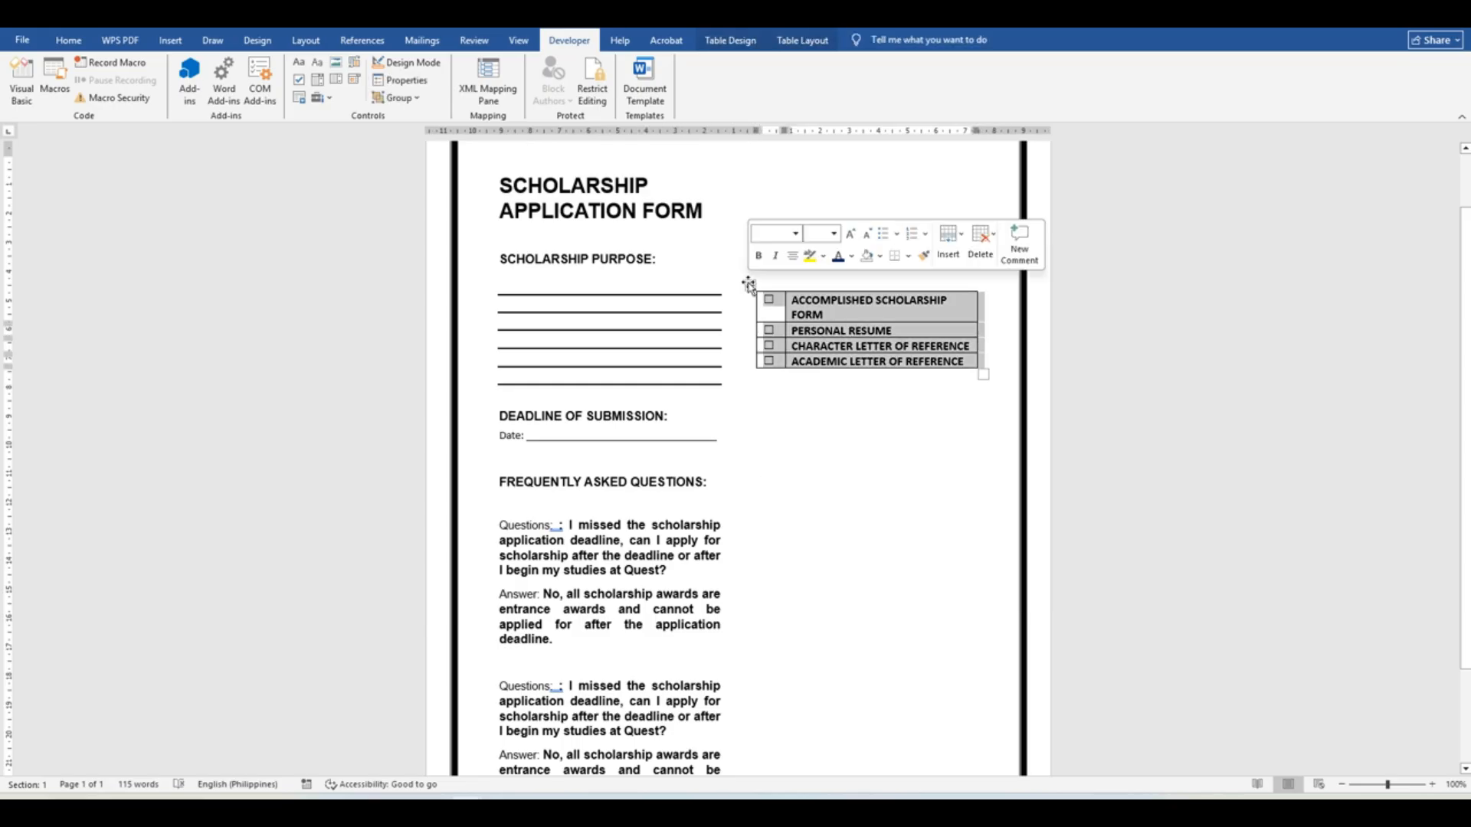
pyautogui.click(860, 482)
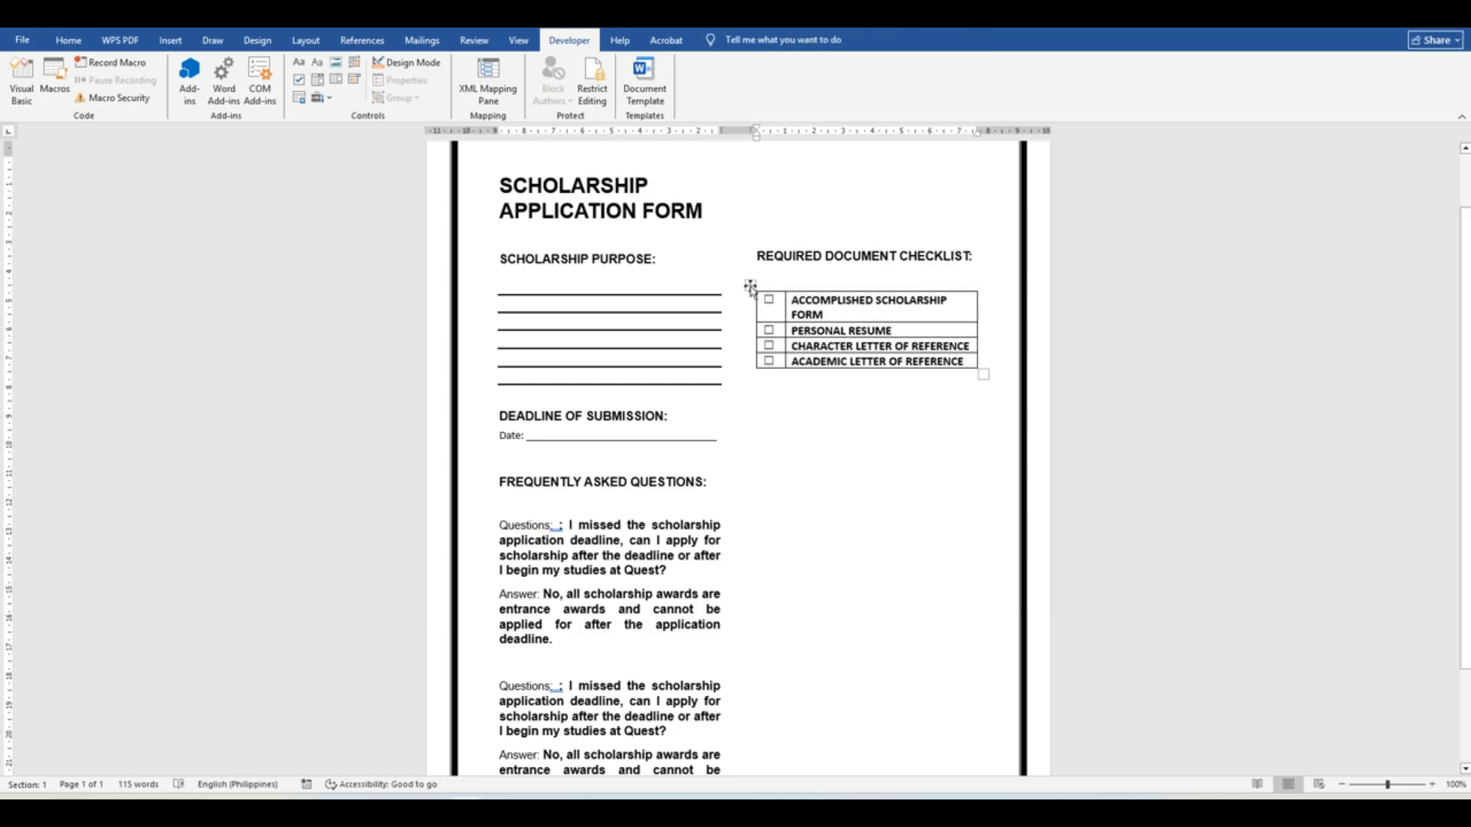
pyautogui.click(750, 287)
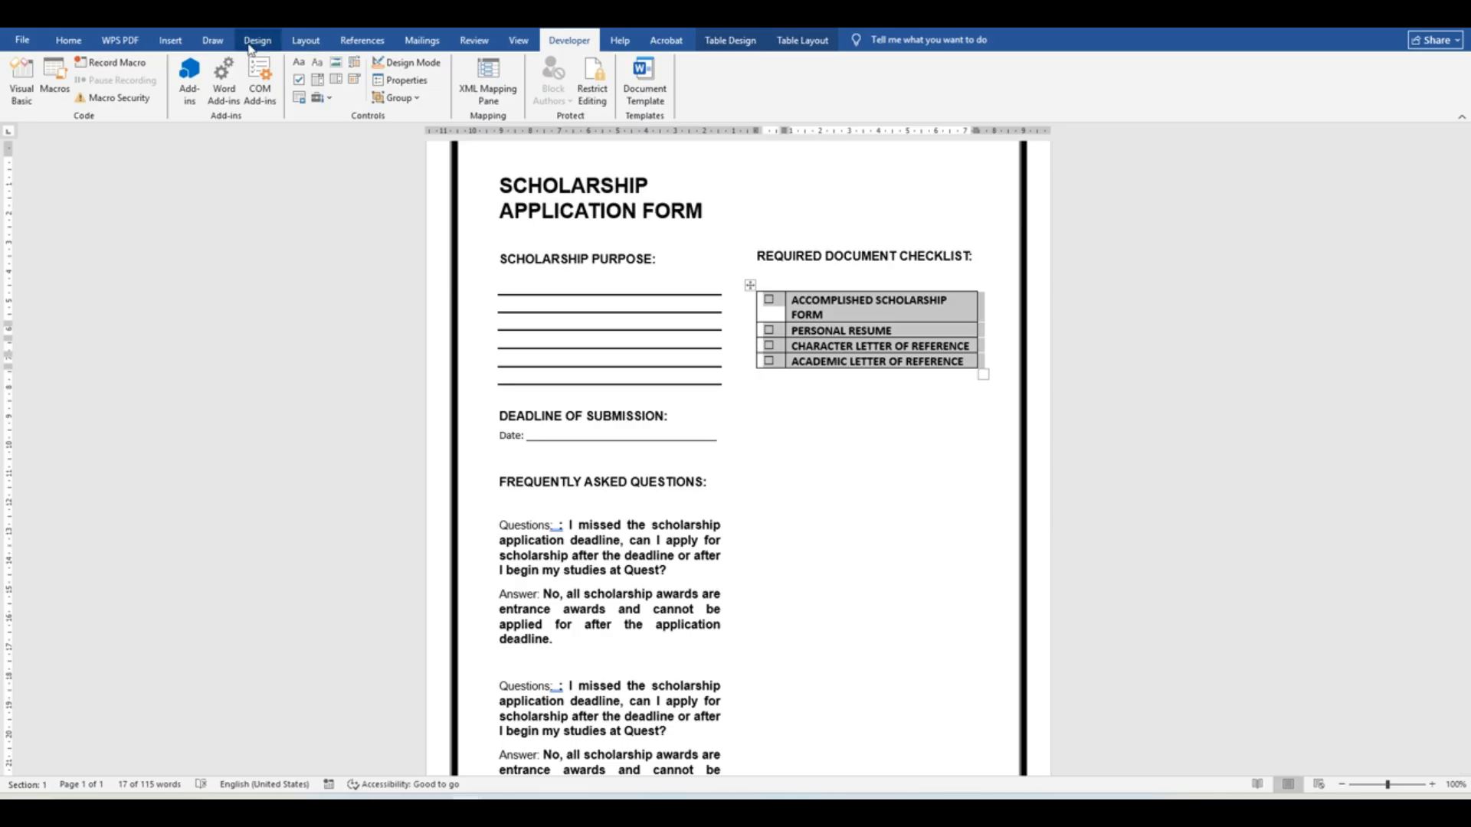
pyautogui.click(66, 40)
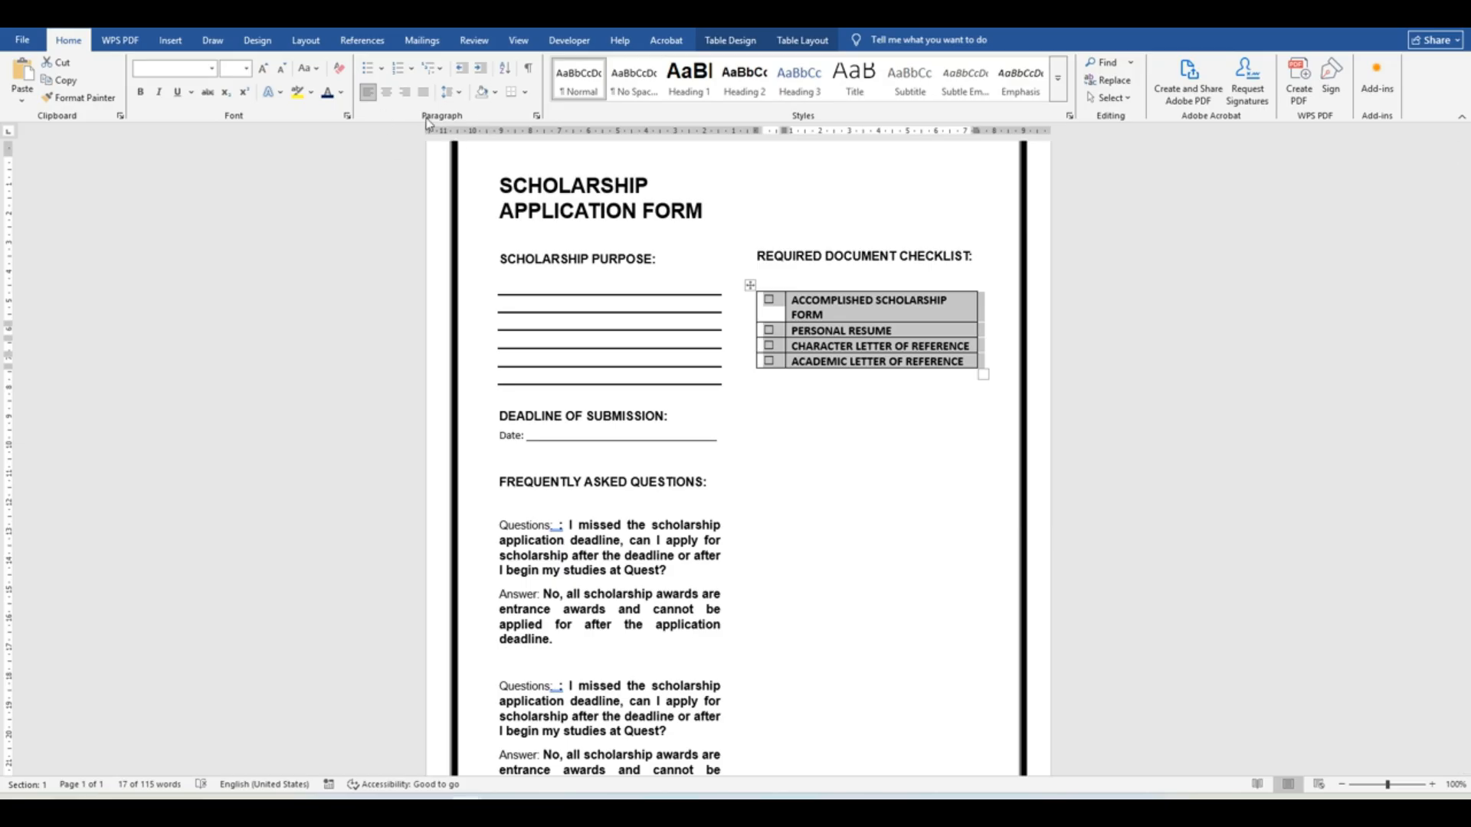
pyautogui.click(527, 93)
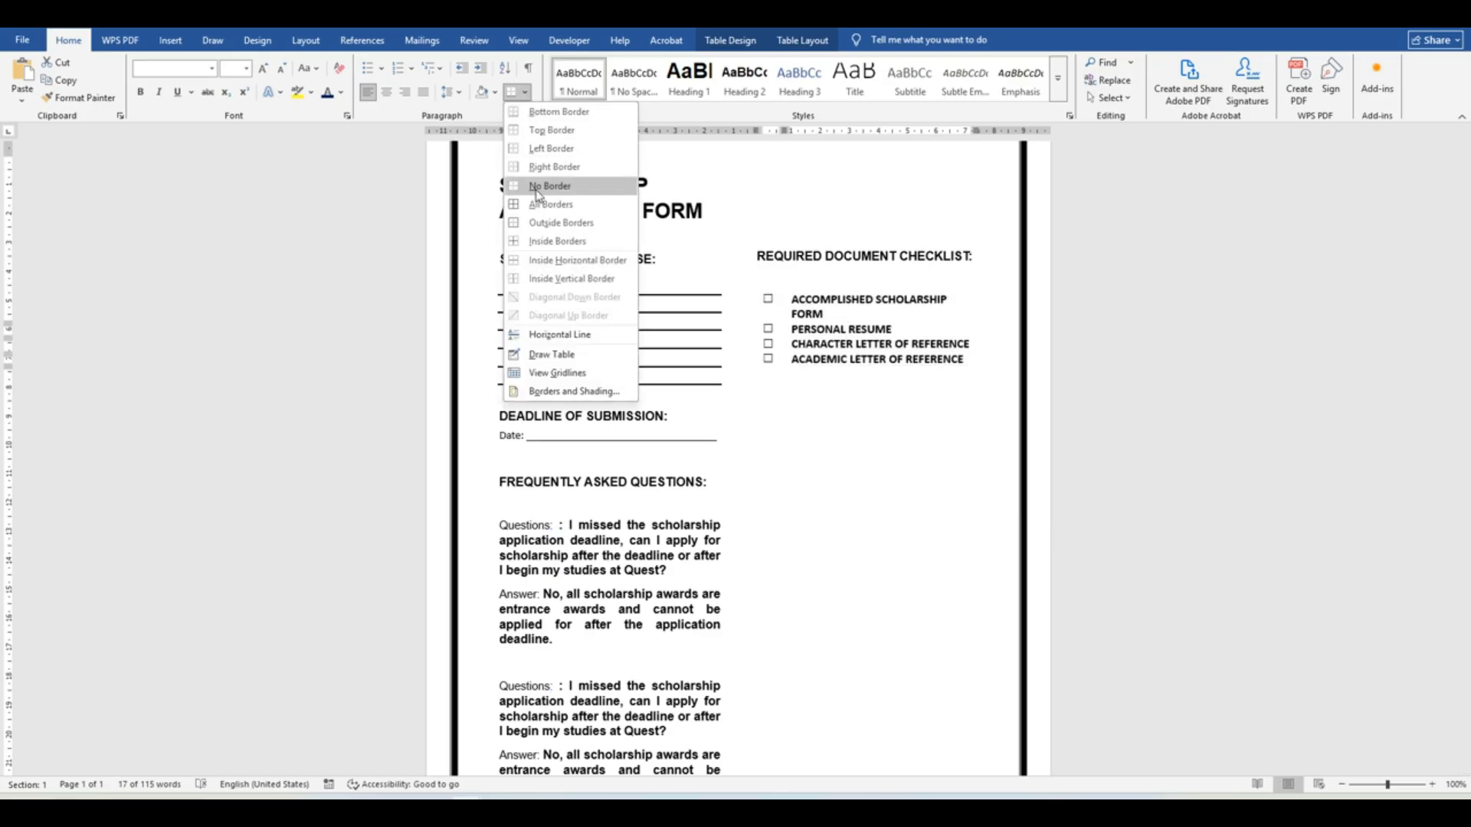
pyautogui.click(548, 185)
pyautogui.click(840, 440)
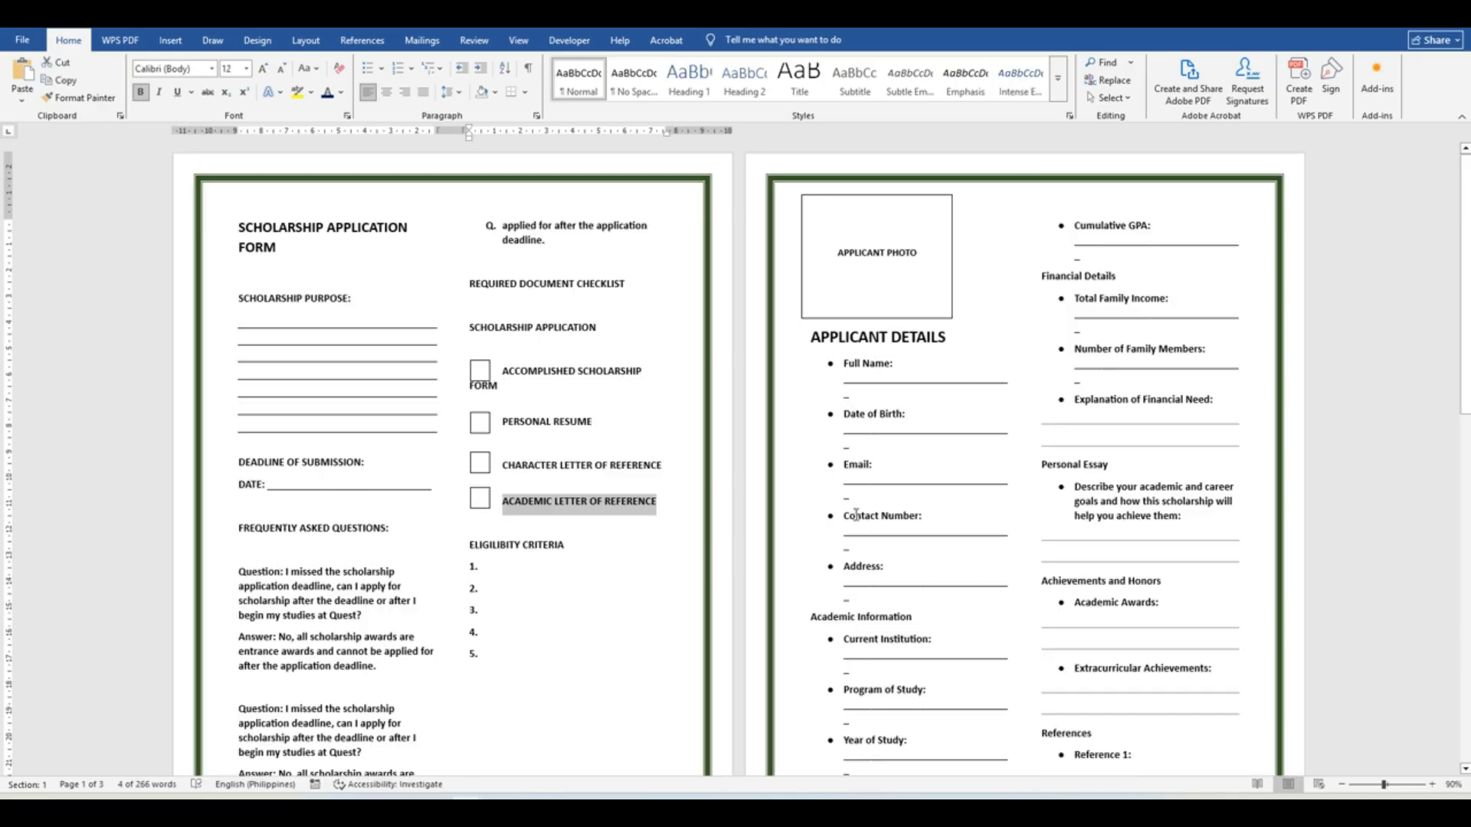
# - Copy the "ELIGILIBITY CRITERIA" heading from the template to below the checklist and apply the Heading 2 style
pyautogui.moveTo(580, 545); pyautogui.dragTo(486, 546)
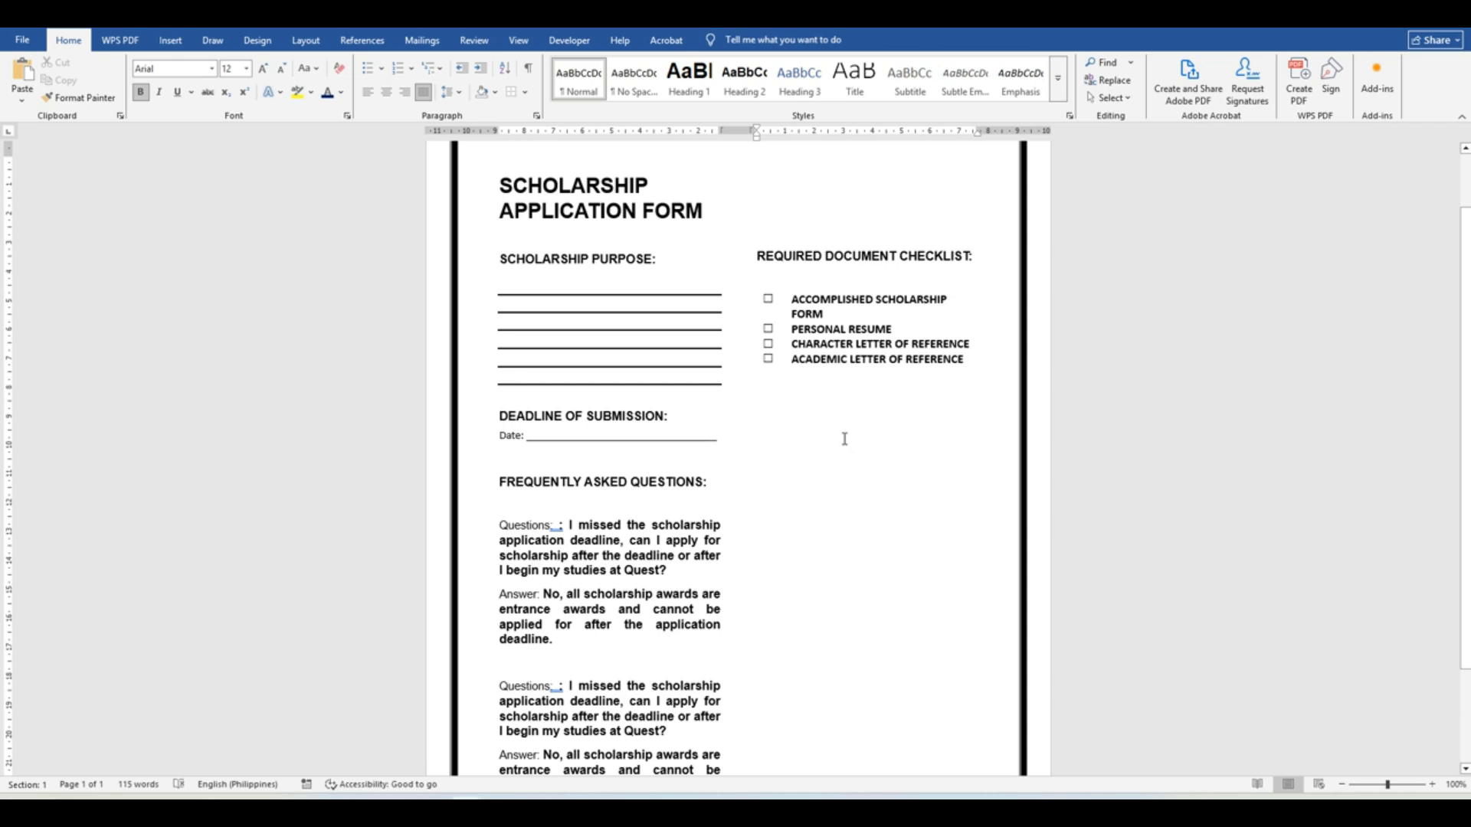
pyautogui.write('ELIGILIBITY CRITERIA')
pyautogui.moveTo(855, 394); pyautogui.dragTo(791, 393)
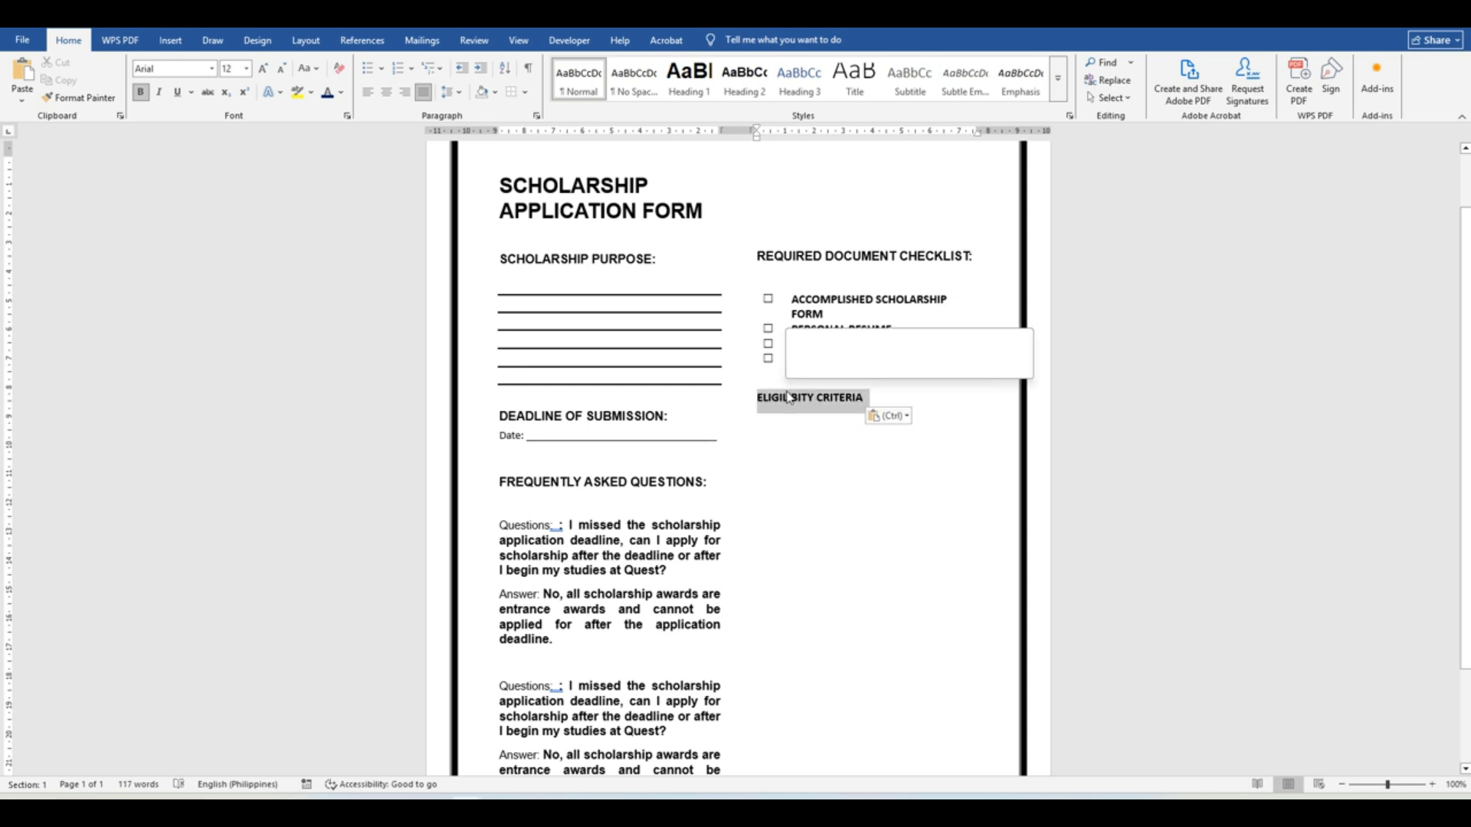
pyautogui.click(760, 80)
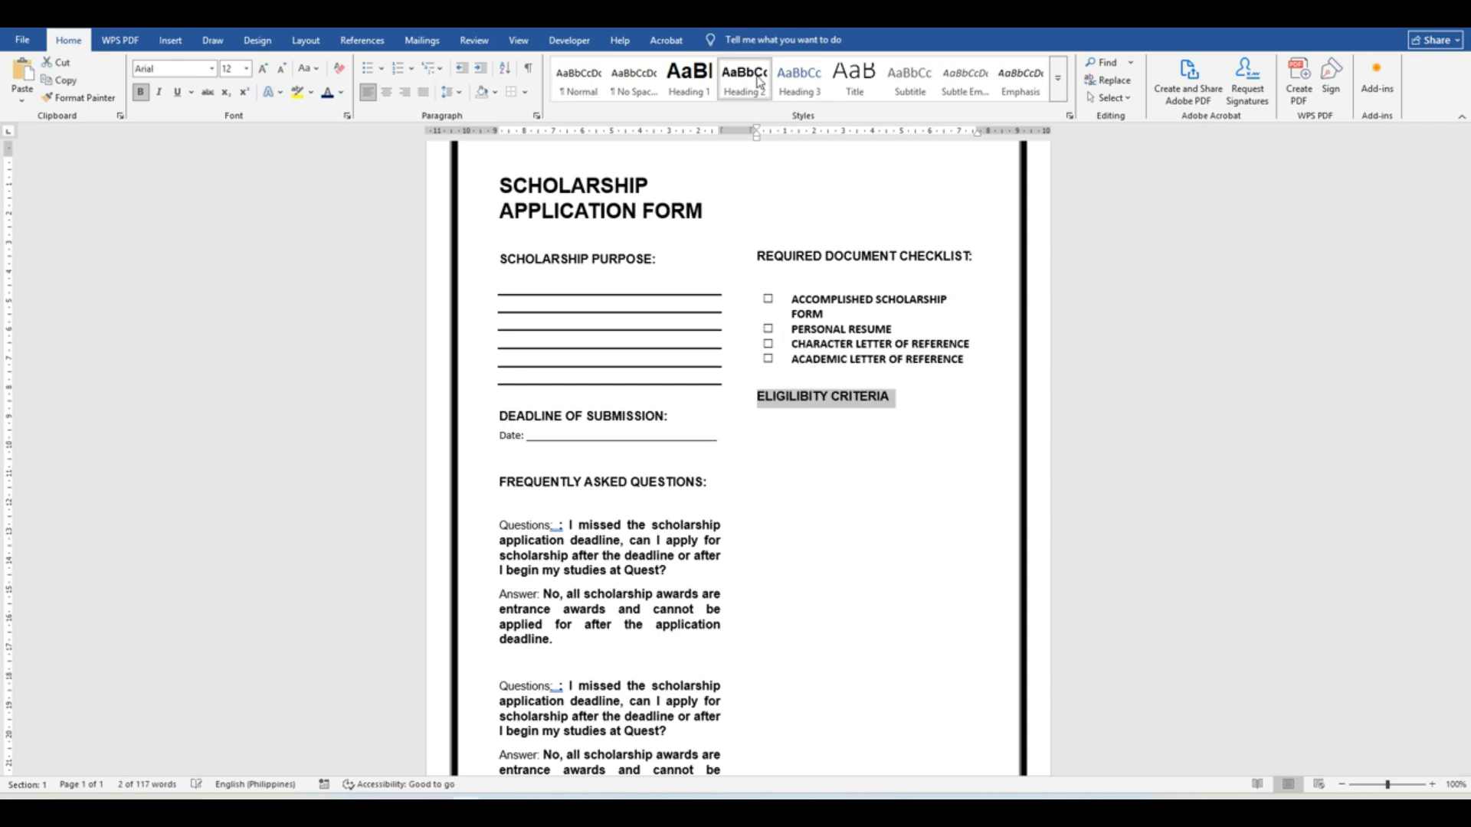
pyautogui.click(841, 615)
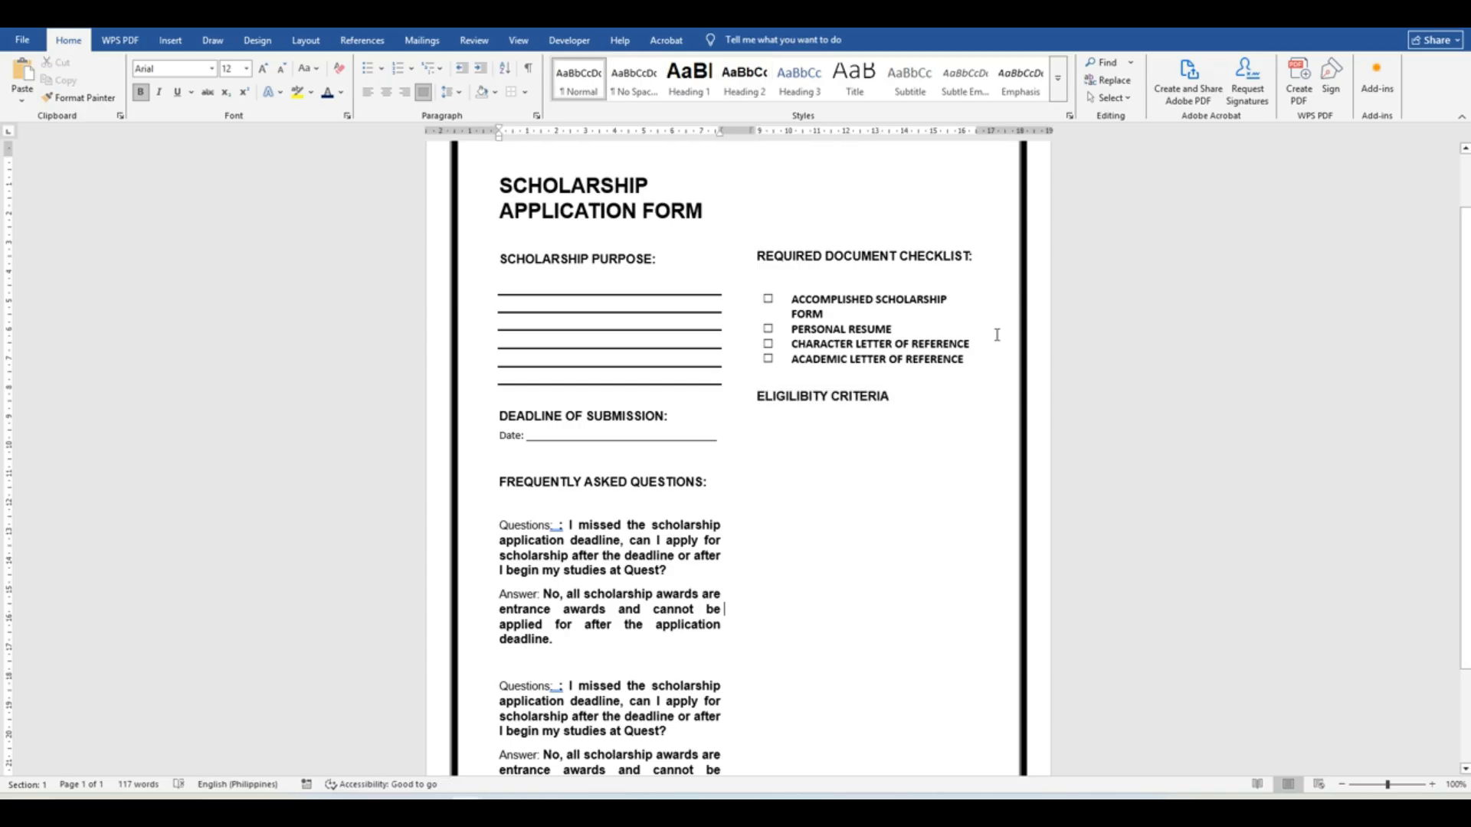
# - End the "ELIGILIBITY CRITERIA" heading with a colon and start a new line below it
pyautogui.click(917, 397)
pyautogui.write(':')
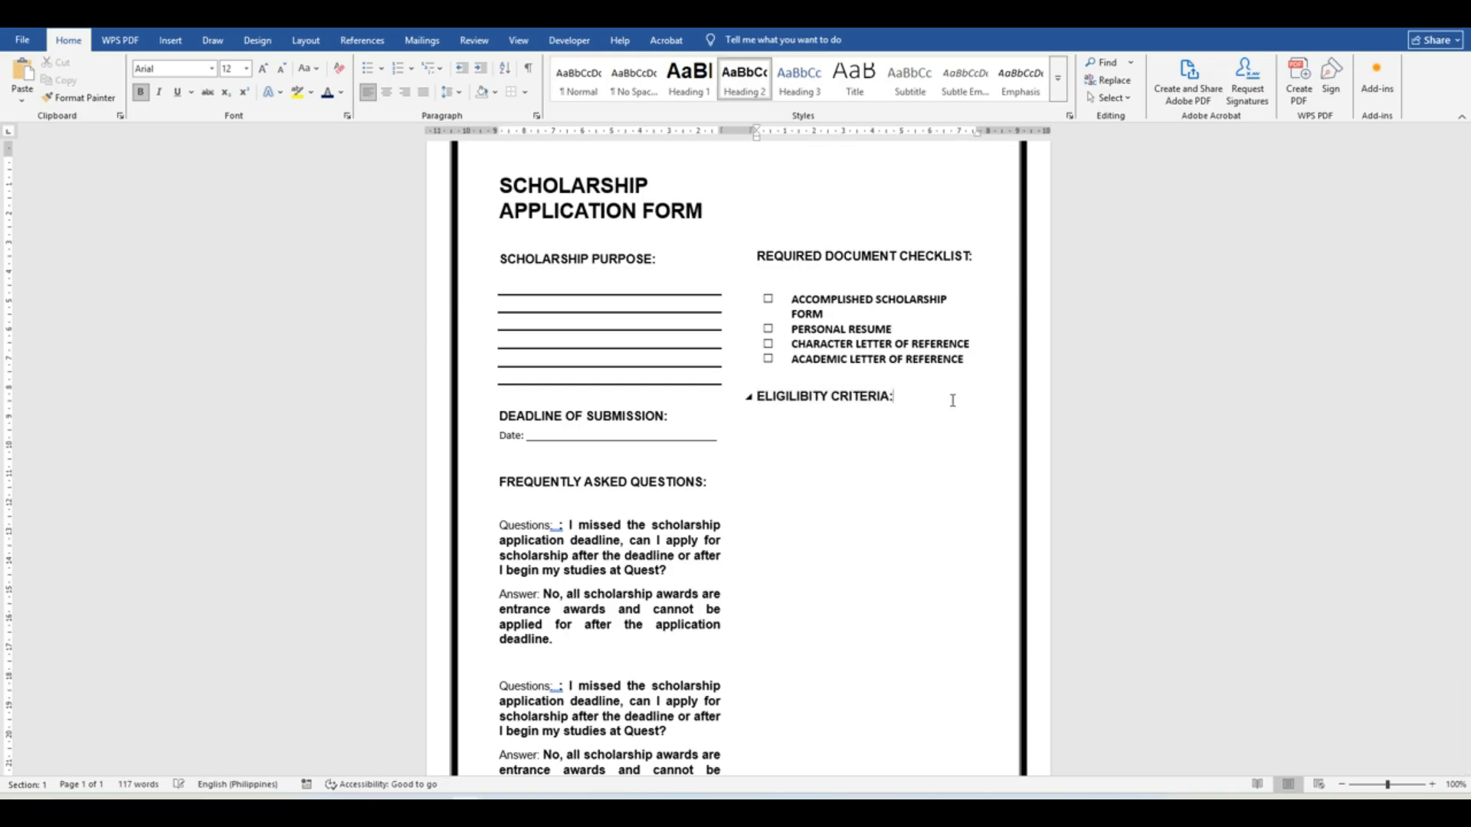
pyautogui.press('Return')
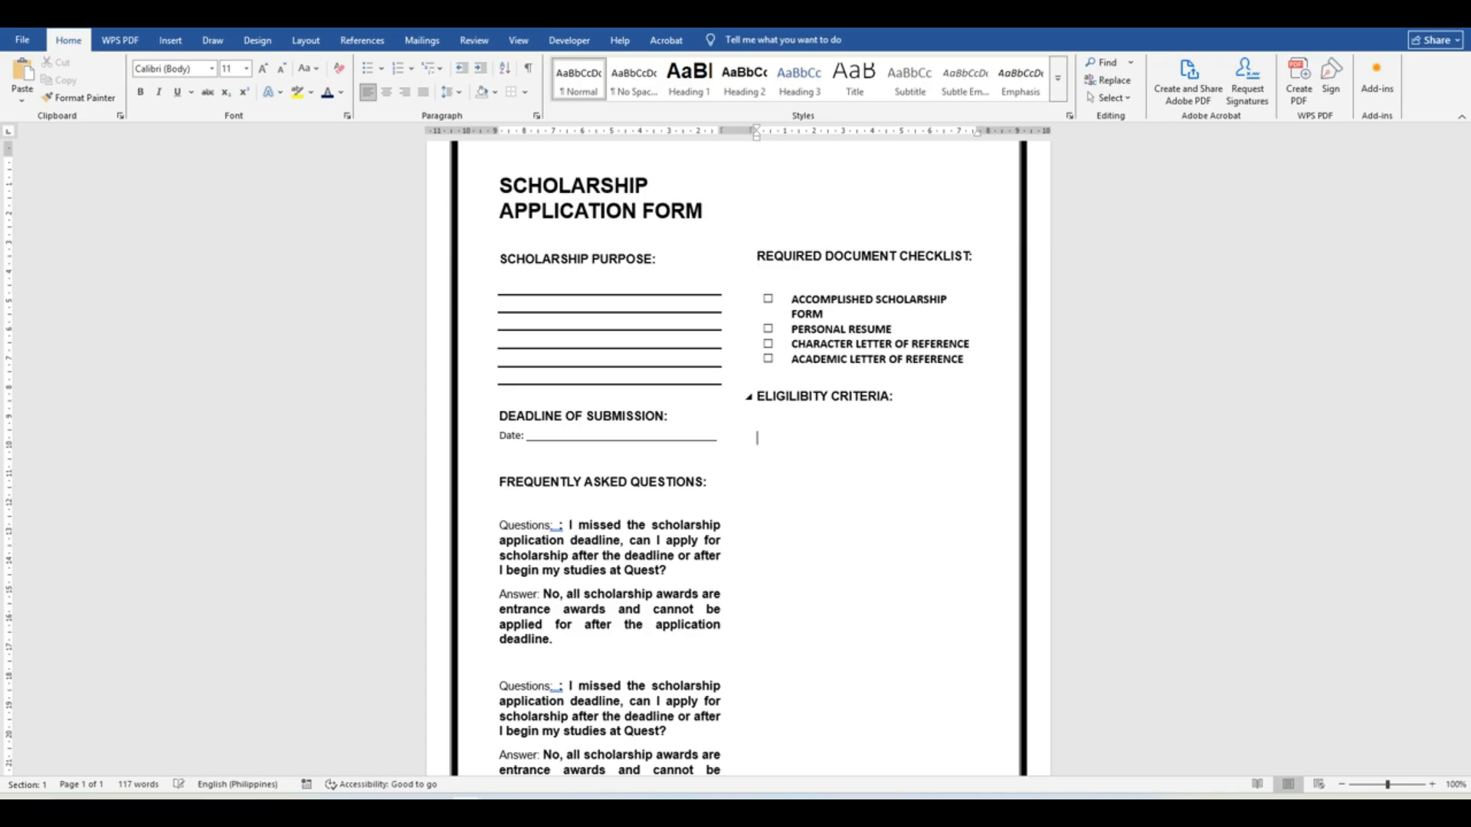
# - Insert a two-column, one-row table below the eligibility heading and narrow its first column
pyautogui.click(170, 39)
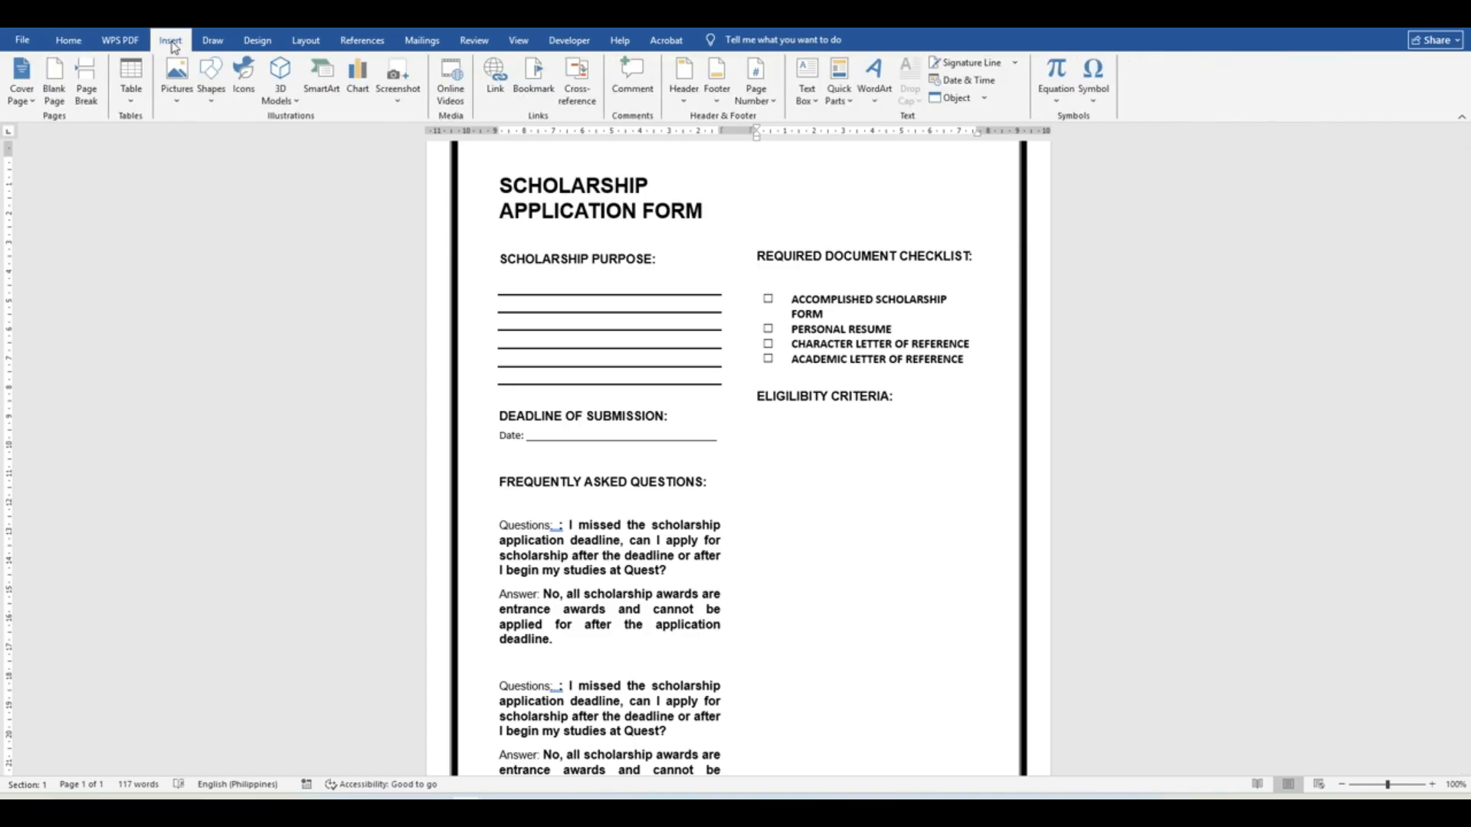
pyautogui.click(131, 77)
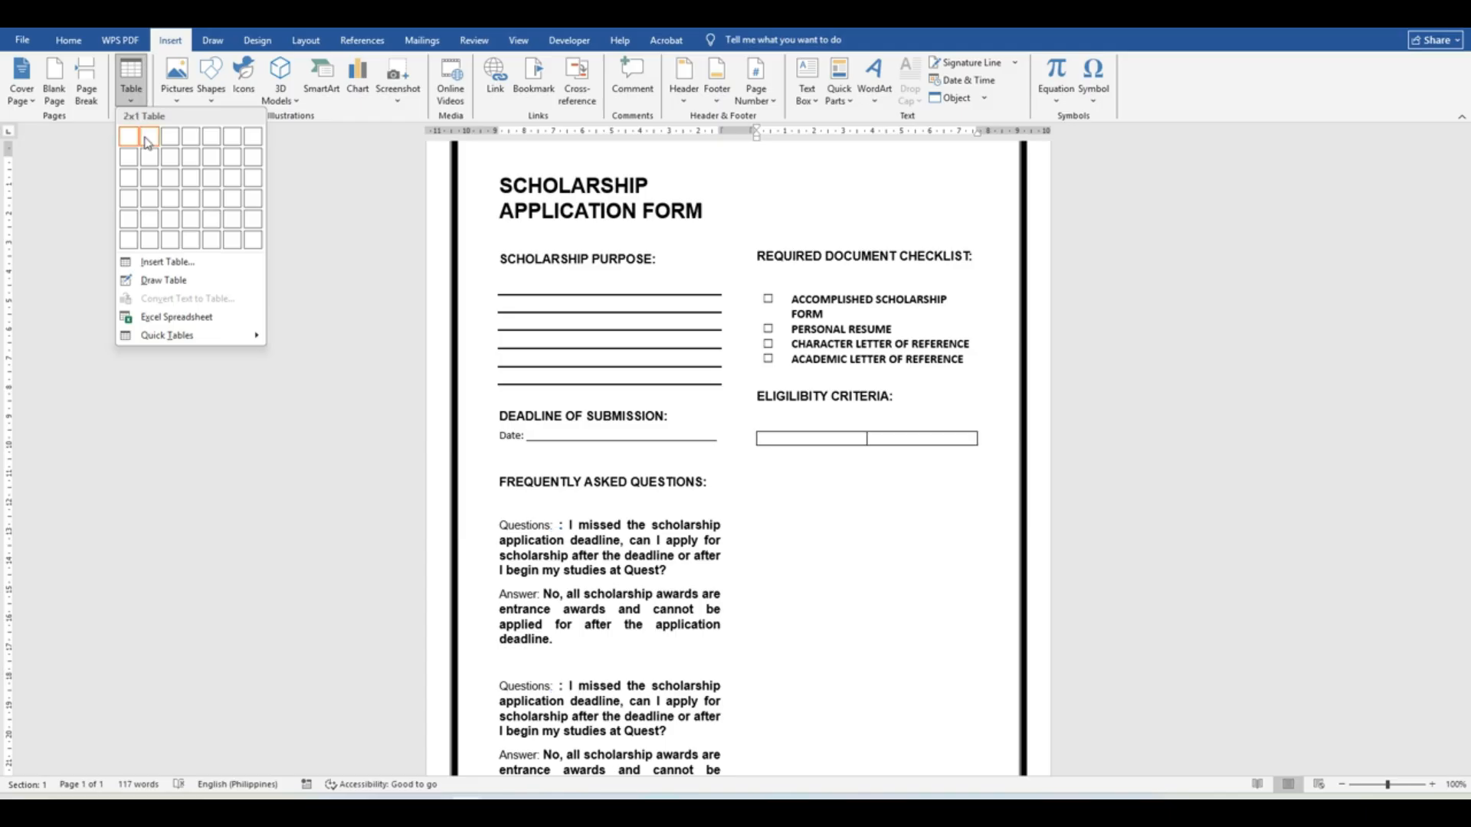
pyautogui.click(147, 143)
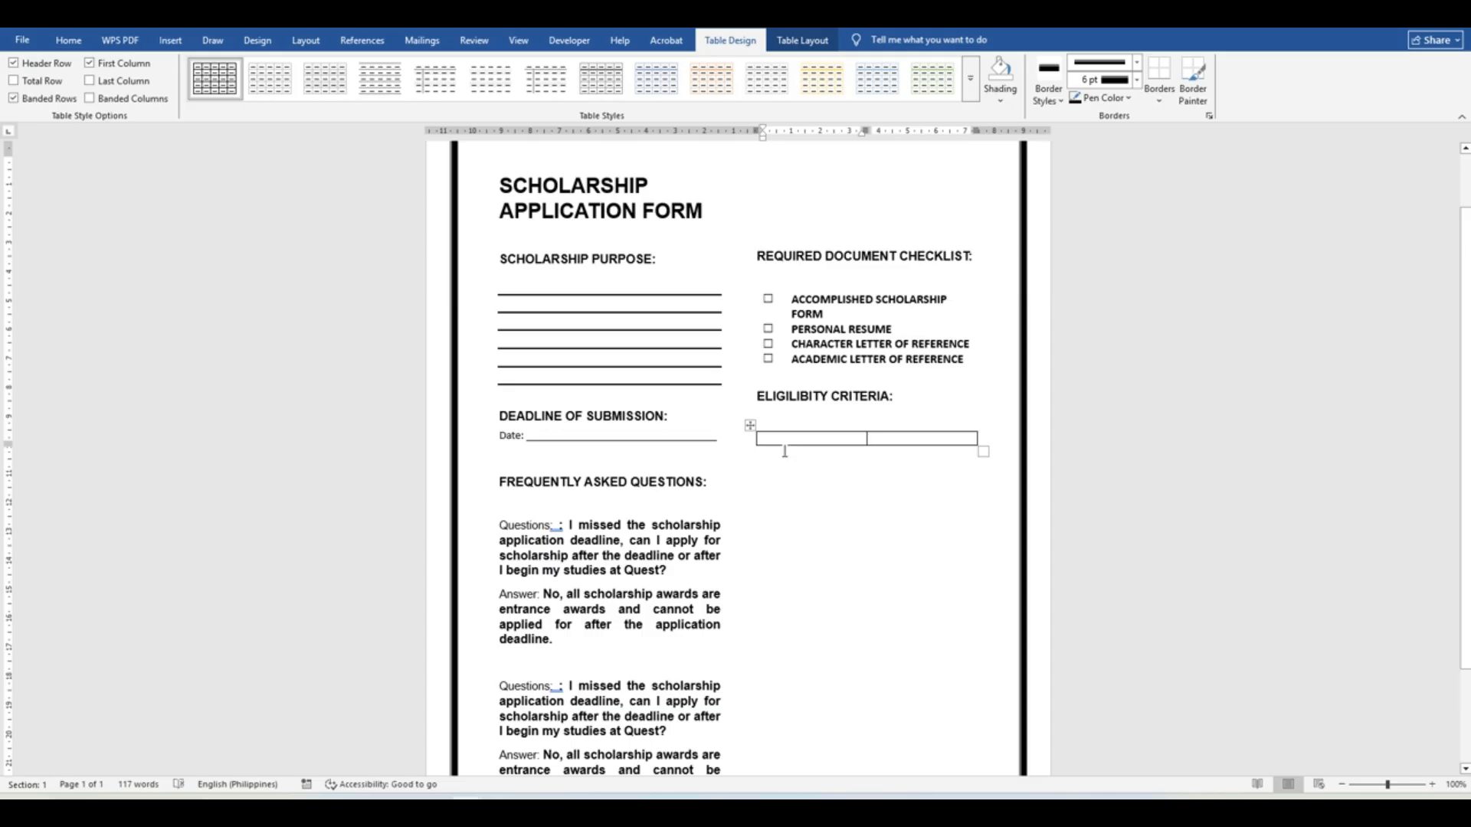
pyautogui.moveTo(867, 437); pyautogui.dragTo(779, 438)
# - Extend the eligibility table to six rows
pyautogui.press('Tab')
pyautogui.press('Tab')
pyautogui.press('Tab')
pyautogui.press('Tab')
pyautogui.press('Tab')
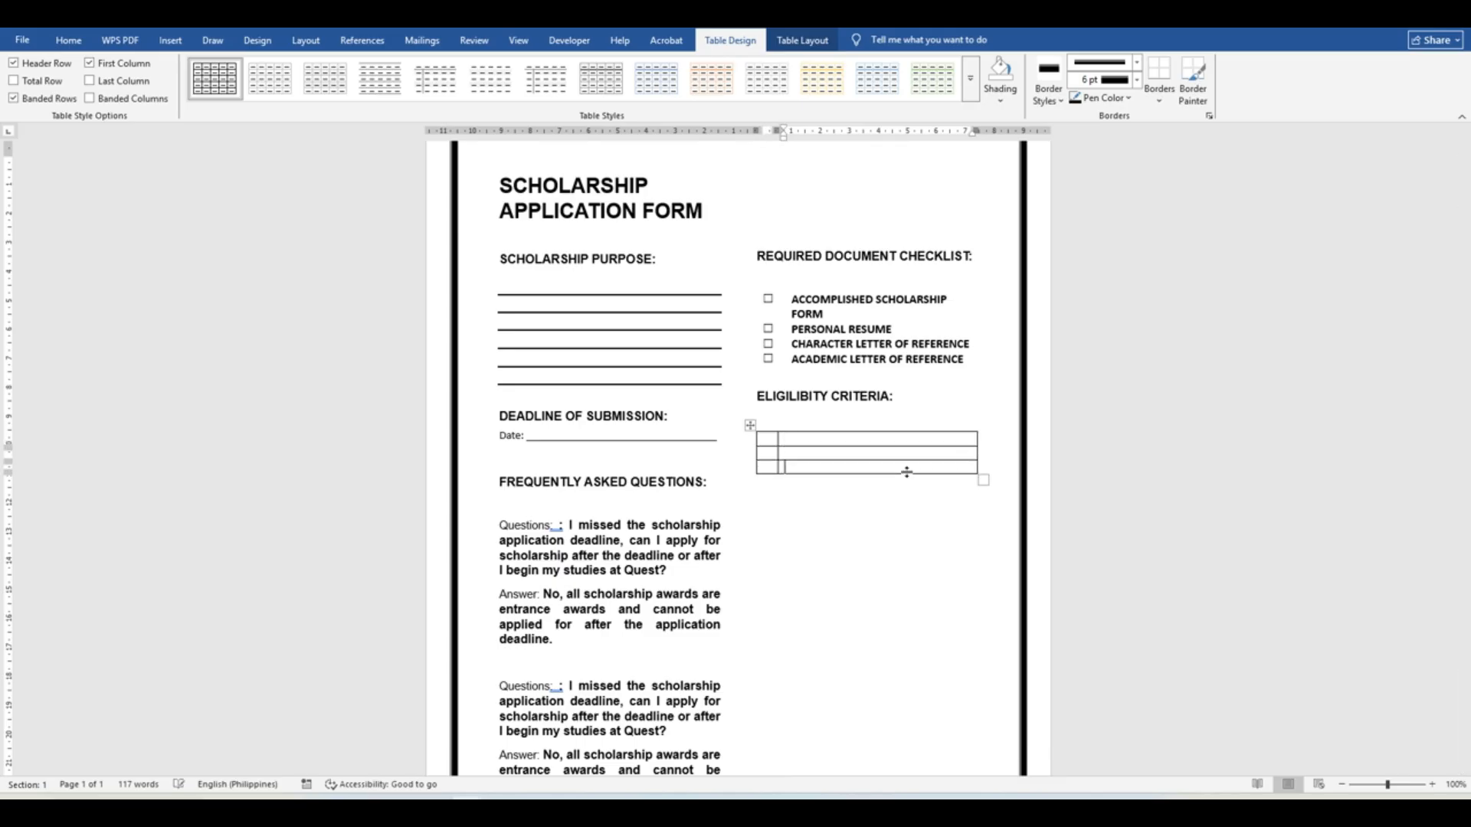
pyautogui.press('Tab')
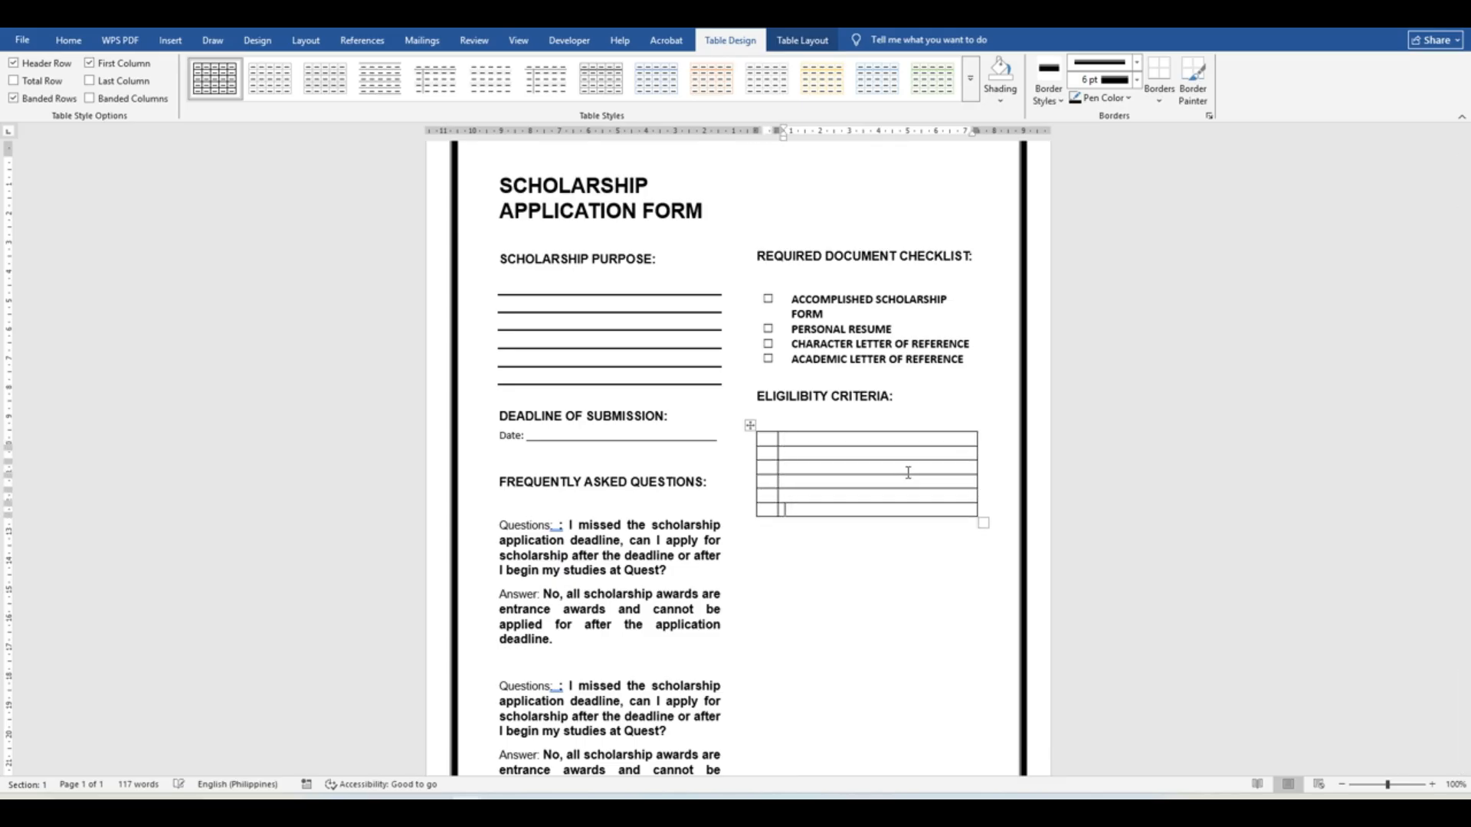
# - Number the six rows of the eligibility table 1 to 6 in the narrow first column
pyautogui.click(766, 438)
pyautogui.click(768, 468)
pyautogui.write('3')
pyautogui.click(764, 481)
pyautogui.write('4')
pyautogui.write('5')
pyautogui.click(738, 532)
pyautogui.click(774, 548)
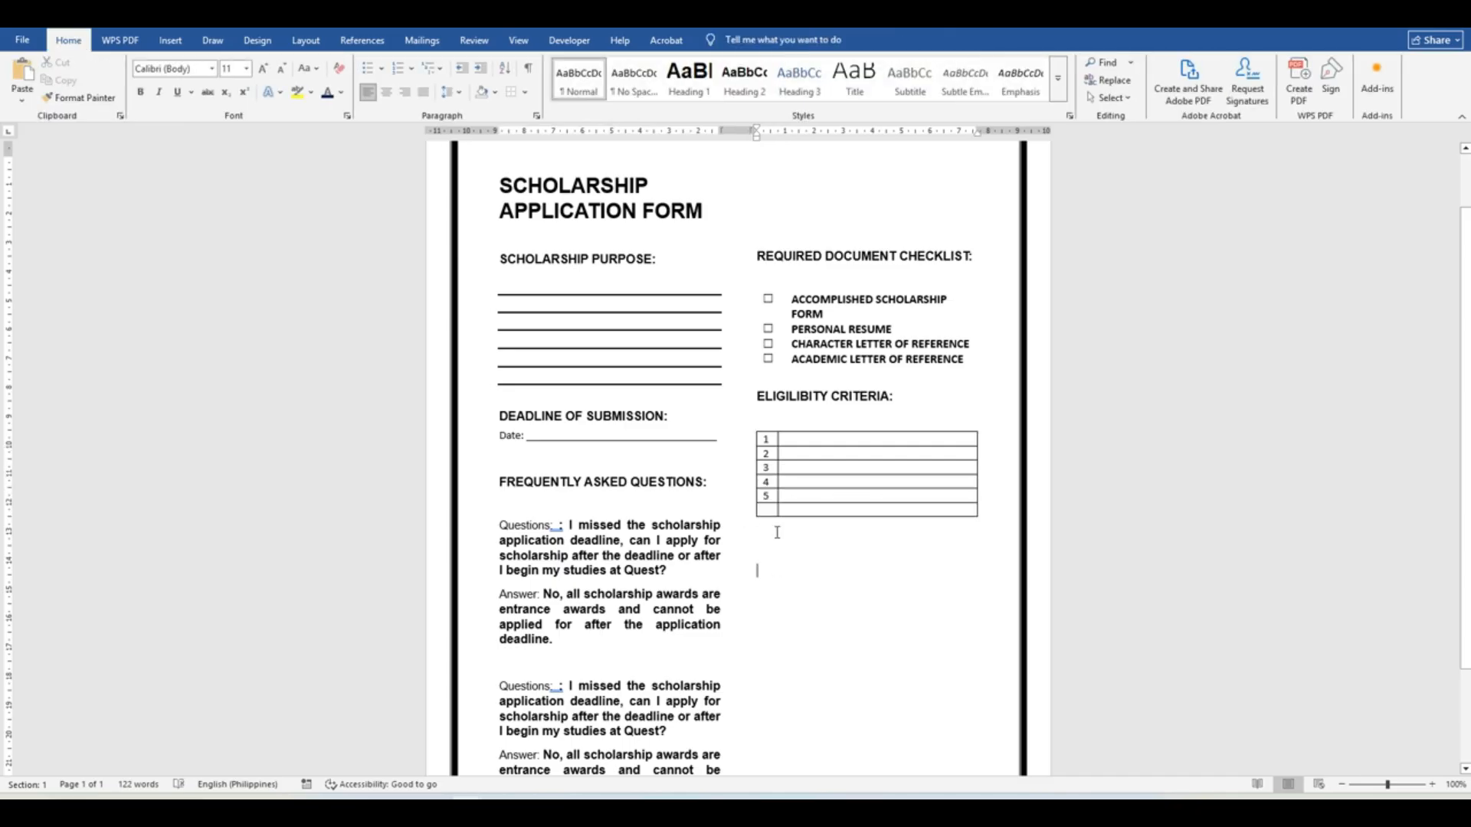
pyautogui.click(772, 508)
pyautogui.write('6')
pyautogui.click(860, 564)
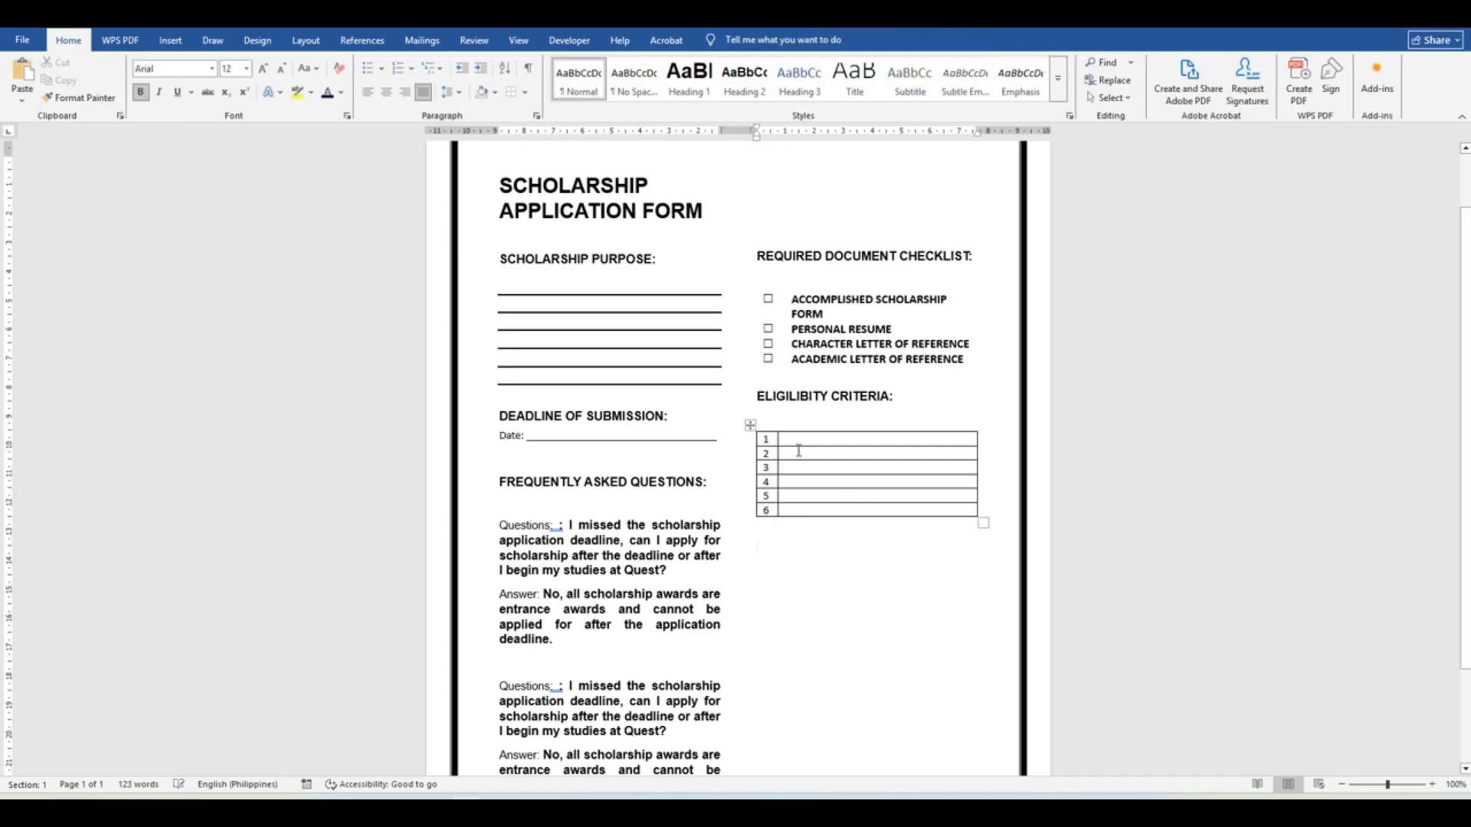
# - Remove all borders from the eligibility criteria table
pyautogui.click(750, 425)
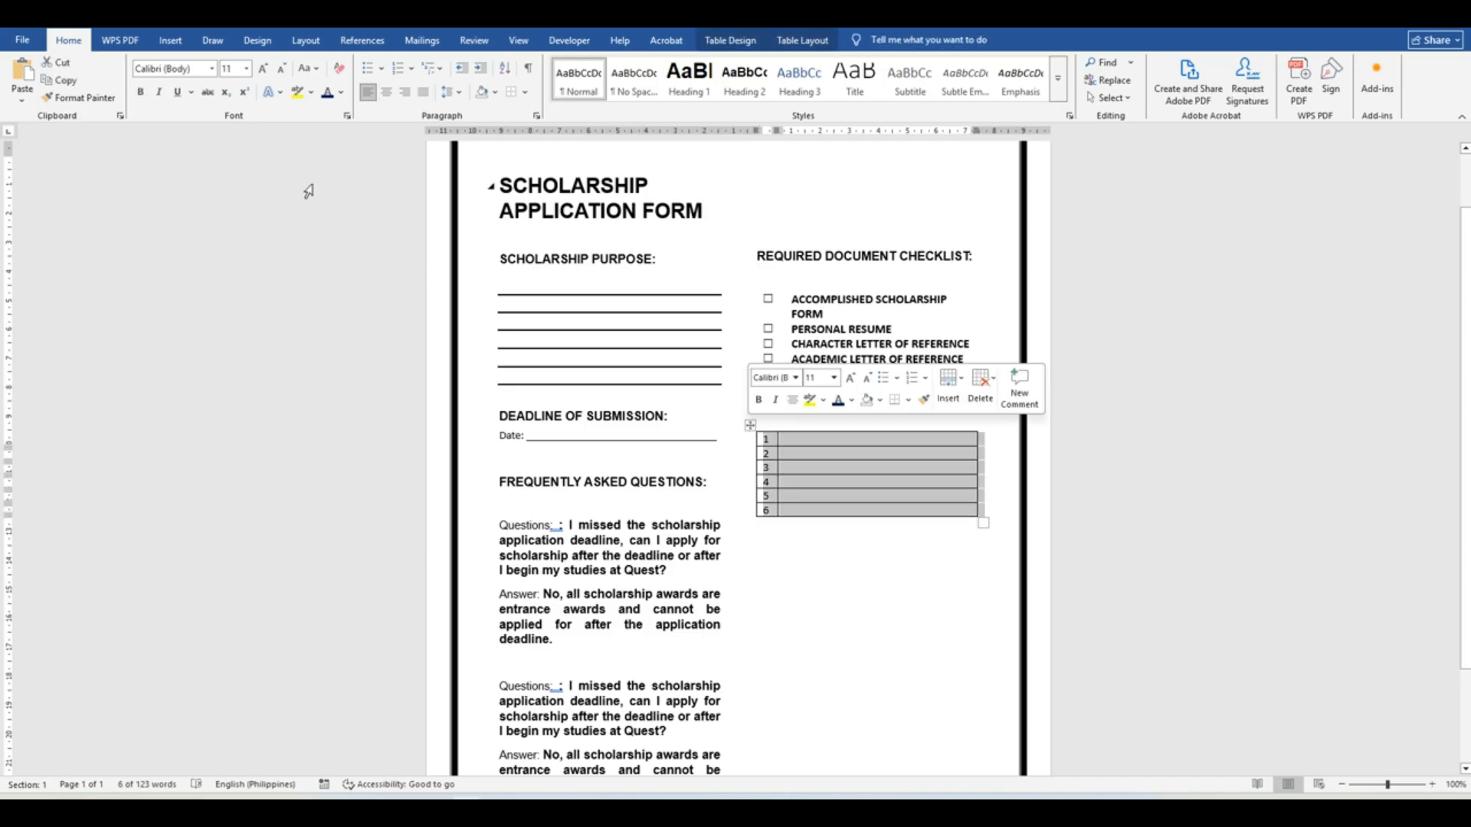
pyautogui.click(525, 93)
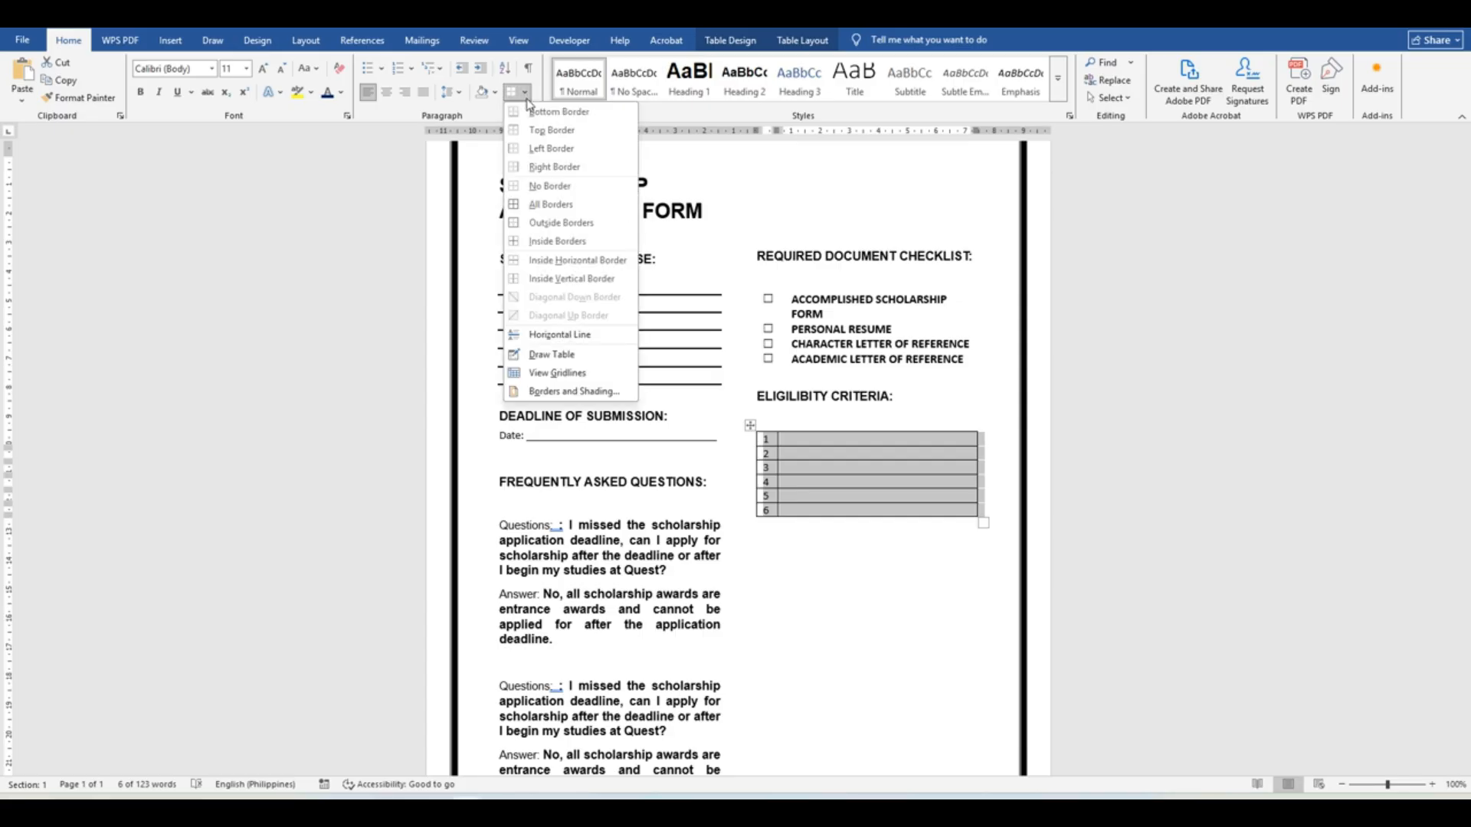
pyautogui.click(550, 185)
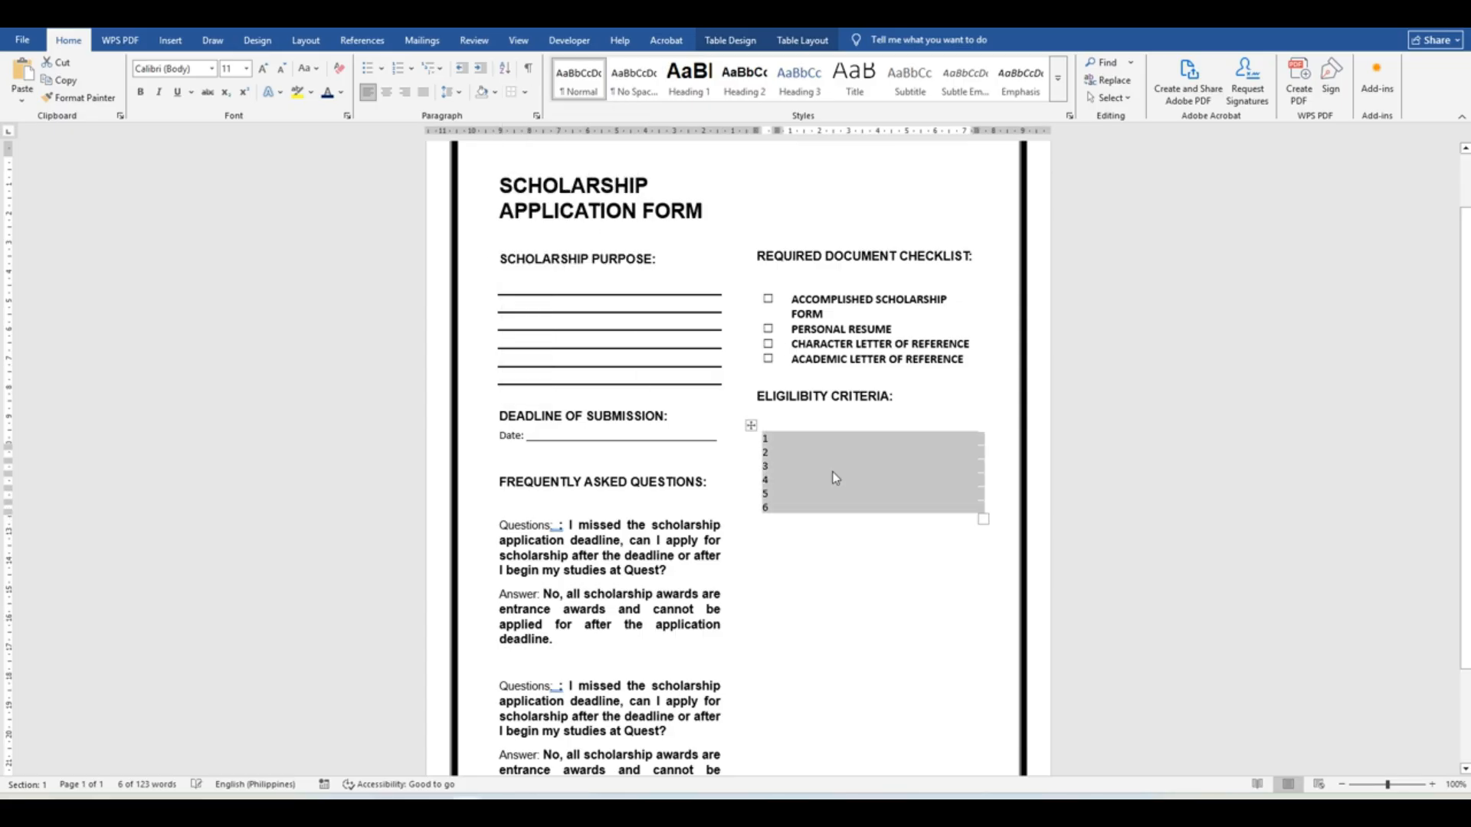
pyautogui.click(827, 697)
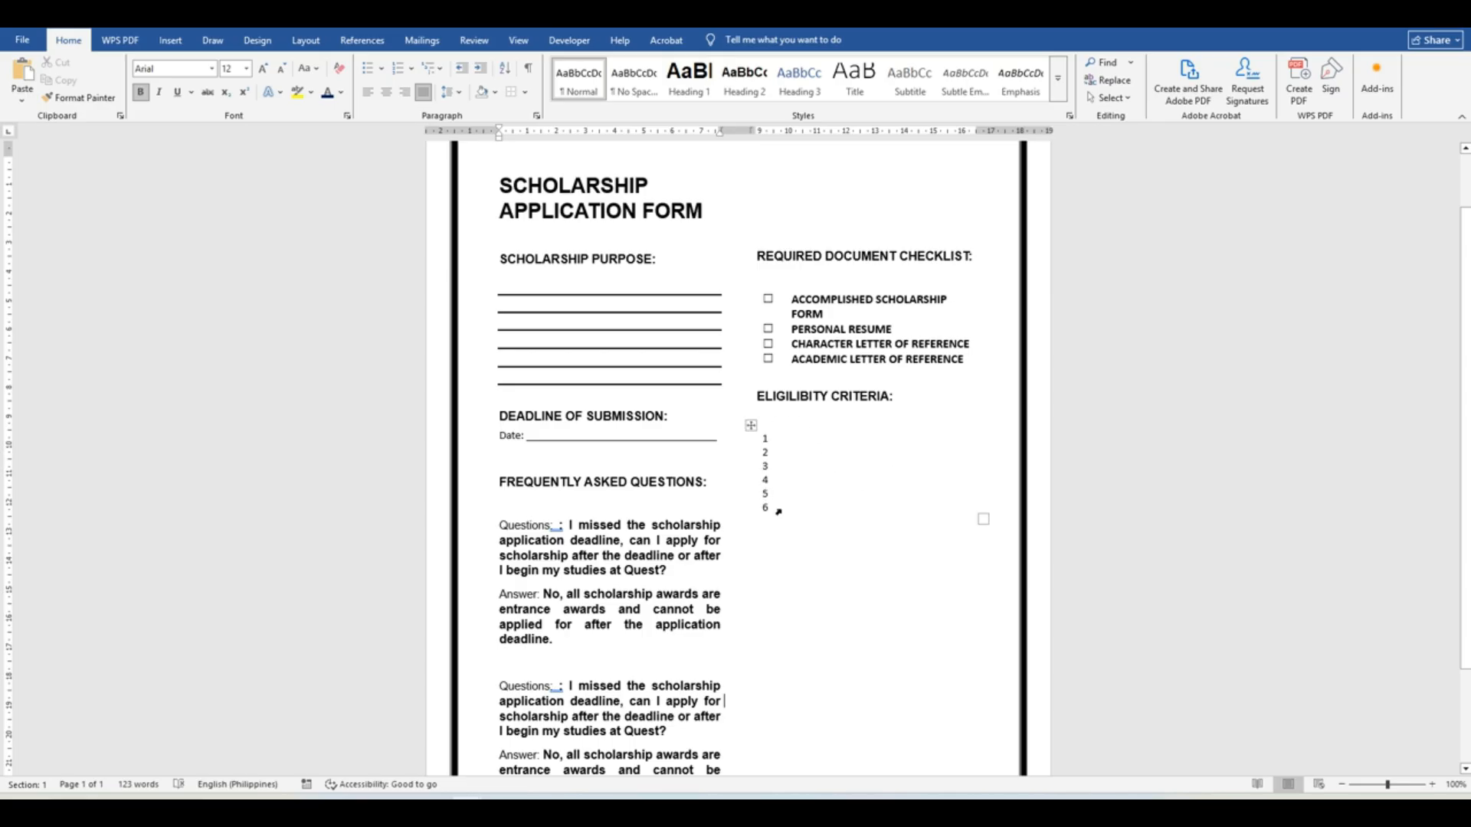
# - Make the eligibility numbers 1 to 6 bold and add a period after each one
pyautogui.moveTo(774, 509); pyautogui.dragTo(766, 438)
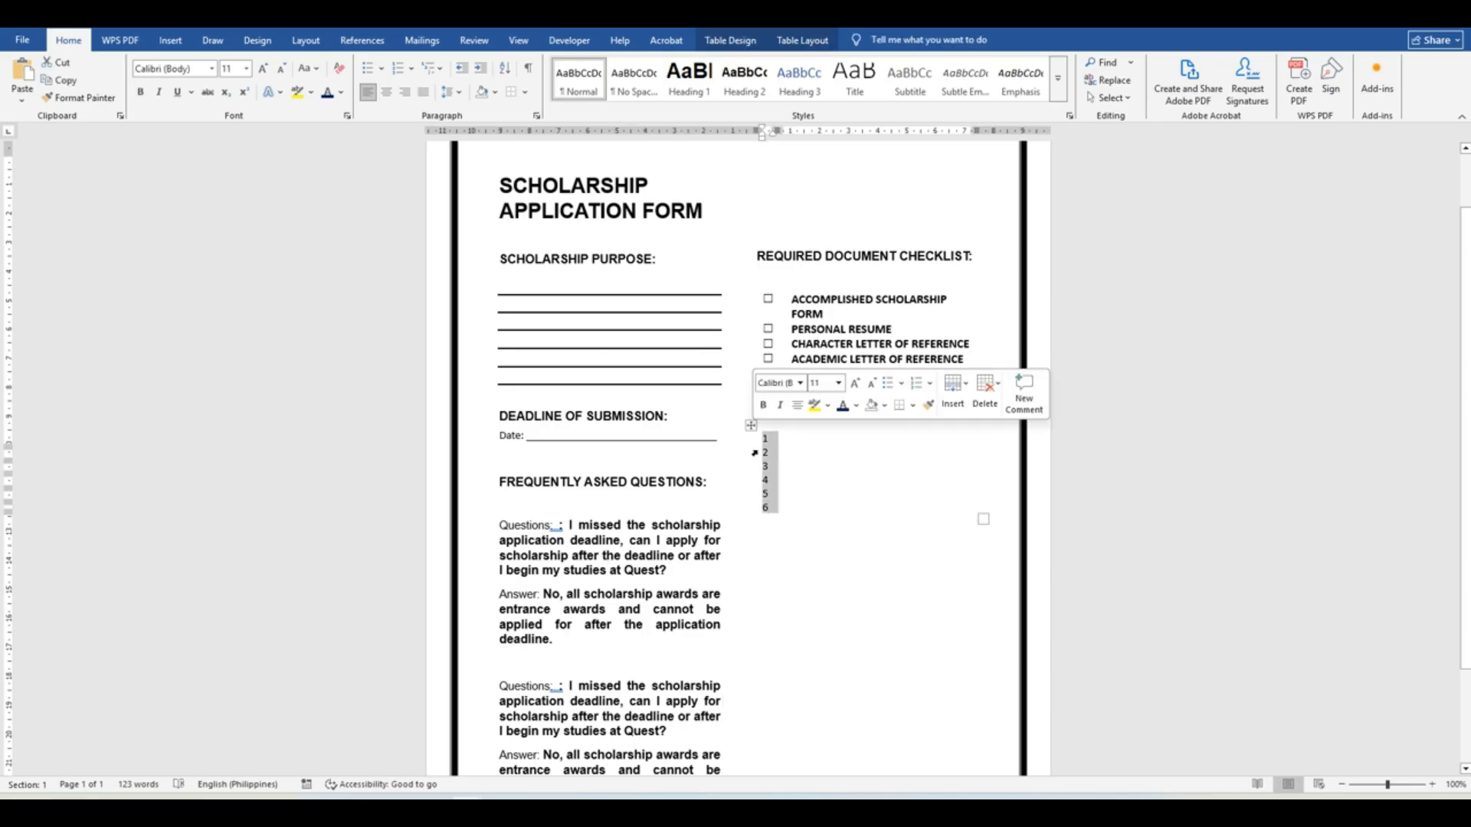
pyautogui.click(821, 563)
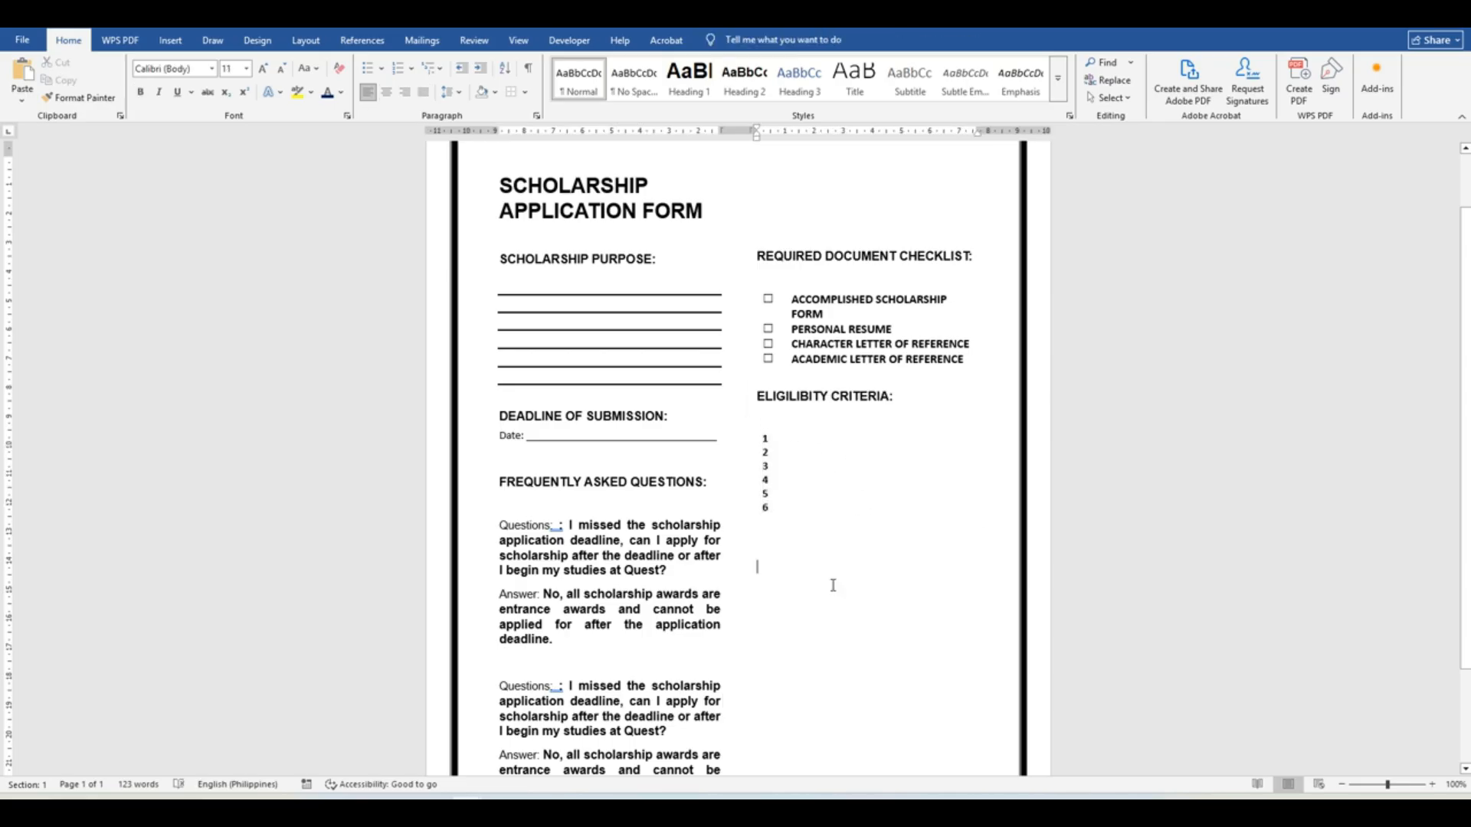
pyautogui.click(770, 436)
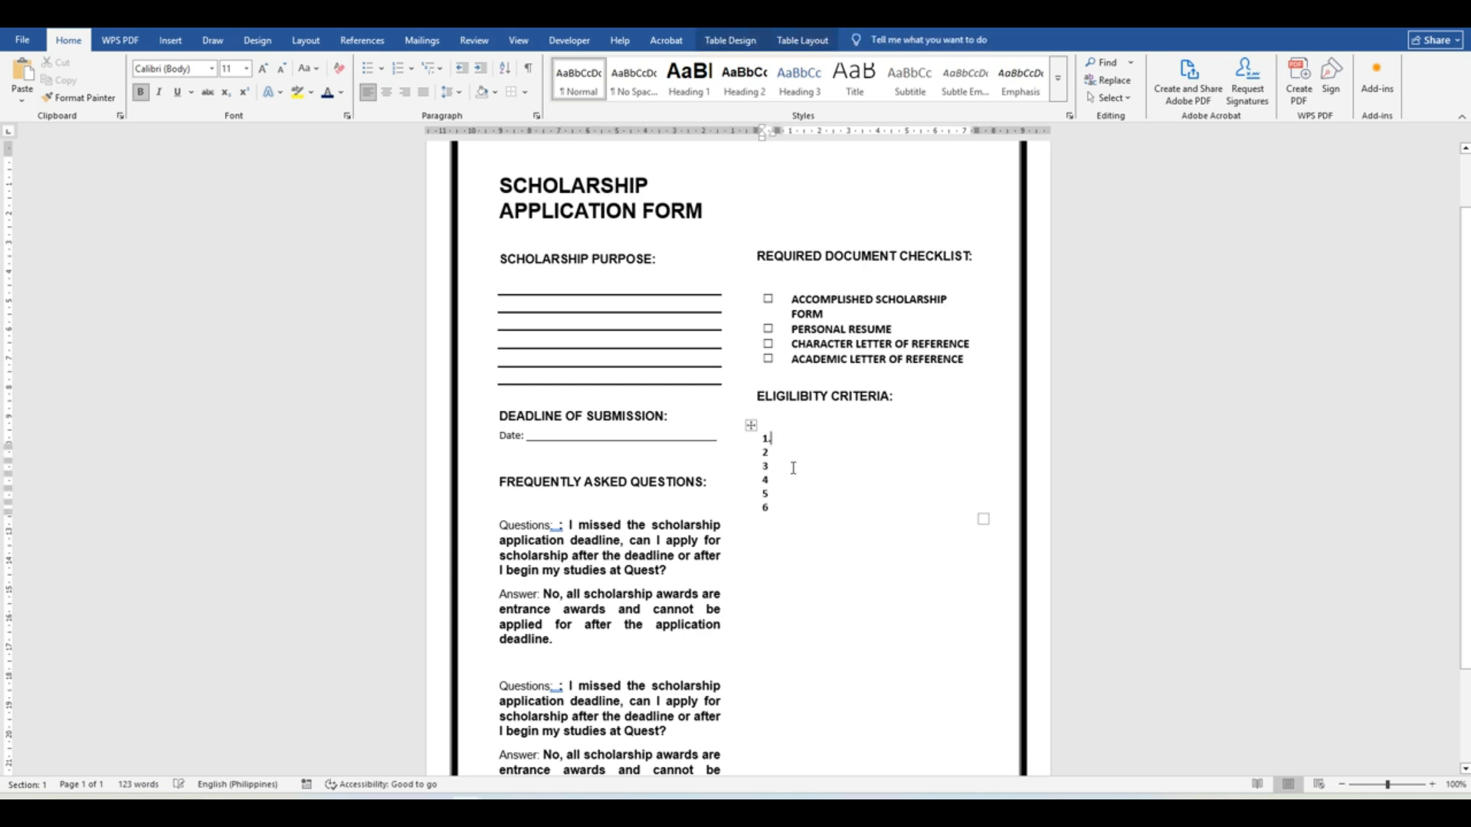
pyautogui.write('.')
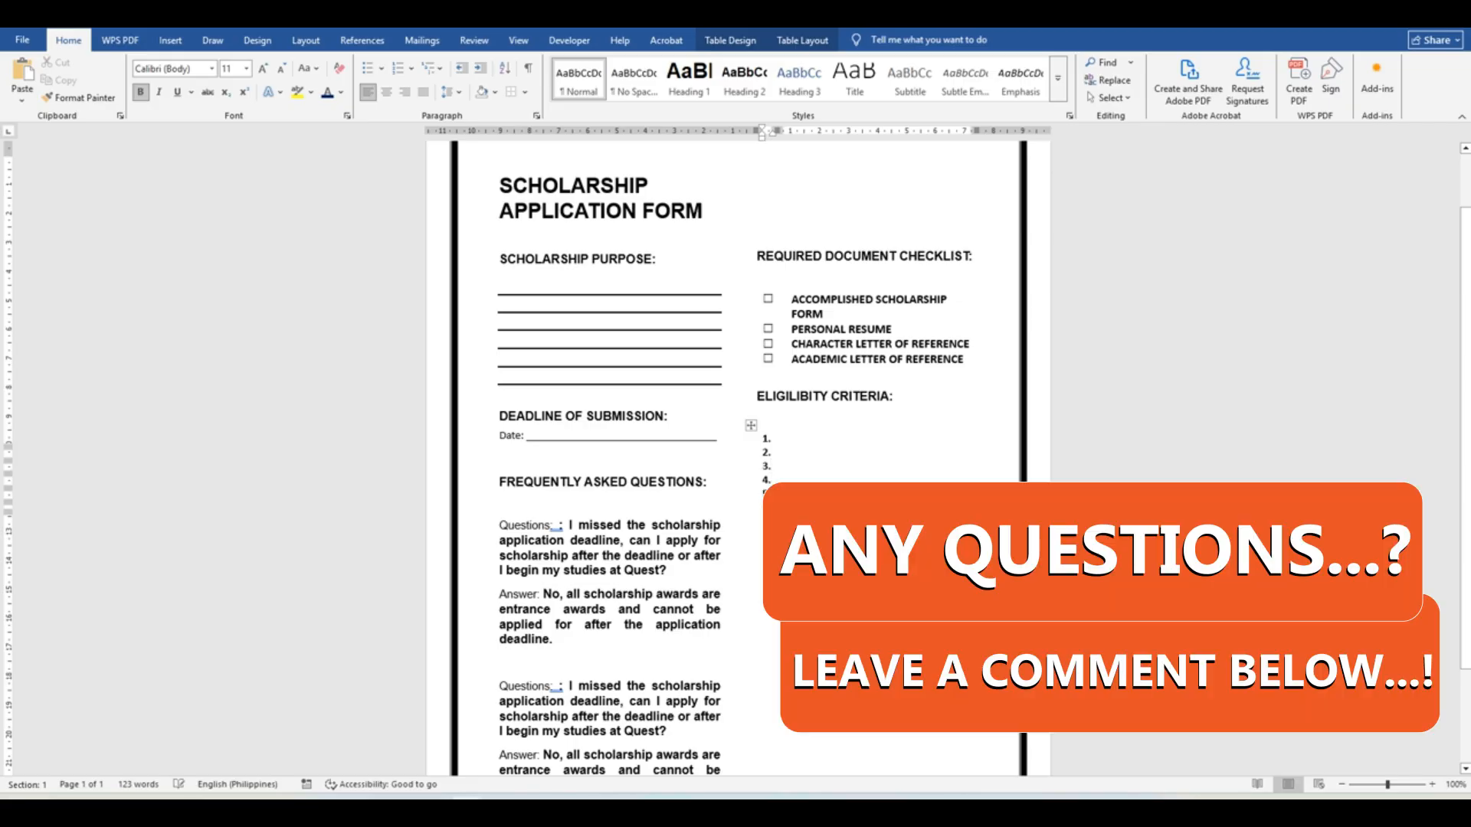
pyautogui.click(757, 544)
# - Review the whole form page, from the title and checklist to the eligibility list and the FAQ entries
pyautogui.scroll(-3, 738, 459)
pyautogui.scroll(5, 738, 460)
pyautogui.scroll(-4, 907, 529)
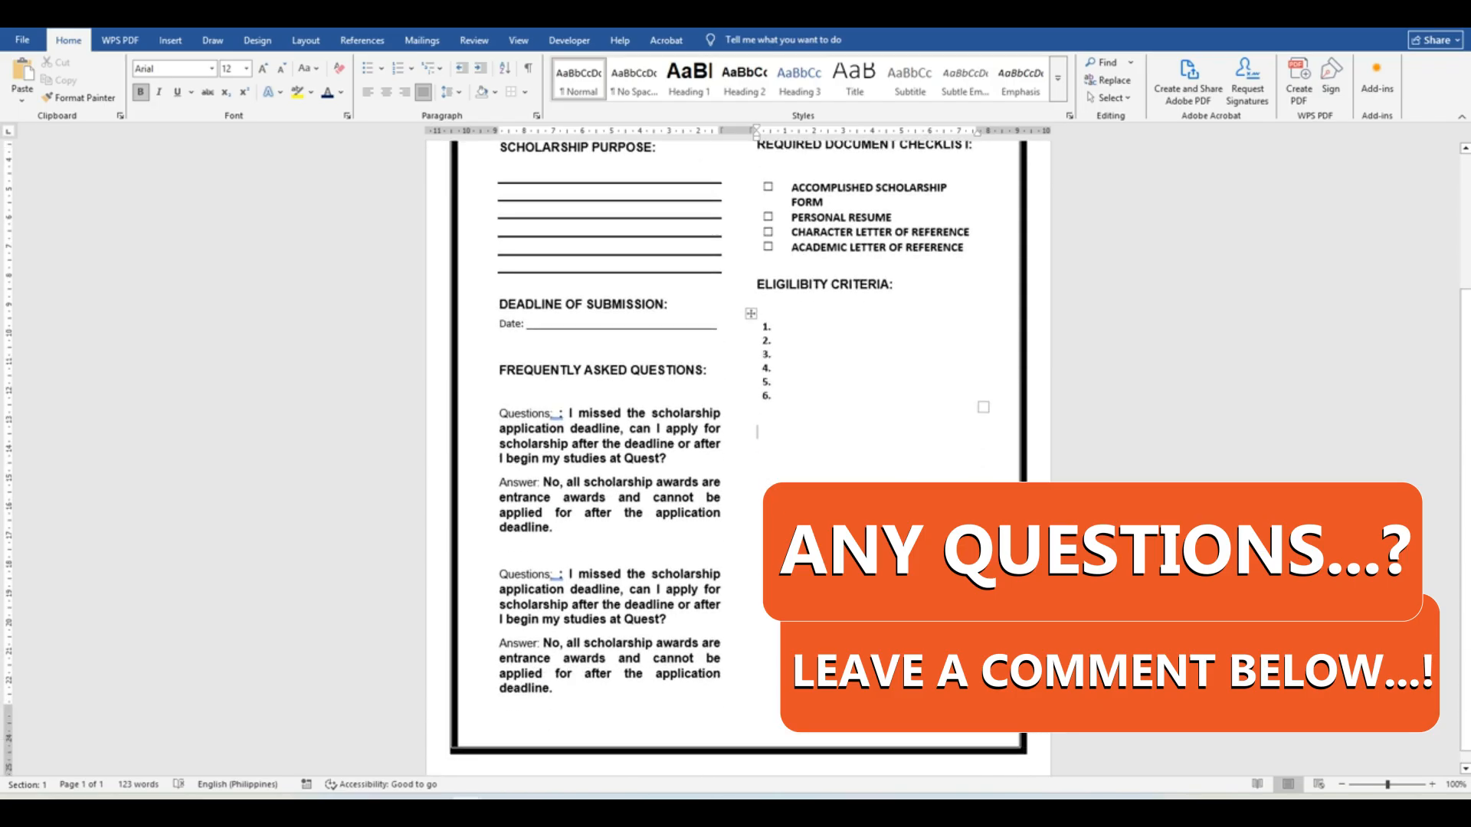
pyautogui.scroll(4, 907, 529)
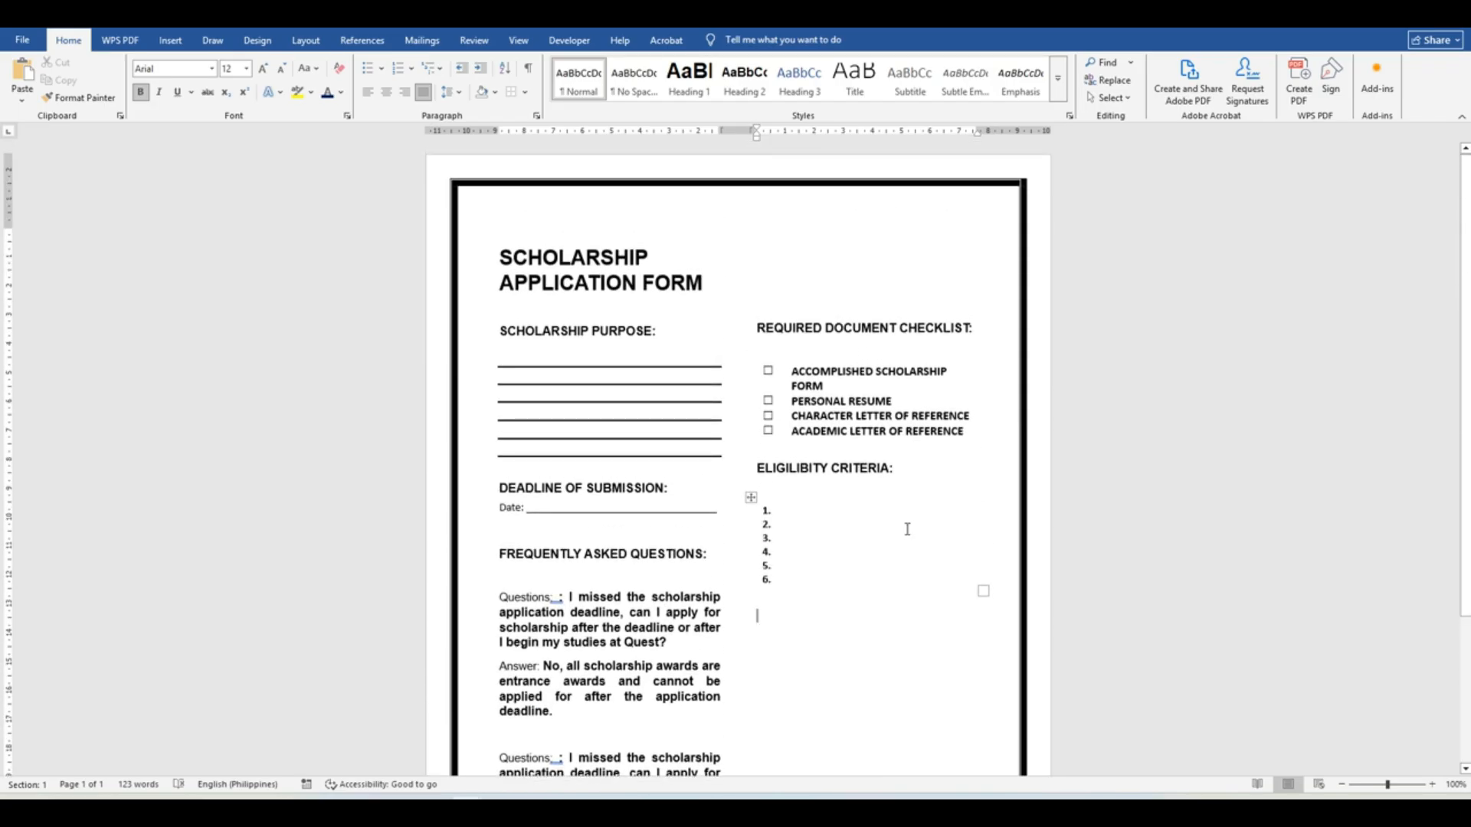
pyautogui.scroll(-3, 907, 530)
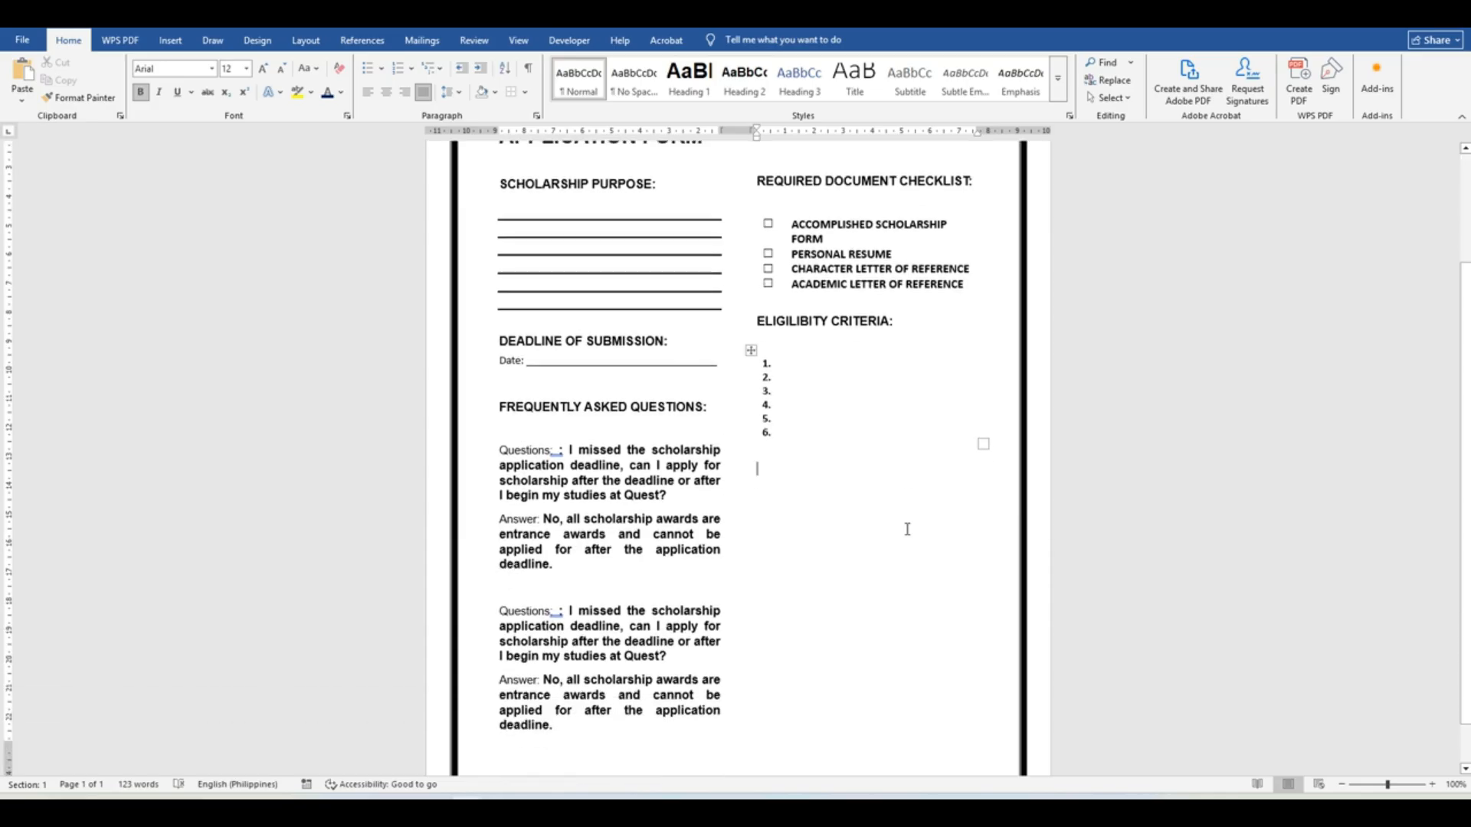
pyautogui.scroll(3, 907, 530)
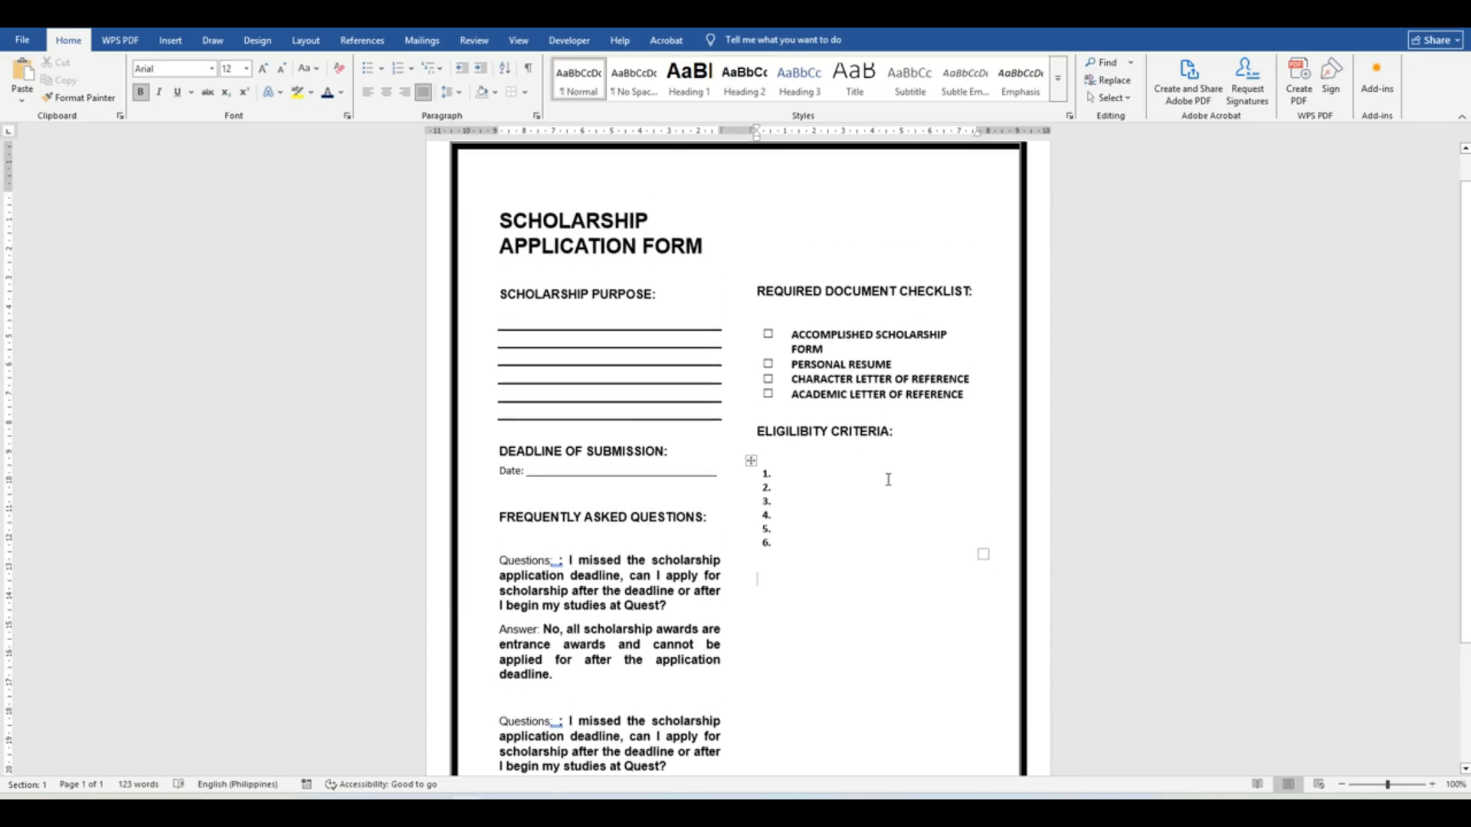
pyautogui.scroll(-3, 814, 454)
pyautogui.moveTo(805, 440); pyautogui.dragTo(882, 703)
pyautogui.click(751, 674)
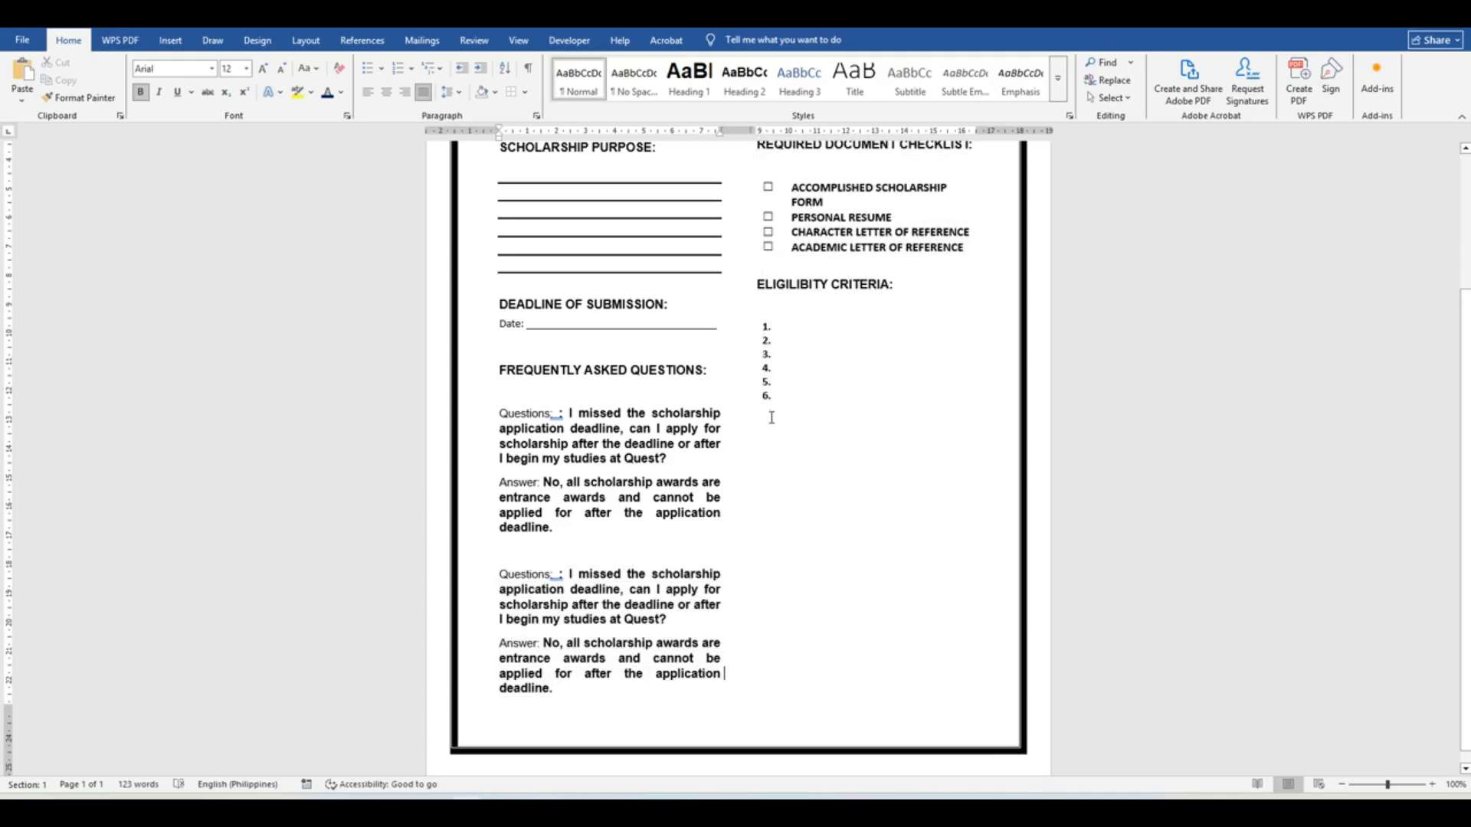
pyautogui.scroll(3, 931, 640)
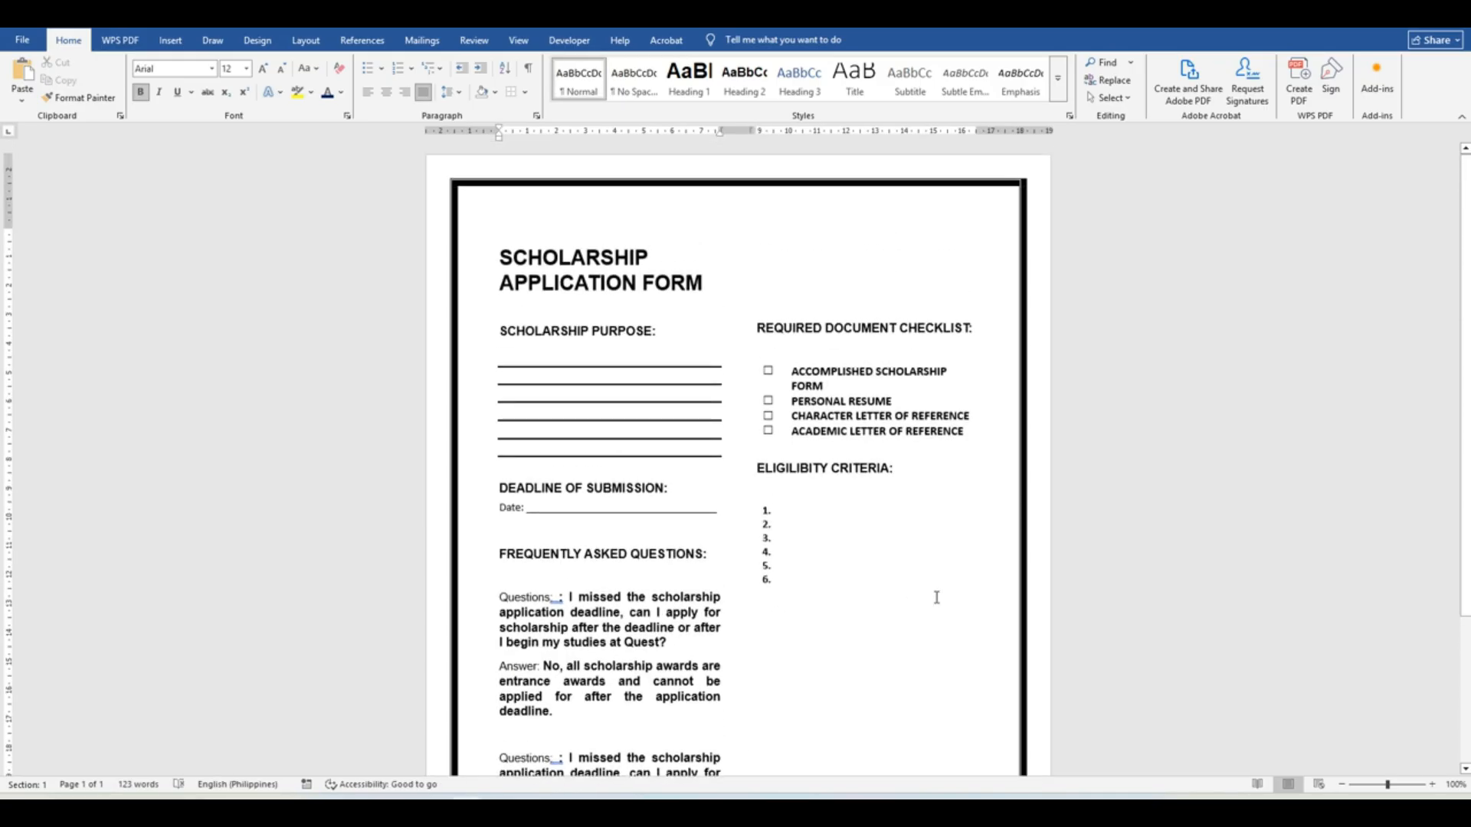
pyautogui.scroll(-3, 891, 583)
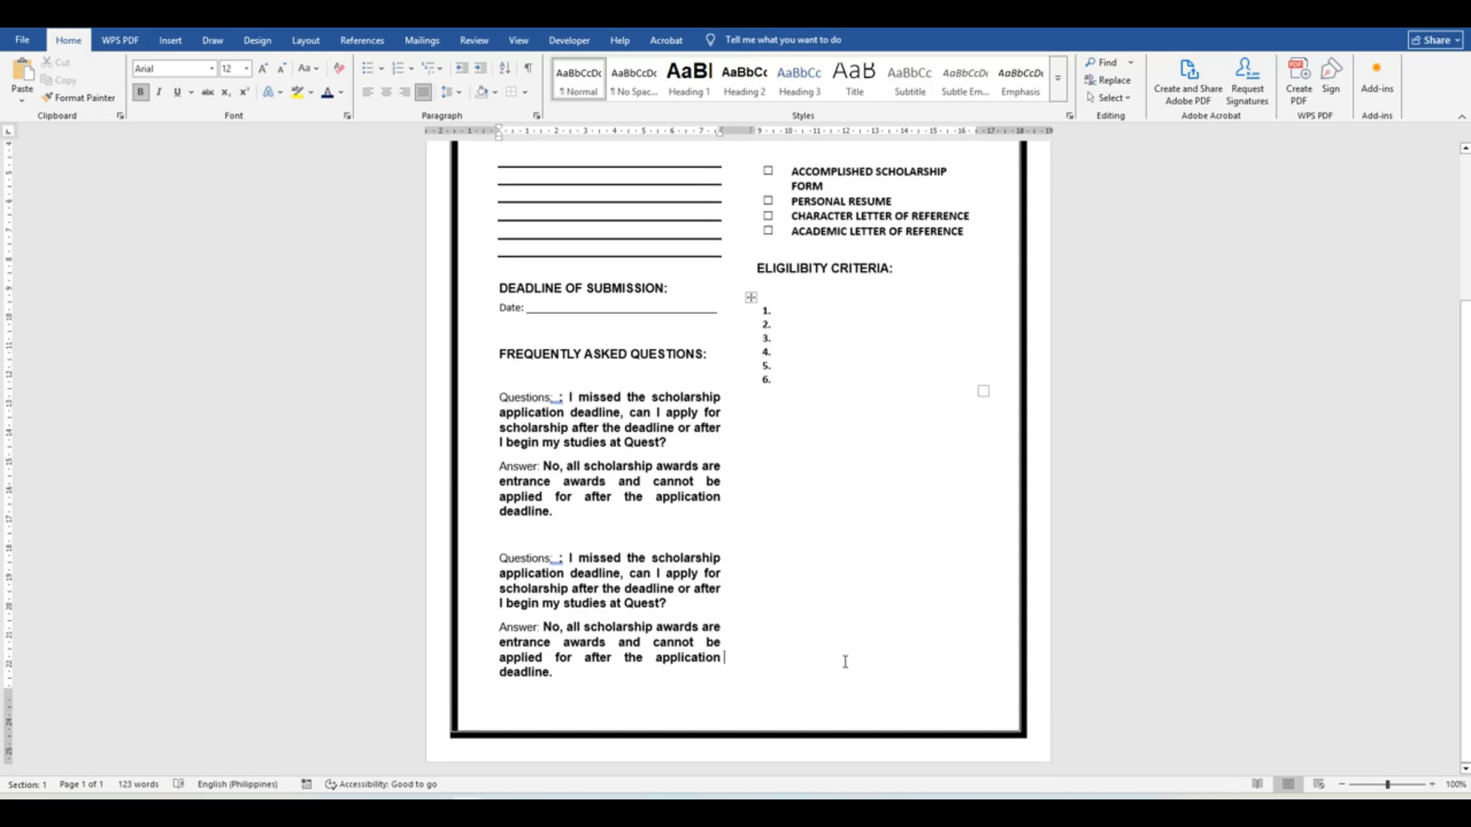
pyautogui.scroll(3, 786, 556)
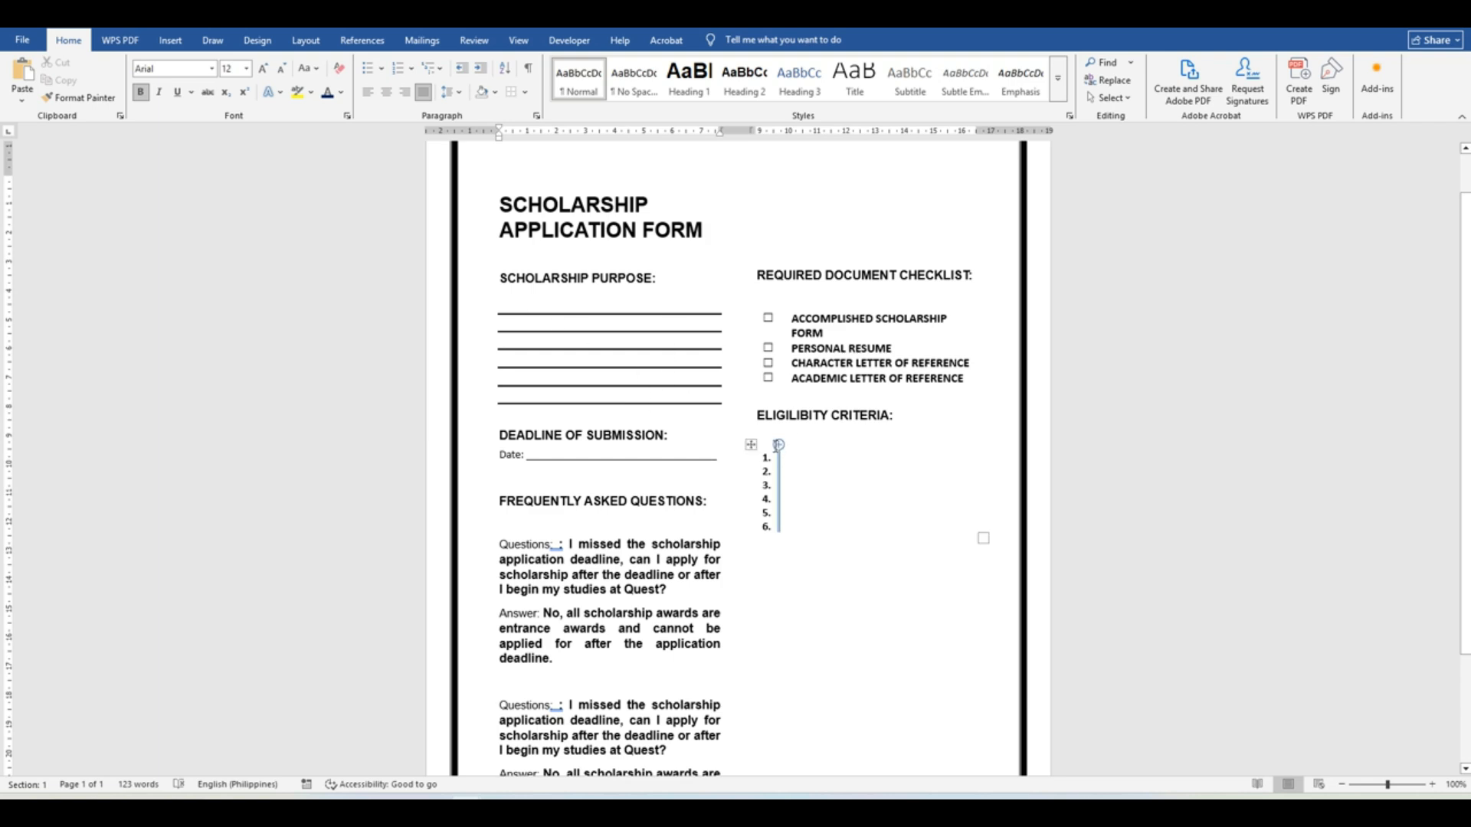
# - Insert a page break below the eligibility criteria numbers to start a second page
pyautogui.scroll(-3, 795, 495)
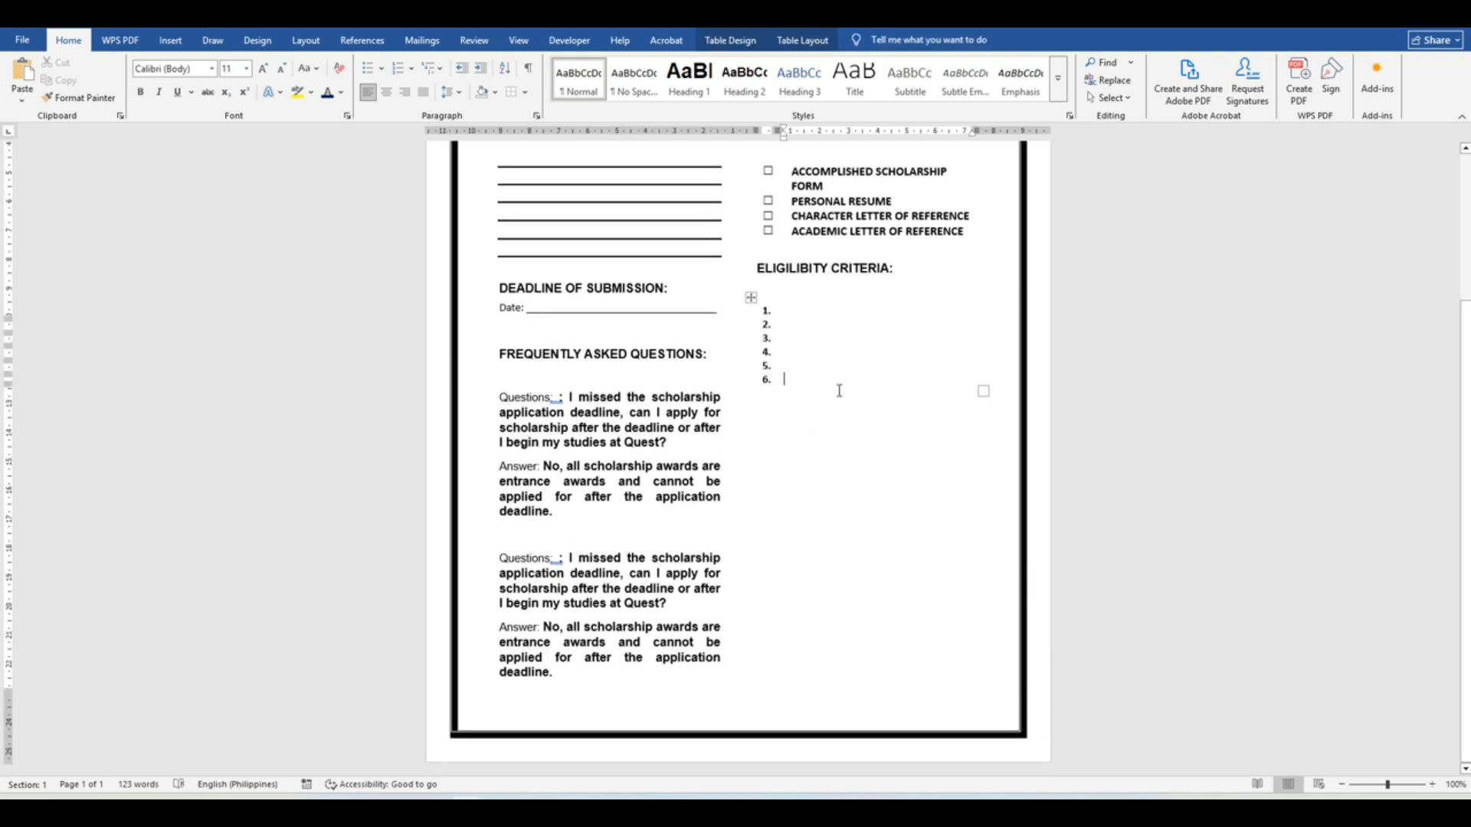
pyautogui.click(964, 408)
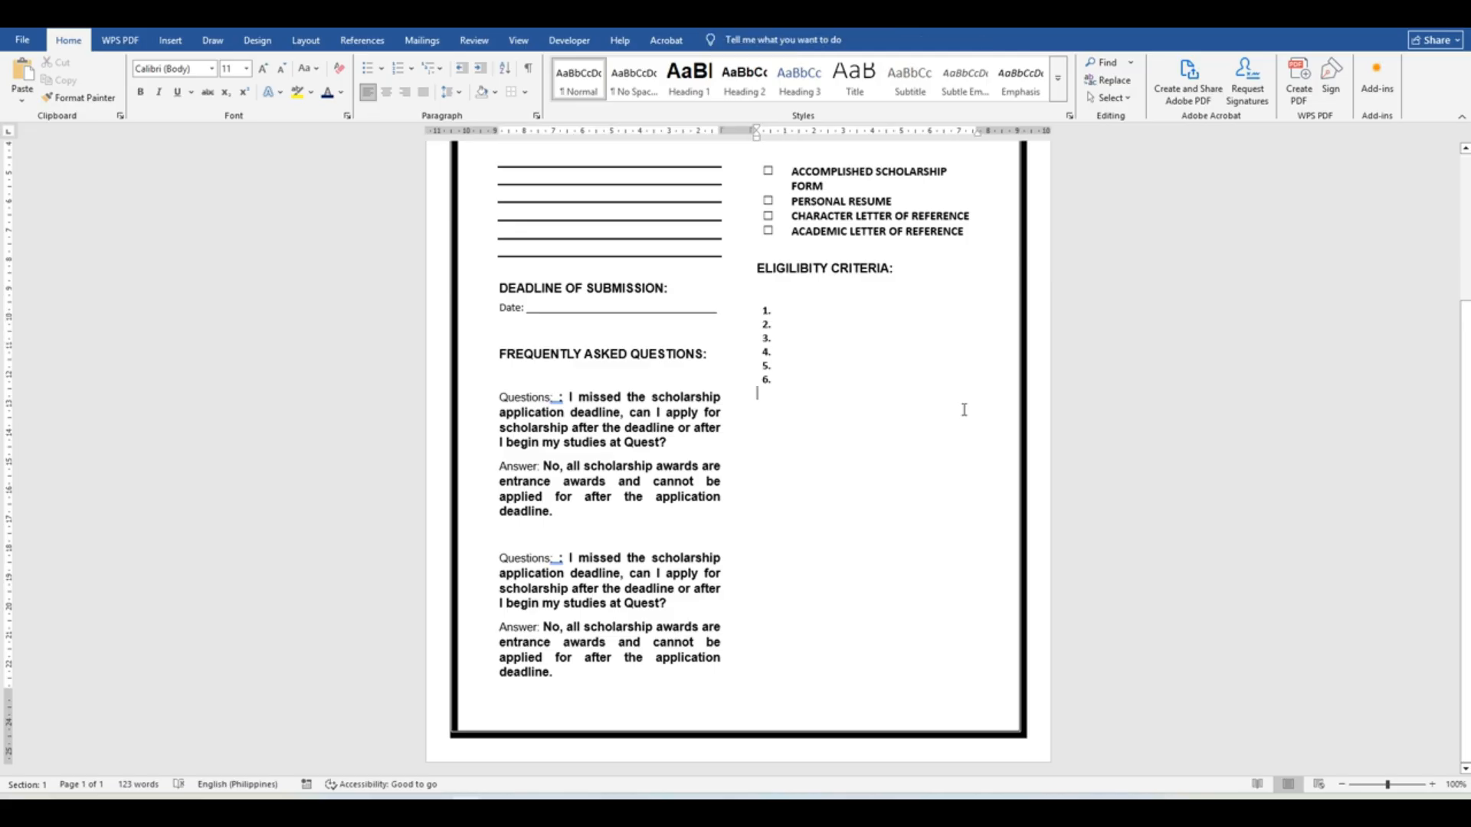
pyautogui.hotkey('ctrl', 'Return')
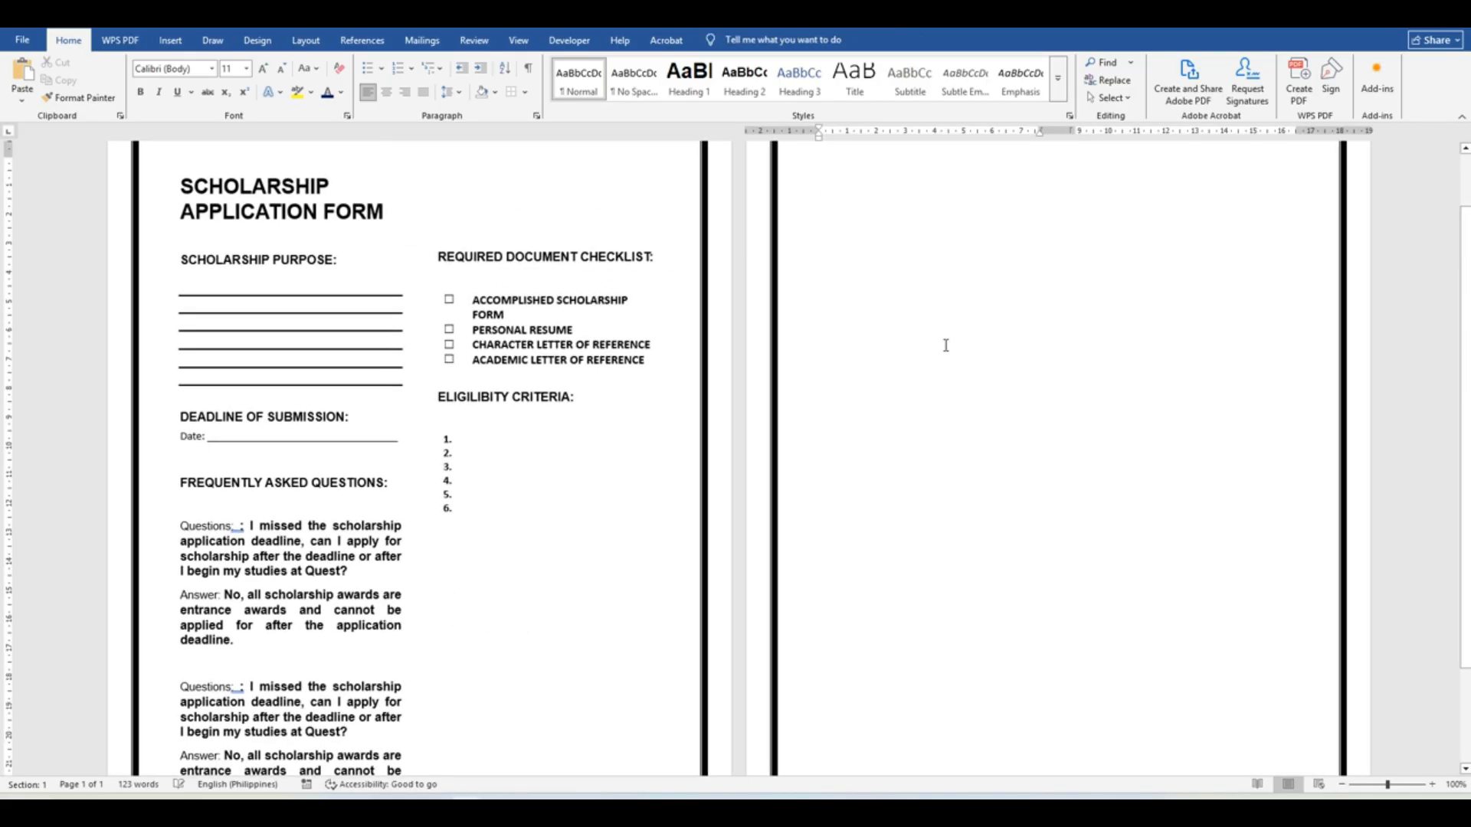
pyautogui.scroll(-2, 672, 307)
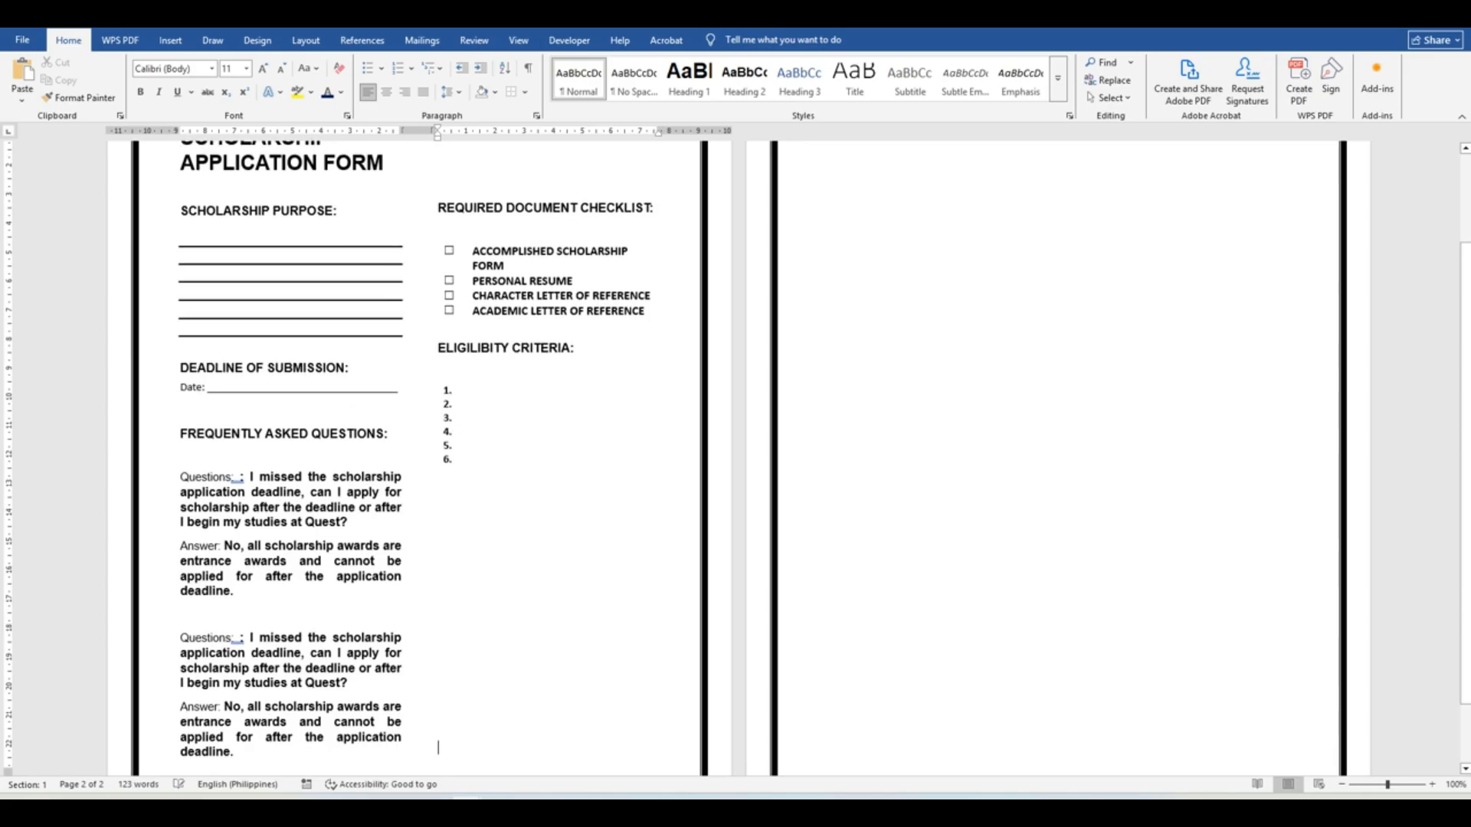
pyautogui.scroll(1, 603, 479)
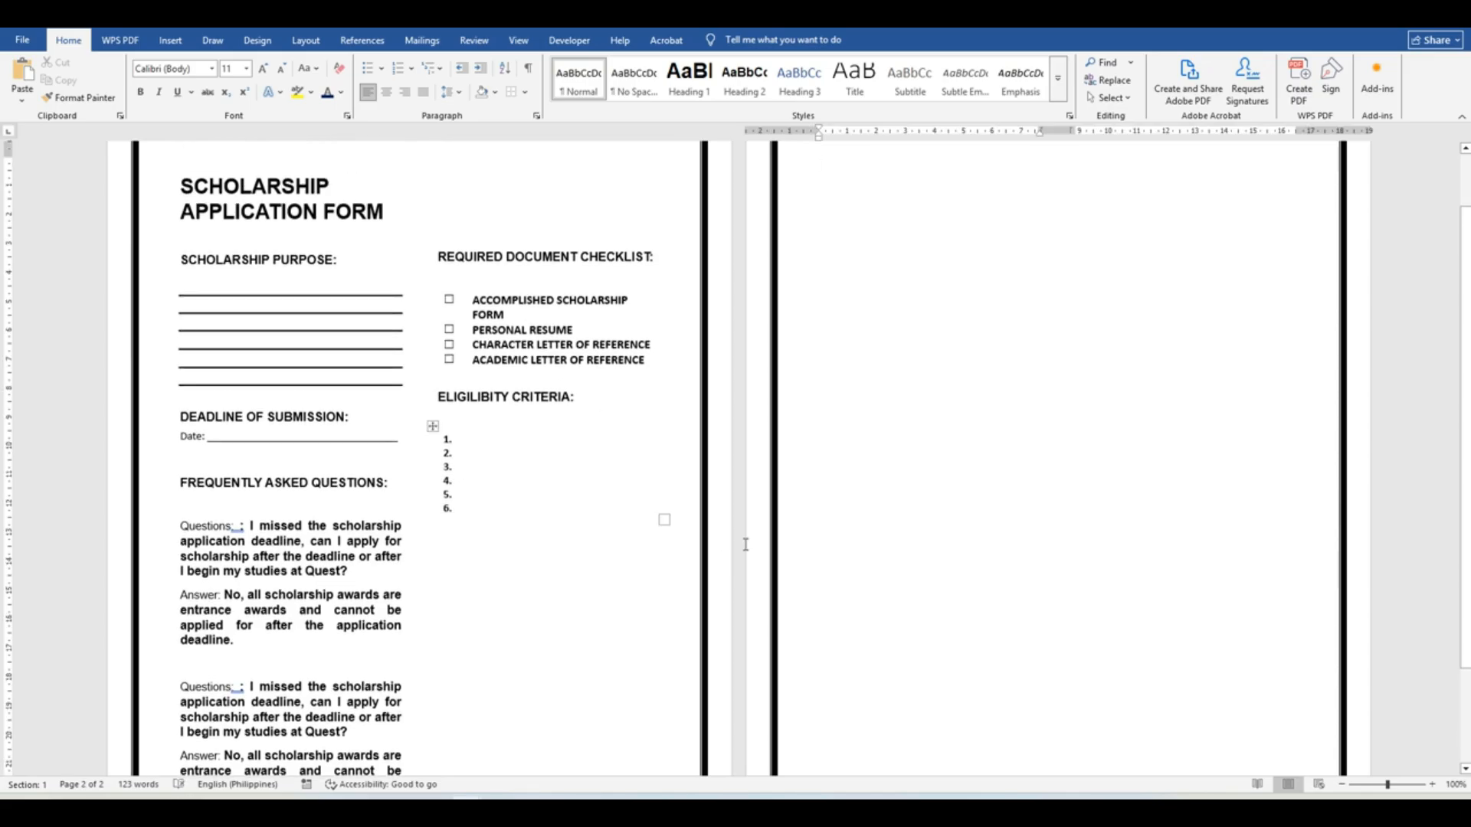
pyautogui.scroll(2, 790, 541)
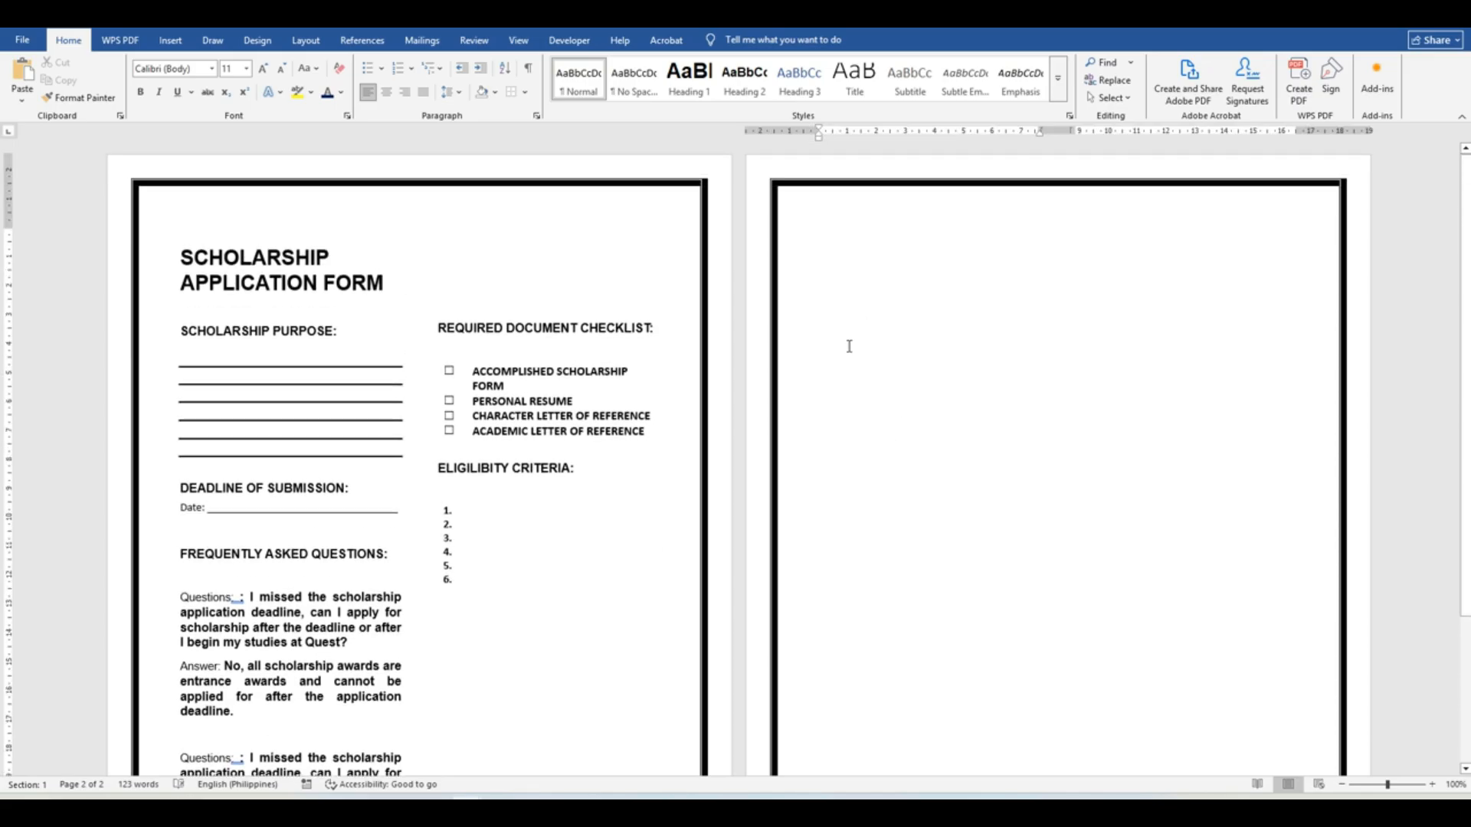
# - Draw a rectangle about 4.55 cm high and 5.79 cm wide at the upper left of the second page
pyautogui.click(172, 41)
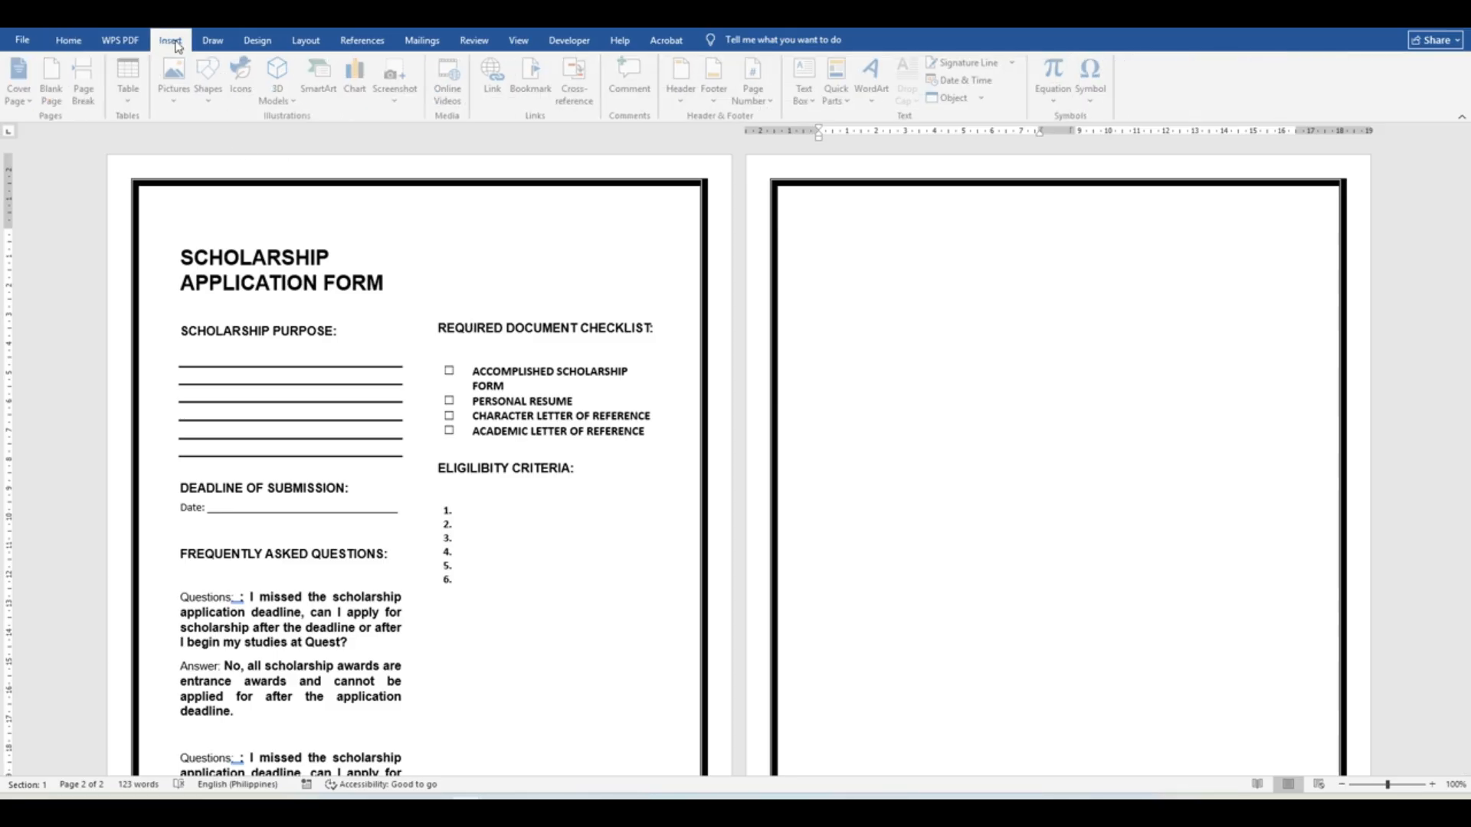
pyautogui.click(221, 95)
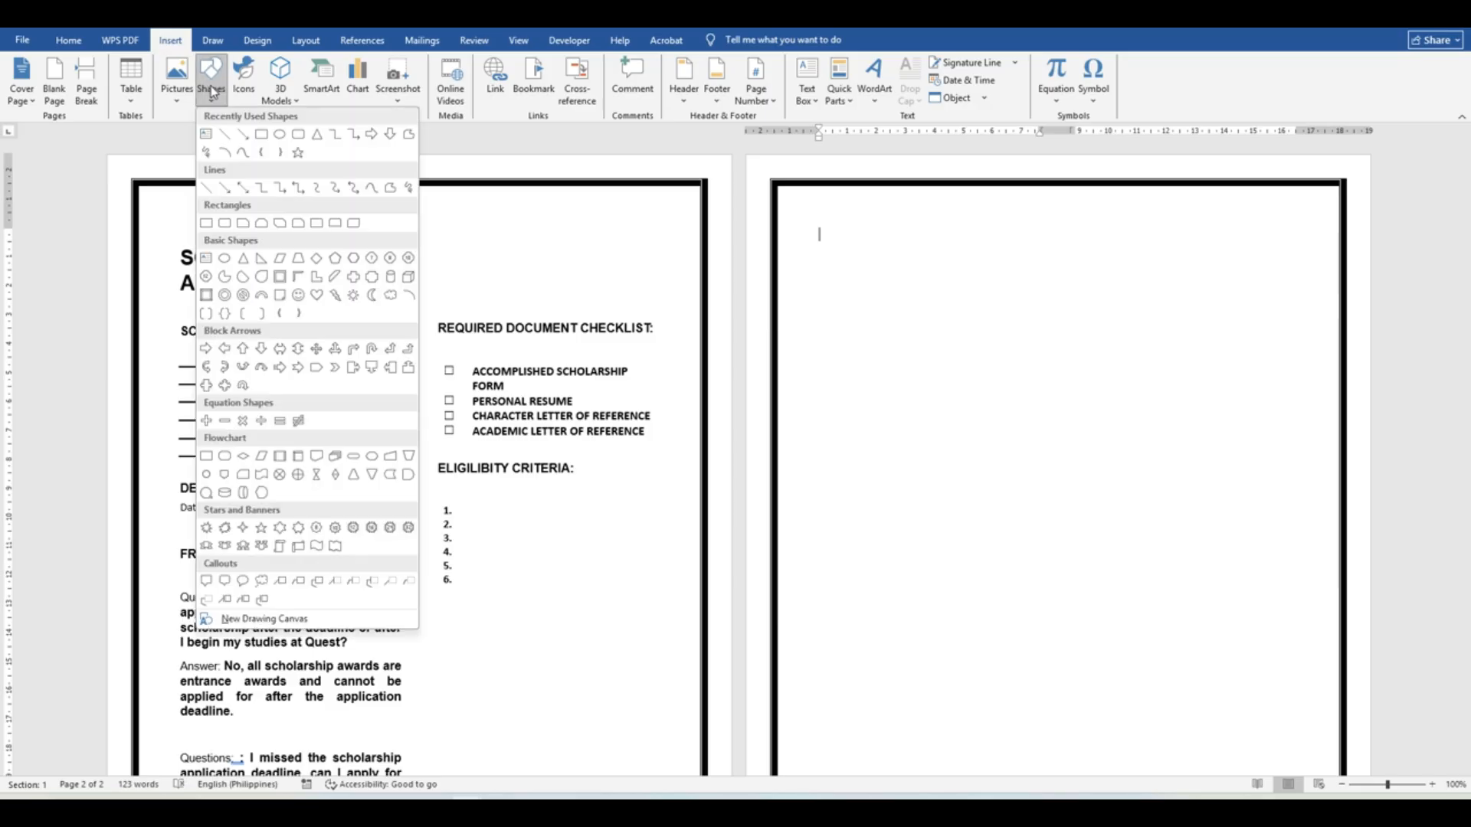
pyautogui.click(261, 138)
pyautogui.moveTo(811, 216); pyautogui.dragTo(981, 348)
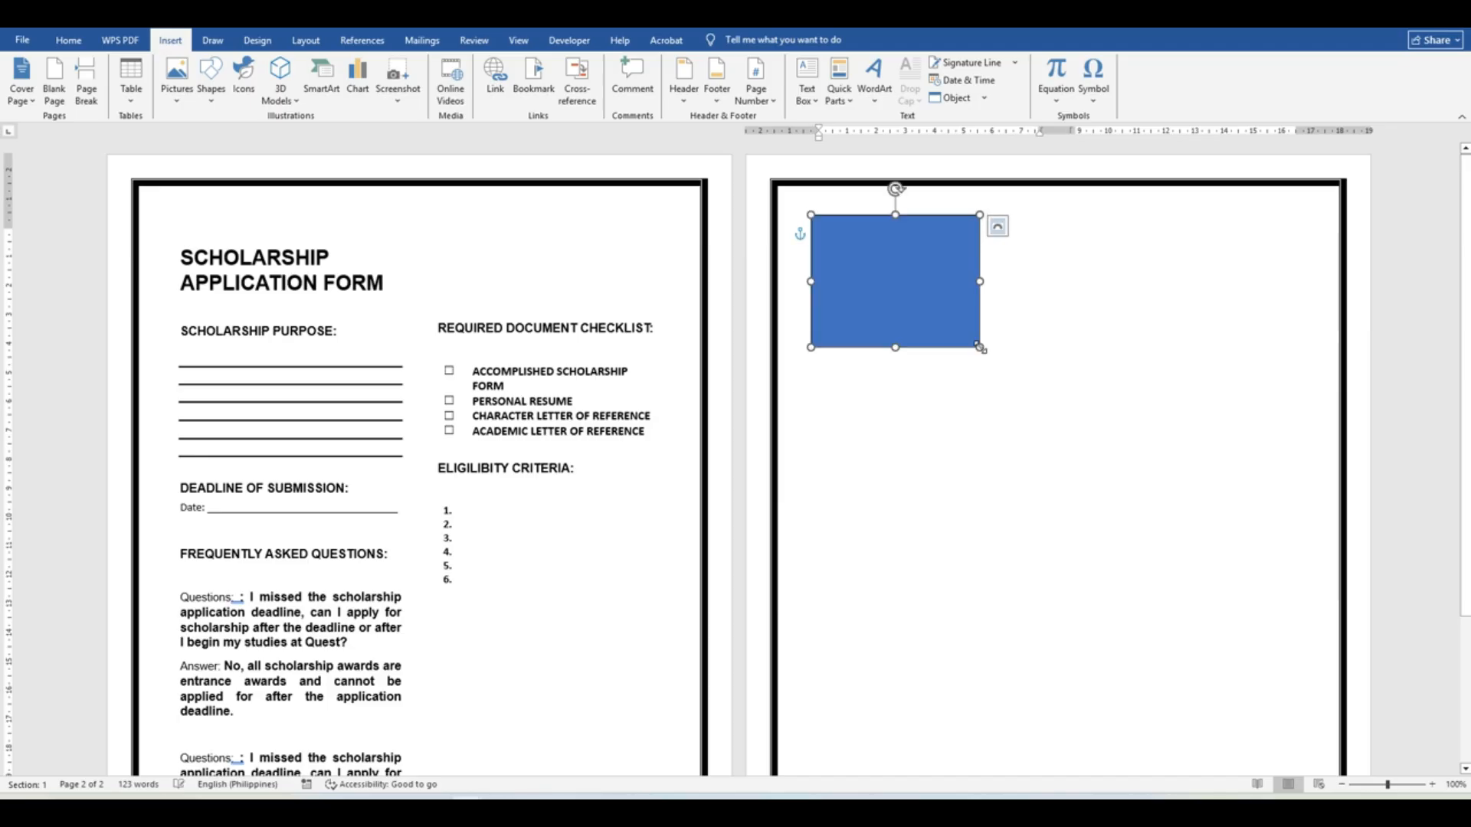
# - Place the rectangle behind text and give it the white fill theme style with a black outline
pyautogui.click(999, 227)
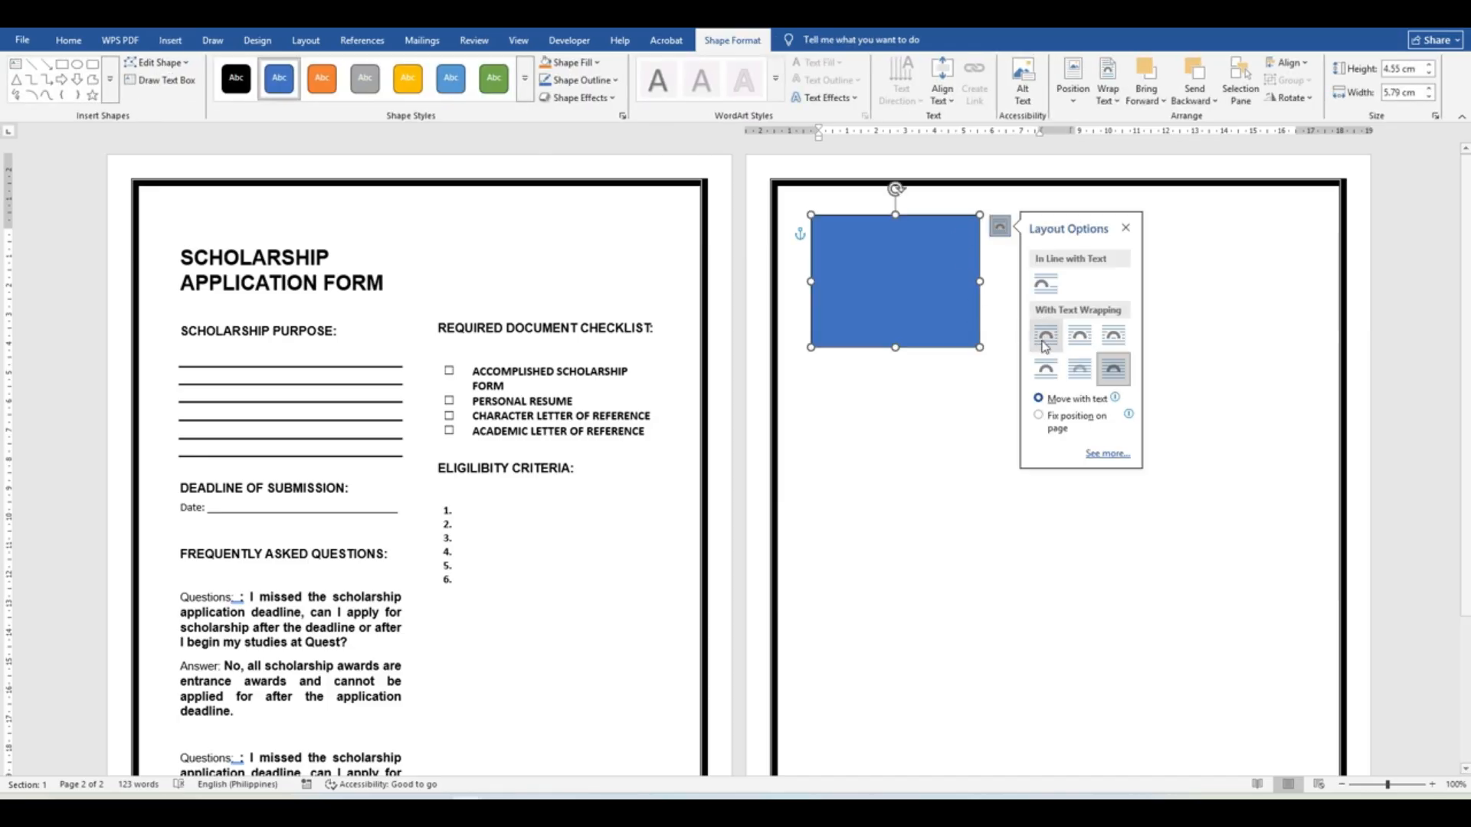
pyautogui.click(1080, 368)
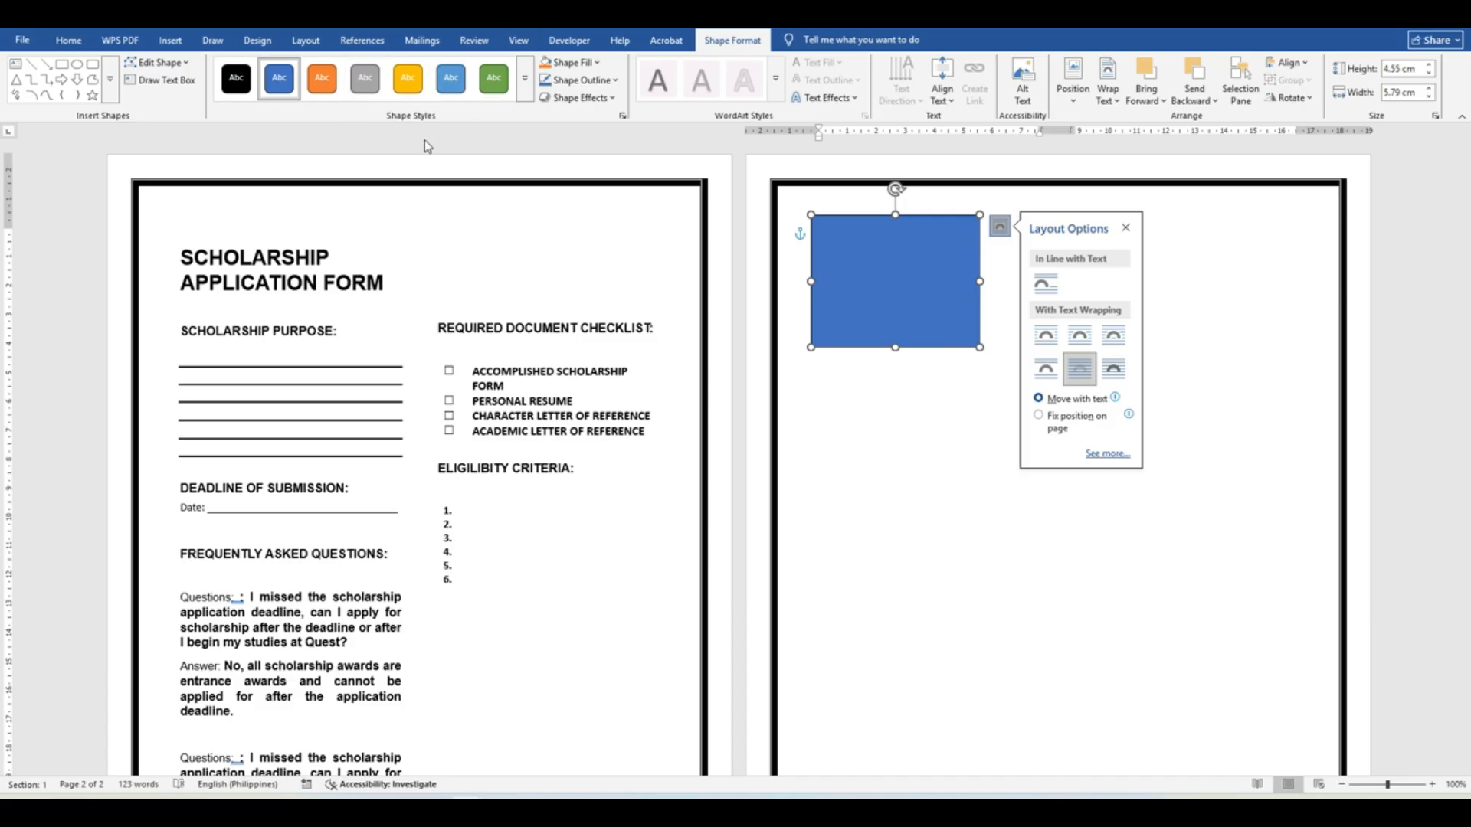
pyautogui.click(526, 90)
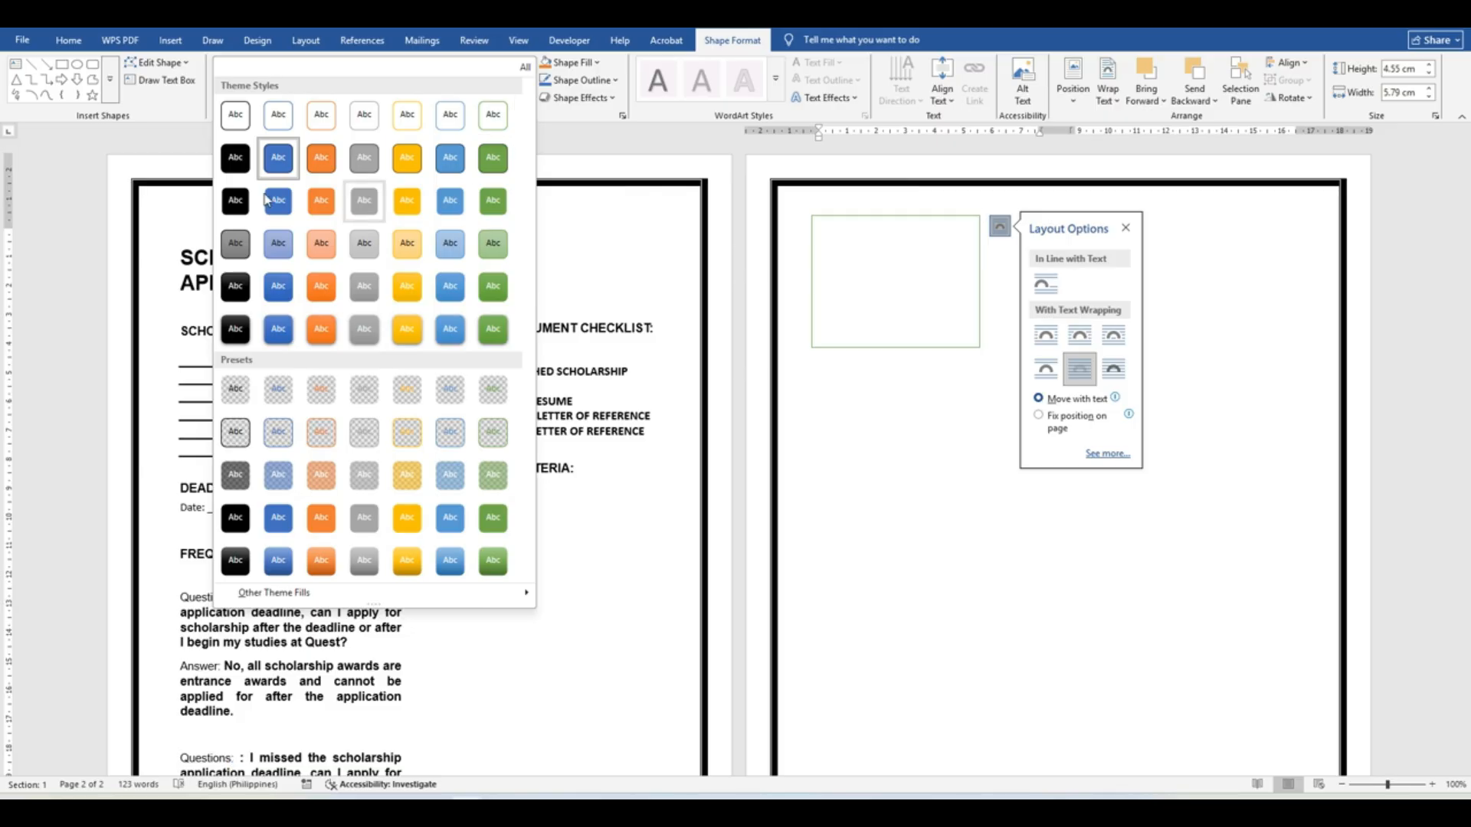
pyautogui.click(236, 116)
pyautogui.click(896, 396)
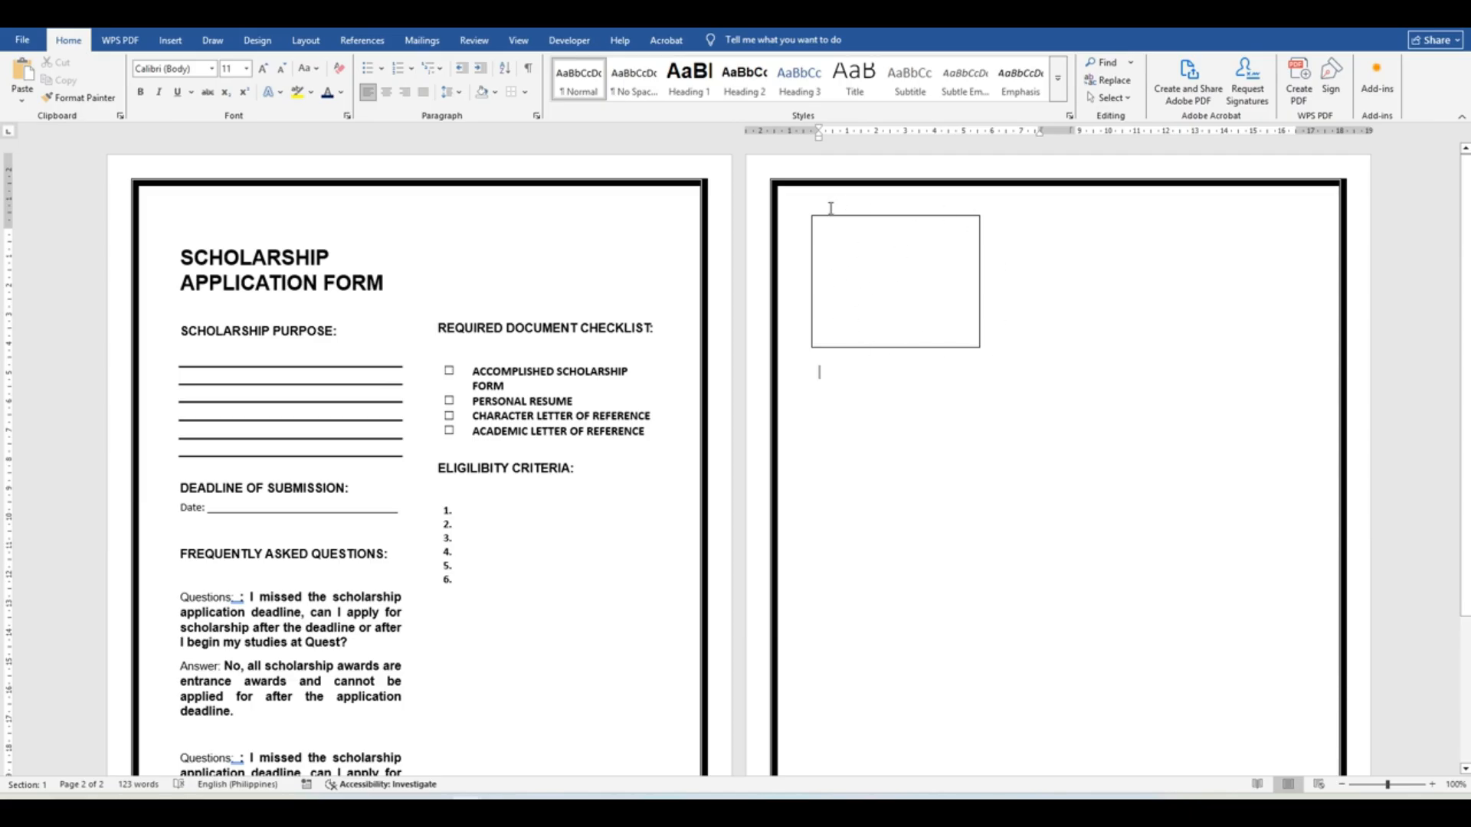
# - Label the rectangle on the second page "APPLICANT PHOTO"
pyautogui.click(883, 278)
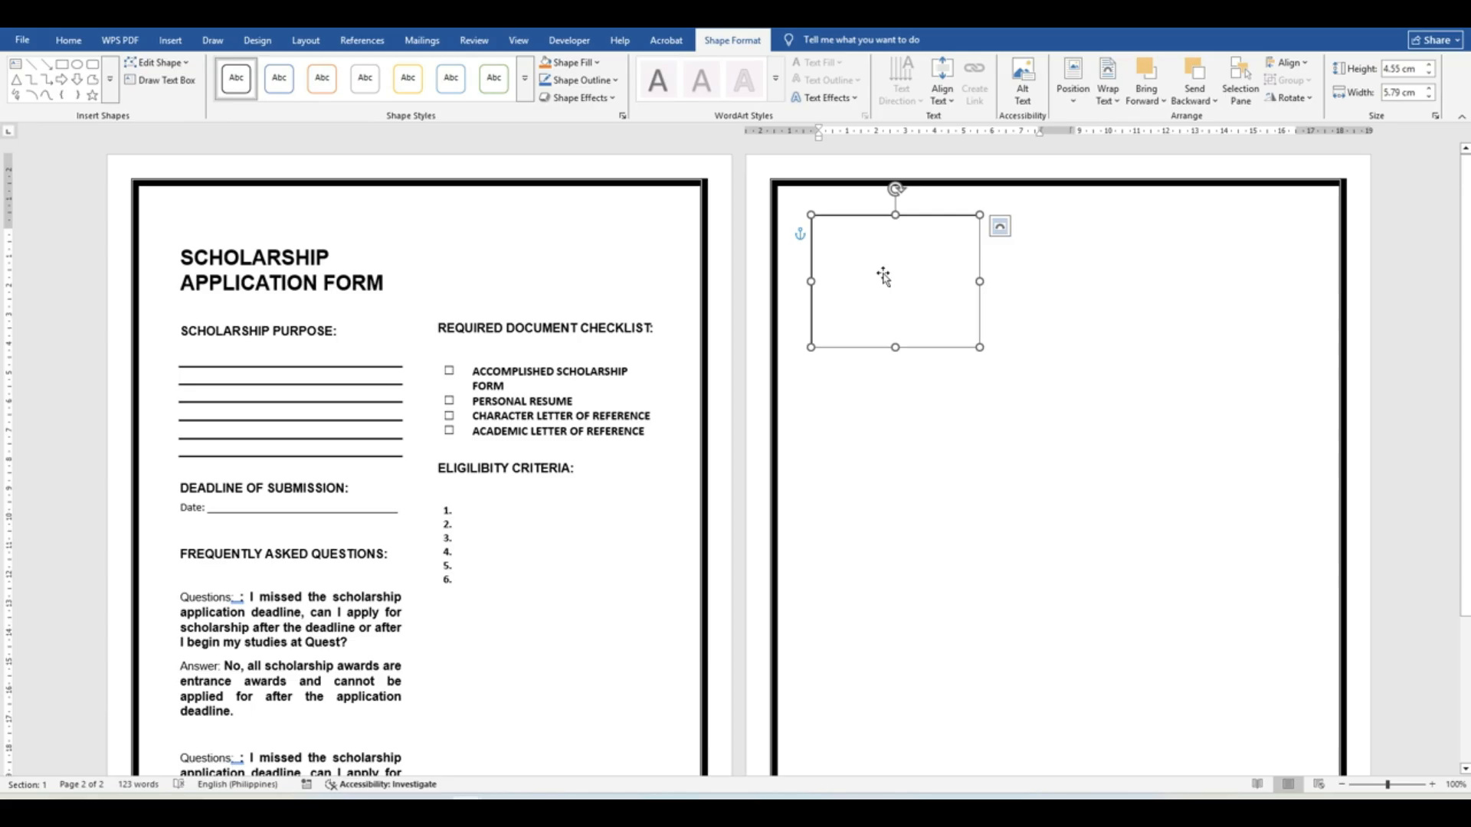
pyautogui.write('AC')
pyautogui.write('PLICANT')
pyautogui.write(' PHOTO')
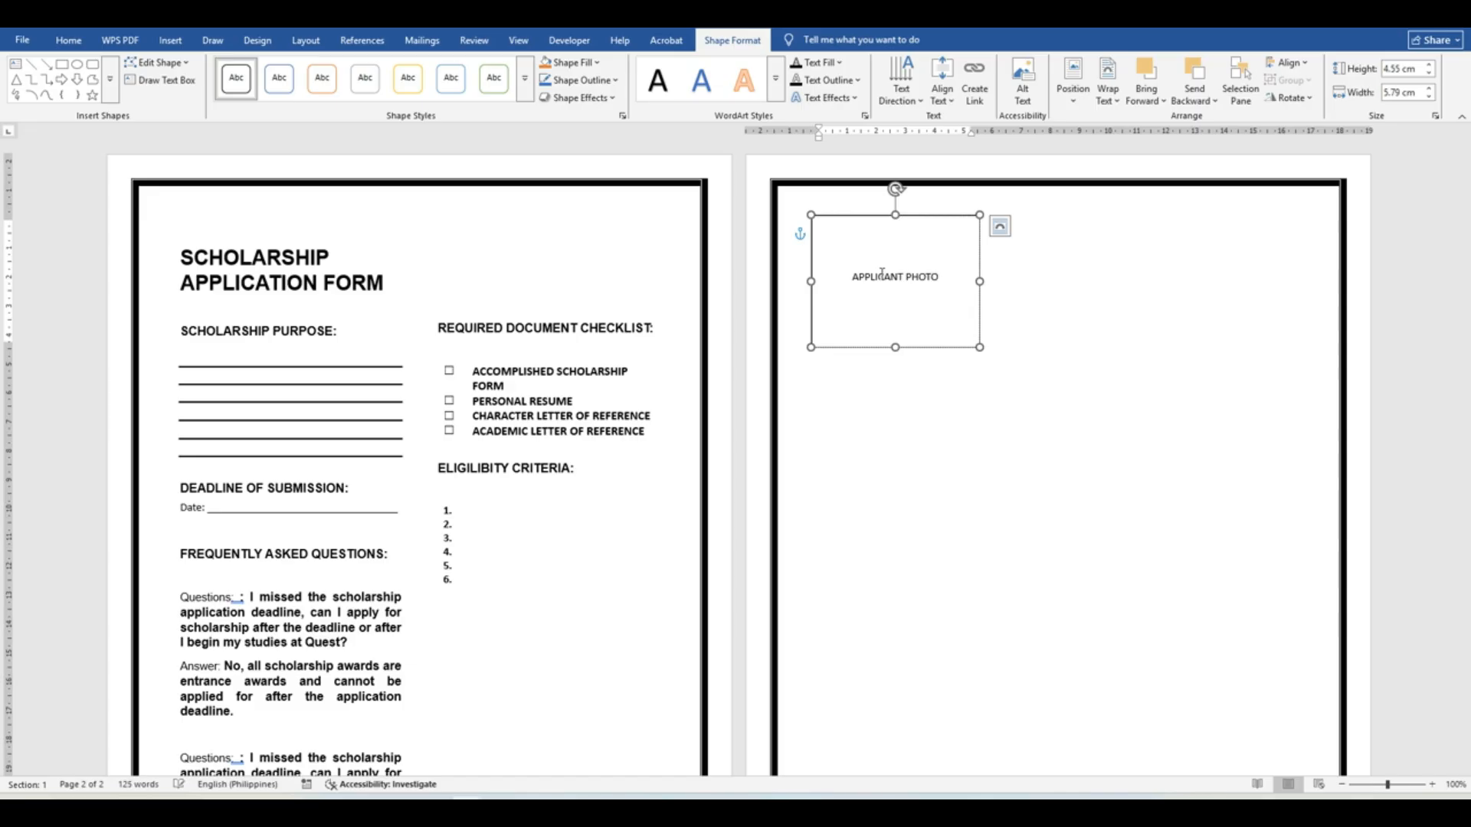
pyautogui.click(953, 485)
pyautogui.click(949, 285)
# - Copy the "APPLICANT DETAILS" heading from the template document and paste it below the photo box
pyautogui.click(866, 388)
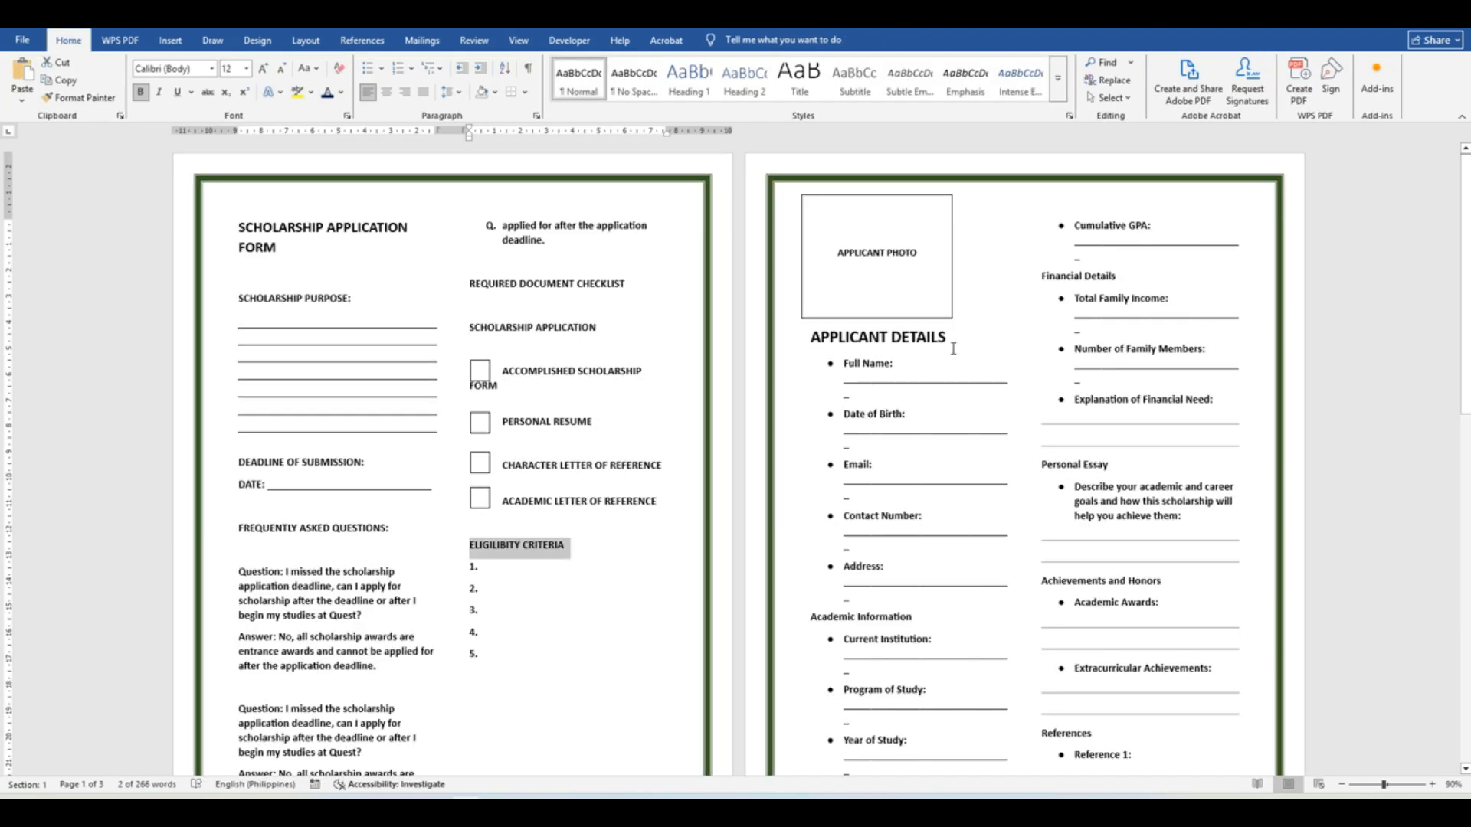
pyautogui.moveTo(954, 338); pyautogui.dragTo(814, 341)
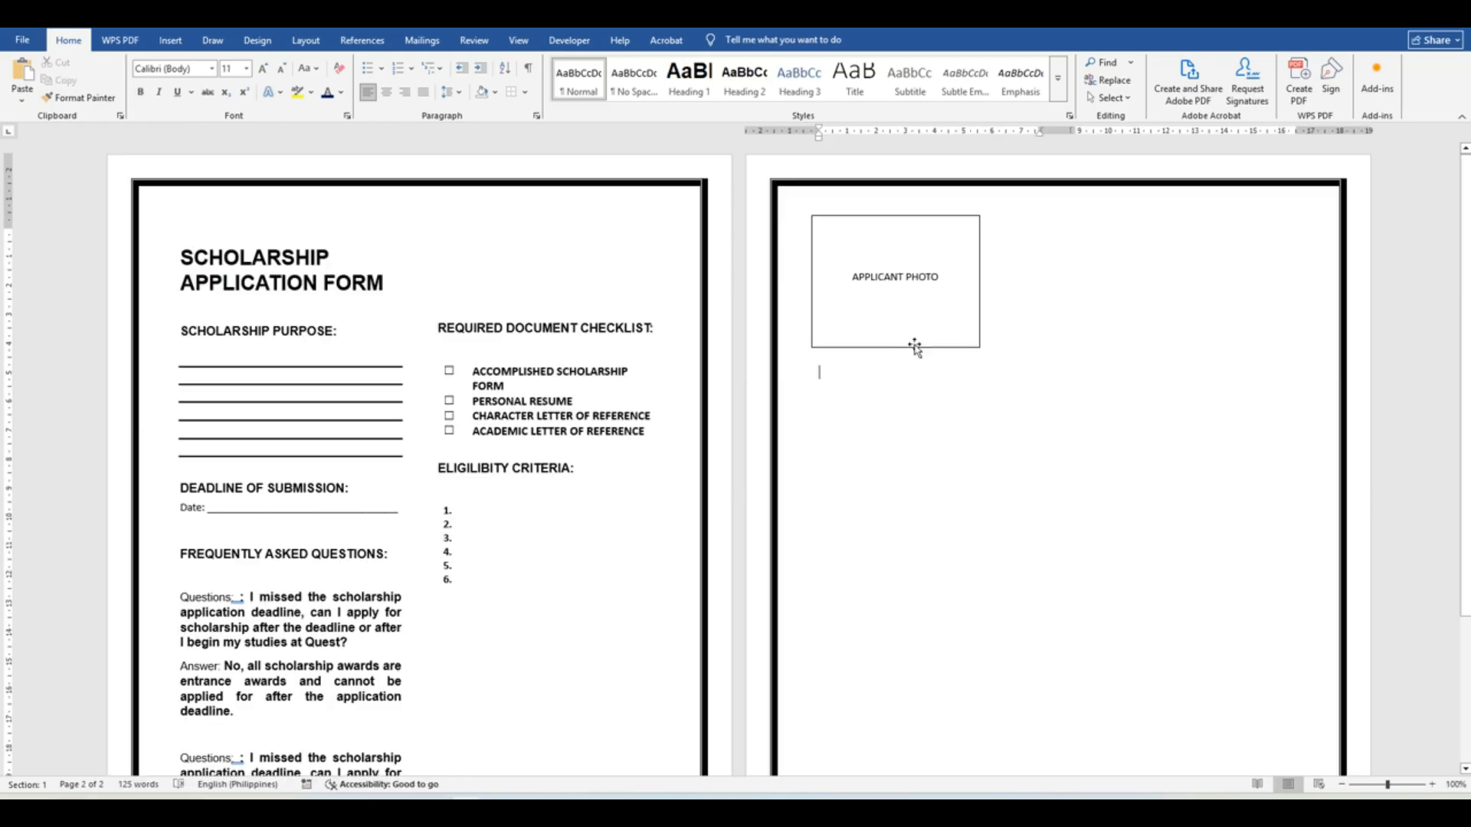
pyautogui.write('APPLICANT DETAILS')
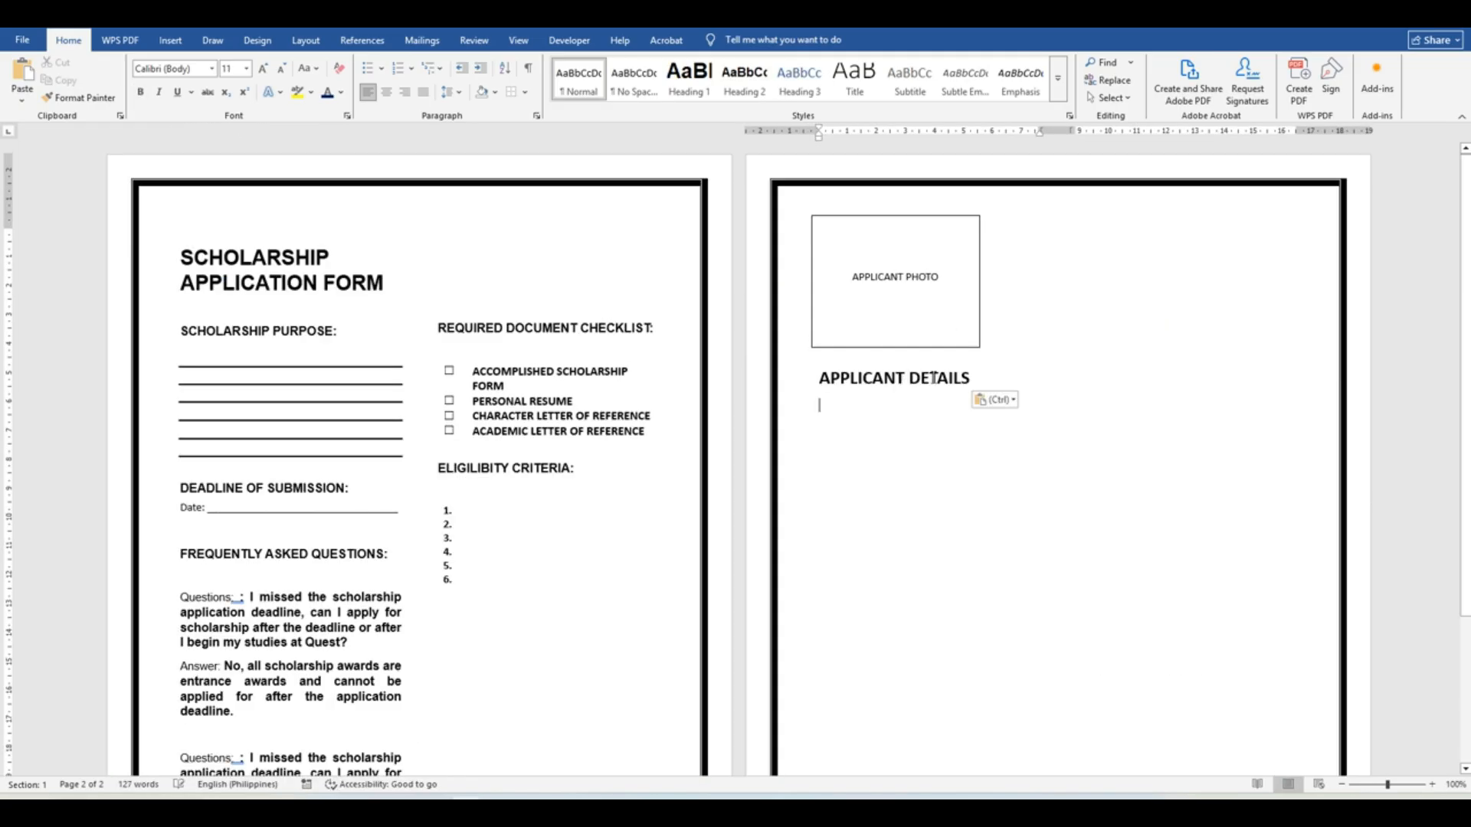
# - Apply the Heading 2 style to the "APPLICANT DETAILS" heading
pyautogui.moveTo(976, 373); pyautogui.dragTo(892, 379)
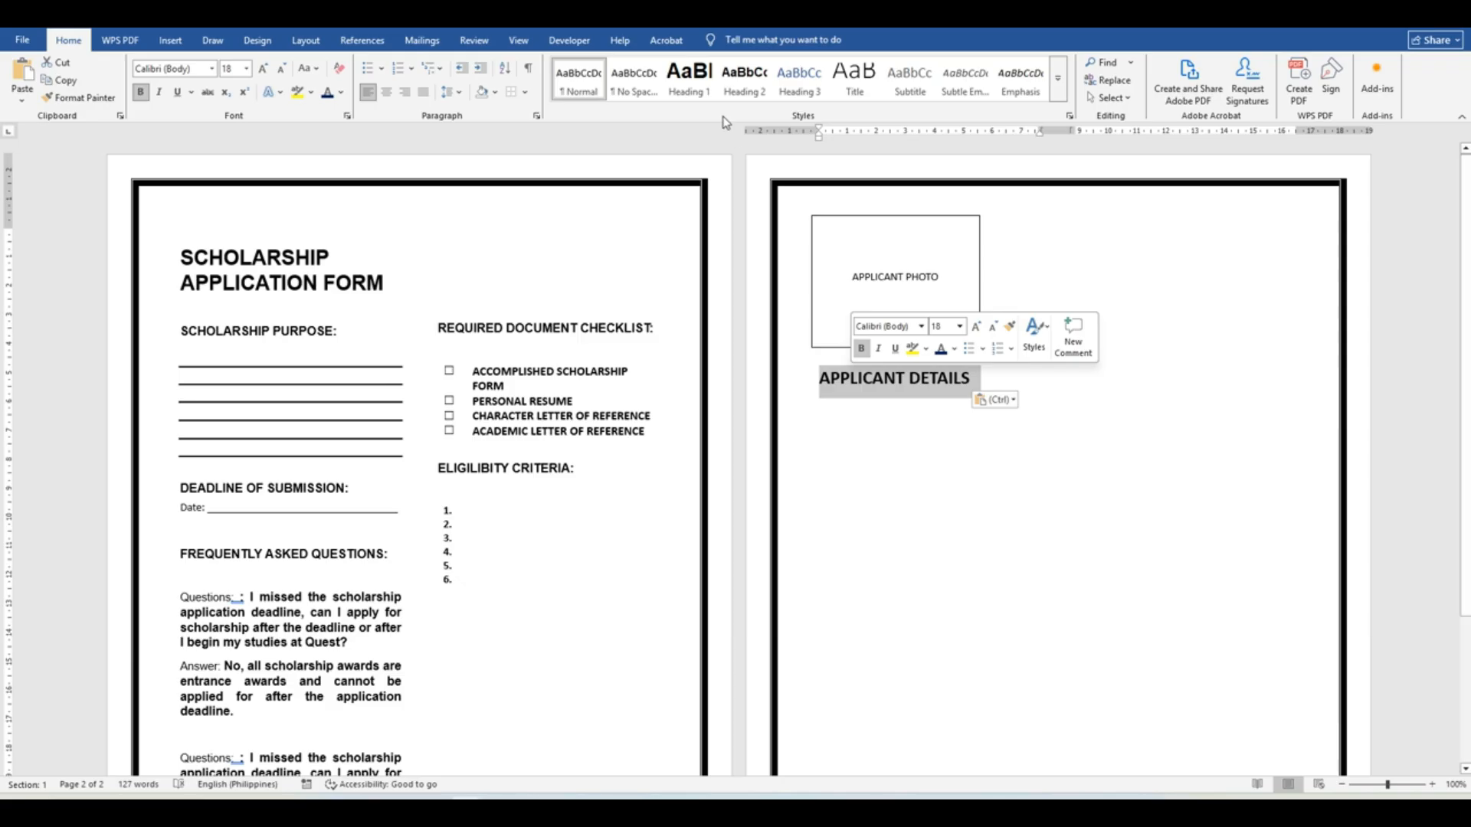
pyautogui.click(737, 82)
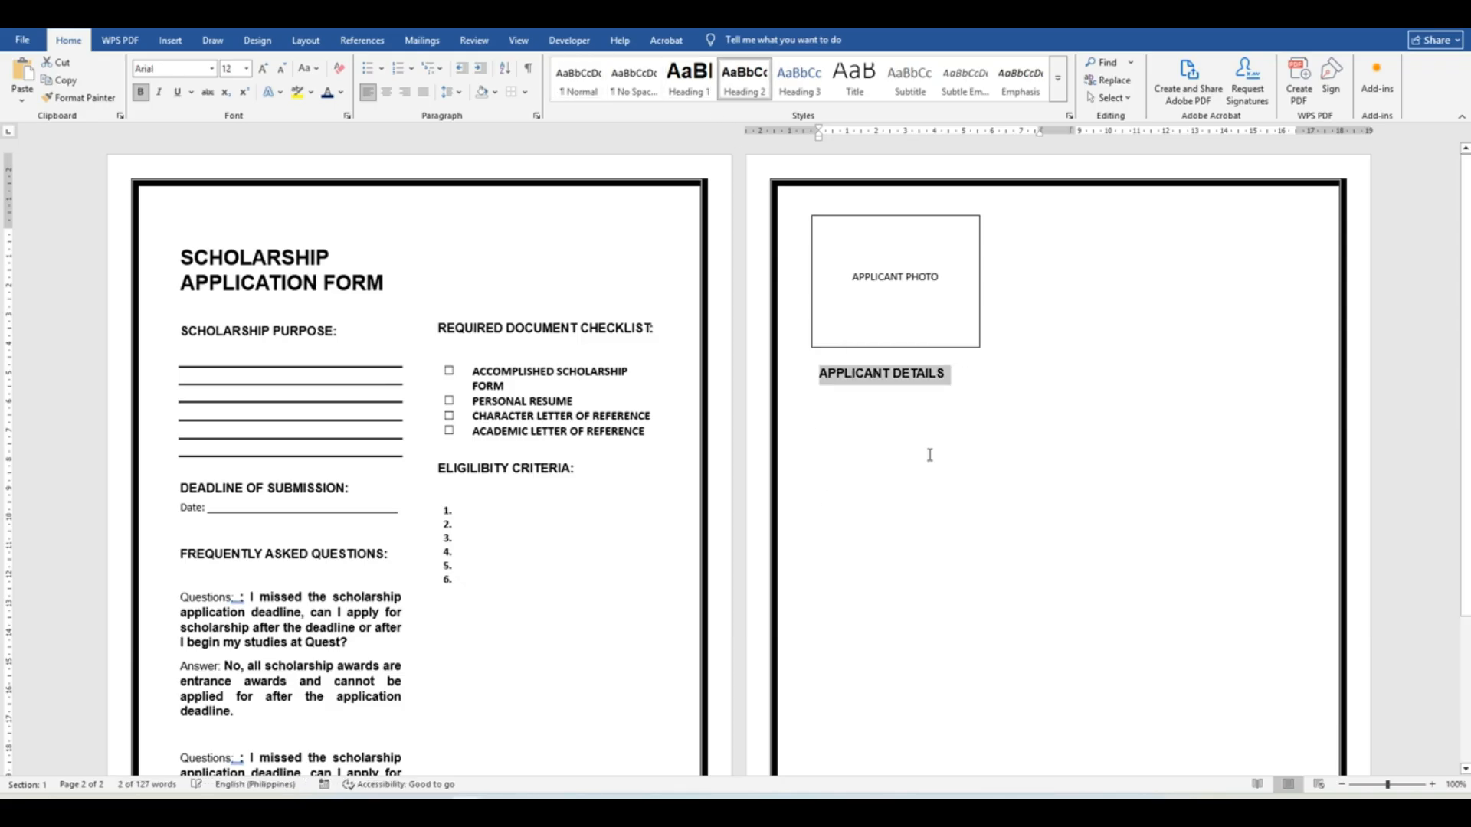
pyautogui.click(981, 387)
pyautogui.click(977, 374)
# - Copy the bulleted fields from Full Name to Address, with their lines, from the template and paste them under the "APPLICANT DETAILS" heading
pyautogui.press('Return')
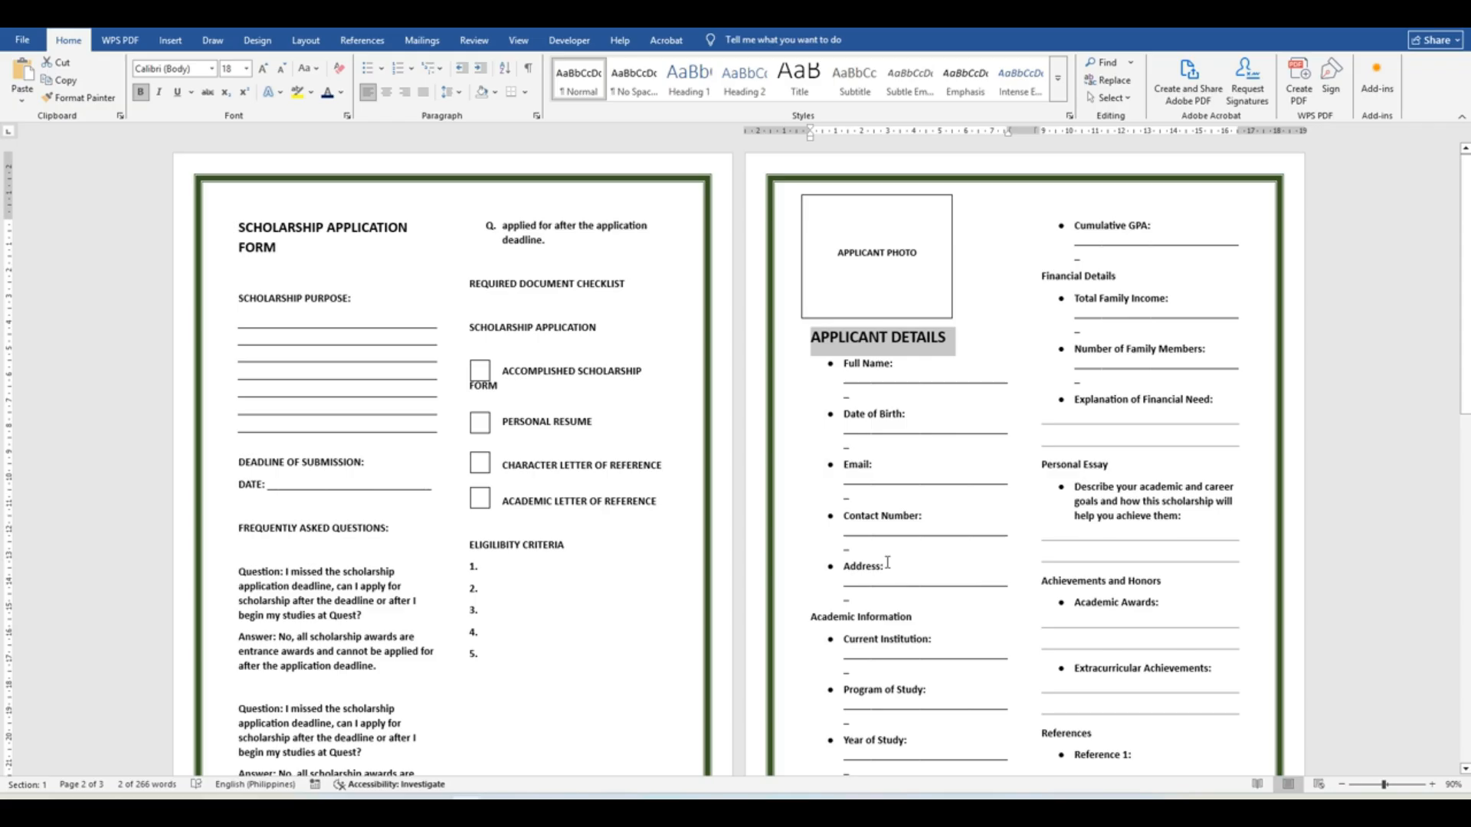
pyautogui.moveTo(879, 600); pyautogui.dragTo(844, 363)
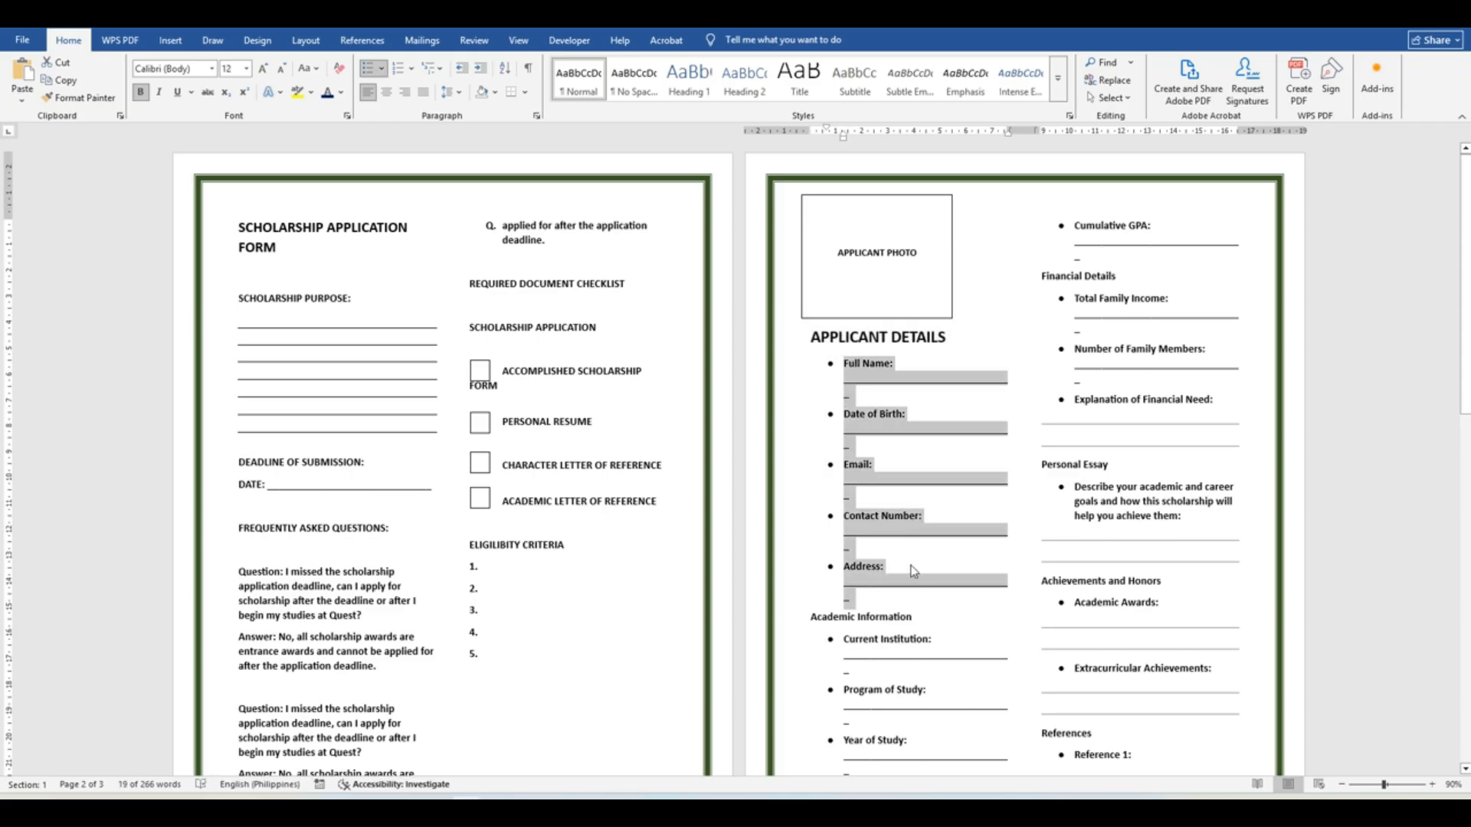
pyautogui.hotkey('alt', 'Tab')
pyautogui.write('Full Name: _ Date of Birth: _ Email: _ Contact Number: _ Address: _')
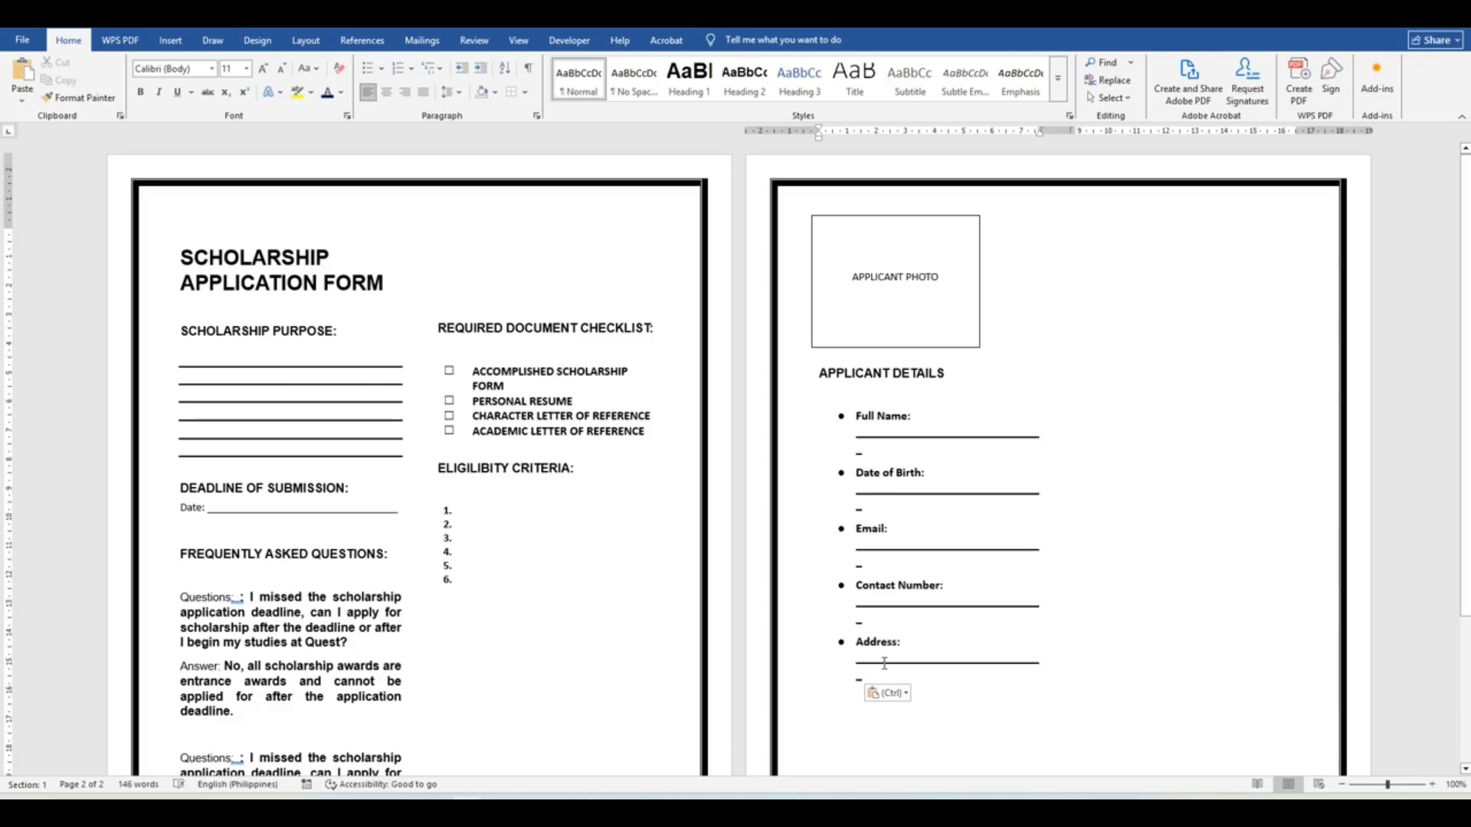
# - Delete the stray underscore that wraps below the writing line of each of the five bulleted fields
pyautogui.press('BackSpace')
pyautogui.press('BackSpace')
pyautogui.press('BackSpace')
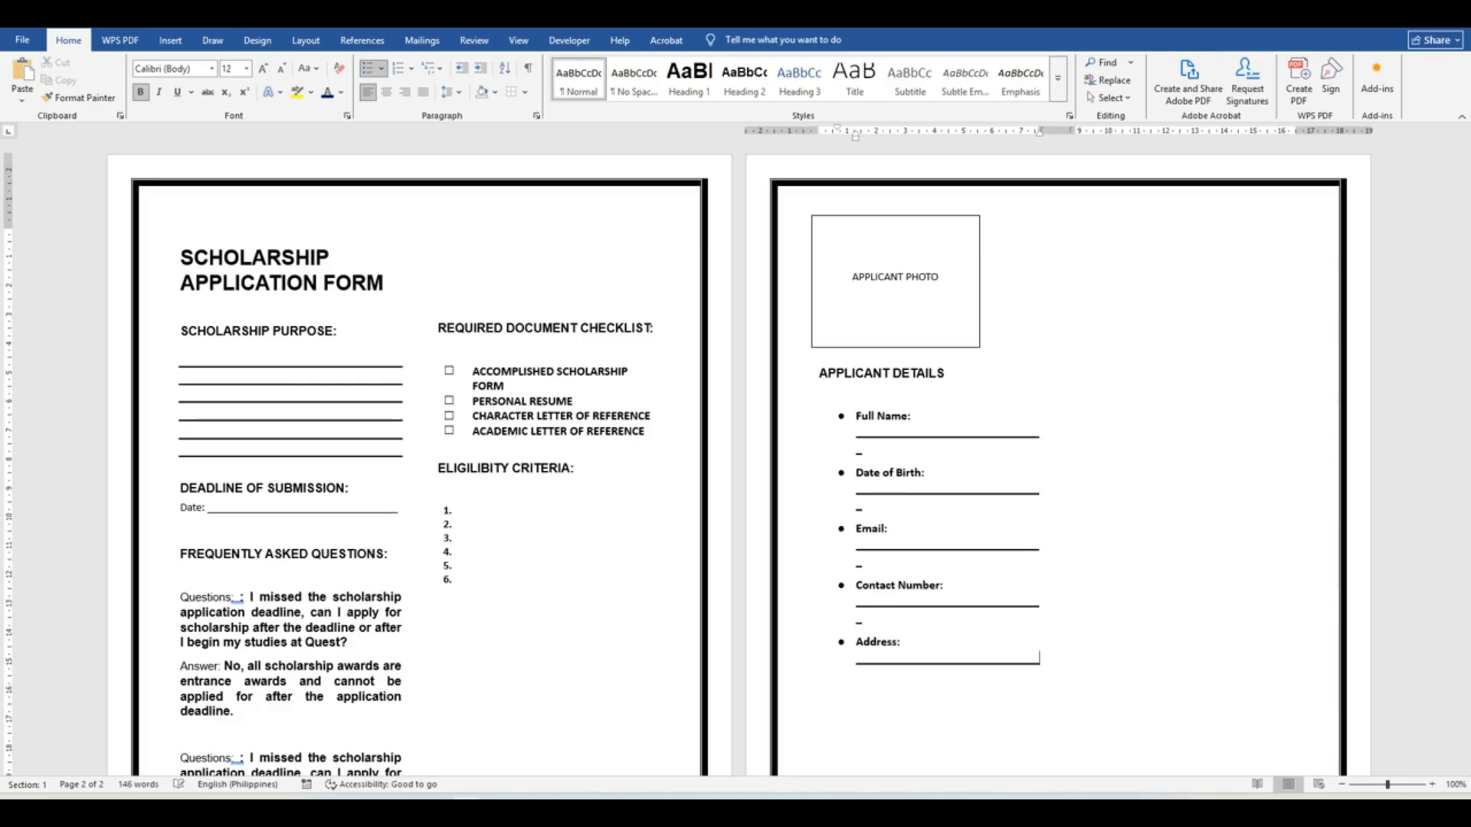
pyautogui.press('BackSpace')
pyautogui.press('BackSpace')
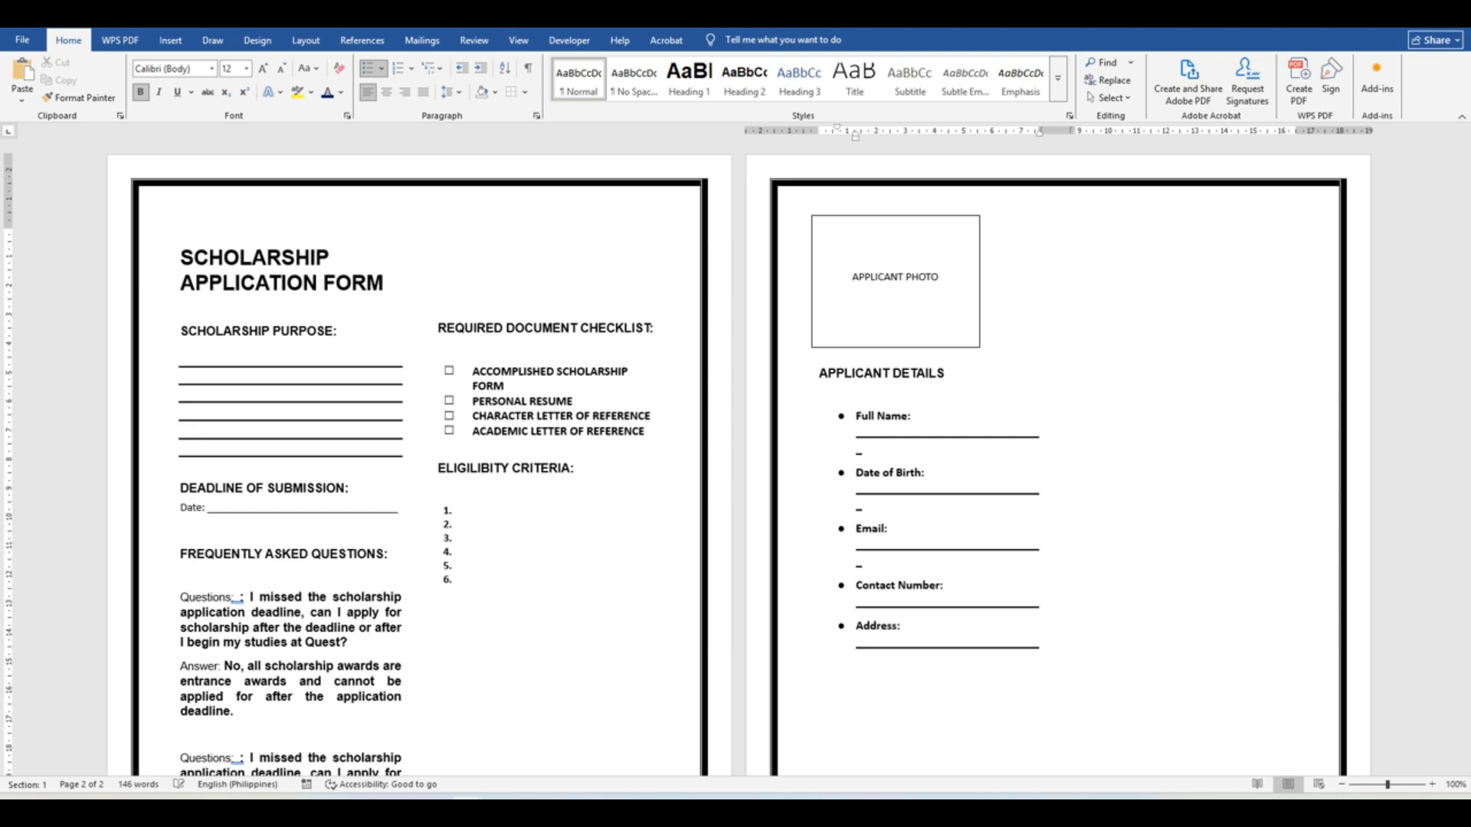
pyautogui.press('BackSpace')
pyautogui.press('BackSpace')
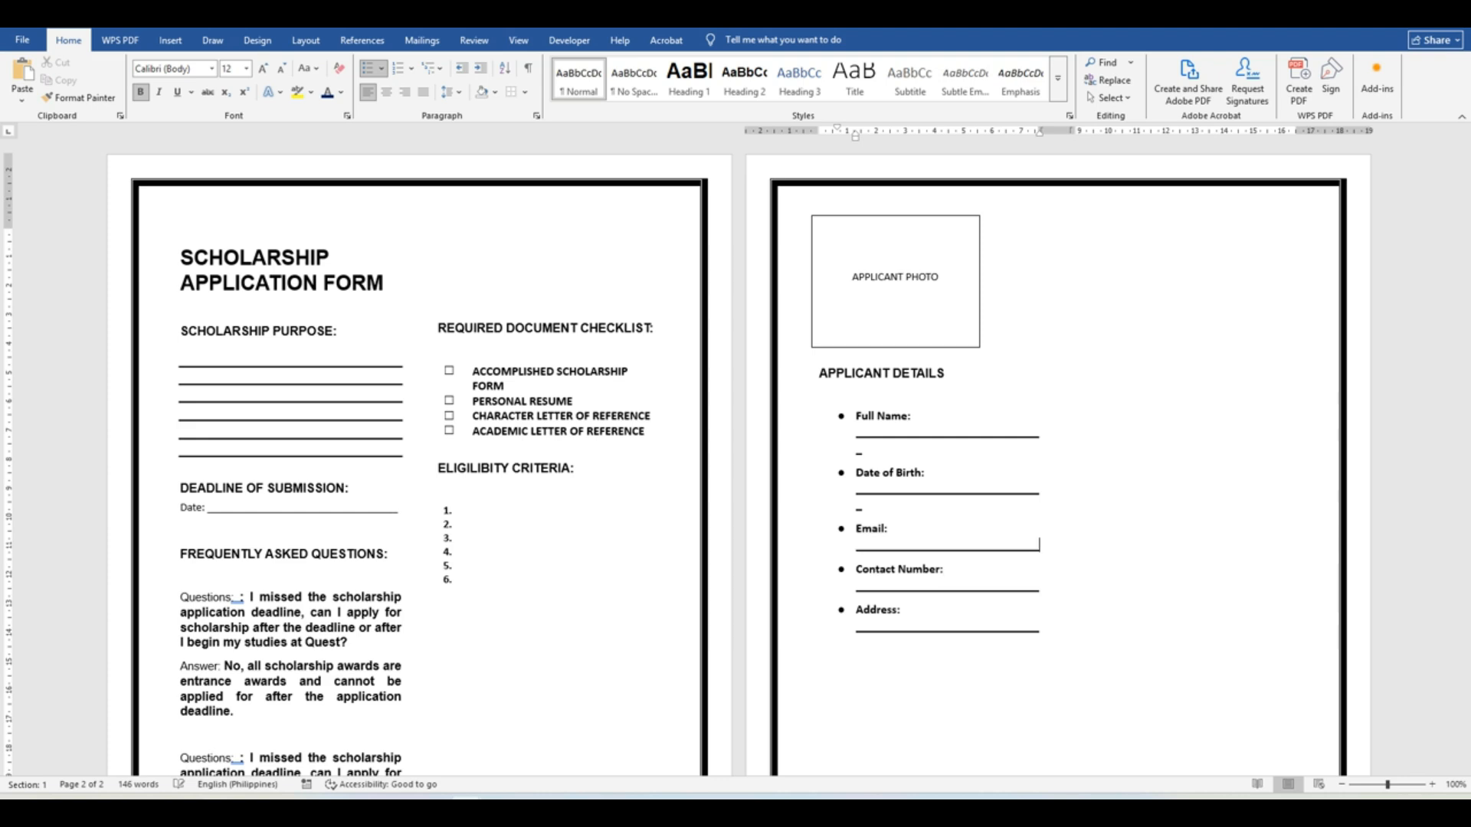
pyautogui.press('BackSpace')
pyautogui.press('BackSpace')
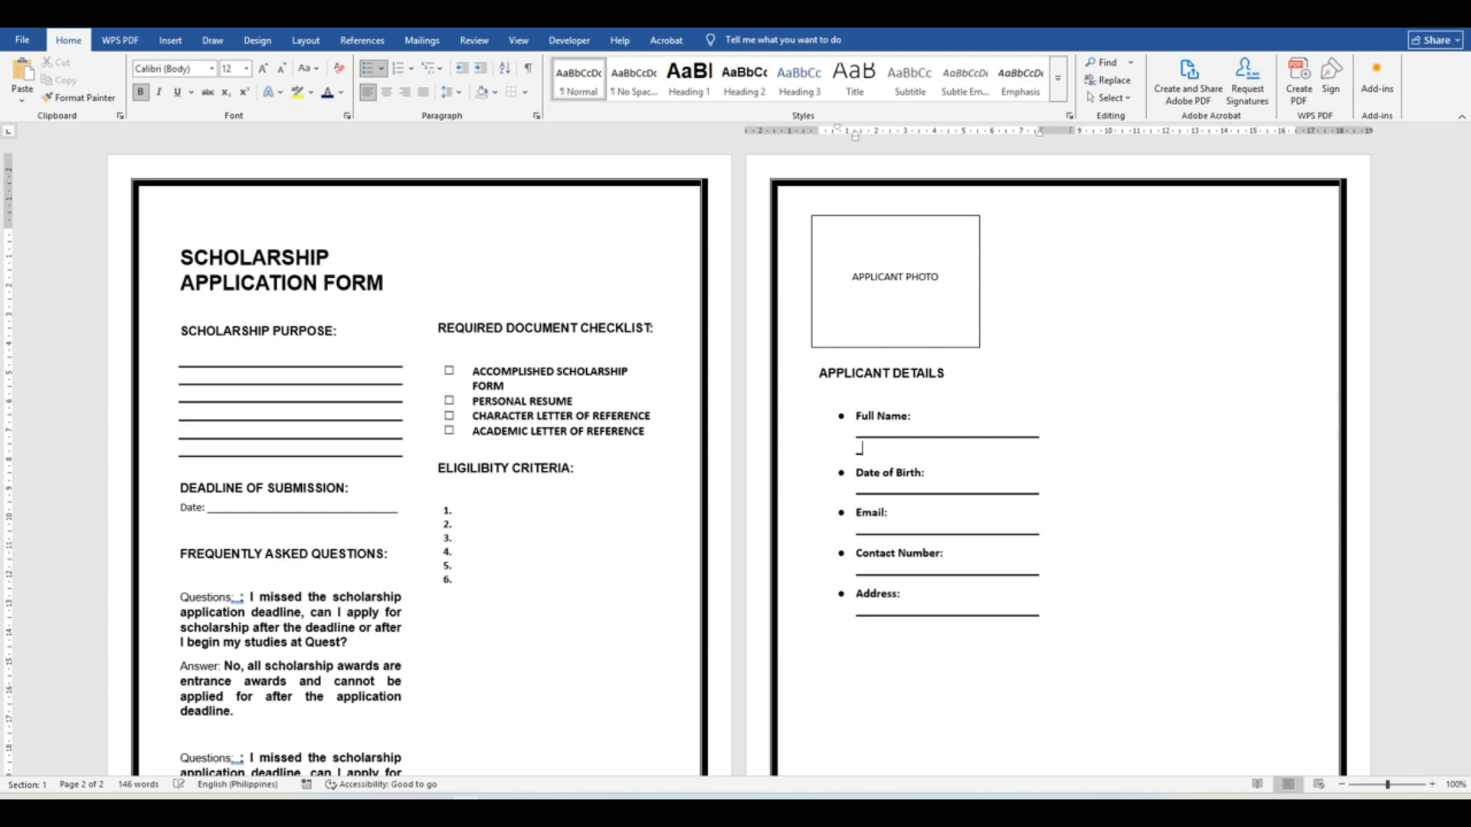
pyautogui.press('BackSpace')
# - Add a "PERSONAL INFORMATION" heading in Heading 2 style between "APPLICANT DETAILS" and the bulleted fields
pyautogui.click(1001, 375)
pyautogui.press('Return')
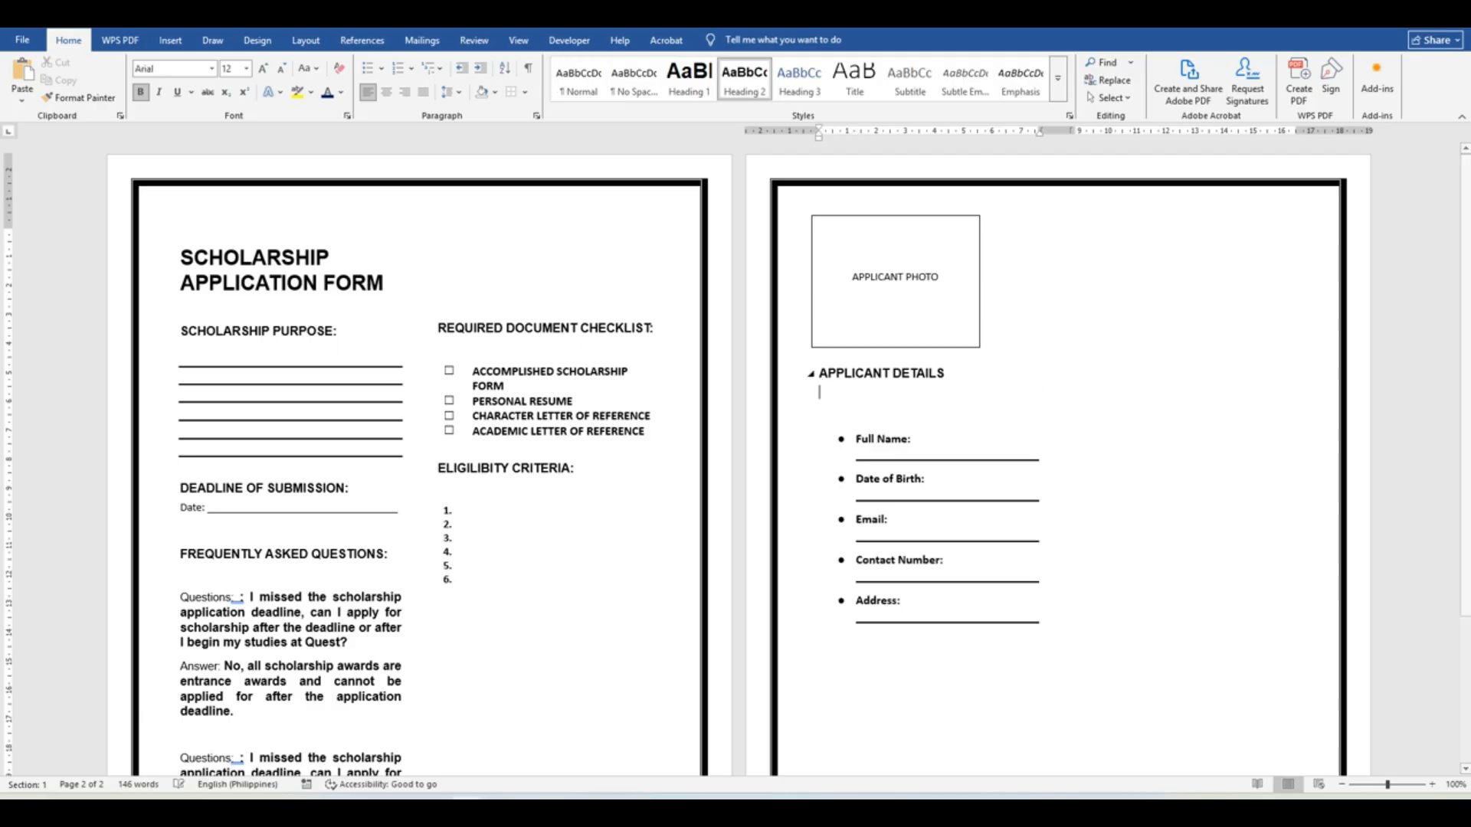
pyautogui.press('Return')
pyautogui.write('PERSONAL INFORMATION')
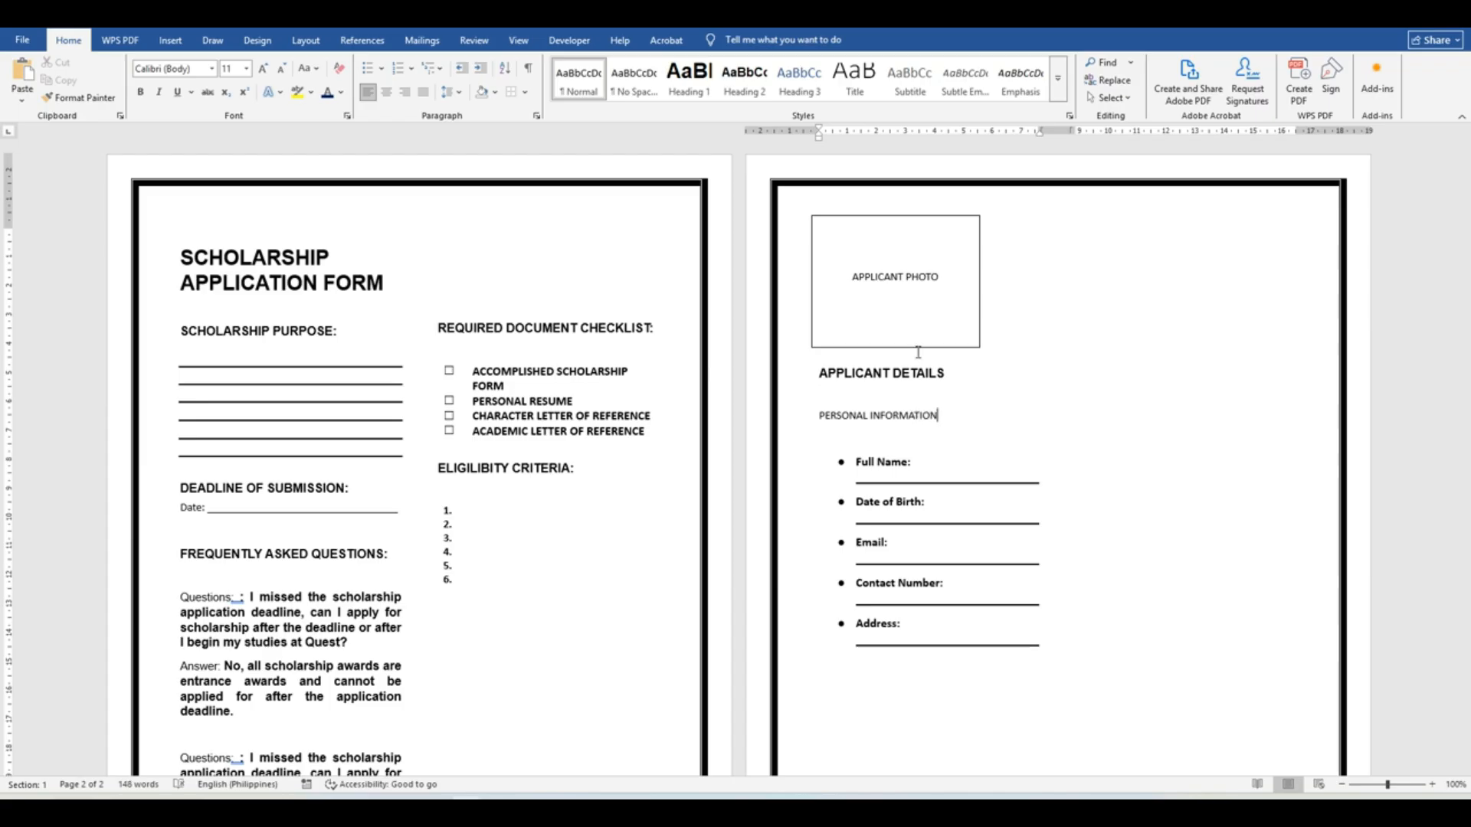
pyautogui.moveTo(942, 416); pyautogui.dragTo(826, 420)
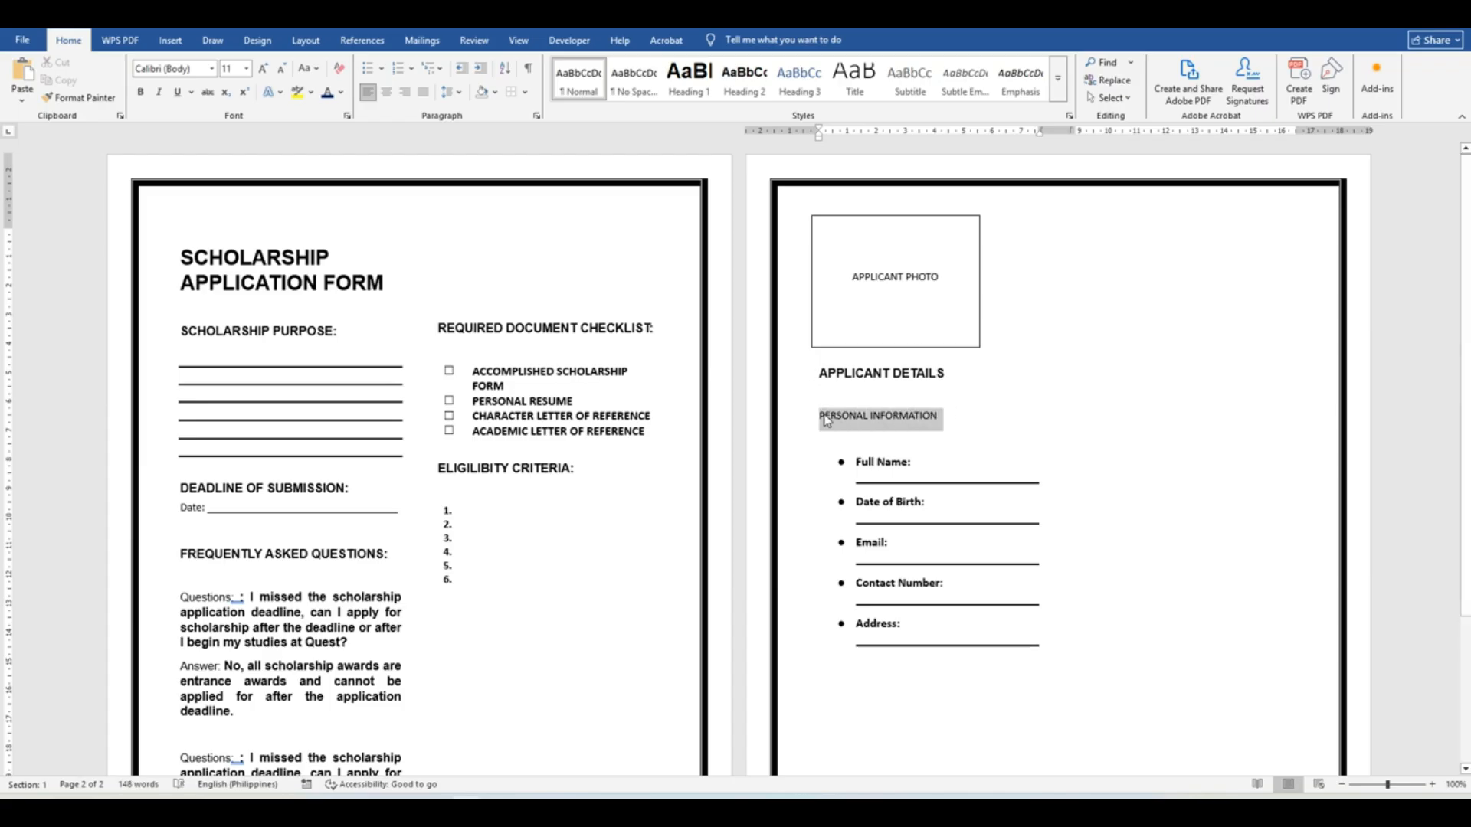
pyautogui.click(744, 77)
pyautogui.click(1000, 414)
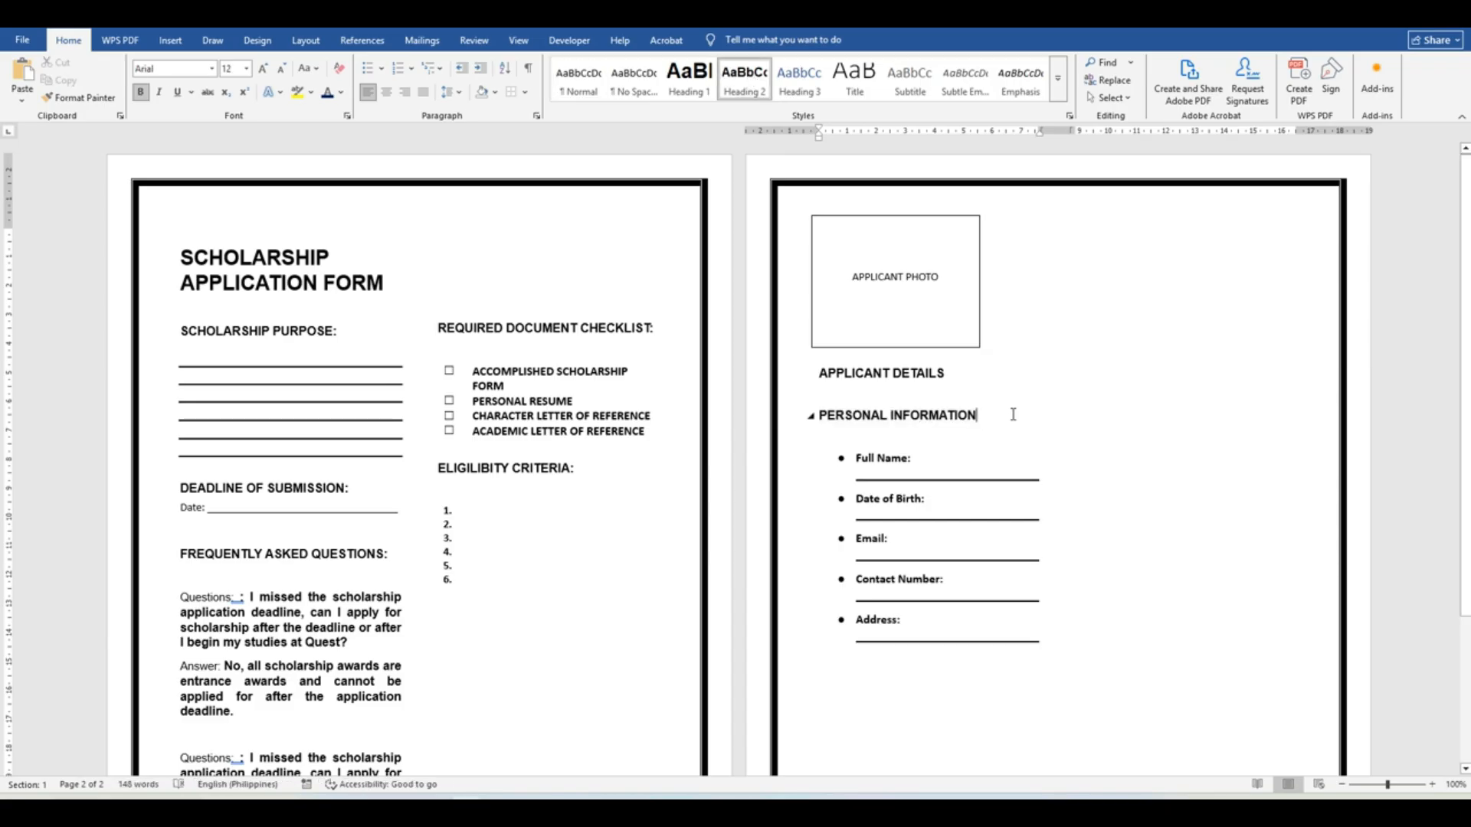
# - Remove the bold from the bulleted personal fields and their lines, and end the list with an empty plain line below Address
pyautogui.scroll(-2, 1027, 490)
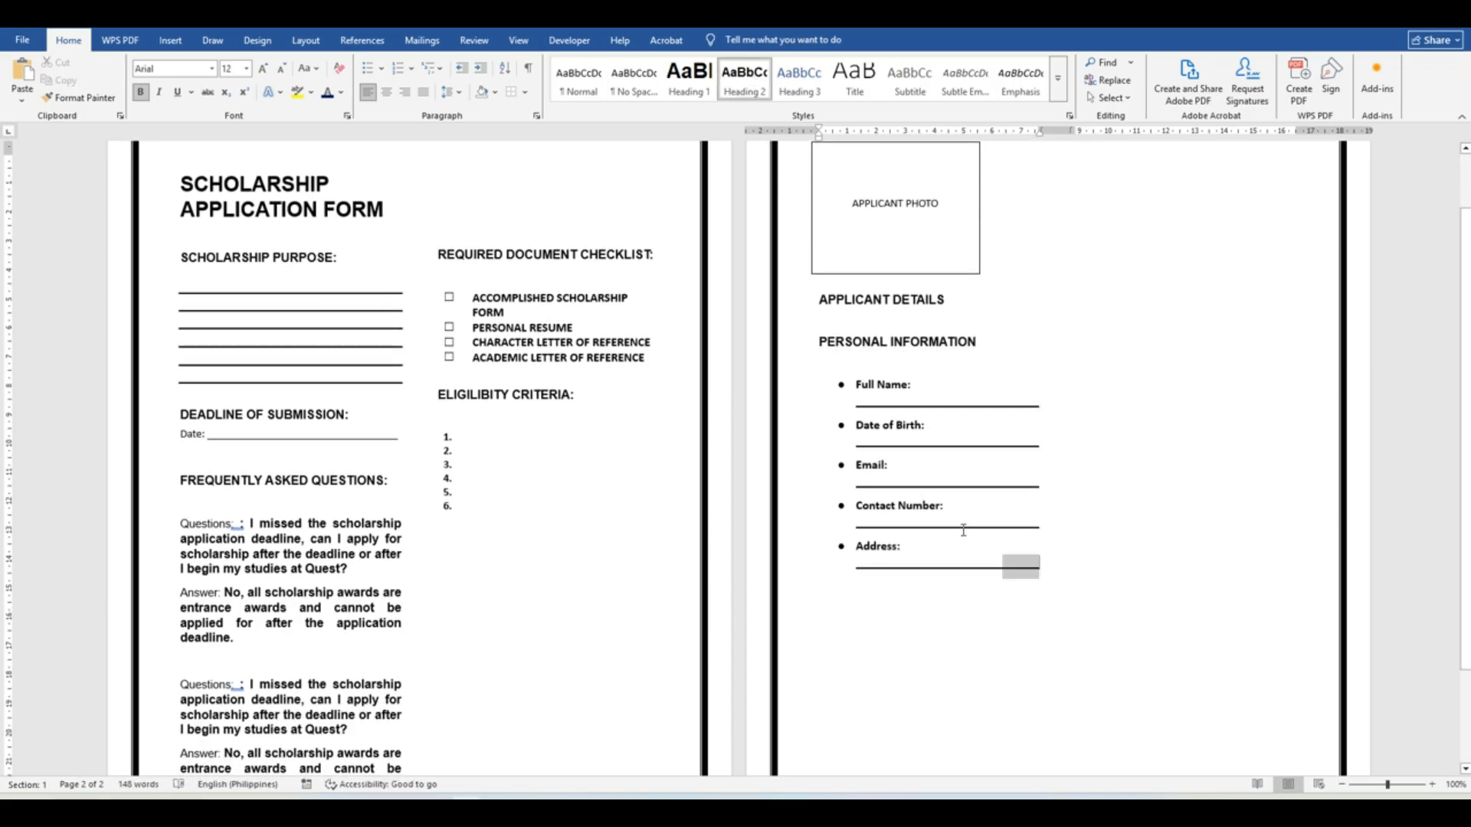
pyautogui.moveTo(964, 530); pyautogui.dragTo(863, 391)
pyautogui.hotkey('ctrl', 'shift', 'n')
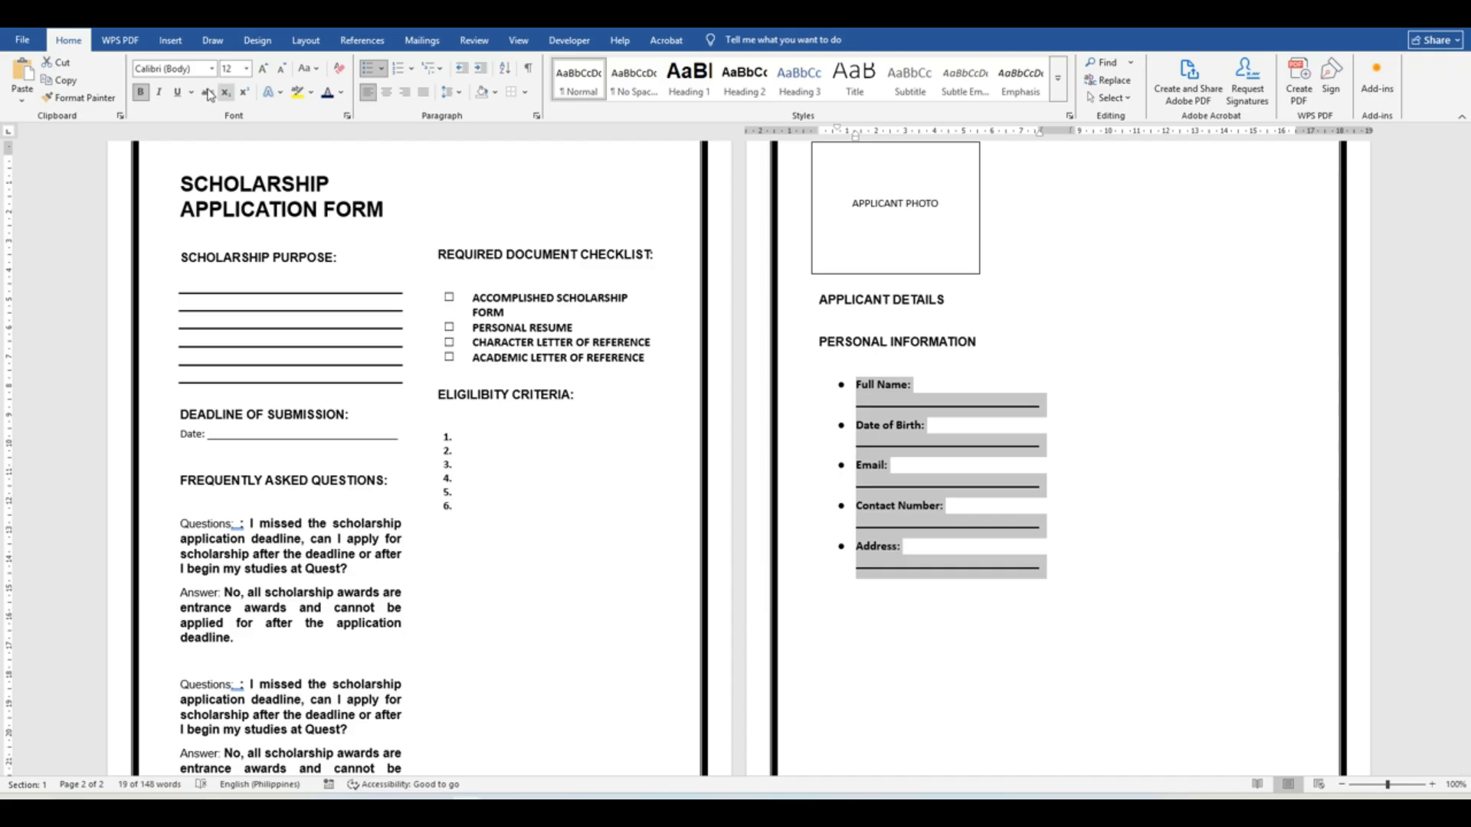
pyautogui.click(1067, 587)
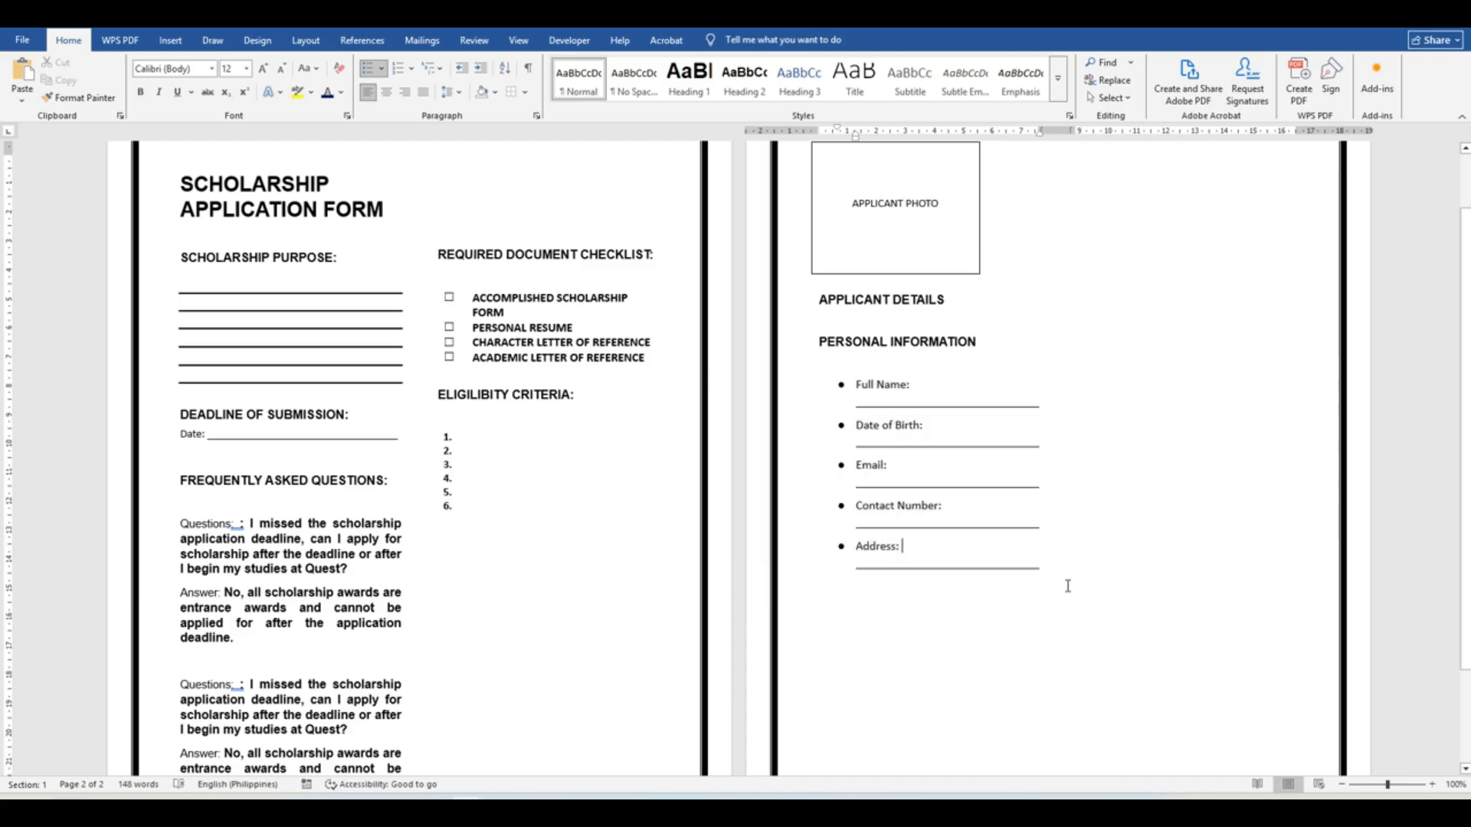
pyautogui.press('Return')
pyautogui.press('Return')
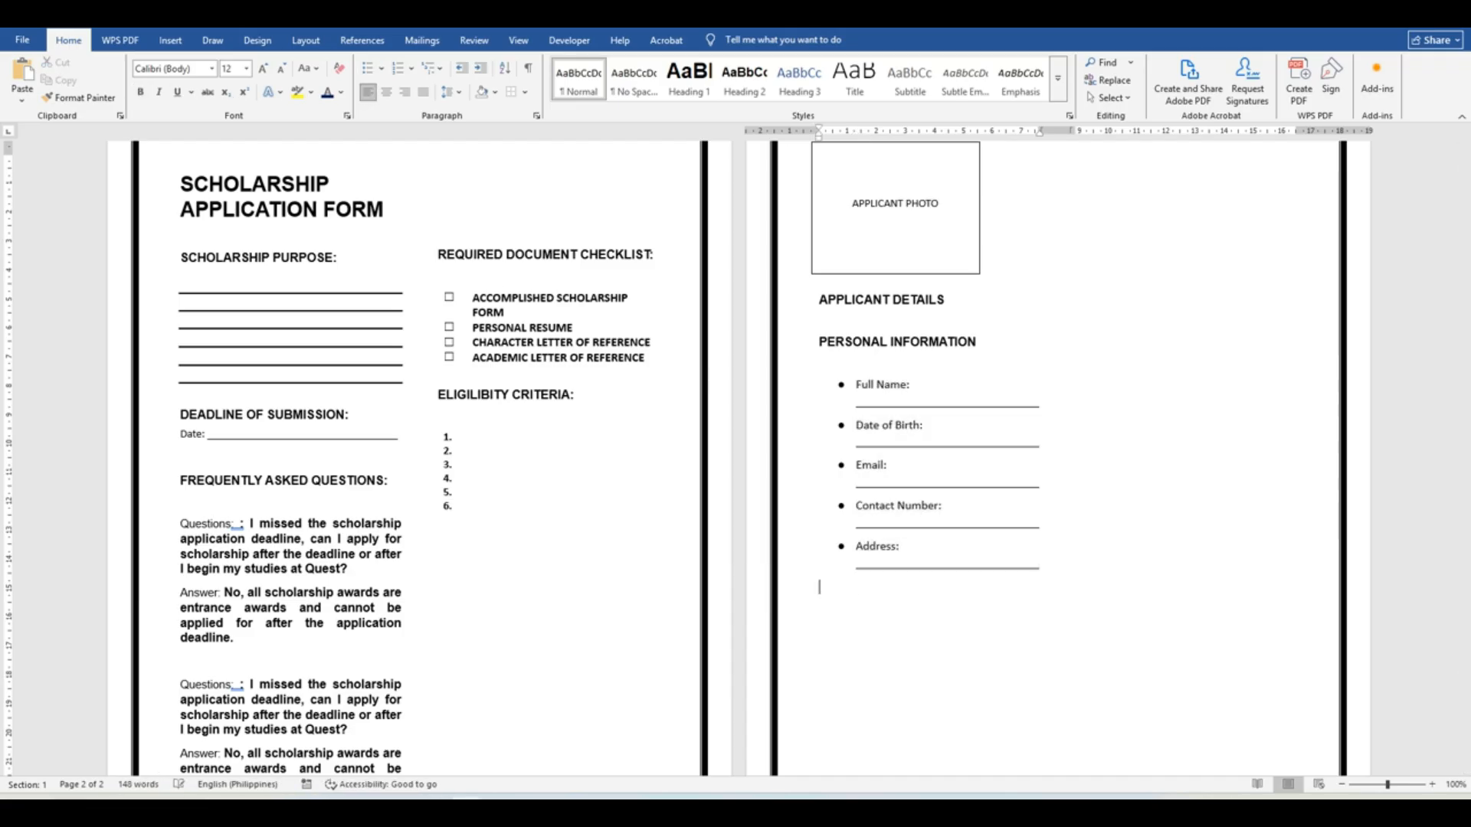
# - Add the text "ACADEMIC INFORMATION" below the Address line, following the template's section order
pyautogui.hotkey('alt', 'Tab')
pyautogui.scroll(-2, 906, 481)
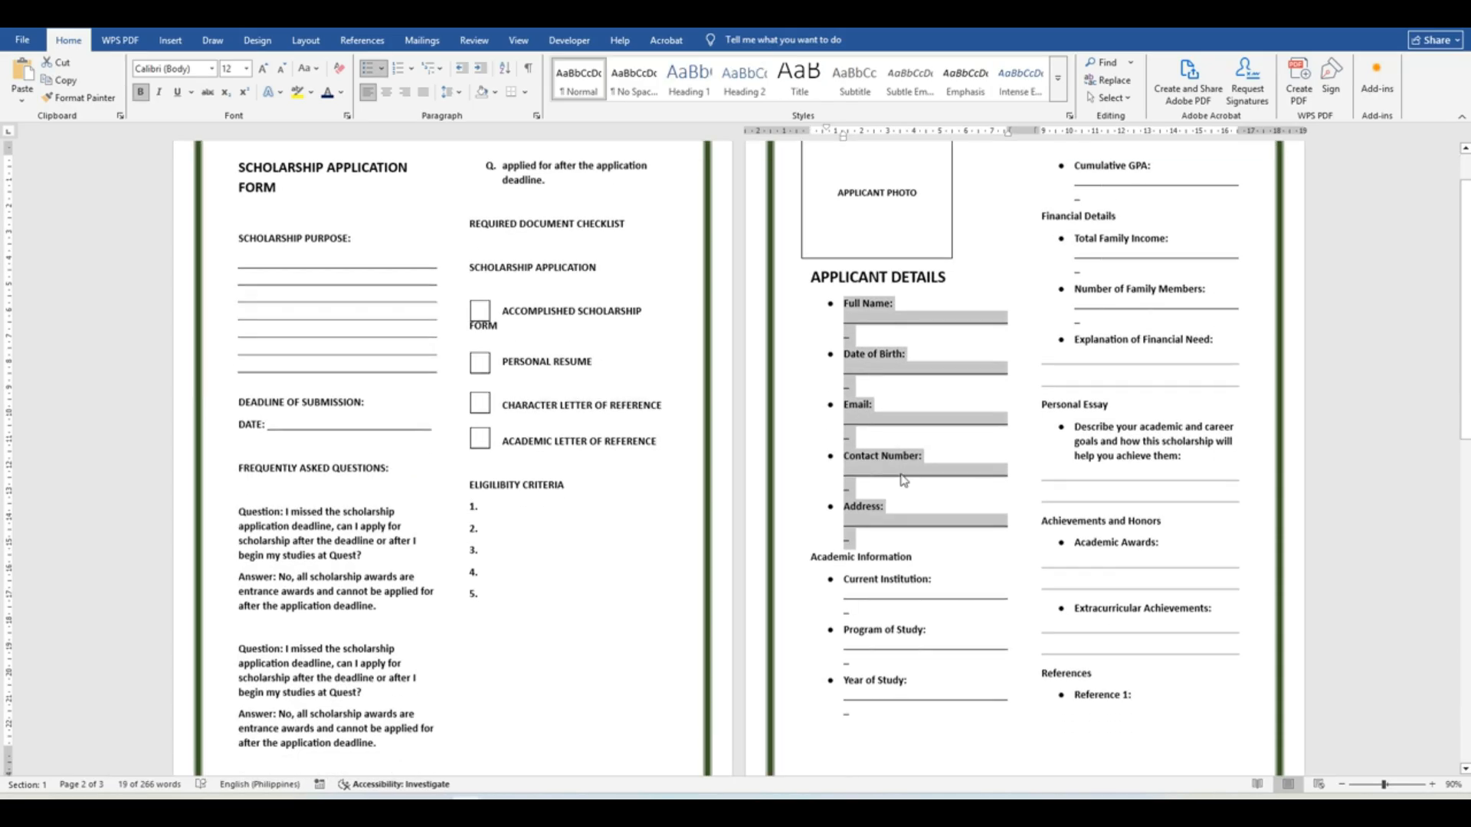
pyautogui.hotkey('alt', 'Tab')
pyautogui.write('ACADEMIC INFIRMAT')
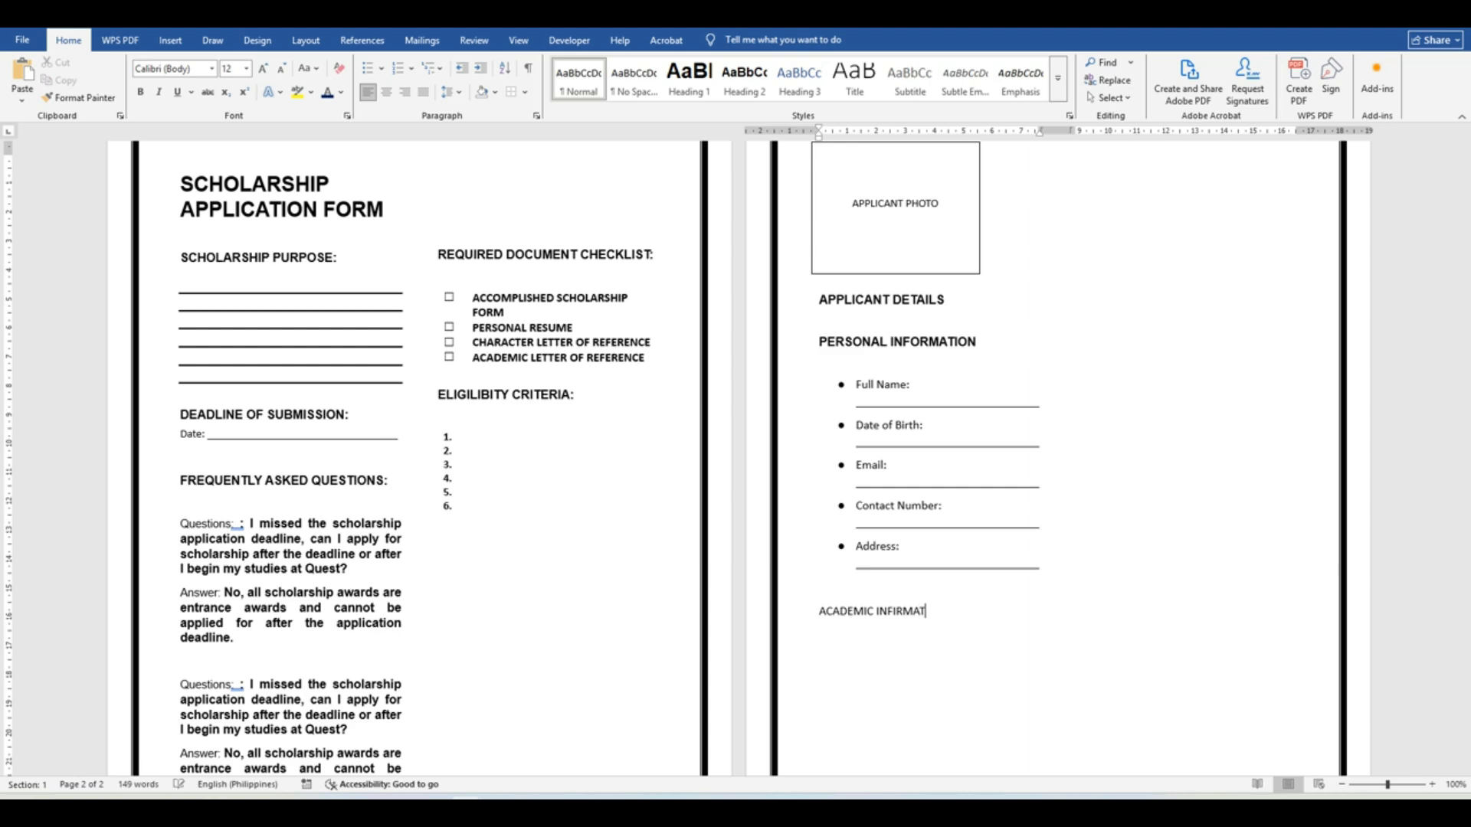
pyautogui.press('BackSpace')
pyautogui.press('BackSpace')
pyautogui.press('BackSpace')
pyautogui.press('BackSpace')
pyautogui.write('FORMA')
# - Apply the Heading 2 style to "ACADEMIC INFORMATION" and start an empty line below it
pyautogui.tripleClick(970, 602)
pyautogui.click(988, 656)
pyautogui.moveTo(830, 590)
pyautogui.mouseDown()
pyautogui.moveTo(923, 607)
pyautogui.moveTo(818, 612)
pyautogui.mouseUp()
pyautogui.click(988, 648)
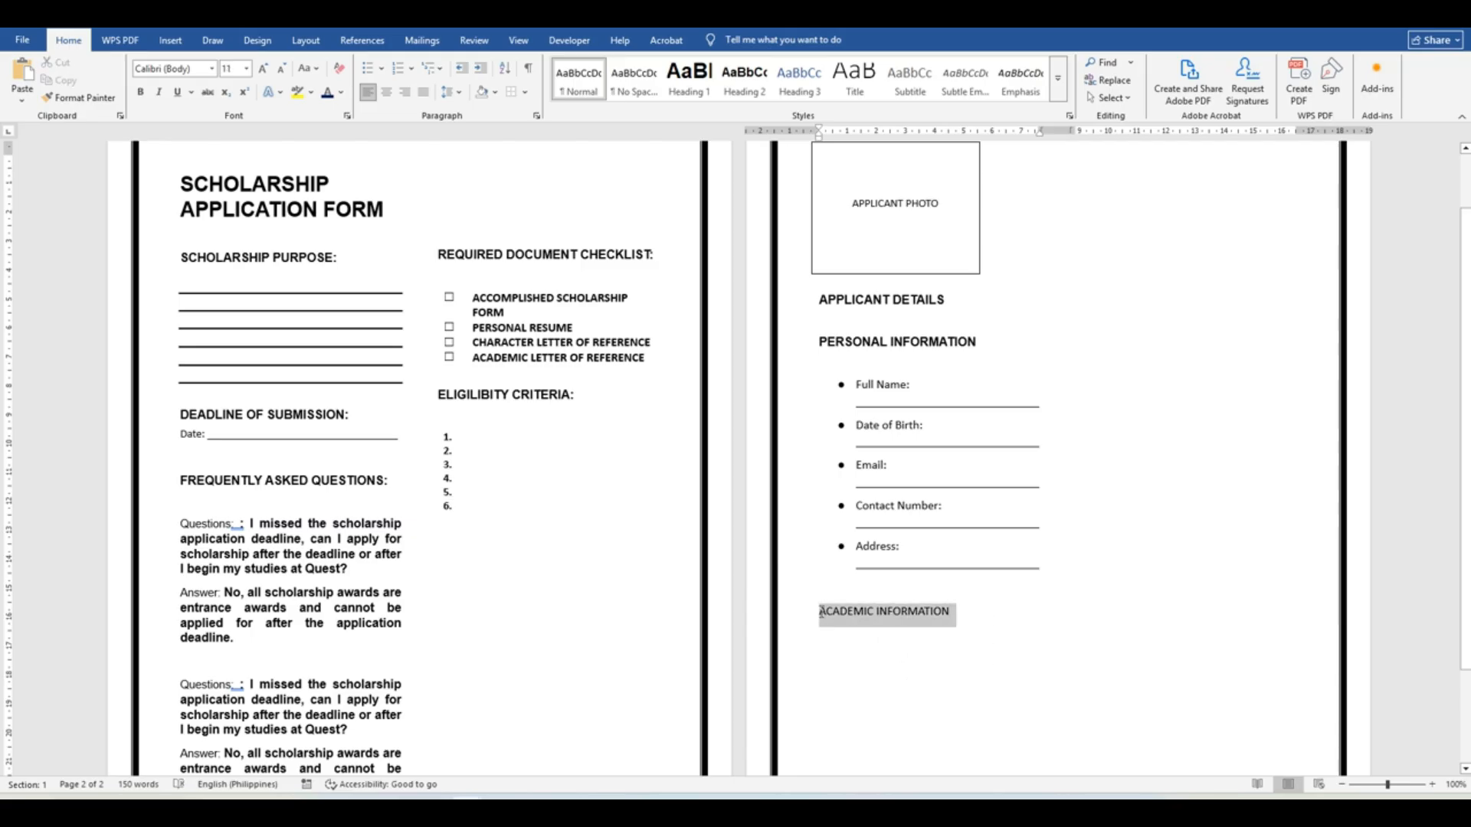
pyautogui.click(744, 80)
pyautogui.click(987, 612)
pyautogui.press('Return')
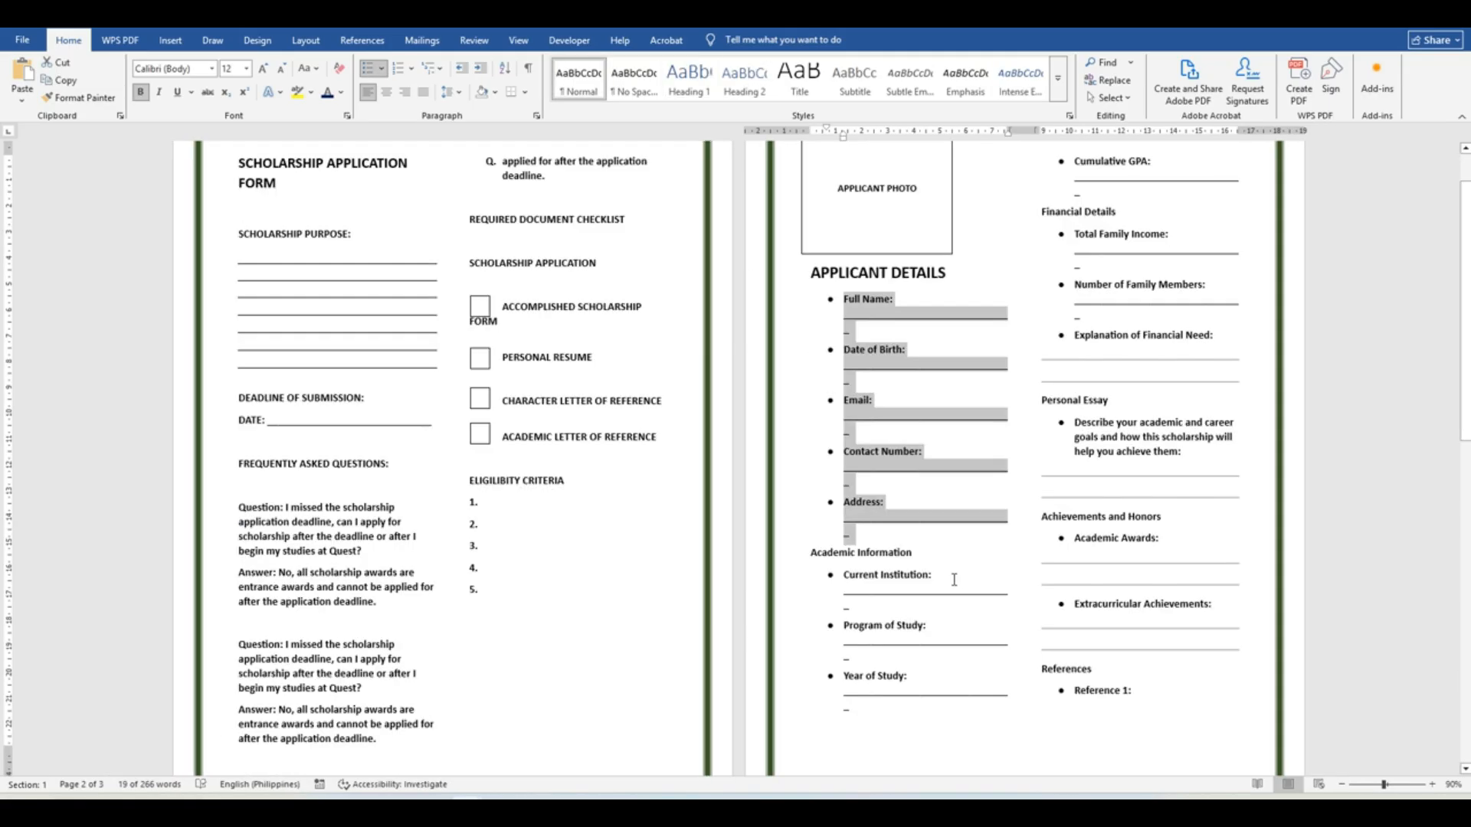
# - Copy the bulleted fields from Current Institution to Cumulative GPA, with their lines, from the template and paste them under "ACADEMIC INFORMATION"
pyautogui.scroll(-2, 881, 533)
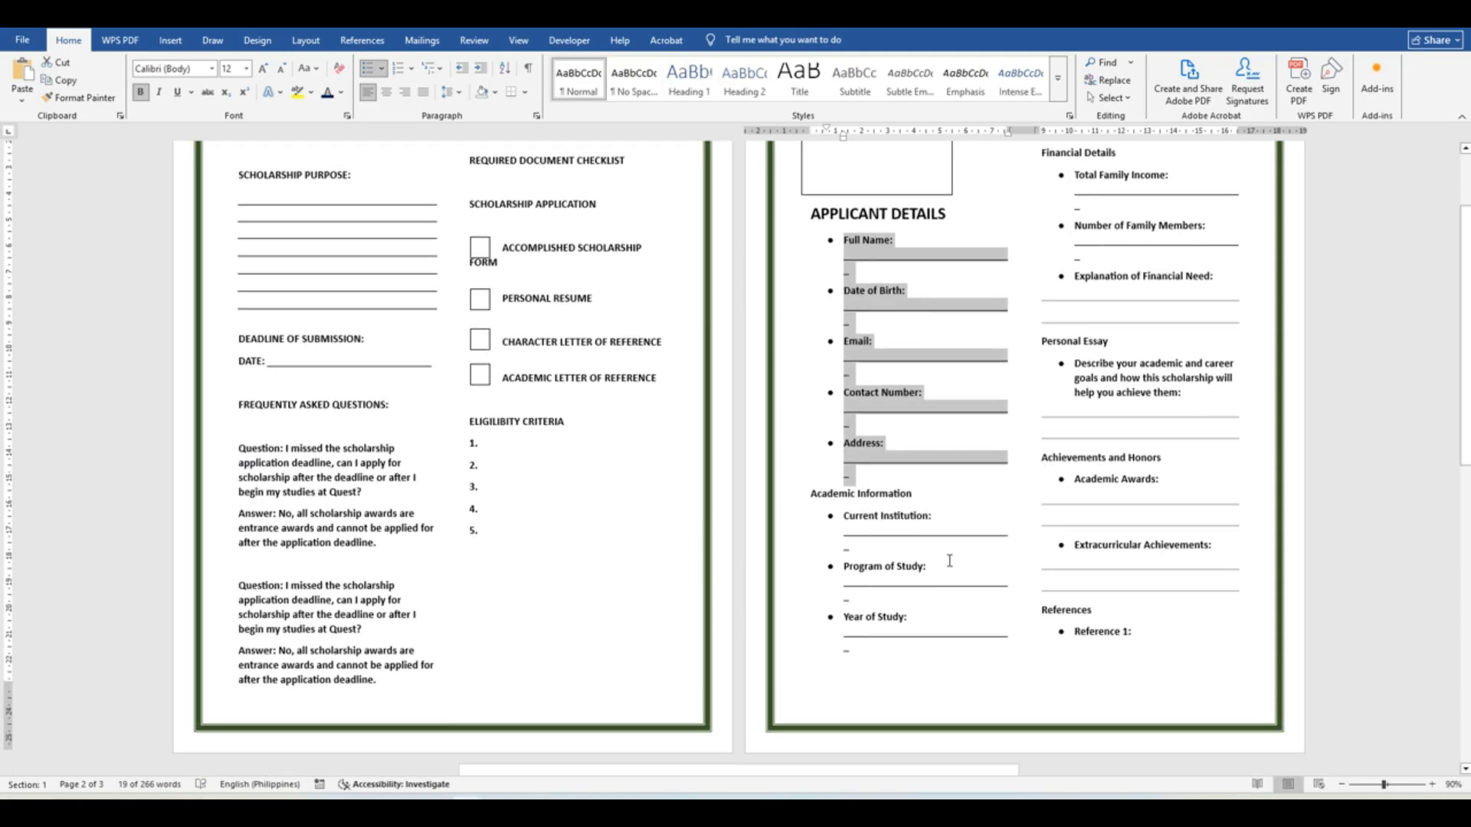
pyautogui.moveTo(846, 516); pyautogui.dragTo(1207, 220)
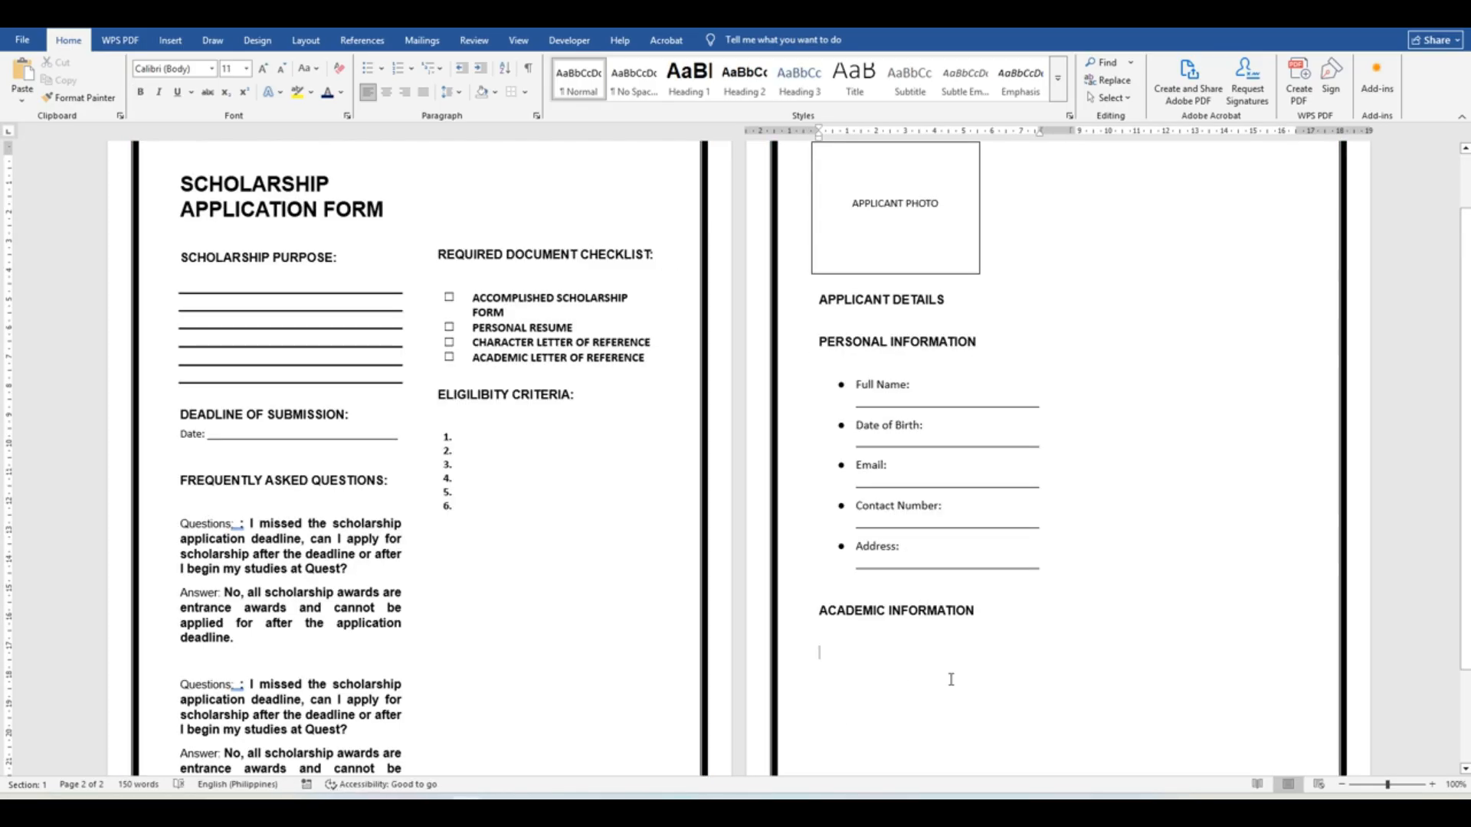
pyautogui.write('Current Institution: Program of Study: Year of Study: Cumulative GPA:')
# - Delete the stray underscores below the Year of Study, Program of Study and Current Institution lines
pyautogui.scroll(-1, 952, 644)
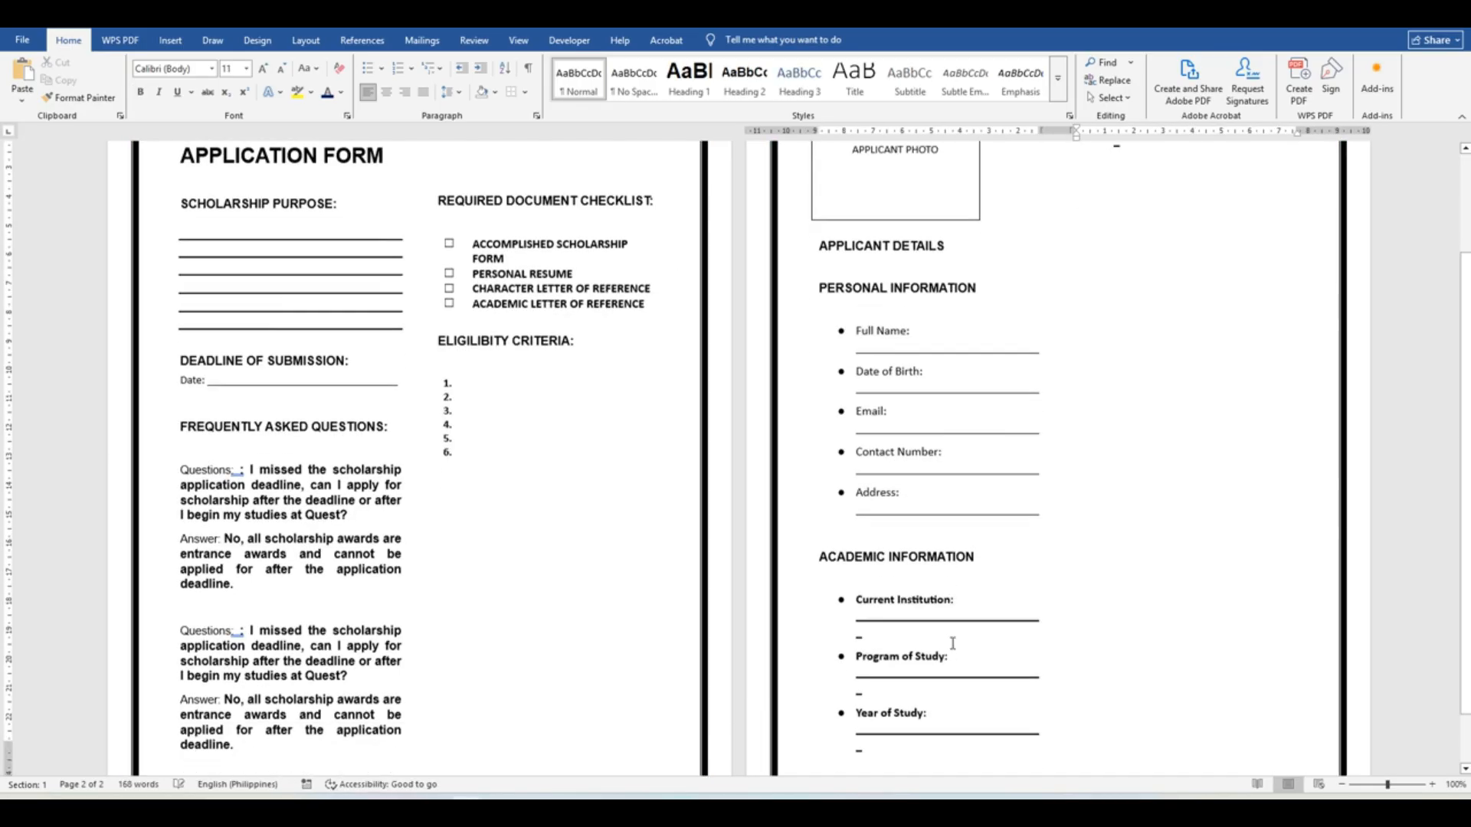
pyautogui.scroll(-1, 953, 643)
pyautogui.click(898, 674)
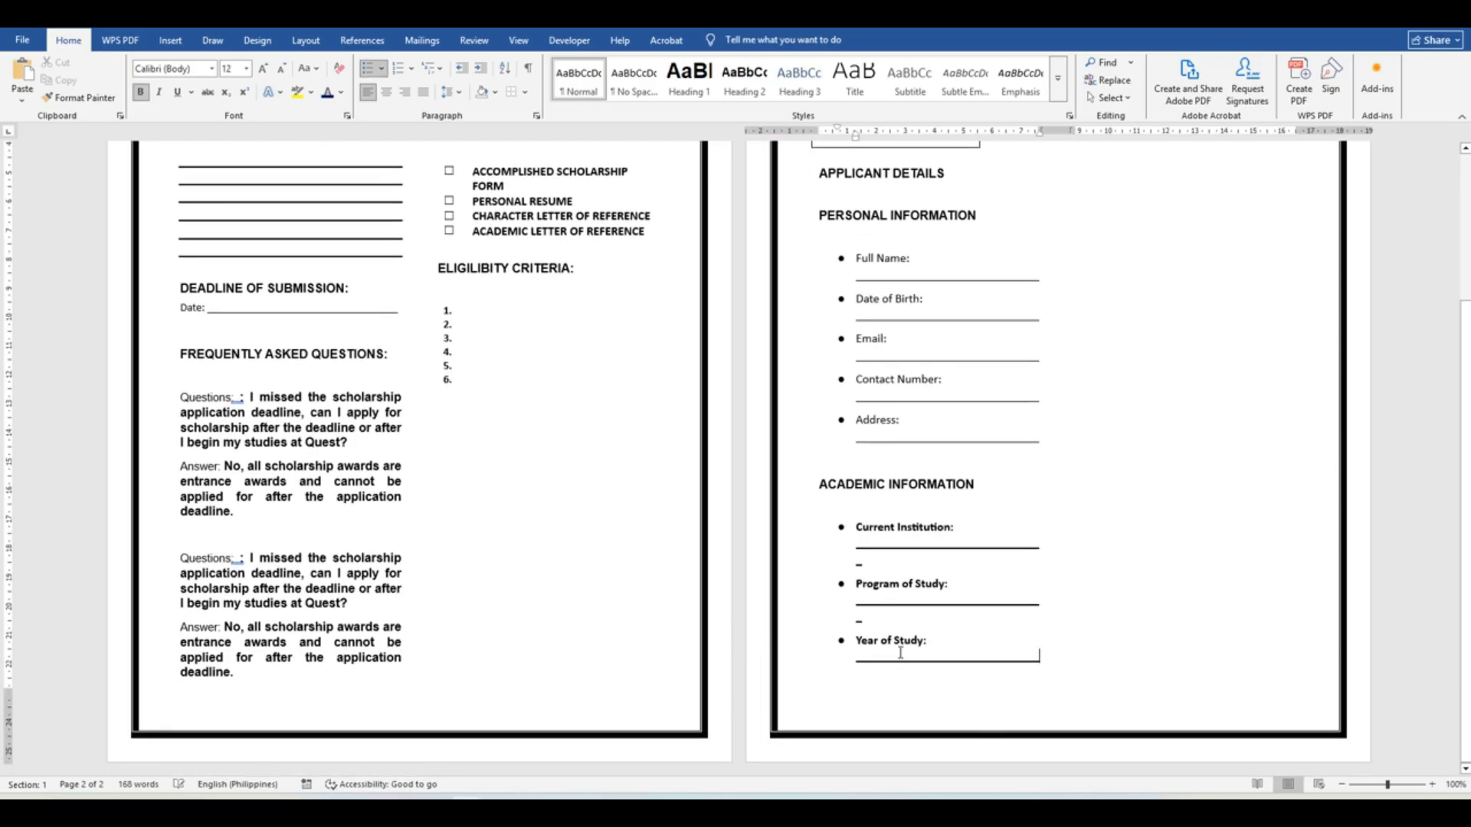
pyautogui.click(896, 621)
pyautogui.press('BackSpace')
pyautogui.click(893, 569)
pyautogui.press('BackSpace')
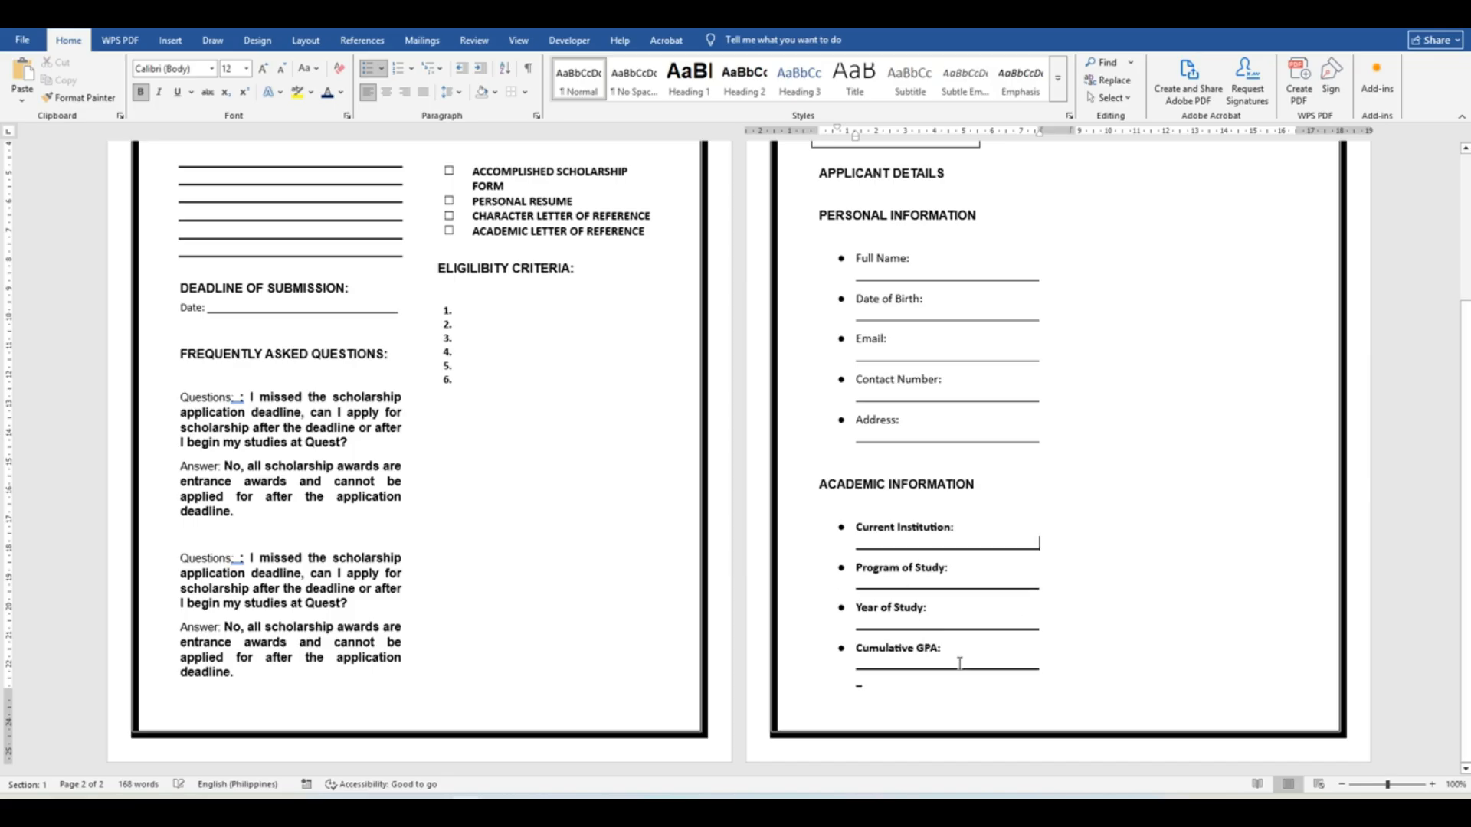
# - Delete the stray underscore below Cumulative GPA and remove the bold from all four academic fields and their lines
pyautogui.moveTo(958, 695); pyautogui.dragTo(864, 531)
pyautogui.click(140, 92)
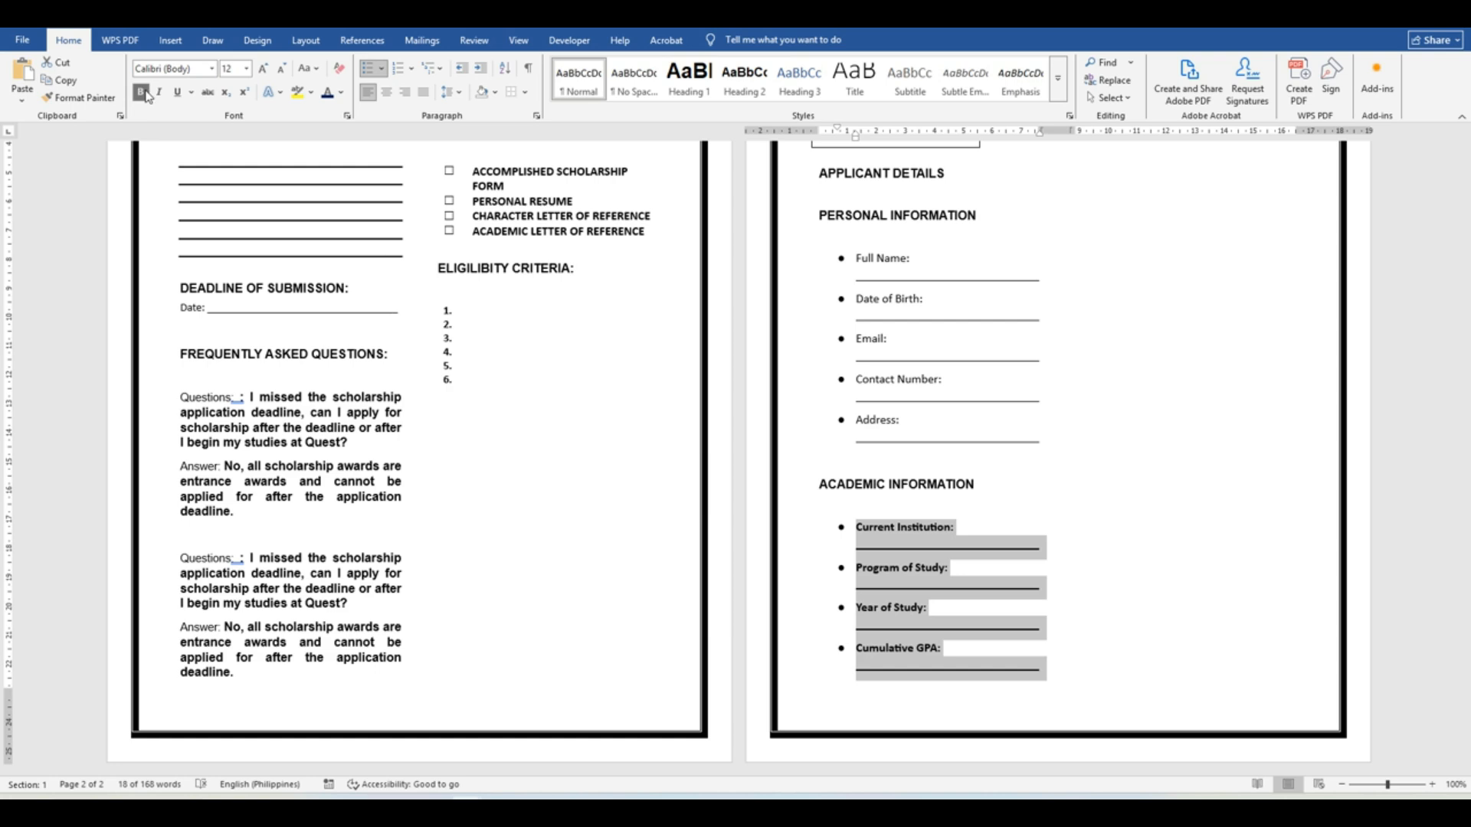
pyautogui.click(1017, 489)
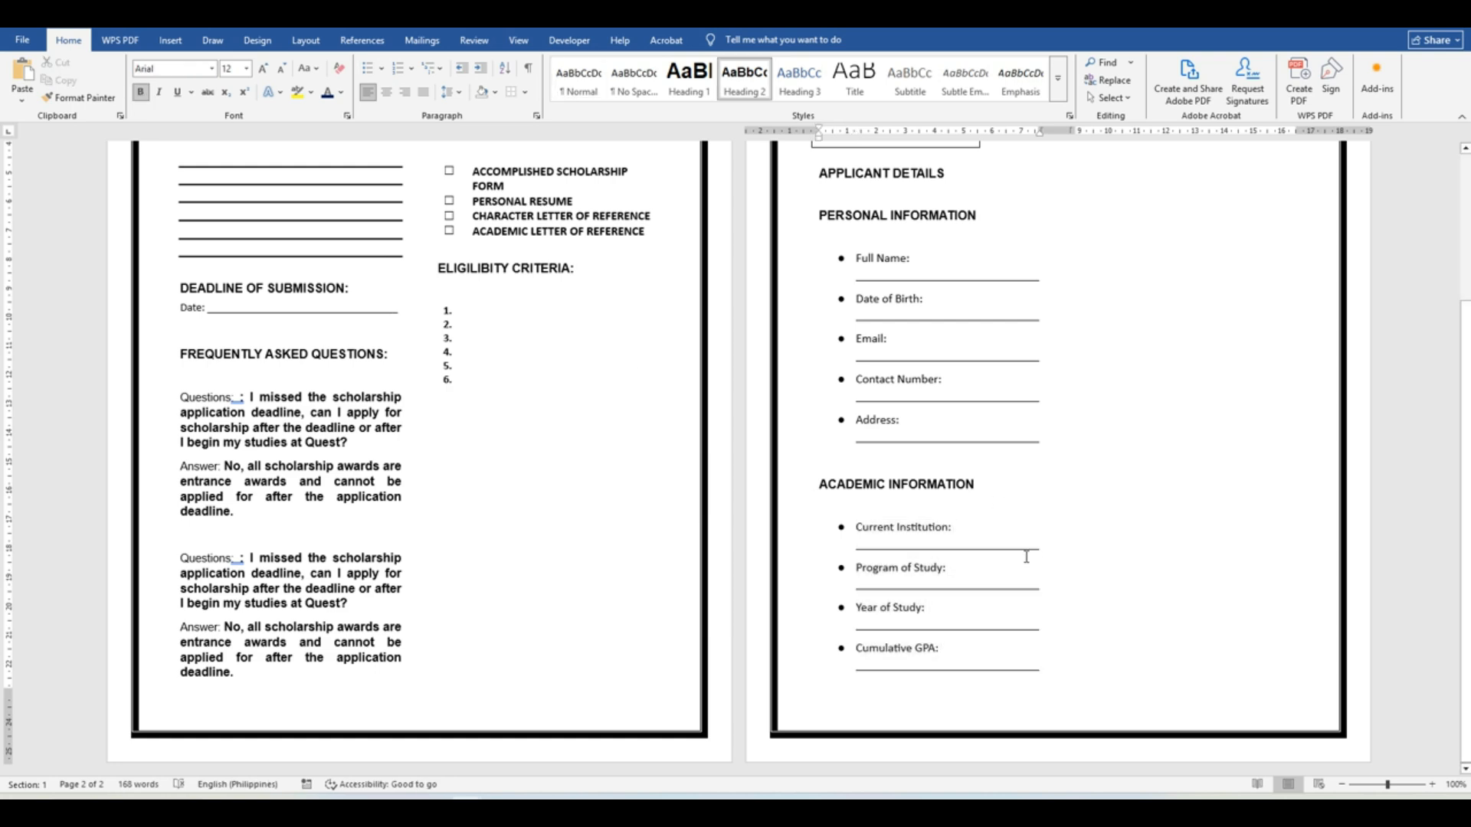
# - Set the question and answer text under "FREQUENTLY ASKED QUESTIONS" to Calibri (Body), size 11
pyautogui.scroll(4, 997, 573)
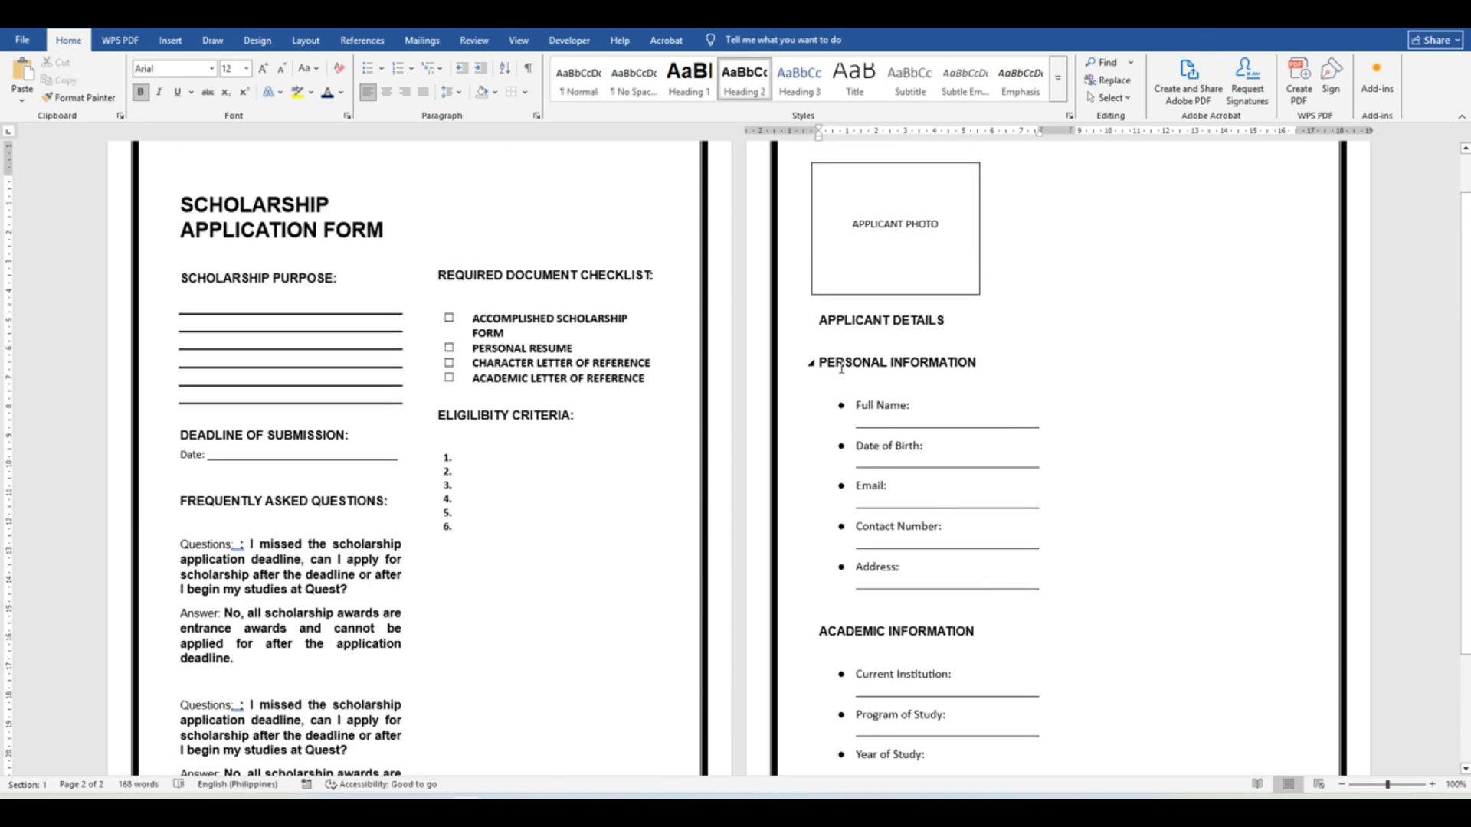
pyautogui.click(874, 401)
pyautogui.scroll(-4, 665, 481)
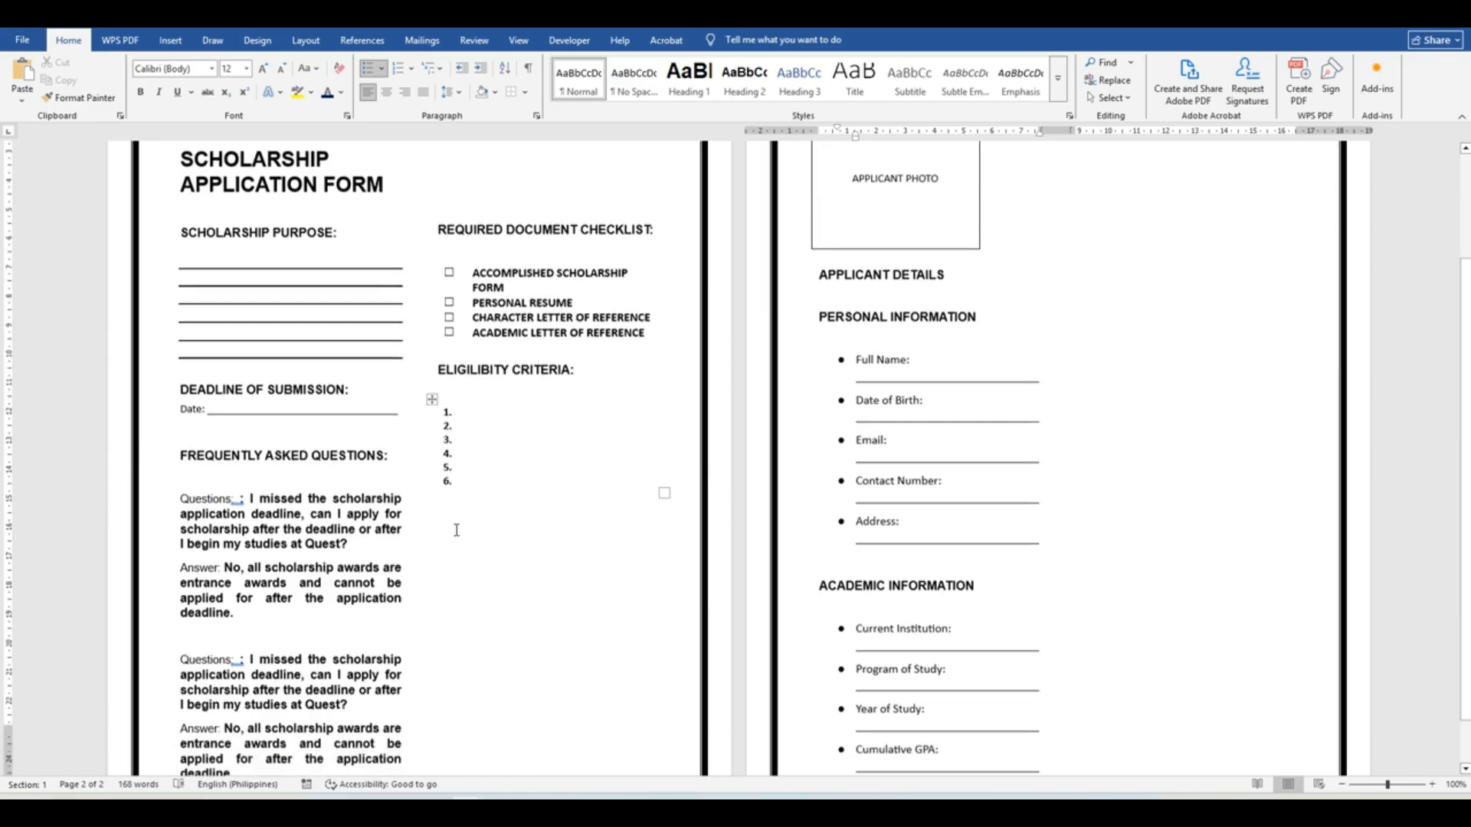
pyautogui.moveTo(256, 690); pyautogui.dragTo(226, 387)
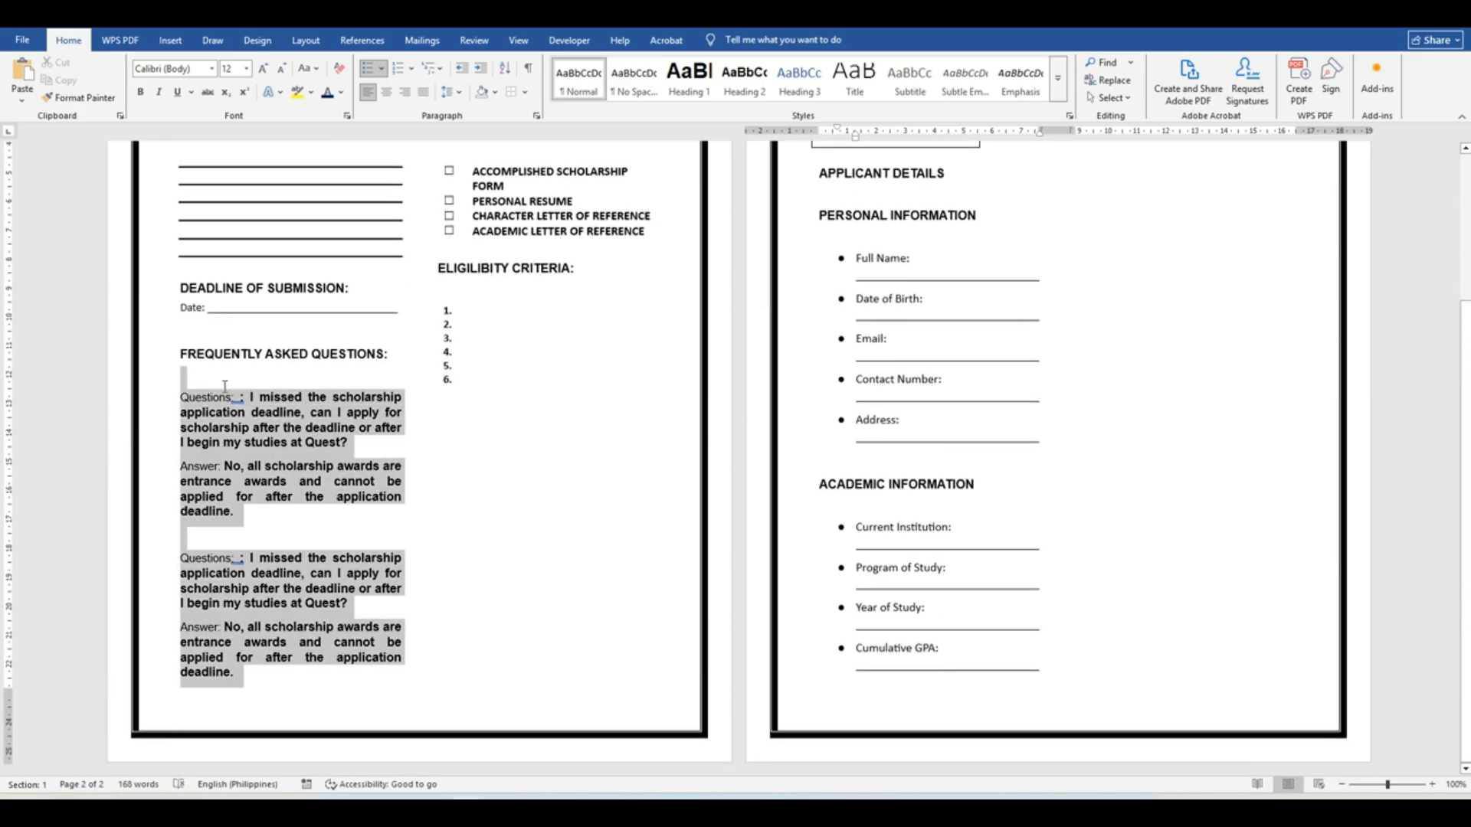
pyautogui.click(211, 68)
pyautogui.click(215, 119)
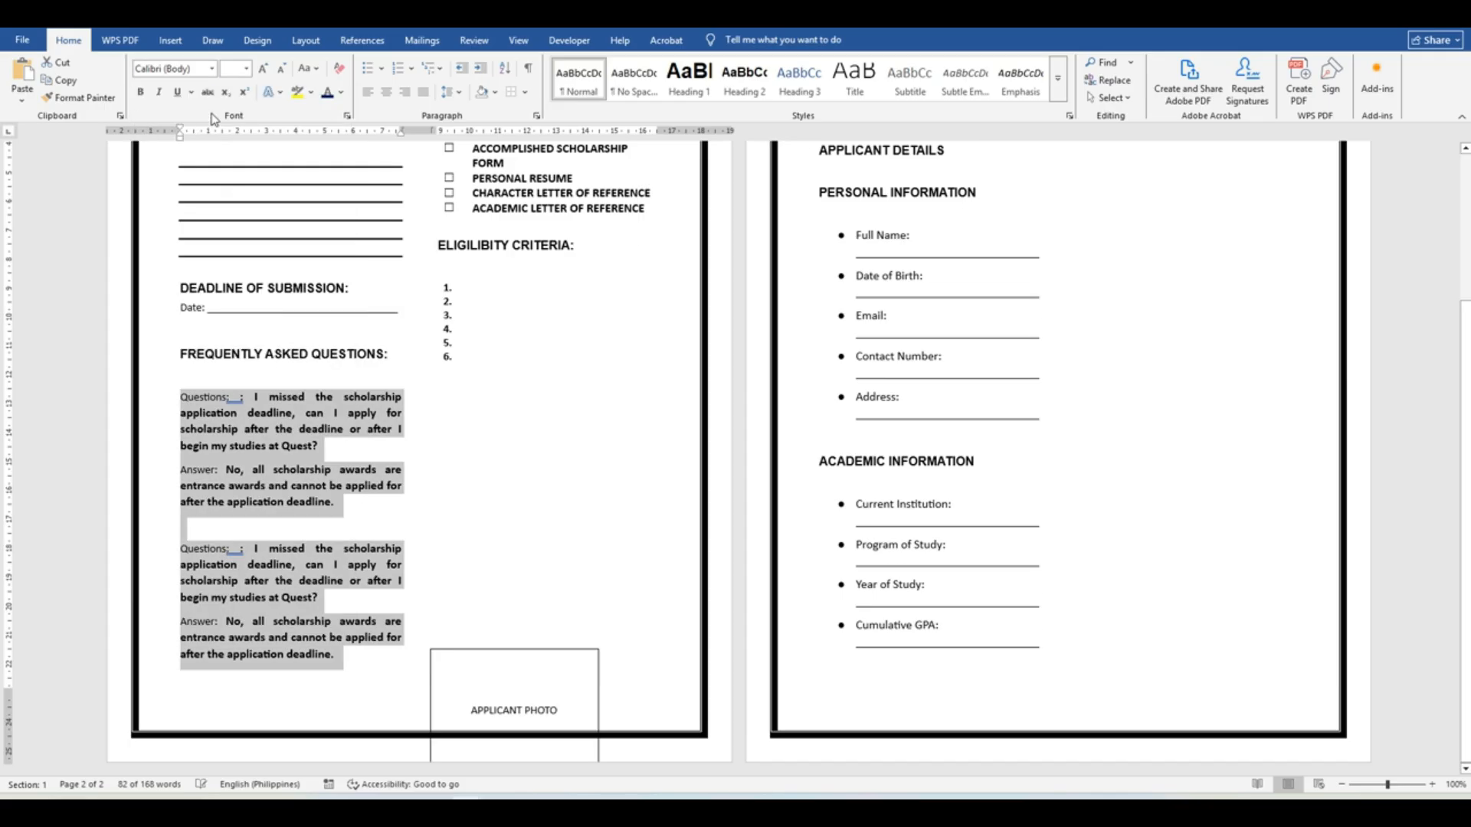
pyautogui.click(246, 69)
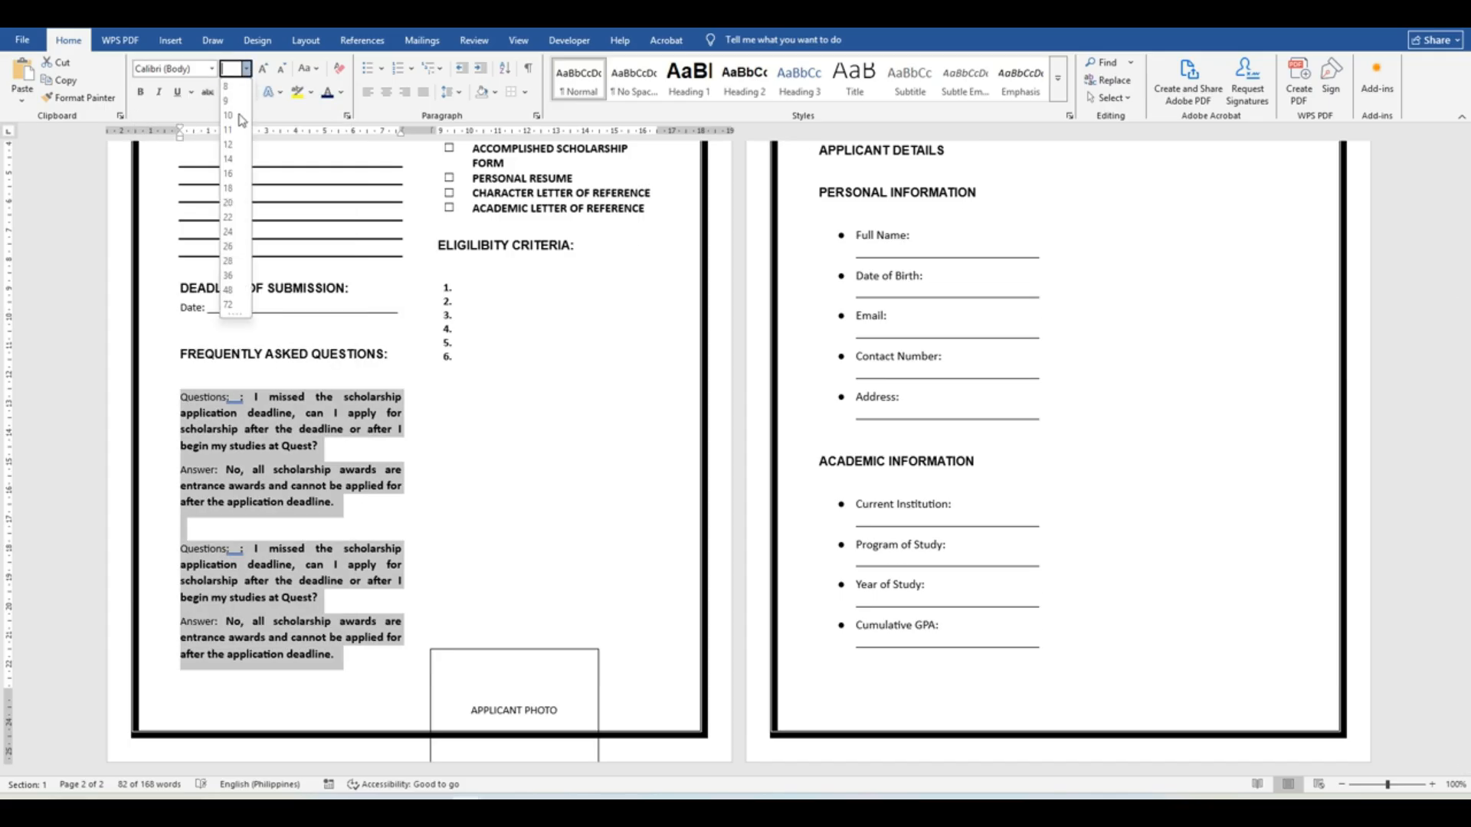
pyautogui.click(229, 130)
# - Add an empty line below the eligibility list on page one to push the applicant photo box back to page two
pyautogui.click(469, 616)
pyautogui.press('Return')
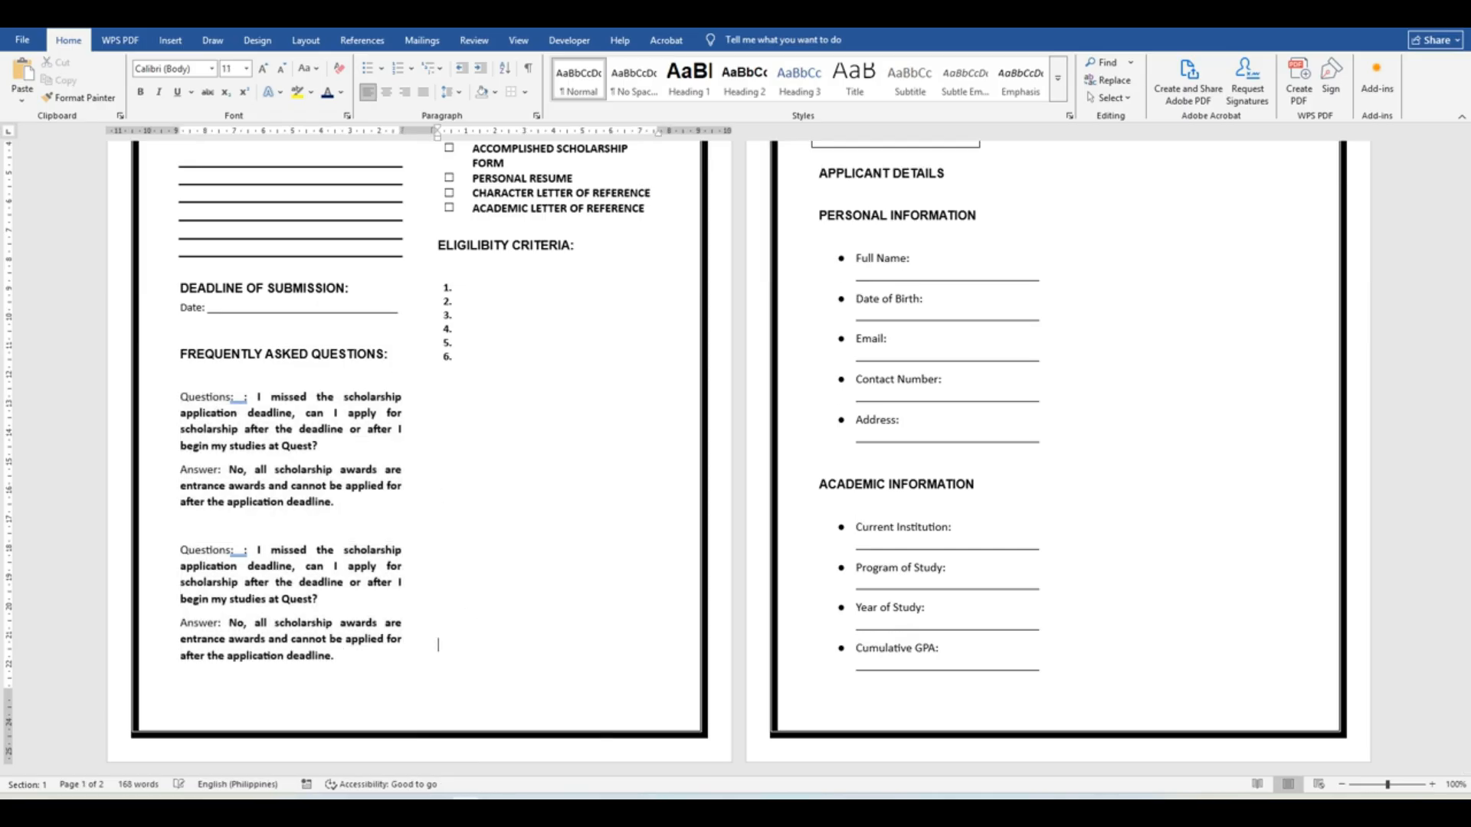
pyautogui.scroll(3, 900, 518)
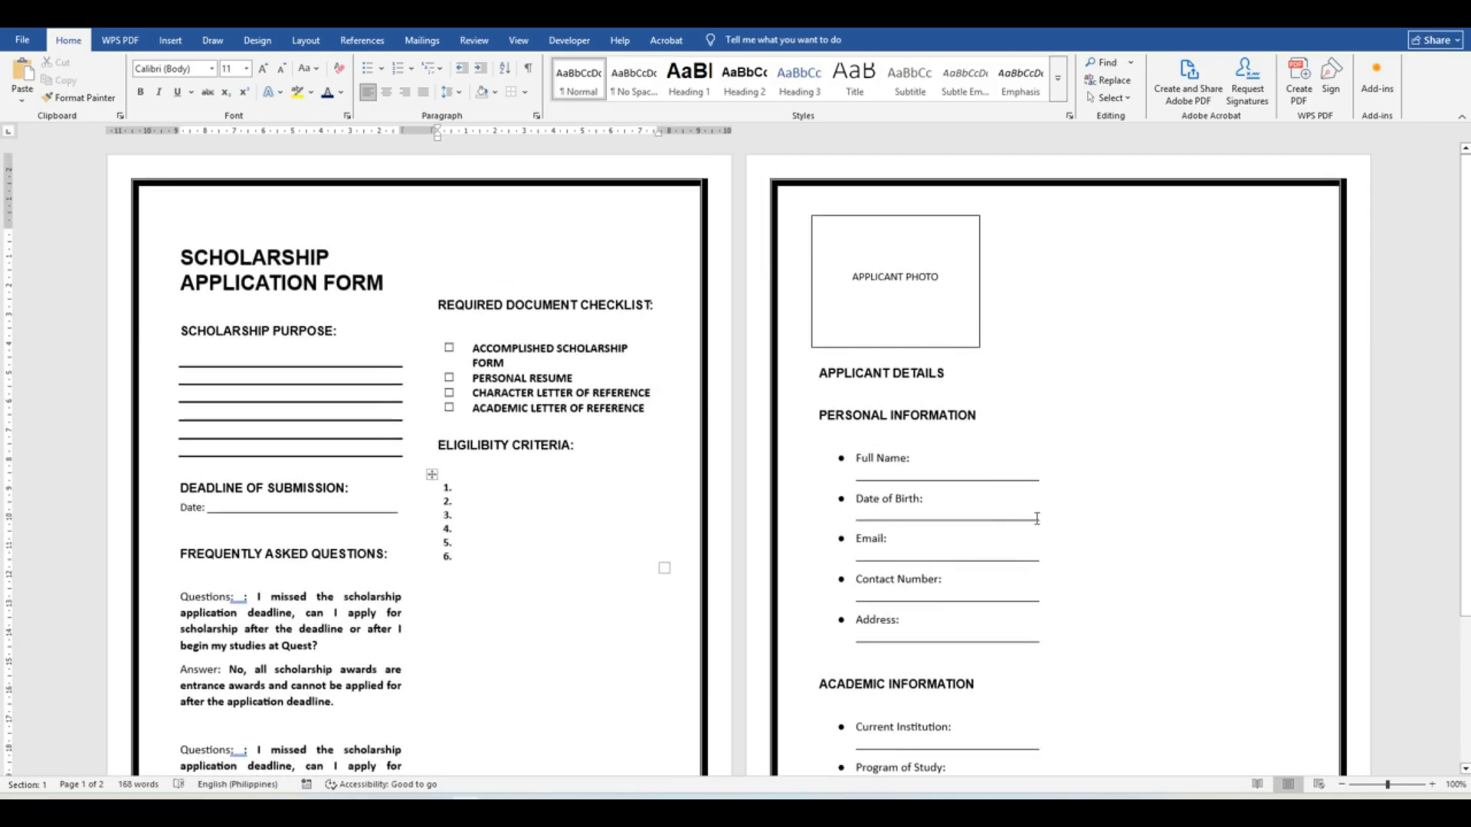
pyautogui.scroll(-3, 1037, 518)
pyautogui.scroll(3, 1038, 518)
pyautogui.scroll(-3, 1037, 522)
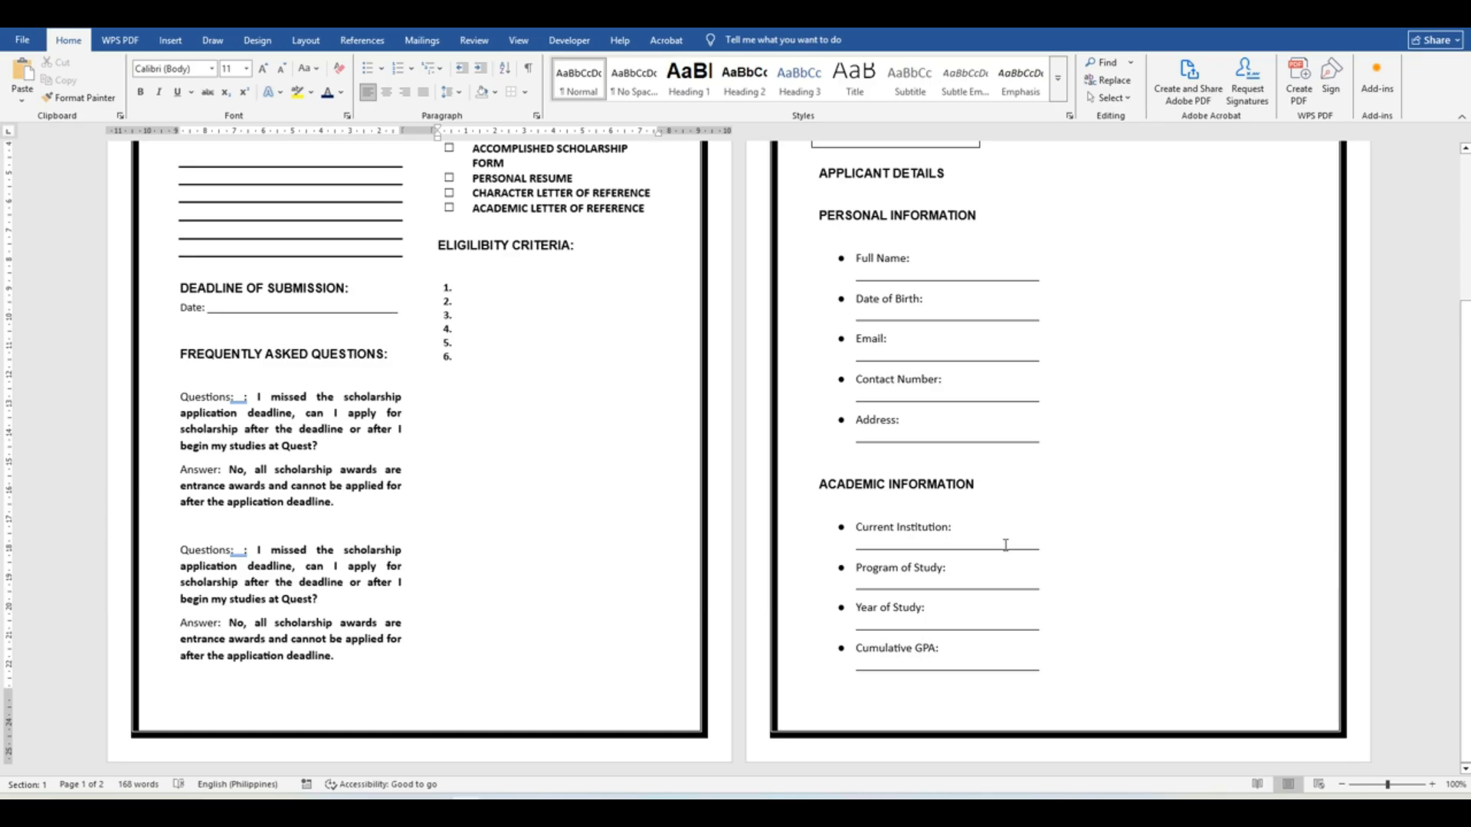
# - Add a "FINANCIAL DETAILS:" heading in Heading 2 style after the Cumulative GPA field, with an empty line below it
pyautogui.click(1052, 665)
pyautogui.press('Return')
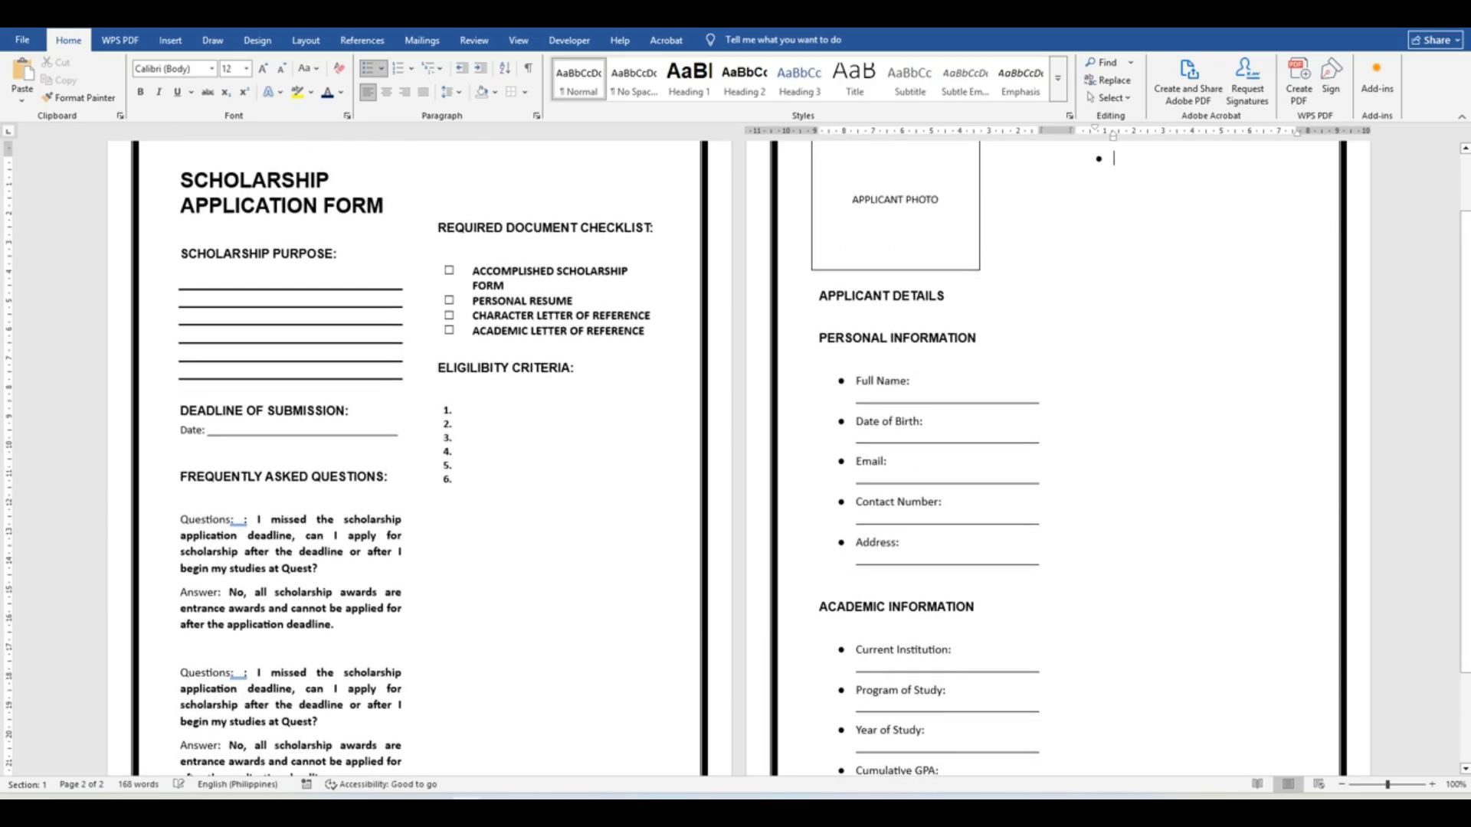
pyautogui.press('BackSpace')
pyautogui.press('BackSpace')
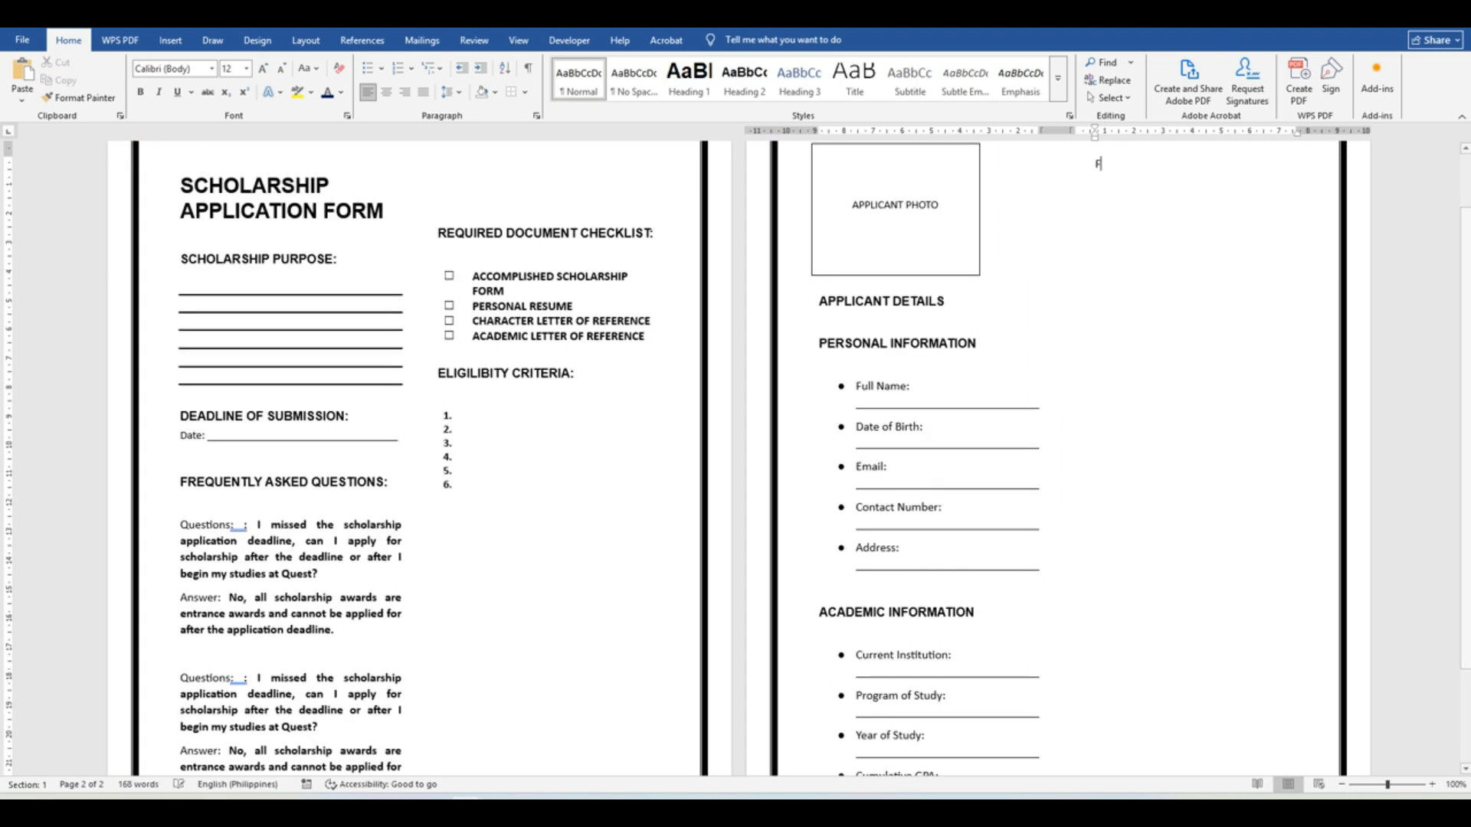
pyautogui.write('FINANCIAL DETAILS:')
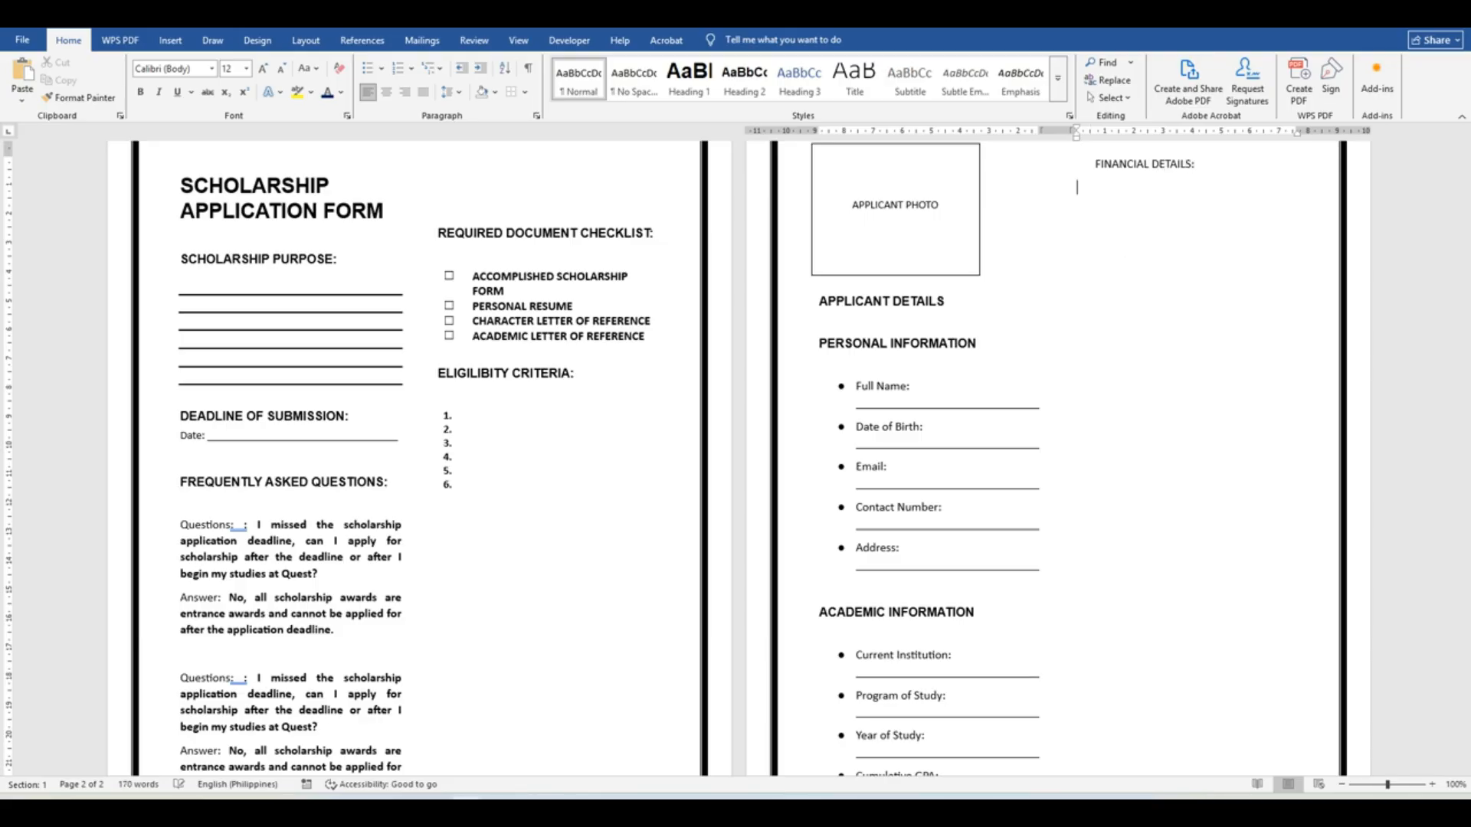
pyautogui.moveTo(1205, 164); pyautogui.dragTo(1077, 161)
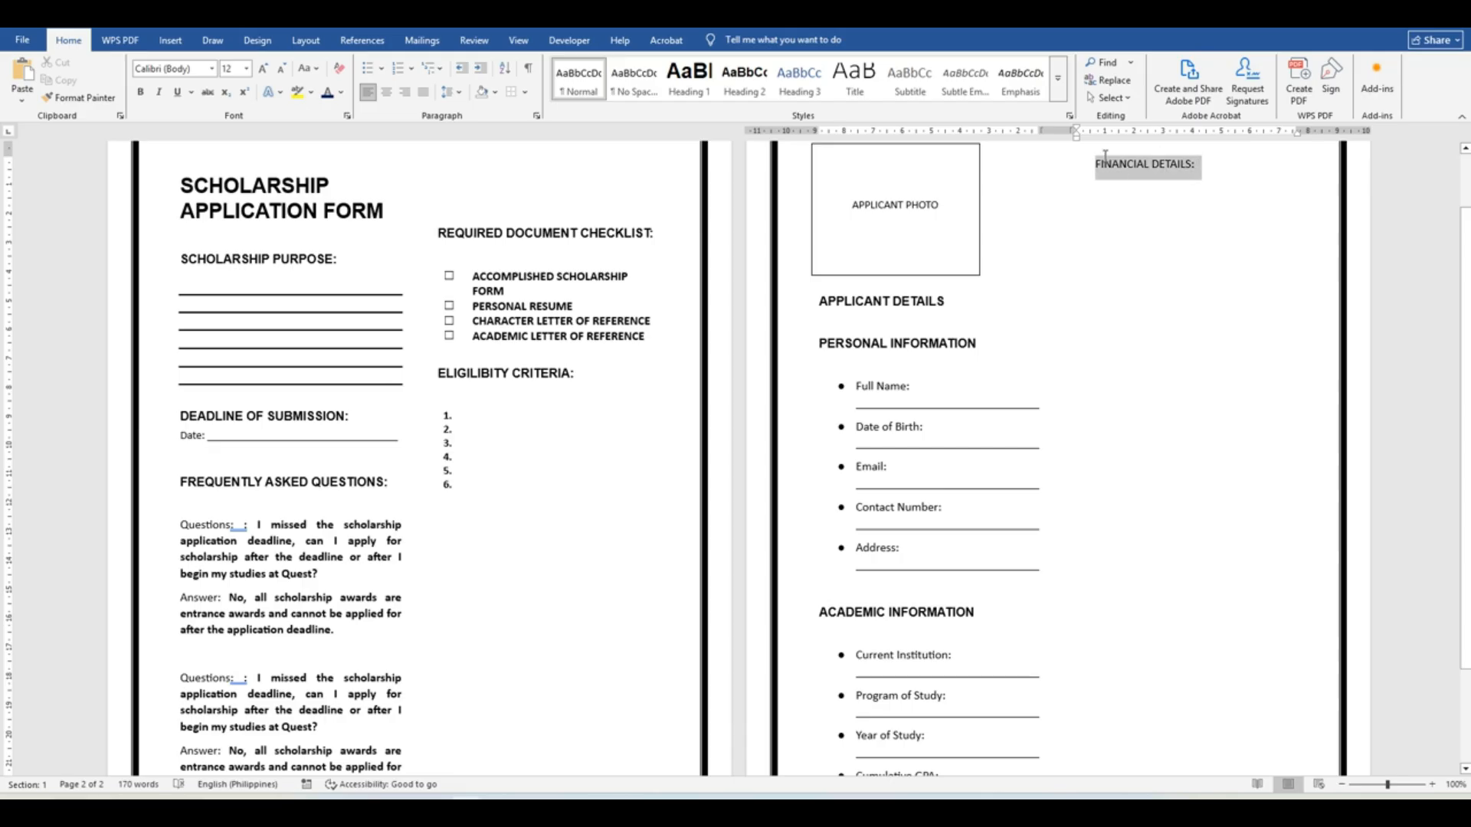
pyautogui.click(744, 77)
pyautogui.click(1239, 169)
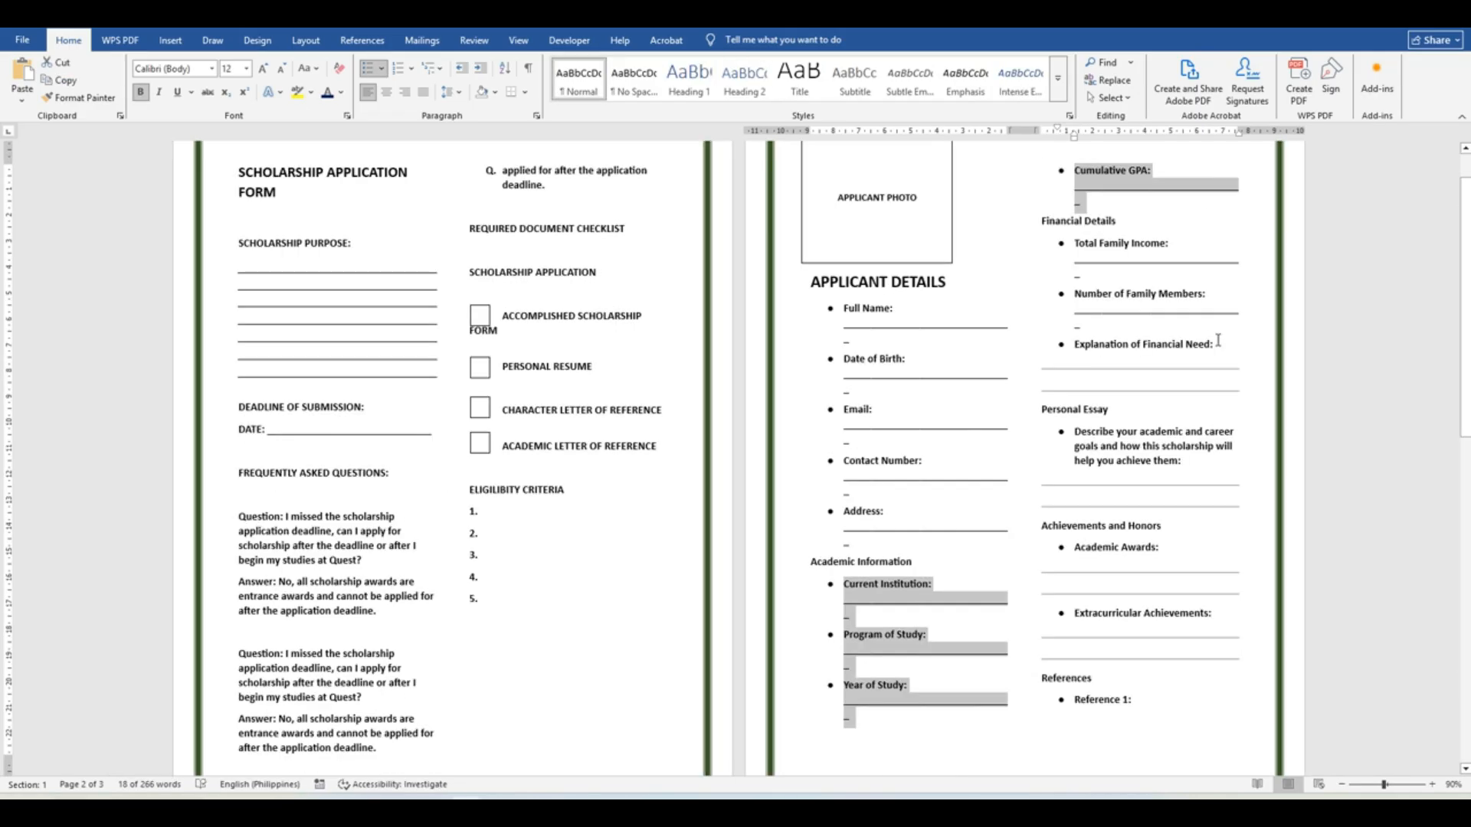
# - Copy the fields from Total Family Income to Explanation of Financial Need, with their lines, from the template and paste them under "FINANCIAL DETAILS:"
pyautogui.click(1205, 222)
pyautogui.moveTo(1076, 244); pyautogui.dragTo(1273, 383)
pyautogui.hotkey('ctrl', 'c')
pyautogui.hotkey('alt', 'Tab')
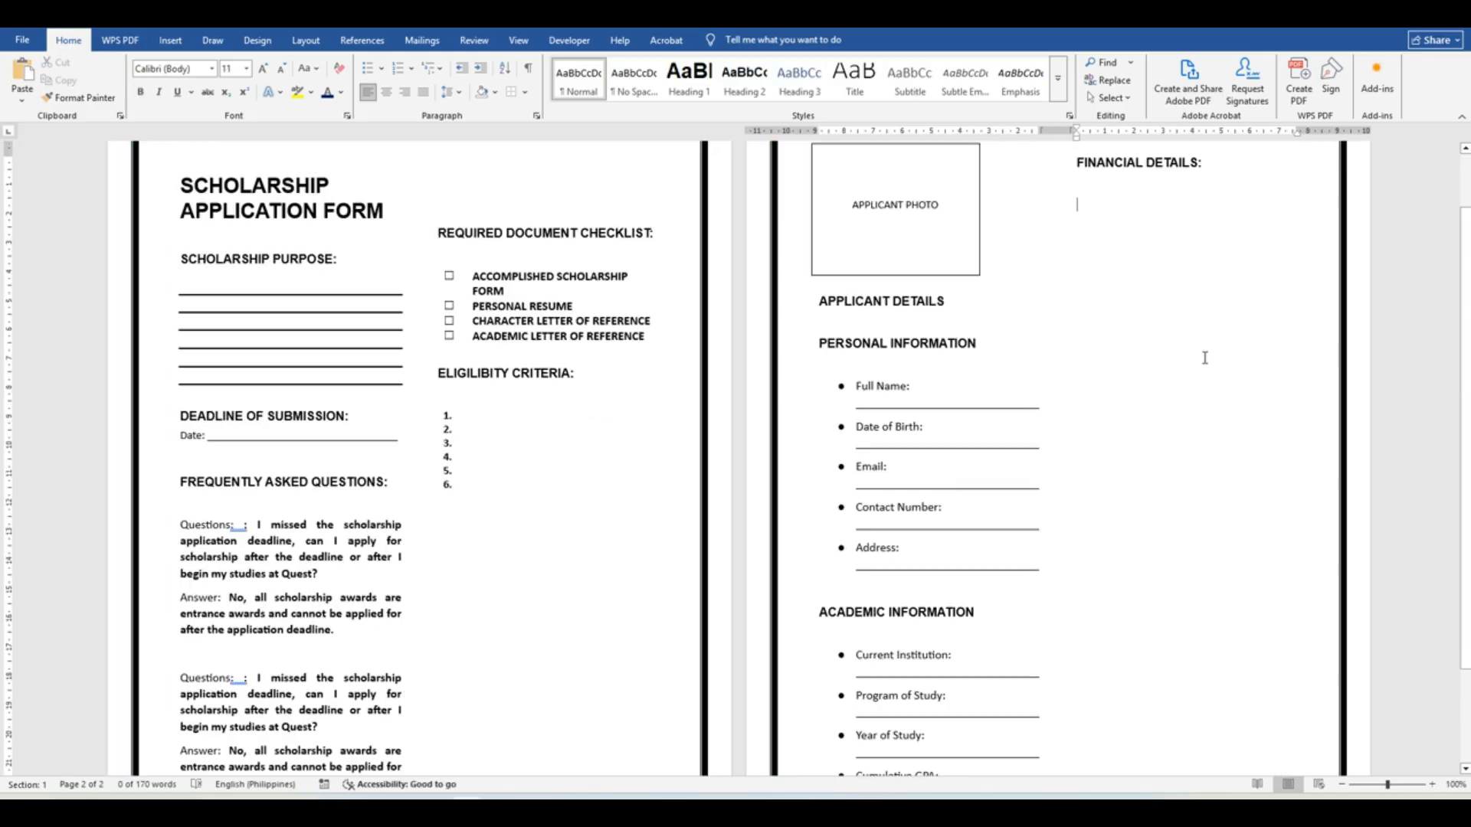
pyautogui.hotkey('ctrl', 'v')
# - Delete the stray underscores below the two family fields and remove the bold from all three financial fields
pyautogui.click(1142, 302)
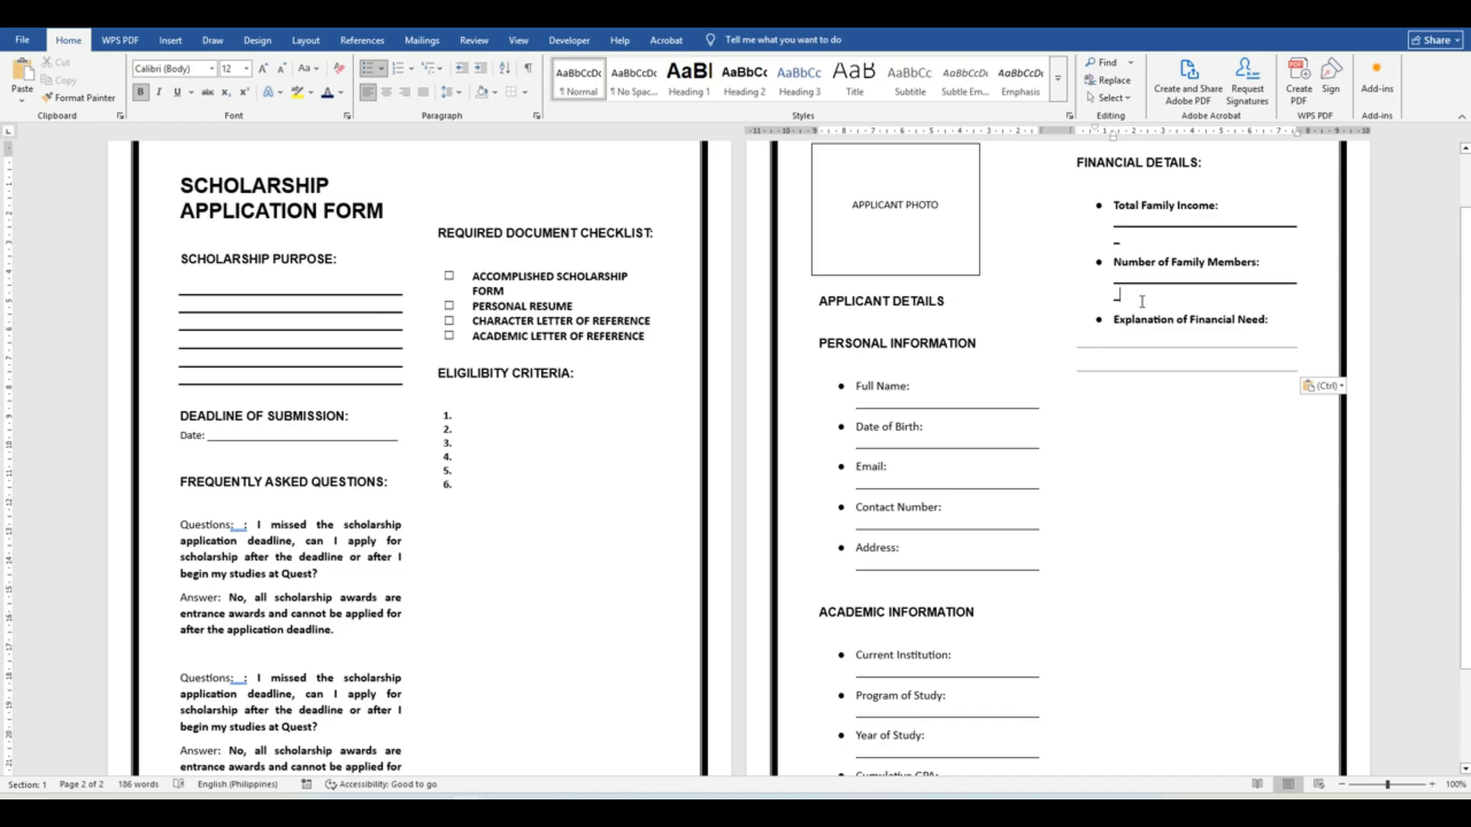
pyautogui.press('BackSpace')
pyautogui.press('BackSpace')
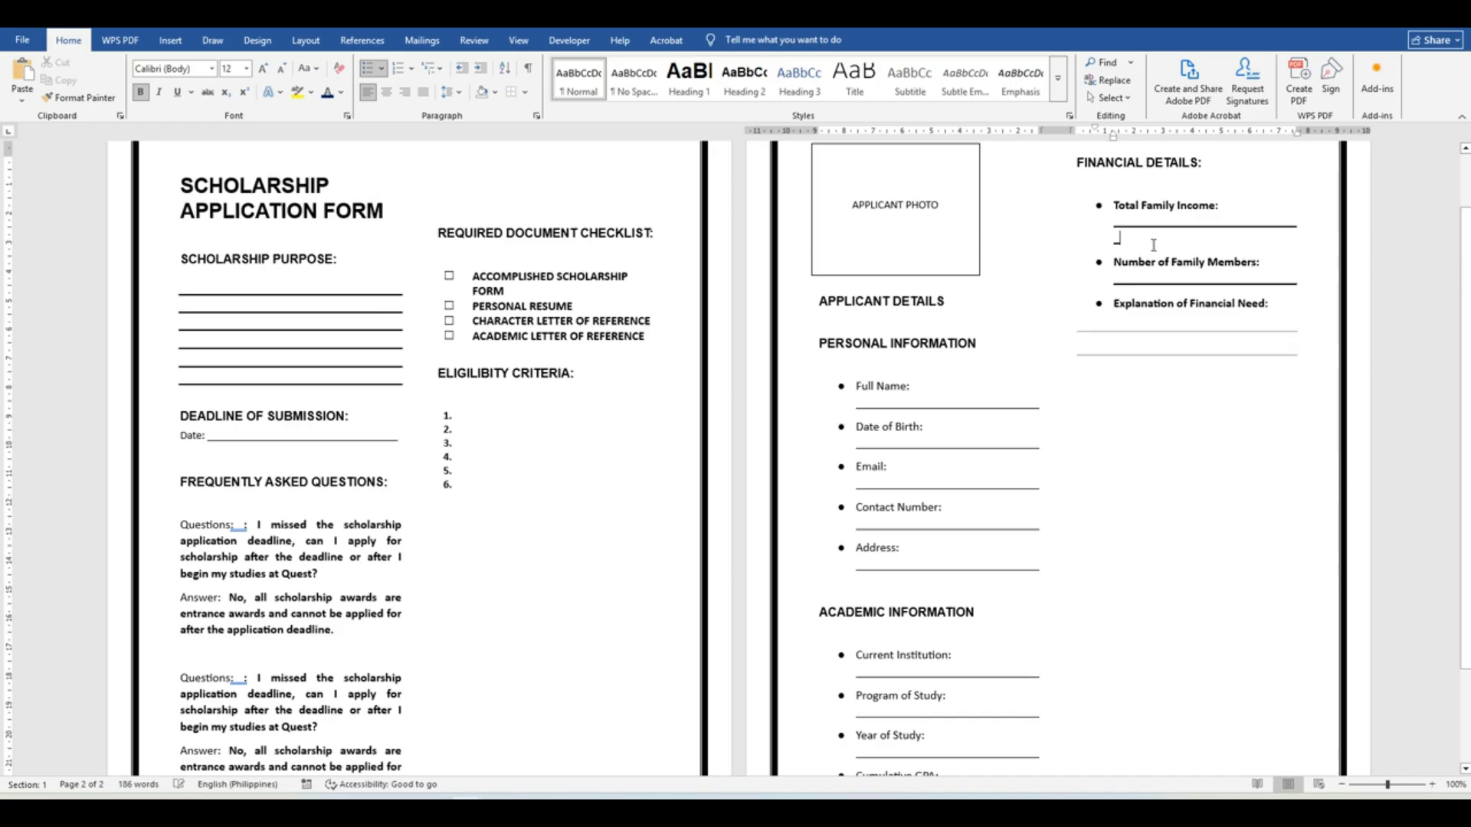
pyautogui.press('BackSpace')
pyautogui.moveTo(1287, 299); pyautogui.dragTo(1115, 206)
pyautogui.click(1139, 185)
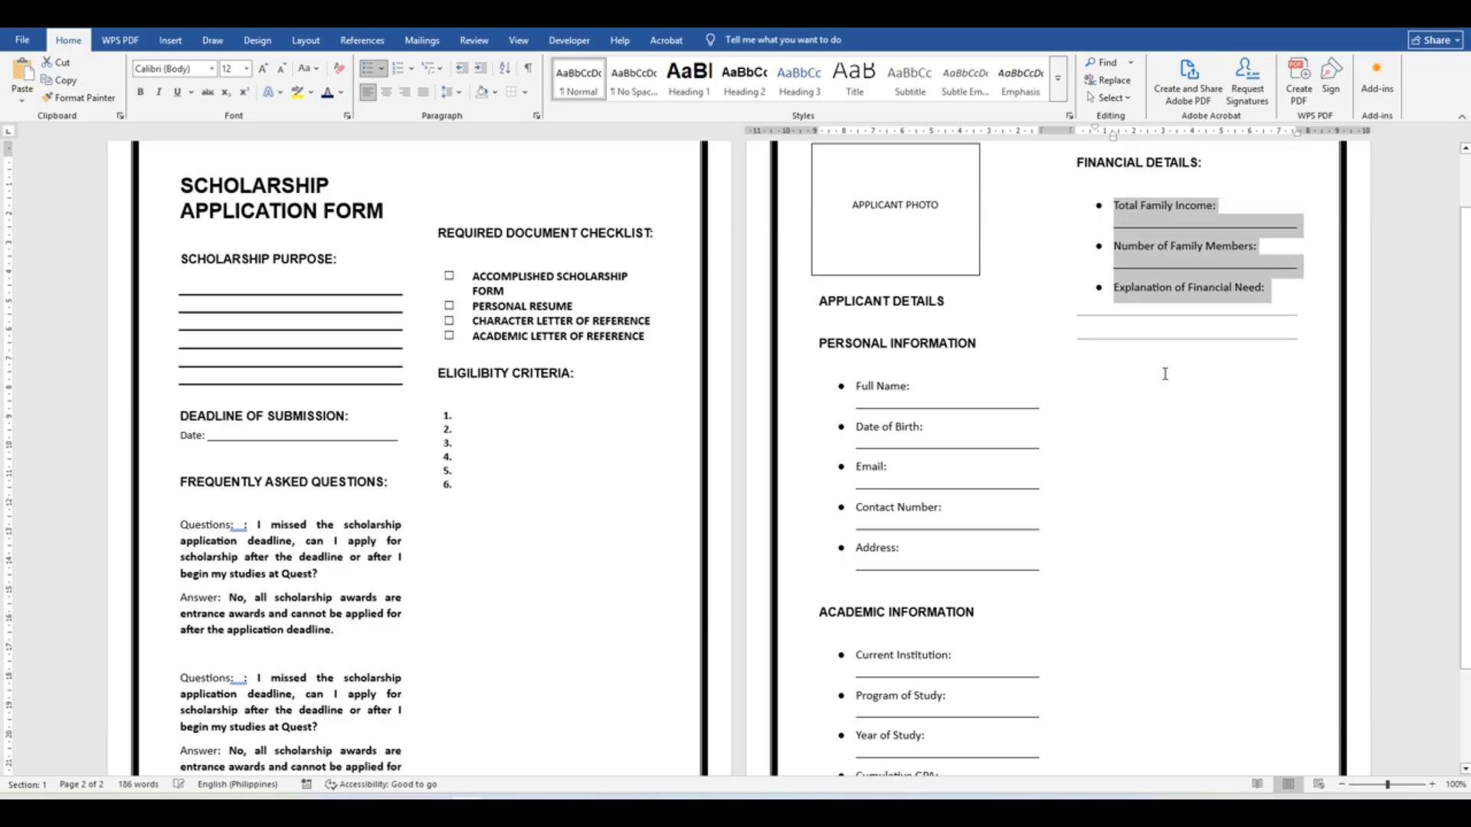
# - Add a "PERSONAL ESSAY:" heading in Heading 2 style below the financial need lines, with an empty line below it
pyautogui.click(1114, 373)
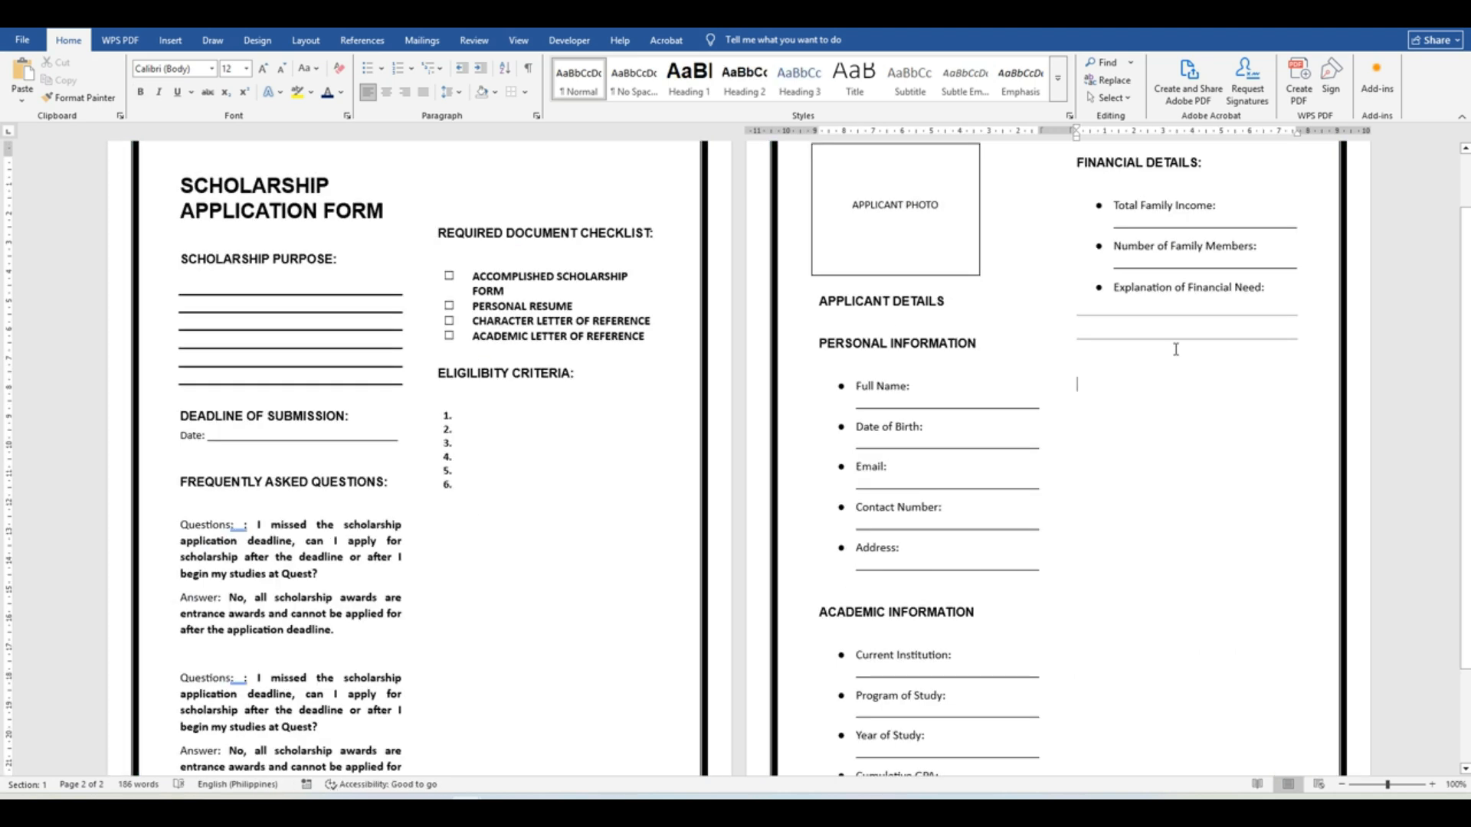
pyautogui.write('PERON')
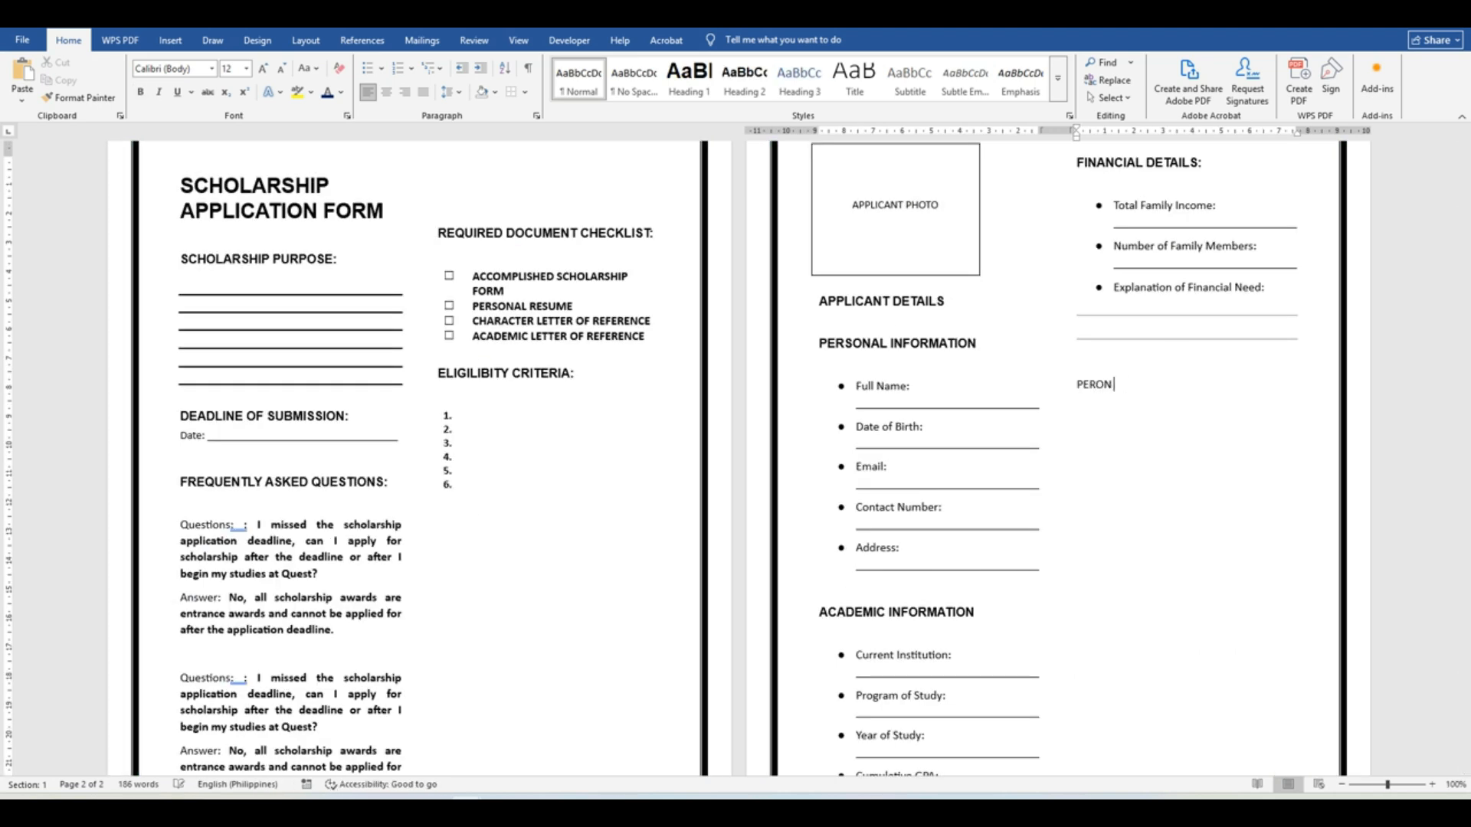
pyautogui.write('ONAL')
pyautogui.moveTo(1173, 382); pyautogui.dragTo(1077, 384)
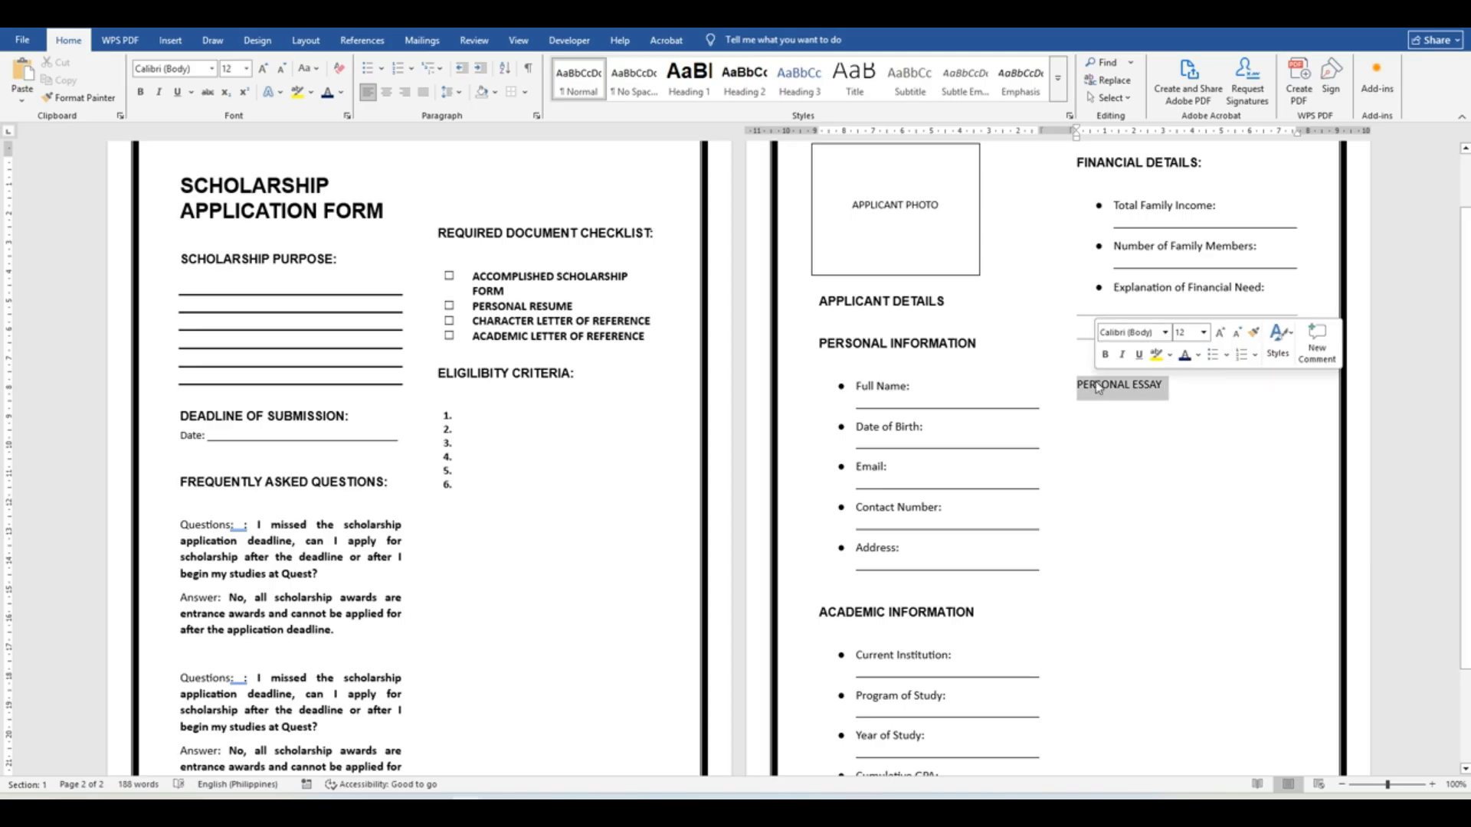
pyautogui.click(744, 77)
pyautogui.click(1207, 389)
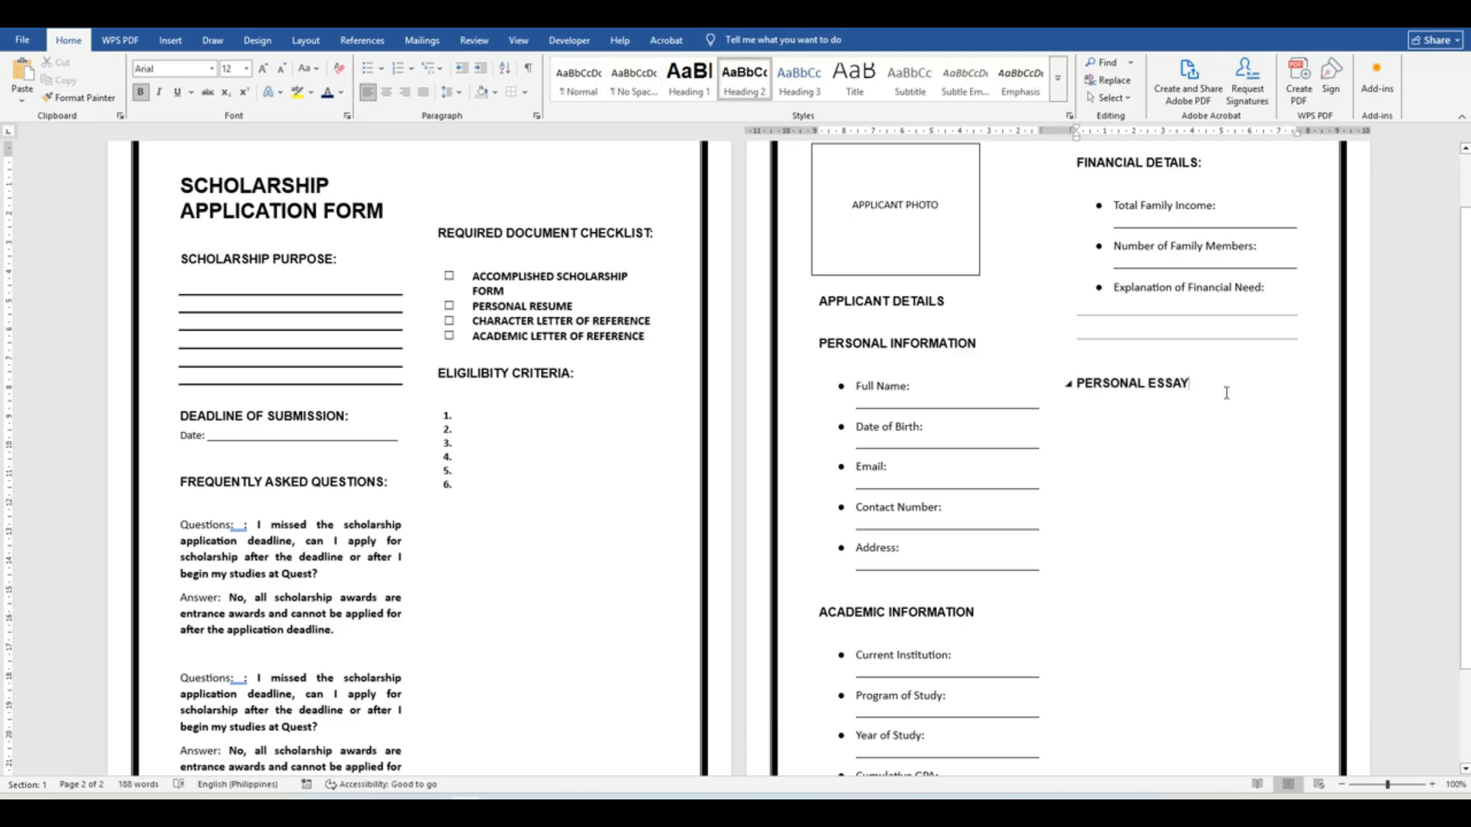
pyautogui.press('Return')
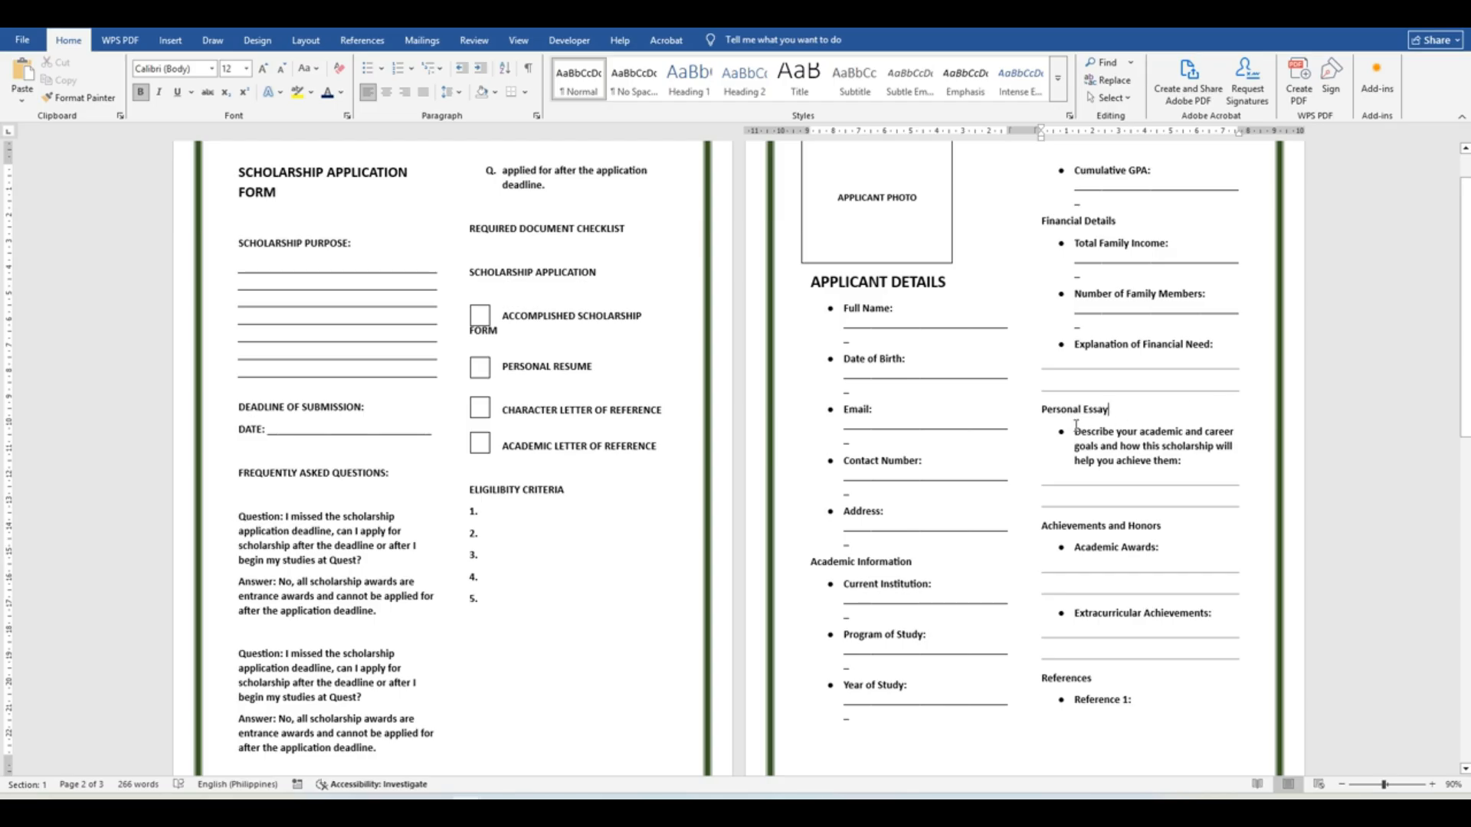
# - Copy the bulleted academic and career goals prompt with its two writing lines from the template and paste it under "PERSONAL ESSAY:"
pyautogui.moveTo(1076, 426); pyautogui.dragTo(1207, 514)
pyautogui.hotkey('ctrl', 'c')
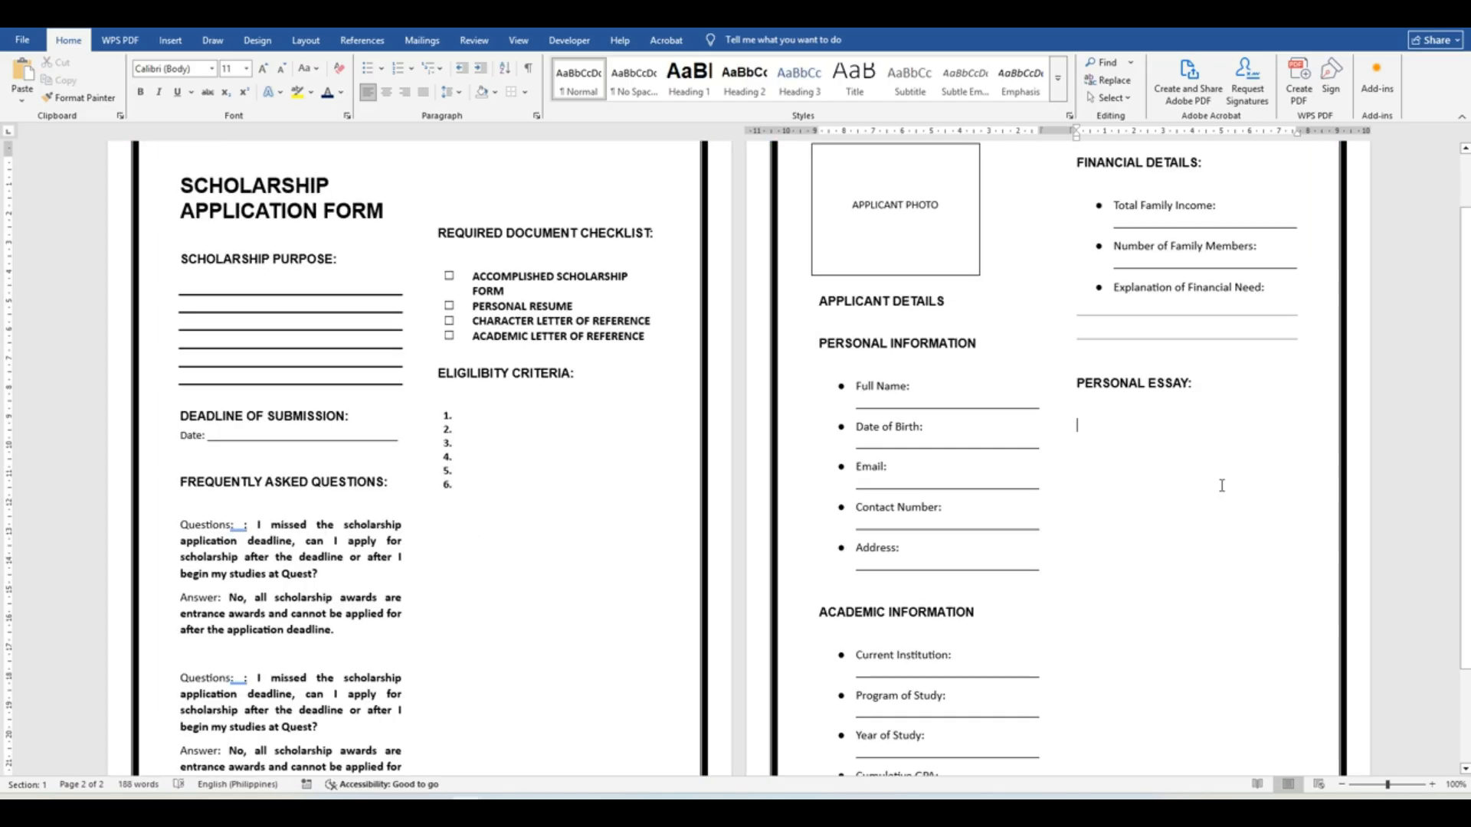
pyautogui.hotkey('ctrl', 'v')
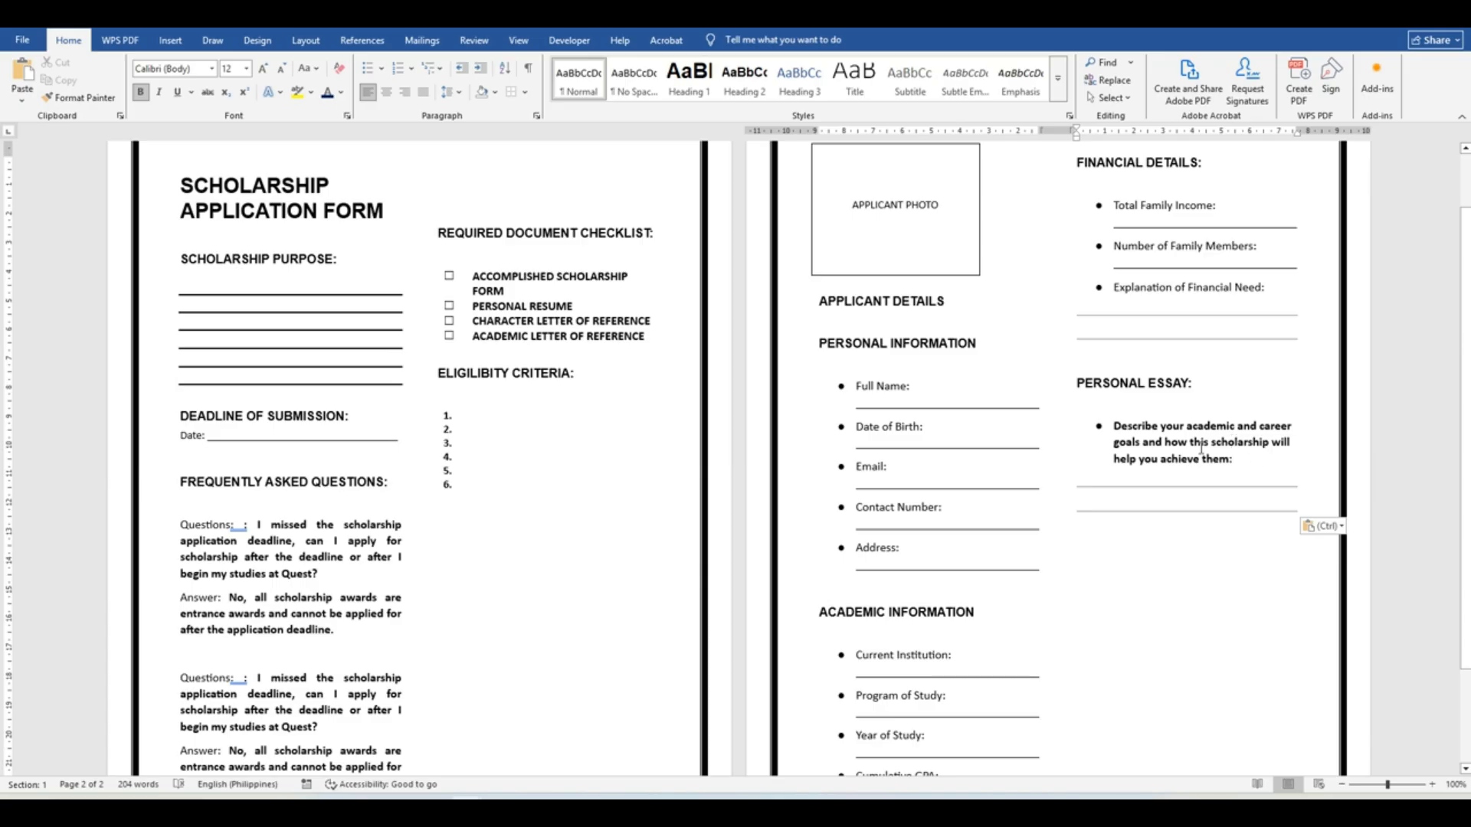
# - Remove the bold from the academic and career goals prompt under "PERSONAL ESSAY:" and continue below its writing lines
pyautogui.tripleClick(1221, 435)
pyautogui.hotkey('ctrl', 'b')
pyautogui.click(1184, 536)
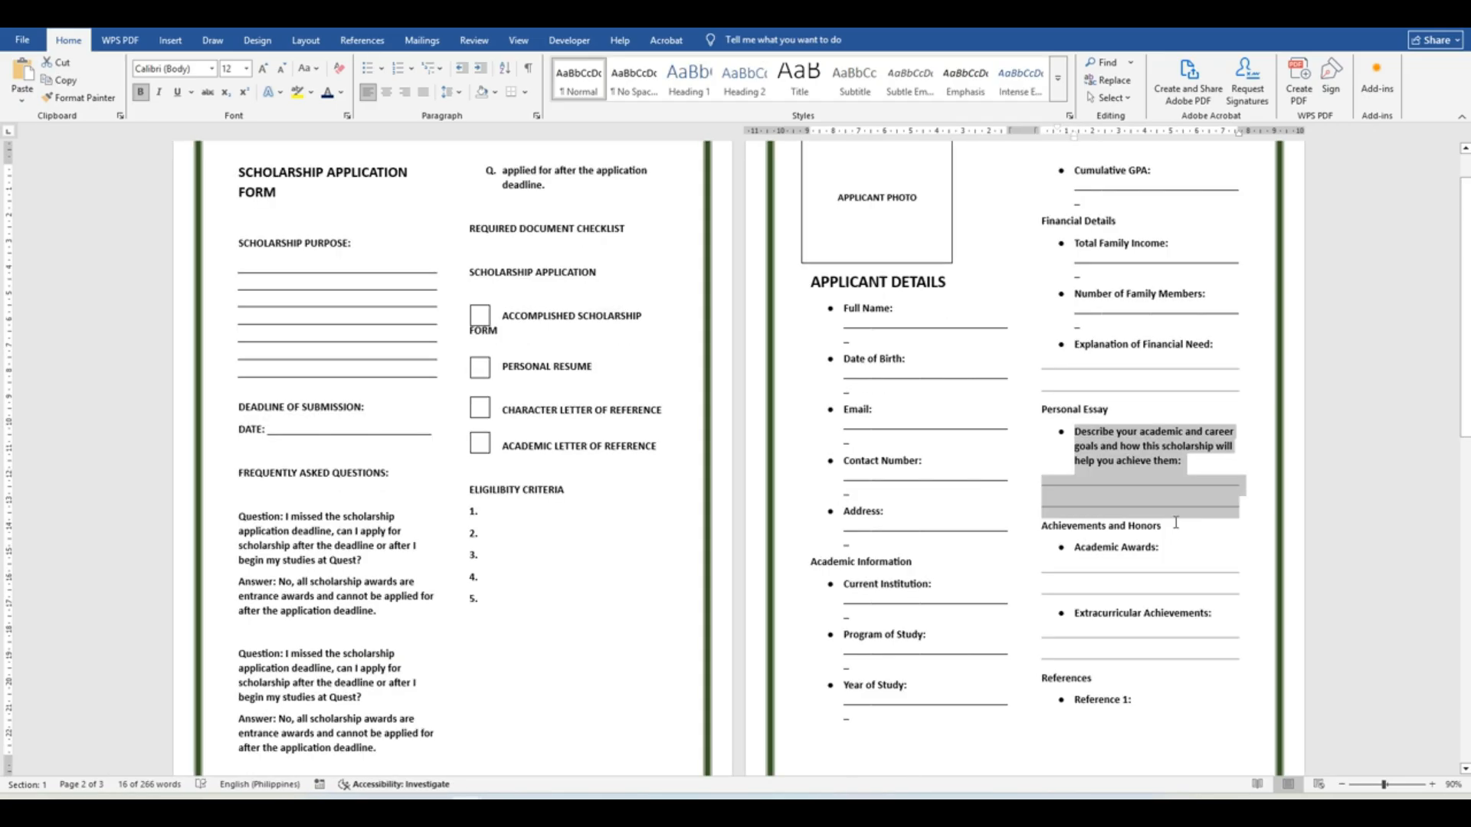
# - Add an "ACHIEMENTS AND HONORS" heading in Heading 2 style below the essay lines, based on the template's heading, with an empty line below
pyautogui.moveTo(1176, 523); pyautogui.dragTo(1036, 527)
pyautogui.click(1218, 557)
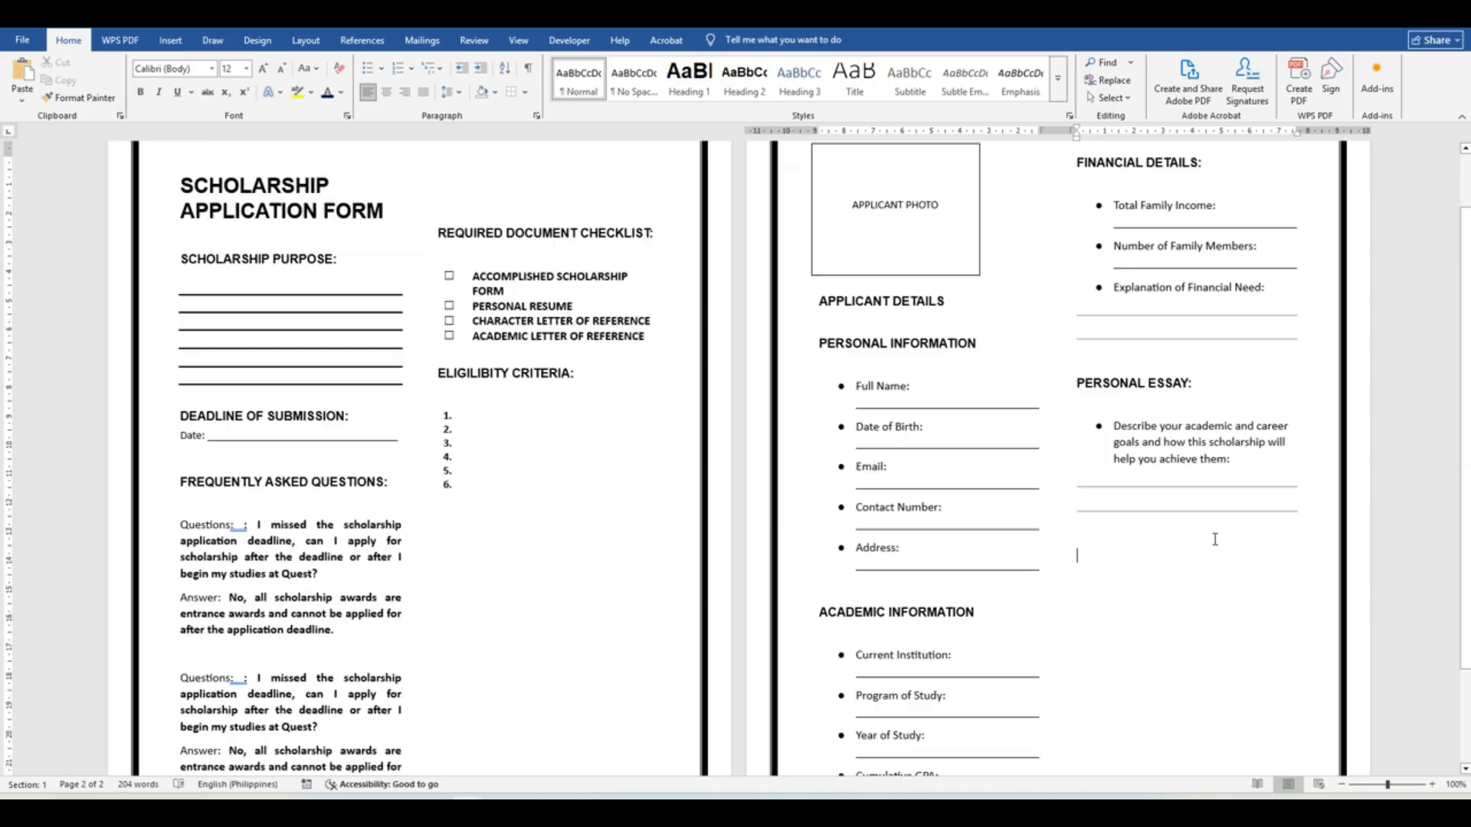
pyautogui.hotkey('ctrl', 'v')
pyautogui.moveTo(1225, 556); pyautogui.dragTo(1080, 556)
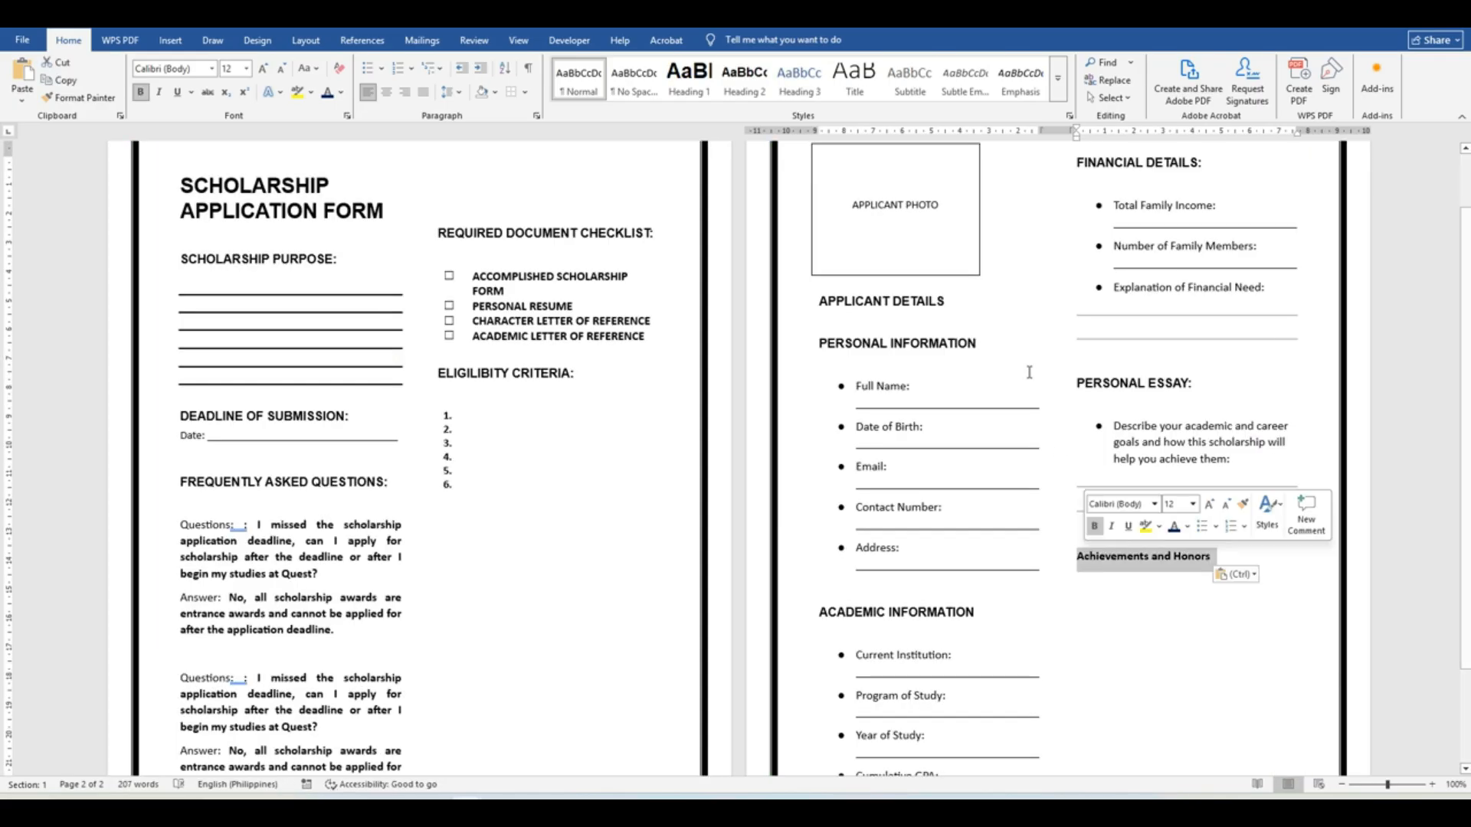
pyautogui.click(744, 77)
pyautogui.click(1246, 560)
pyautogui.moveTo(1237, 557); pyautogui.dragTo(1077, 558)
pyautogui.write('ACHIEMENTS AND HONORS')
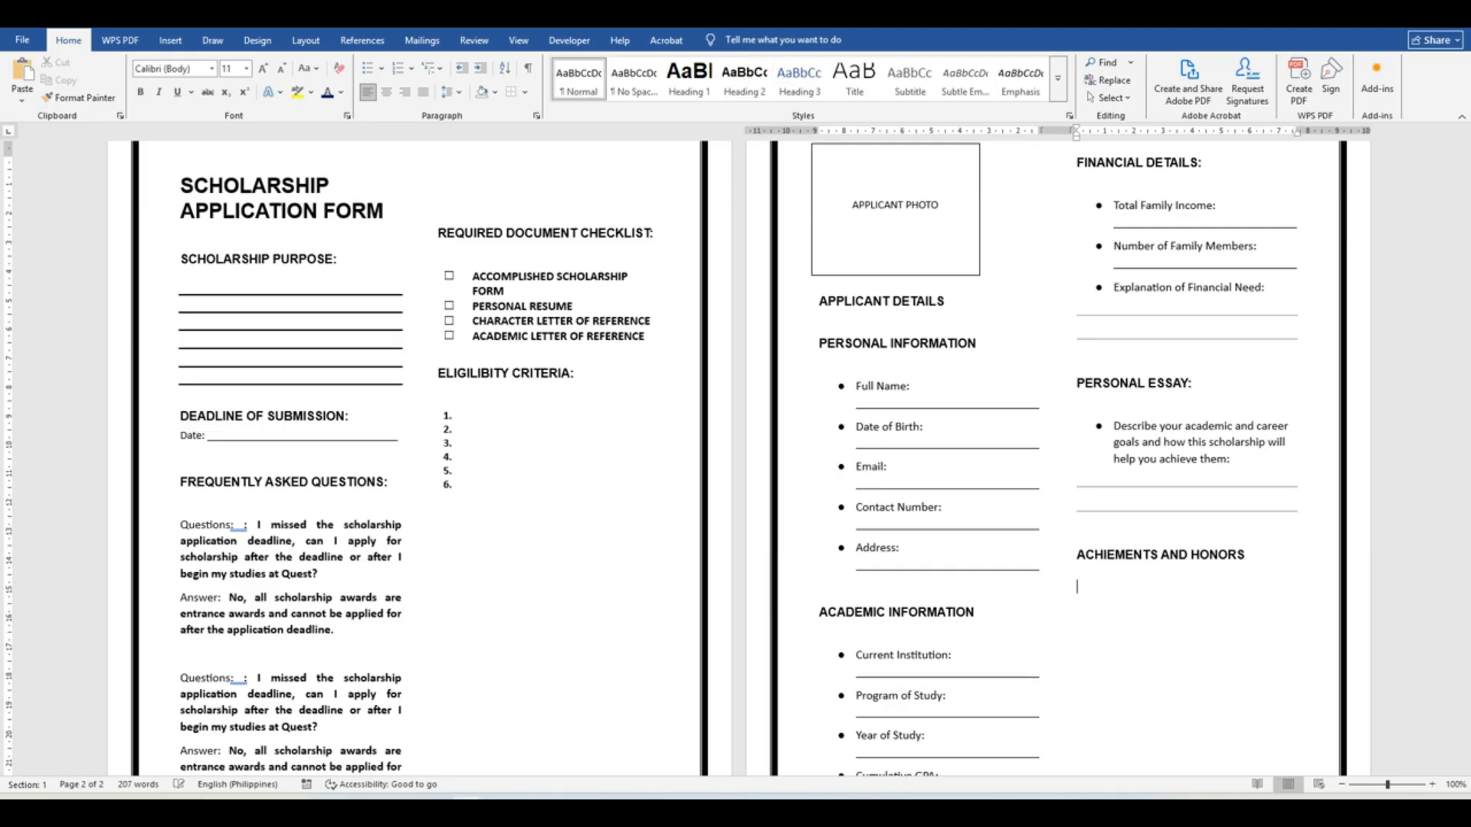
# - Copy the Academic Awards and Extracurricular Achievements fields with their lines from the template and paste them under "ACHIEMENTS AND HONORS"
pyautogui.hotkey('alt', 'Tab')
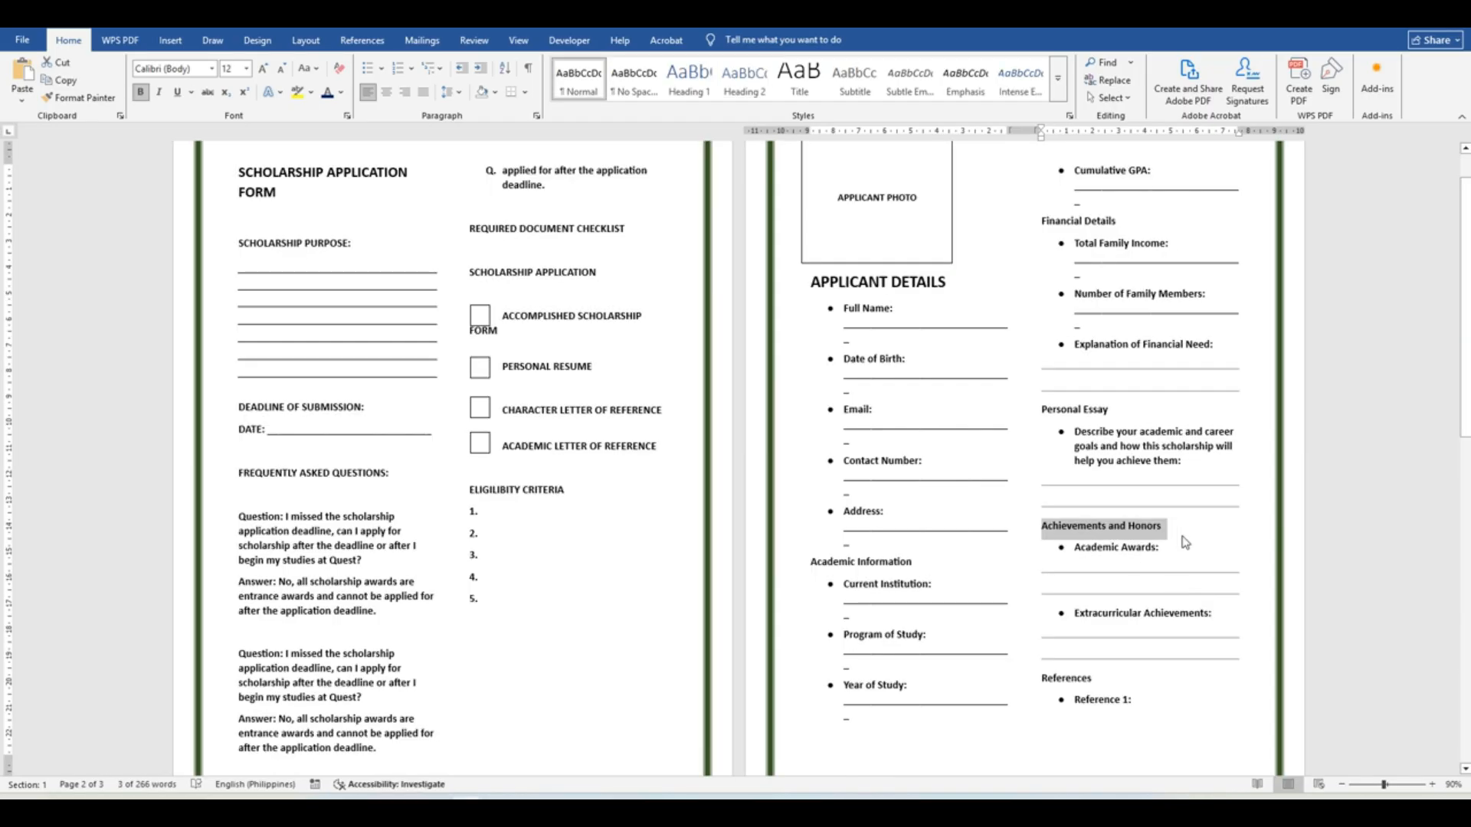
pyautogui.click(1163, 527)
pyautogui.moveTo(1155, 674); pyautogui.dragTo(1235, 590)
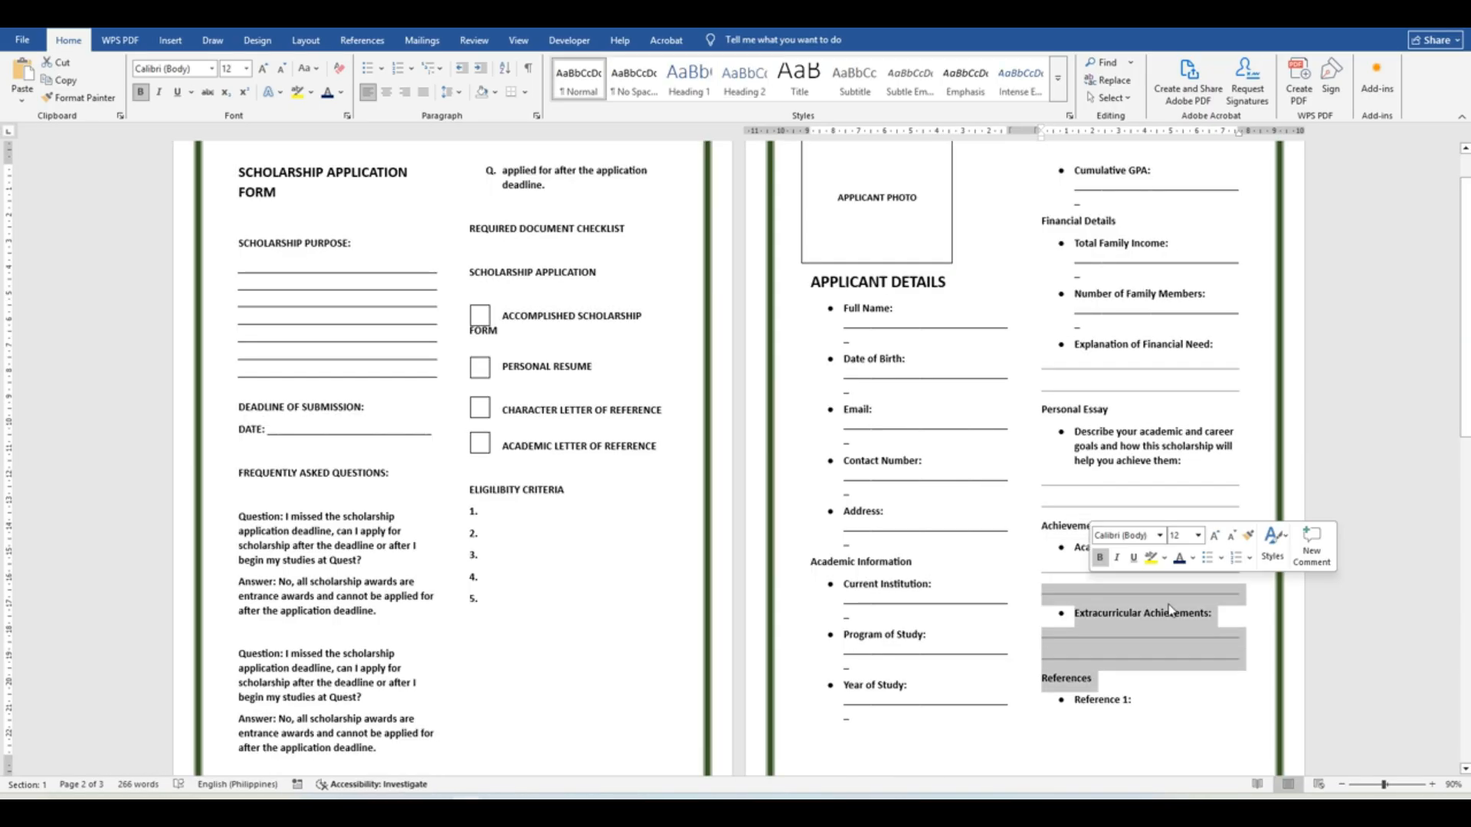
pyautogui.click(1263, 607)
pyautogui.moveTo(1079, 547); pyautogui.dragTo(1214, 676)
pyautogui.hotkey('alt', 'Tab')
pyautogui.hotkey('ctrl', 'v')
# - Remove the bold from the Academic Awards and Extracurricular Achievements fields
pyautogui.scroll(-1, 1245, 636)
pyautogui.scroll(-1, 1245, 635)
pyautogui.moveTo(1274, 600); pyautogui.dragTo(1120, 525)
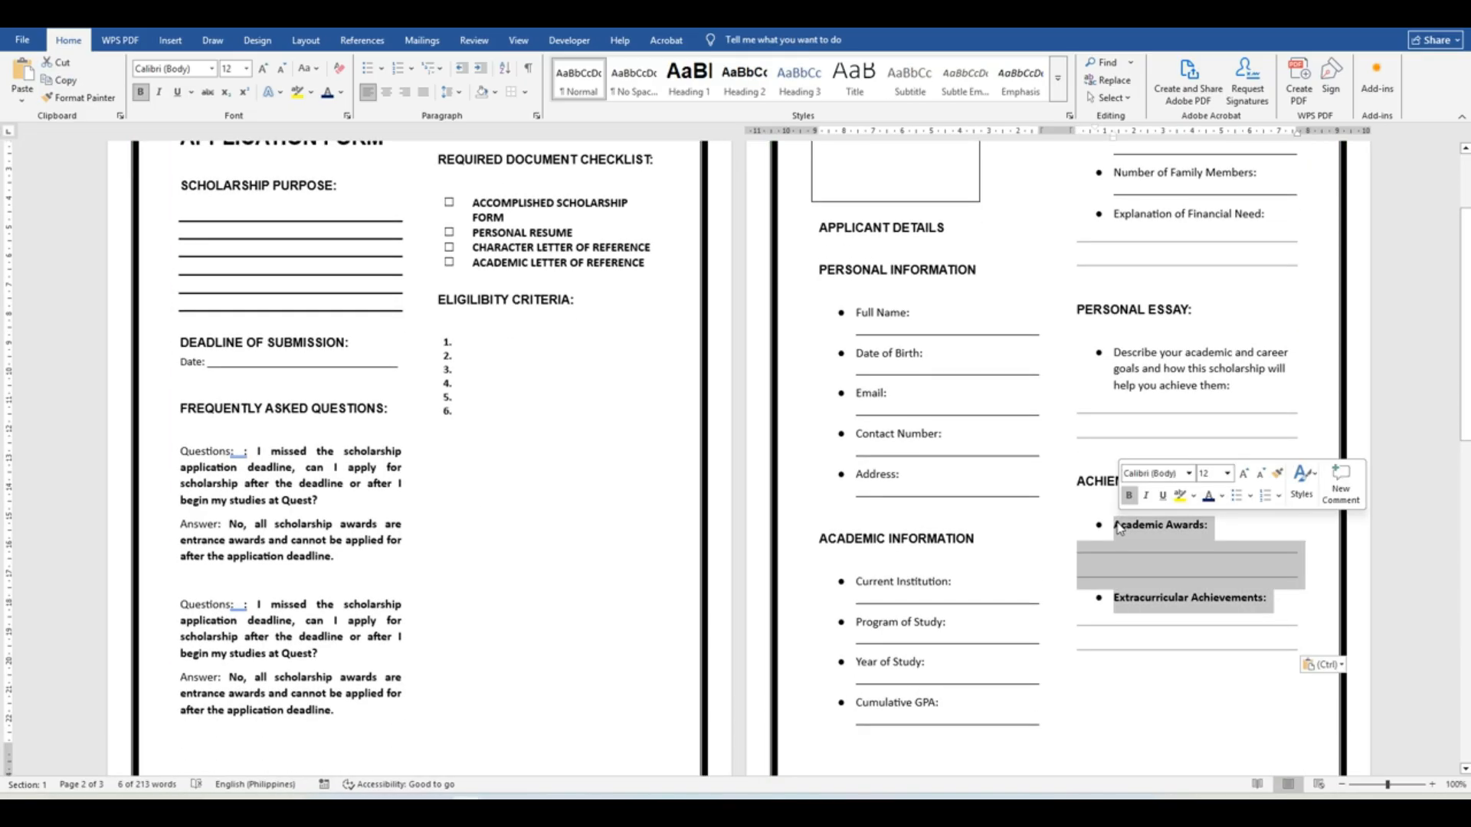
pyautogui.click(1129, 496)
pyautogui.click(1268, 531)
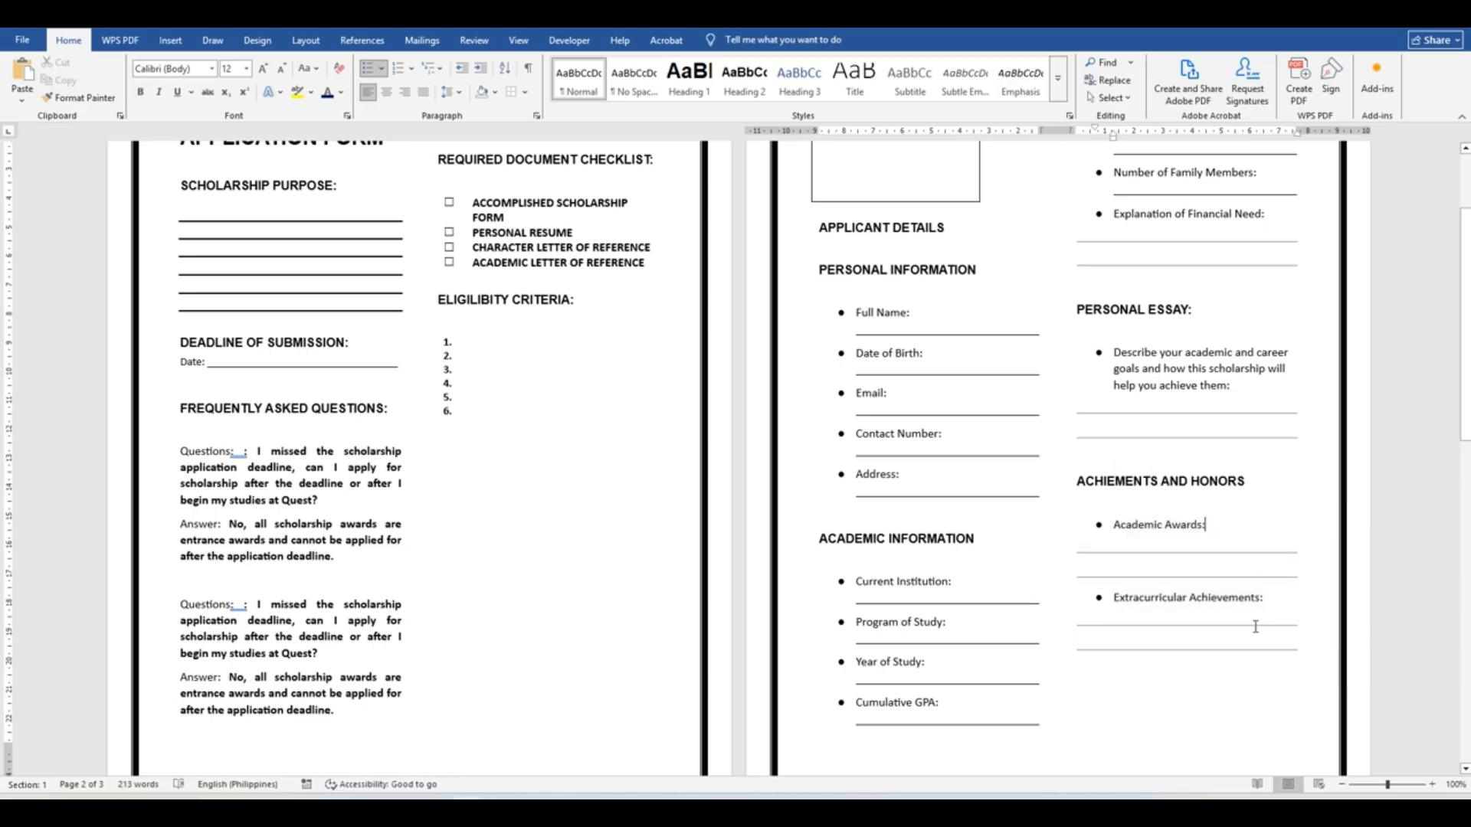
# - Add empty lines after the Extracurricular Achievements lines to continue onto a third page
pyautogui.scroll(-1, 1163, 528)
pyautogui.click(1314, 573)
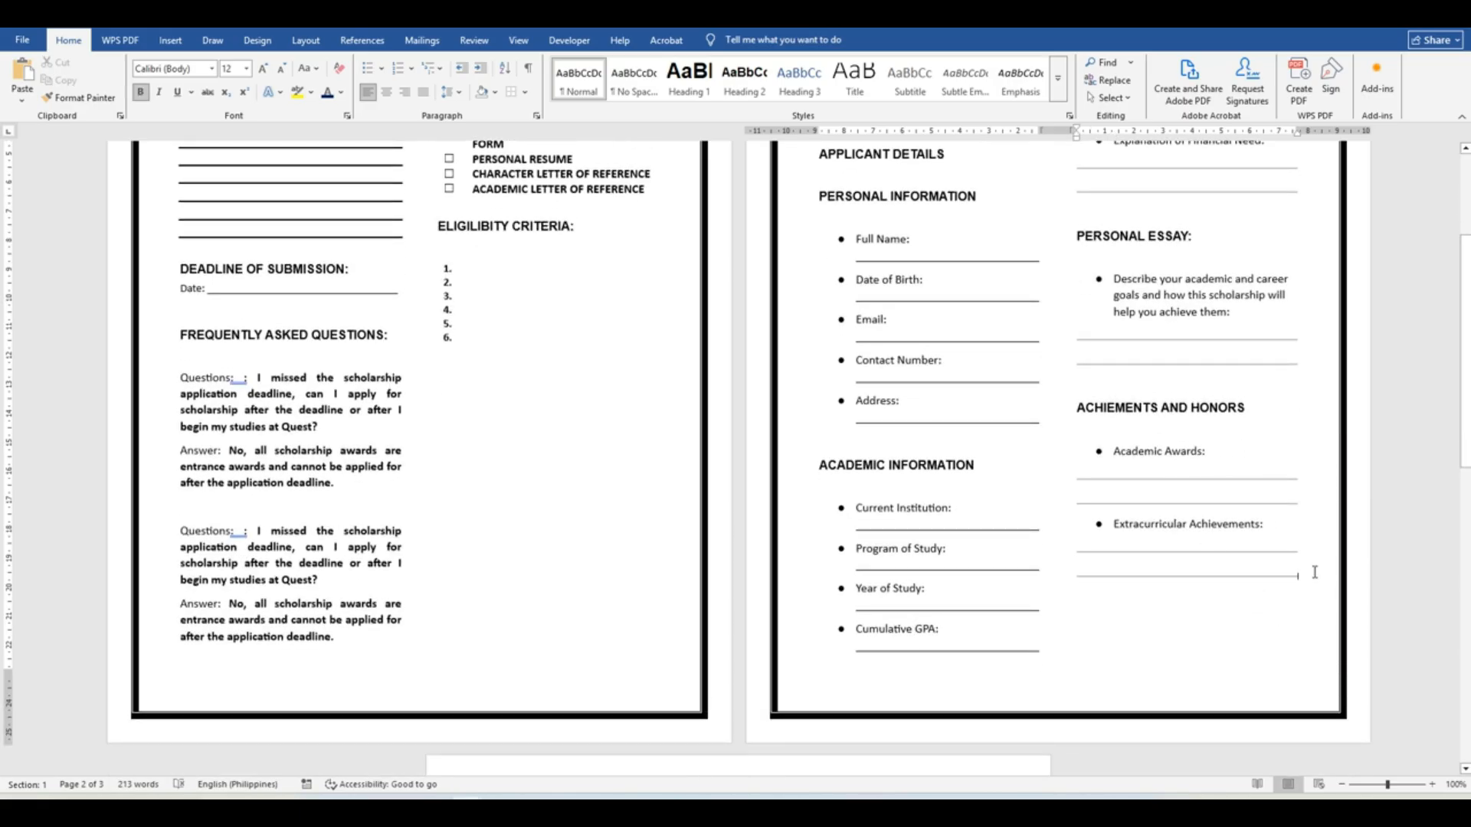
pyautogui.press('Return')
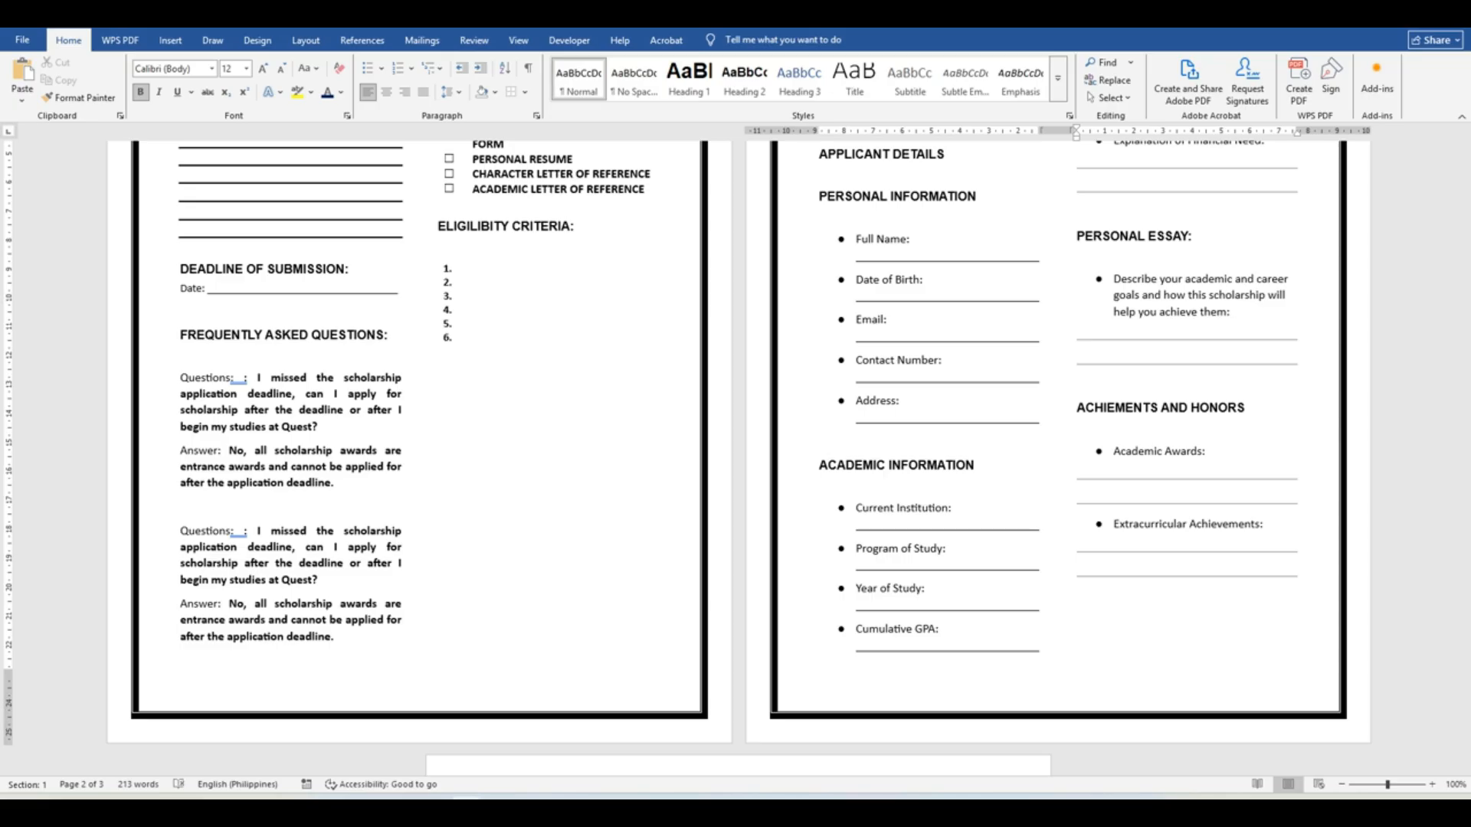
pyautogui.press('Return')
pyautogui.press('Return')
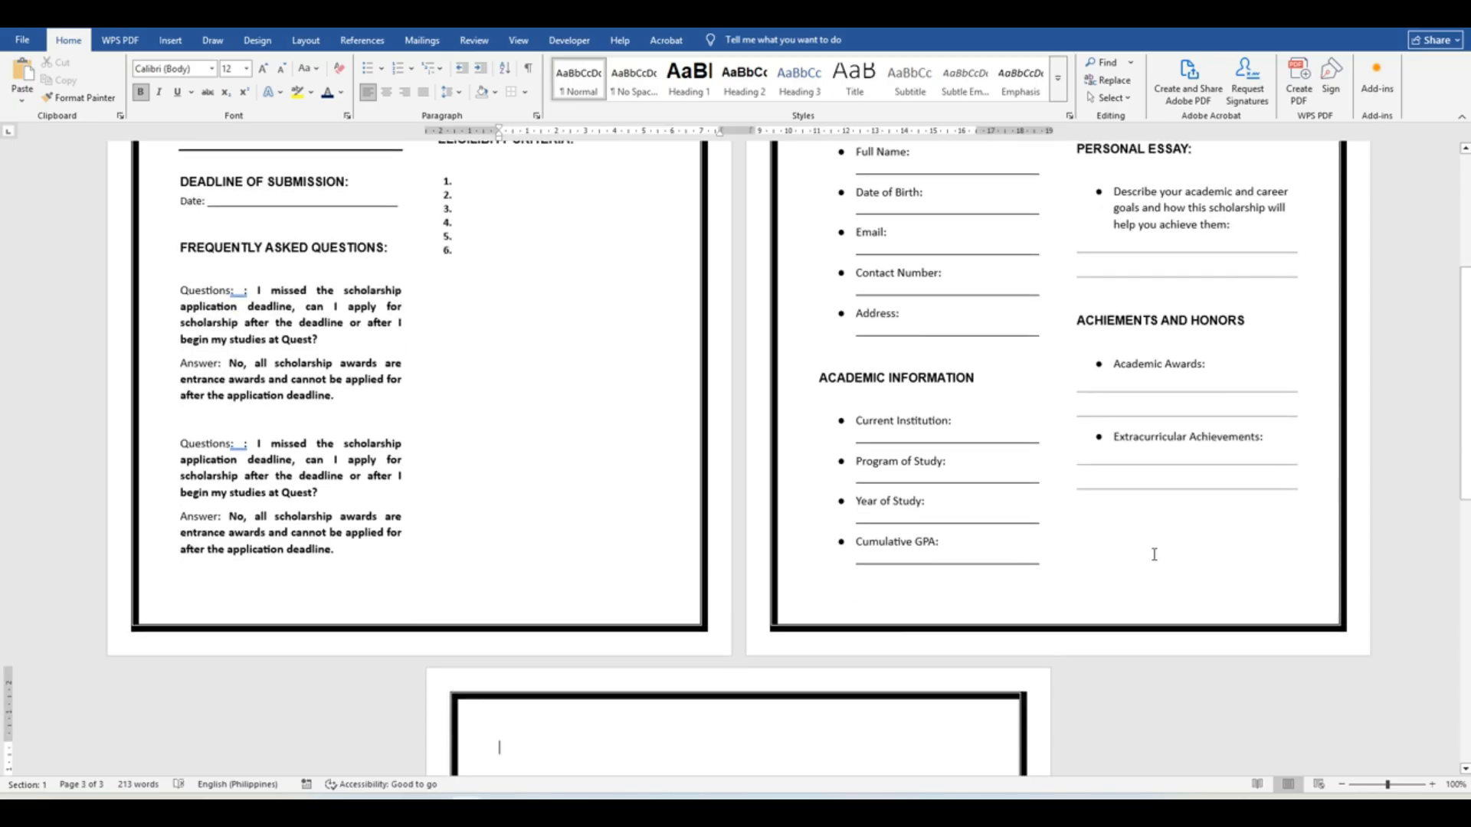
# - Add a "REFERENCES:" heading in Heading 2 style at the start of page three, with an empty line below it
pyautogui.scroll(-5, 761, 551)
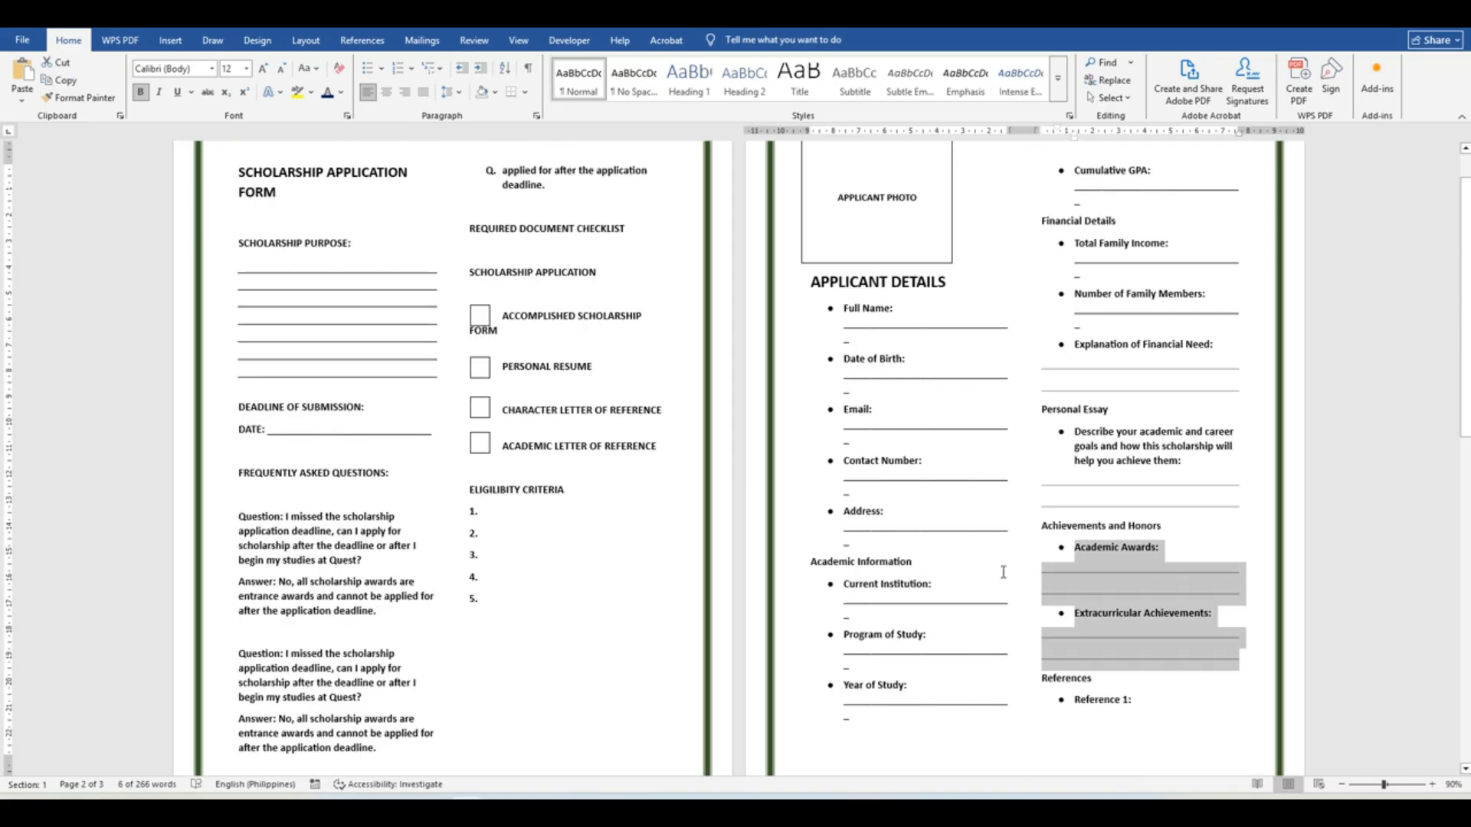
pyautogui.scroll(-3, 1003, 573)
pyautogui.click(1026, 490)
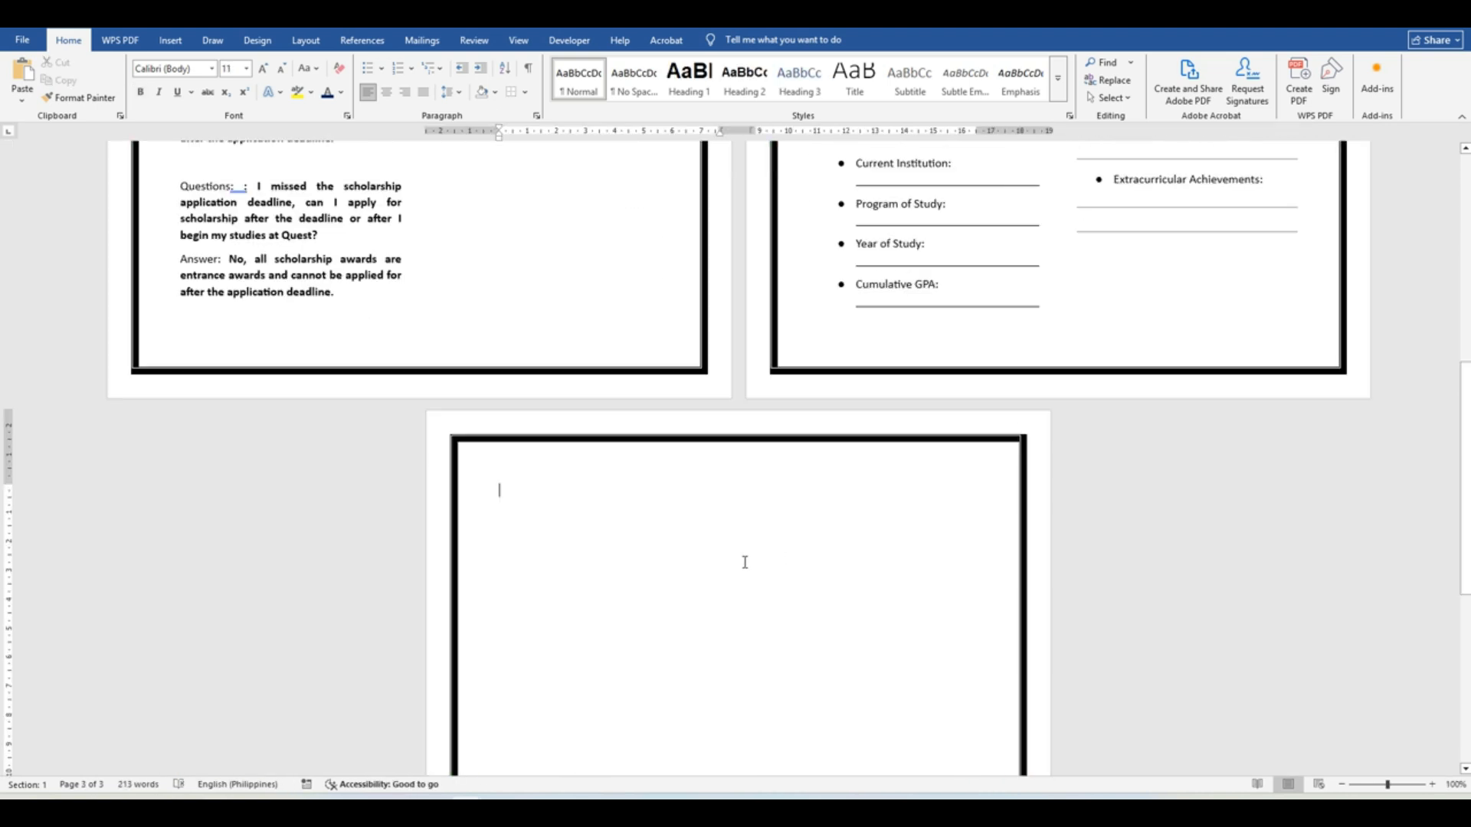
pyautogui.write('REFERENCES:')
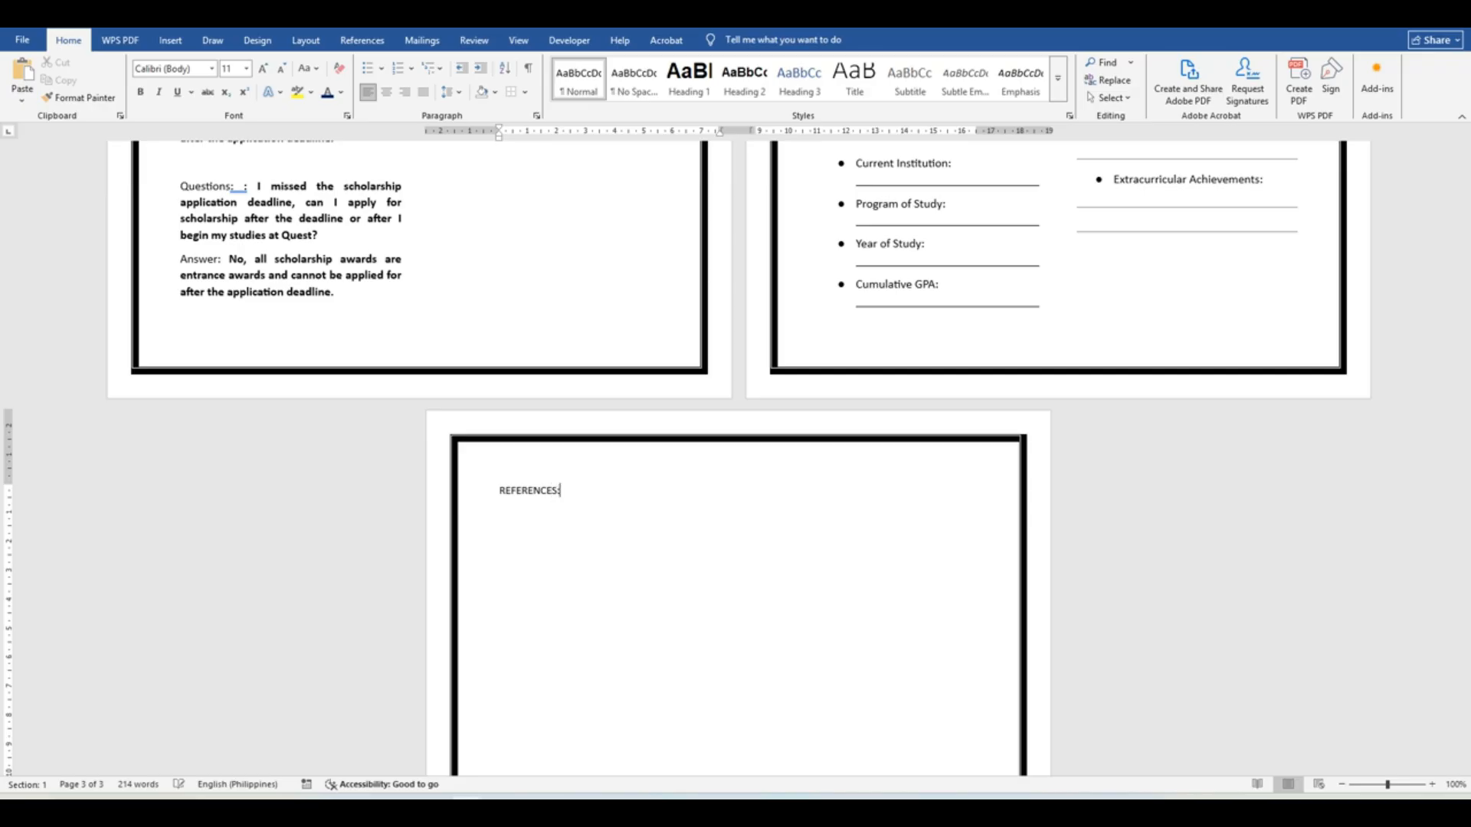
pyautogui.moveTo(575, 490); pyautogui.dragTo(499, 492)
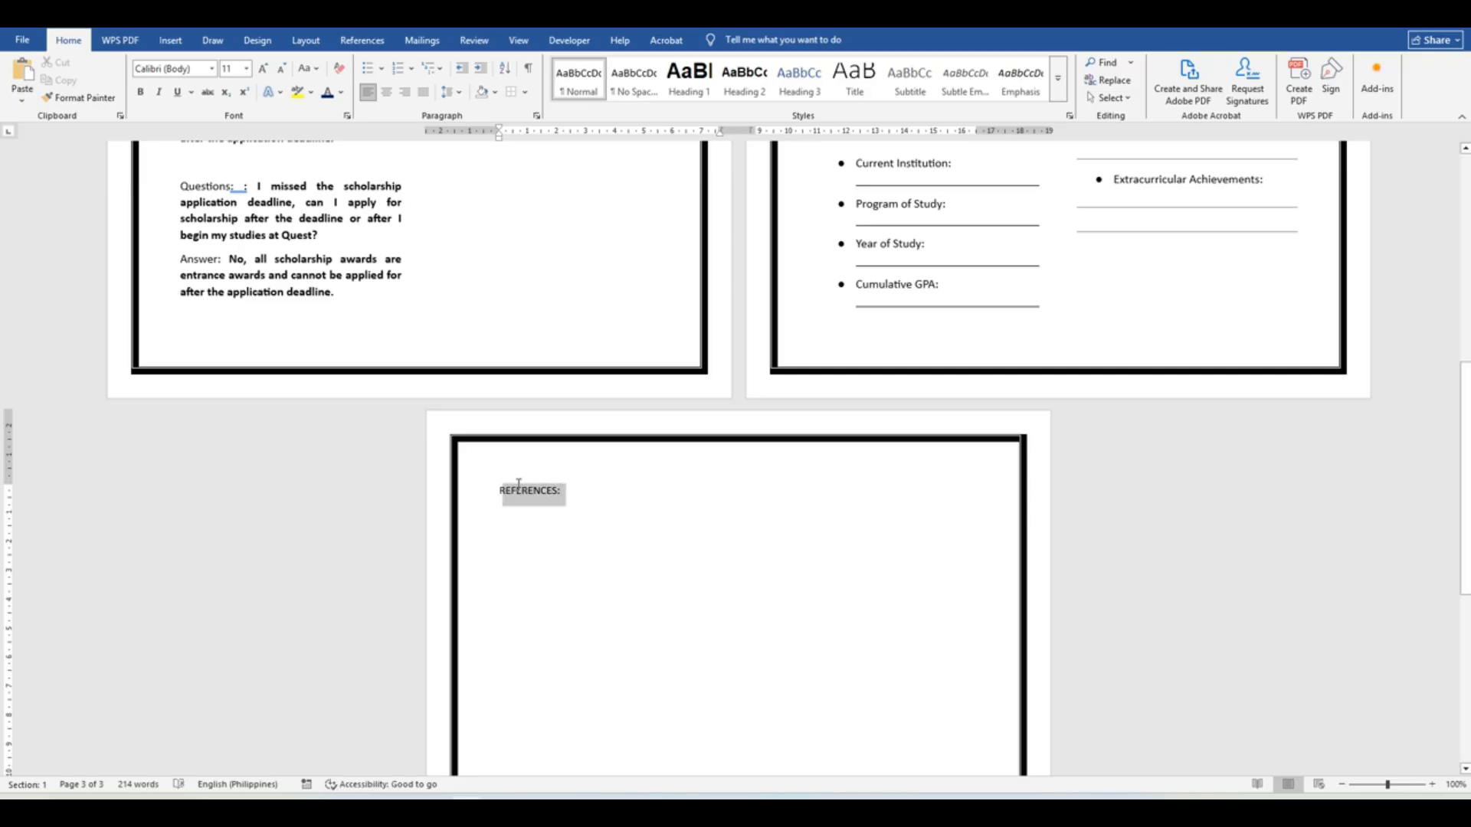
pyautogui.click(744, 77)
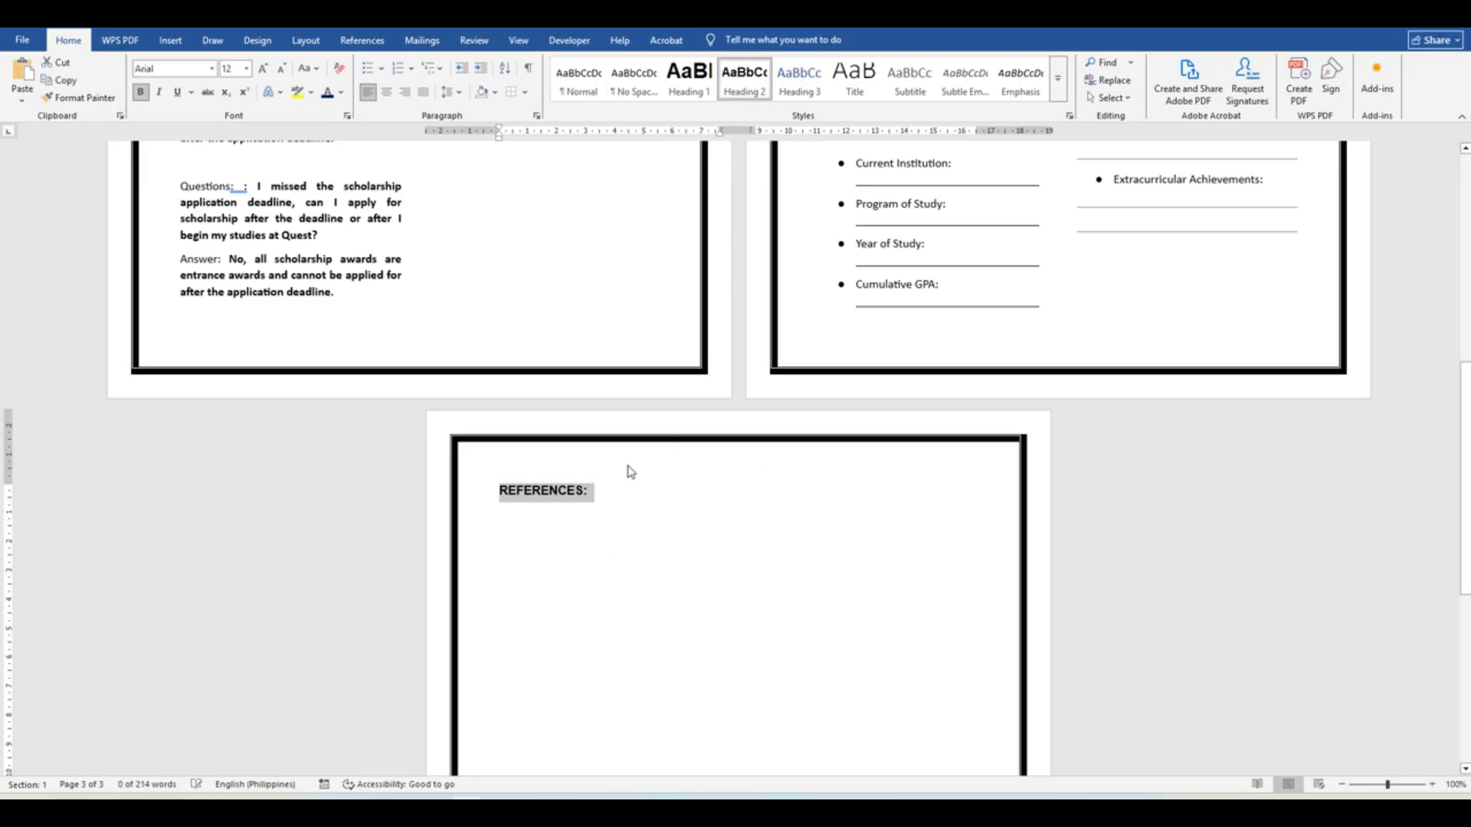
pyautogui.click(610, 494)
pyautogui.press('Return')
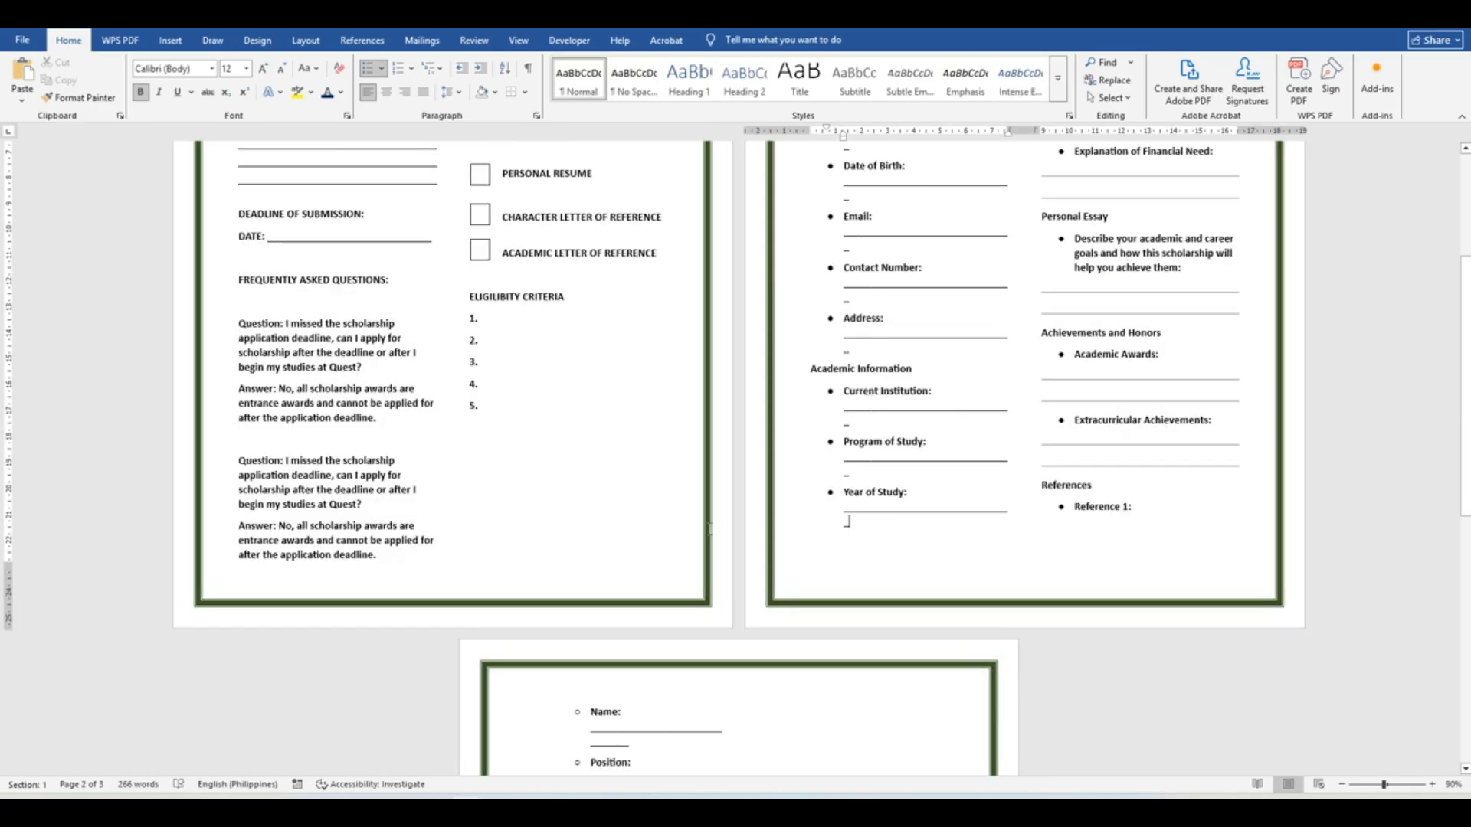
# - Copy the Reference 1 and Reference 2 fields from the template under "REFERENCES:", making the last Contact Information field a sub-bullet
pyautogui.scroll(-5, 708, 529)
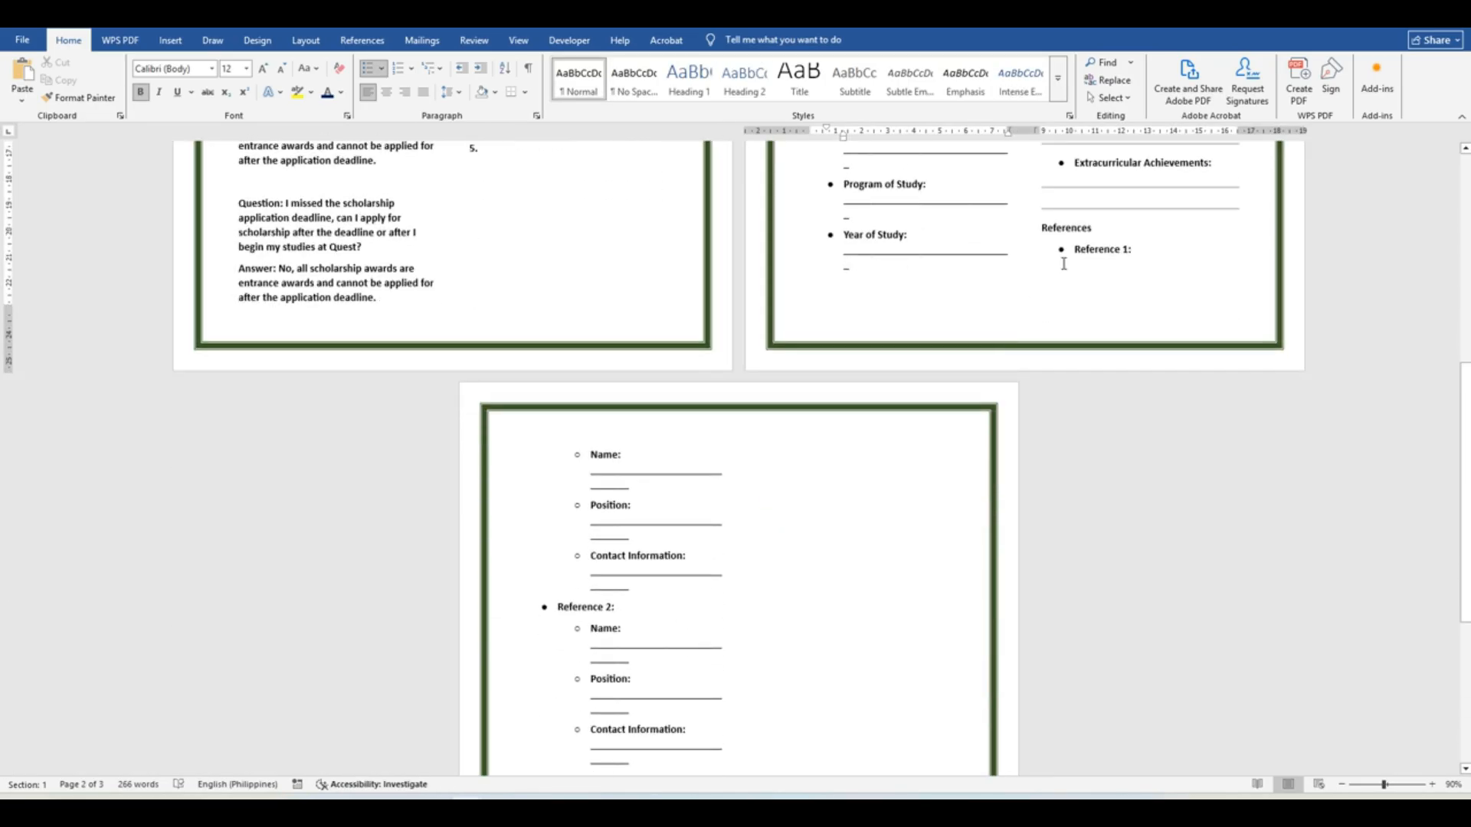
pyautogui.moveTo(1085, 256)
pyautogui.mouseDown()
pyautogui.moveTo(848, 453)
pyautogui.moveTo(834, 774)
pyautogui.moveTo(830, 575)
pyautogui.mouseUp()
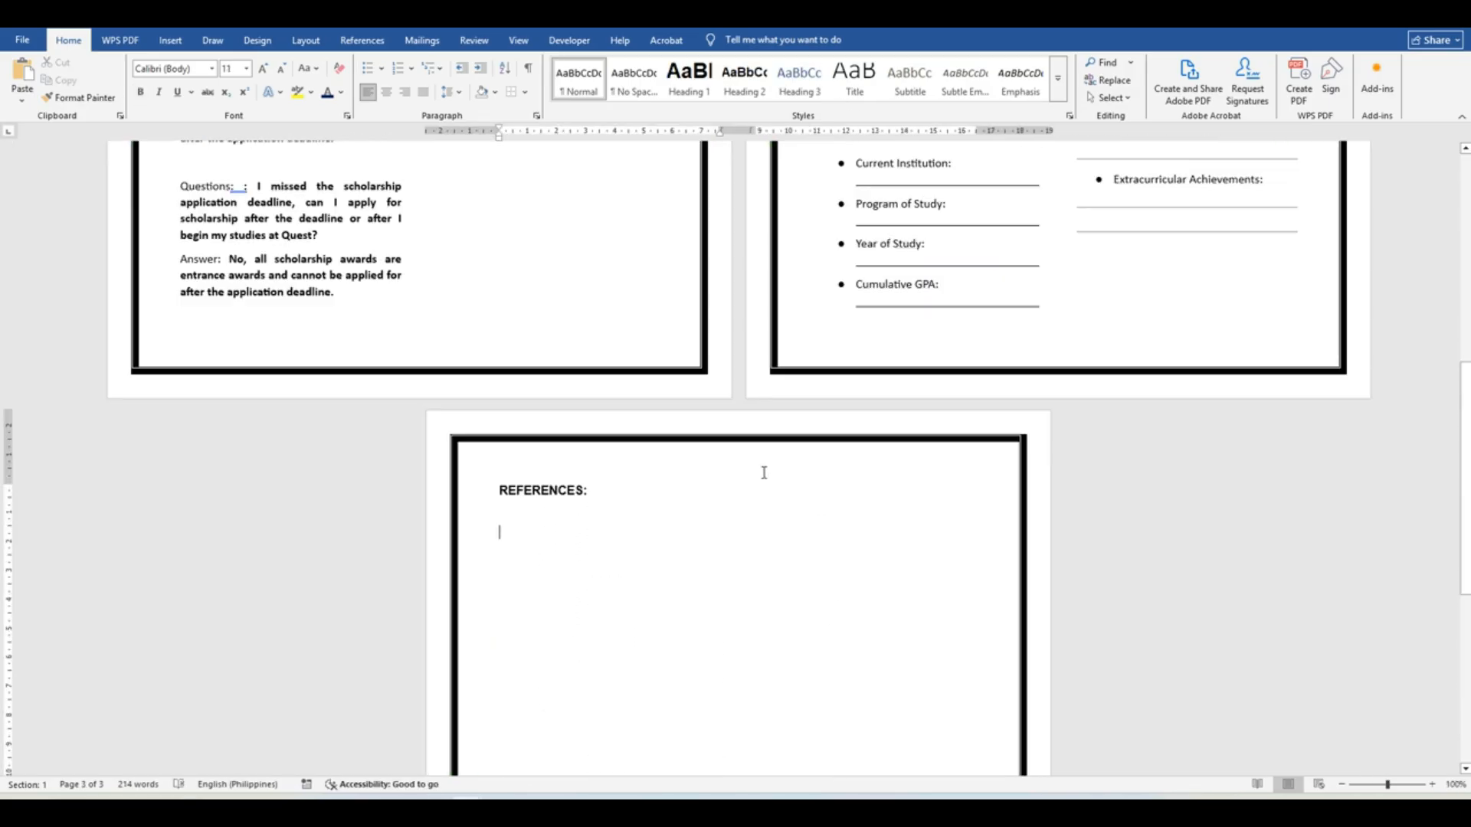
pyautogui.hotkey('ctrl', 'v')
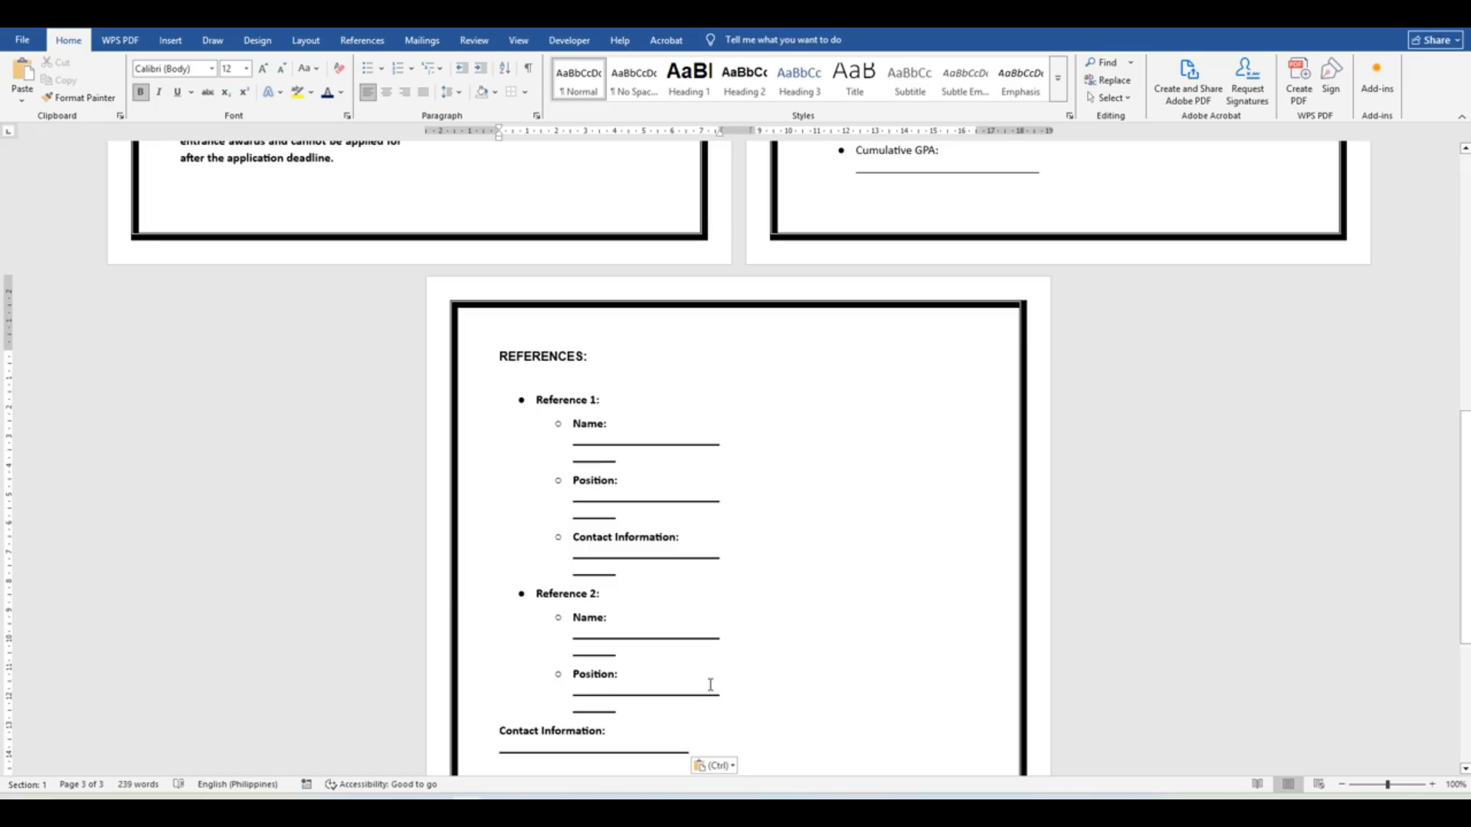
pyautogui.press('BackSpace')
pyautogui.press('Return')
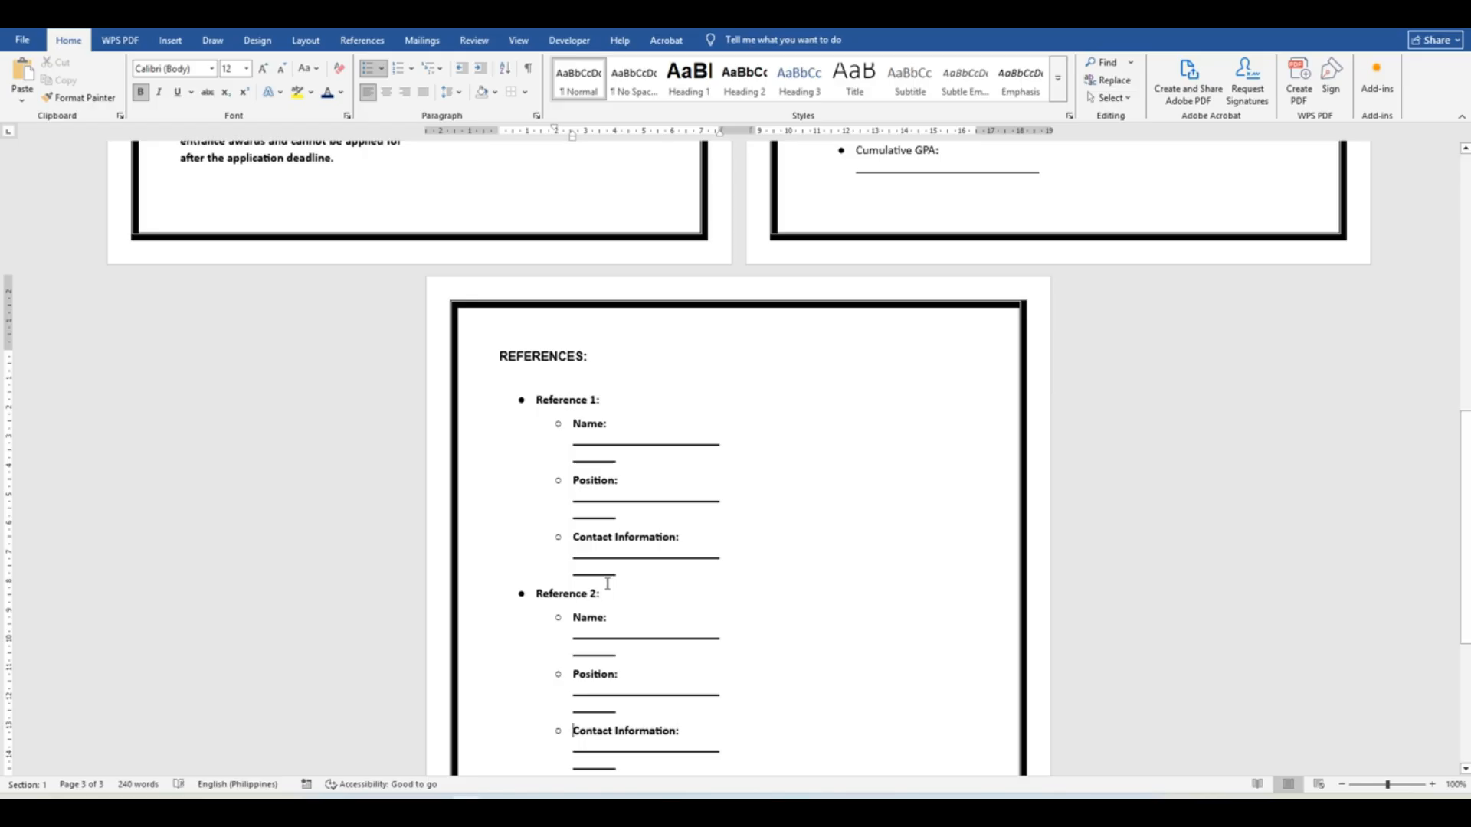
# - Delete the stray short underscores below the Name, Position and Contact Information lines of both references
pyautogui.scroll(-5, 627, 590)
pyautogui.moveTo(617, 240); pyautogui.dragTo(571, 239)
pyautogui.press('BackSpace')
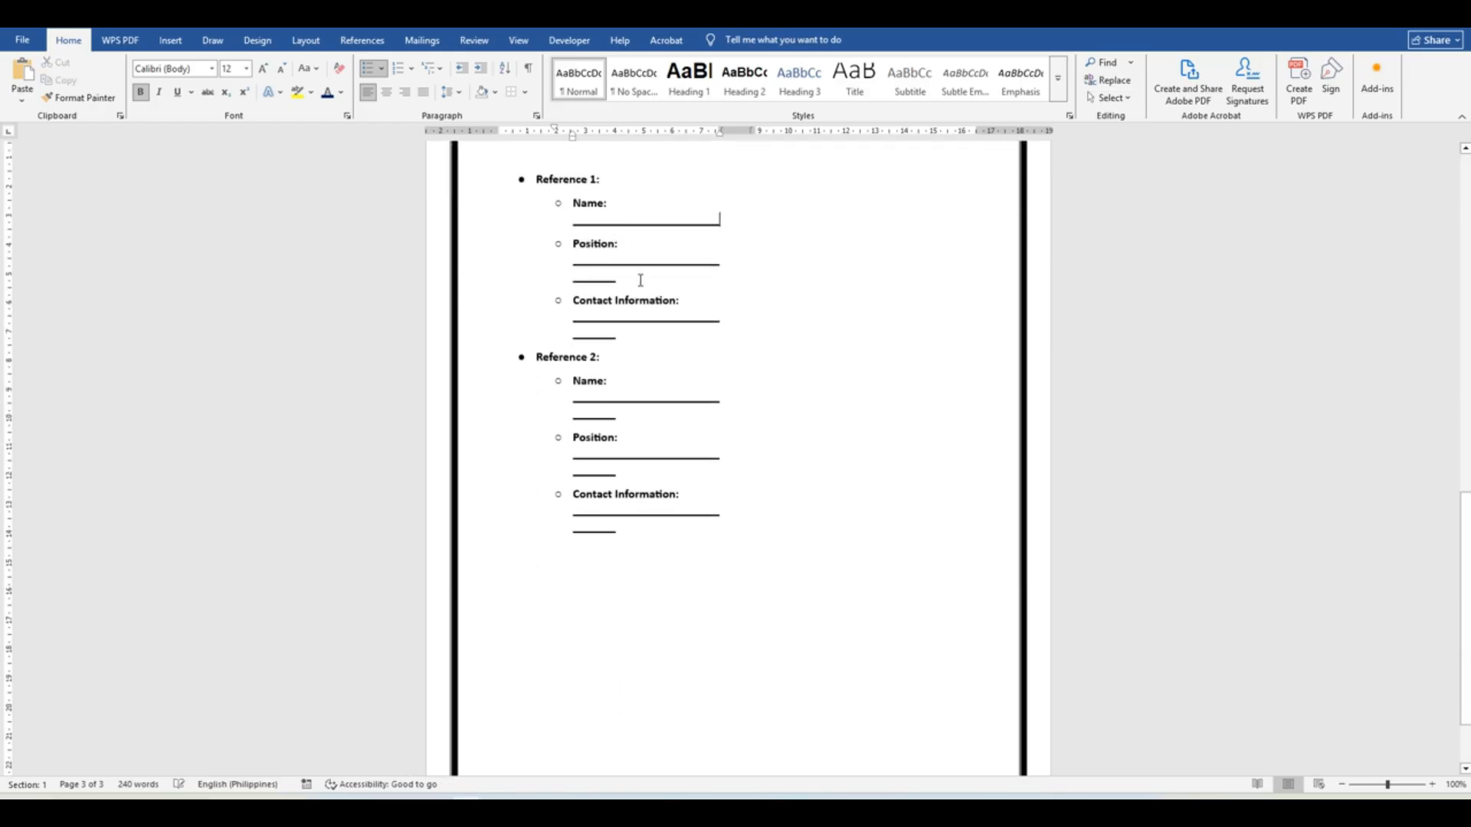
pyautogui.moveTo(634, 280); pyautogui.dragTo(573, 281)
pyautogui.press('BackSpace')
pyautogui.moveTo(633, 319); pyautogui.dragTo(573, 321)
pyautogui.press('BackSpace')
pyautogui.moveTo(620, 385); pyautogui.dragTo(573, 383)
pyautogui.press('BackSpace')
pyautogui.moveTo(617, 426); pyautogui.dragTo(570, 427)
pyautogui.press('BackSpace')
pyautogui.moveTo(624, 468); pyautogui.dragTo(529, 178)
pyautogui.press('BackSpace')
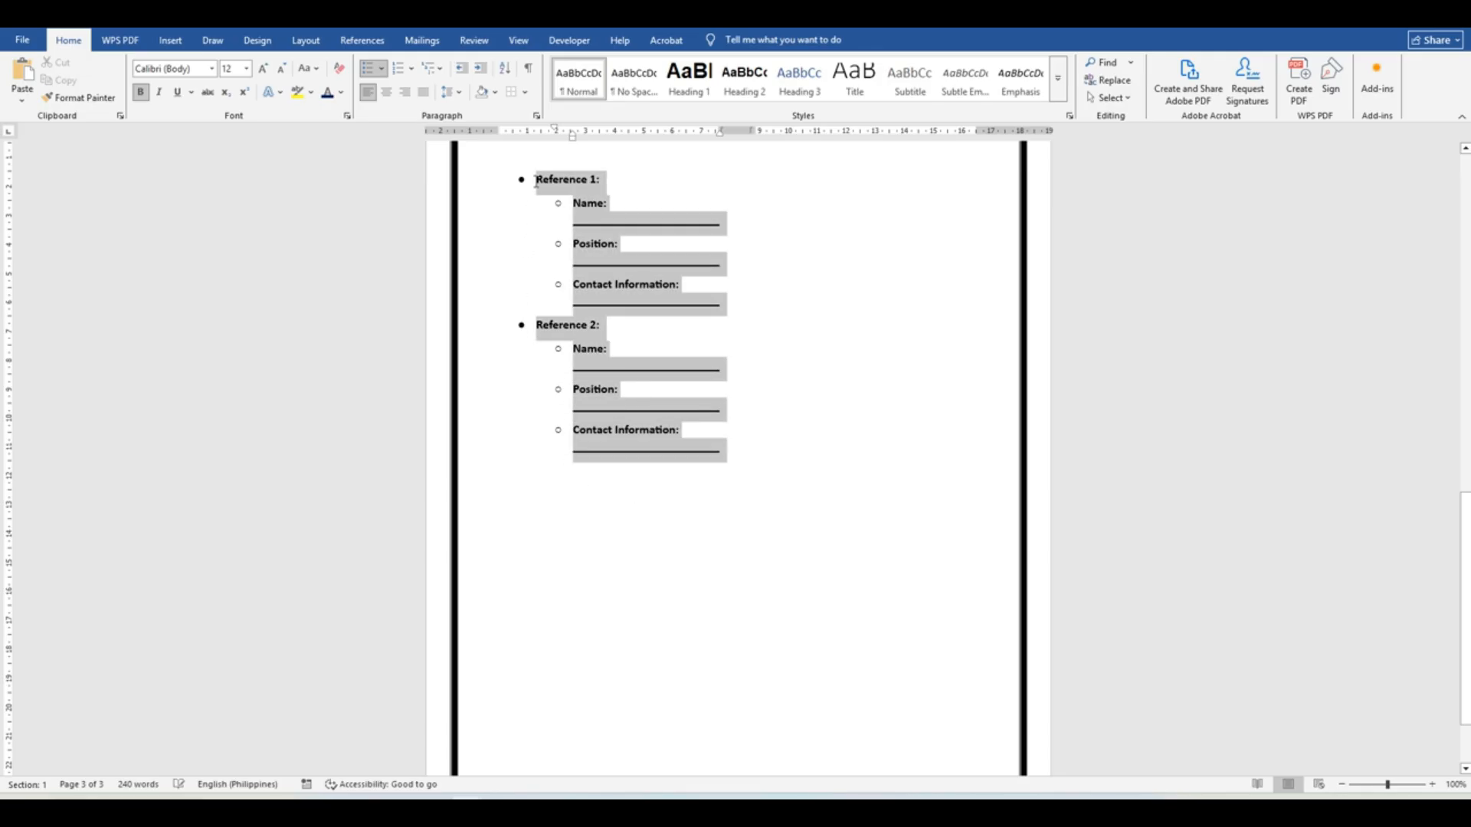
# - Duplicate the whole Reference 2 block directly below itself and renumber the copy as "Reference 3:"
pyautogui.click(732, 451)
pyautogui.moveTo(727, 458); pyautogui.dragTo(559, 341)
pyautogui.hotkey('ctrl', 'c')
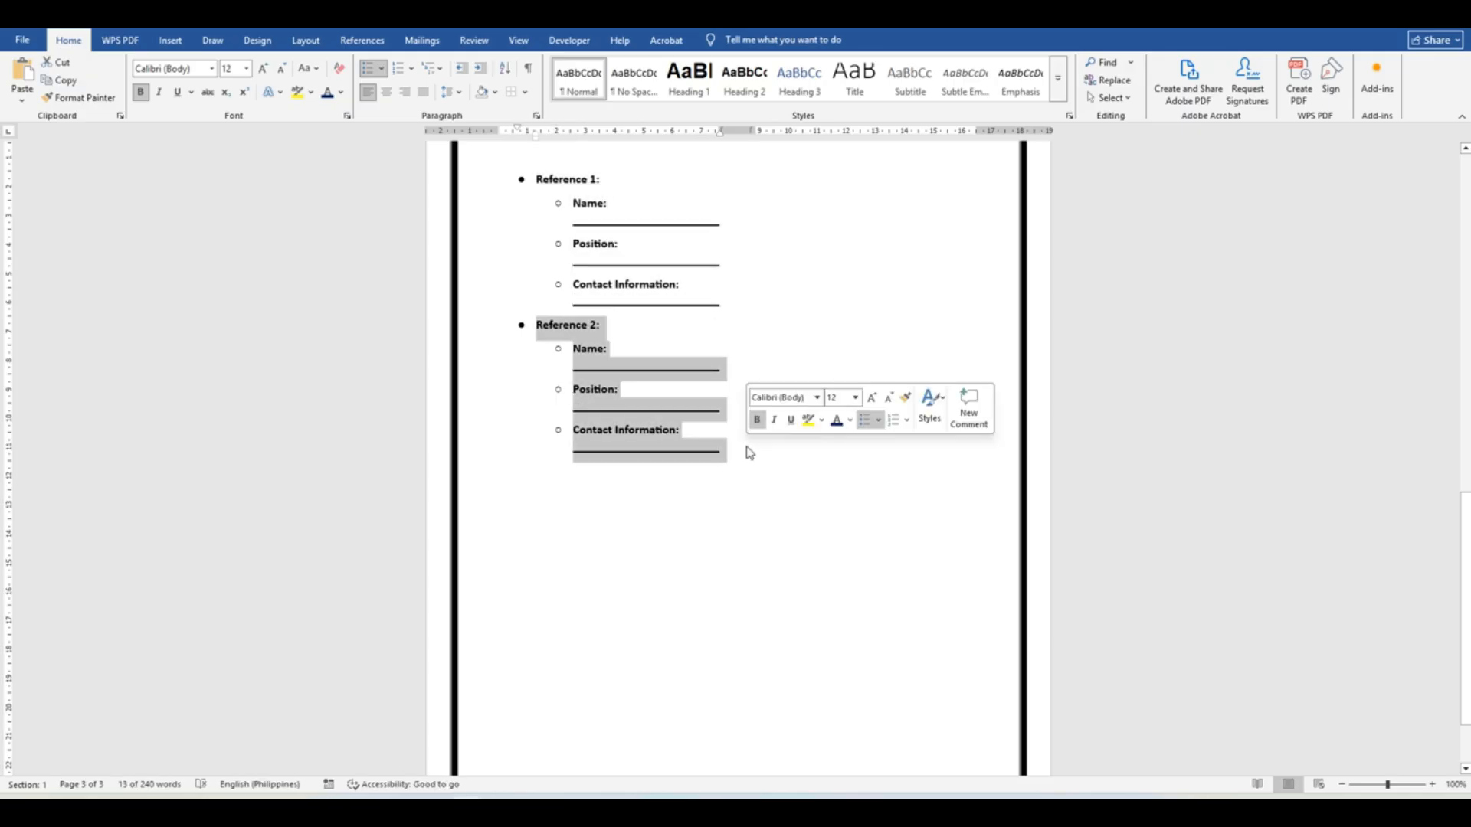
pyautogui.click(747, 446)
pyautogui.hotkey('ctrl', 'v')
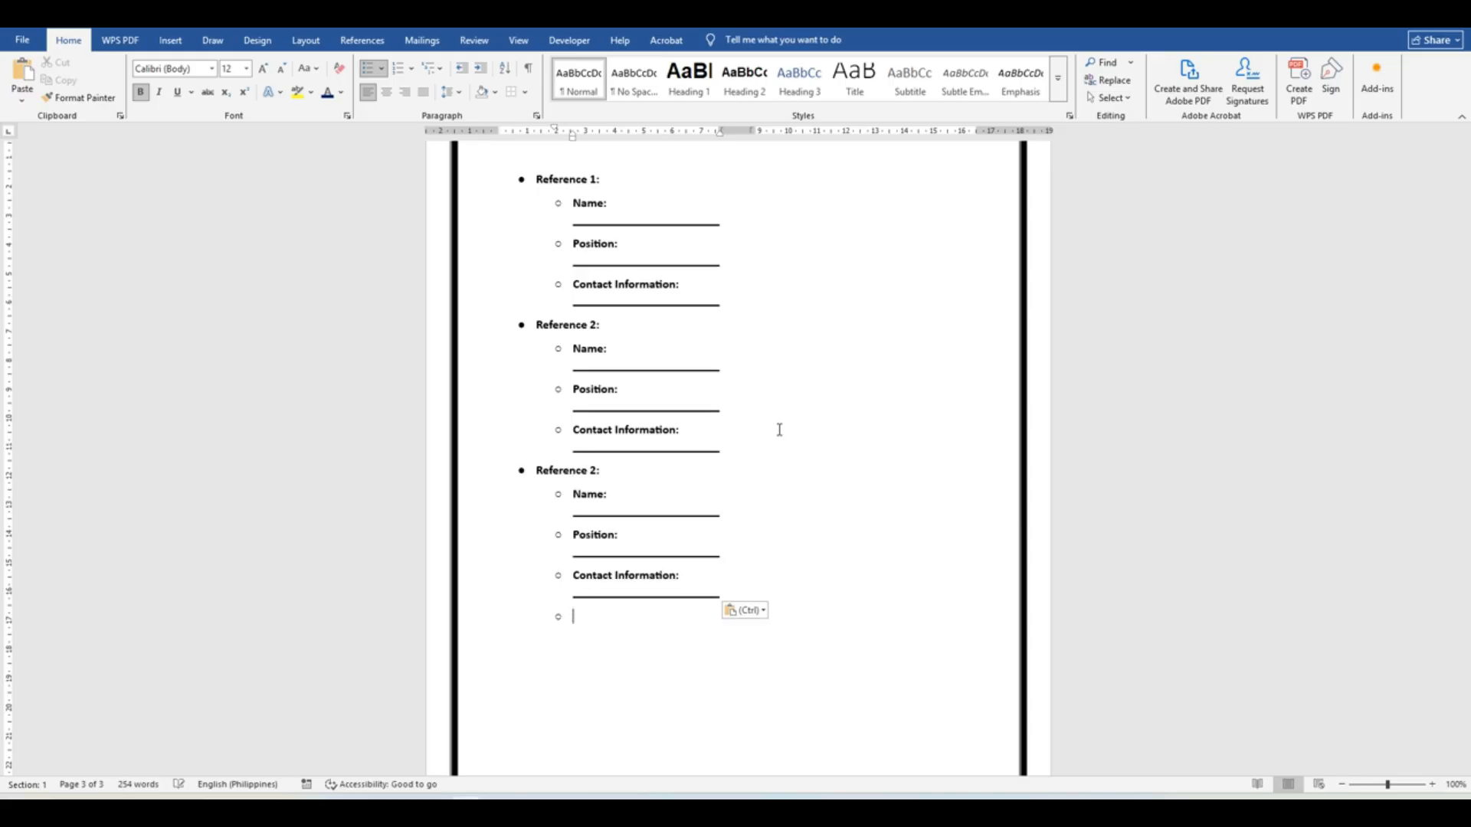
pyautogui.click(604, 470)
pyautogui.press('BackSpace')
# - Turn the empty sub-bullet below Reference 3 into a blank line and start an unindented, unbulleted line beneath it
pyautogui.click(624, 619)
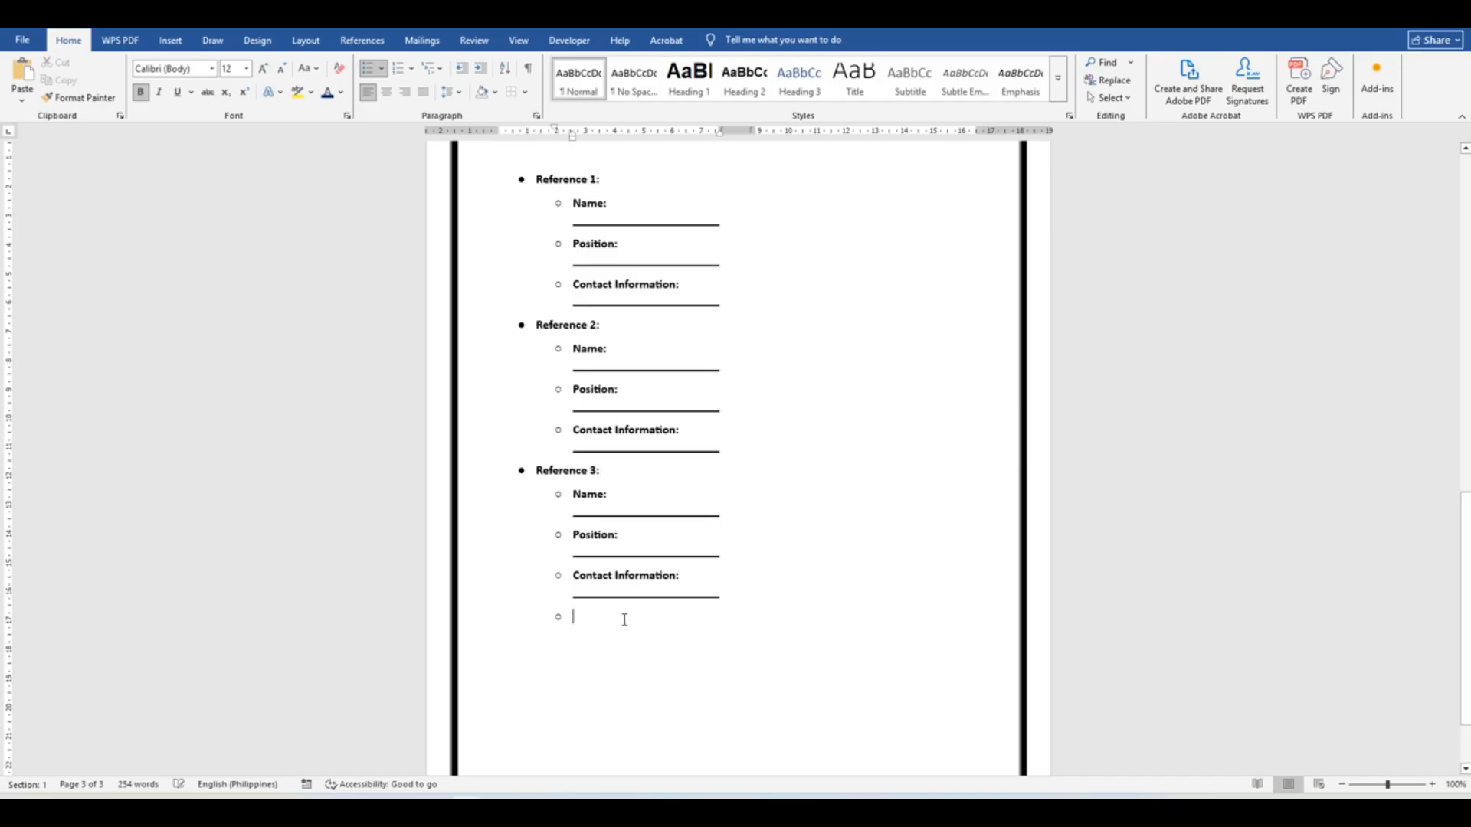
pyautogui.press('Return')
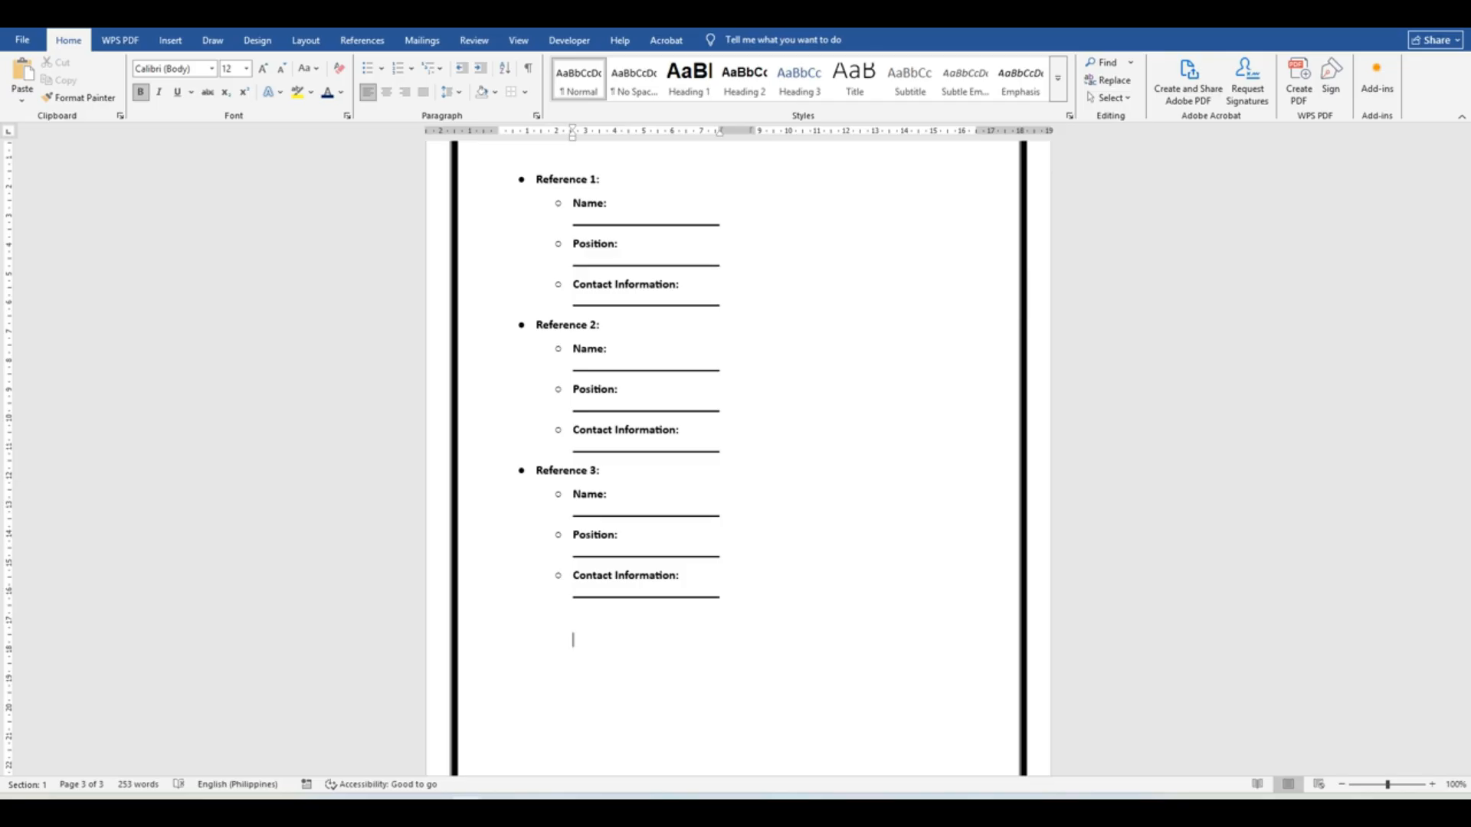
pyautogui.press('BackSpace')
pyautogui.press('BackSpace')
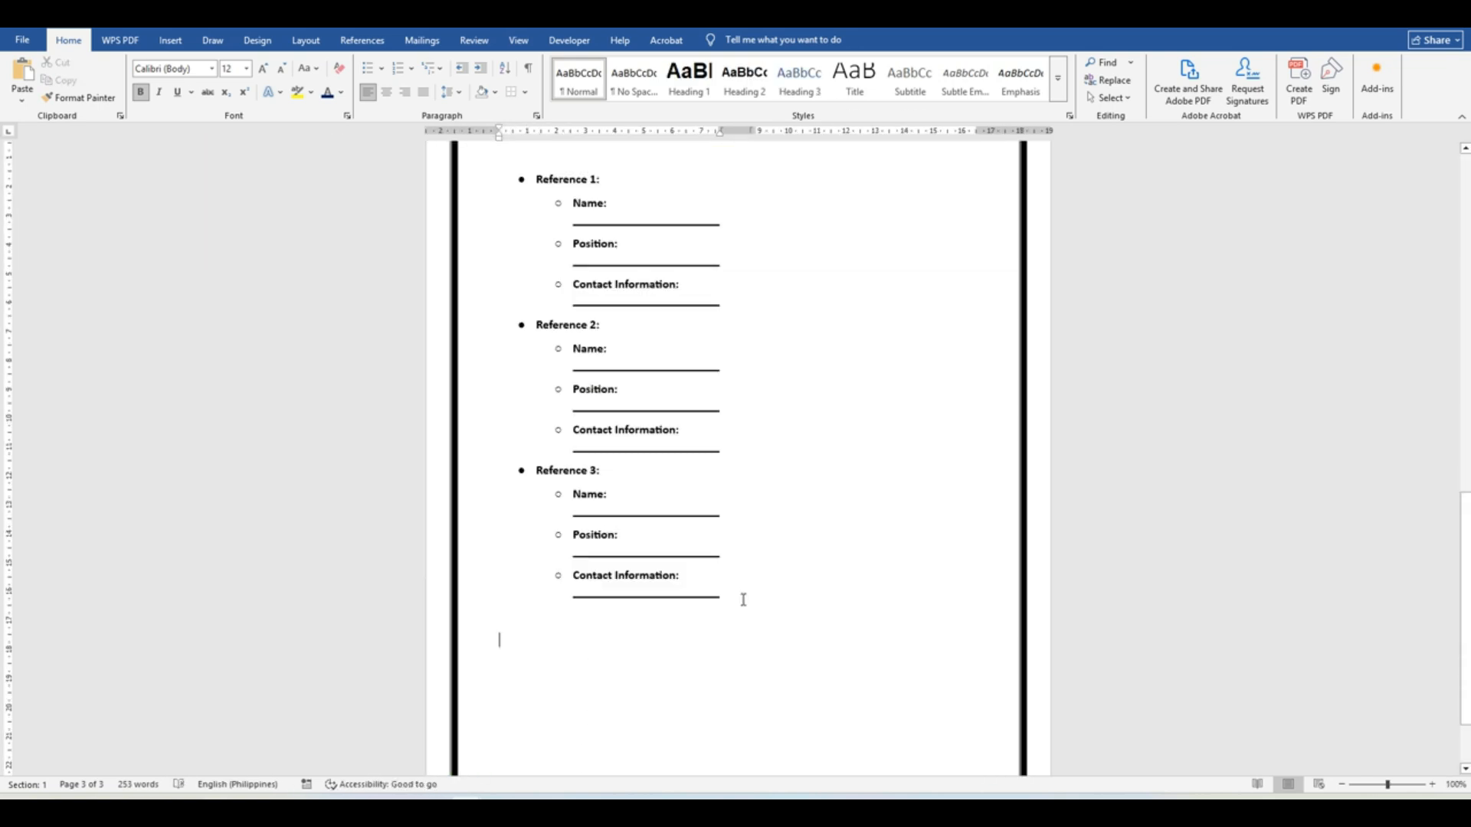
# - Enter the bold line "DECLARATION AND SIGNATURE:" below the Reference 3 fields, with an empty line below it
pyautogui.write('DECAL')
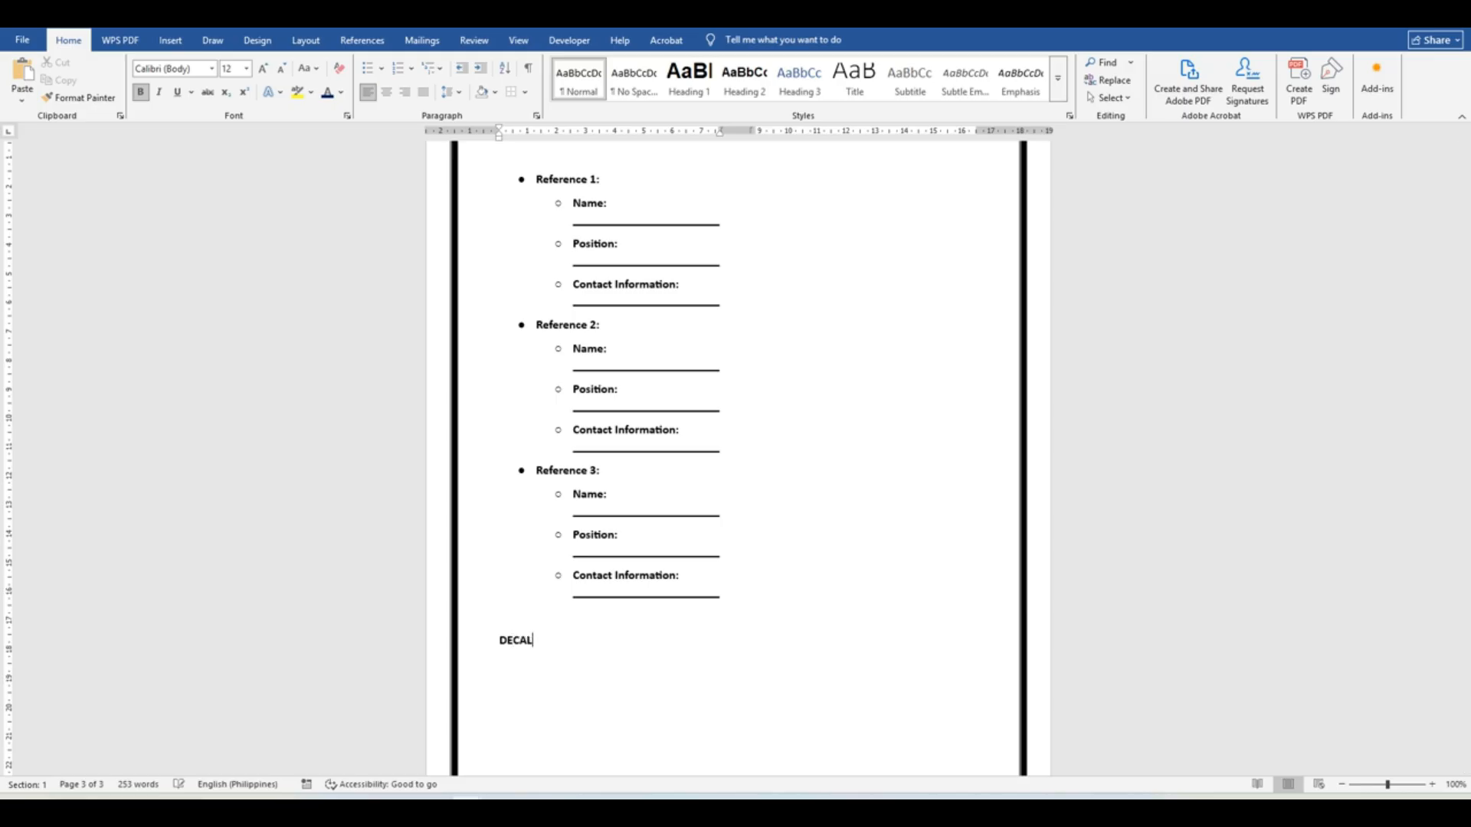
pyautogui.write('CLAT')
pyautogui.write('ON AND S')
pyautogui.write('IGNATIURE')
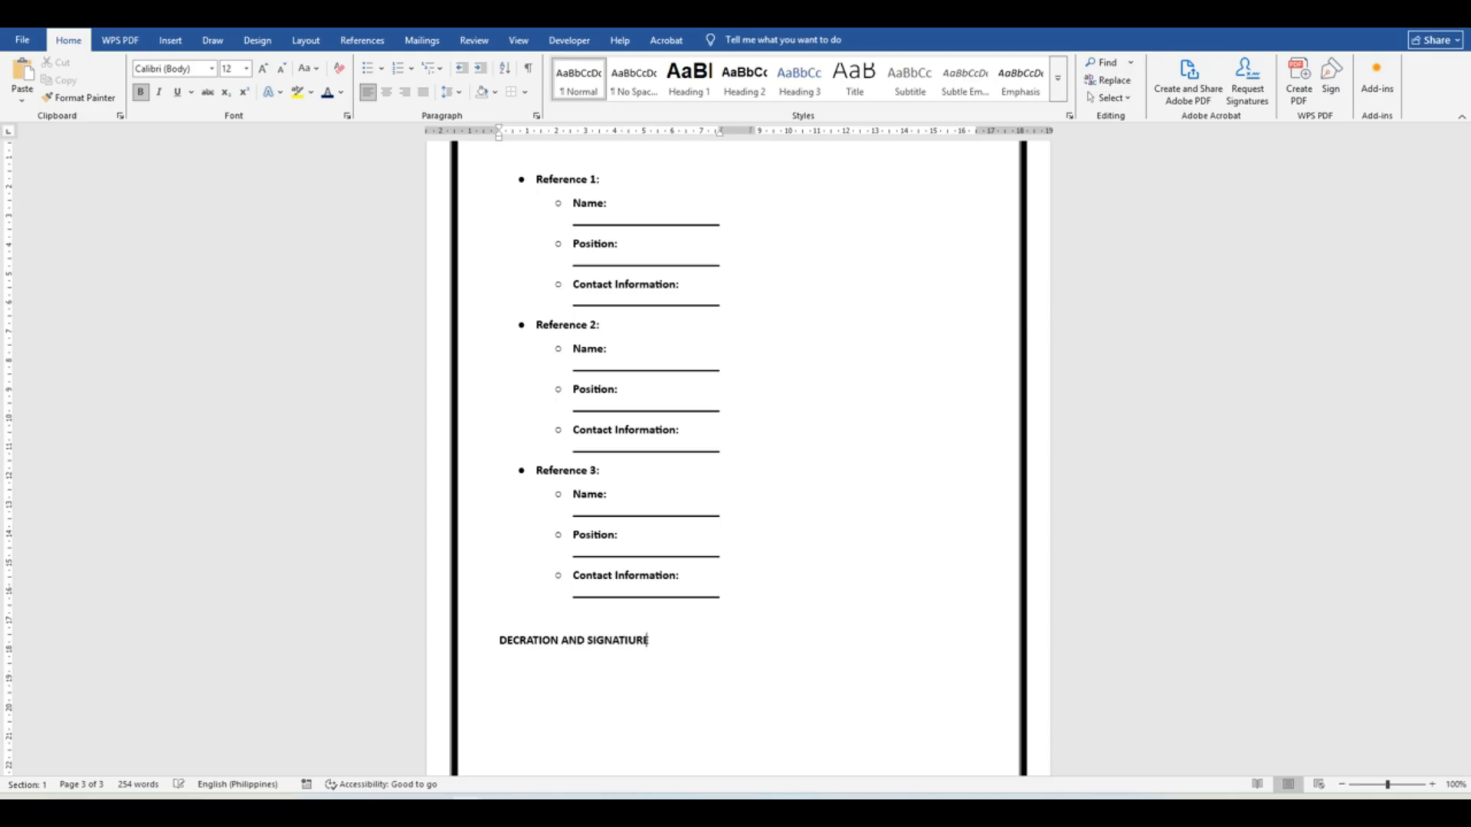
pyautogui.press('BackSpace')
pyautogui.press('BackSpace')
pyautogui.press('BackSpace')
pyautogui.write('URELA')
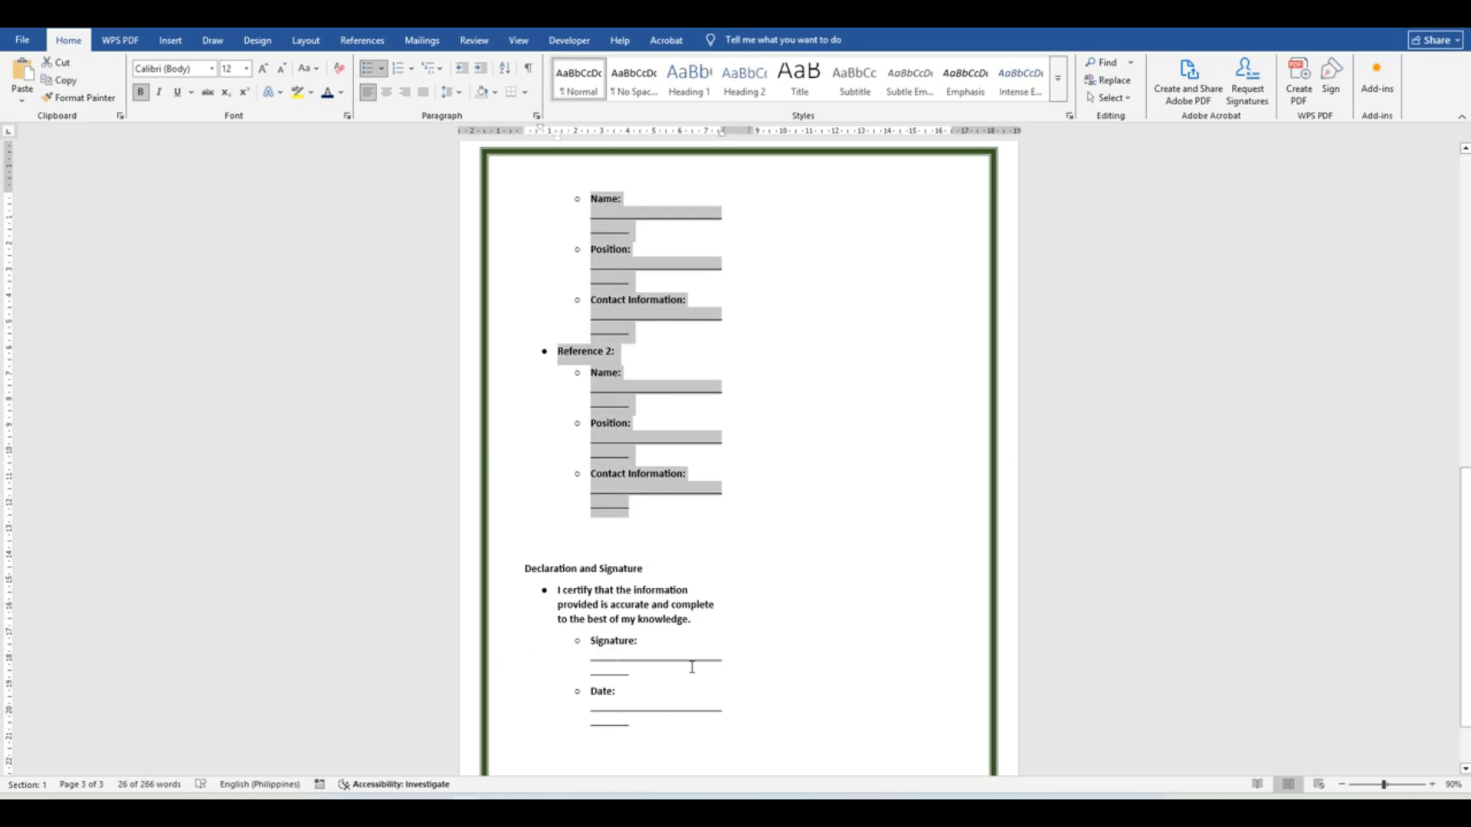
# - Copy the Signature and Date fields with their lines from the template under "DECLARATION AND SIGNATURE:" and remove their bullets and indents
pyautogui.moveTo(663, 728); pyautogui.dragTo(646, 692)
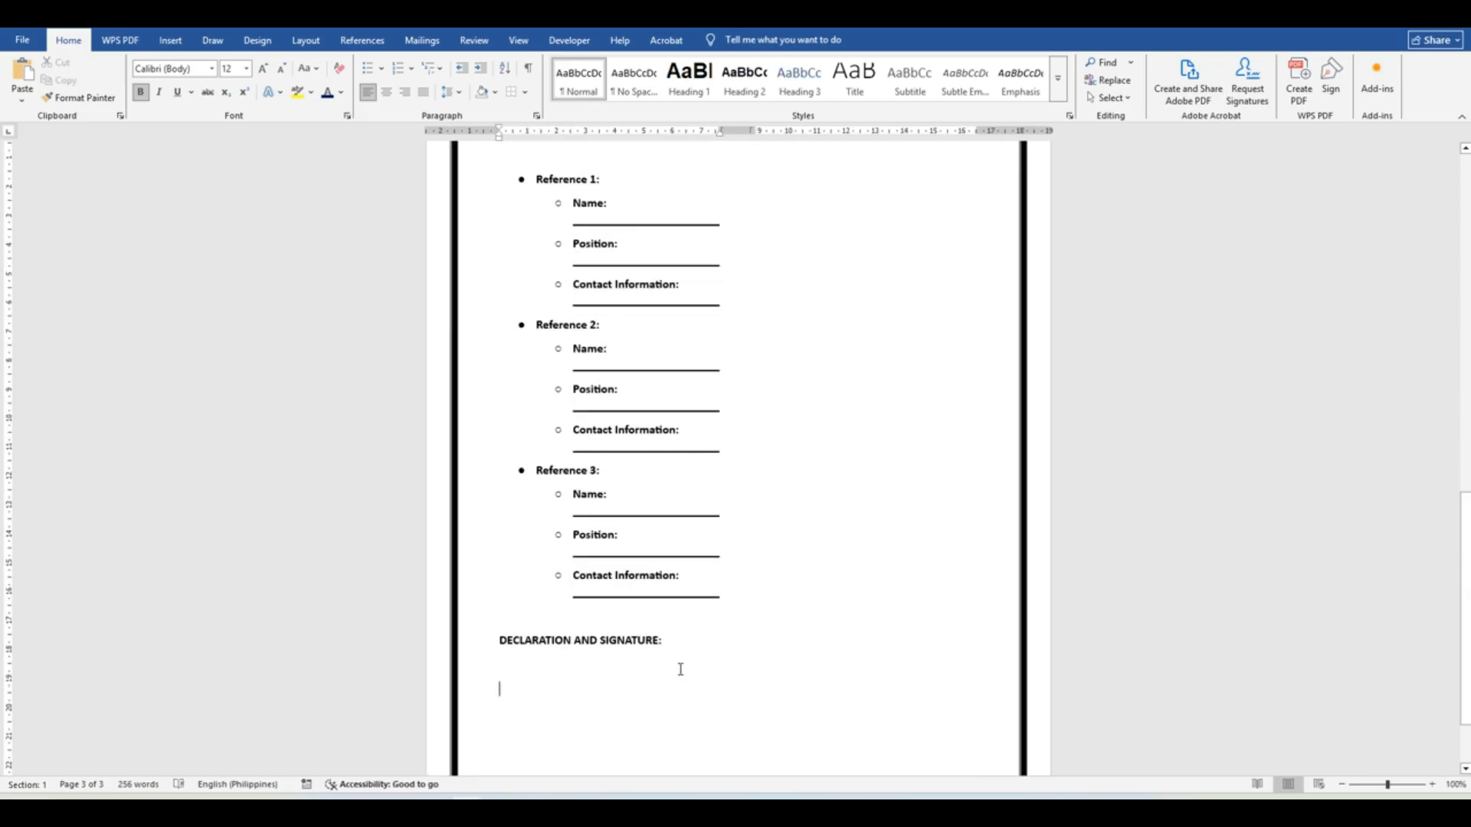
pyautogui.hotkey('ctrl', 'v')
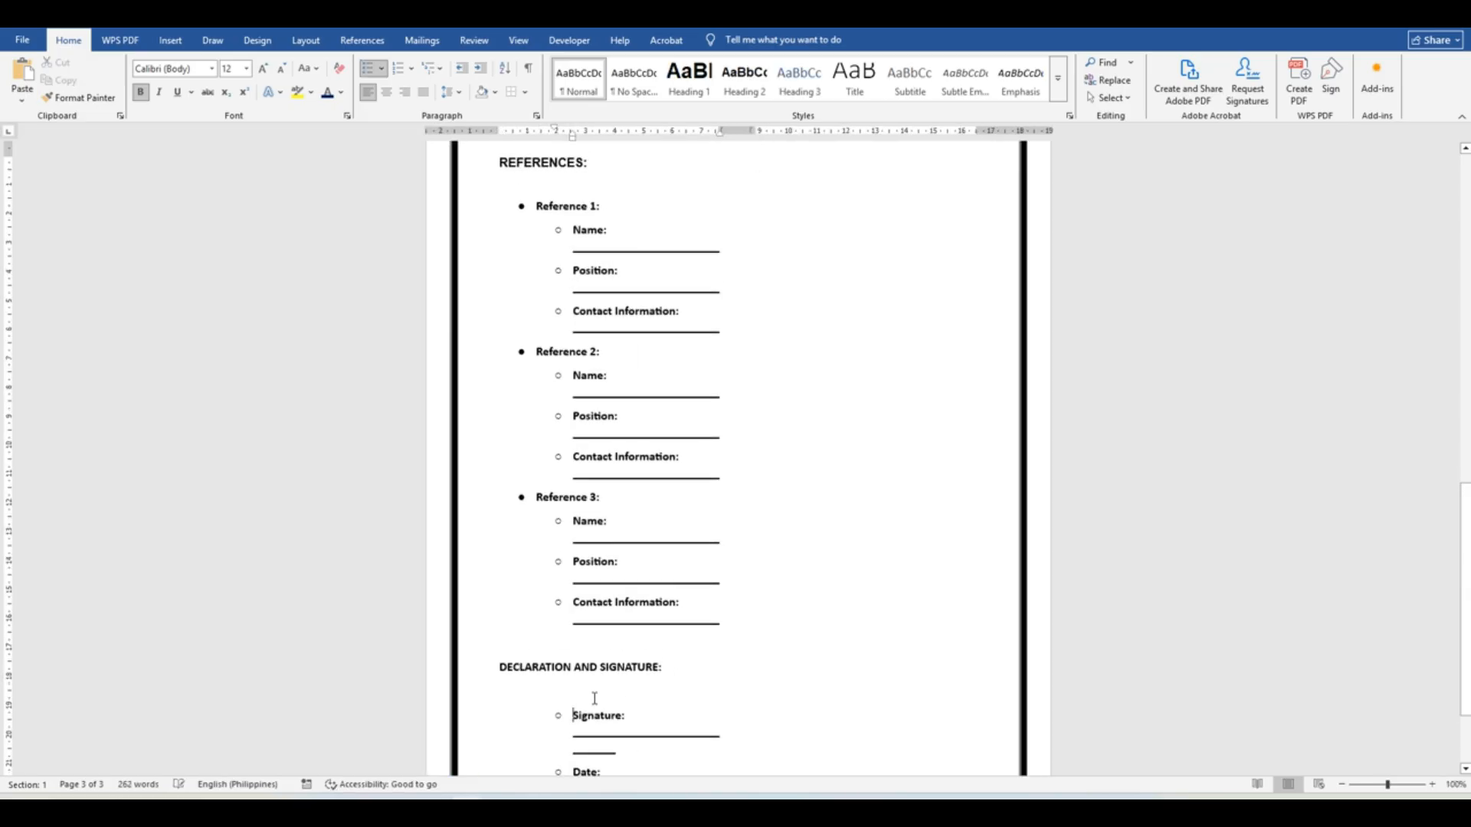
pyautogui.press('BackSpace')
pyautogui.press('BackSpace')
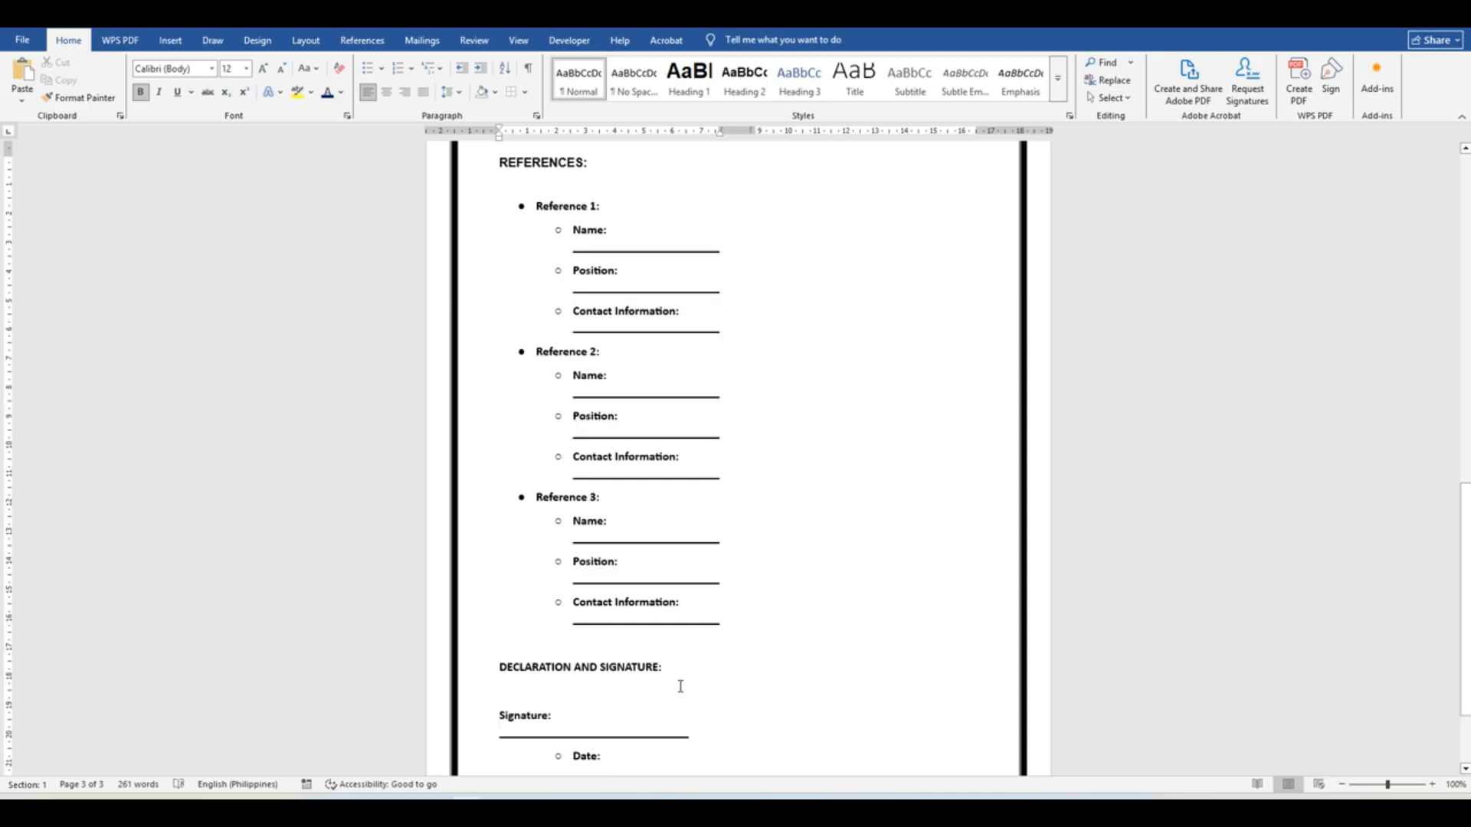
pyautogui.press('Down')
pyautogui.press('BackSpace')
pyautogui.press('BackSpace')
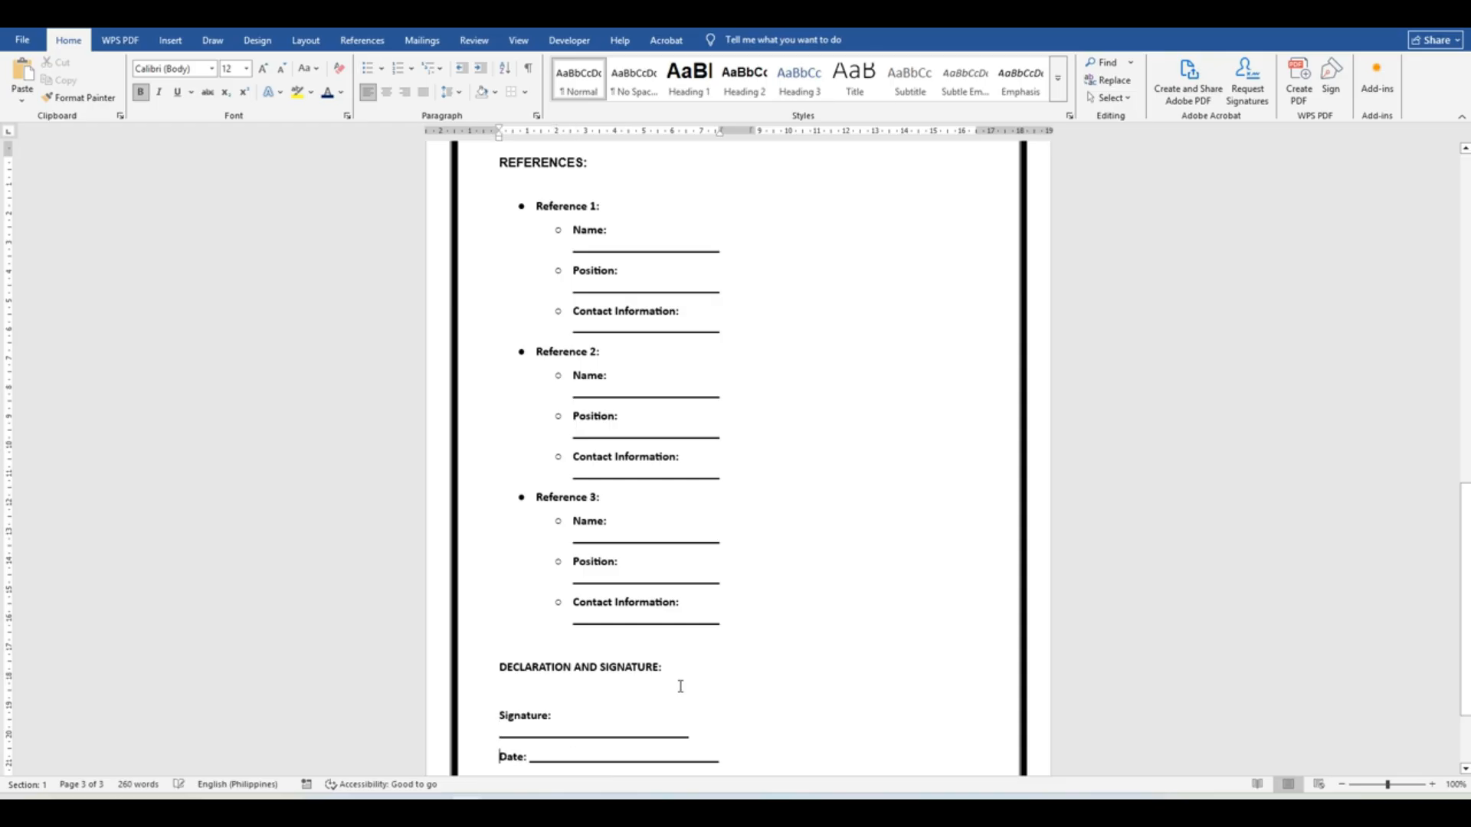
# - Move the signature line into its own paragraph beneath the "Signature:" label in the declaration section
pyautogui.scroll(-1, 681, 687)
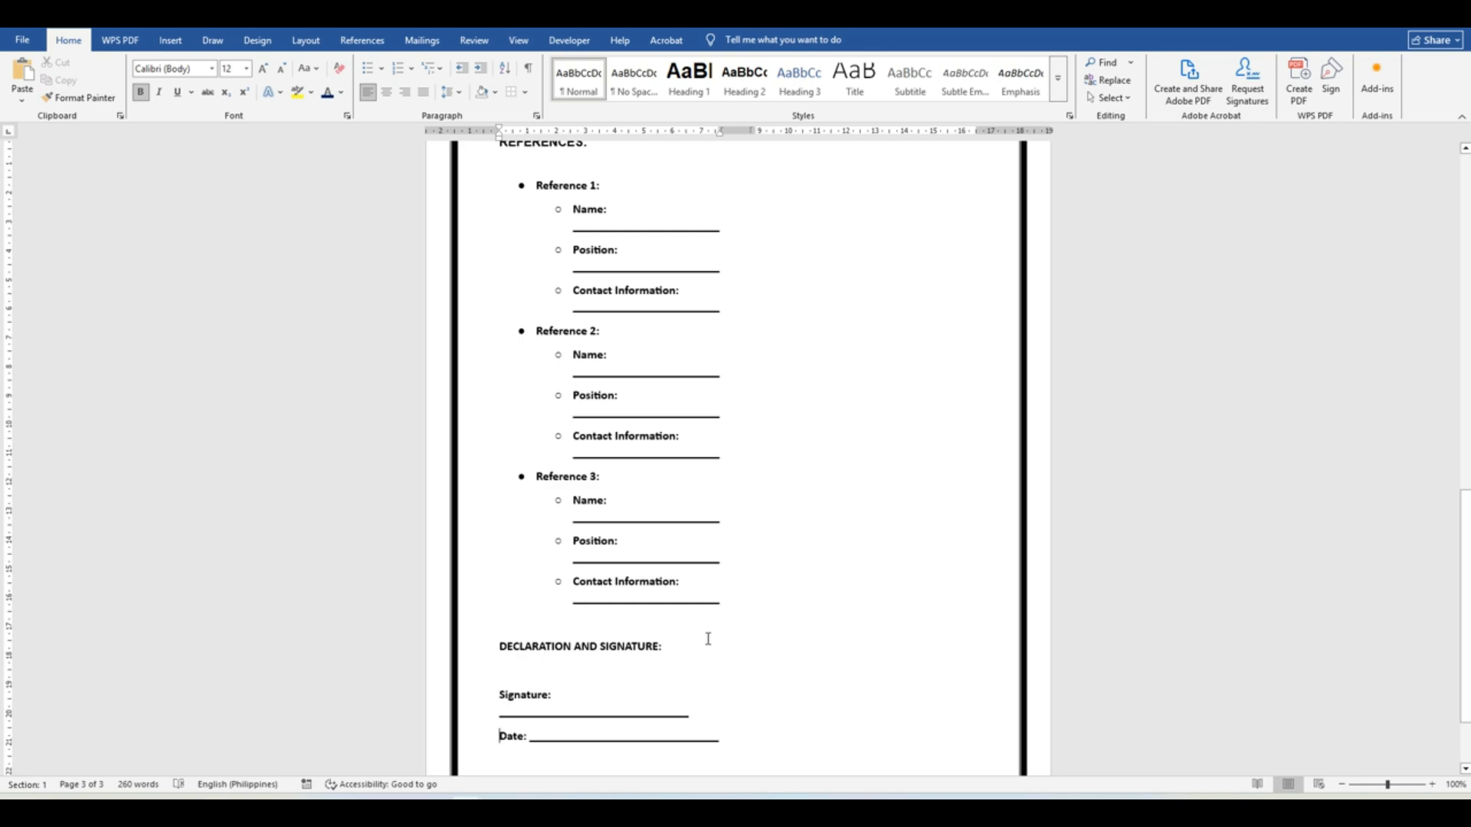
pyautogui.scroll(-3, 708, 639)
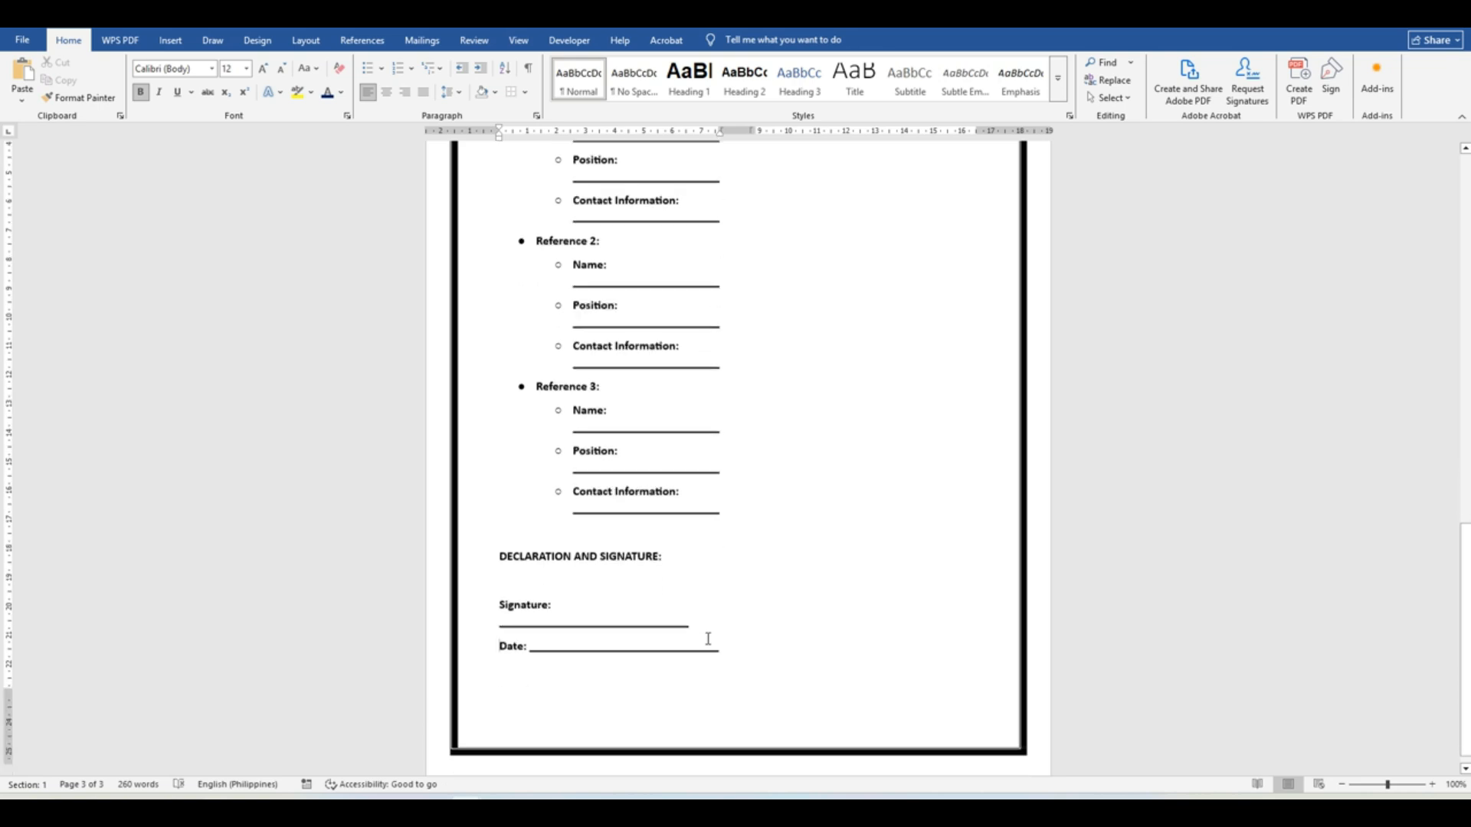
pyautogui.click(577, 587)
pyautogui.press('BackSpace')
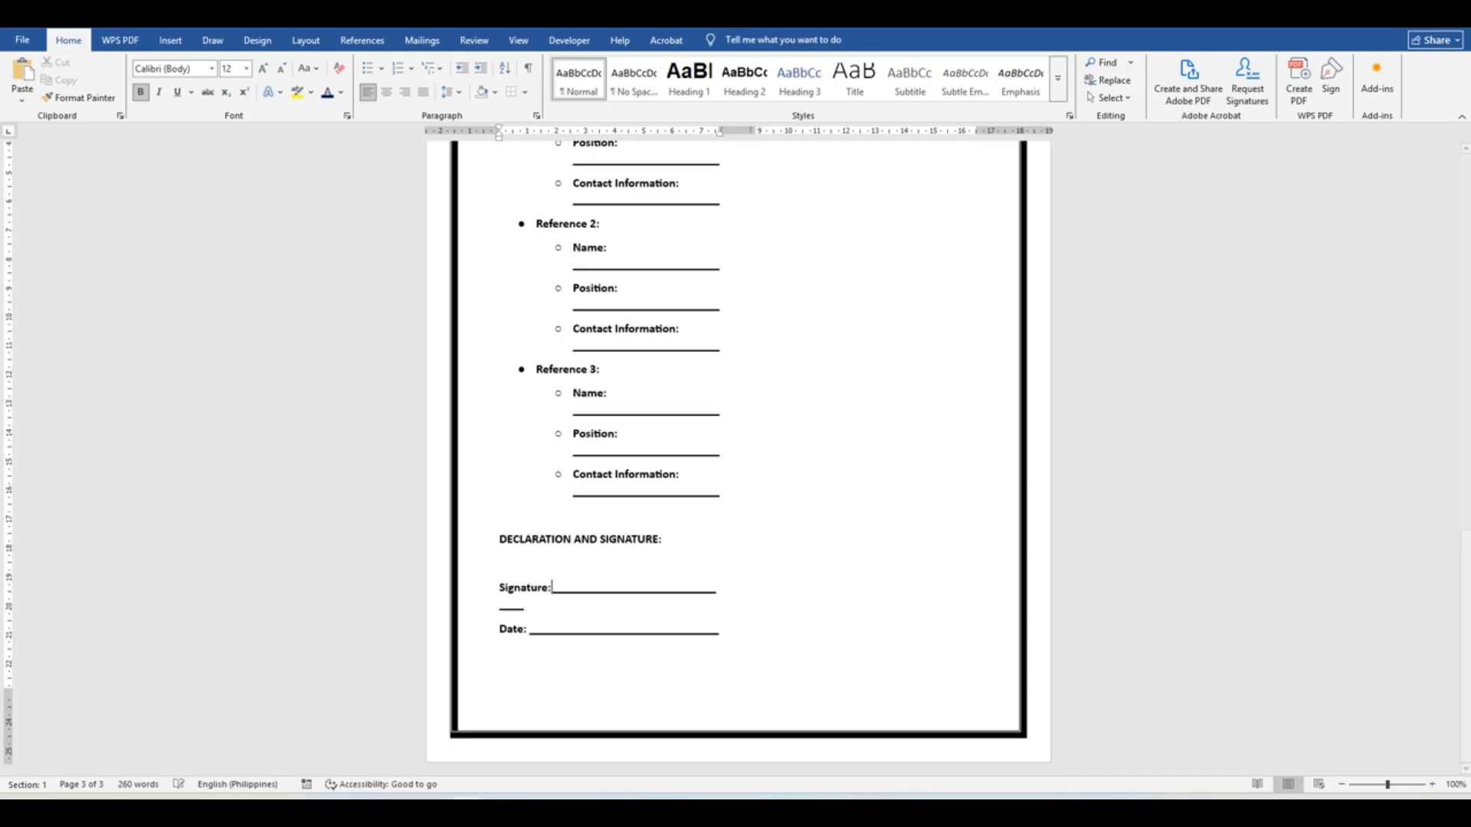
pyautogui.press('Return')
pyautogui.press('BackSpace')
pyautogui.press('Return')
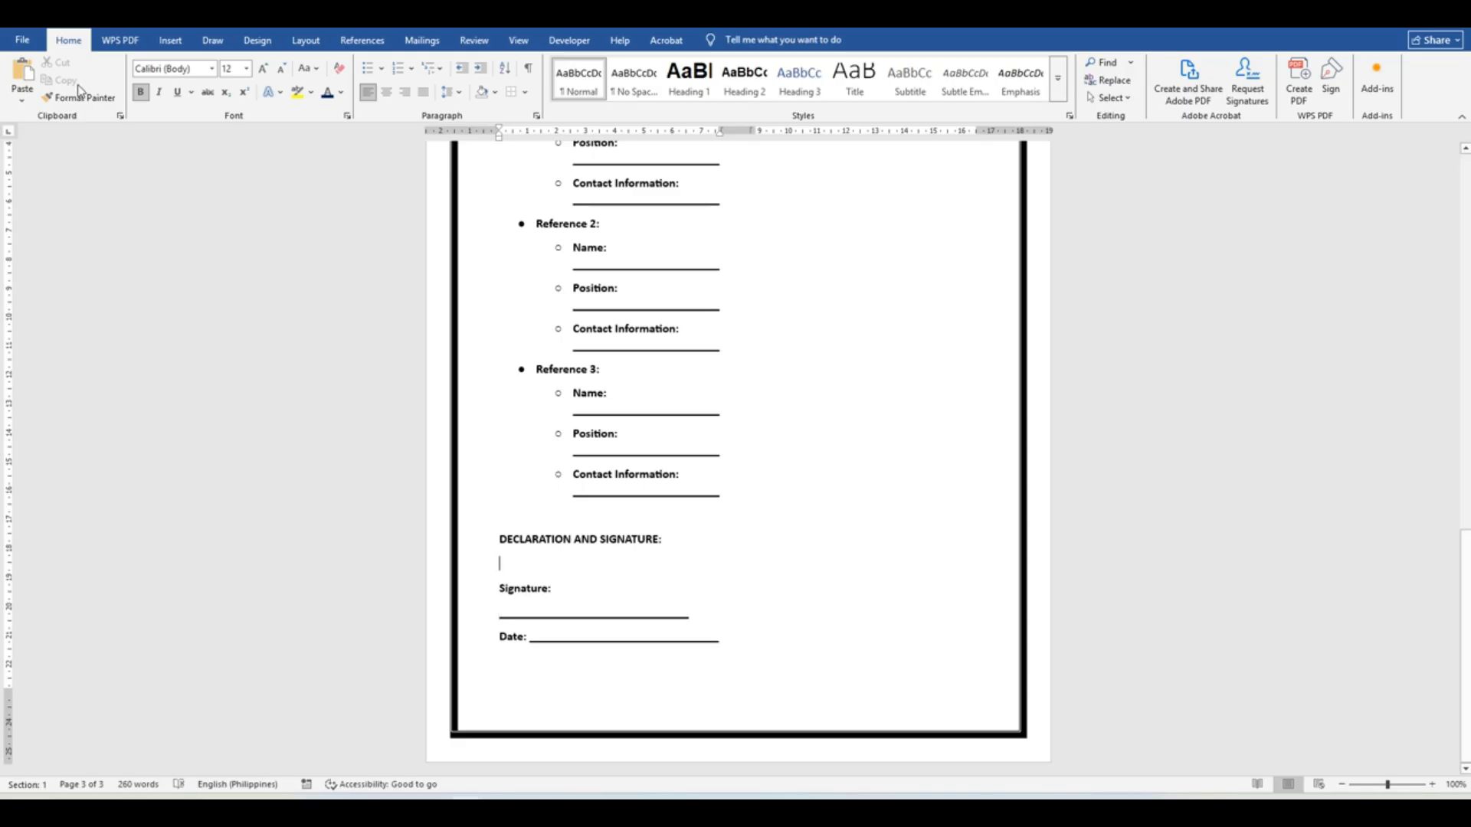
# - Review the whole form from the title page through the applicant details, references and declaration sections
pyautogui.scroll(15, 933, 503)
pyautogui.scroll(12, 936, 503)
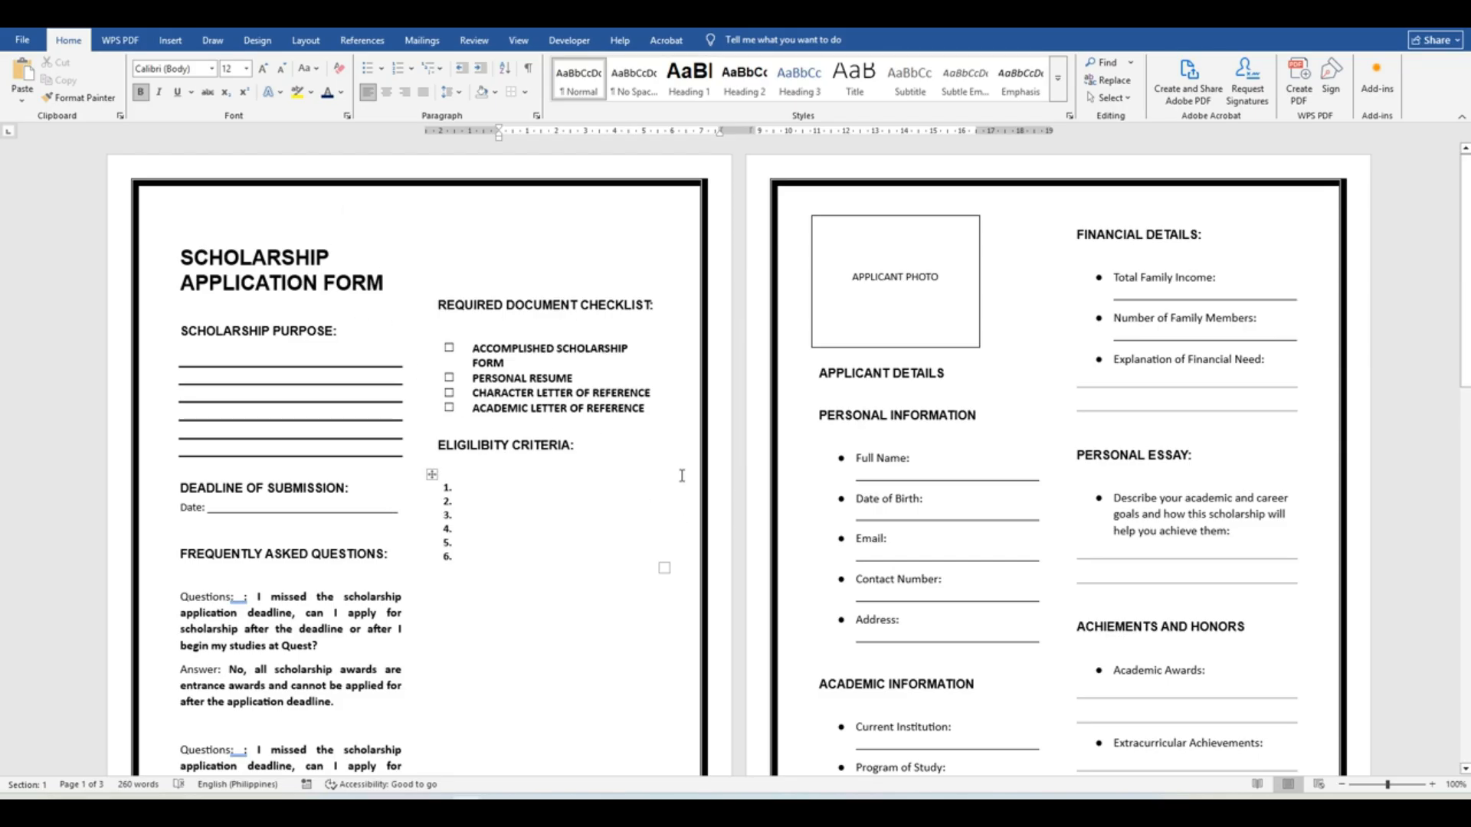
pyautogui.scroll(-8, 567, 498)
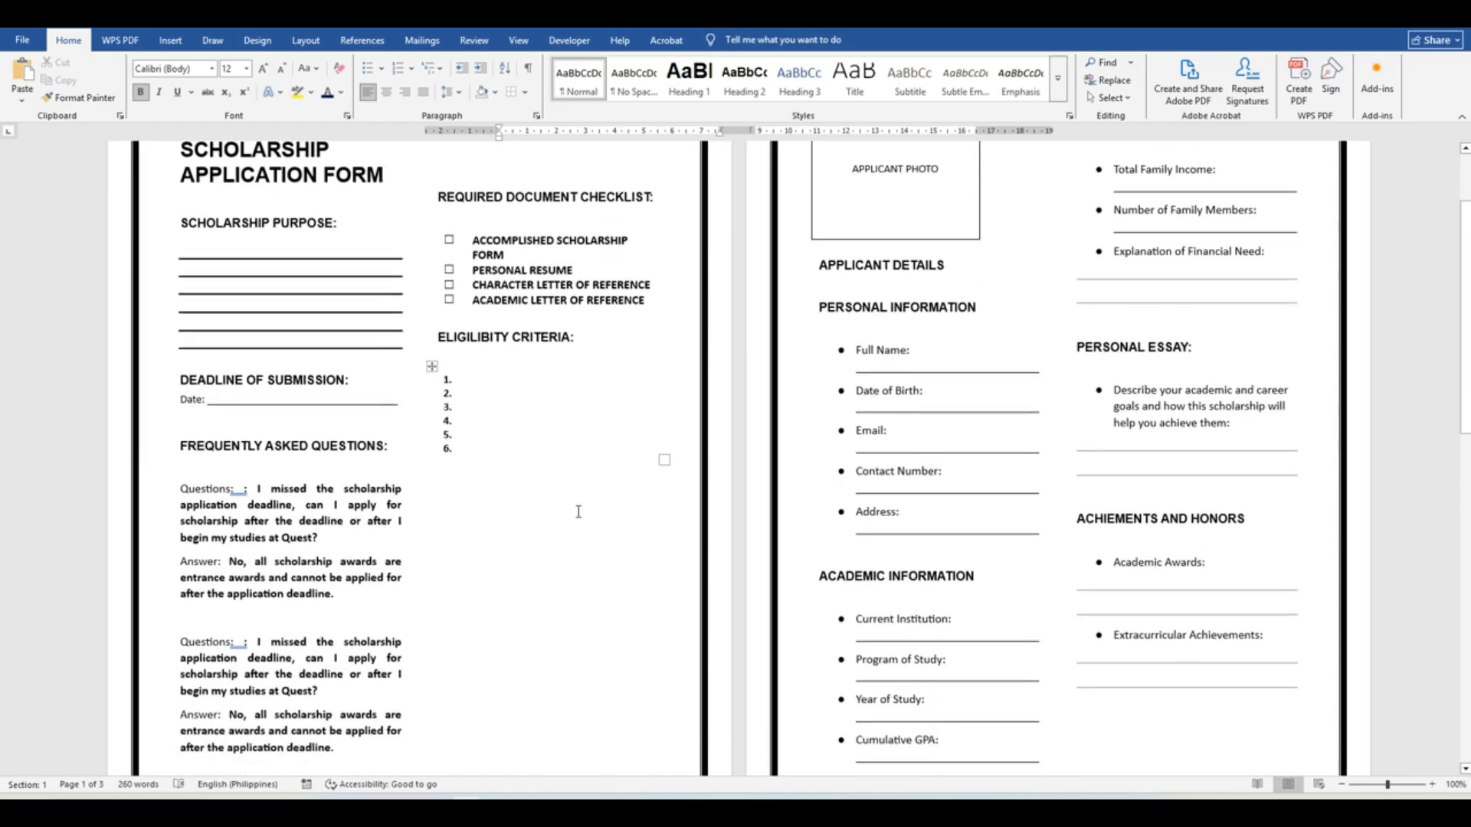
pyautogui.scroll(-8, 603, 516)
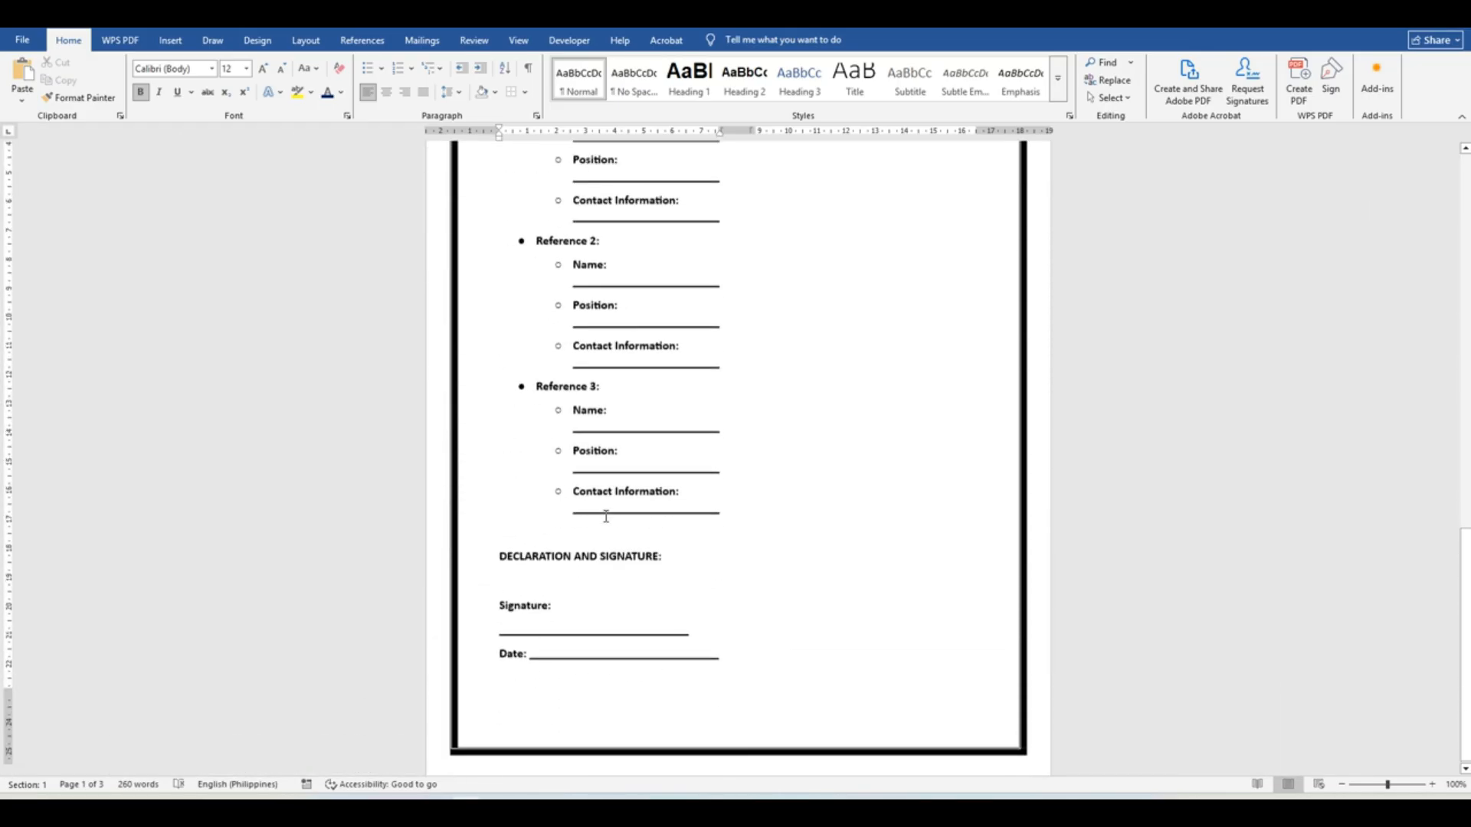
pyautogui.scroll(10, 839, 523)
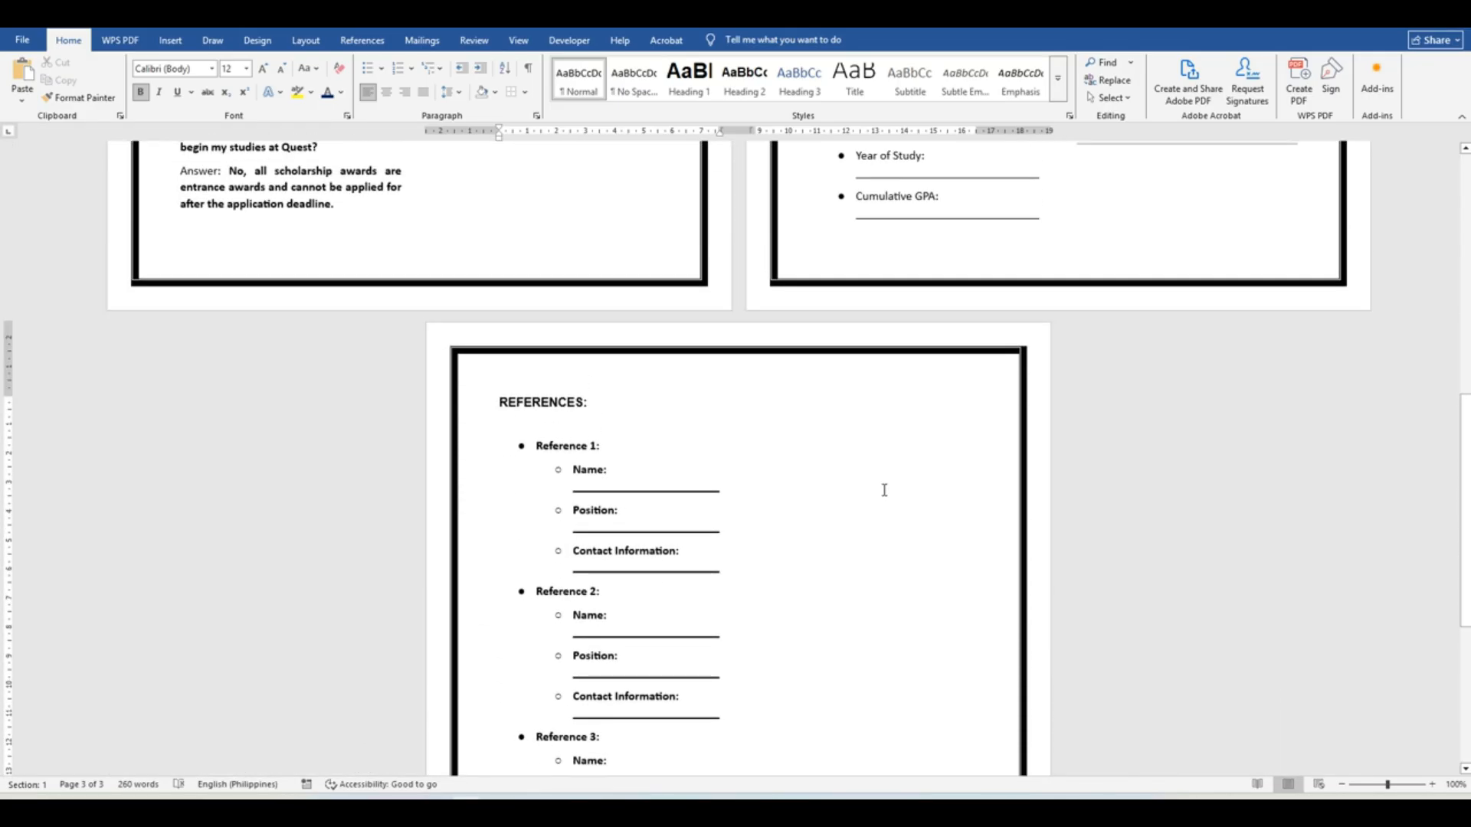
pyautogui.scroll(5, 868, 455)
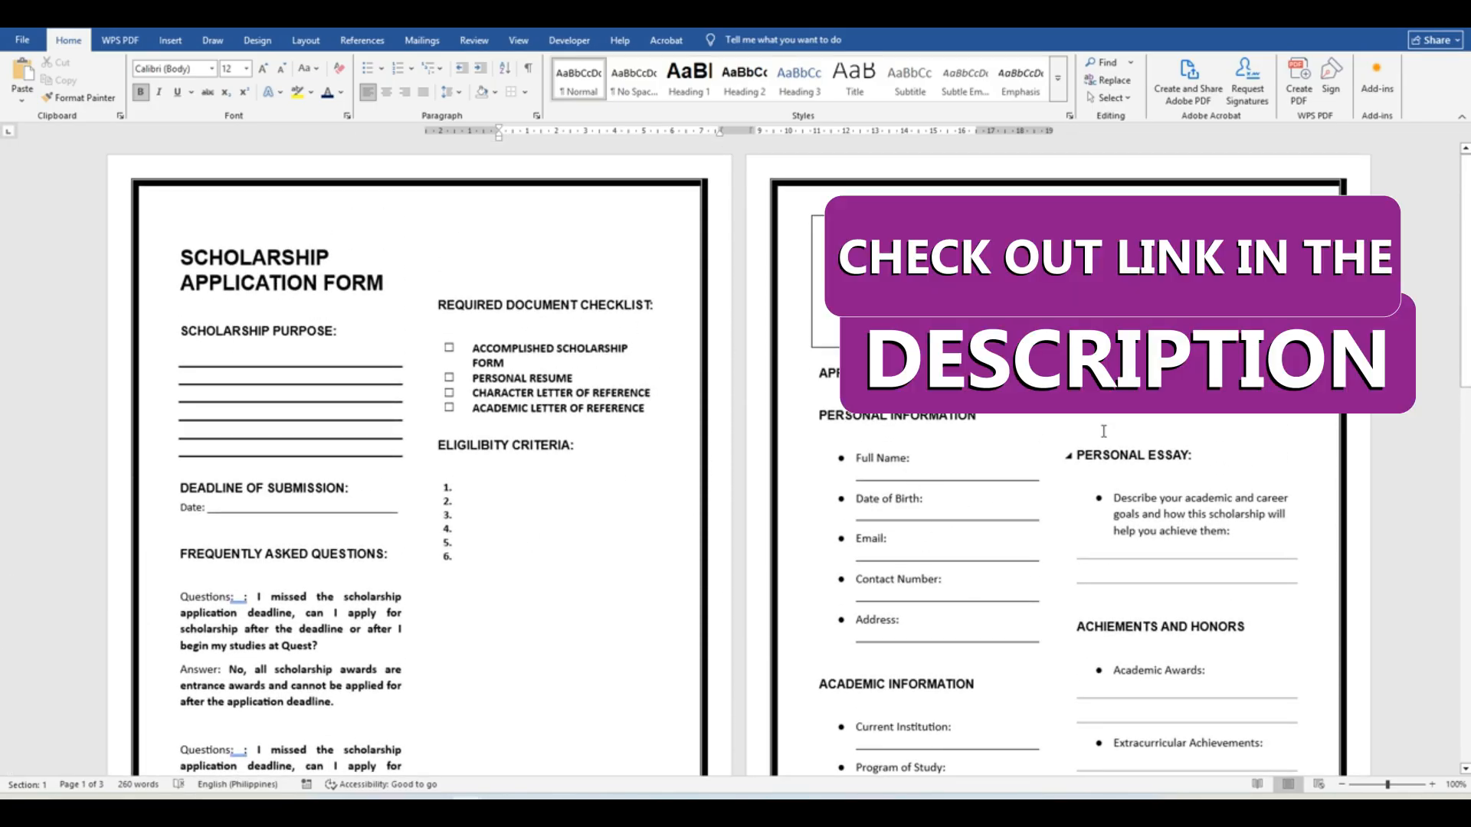
pyautogui.scroll(-6, 1088, 497)
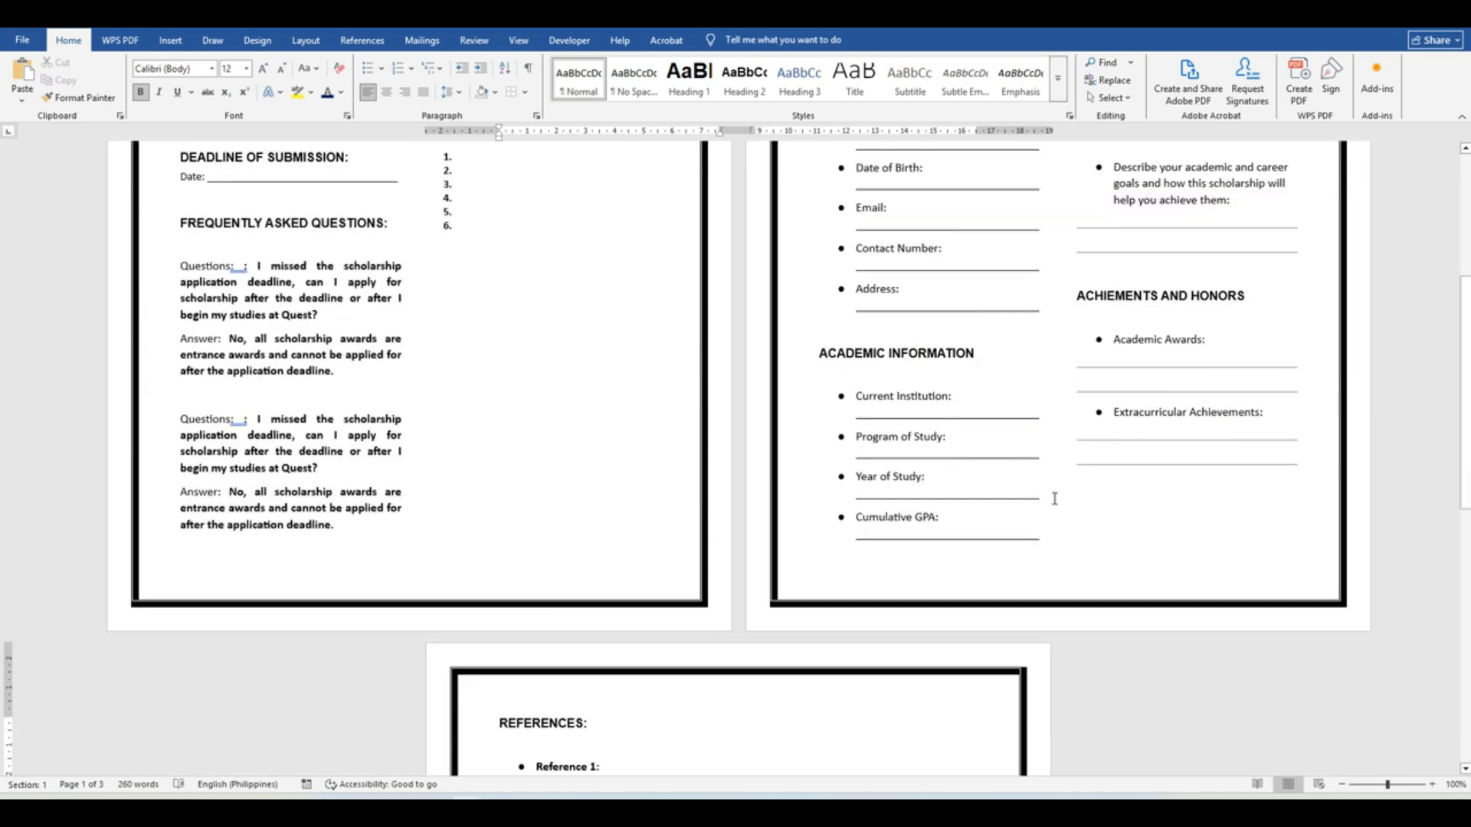
pyautogui.scroll(-8, 825, 512)
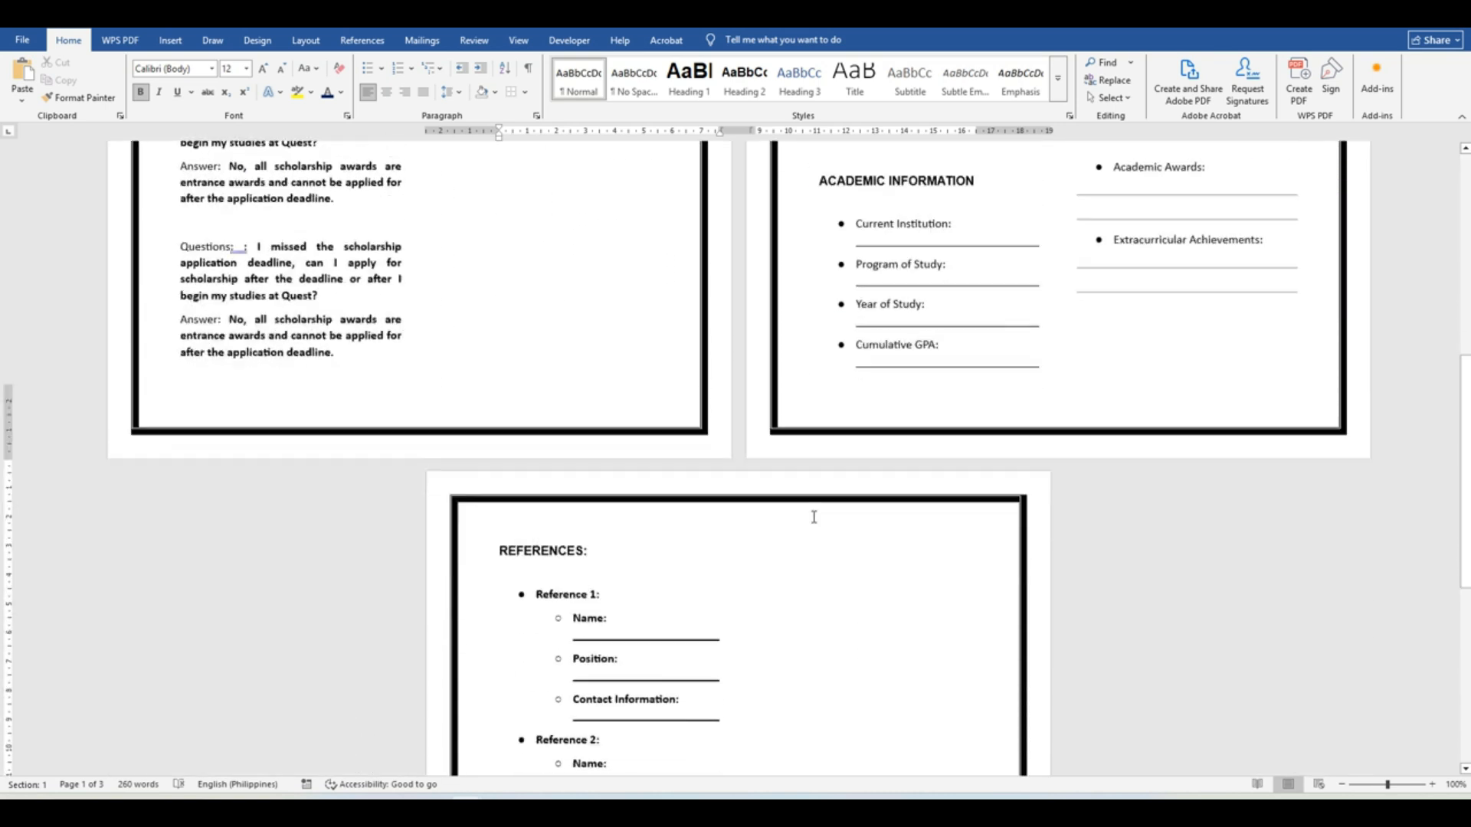
pyautogui.scroll(-4, 814, 517)
pyautogui.scroll(10, 801, 514)
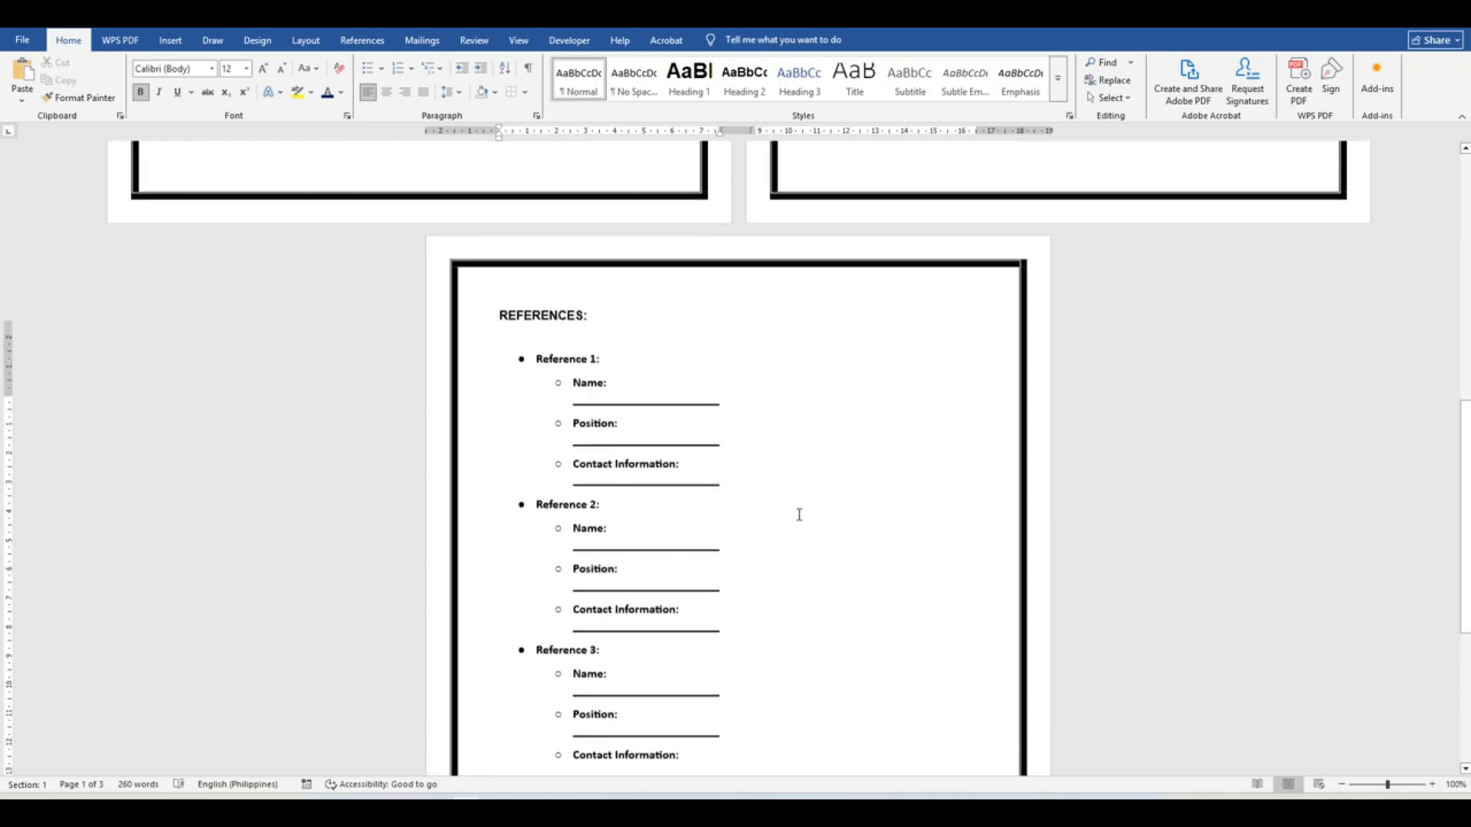
pyautogui.scroll(7, 791, 511)
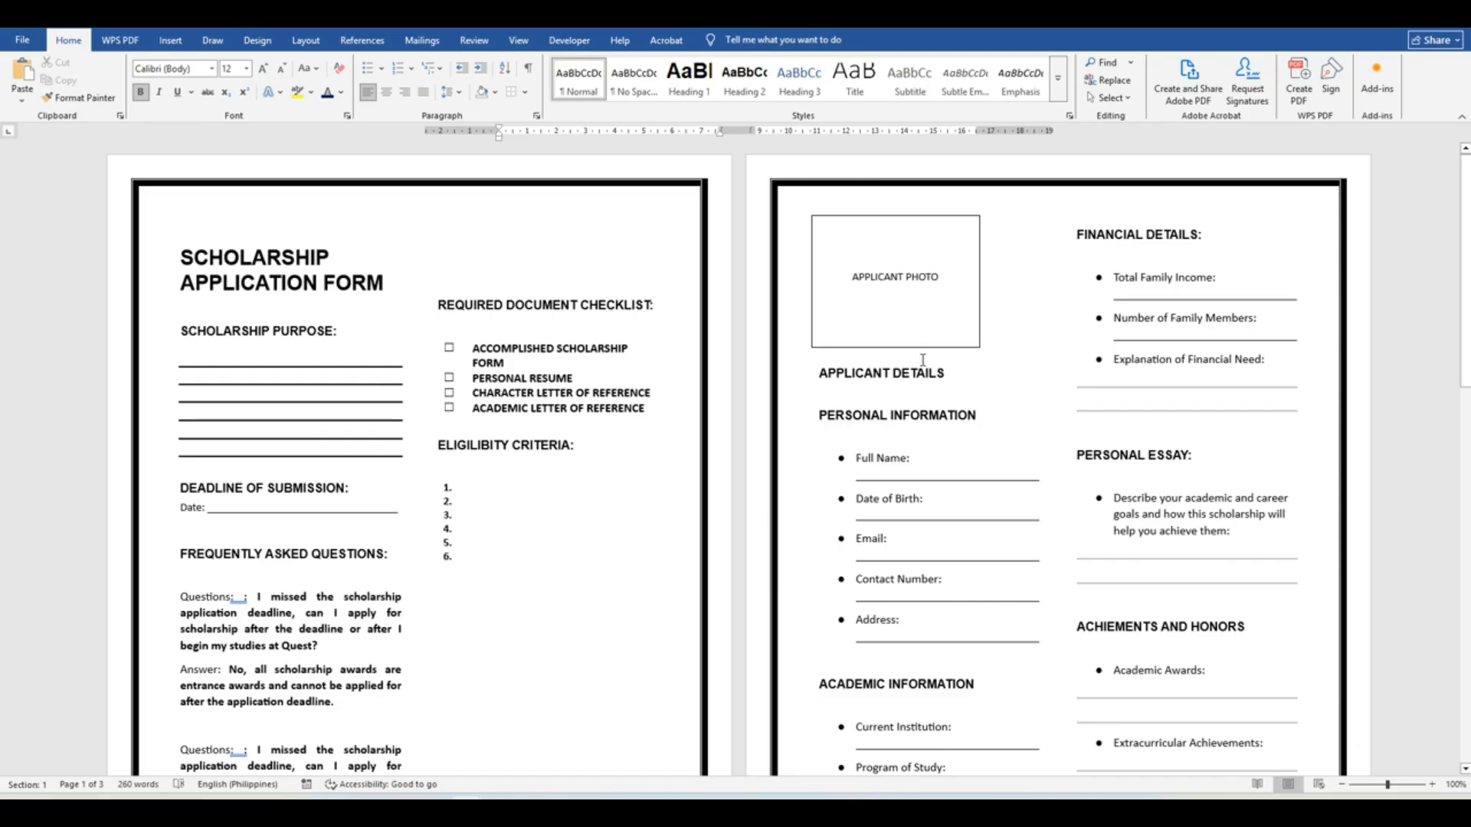
# - Start saving the document under a new name and choose the folder Documents > WORK FROM HOME > BETTER WITH WORD > Week Aug 12 -17
pyautogui.click(21, 42)
pyautogui.click(36, 249)
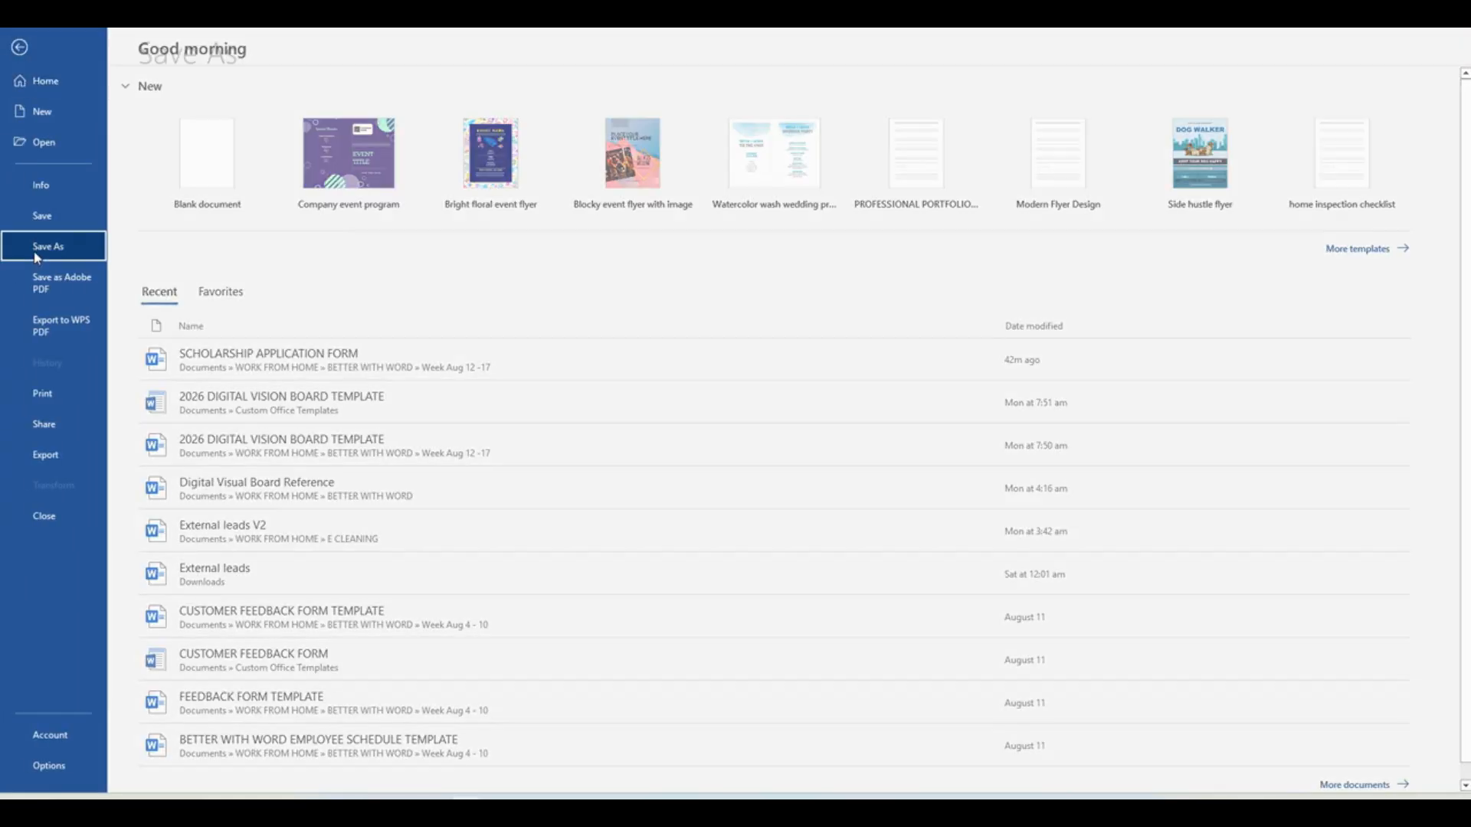
pyautogui.click(197, 384)
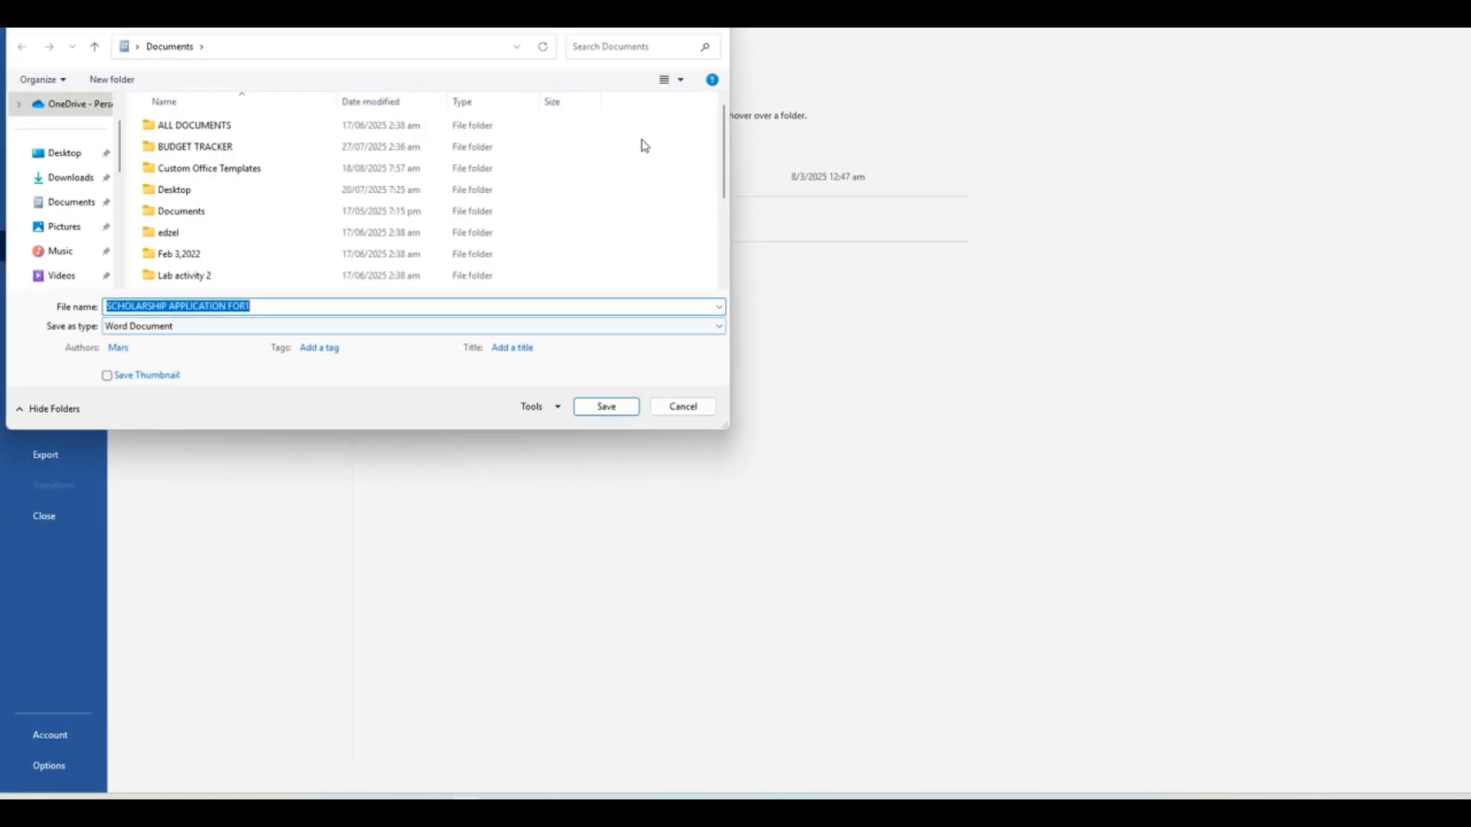
pyautogui.scroll(-2, 236, 260)
pyautogui.doubleClick(207, 262)
pyautogui.click(212, 148)
pyautogui.doubleClick(211, 147)
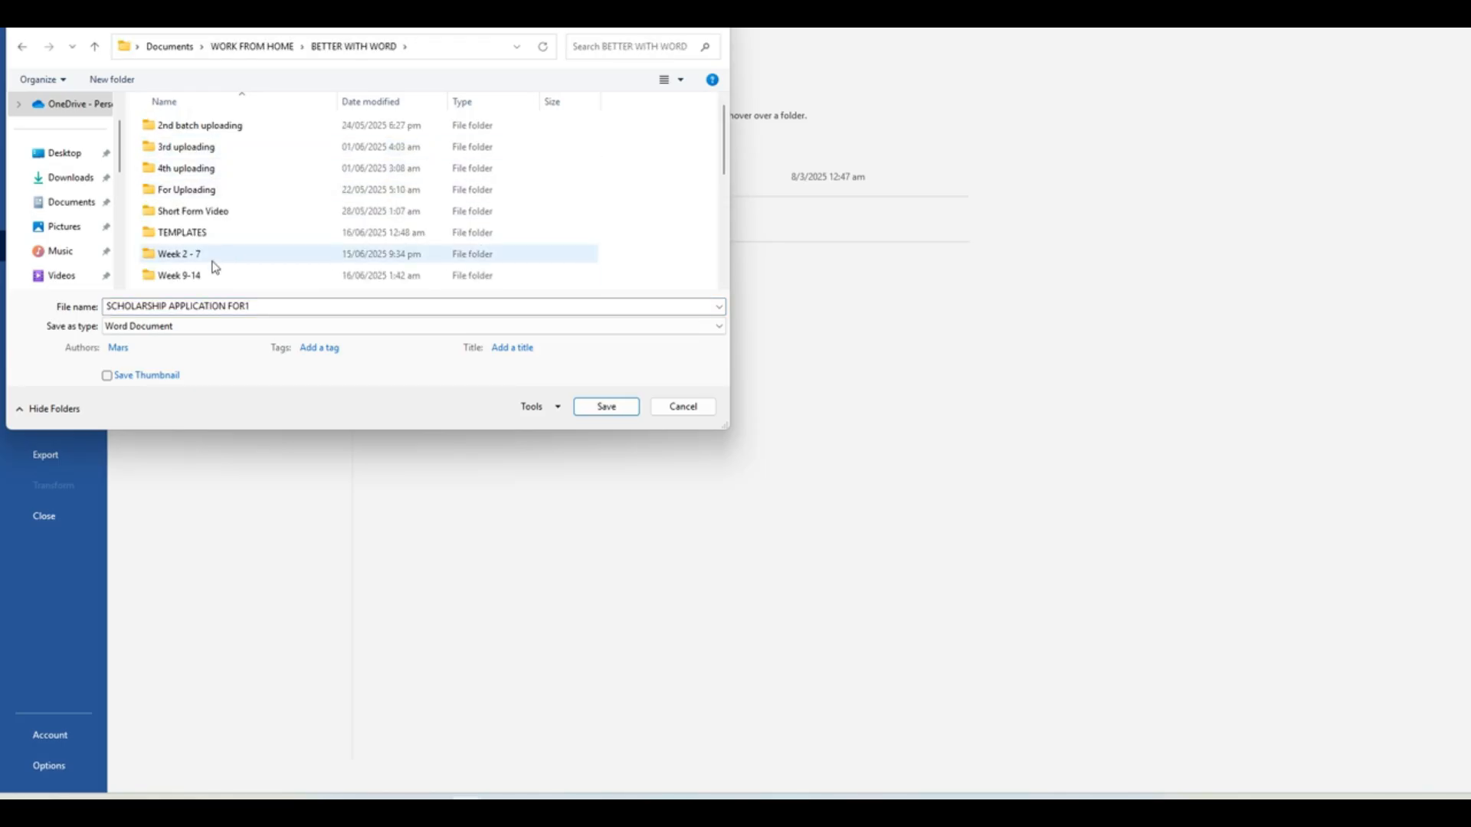
pyautogui.scroll(-5, 234, 236)
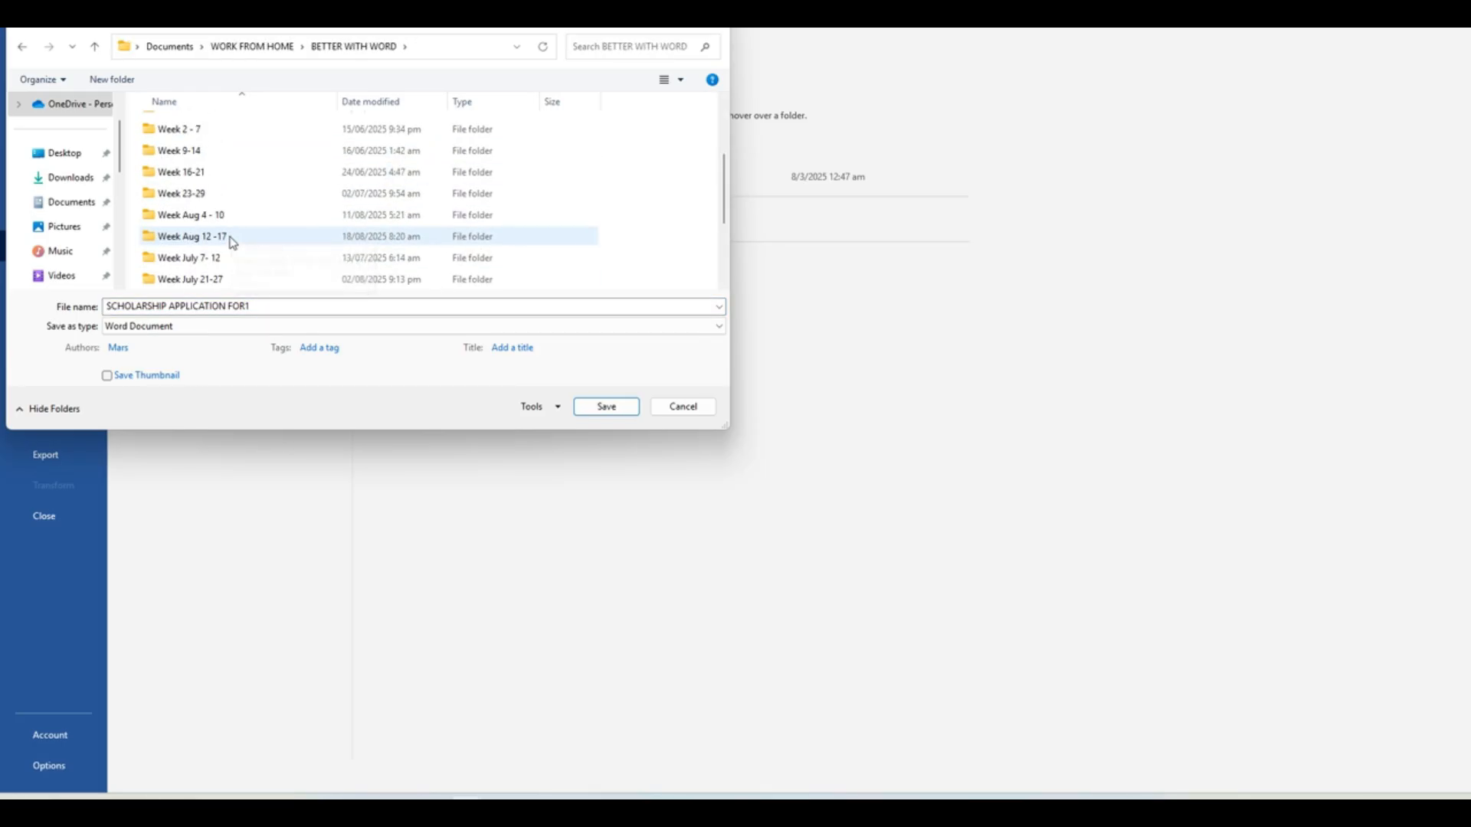
pyautogui.click(223, 172)
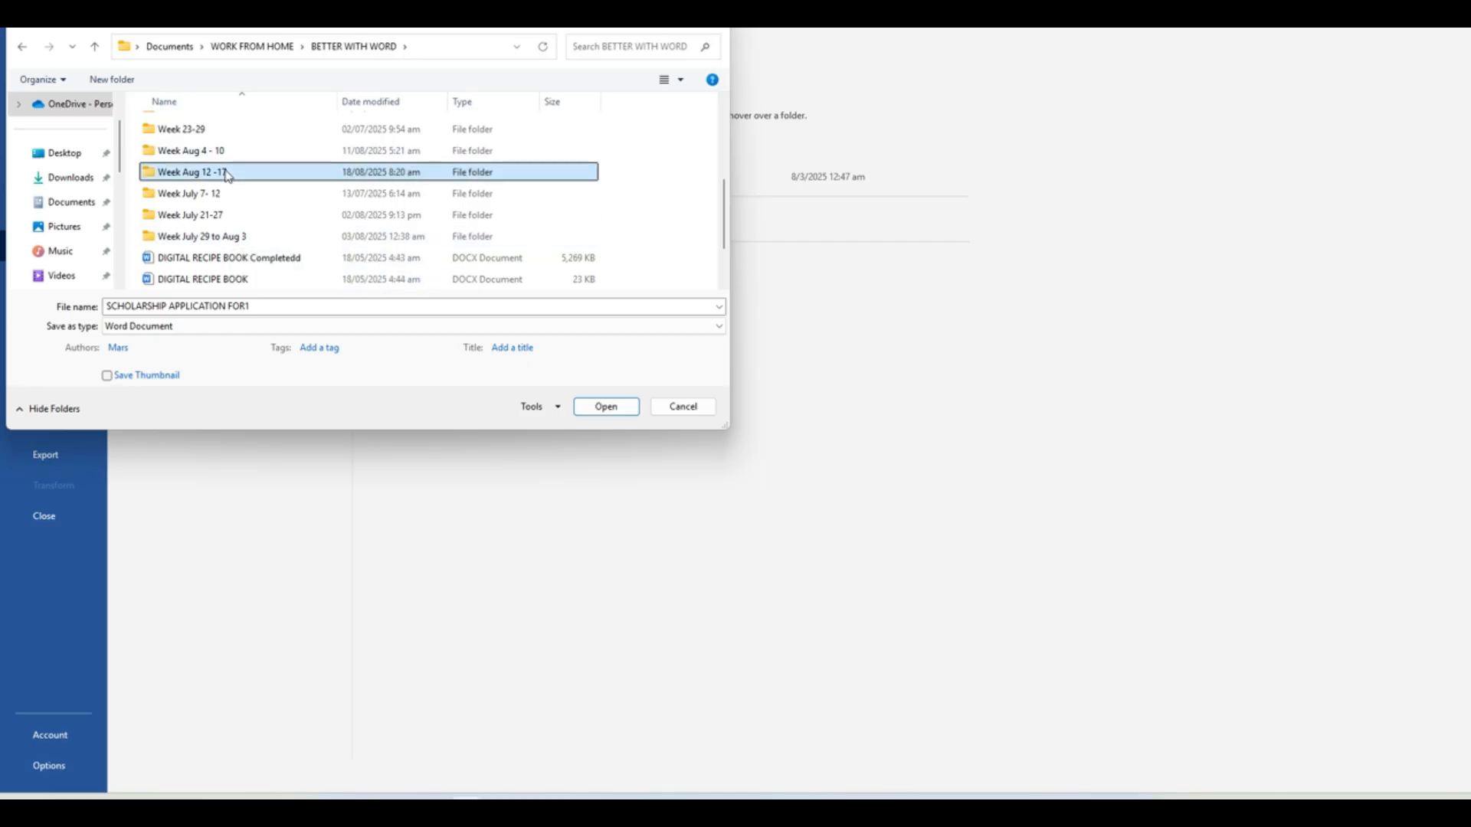
pyautogui.doubleClick(223, 172)
# - Name the file "SCHOLARSHIP APPLICATION FORM TEMPLATE" and save it as a Word Document
pyautogui.tripleClick(295, 304)
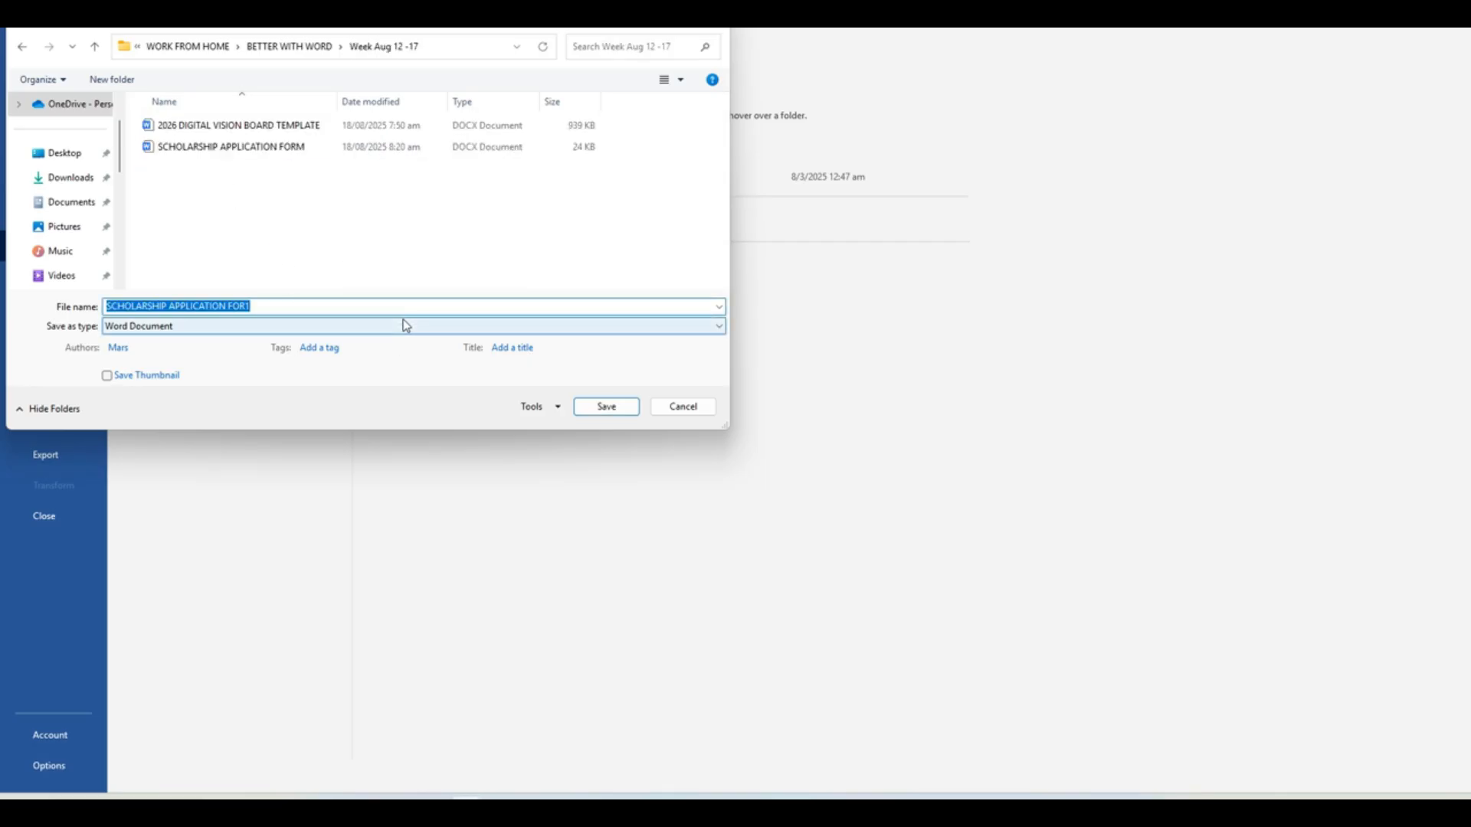
pyautogui.write('SCHO')
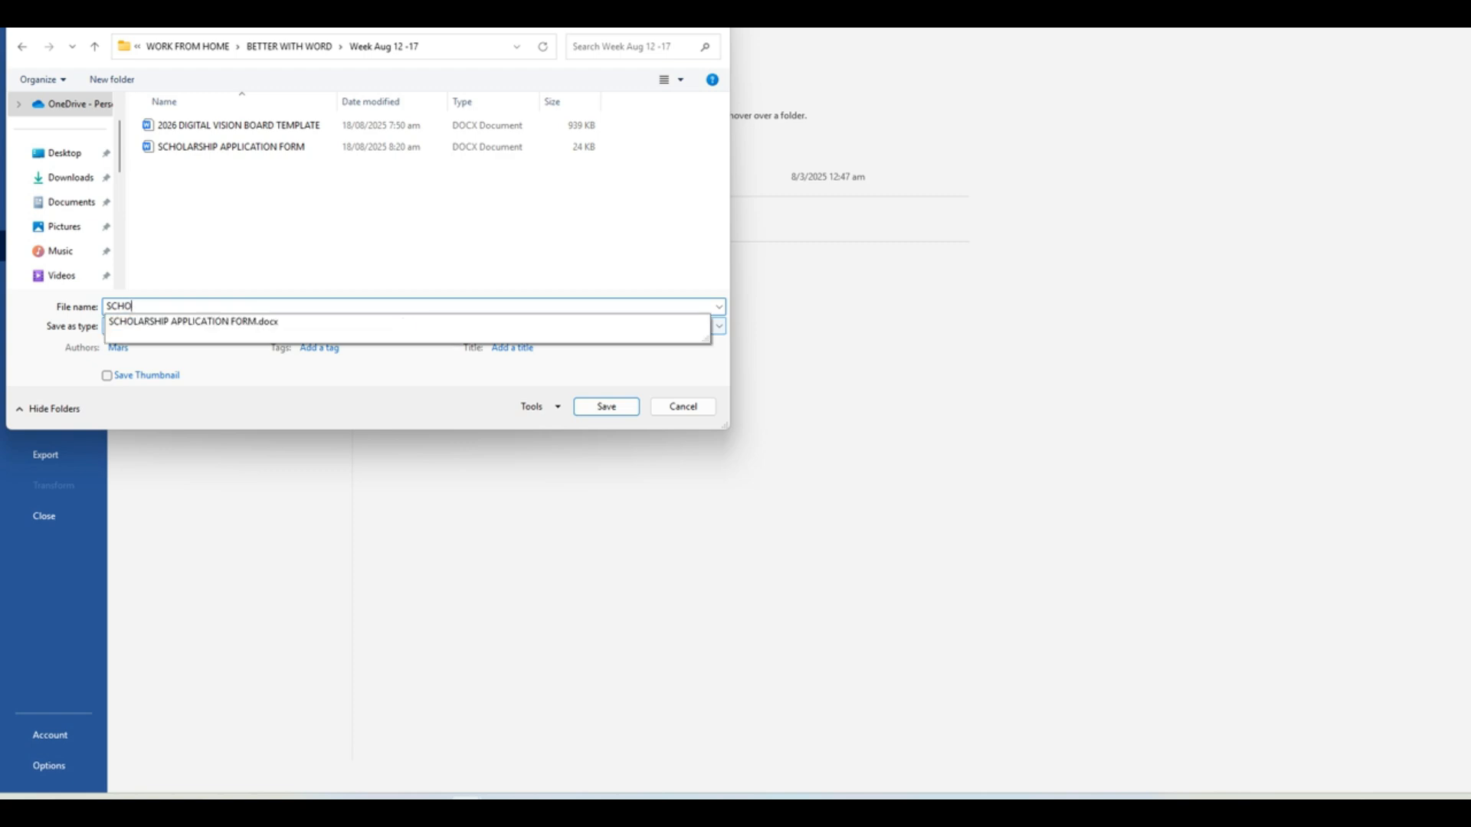
pyautogui.write('LARSHIP APPLICATION FORM TEMPLATE')
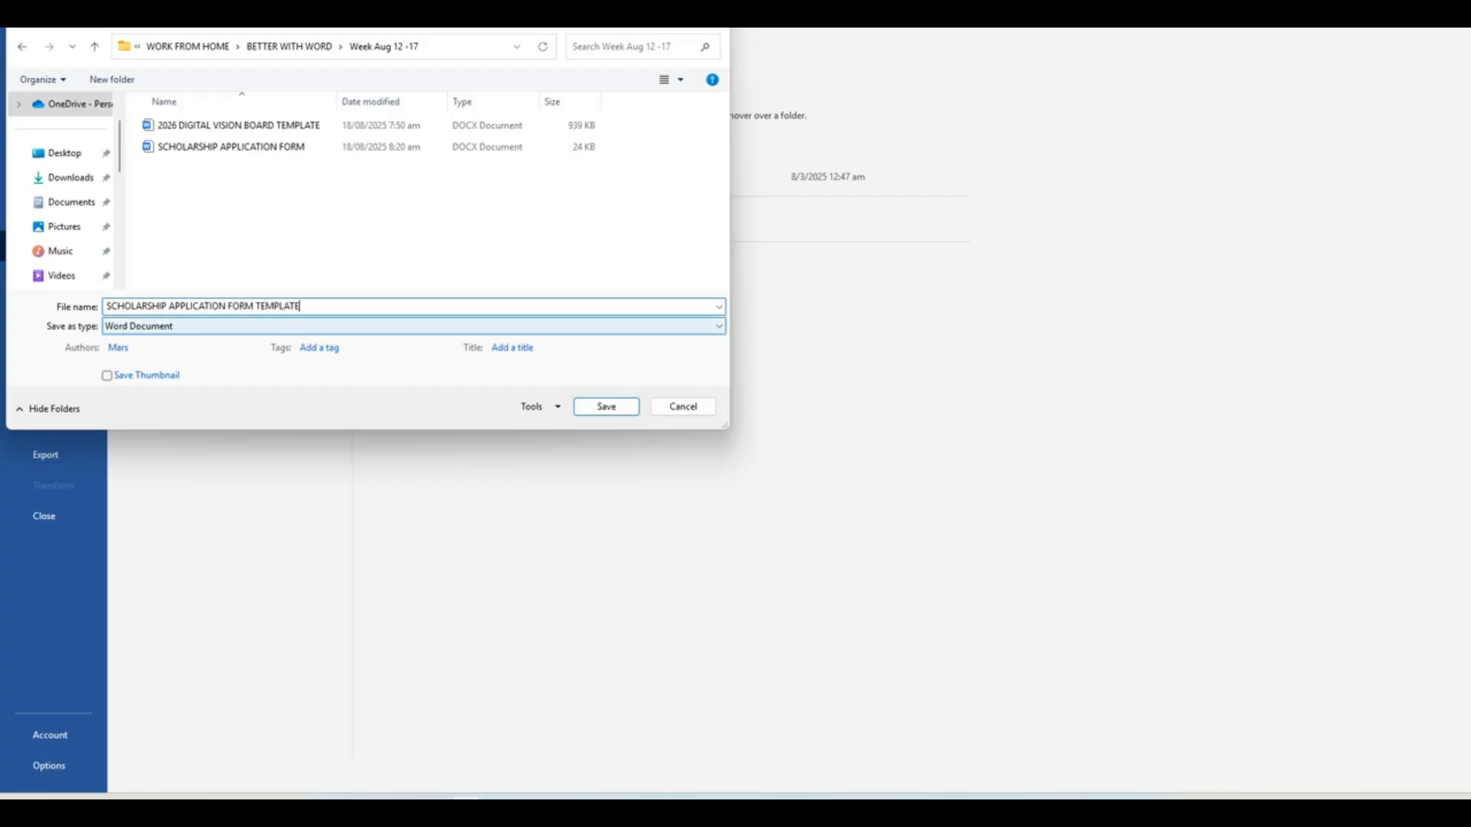
pyautogui.press('Return')
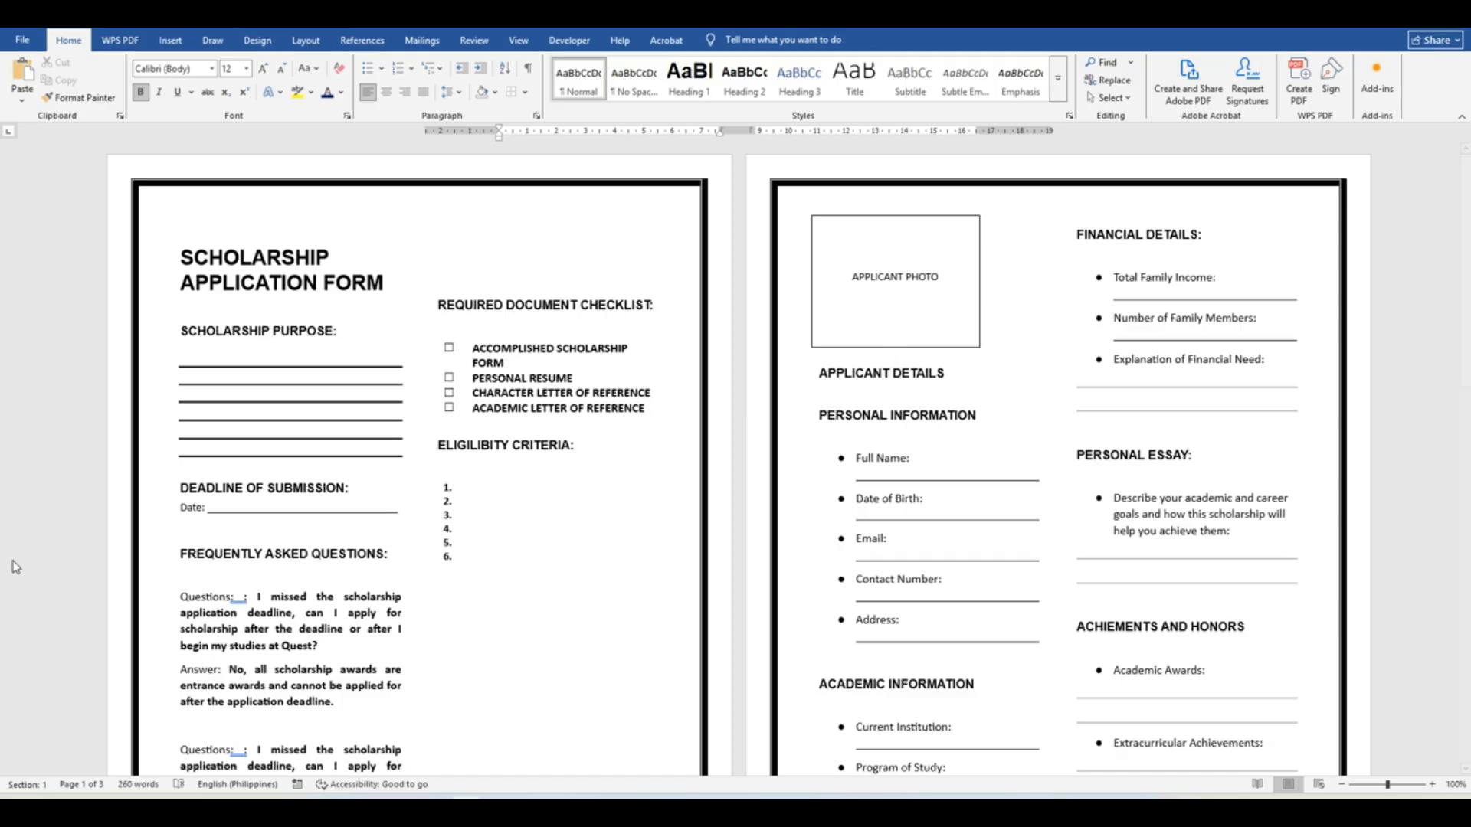
pyautogui.press('XF86AudioRaiseVolume')
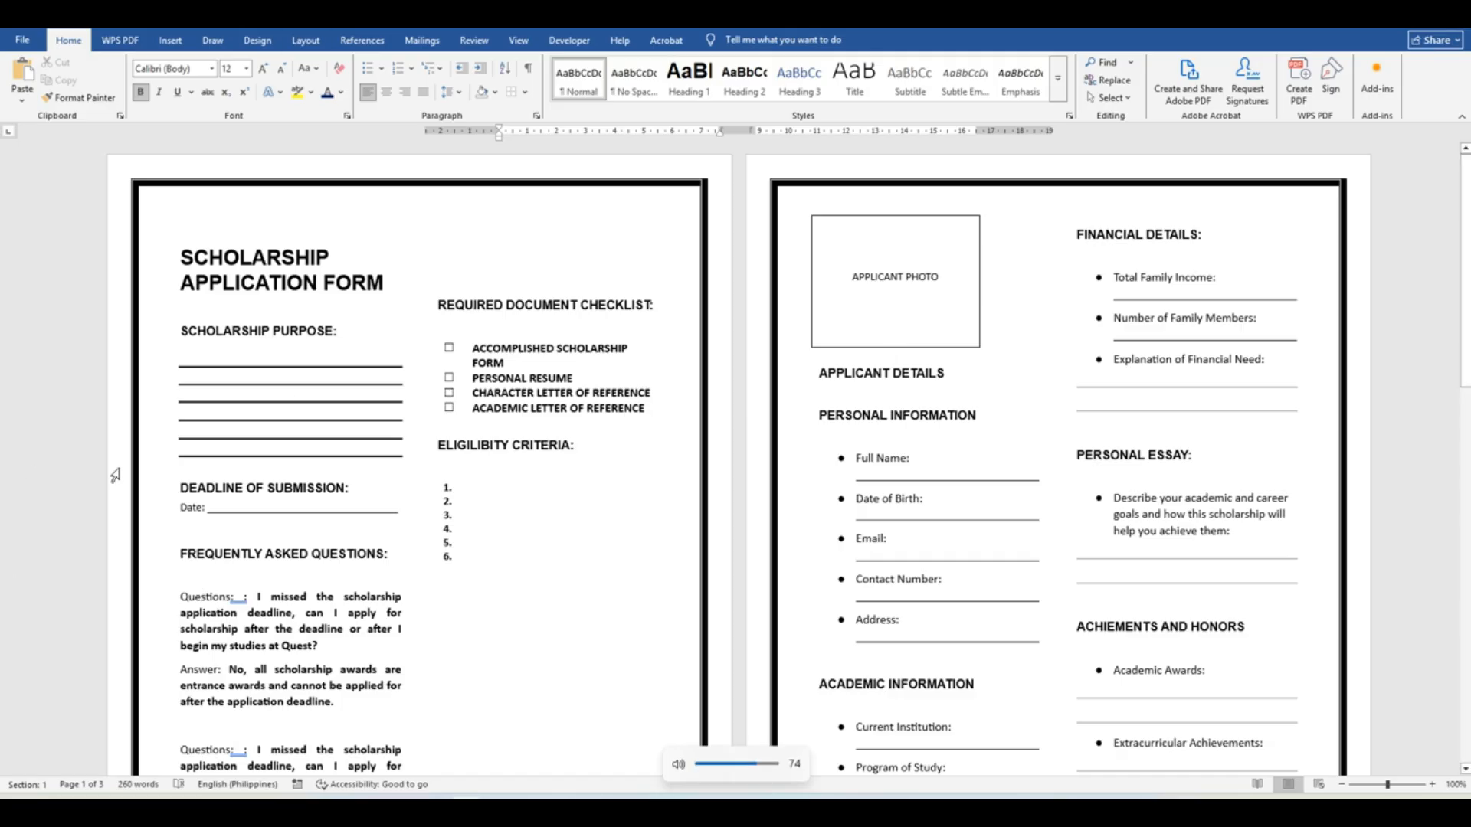
# - Save a second copy of the form under the same file name in Word Template format
pyautogui.click(22, 40)
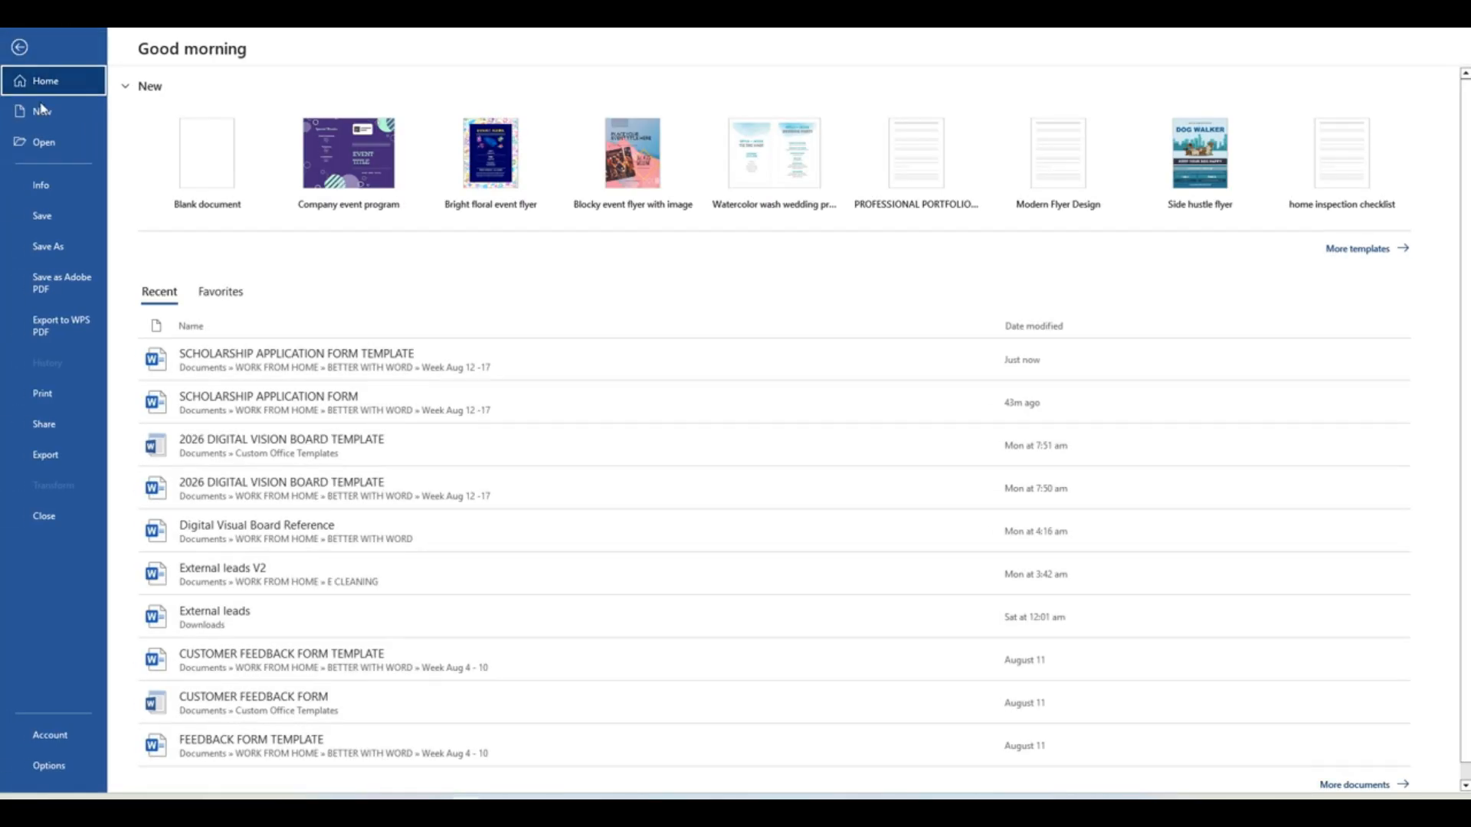
pyautogui.click(54, 246)
pyautogui.click(181, 385)
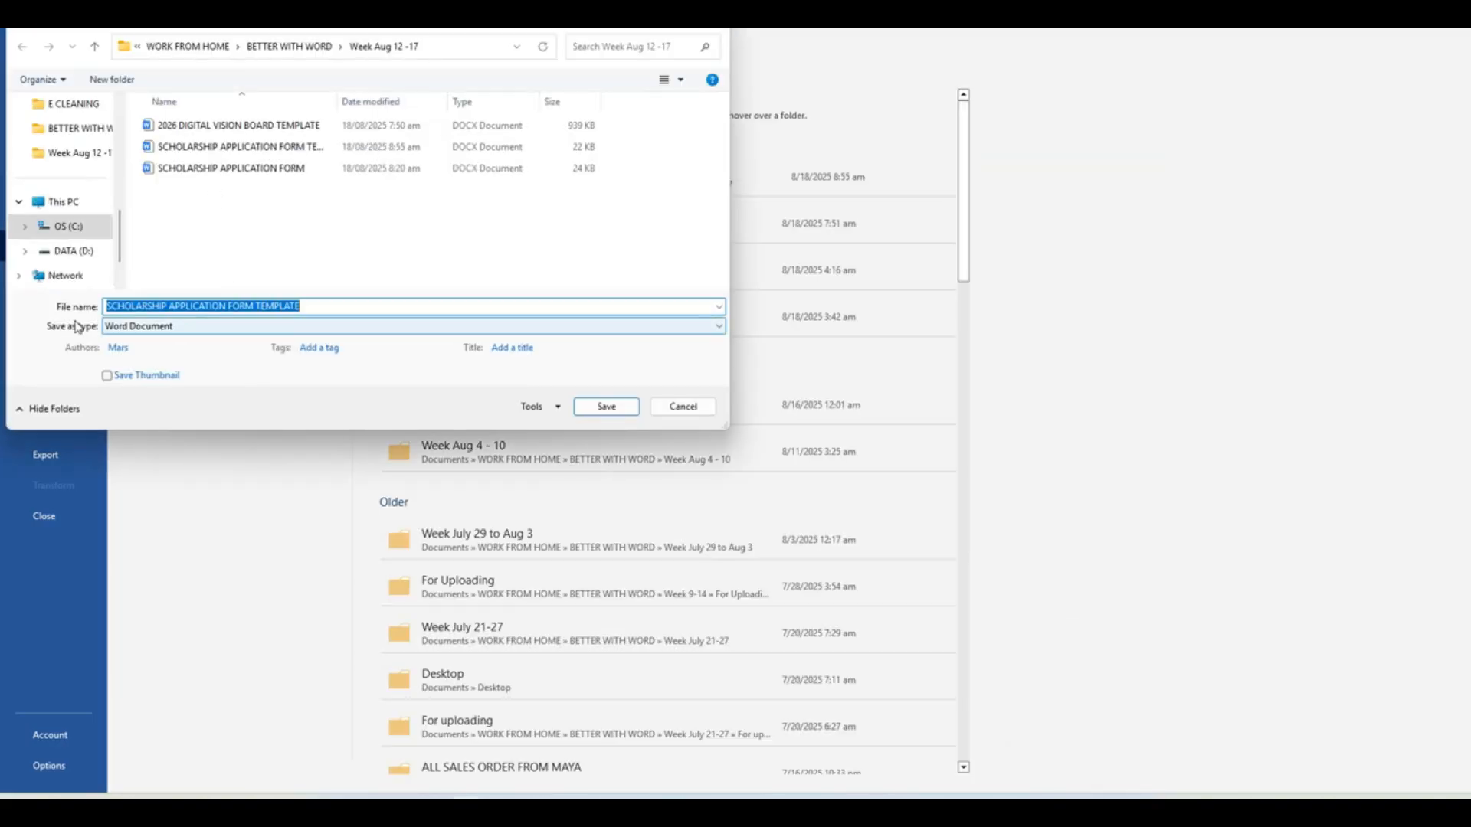
pyautogui.click(162, 326)
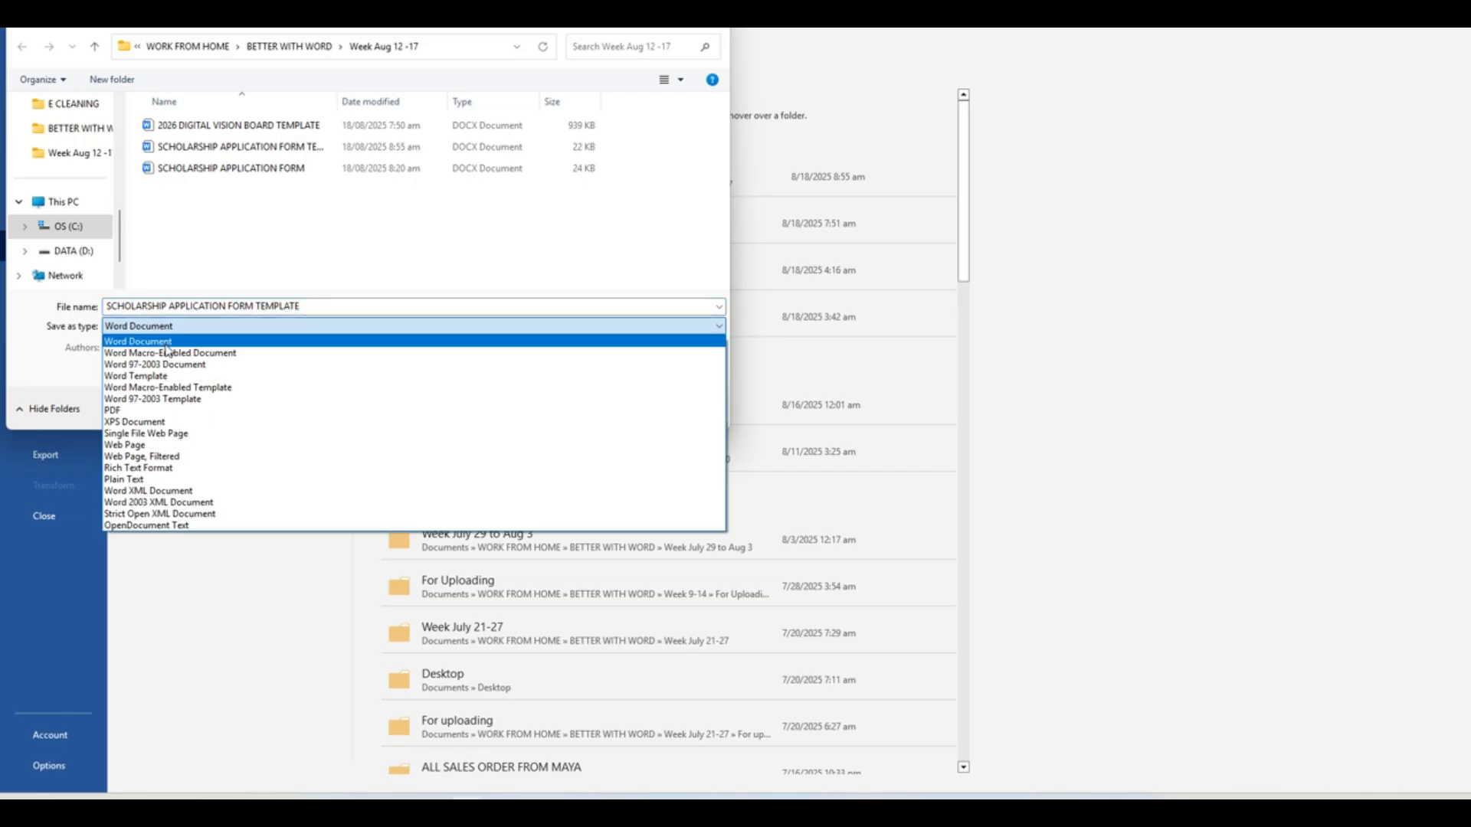
pyautogui.click(199, 369)
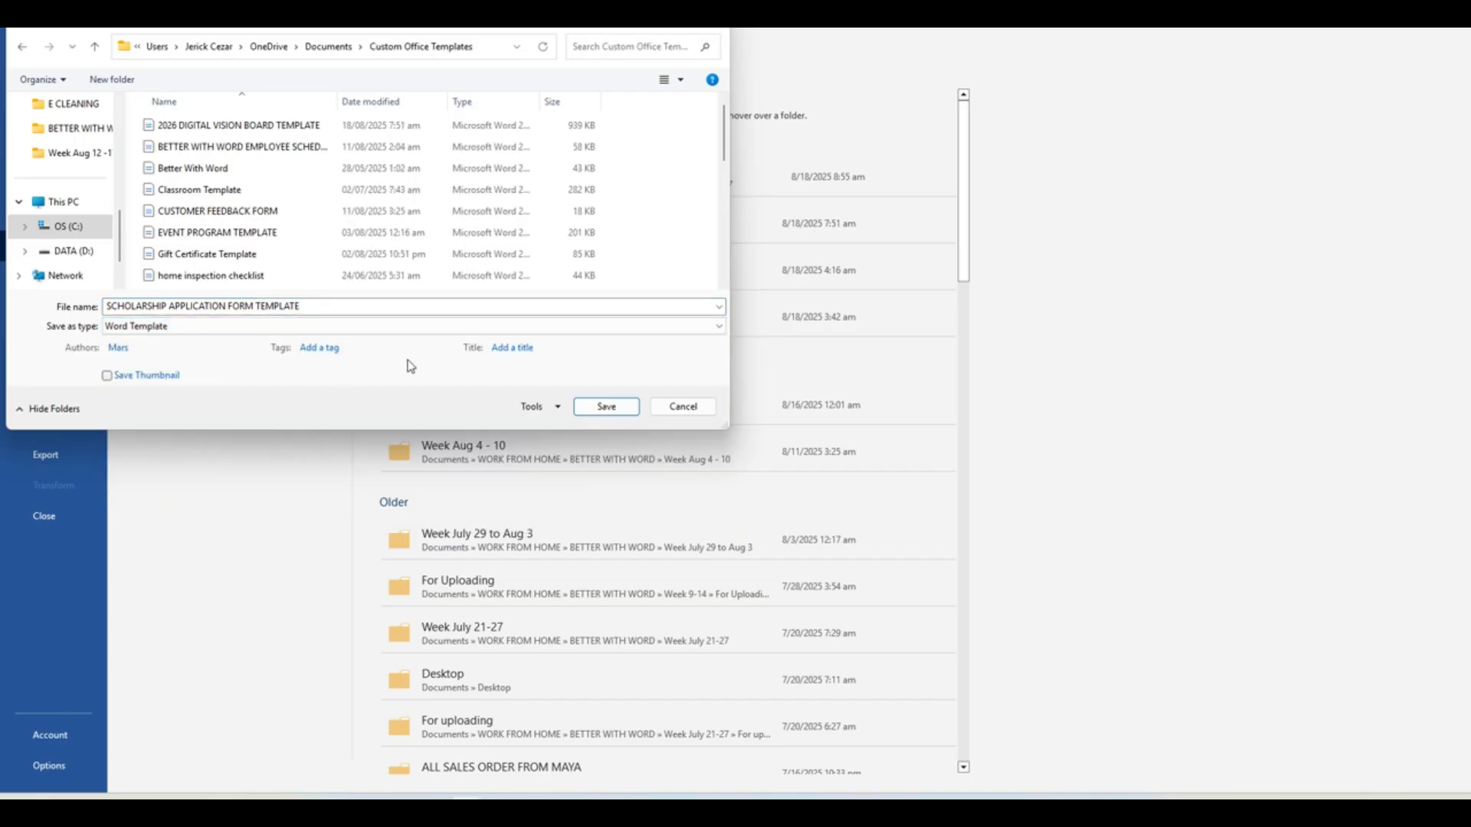
pyautogui.click(624, 413)
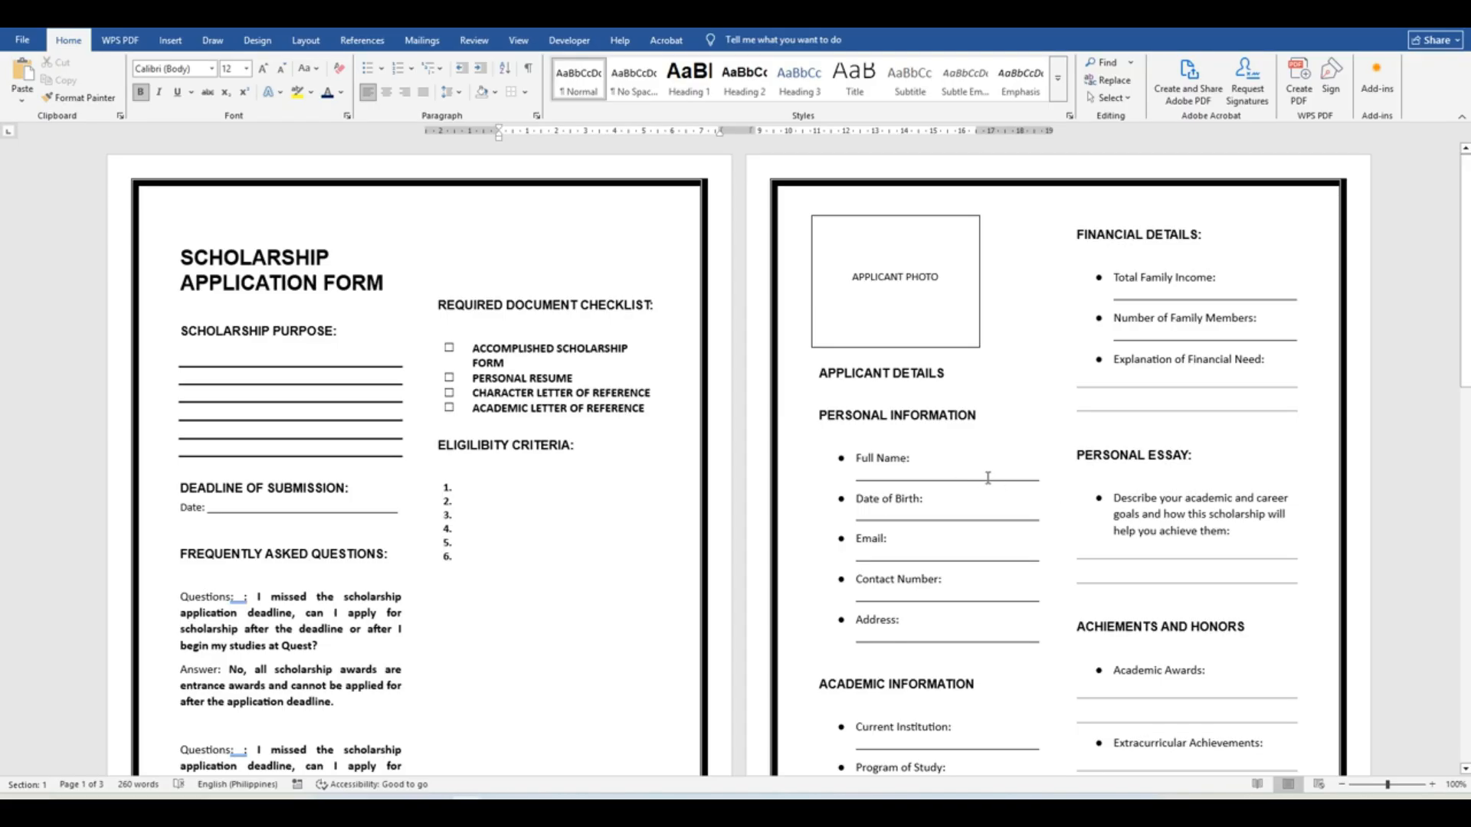
# - Examine the layout of all three pages of the saved form, down to the signature fields
pyautogui.scroll(-12, 881, 529)
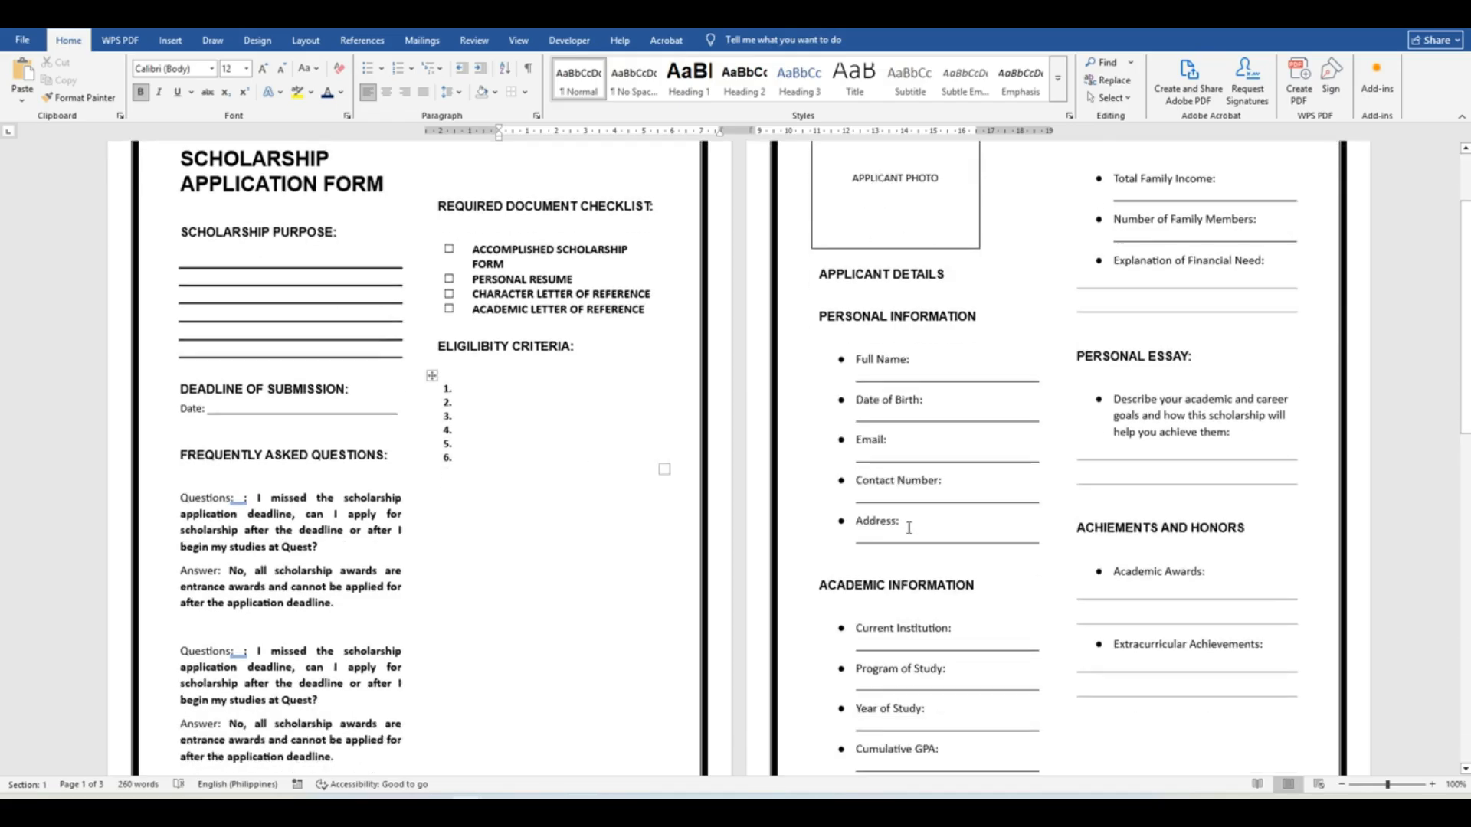
pyautogui.scroll(-6, 882, 543)
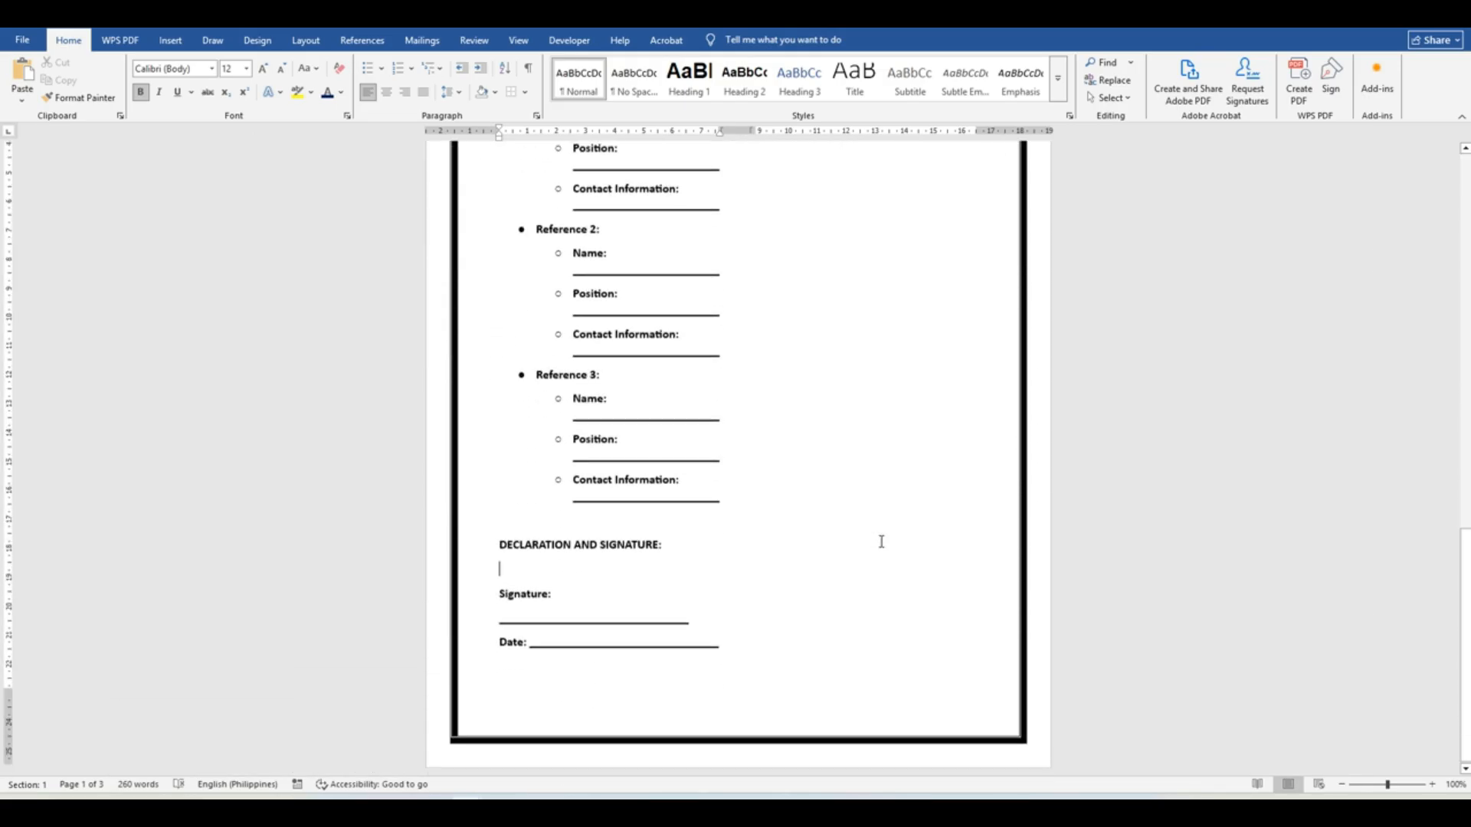
pyautogui.scroll(5, 881, 542)
pyautogui.scroll(15, 882, 542)
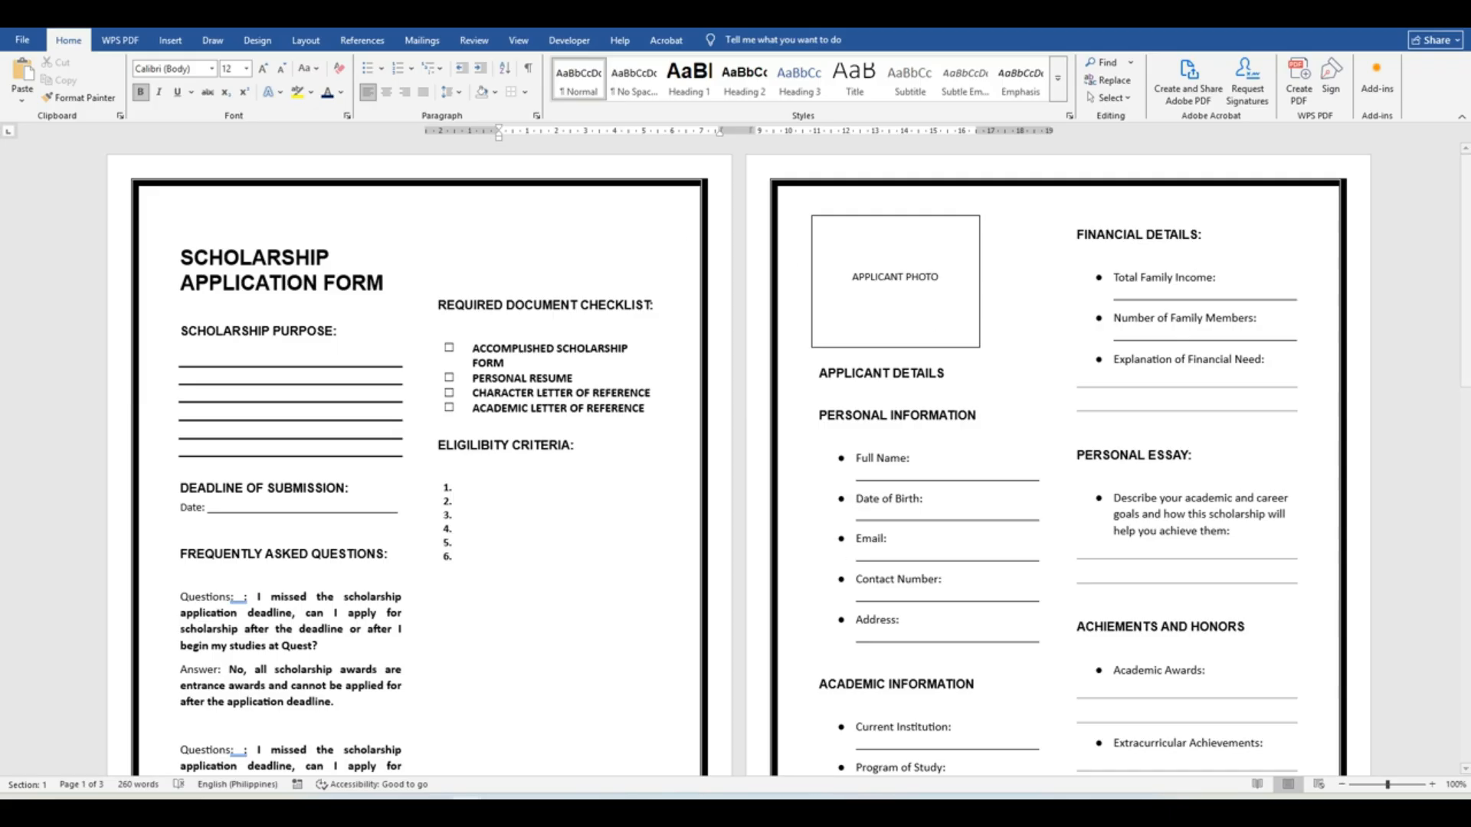
pyautogui.click(20, 46)
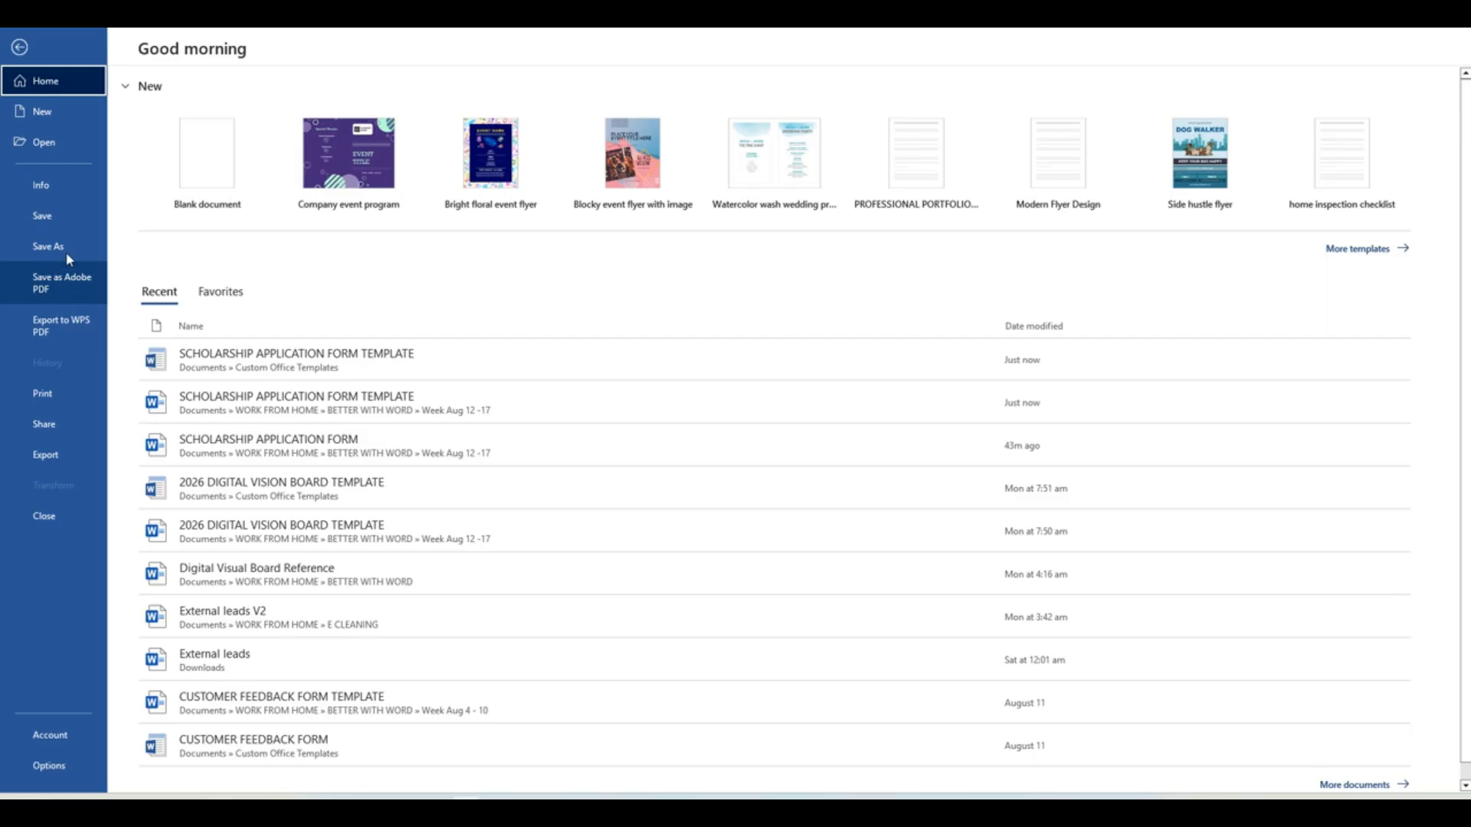
pyautogui.click(21, 47)
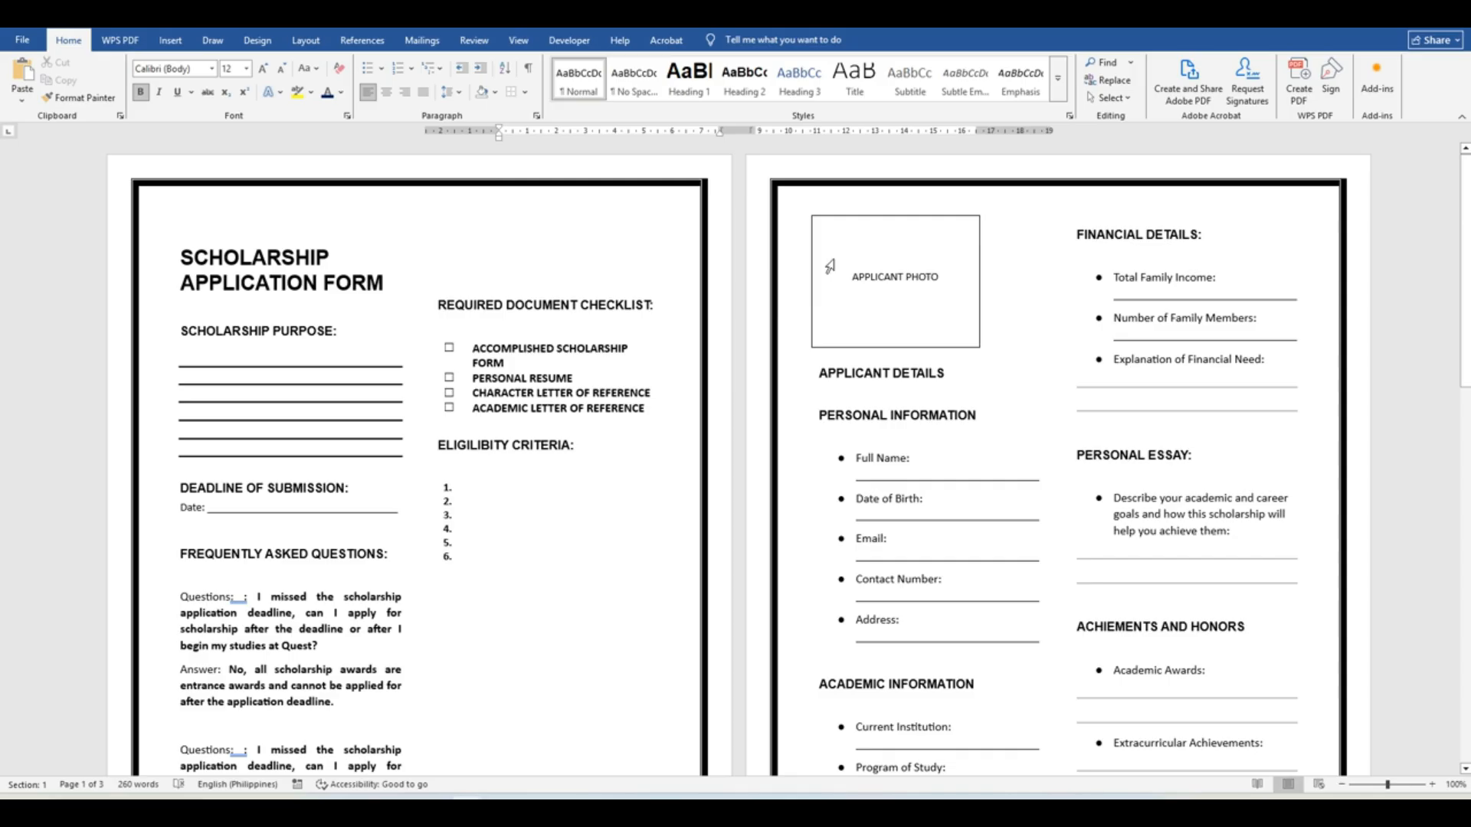
pyautogui.scroll(-8, 606, 540)
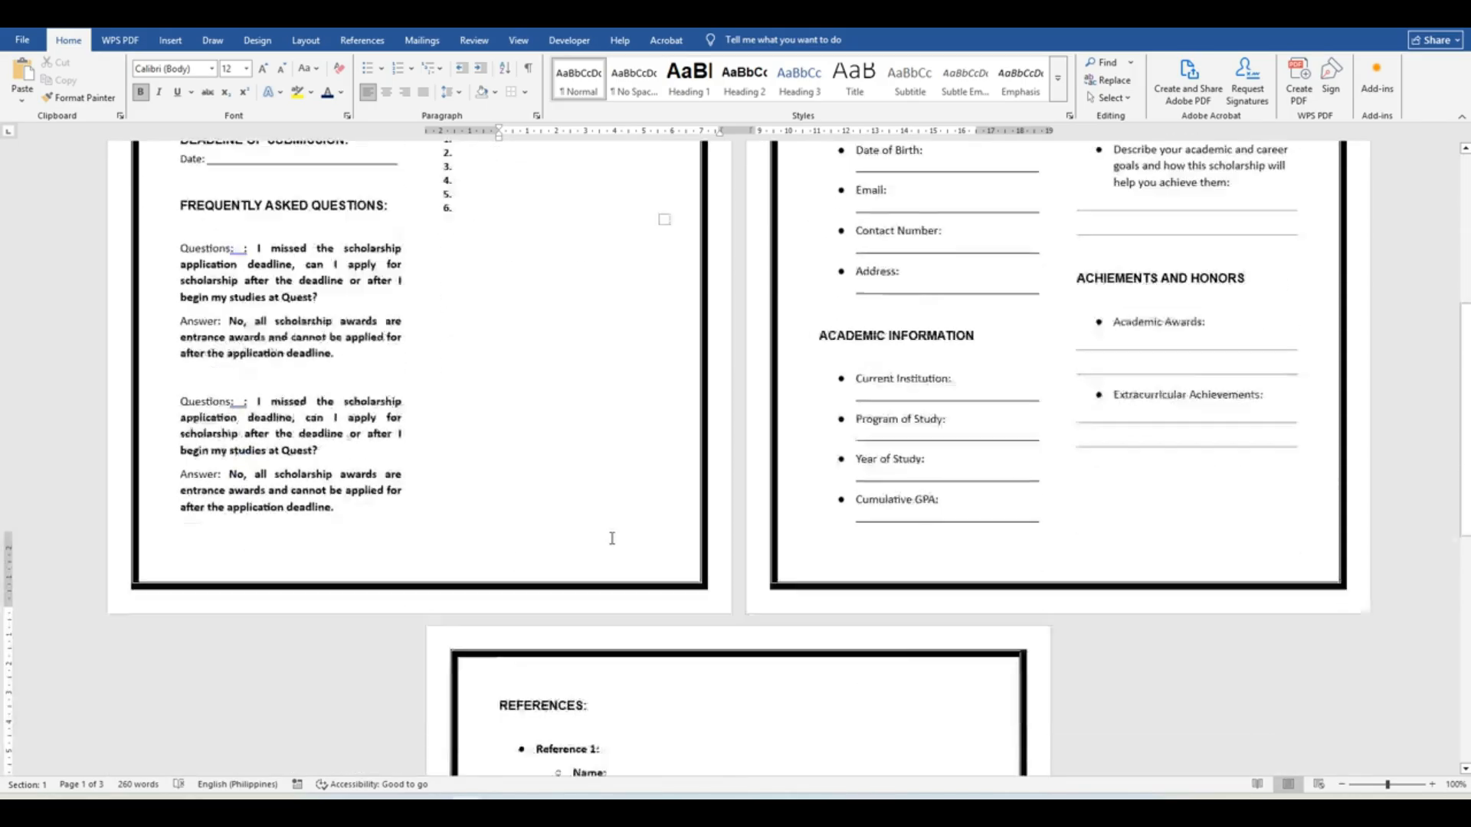
pyautogui.scroll(7, 608, 541)
pyautogui.scroll(1, 609, 540)
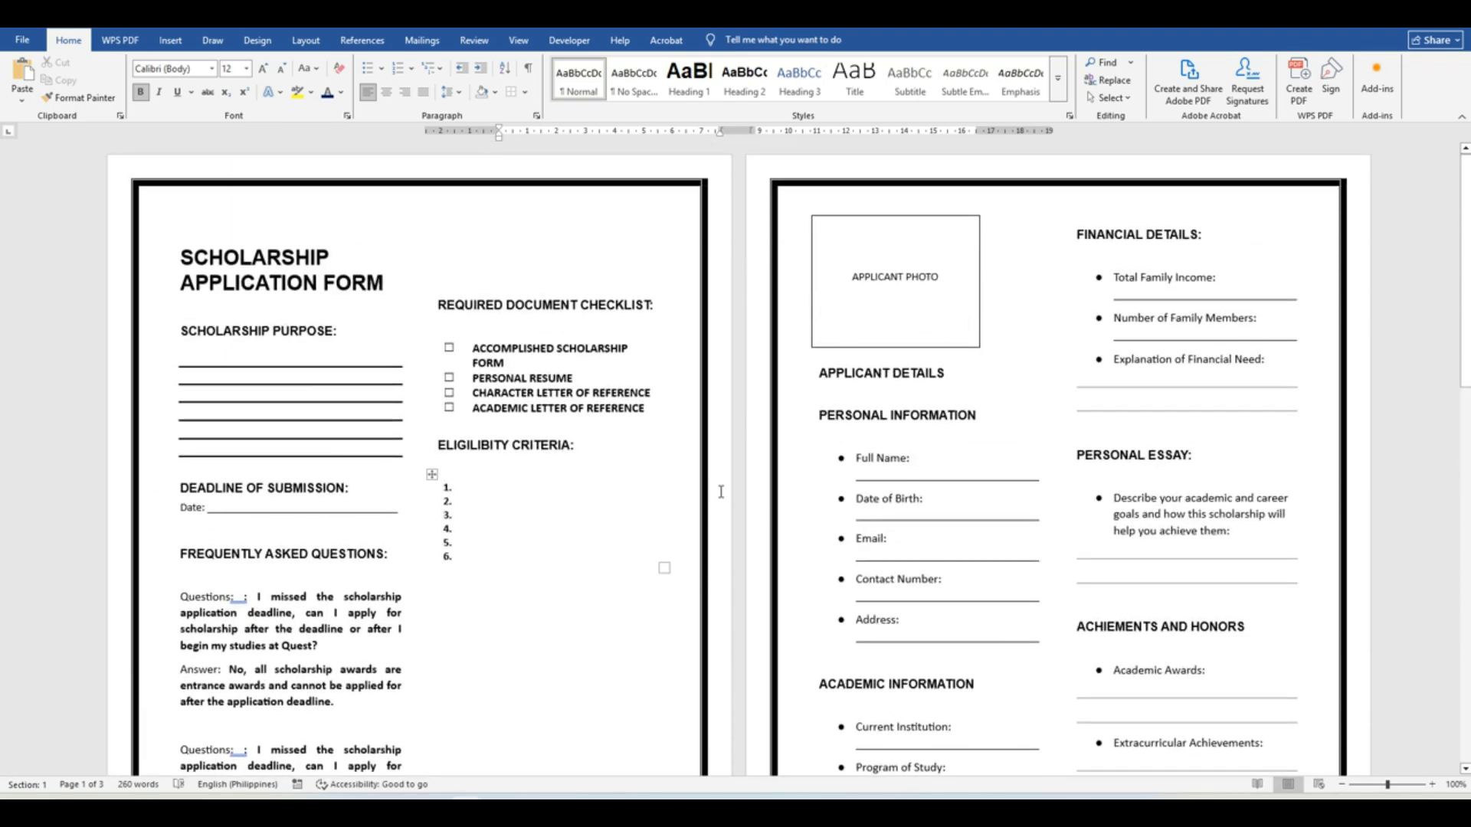
pyautogui.scroll(-5, 1041, 480)
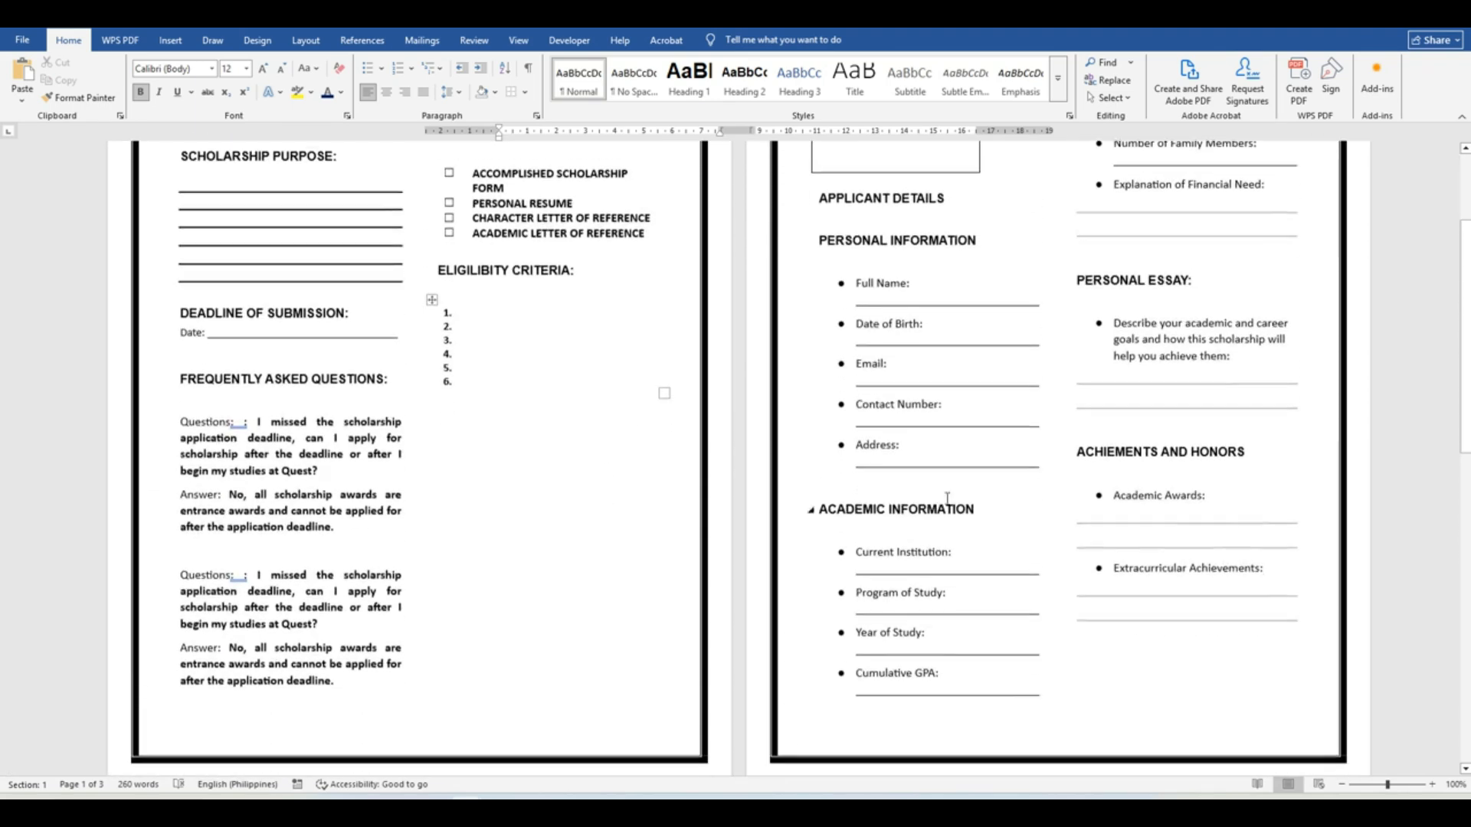
pyautogui.scroll(-7, 1041, 480)
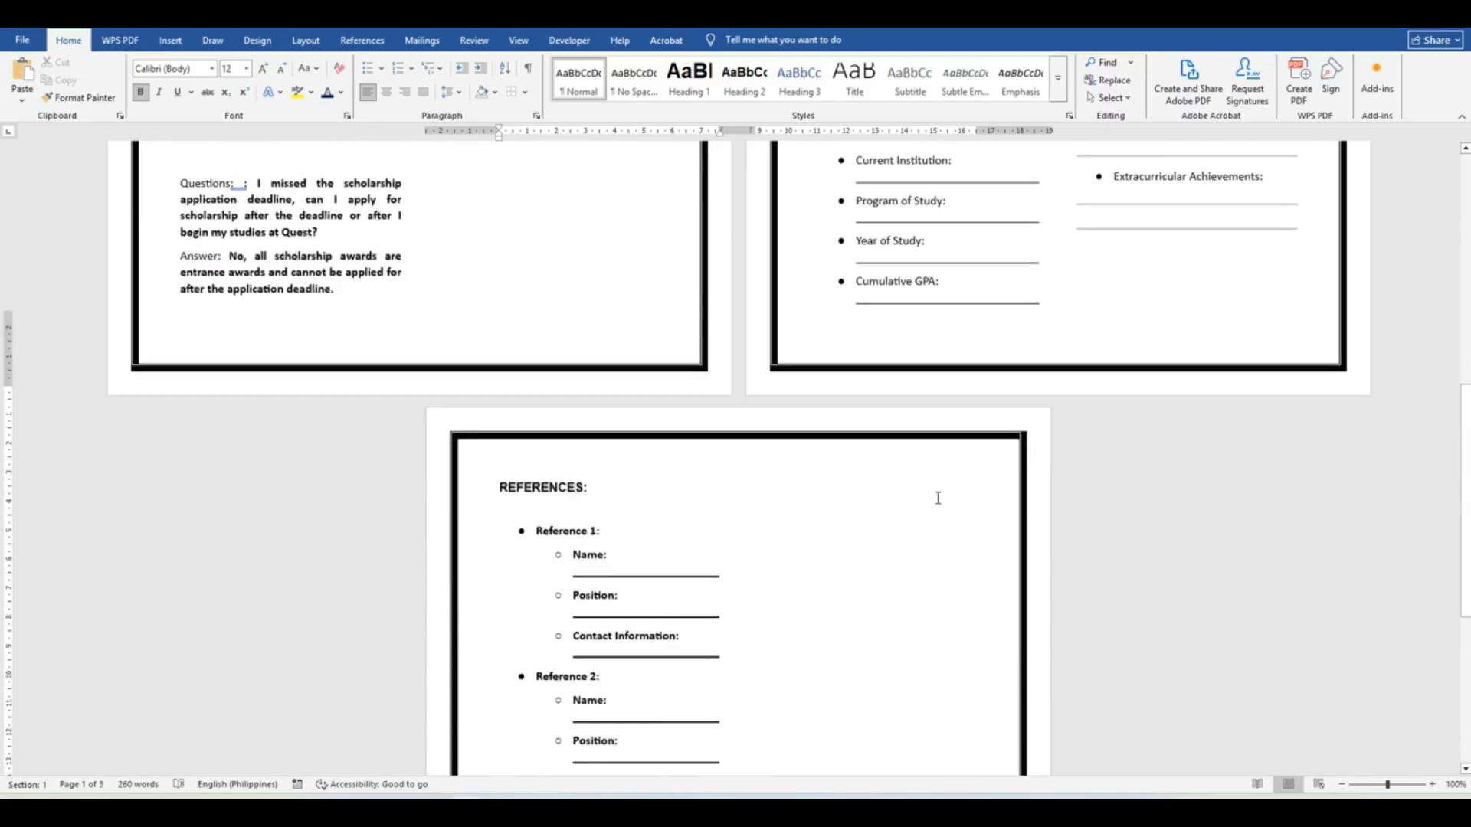
pyautogui.scroll(-1, 865, 527)
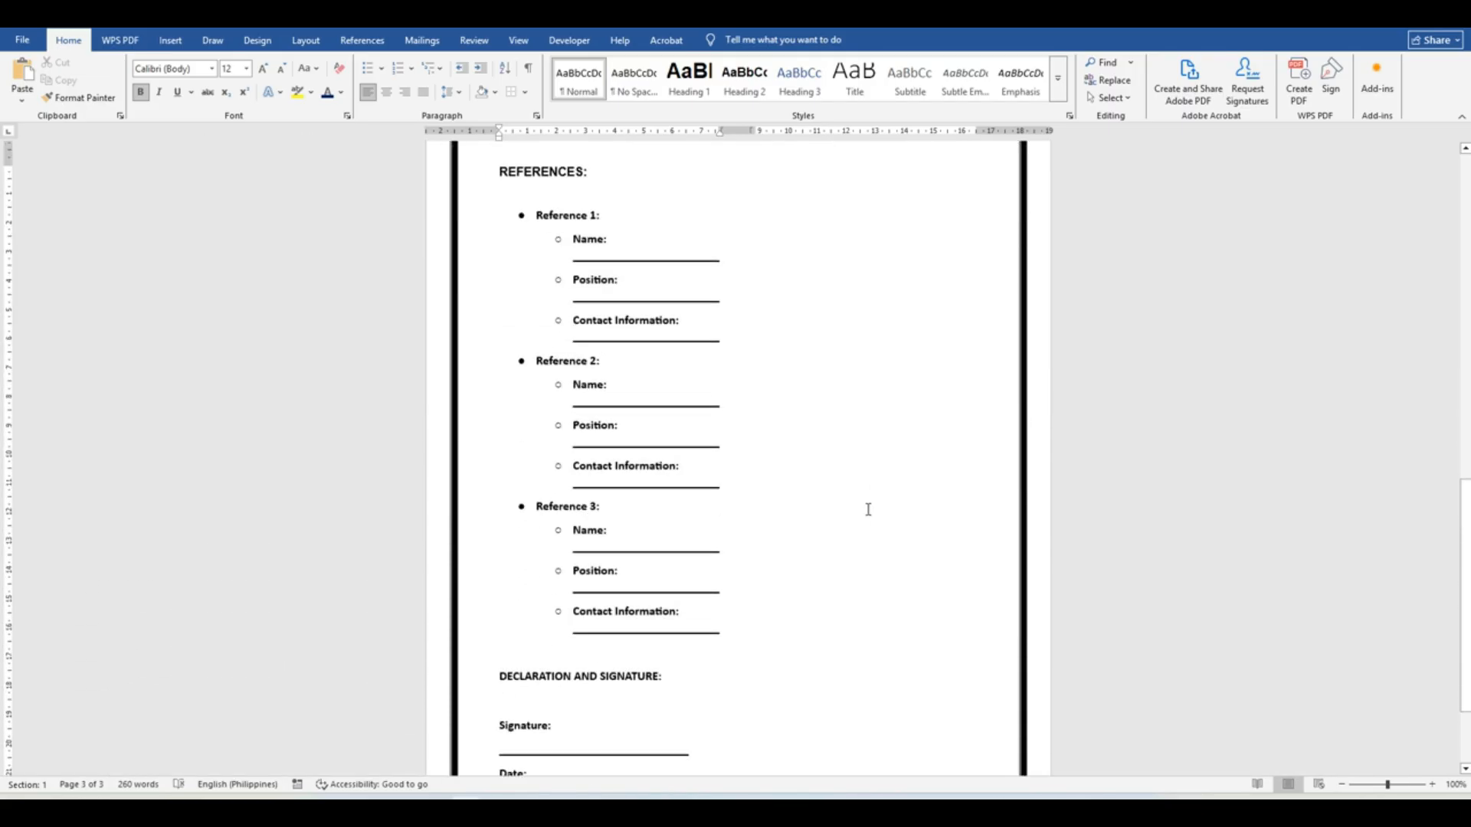